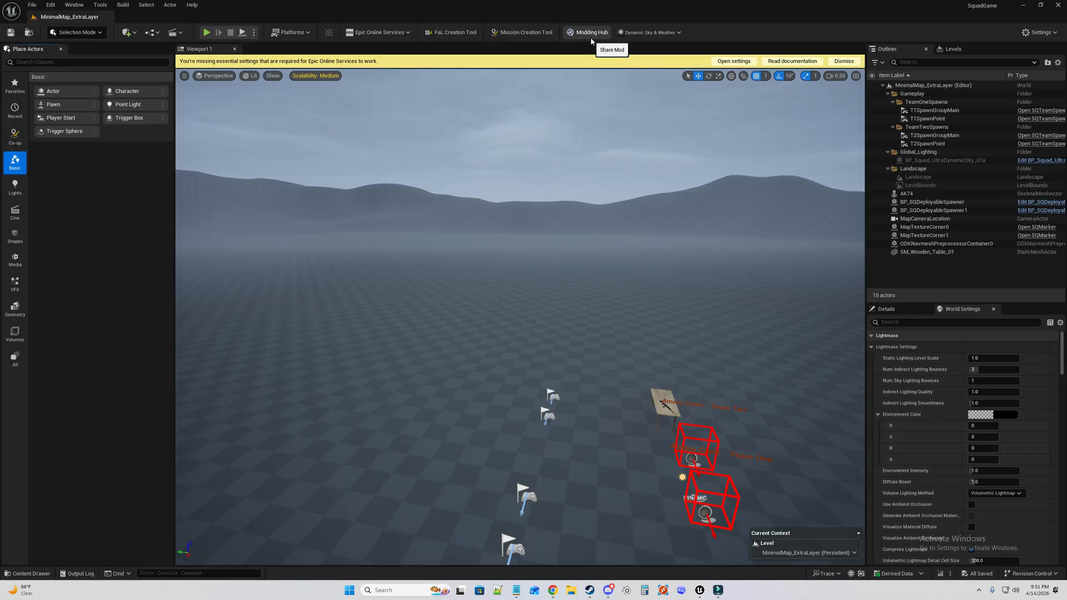
Start a new mod in the Modding Hub named Maui with the description "Islands of Maui".
{"action": "left_click", "coordinate": [592, 39]}
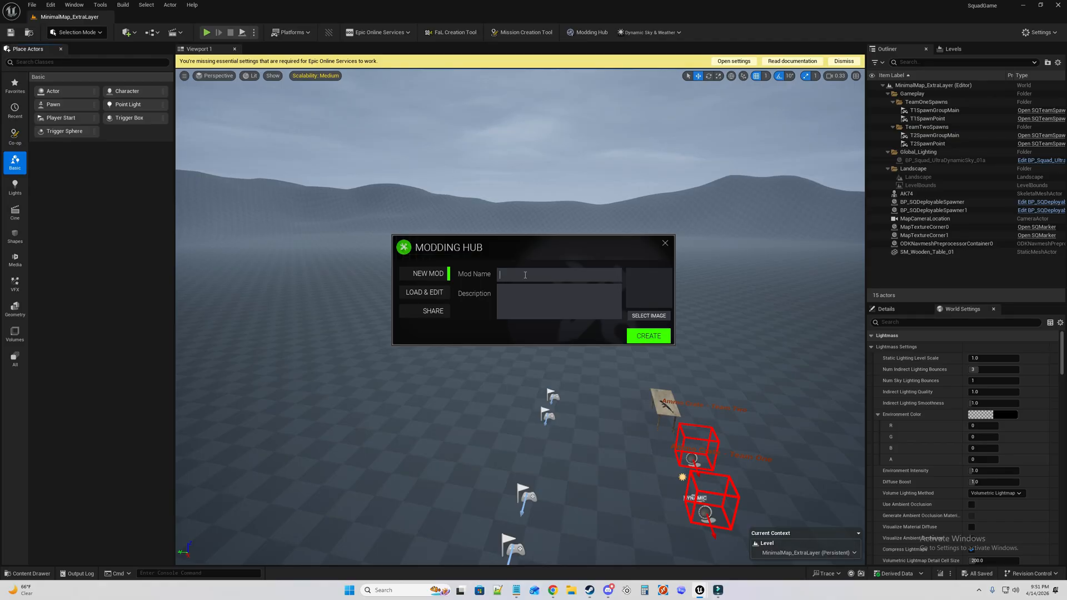
{"action": "type", "text": "Maui"}
{"action": "left_click", "coordinate": [525, 287]}
{"action": "type", "text": "Island  of Maui"}
Select Squad.png from the Pictures folder as the mod image and create the mod.
{"action": "left_click", "coordinate": [668, 314]}
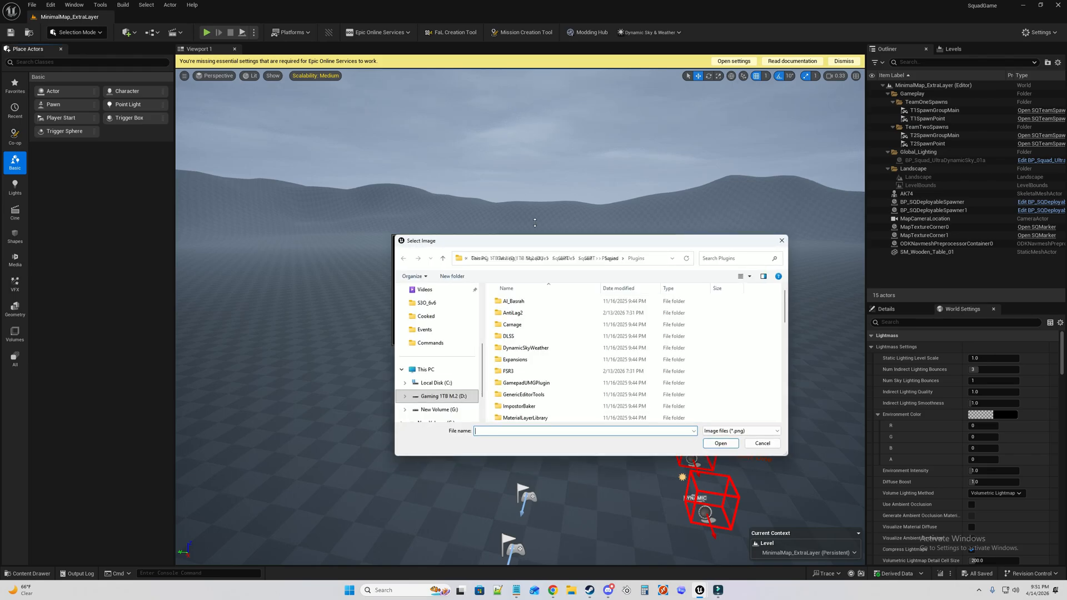
{"action": "left_click", "coordinate": [426, 344]}
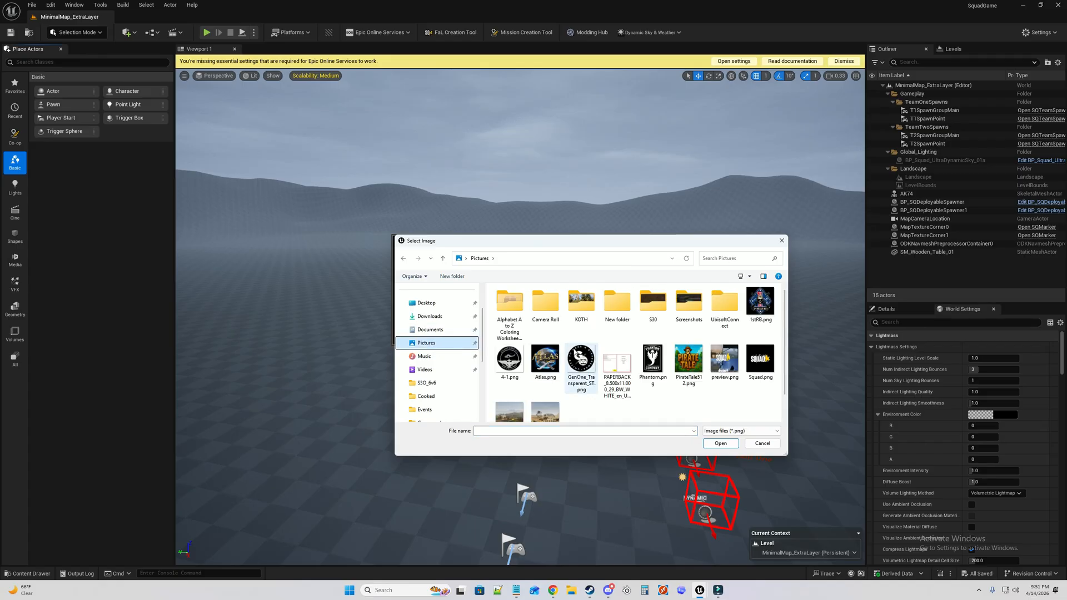
{"action": "left_click", "coordinate": [760, 360]}
{"action": "left_click", "coordinate": [720, 444]}
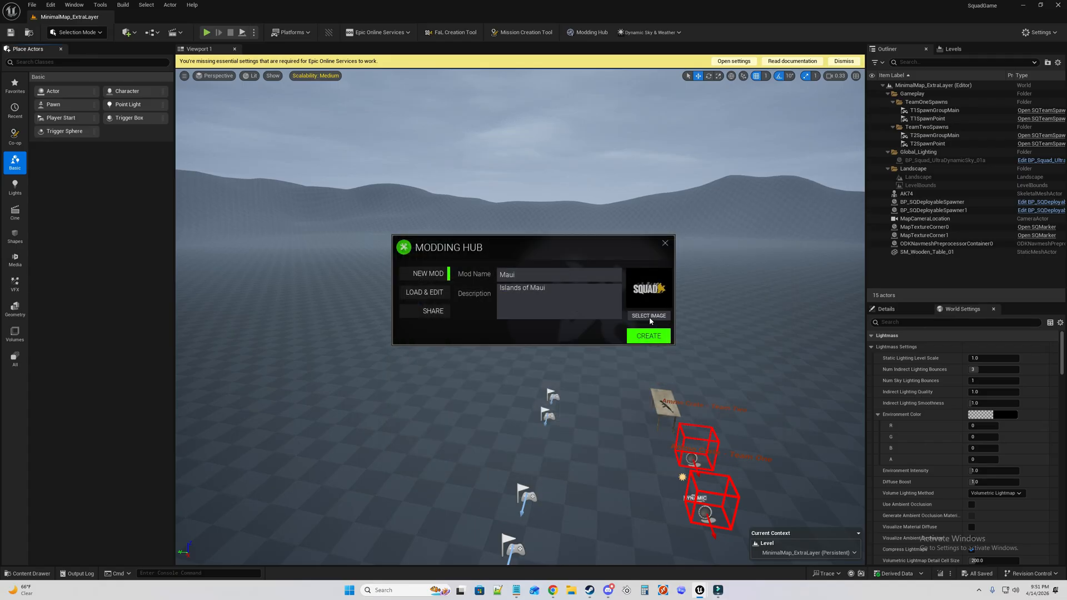
{"action": "left_click", "coordinate": [649, 337]}
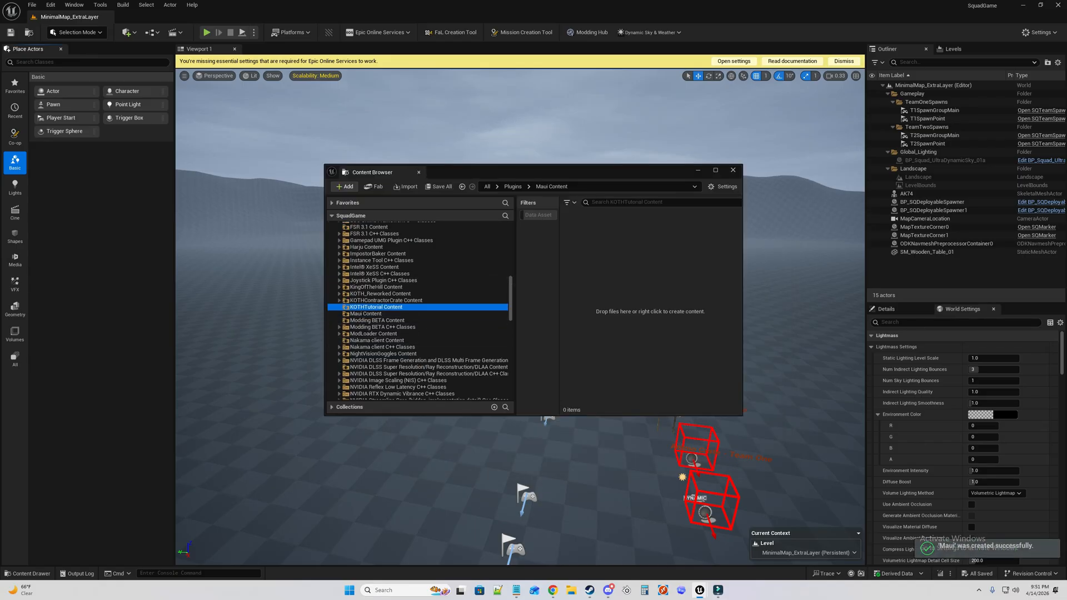
Close the separate Content Browser window and open the Maui Content plugin folder in an enlarged Content Drawer.
{"action": "left_click", "coordinate": [733, 170]}
{"action": "key", "text": "ctrl+space"}
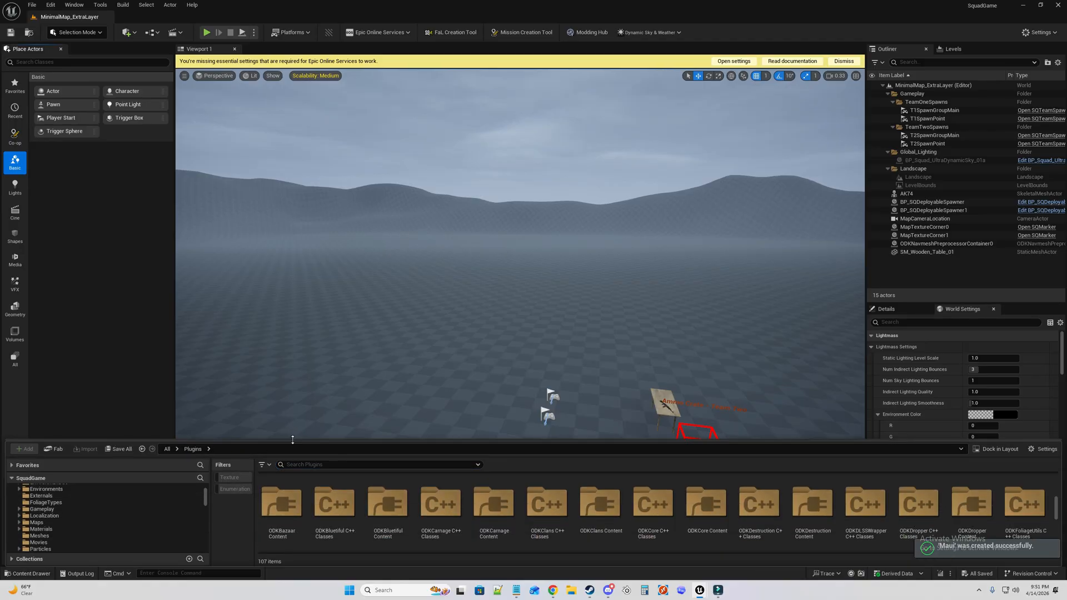
{"action": "left_click_drag", "start_coordinate": [298, 442], "coordinate": [345, 220]}
{"action": "scroll", "coordinate": [639, 362], "scroll_direction": "down", "scroll_amount": 4}
{"action": "scroll", "coordinate": [676, 405], "scroll_direction": "up", "scroll_amount": 4}
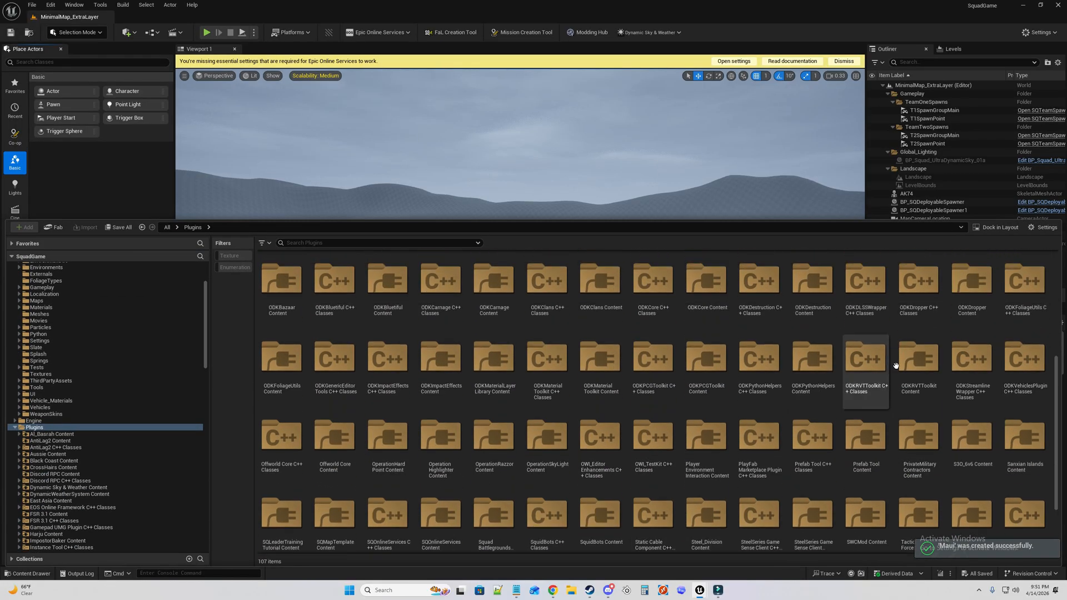
{"action": "scroll", "coordinate": [684, 408], "scroll_direction": "up", "scroll_amount": 1}
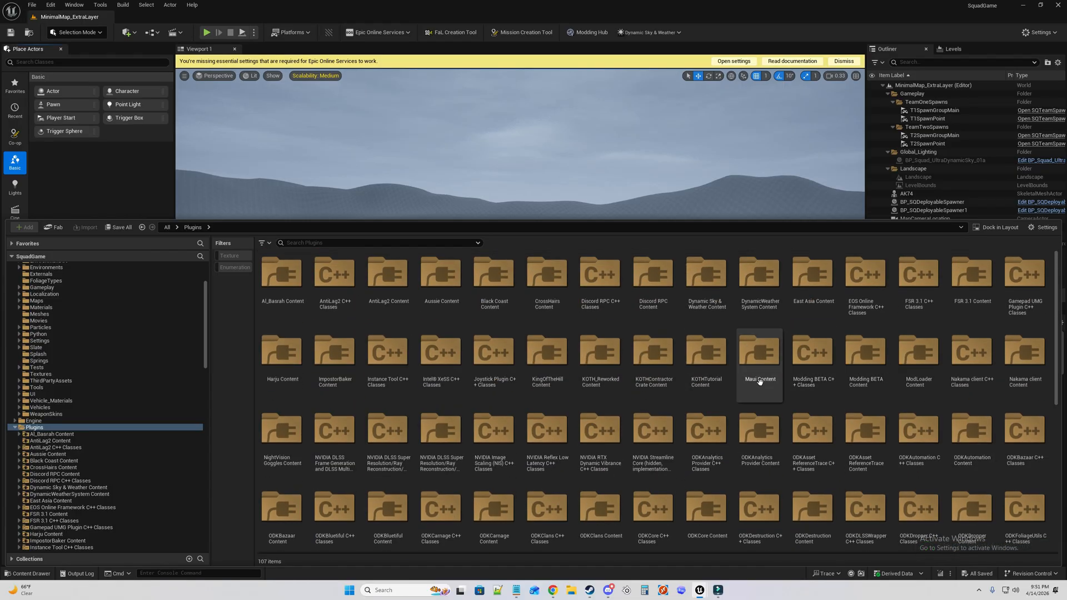
{"action": "double_click", "coordinate": [760, 358]}
Create two folders named Levels and Layer inside Maui Content.
{"action": "right_click", "coordinate": [413, 374]}
{"action": "right_click", "coordinate": [437, 316]}
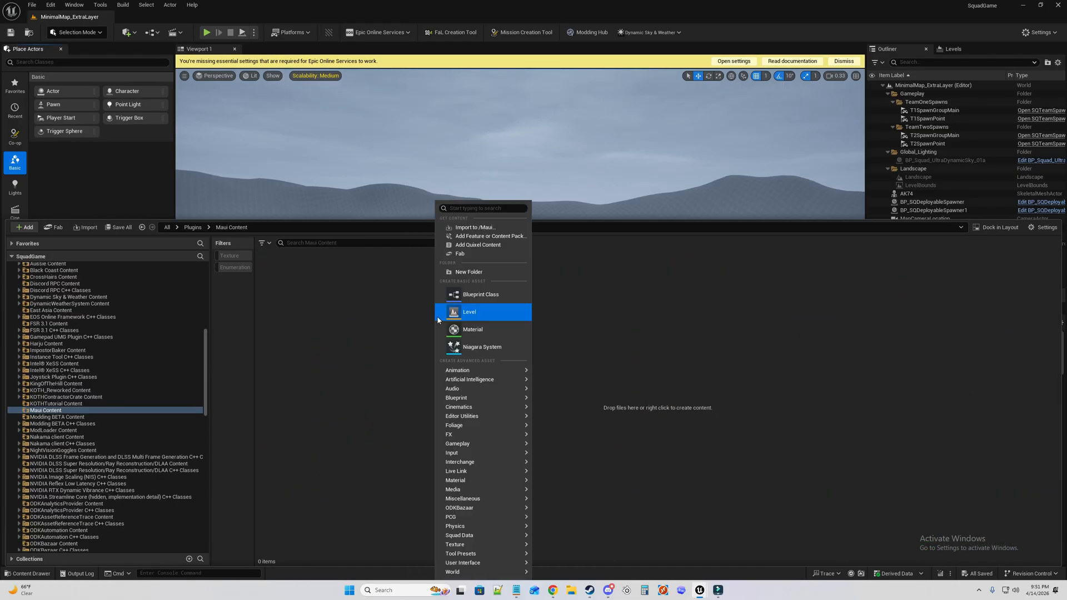
{"action": "left_click", "coordinate": [478, 272]}
{"action": "type", "text": "Levels"}
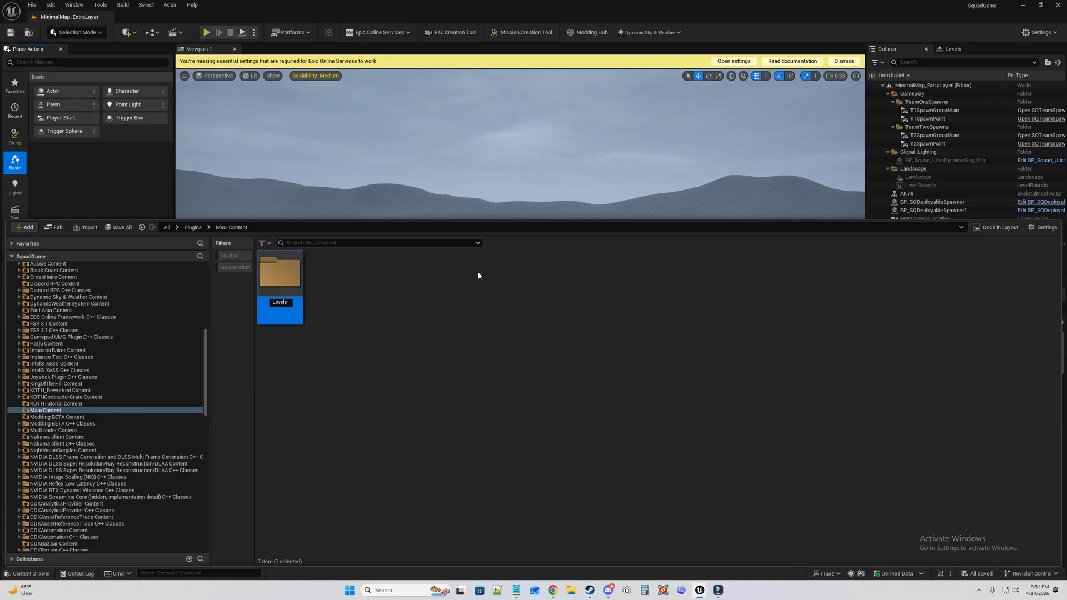
{"action": "key", "text": "Return"}
{"action": "right_click", "coordinate": [478, 271]}
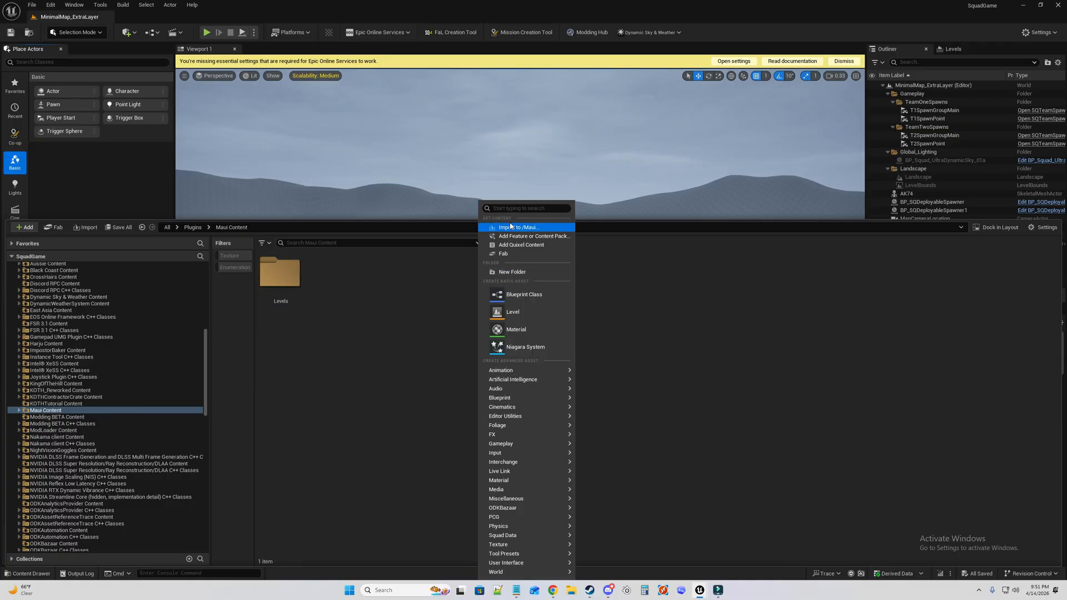
{"action": "left_click", "coordinate": [519, 272]}
{"action": "type", "text": "Layer"}
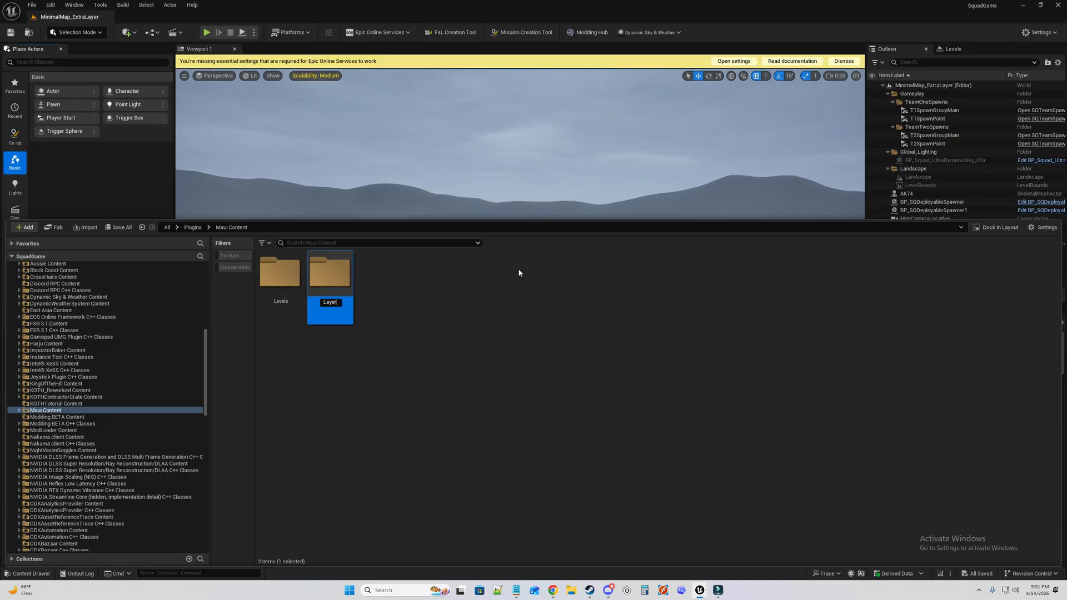
{"action": "key", "text": "Return"}
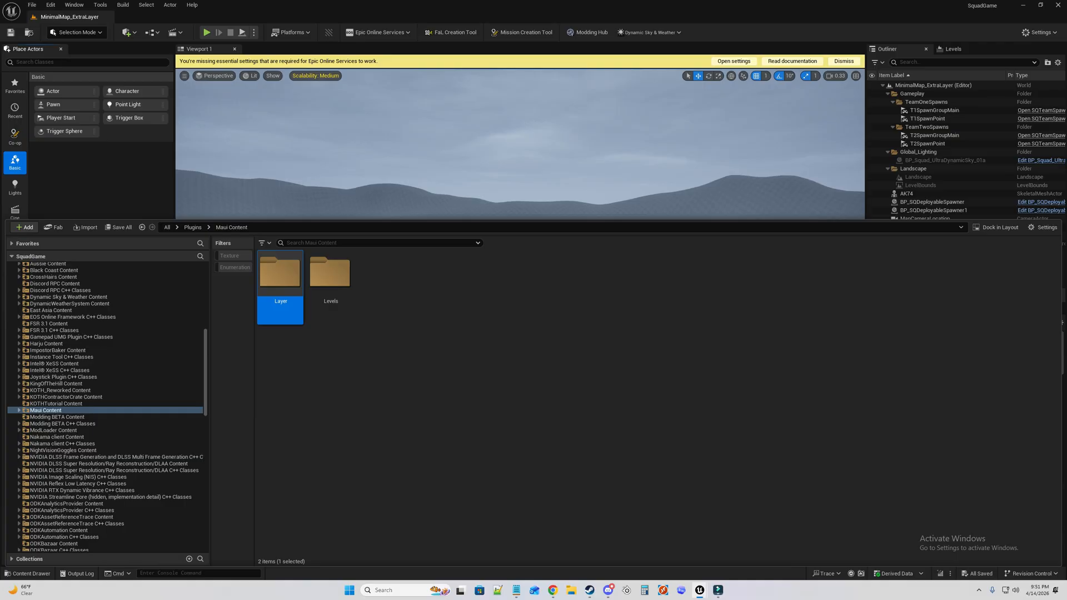
Switch to the Manticorp heightmap generator in Chrome, check the area around Maui, and choose the 8129 x 8129 Unreal Engine default size.
{"action": "left_click", "coordinate": [552, 591]}
{"action": "left_click_drag", "start_coordinate": [507, 119], "coordinate": [507, 71]}
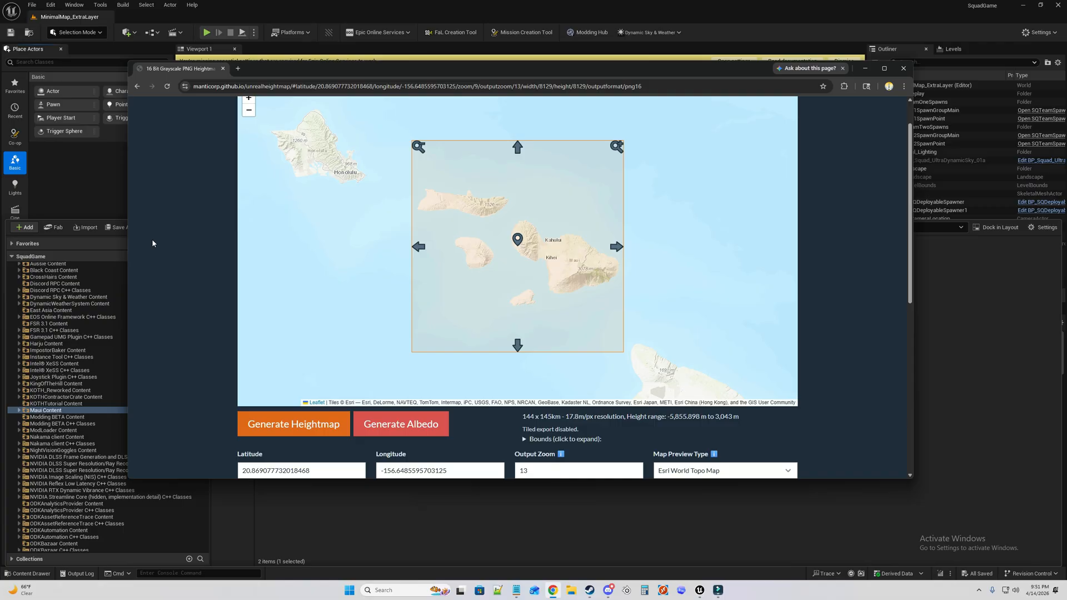
{"action": "scroll", "coordinate": [513, 302], "scroll_direction": "down", "scroll_amount": 1}
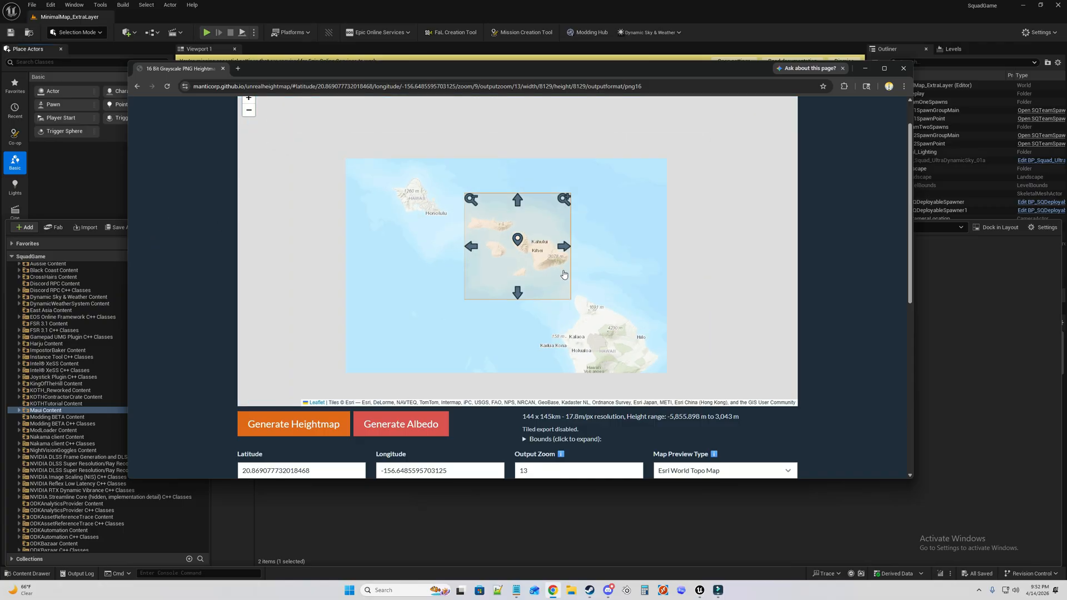
{"action": "scroll", "coordinate": [529, 253], "scroll_direction": "up", "scroll_amount": 2}
{"action": "scroll", "coordinate": [529, 252], "scroll_direction": "down", "scroll_amount": 1}
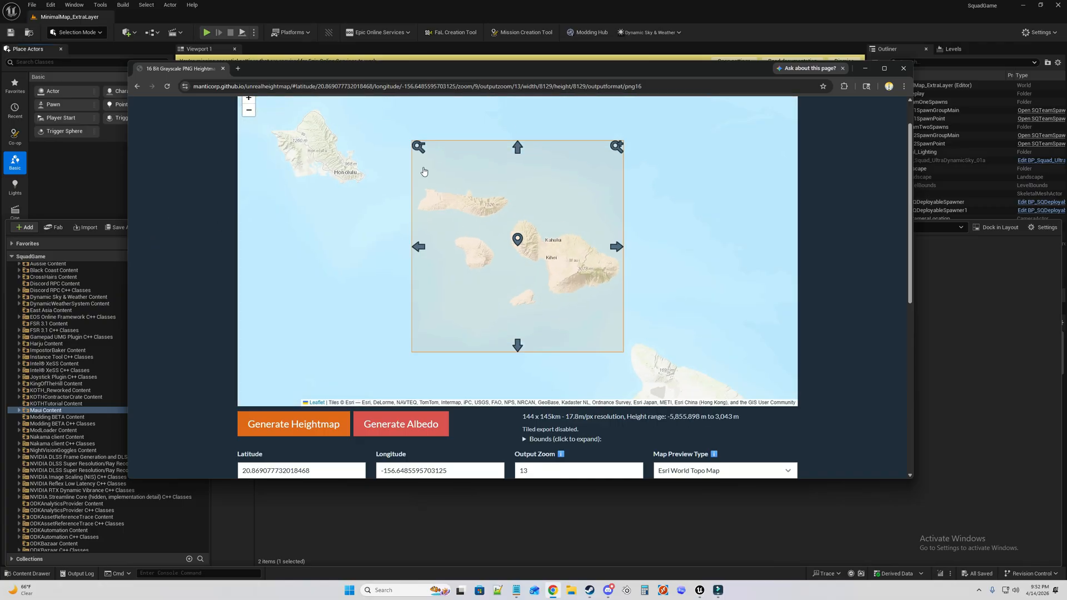
{"action": "scroll", "coordinate": [829, 248], "scroll_direction": "down", "scroll_amount": 3}
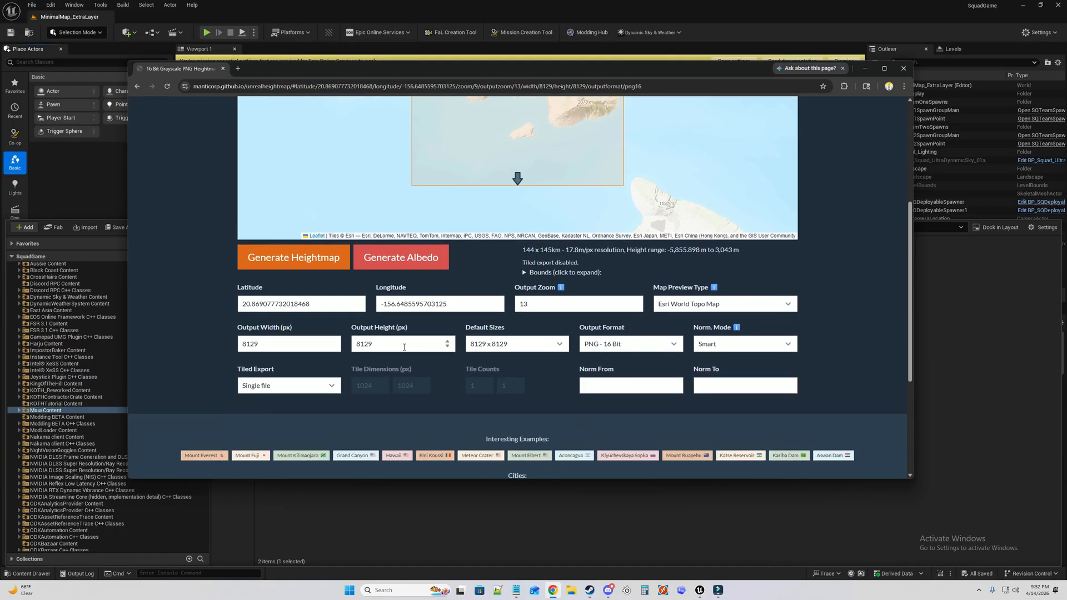
{"action": "left_click", "coordinate": [508, 345]}
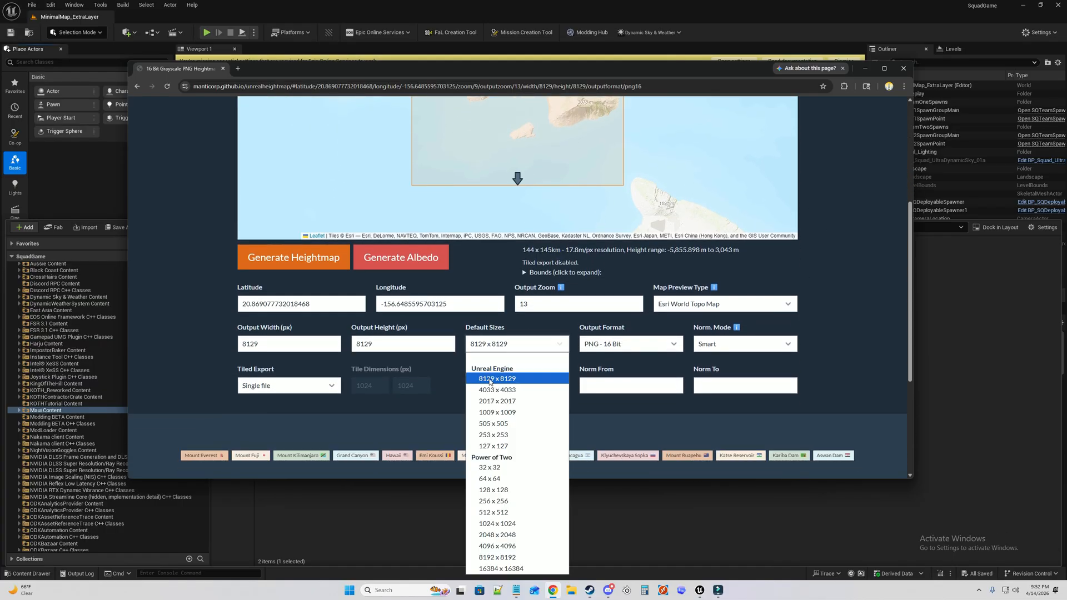
{"action": "left_click", "coordinate": [498, 380]}
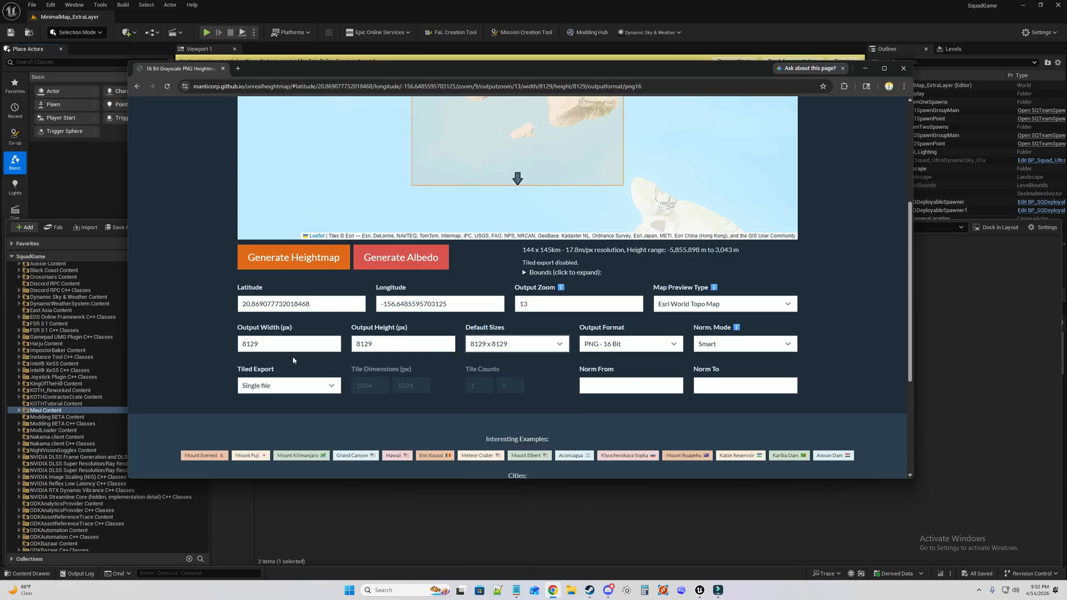
Review the available Tiled Export, Output Format and Norm. Mode options for the heightmap.
{"action": "left_click", "coordinate": [301, 384]}
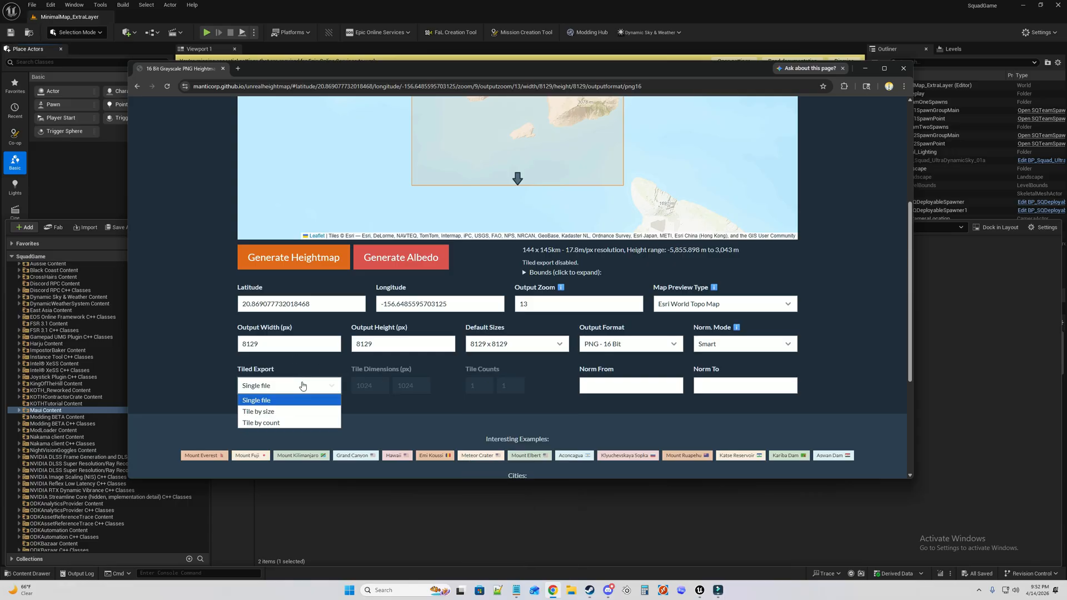
{"action": "left_click", "coordinate": [302, 383]}
{"action": "left_click", "coordinate": [612, 345]}
{"action": "left_click", "coordinate": [632, 345]}
{"action": "left_click", "coordinate": [731, 344]}
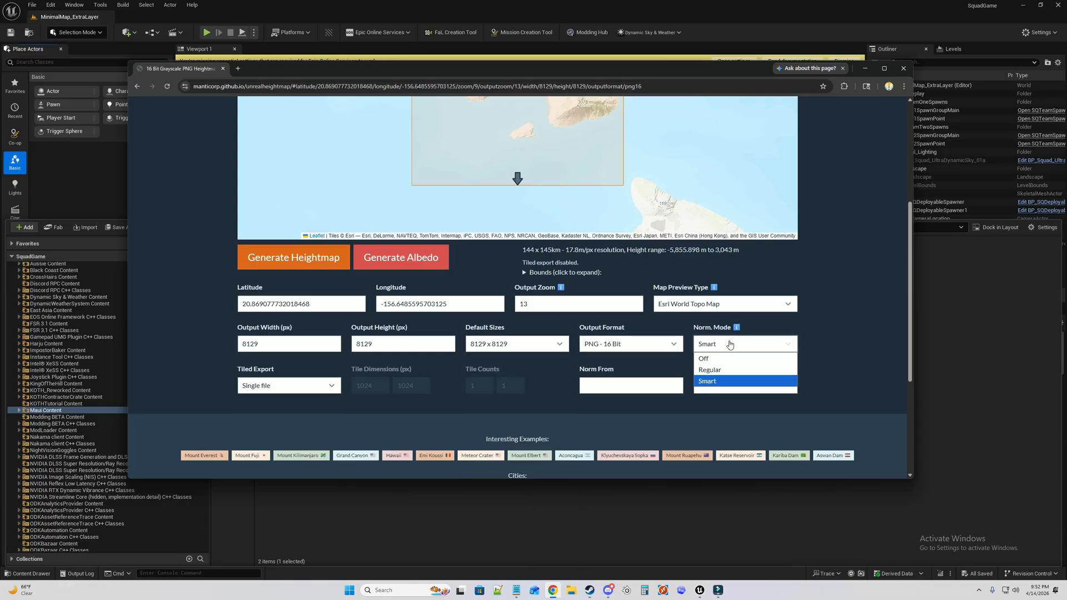
{"action": "left_click", "coordinate": [731, 344]}
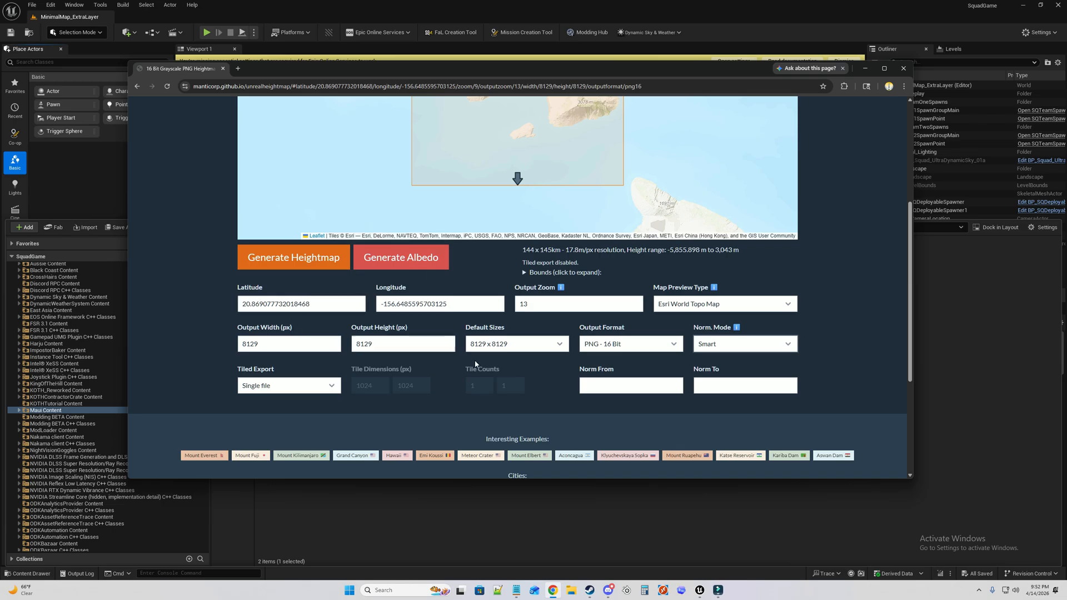
Generate the heightmap for the selected Maui area and move the browser window out of the way of the Unreal Editor.
{"action": "left_click", "coordinate": [310, 269]}
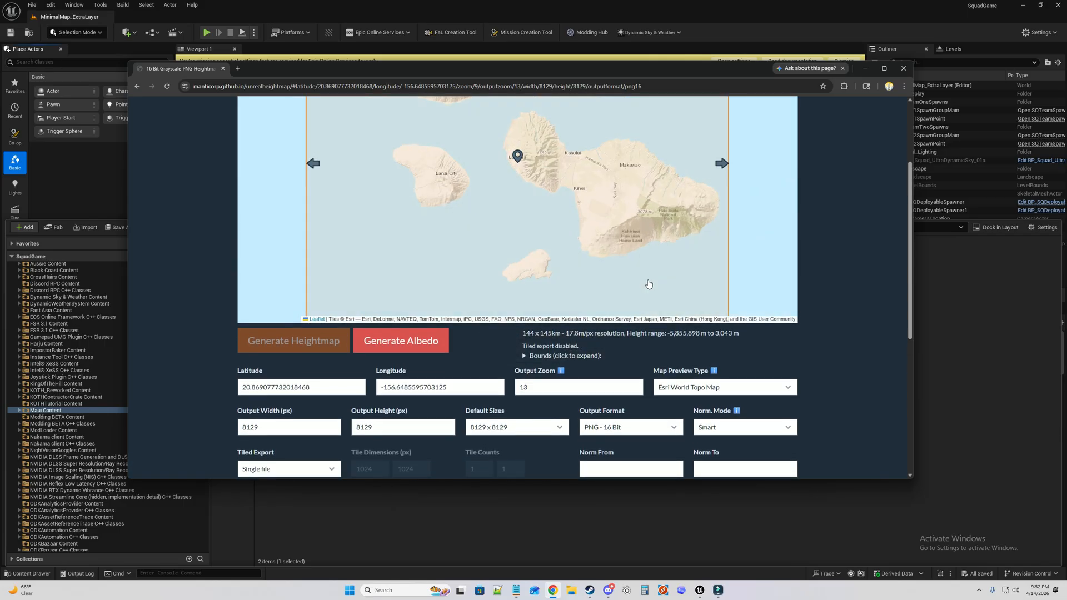
{"action": "scroll", "coordinate": [649, 284], "scroll_direction": "down", "scroll_amount": 1}
{"action": "scroll", "coordinate": [867, 231], "scroll_direction": "up", "scroll_amount": 3}
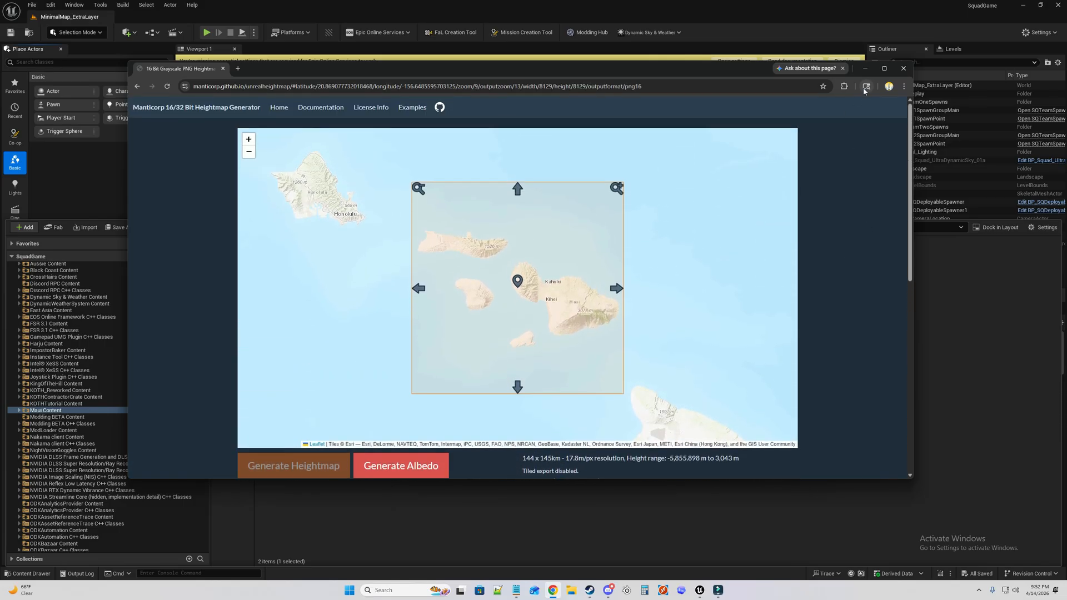
{"action": "left_click_drag", "start_coordinate": [589, 67], "coordinate": [1066, 72]}
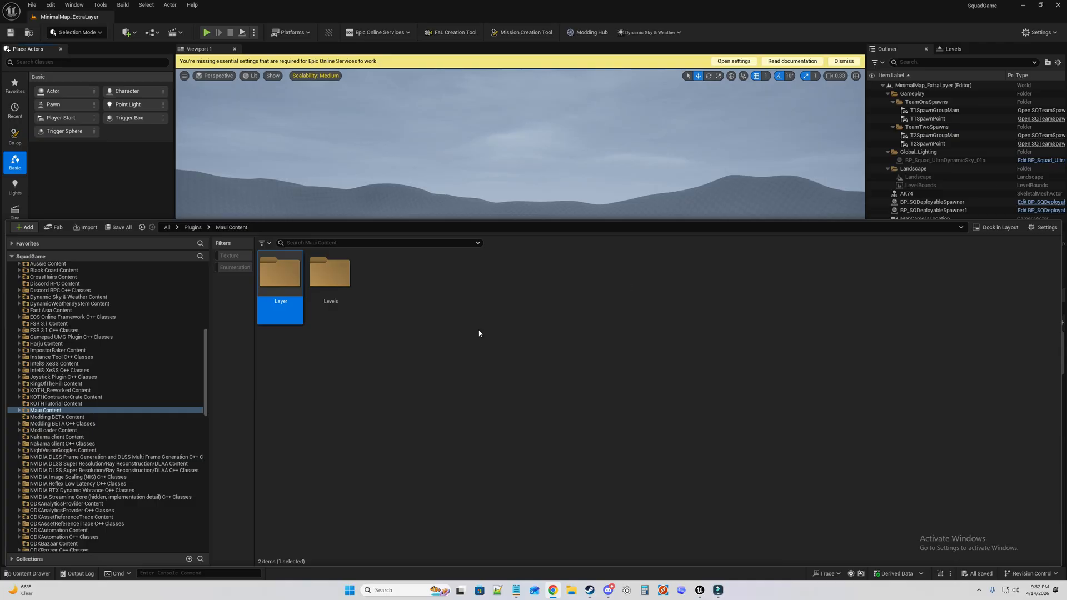
Create a new level named Maui inside the Levels folder.
{"action": "double_click", "coordinate": [333, 303]}
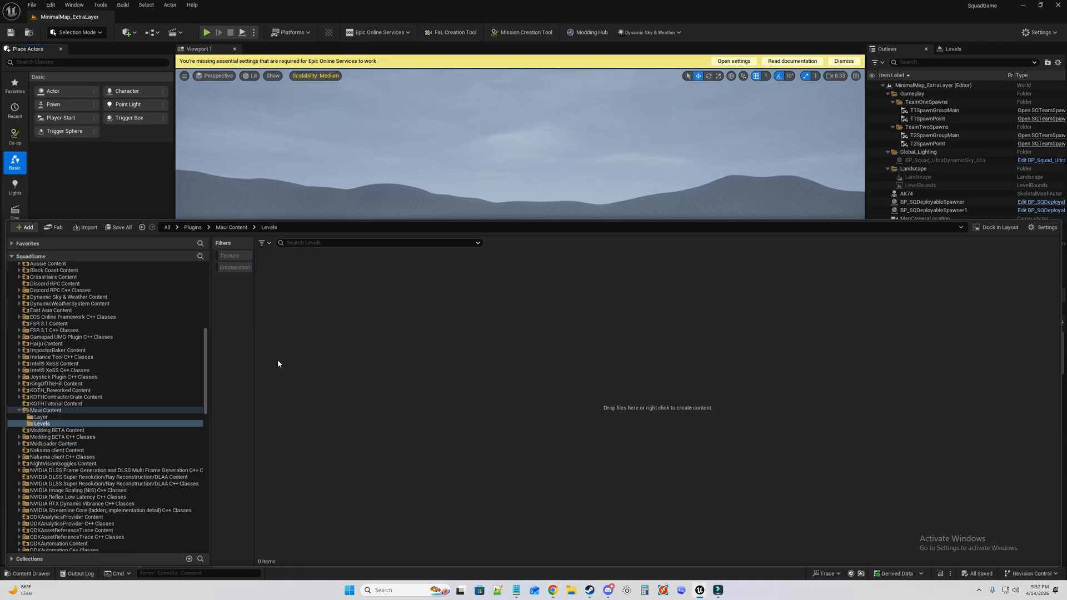
{"action": "right_click", "coordinate": [451, 300]}
{"action": "left_click", "coordinate": [457, 296]}
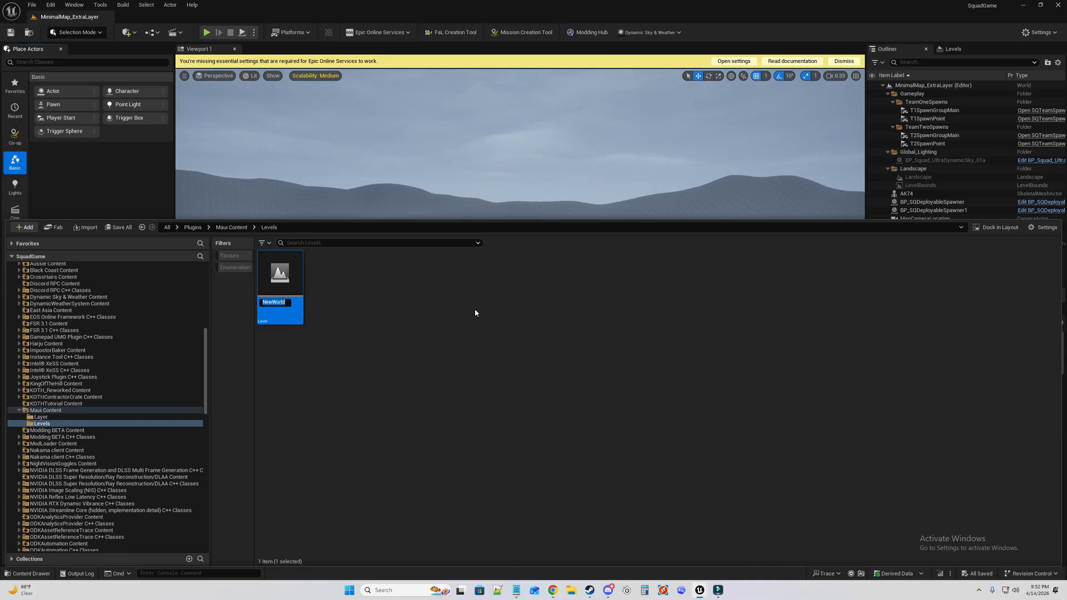
{"action": "type", "text": "Maui"}
{"action": "key", "text": "Return"}
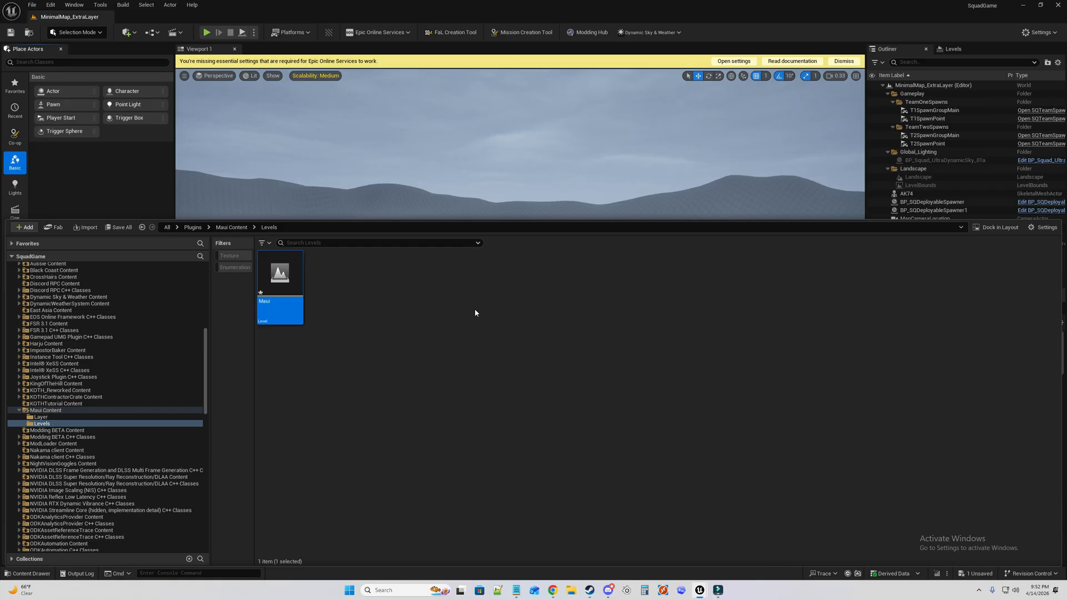
Create a data asset of class BP_SQLevel named Maui_Level in the Levels folder.
{"action": "right_click", "coordinate": [332, 291]}
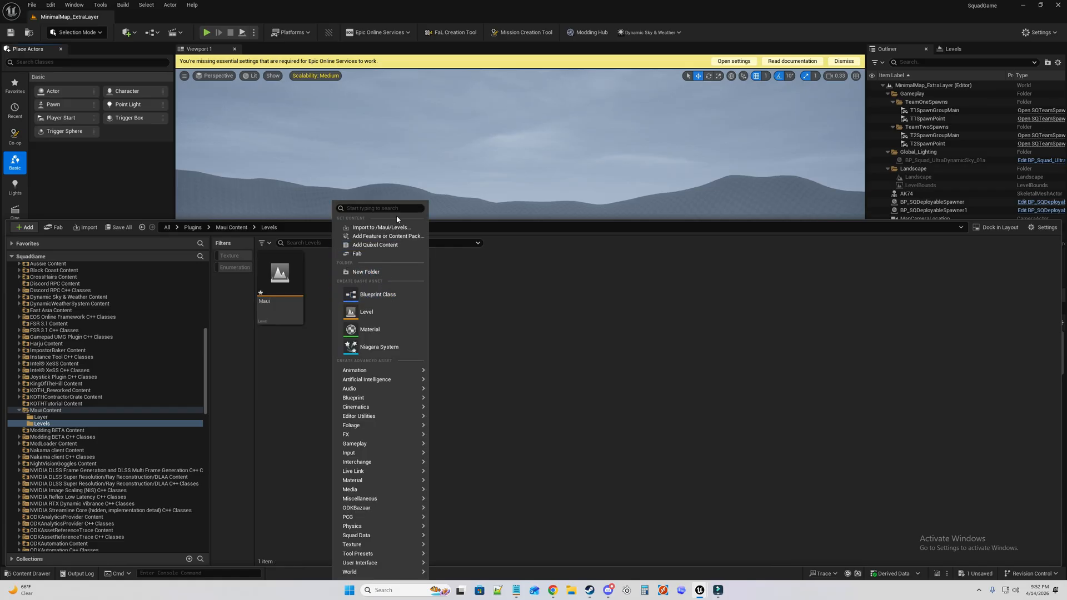
{"action": "type", "text": "data"}
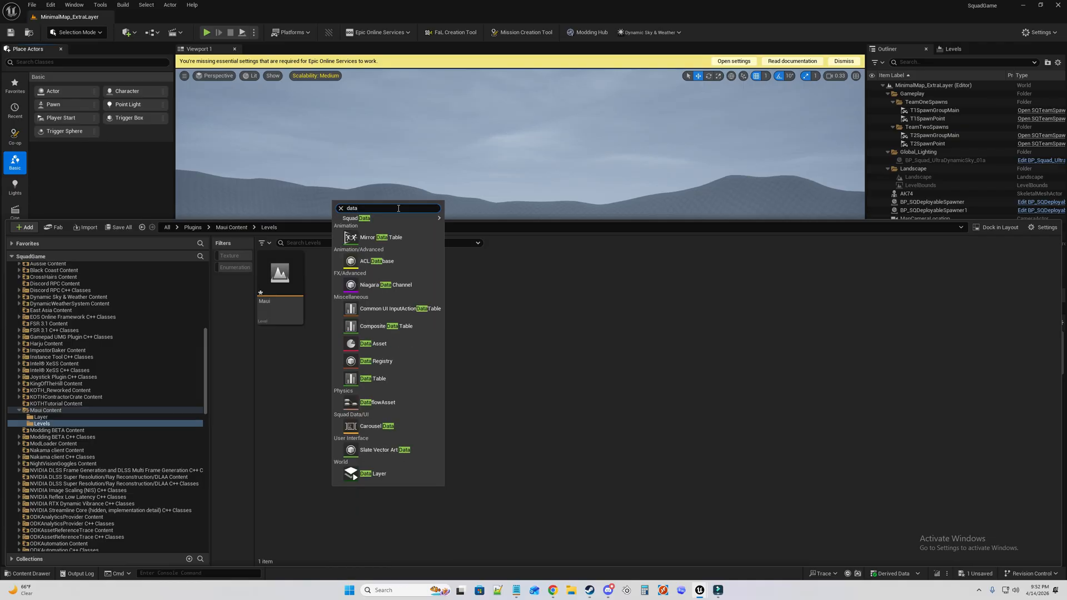
{"action": "left_click", "coordinate": [415, 343]}
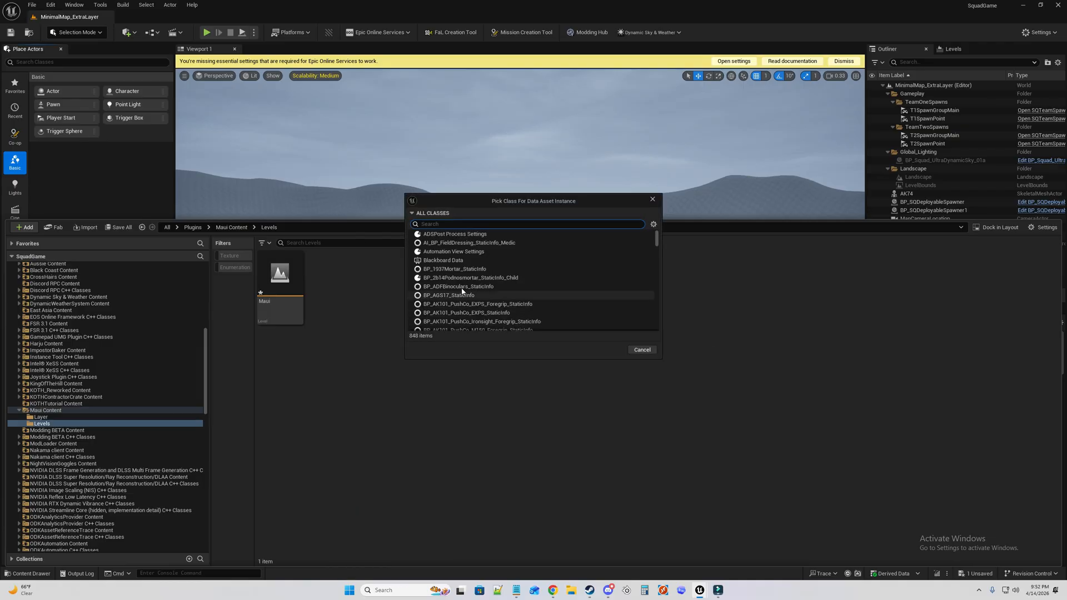
{"action": "type", "text": "sq"}
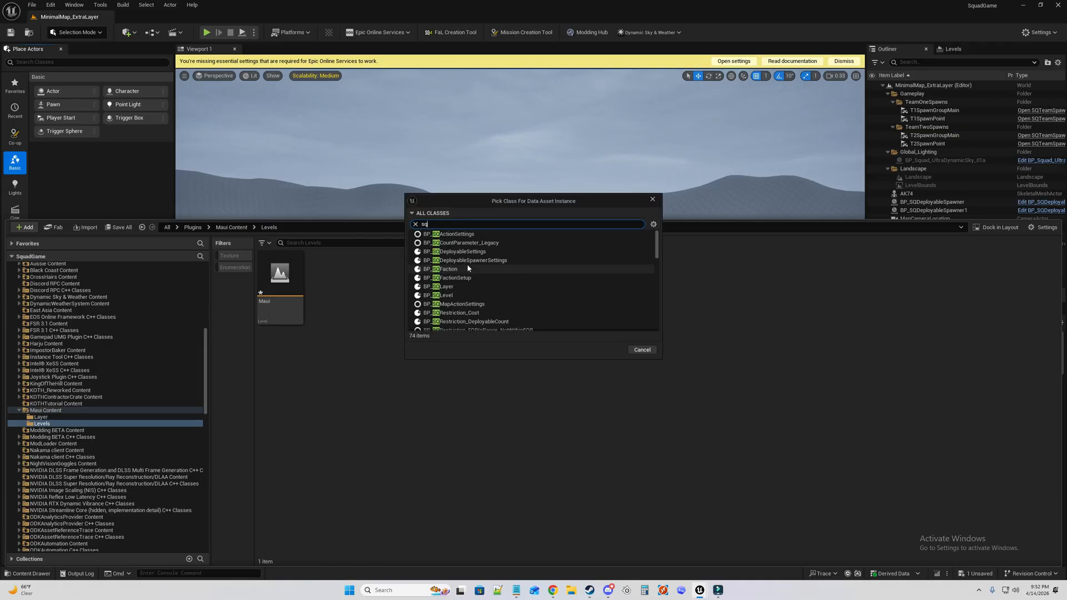
{"action": "left_click", "coordinate": [466, 296]}
{"action": "key", "text": "Return"}
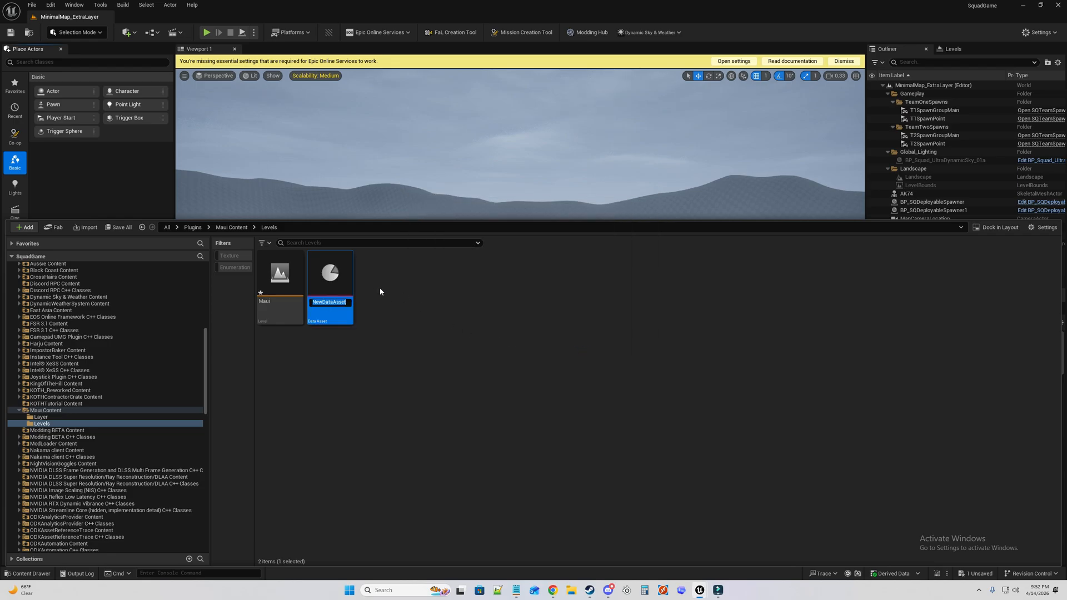
{"action": "type", "text": "Maui_Level"}
{"action": "key", "text": "Return"}
Look through the PrivateMilitaryContractors plugin content and its Layers folder to see how map layers are organized.
{"action": "left_click", "coordinate": [31, 574]}
{"action": "left_click", "coordinate": [31, 574]}
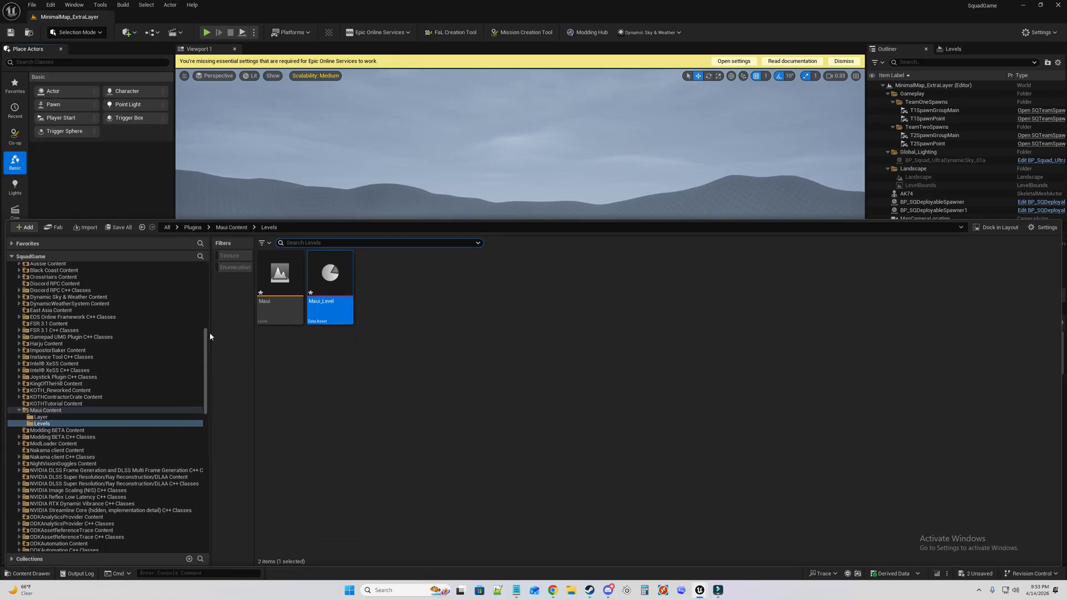
{"action": "scroll", "coordinate": [207, 417], "scroll_direction": "down", "scroll_amount": 5}
{"action": "scroll", "coordinate": [206, 417], "scroll_direction": "down", "scroll_amount": 10}
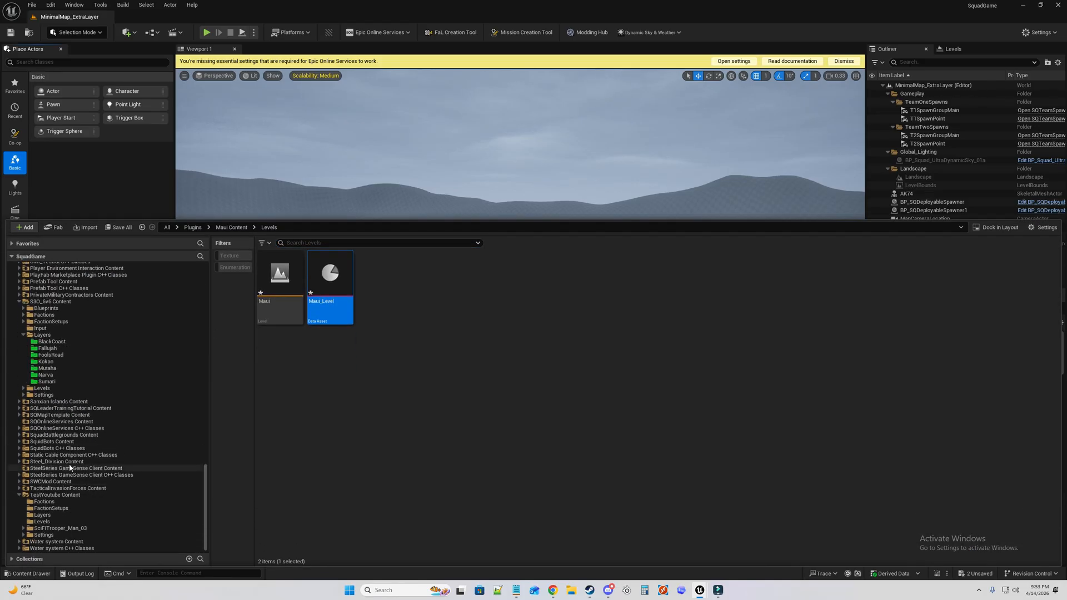
{"action": "scroll", "coordinate": [95, 429], "scroll_direction": "up", "scroll_amount": 4}
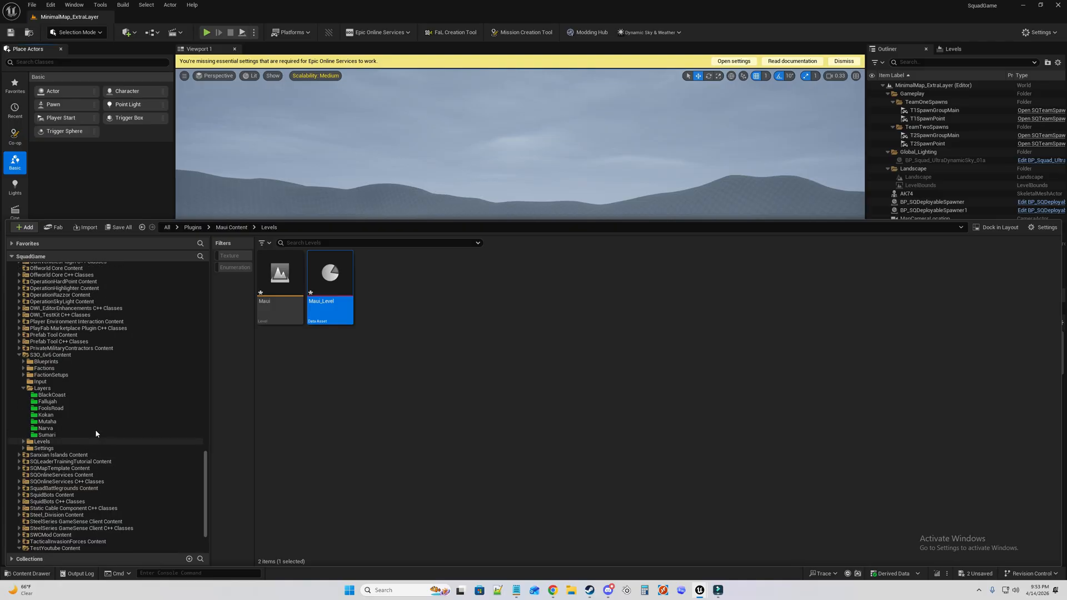
{"action": "left_click", "coordinate": [89, 376]}
{"action": "left_click", "coordinate": [431, 273]}
{"action": "double_click", "coordinate": [380, 272]}
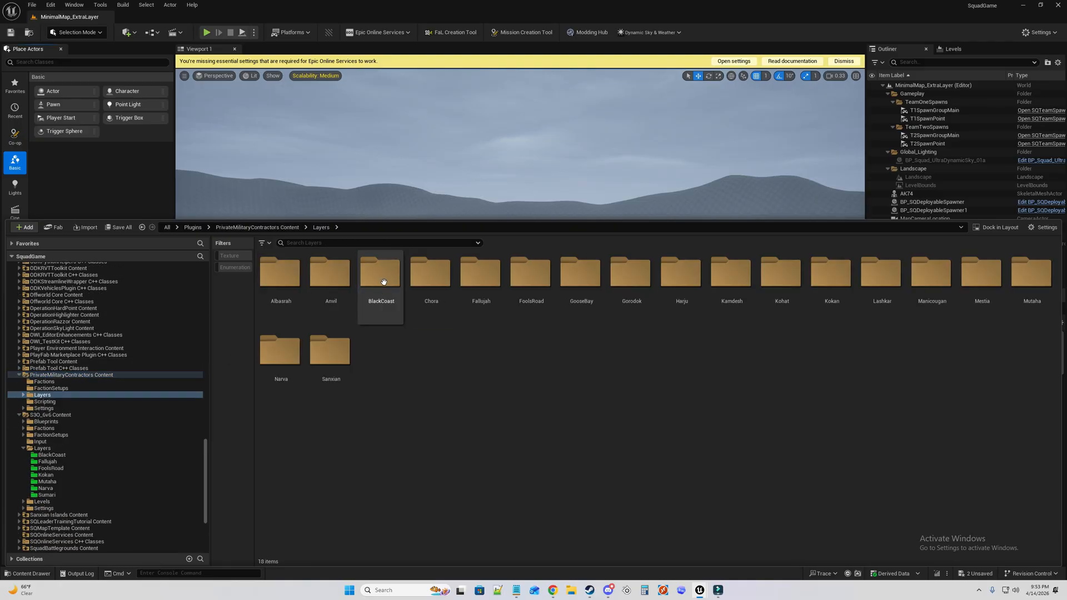
{"action": "left_click", "coordinate": [280, 273]}
{"action": "left_click", "coordinate": [257, 228]}
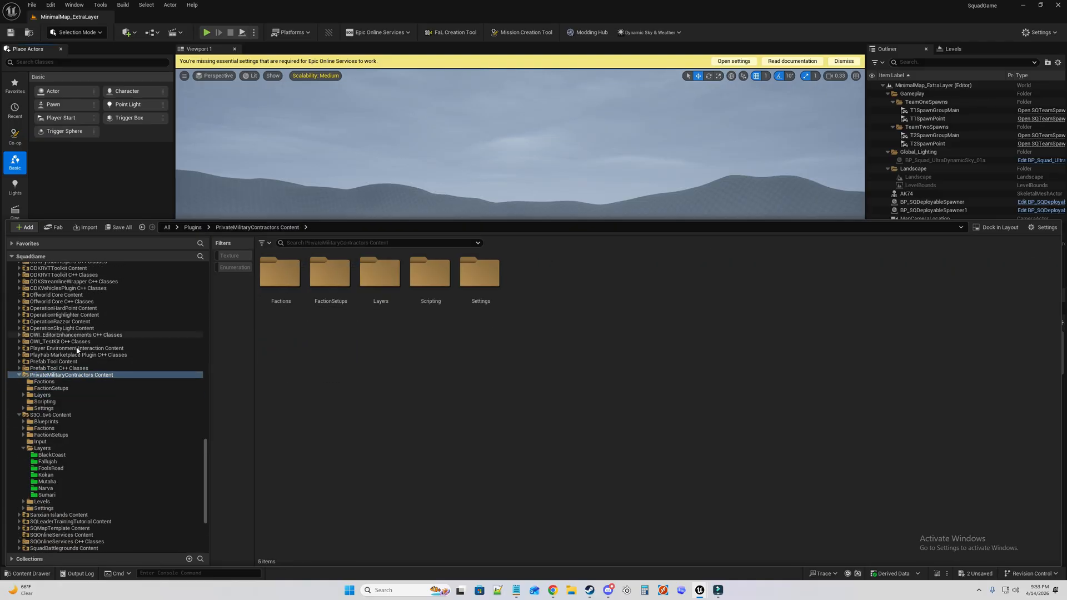
Browse the game's main Content folder to Maps and open the Goose_Bay map folder.
{"action": "scroll", "coordinate": [112, 308], "scroll_direction": "up", "scroll_amount": 8}
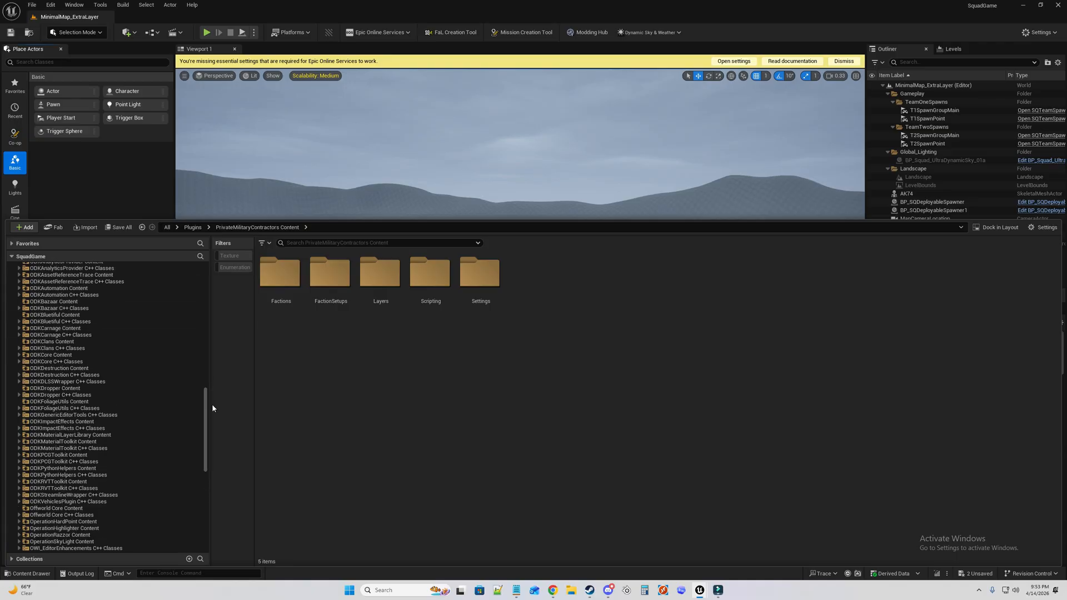
{"action": "left_click_drag", "start_coordinate": [206, 405], "coordinate": [191, 253]}
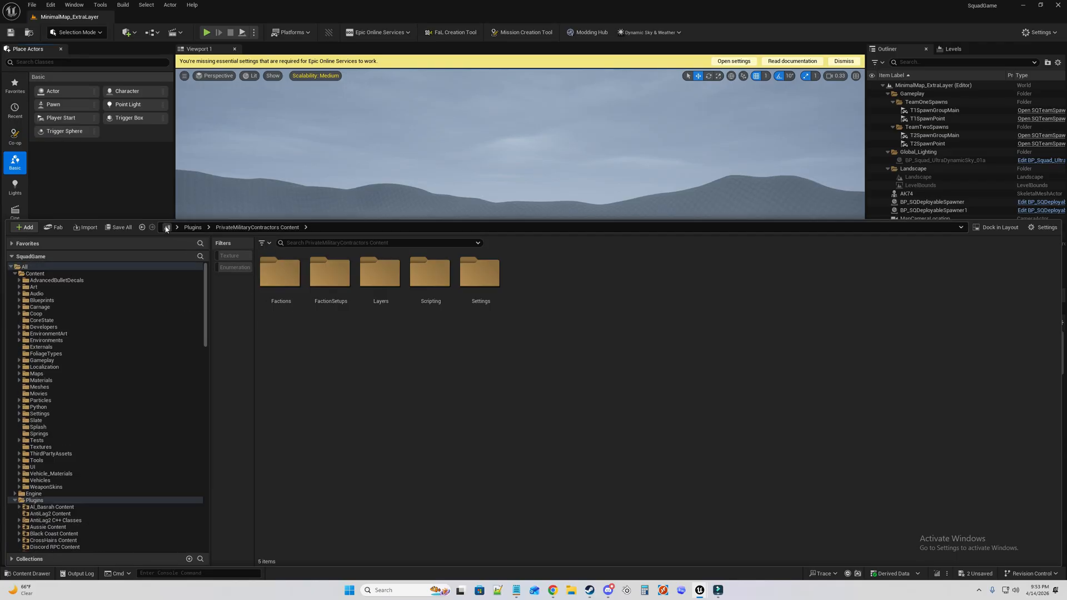
{"action": "left_click", "coordinate": [166, 227]}
{"action": "left_click", "coordinate": [339, 272]}
{"action": "double_click", "coordinate": [353, 275]}
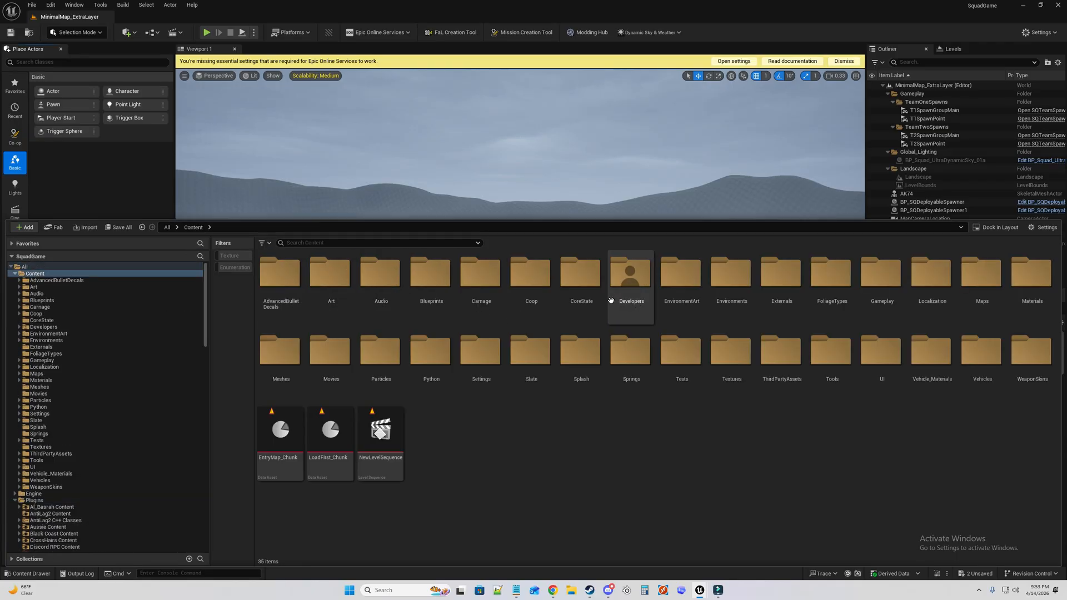
{"action": "left_click", "coordinate": [515, 288]}
{"action": "left_click", "coordinate": [453, 289]}
{"action": "left_click", "coordinate": [1032, 273]}
{"action": "double_click", "coordinate": [982, 273]}
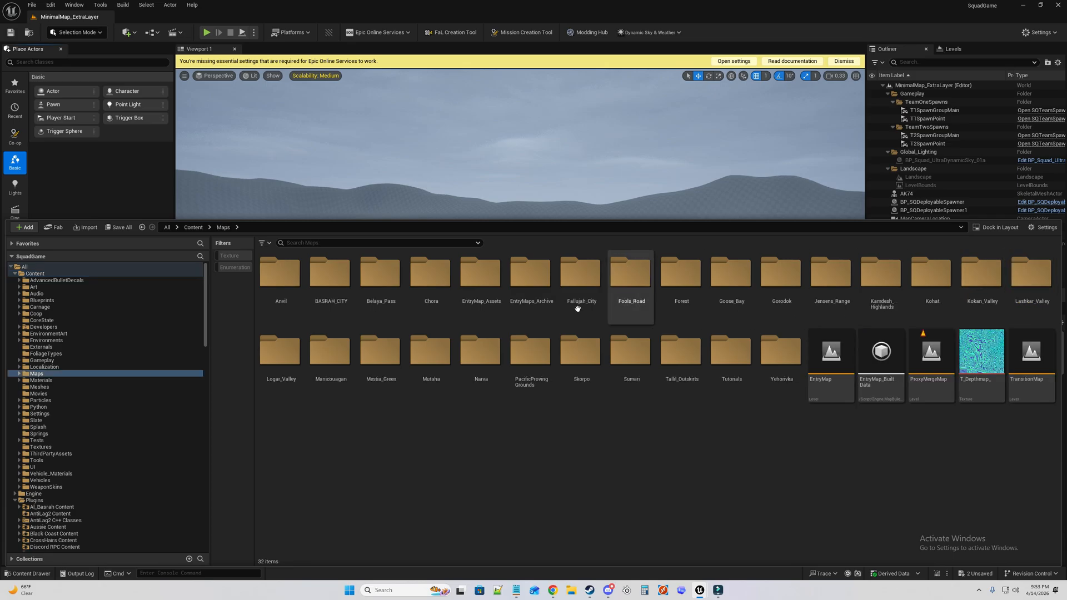
{"action": "double_click", "coordinate": [731, 278]}
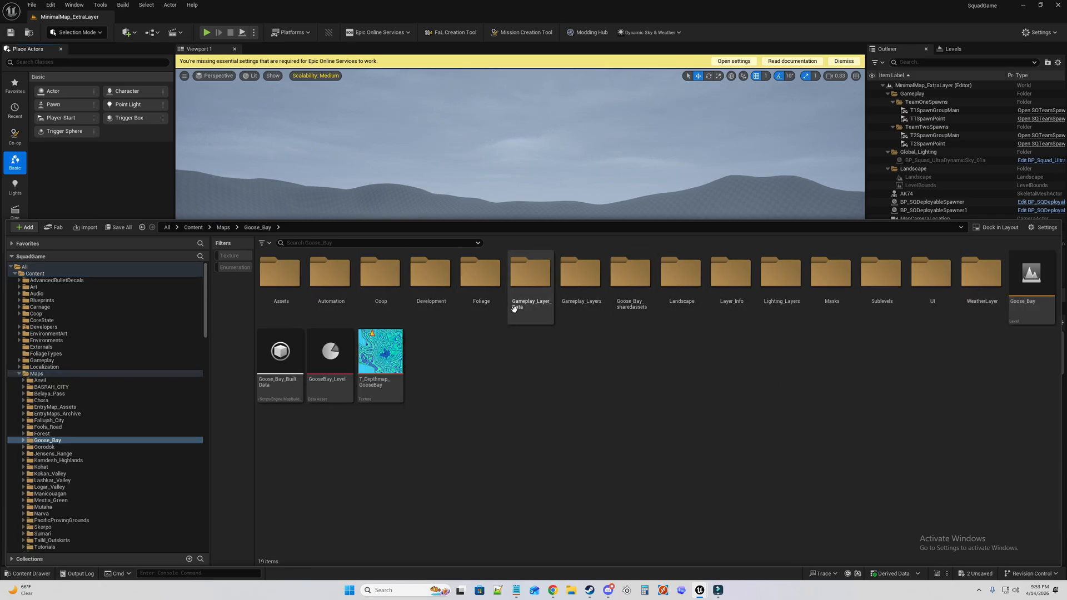
Examine the contents of Goose_Bay's Gameplay_Layers and Gameplay_Layer_Data folders.
{"action": "double_click", "coordinate": [580, 306]}
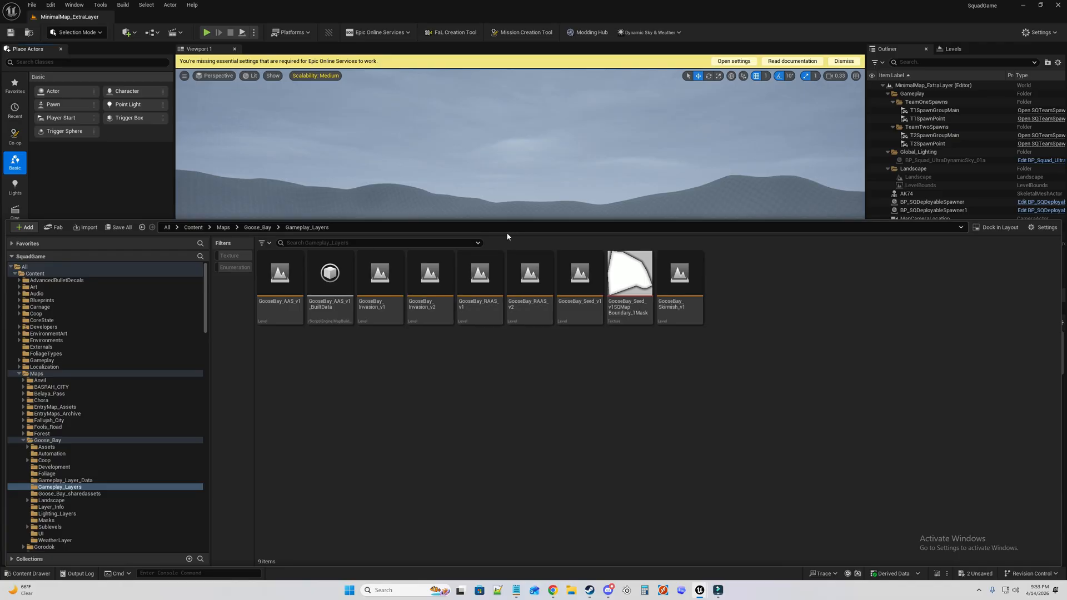
{"action": "left_click", "coordinate": [258, 228]}
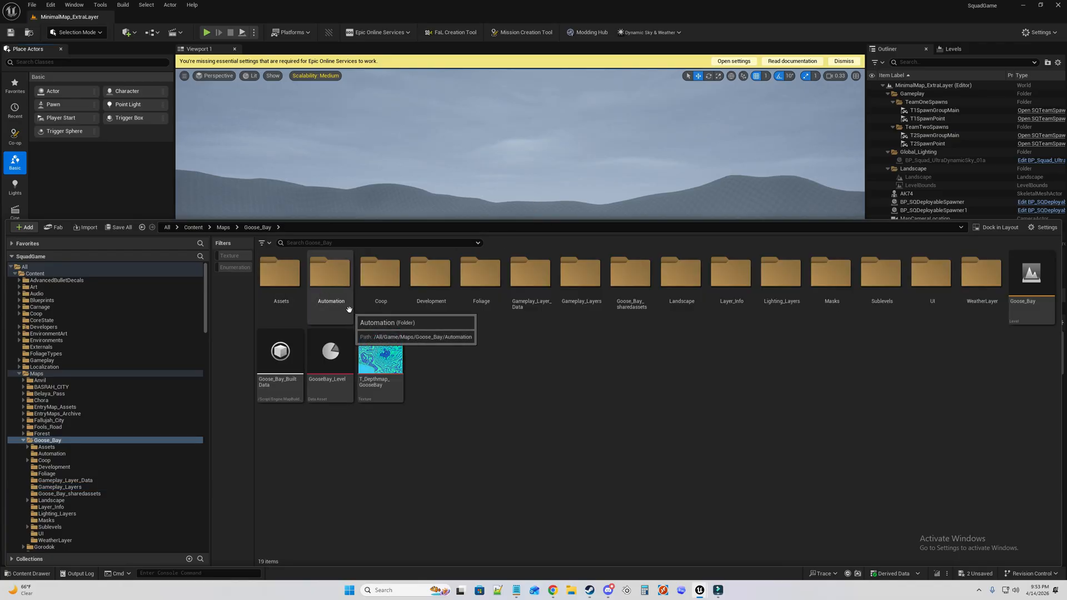
{"action": "left_click", "coordinate": [531, 316]}
{"action": "double_click", "coordinate": [531, 317]}
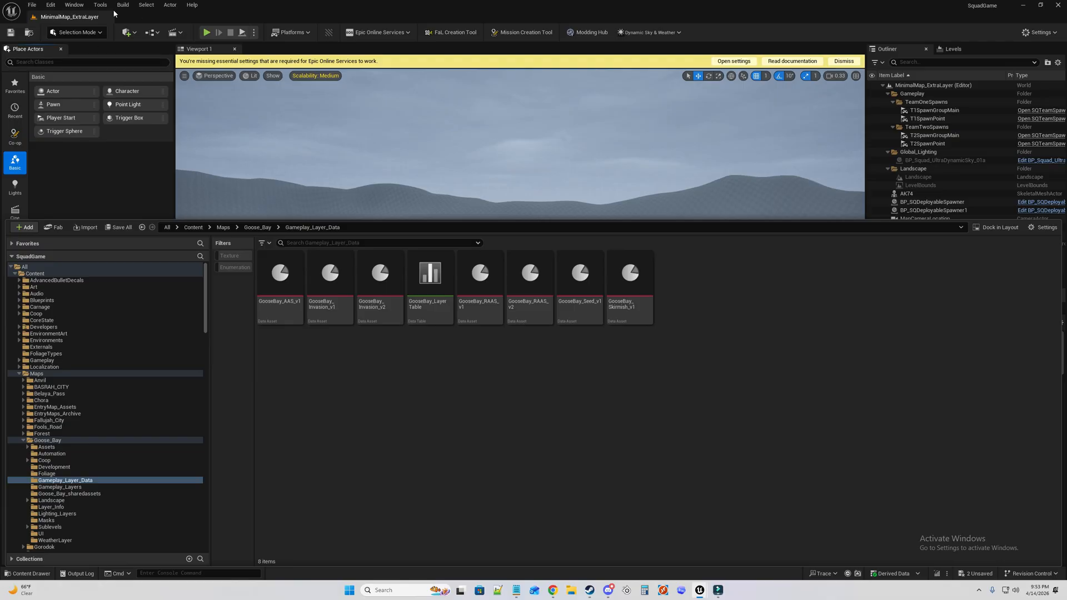
Open Content Browser 1, show the main Content folder in it, and move it out of the main editor window.
{"action": "left_click", "coordinate": [74, 5]}
{"action": "mouse_move", "coordinate": [117, 67]}
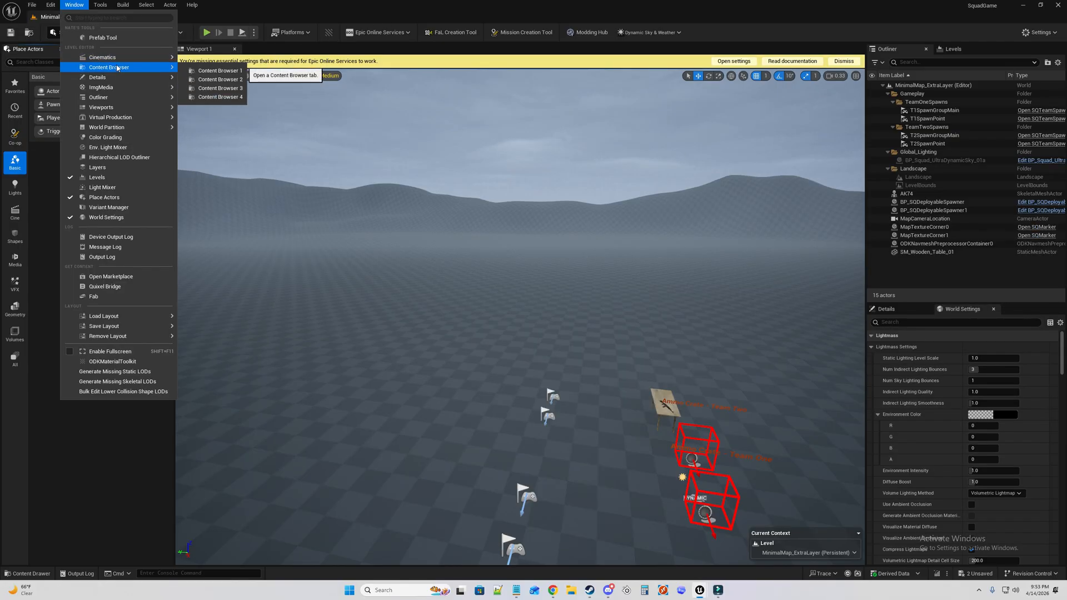
{"action": "left_click", "coordinate": [220, 71]}
{"action": "left_click", "coordinate": [164, 363]}
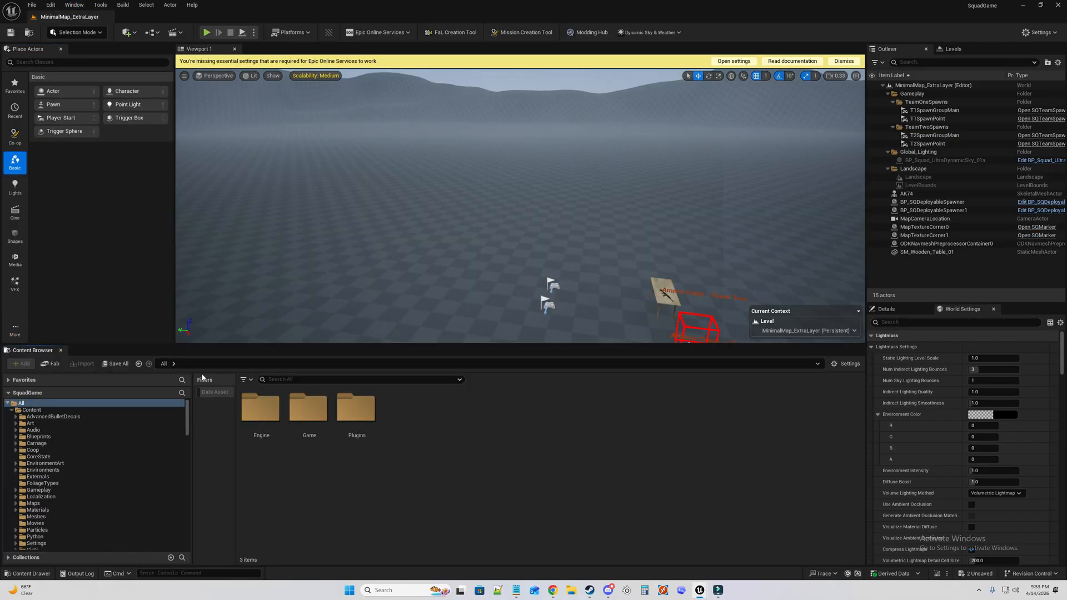
{"action": "double_click", "coordinate": [311, 412]}
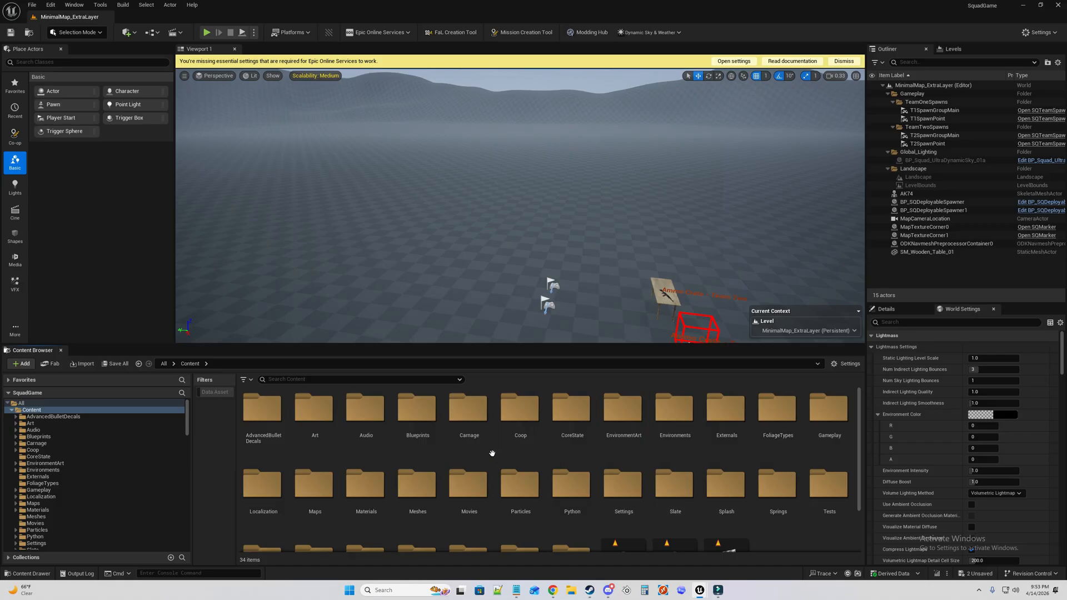
{"action": "left_click_drag", "start_coordinate": [32, 351], "coordinate": [1066, 245]}
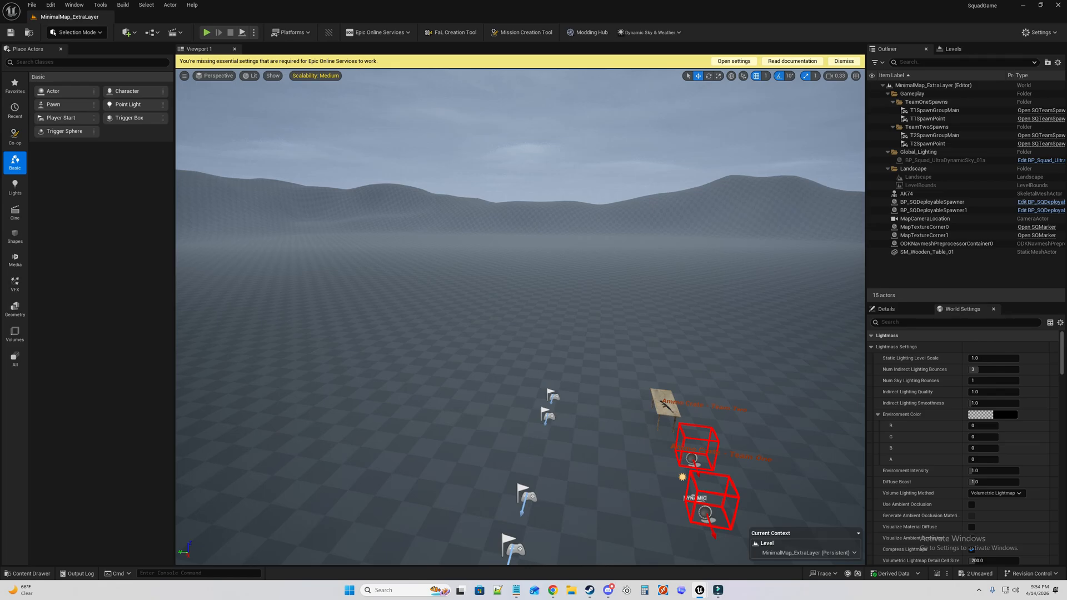
Go to the Levels folder of Maui Content under Plugins.
{"action": "left_click", "coordinate": [9, 575]}
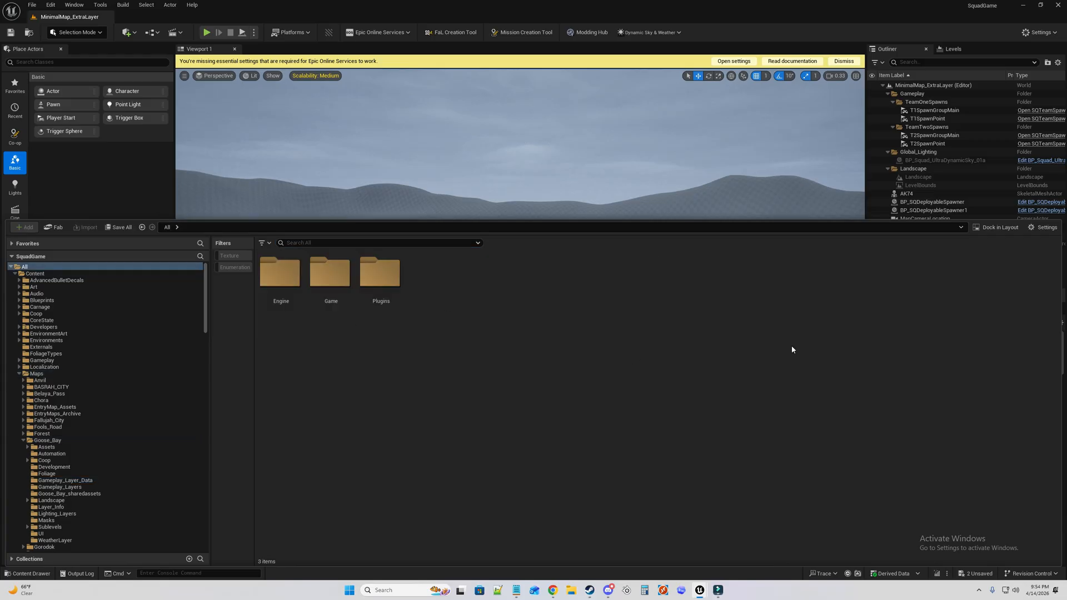
{"action": "double_click", "coordinate": [381, 272]}
{"action": "scroll", "coordinate": [778, 410], "scroll_direction": "down", "scroll_amount": 1}
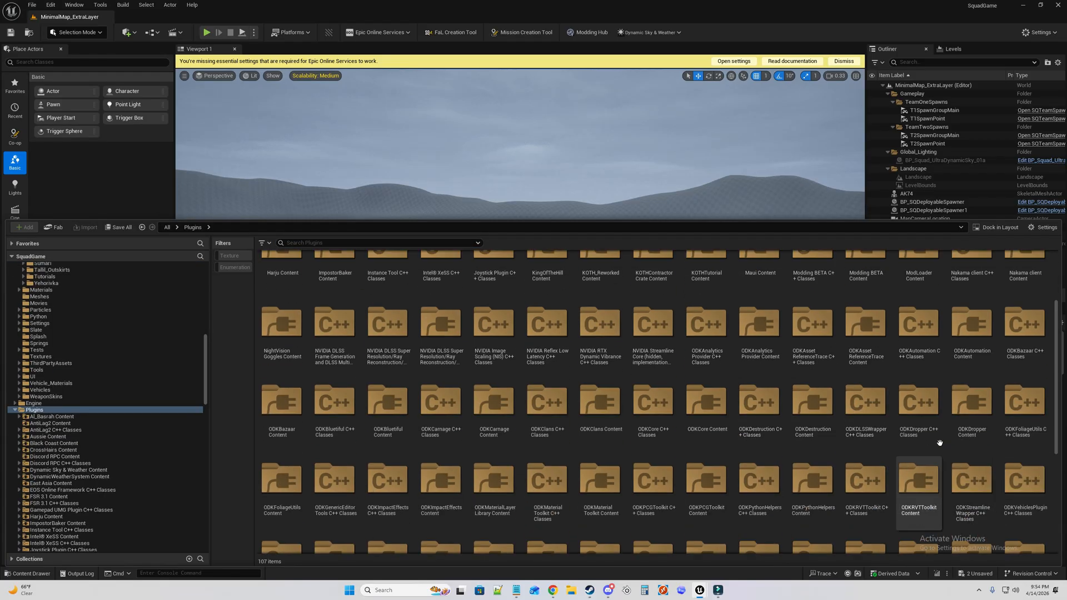
{"action": "scroll", "coordinate": [939, 443], "scroll_direction": "up", "scroll_amount": 3}
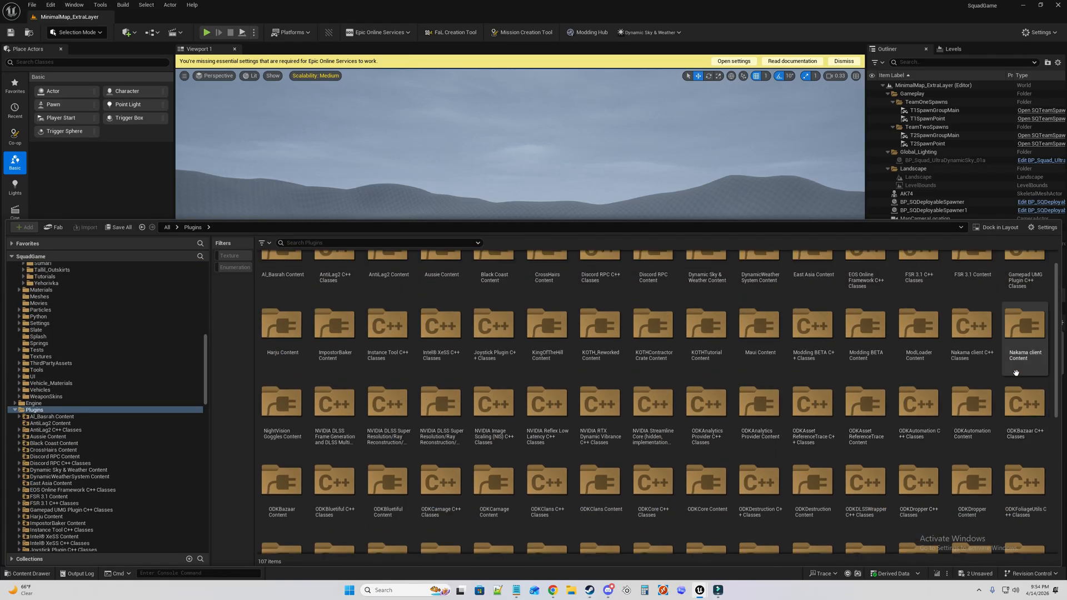
{"action": "double_click", "coordinate": [759, 325]}
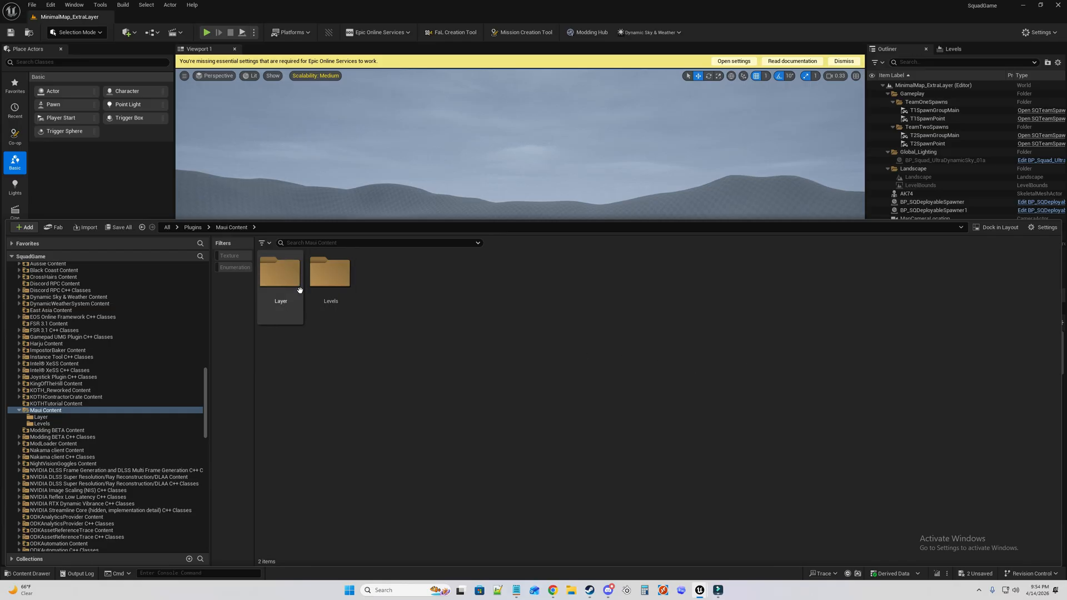
{"action": "double_click", "coordinate": [332, 277]}
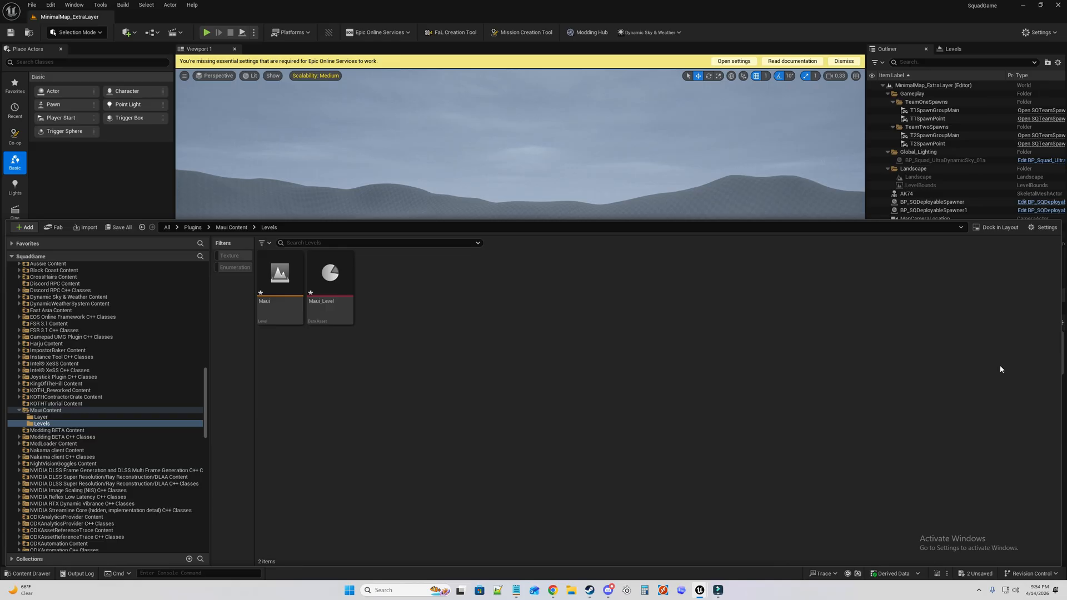
Create a data table in the Levels folder with SQLevelEntry as its row structure.
{"action": "right_click", "coordinate": [398, 316]}
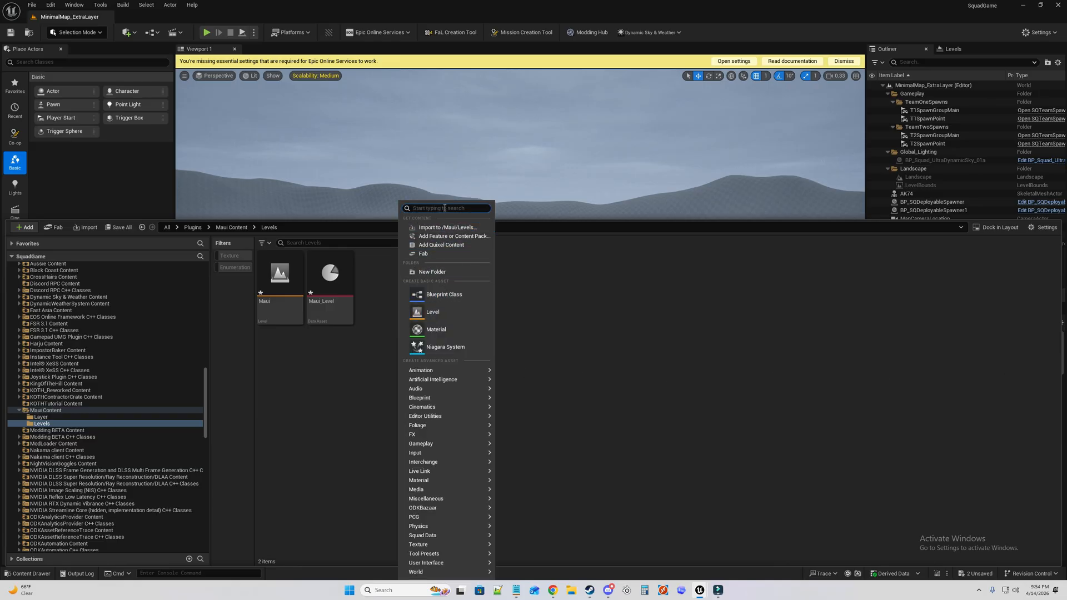
{"action": "type", "text": "la"}
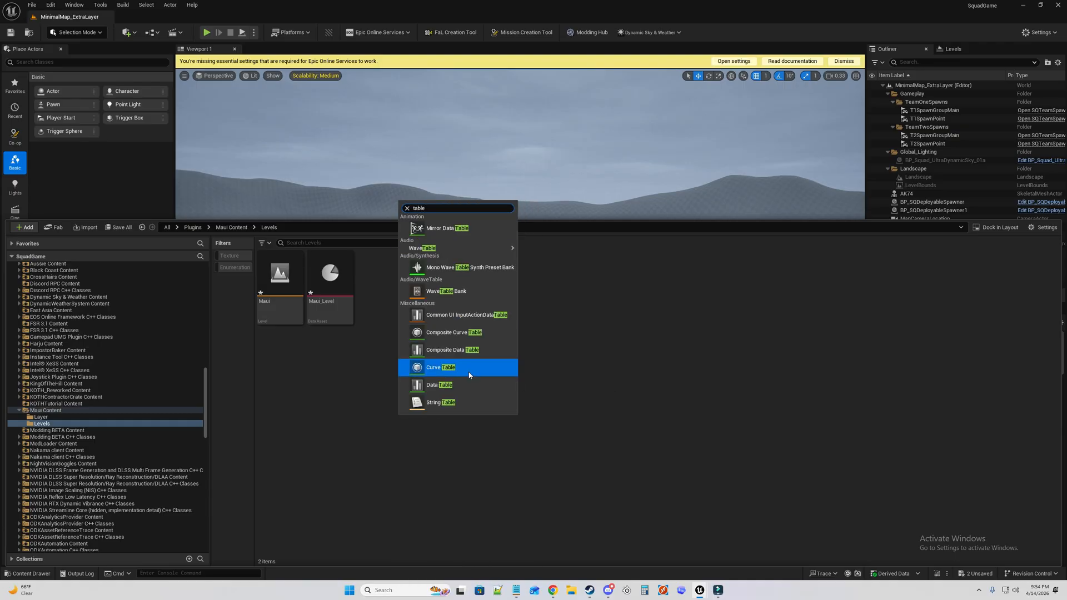
{"action": "left_click", "coordinate": [472, 382]}
{"action": "left_click", "coordinate": [547, 284]}
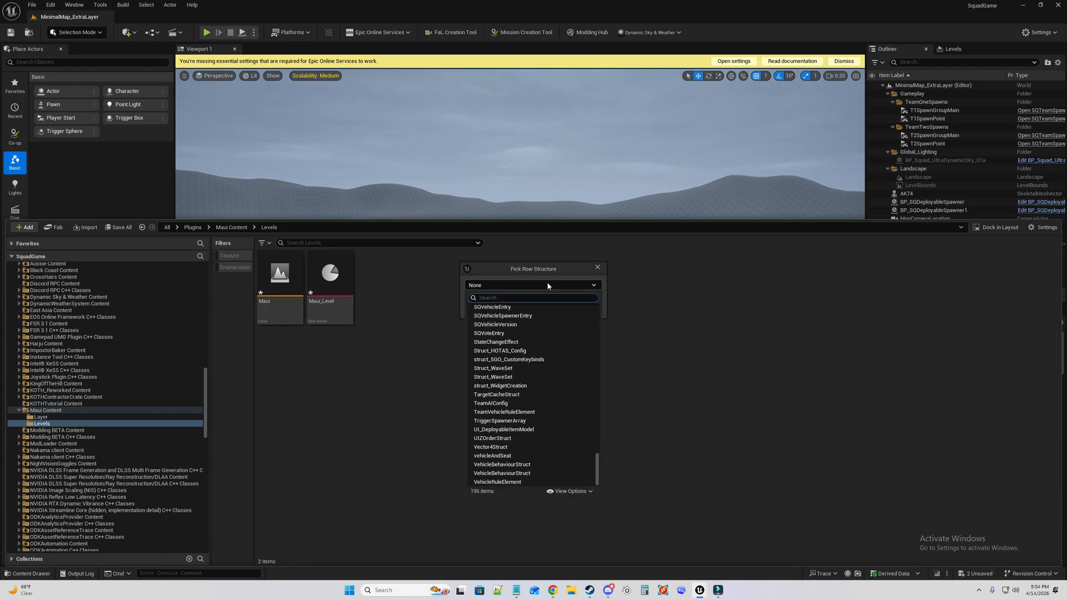
{"action": "type", "text": "level"}
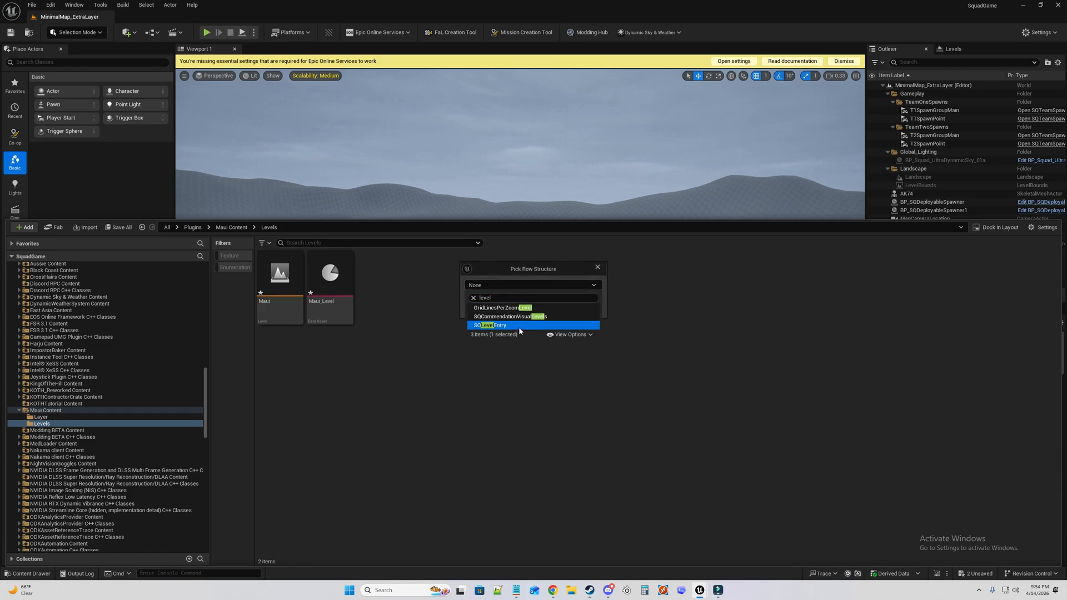
{"action": "left_click", "coordinate": [519, 326]}
{"action": "left_click", "coordinate": [562, 296]}
Open the Maui_Level data asset, enlarge its window, and assign the Maui level as its World.
{"action": "double_click", "coordinate": [330, 278]}
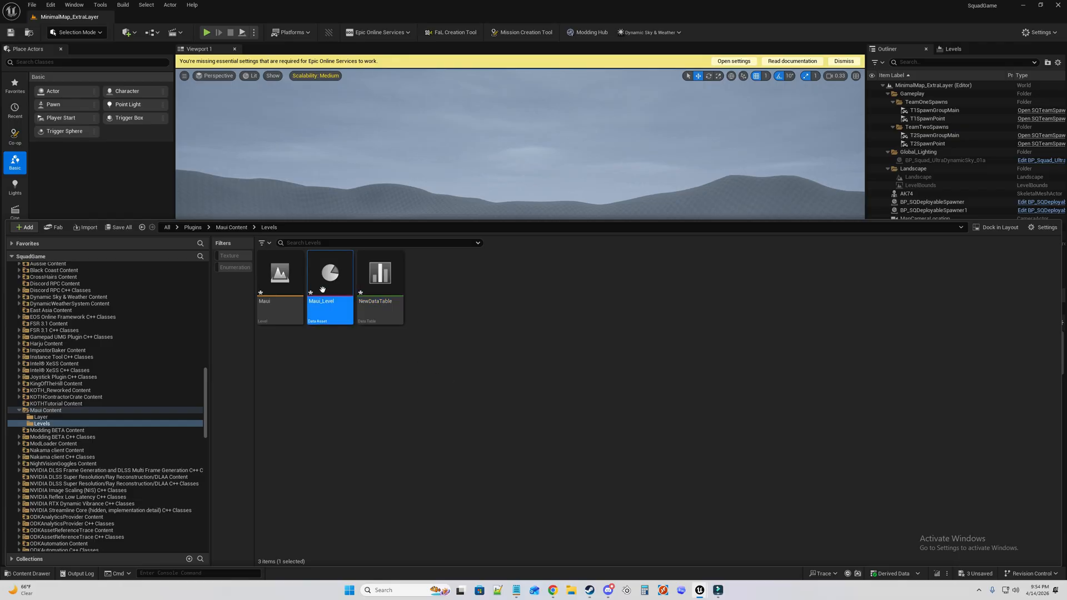
{"action": "left_click_drag", "start_coordinate": [573, 125], "coordinate": [553, 78]}
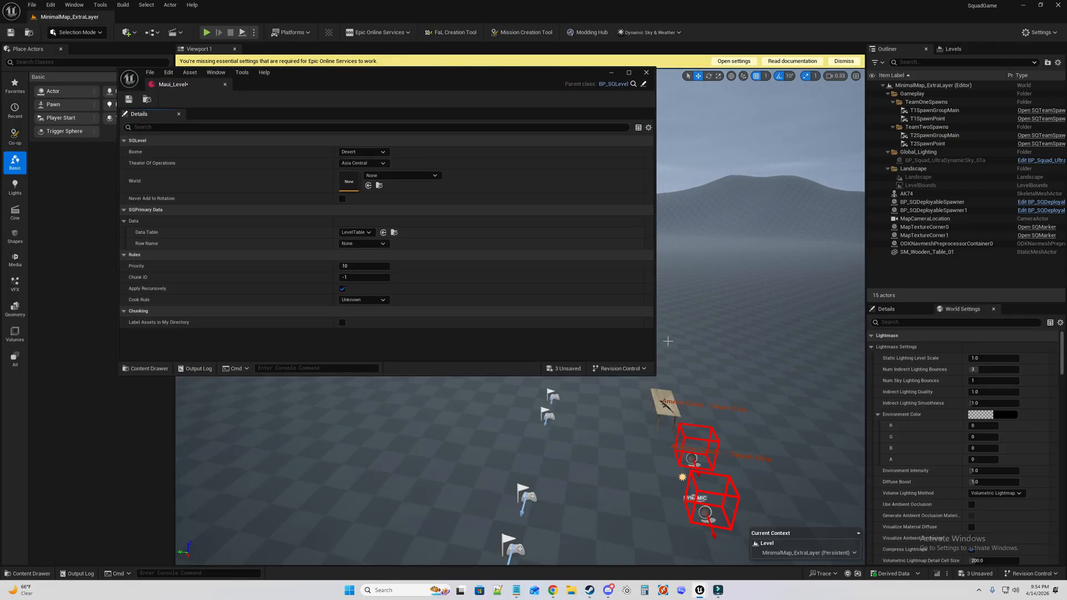
{"action": "left_click_drag", "start_coordinate": [653, 374], "coordinate": [999, 516]}
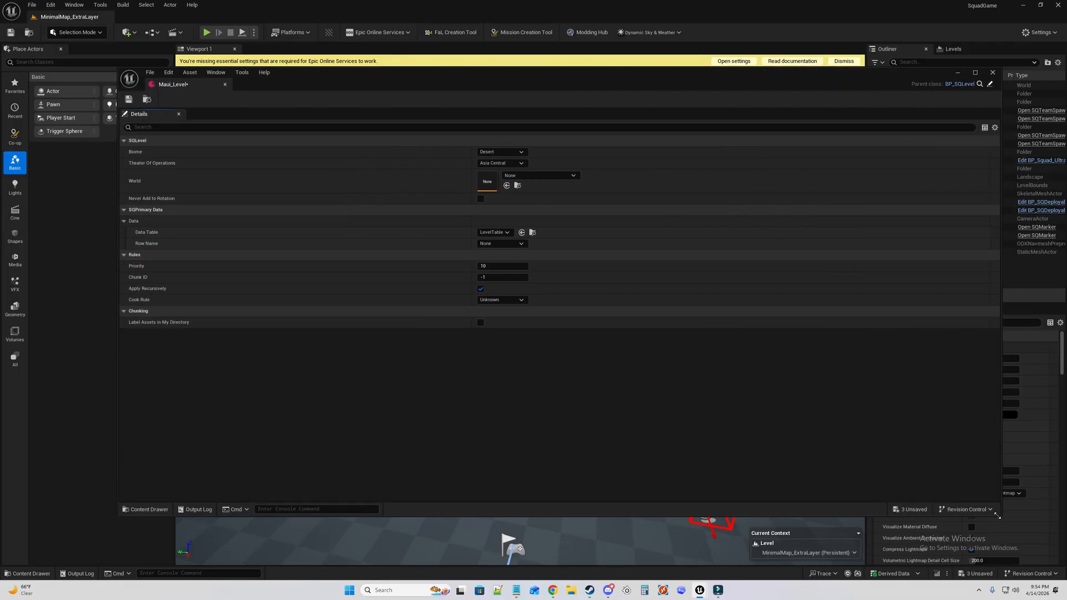
{"action": "left_click", "coordinate": [529, 178]}
{"action": "left_click", "coordinate": [528, 178]}
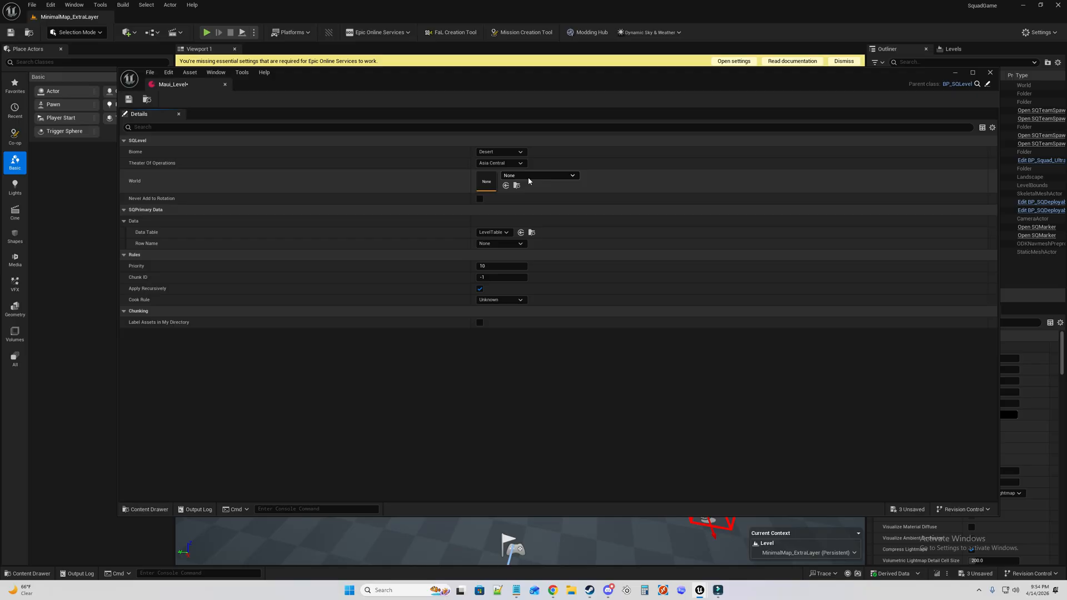
{"action": "left_click", "coordinate": [18, 575]}
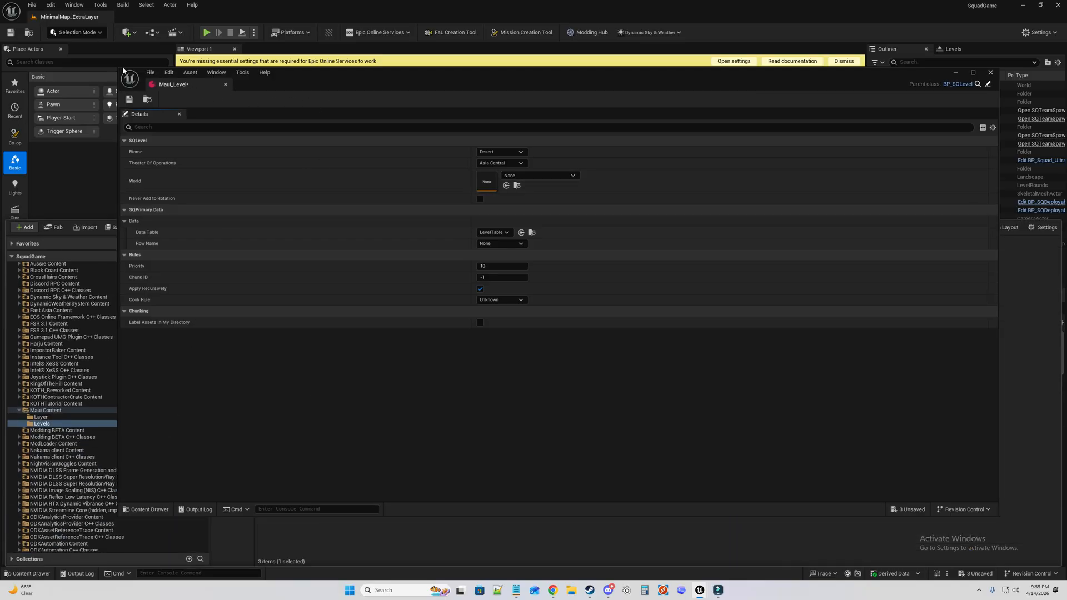
{"action": "left_click_drag", "start_coordinate": [118, 68], "coordinate": [362, 96]}
{"action": "left_click_drag", "start_coordinate": [283, 279], "coordinate": [702, 207]}
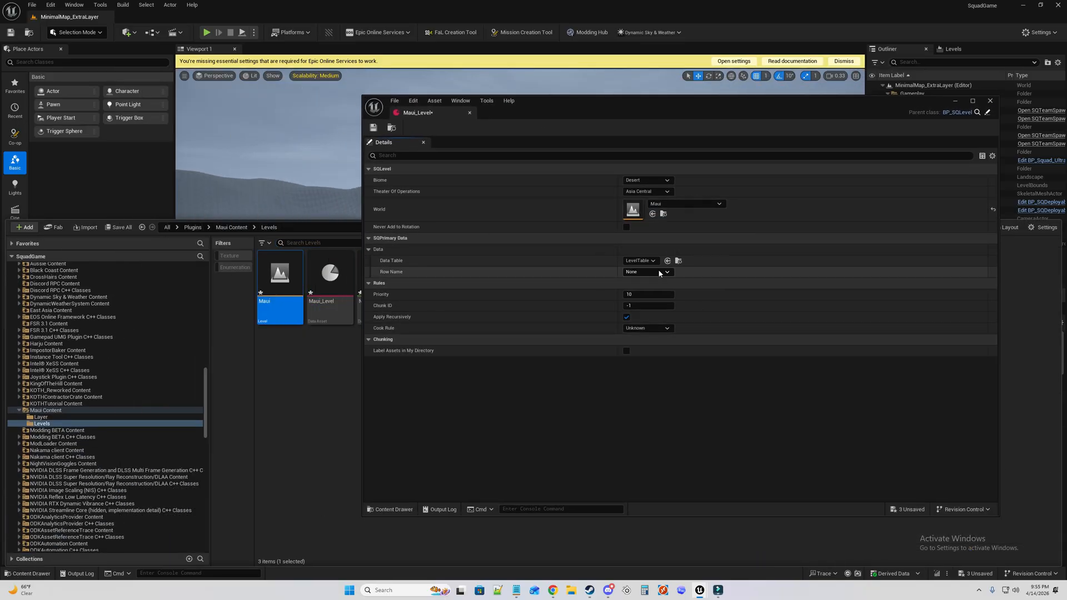
Move the Maui_Level window aside and name the new data table Maui_LevelTable.
{"action": "left_click_drag", "start_coordinate": [566, 109], "coordinate": [645, 107]}
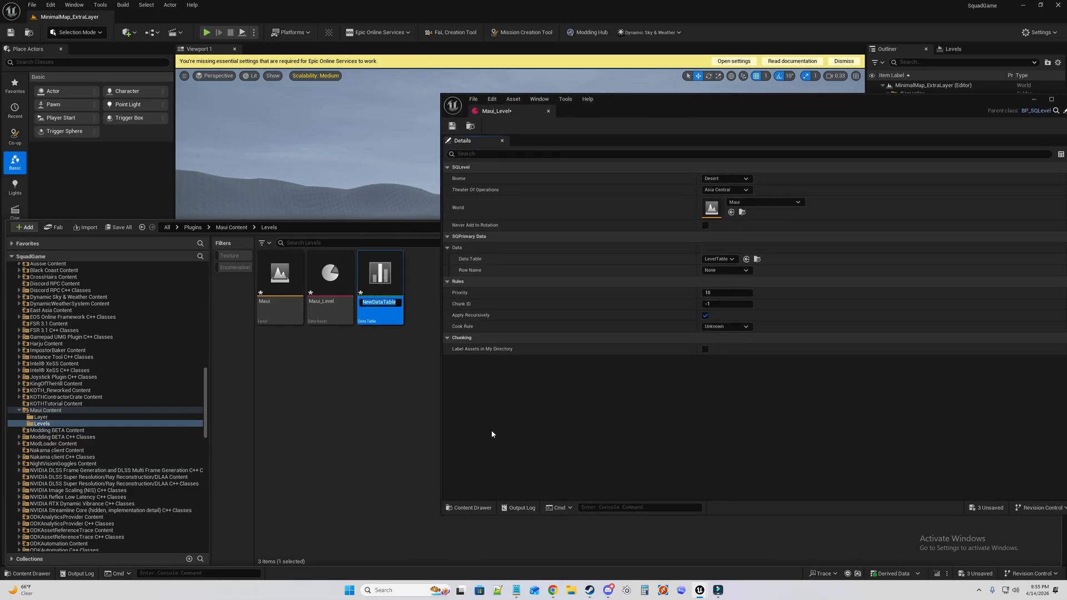
{"action": "type", "text": "Maui_LevelTablet"}
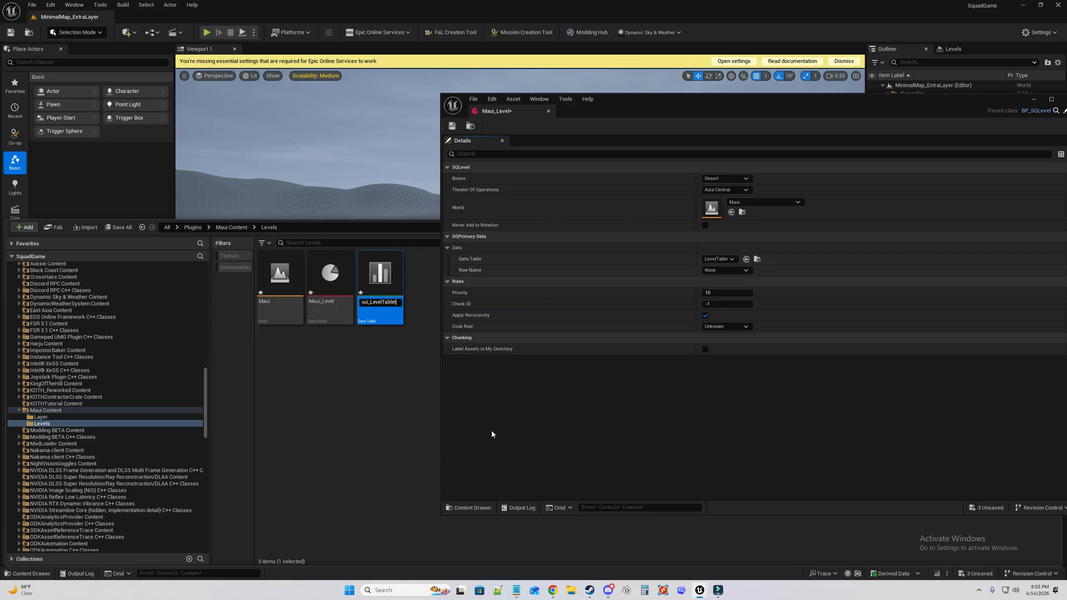
{"action": "key", "text": "BackSpace"}
{"action": "key", "text": "Return"}
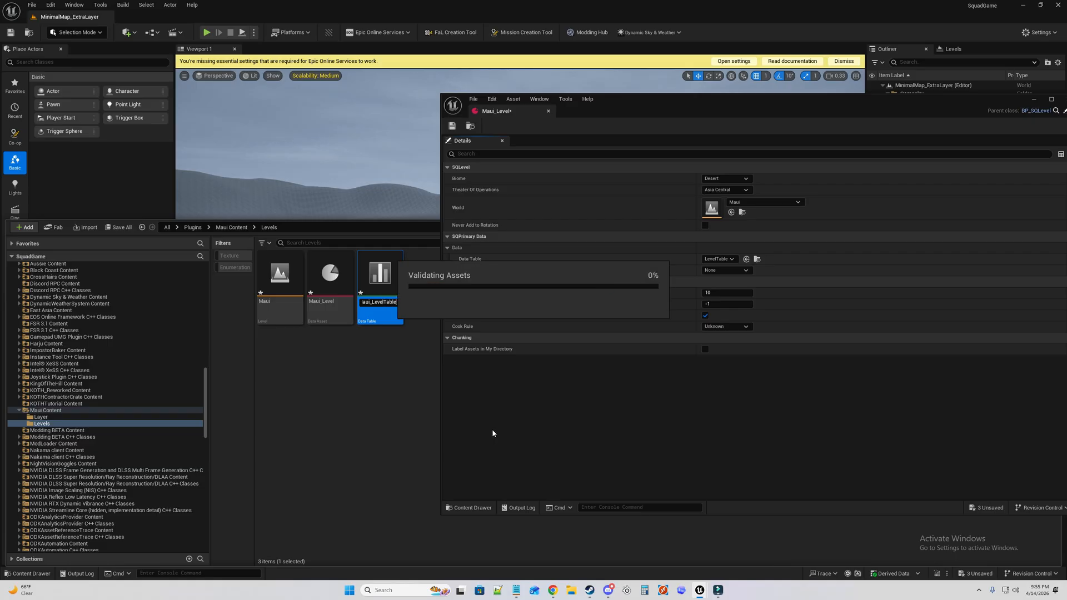
Assign Maui_LevelTable as the Data Table of Maui_Level, and add a new row to that table.
{"action": "left_click_drag", "start_coordinate": [380, 275], "coordinate": [739, 259]}
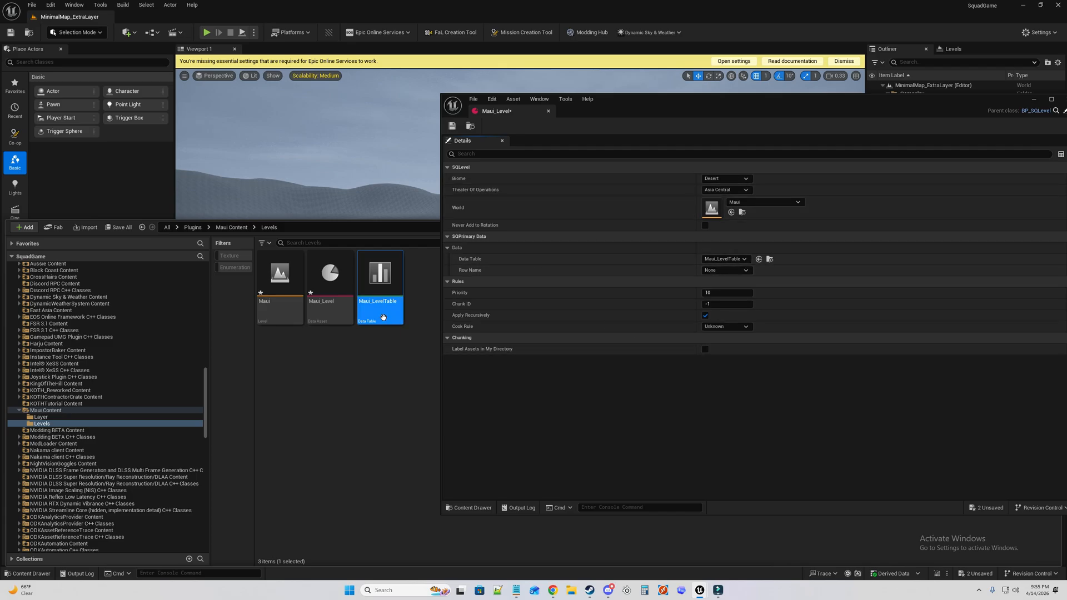
{"action": "double_click", "coordinate": [380, 275]}
{"action": "left_click", "coordinate": [548, 126]}
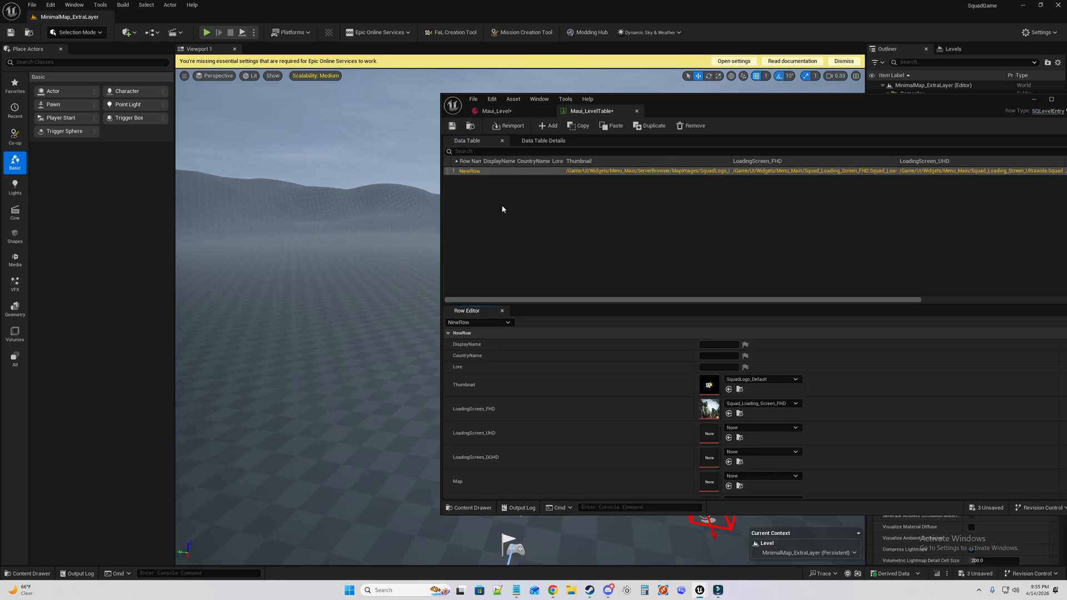
Rename the new row in Maui_LevelTable as Maui.
{"action": "left_click", "coordinate": [31, 573]}
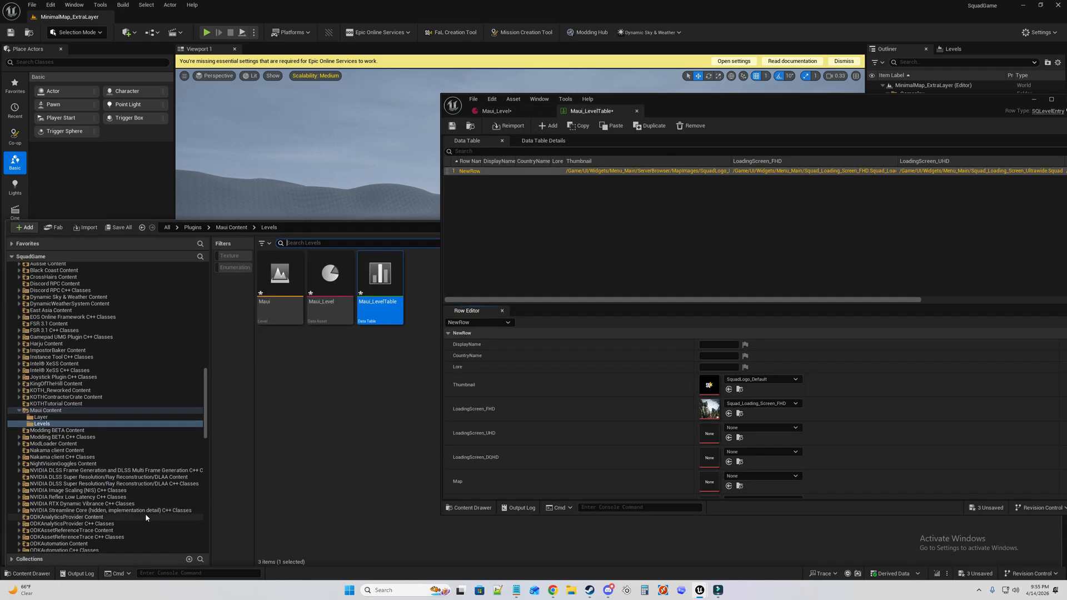
{"action": "left_click", "coordinate": [479, 171]}
{"action": "double_click", "coordinate": [470, 172]}
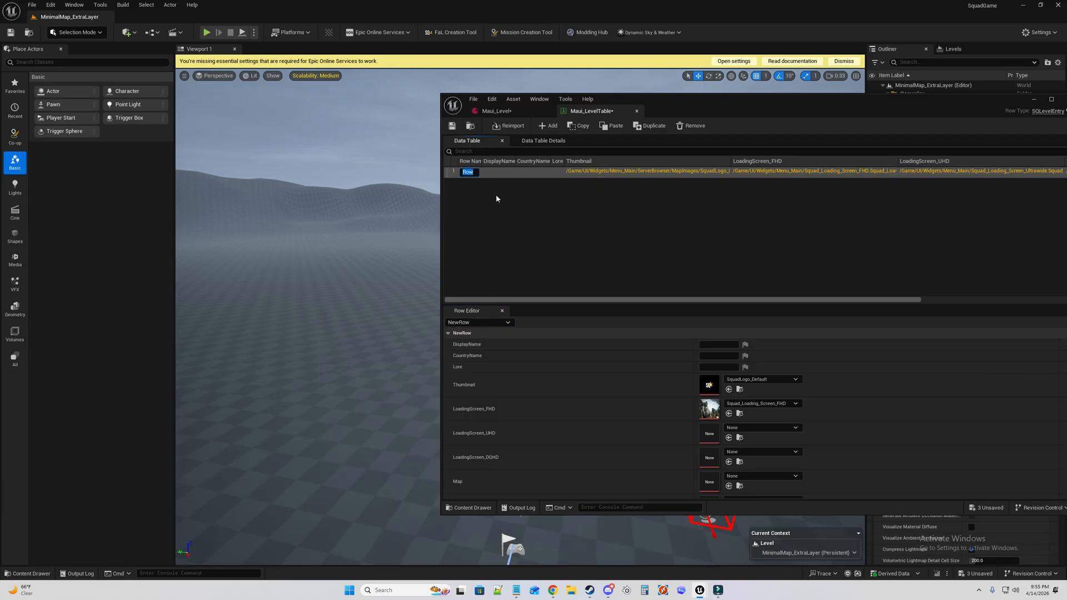
{"action": "type", "text": "Maui"}
{"action": "key", "text": "Return"}
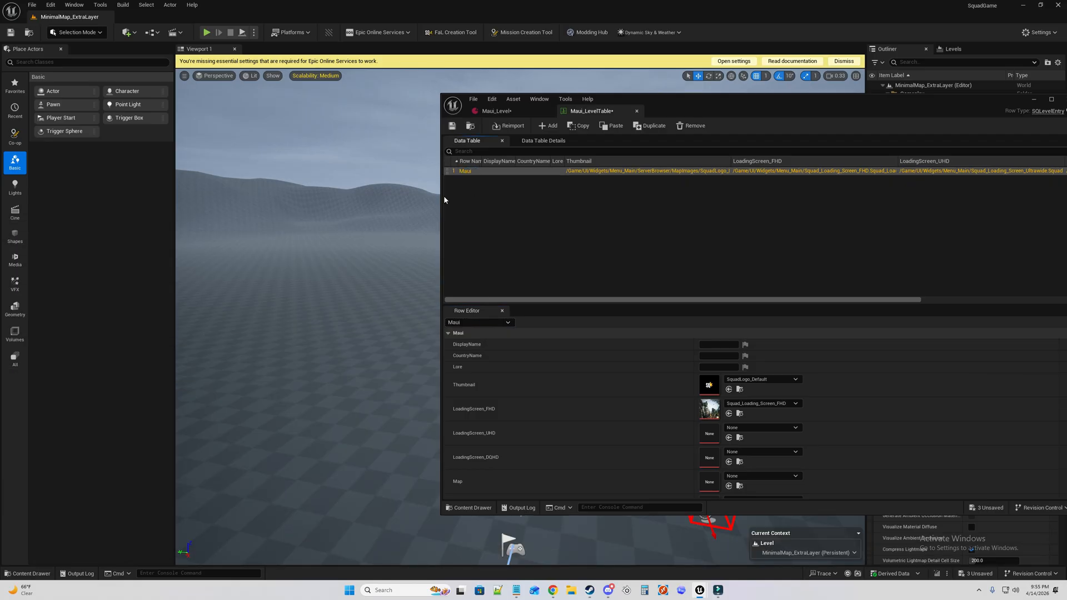
Widen and reposition the table window, and set the Maui row's DisplayName to Maui and CountryName to USA.
{"action": "left_click_drag", "start_coordinate": [442, 197], "coordinate": [147, 192]}
{"action": "left_click_drag", "start_coordinate": [429, 109], "coordinate": [414, 95]}
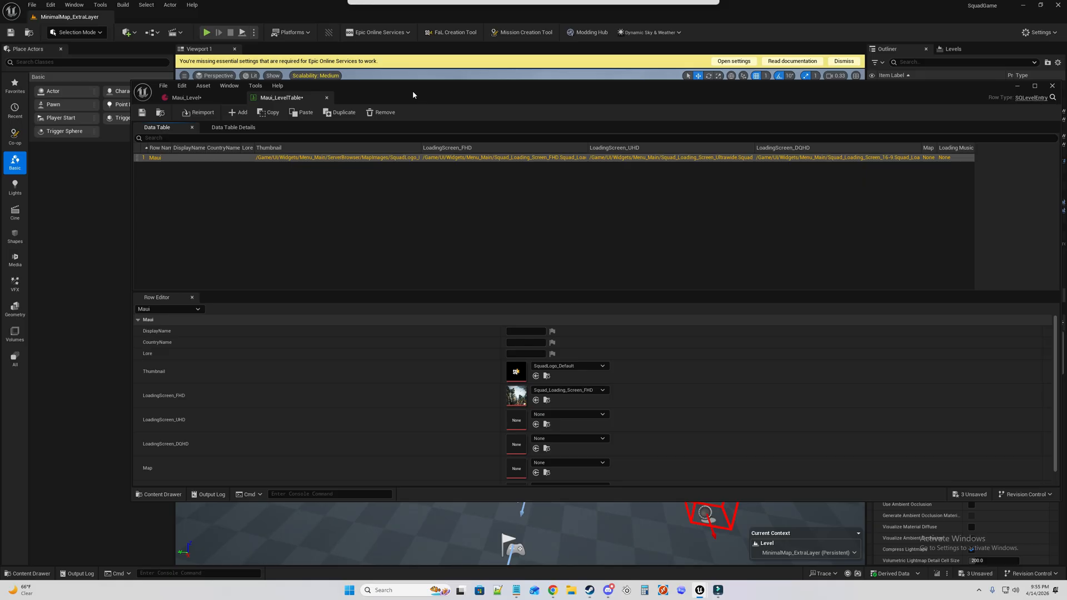
{"action": "left_click", "coordinate": [533, 332]}
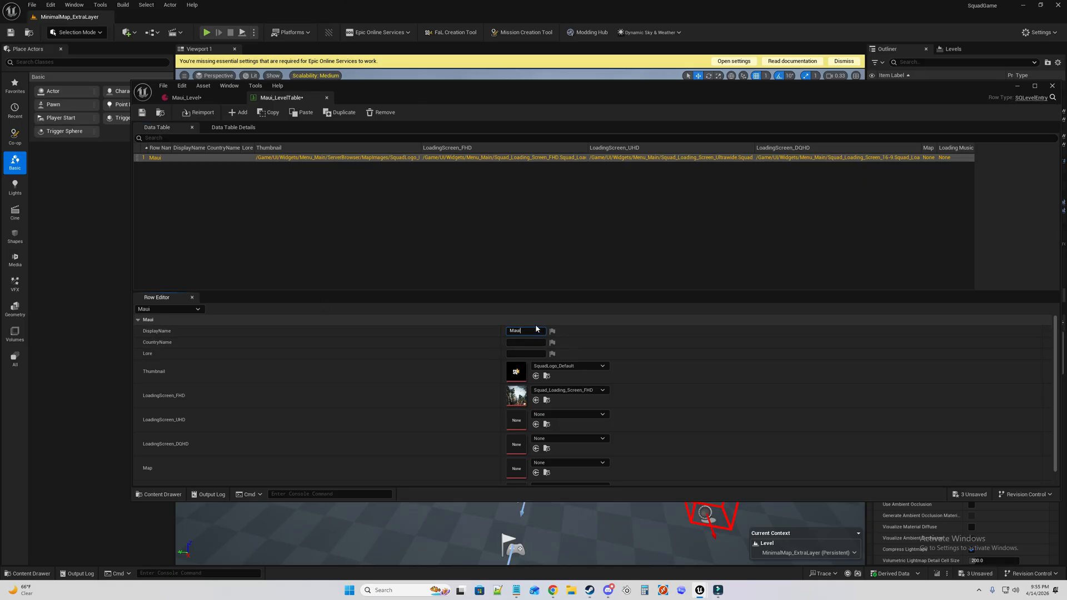
{"action": "left_click", "coordinate": [526, 343]}
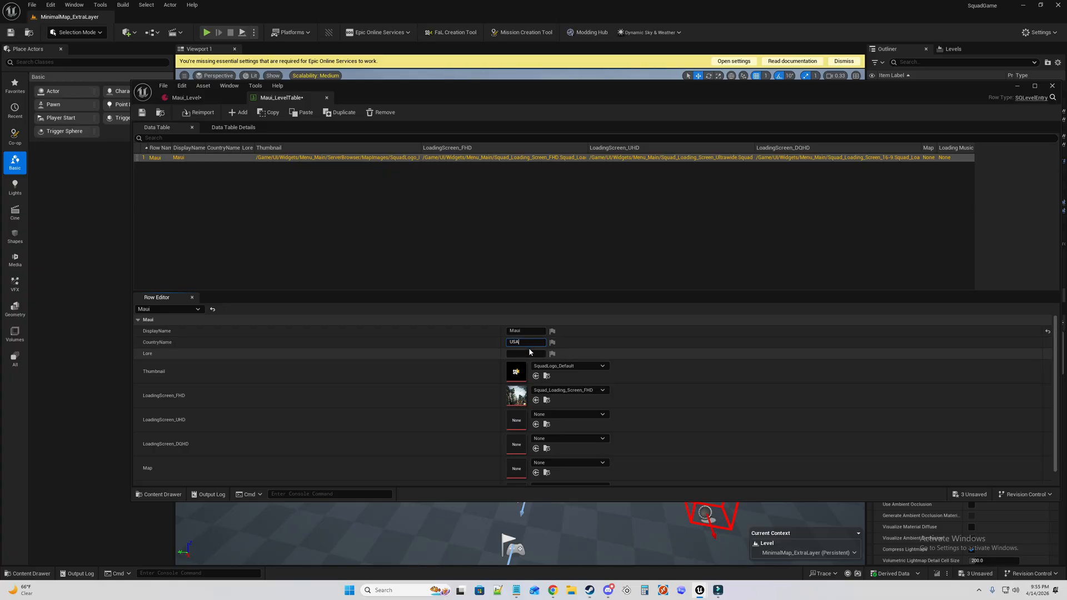
{"action": "left_click", "coordinate": [576, 353]}
Find sounds containing "a_" and assign A_Centurion as the Maui row's Loading Music.
{"action": "scroll", "coordinate": [606, 333], "scroll_direction": "down", "scroll_amount": 2}
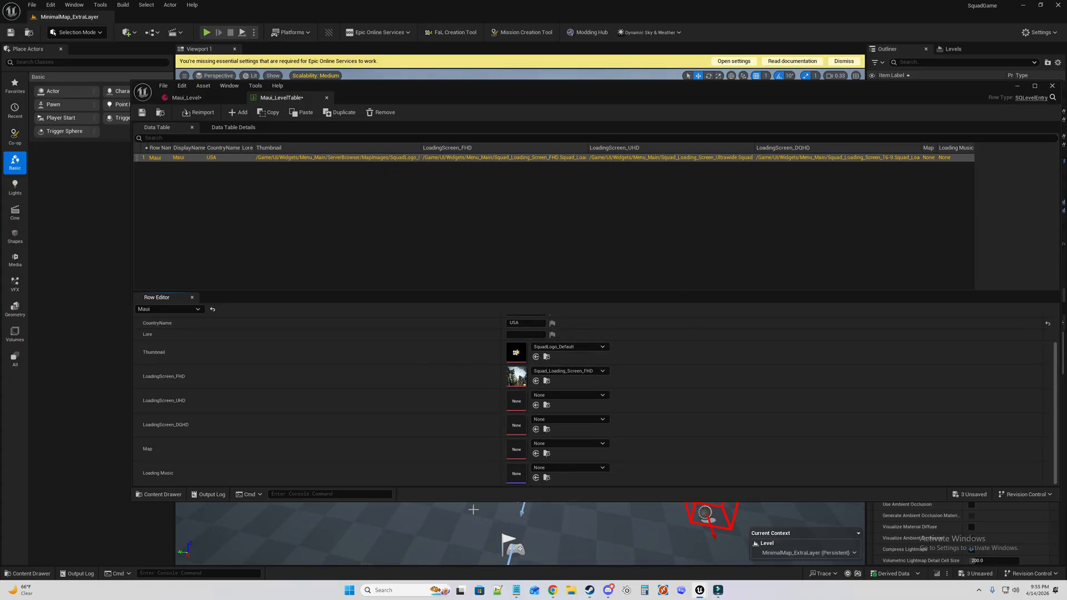
{"action": "left_click", "coordinate": [569, 468]}
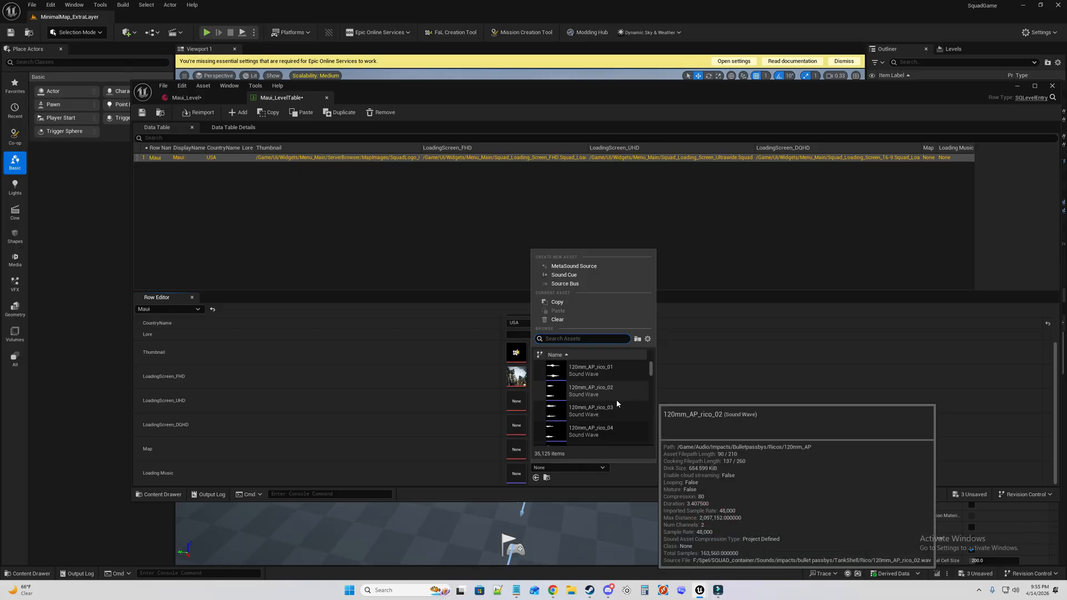
{"action": "type", "text": "a_"}
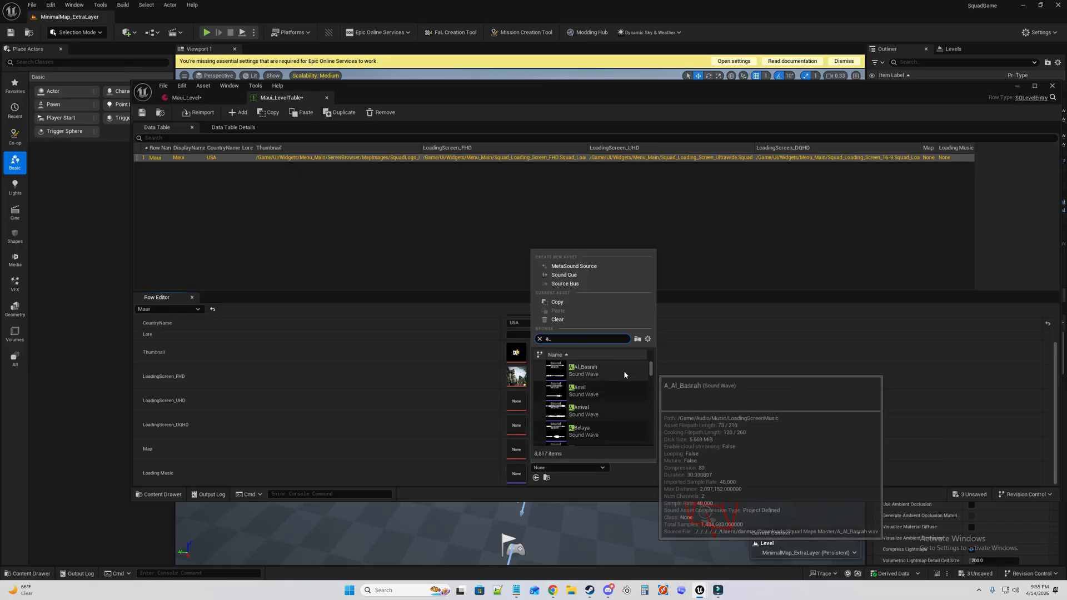
{"action": "scroll", "coordinate": [606, 412], "scroll_direction": "down", "scroll_amount": 2}
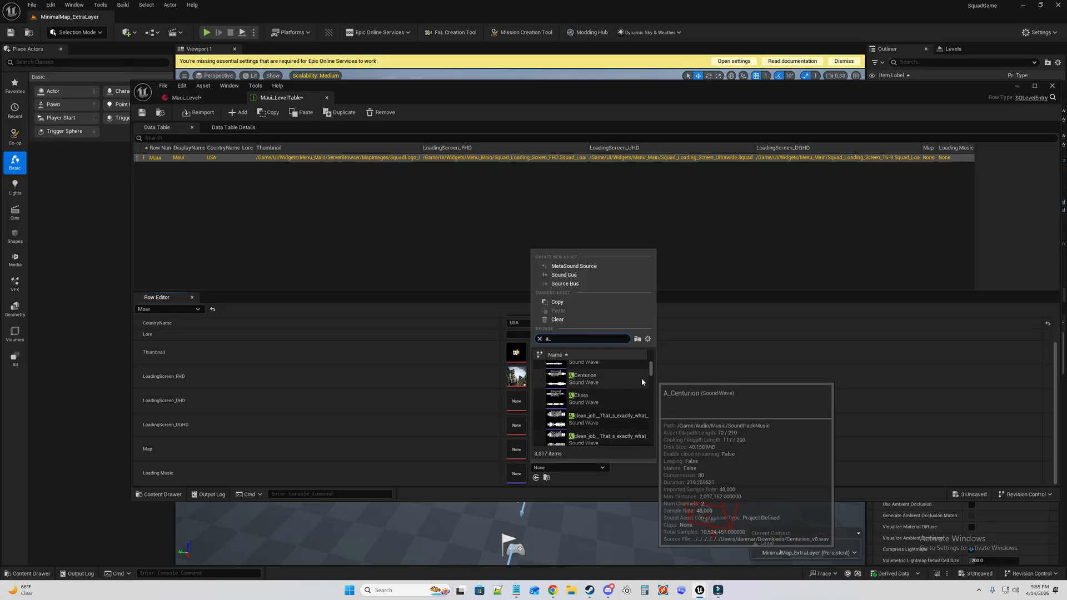
{"action": "scroll", "coordinate": [635, 380], "scroll_direction": "up", "scroll_amount": 1}
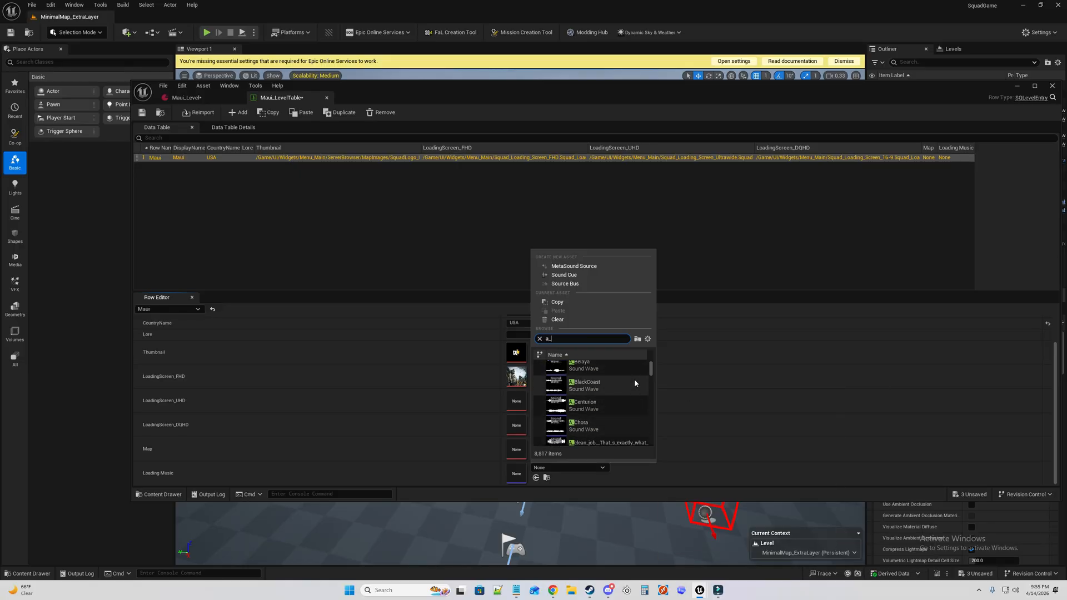
{"action": "left_click", "coordinate": [589, 406]}
Locate A_Centurion in the SoundtrackMusic folder and preview the track.
{"action": "left_click", "coordinate": [547, 478]}
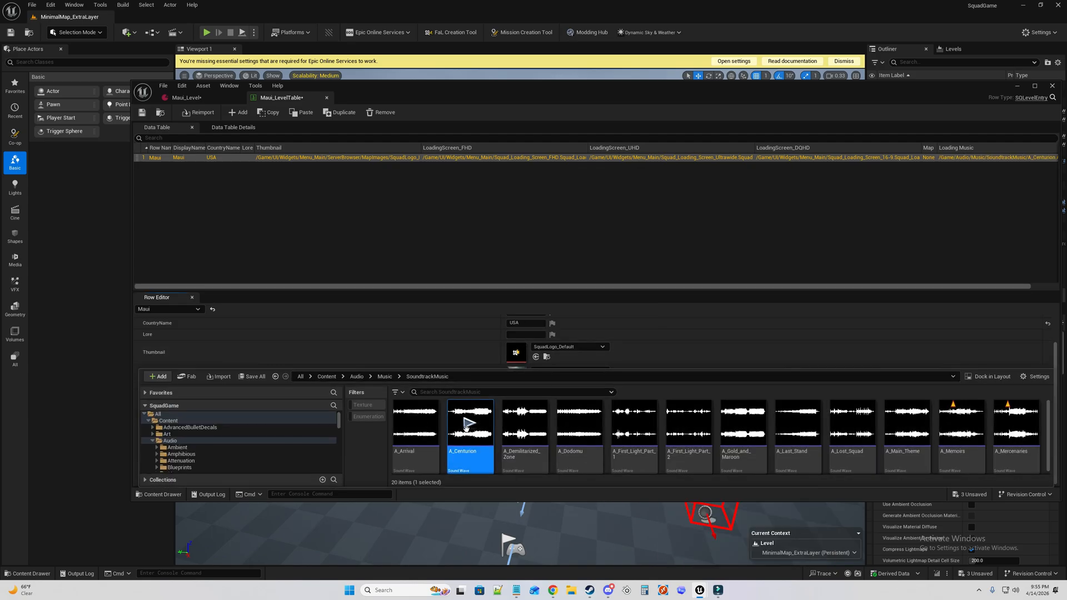
{"action": "double_click", "coordinate": [467, 428]}
{"action": "left_click", "coordinate": [415, 99]}
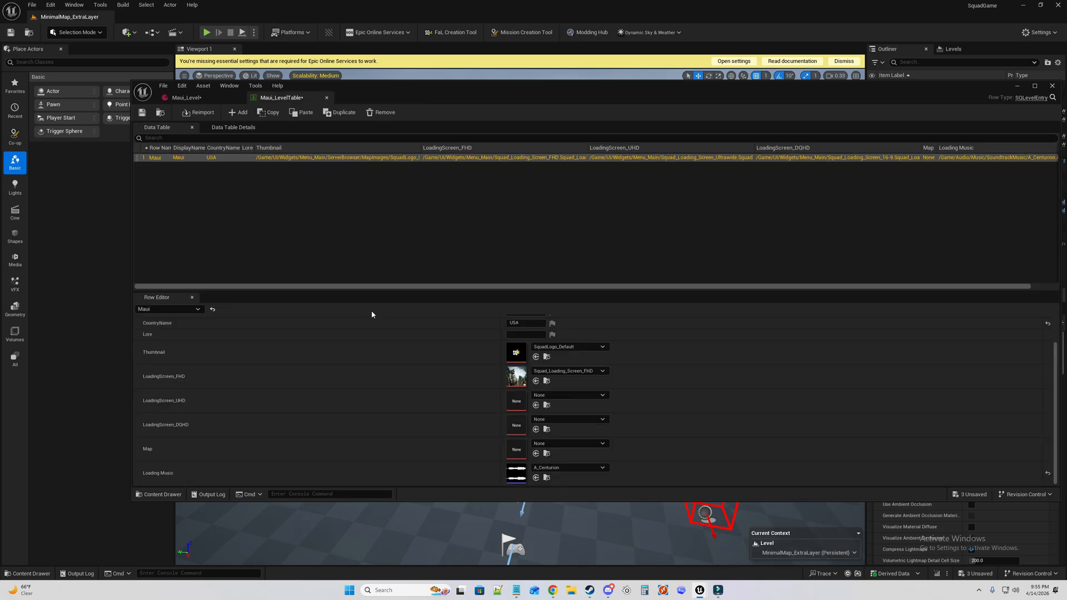
{"action": "left_click", "coordinate": [547, 477]}
{"action": "left_click", "coordinate": [471, 423]}
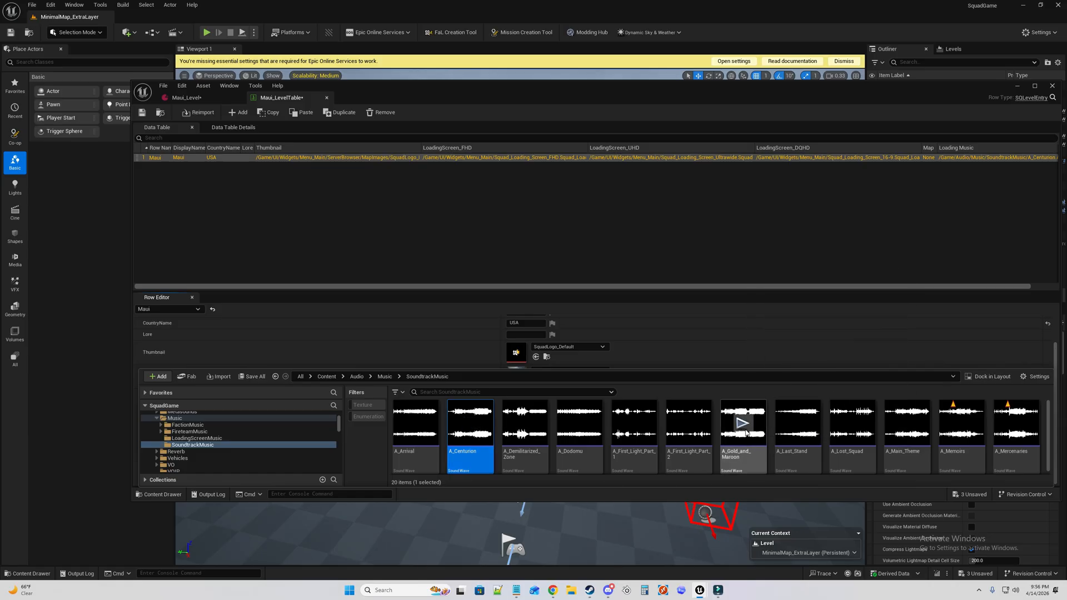
Preview A_Resistance_Soldier, A_Resolution and A_Outpost_19 in the SoundtrackMusic folder.
{"action": "scroll", "coordinate": [861, 452], "scroll_direction": "down", "scroll_amount": 2}
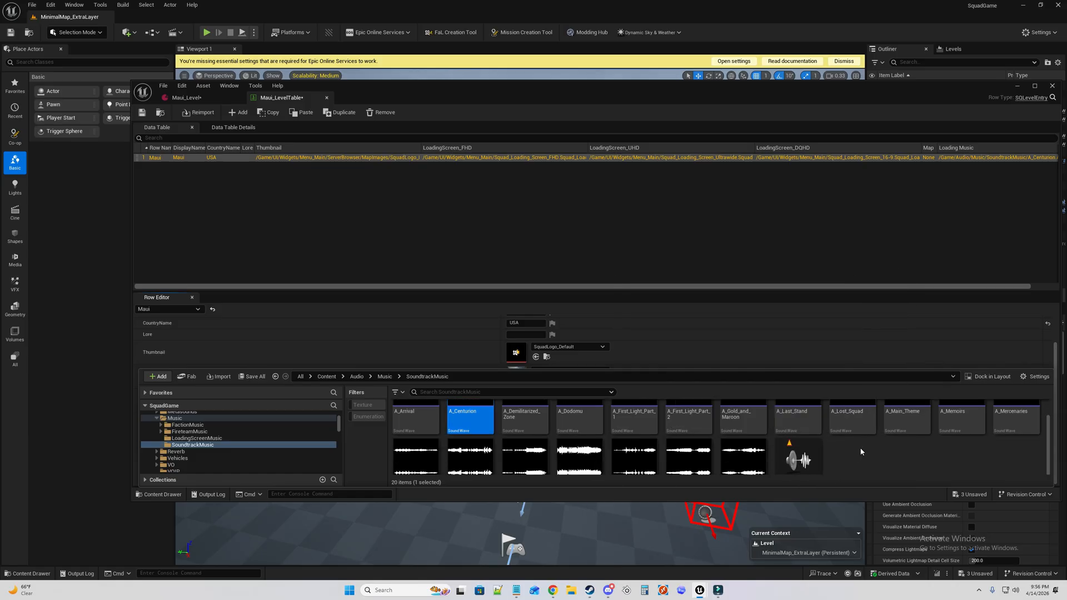
{"action": "scroll", "coordinate": [861, 452], "scroll_direction": "down", "scroll_amount": 2}
{"action": "left_click", "coordinate": [567, 424]}
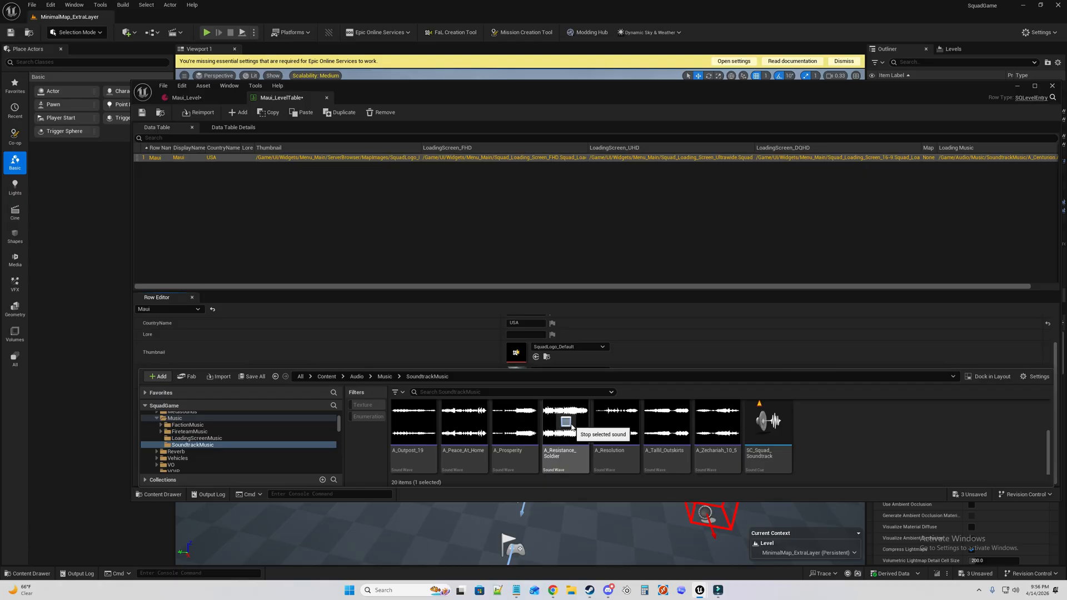
{"action": "left_click", "coordinate": [616, 422]}
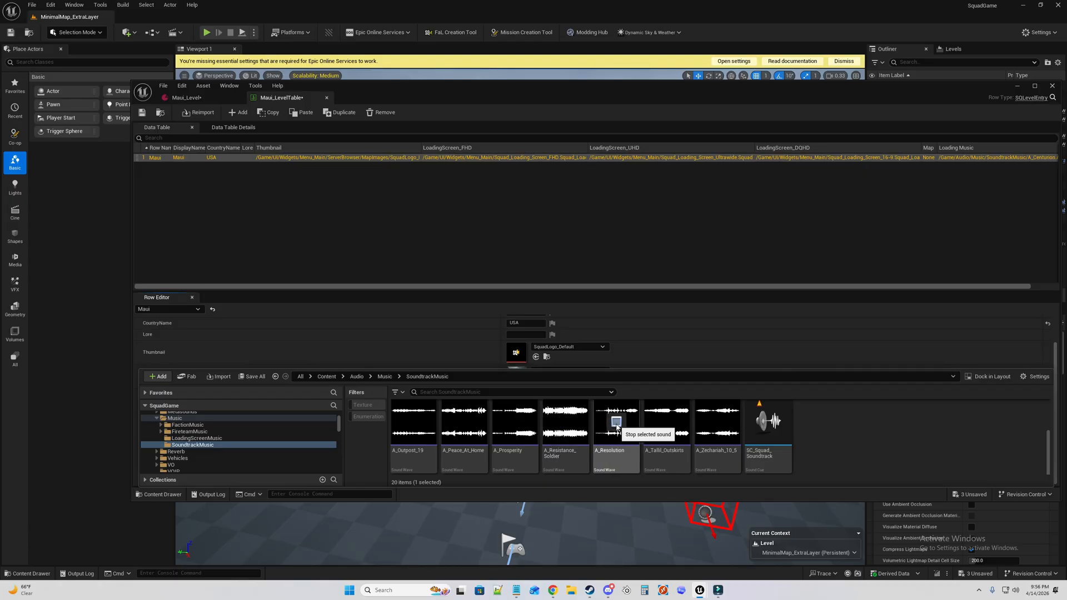
{"action": "left_click", "coordinate": [414, 422]}
{"action": "scroll", "coordinate": [878, 449], "scroll_direction": "up", "scroll_amount": 1}
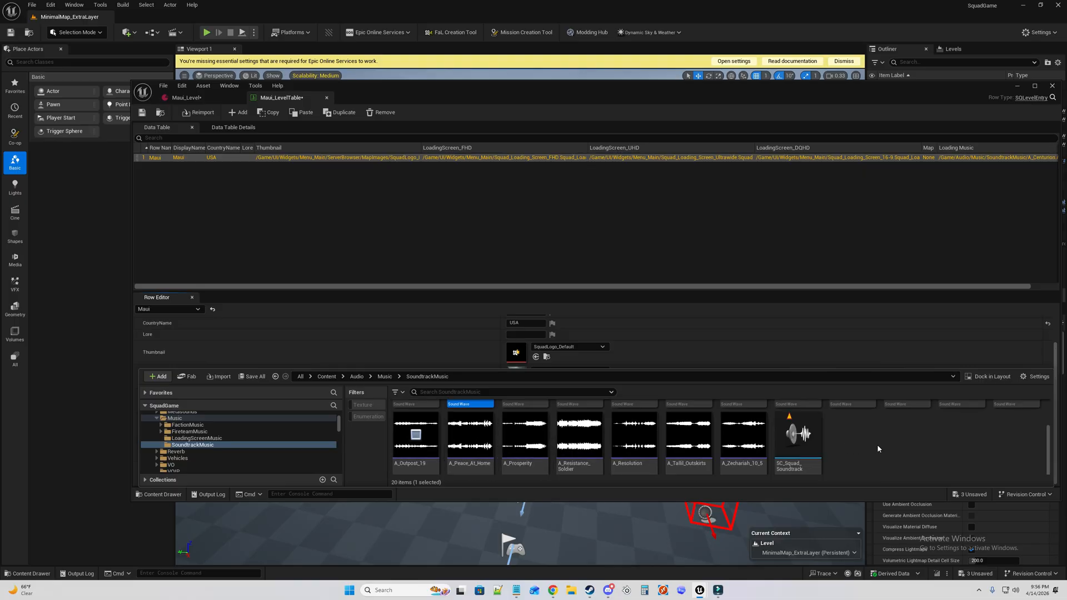
{"action": "scroll", "coordinate": [878, 449], "scroll_direction": "up", "scroll_amount": 1}
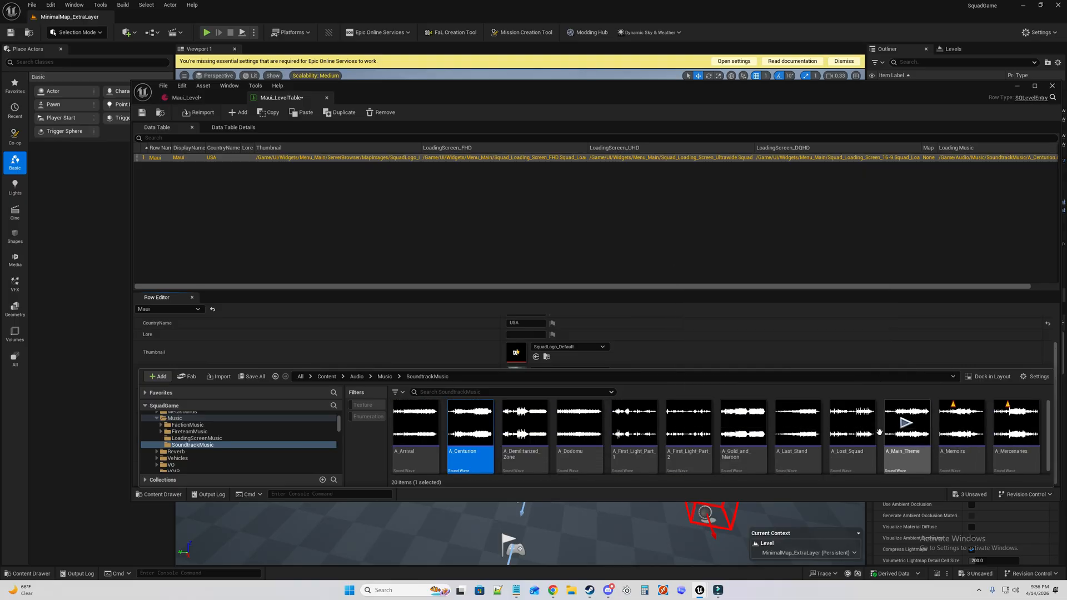
Preview A_Last_Stand, A_Lost_Squad, A_First_Light_Part_2, A_Dodomu and A_Centurion in the SoundtrackMusic folder.
{"action": "left_click", "coordinate": [799, 423]}
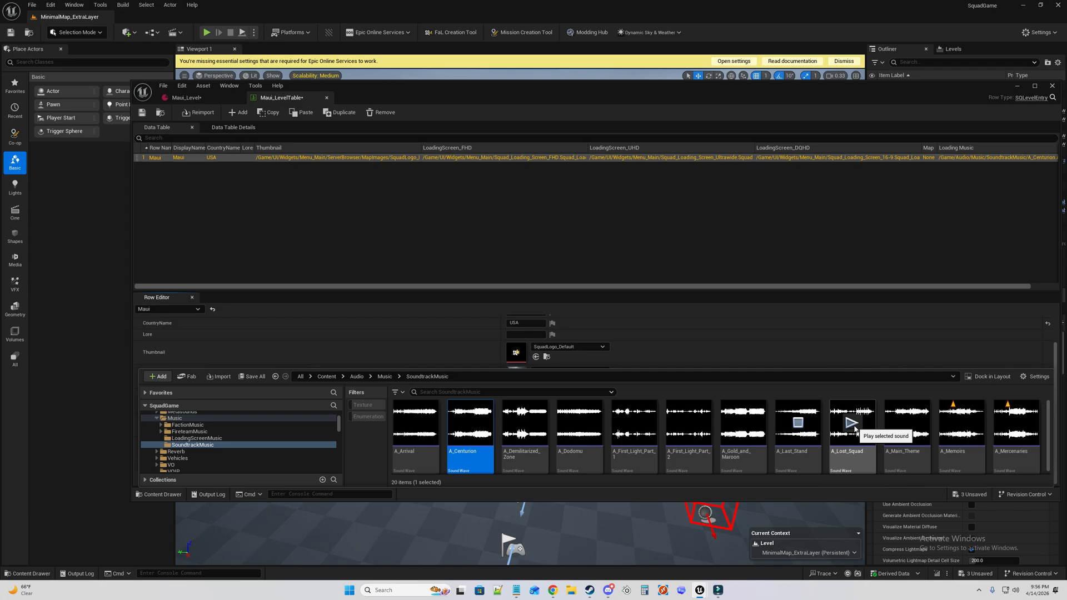
{"action": "left_click", "coordinate": [853, 424]}
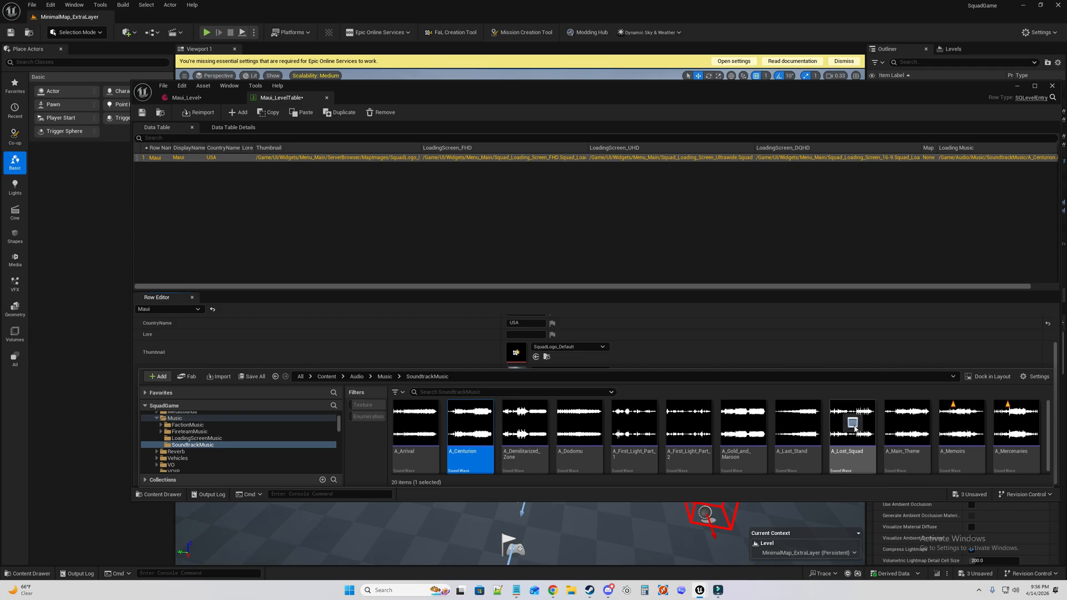
{"action": "left_click", "coordinate": [855, 426]}
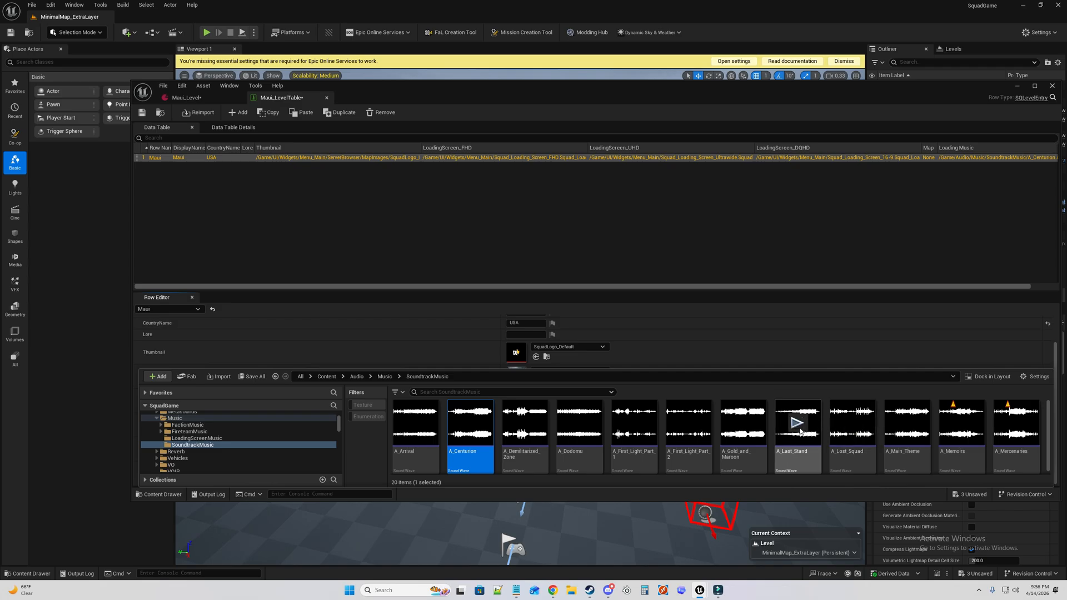
{"action": "left_click", "coordinate": [689, 423]}
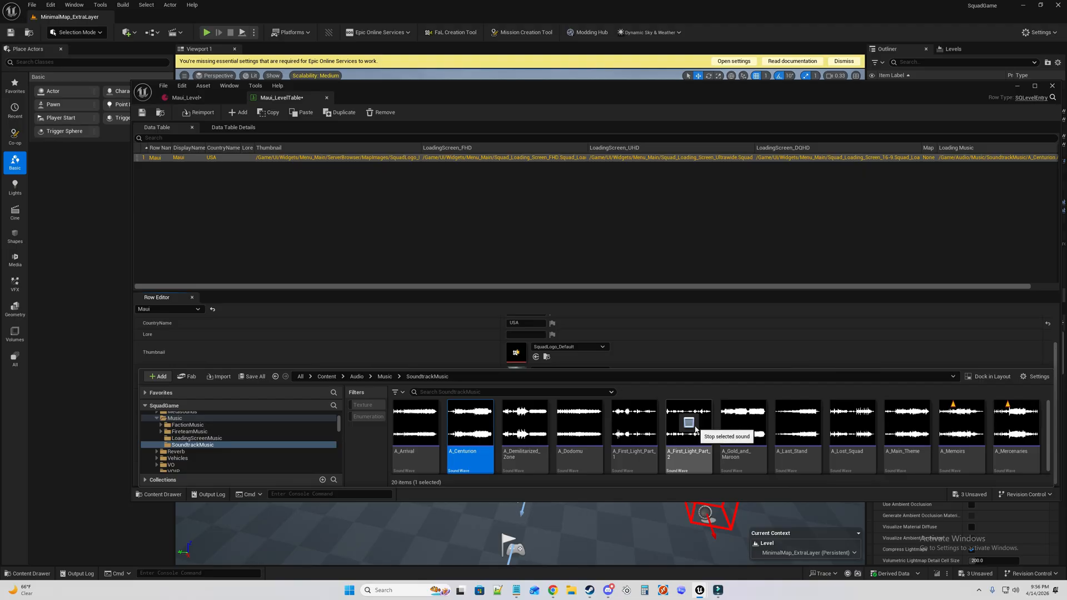
{"action": "left_click", "coordinate": [580, 427]}
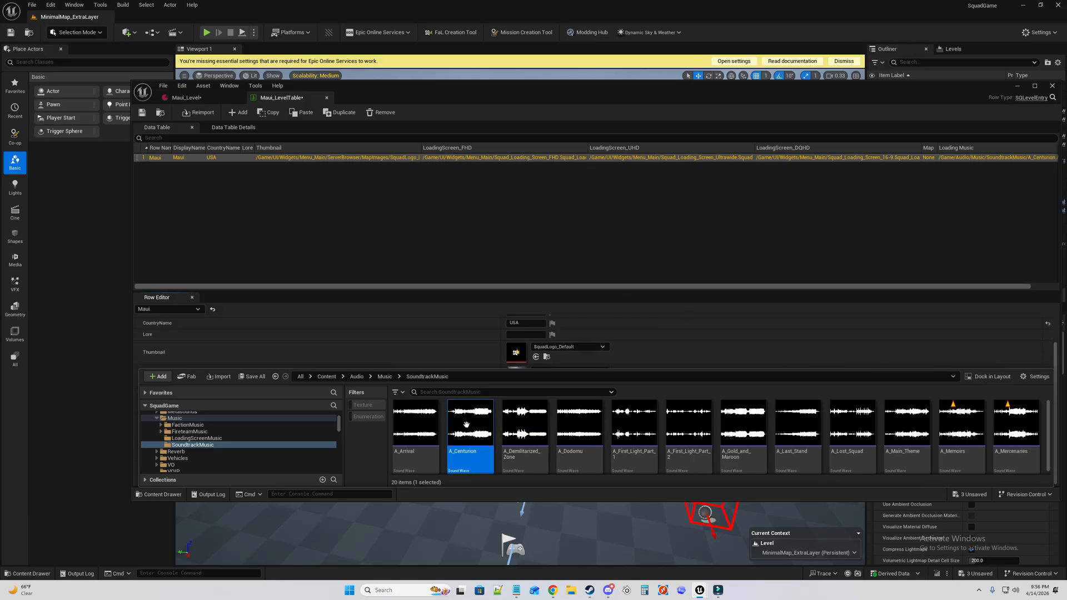
{"action": "mouse_move", "coordinate": [471, 431]}
{"action": "left_mouse_down"}
{"action": "mouse_move", "coordinate": [632, 350]}
{"action": "mouse_move", "coordinate": [471, 433]}
{"action": "left_mouse_up"}
Return to the Maui row, and save and close Maui_LevelTable.
{"action": "left_click", "coordinate": [817, 198]}
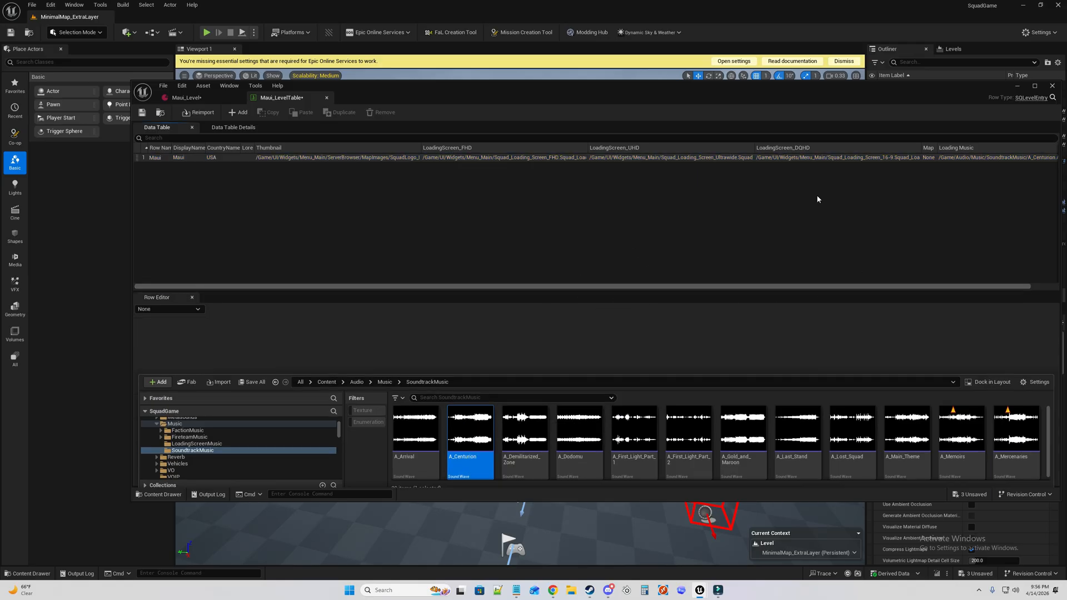
{"action": "left_click", "coordinate": [166, 158]}
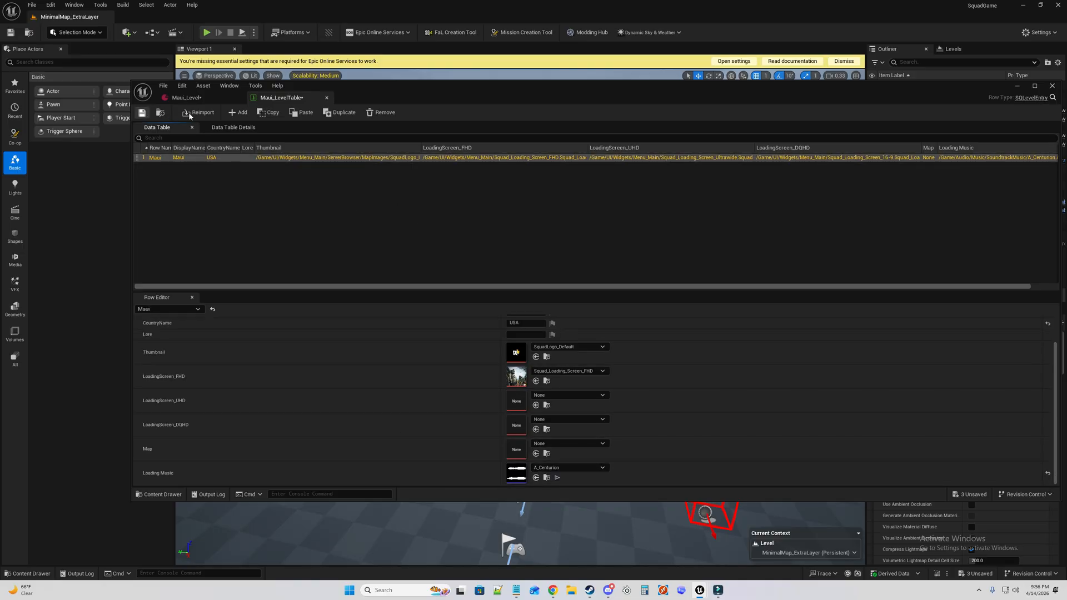
{"action": "left_click", "coordinate": [327, 98]}
Set the Row Name of Maui_Level to Maui, and save and close the asset.
{"action": "left_click", "coordinate": [532, 257]}
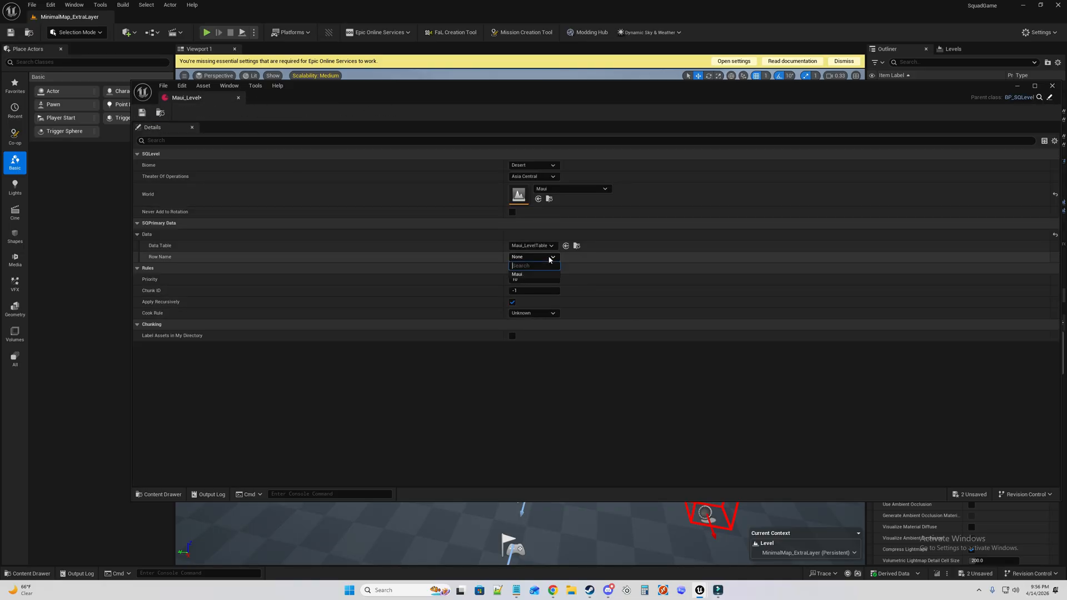
{"action": "left_click", "coordinate": [534, 274]}
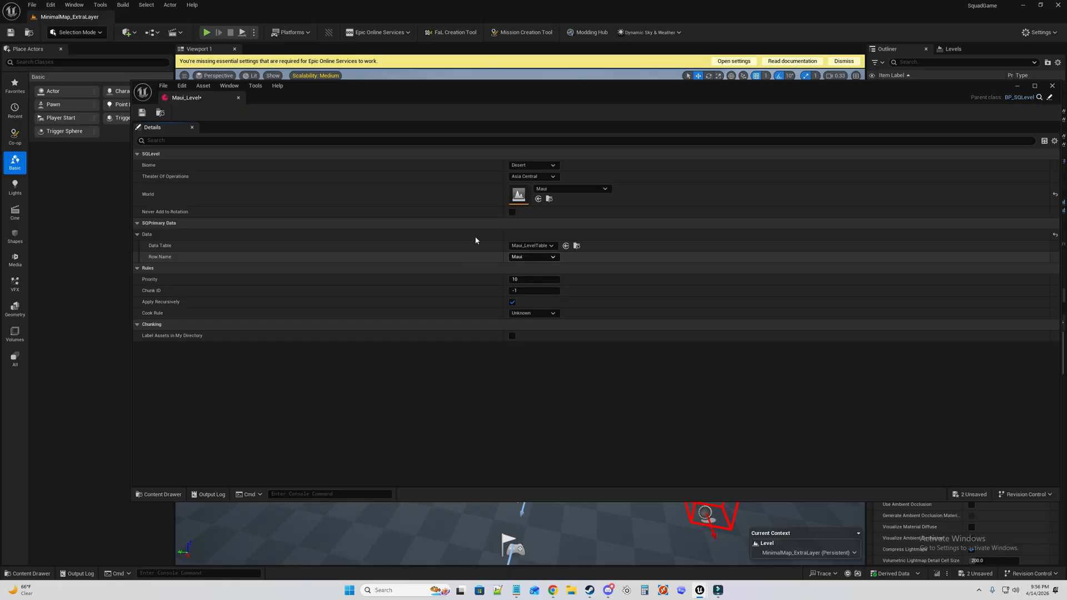
{"action": "left_click", "coordinate": [143, 113]}
{"action": "left_click", "coordinate": [239, 97]}
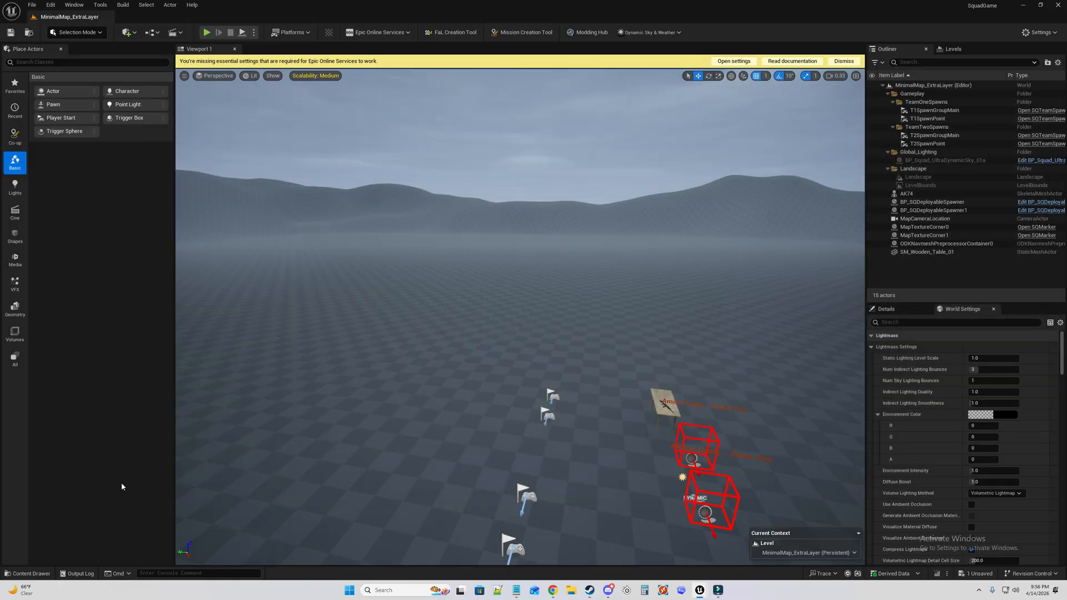
Open the Maui level from the Levels folder of Maui Content, saving the pending Maui changes.
{"action": "left_click", "coordinate": [43, 572]}
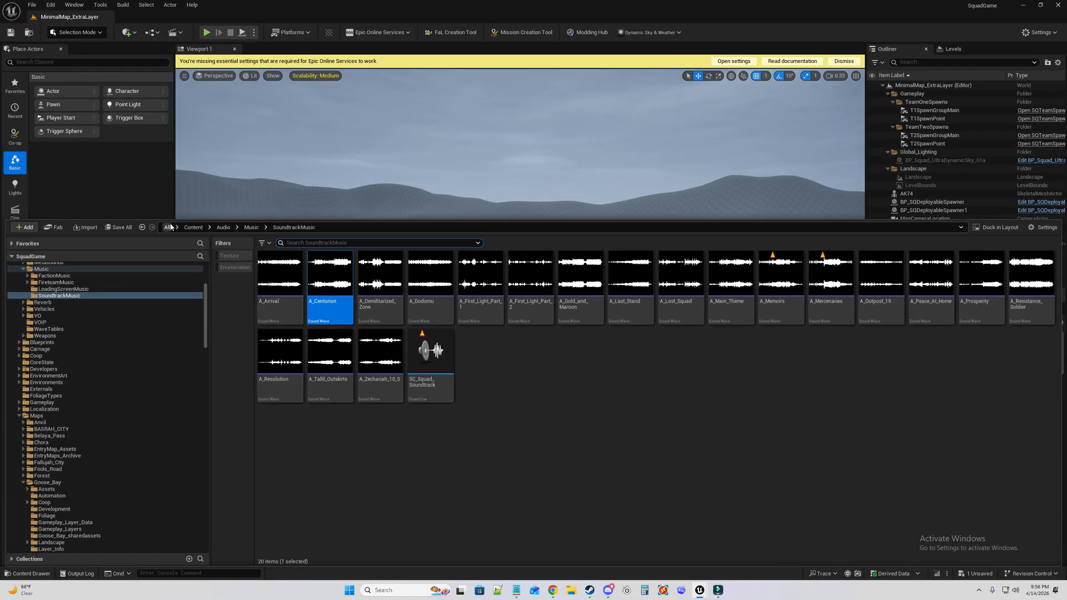
{"action": "scroll", "coordinate": [99, 429], "scroll_direction": "down", "scroll_amount": 15}
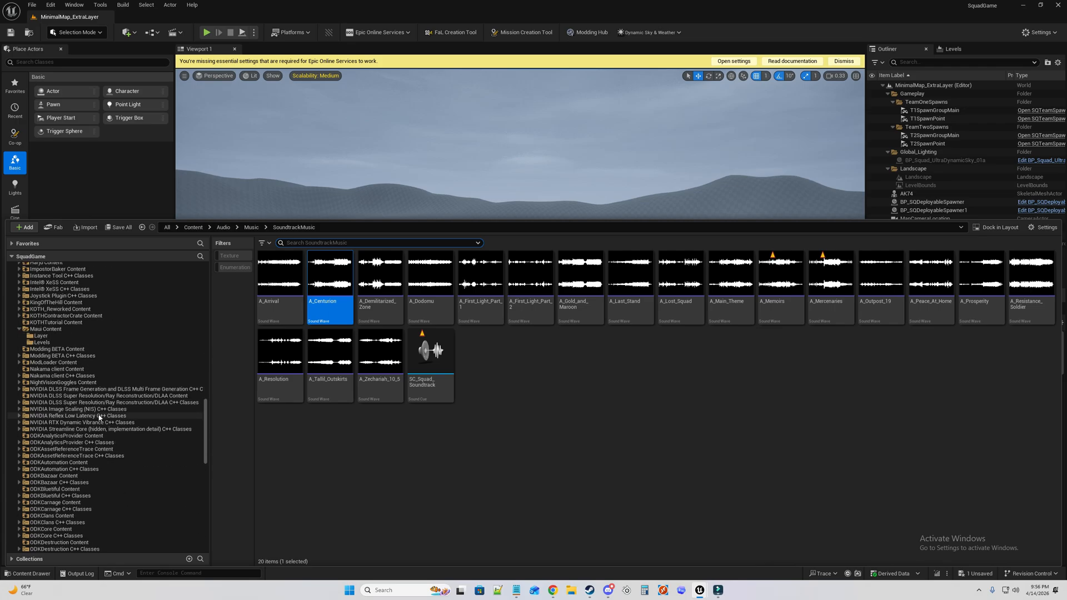
{"action": "scroll", "coordinate": [100, 418], "scroll_direction": "down", "scroll_amount": 10}
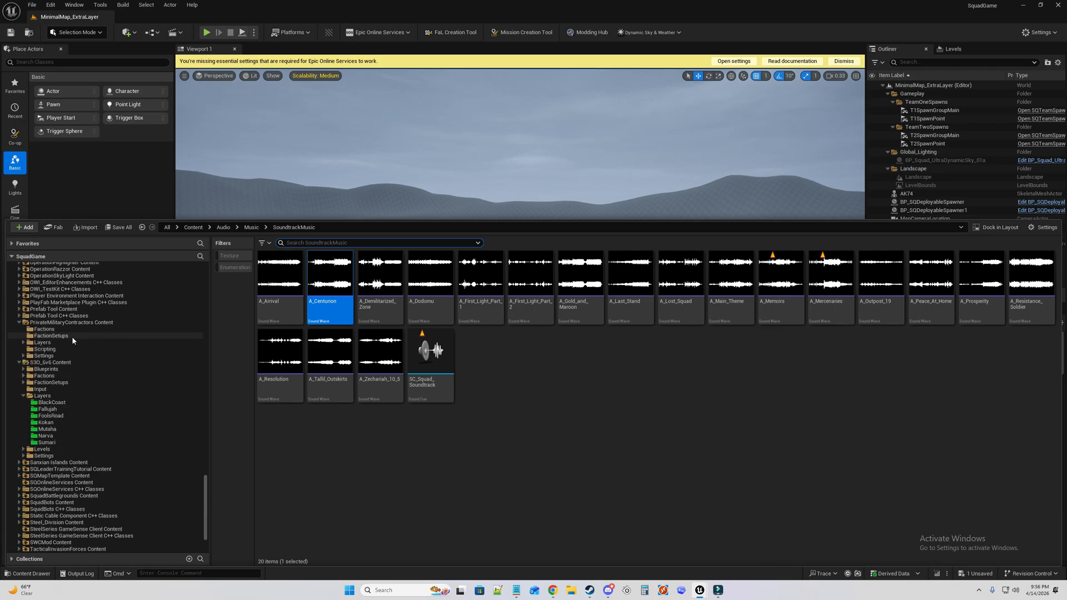
{"action": "left_click", "coordinate": [19, 363]}
{"action": "left_click", "coordinate": [19, 354]}
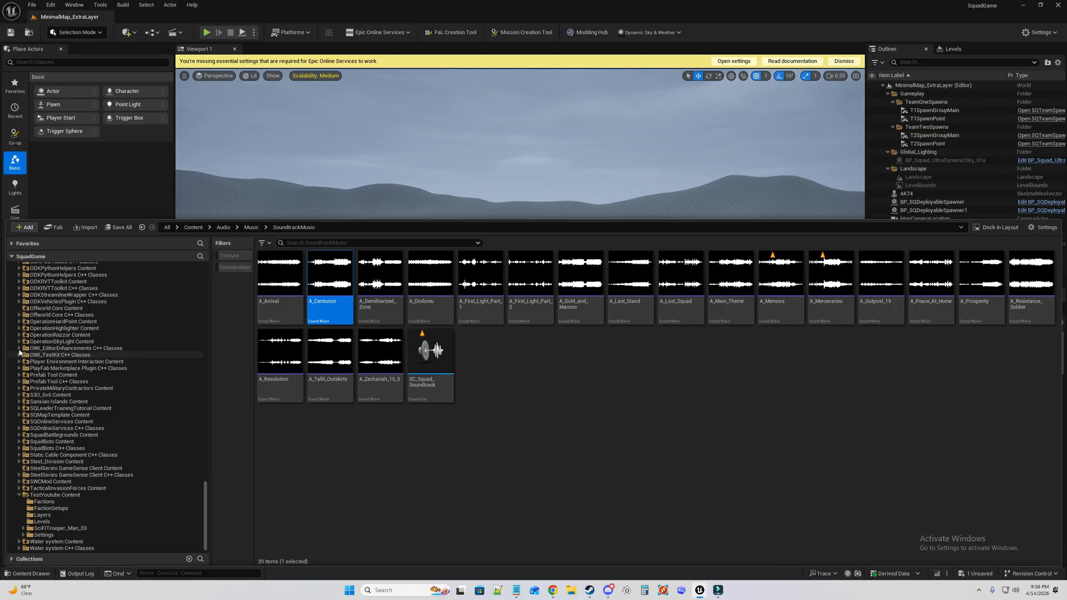
{"action": "left_click", "coordinate": [20, 495]}
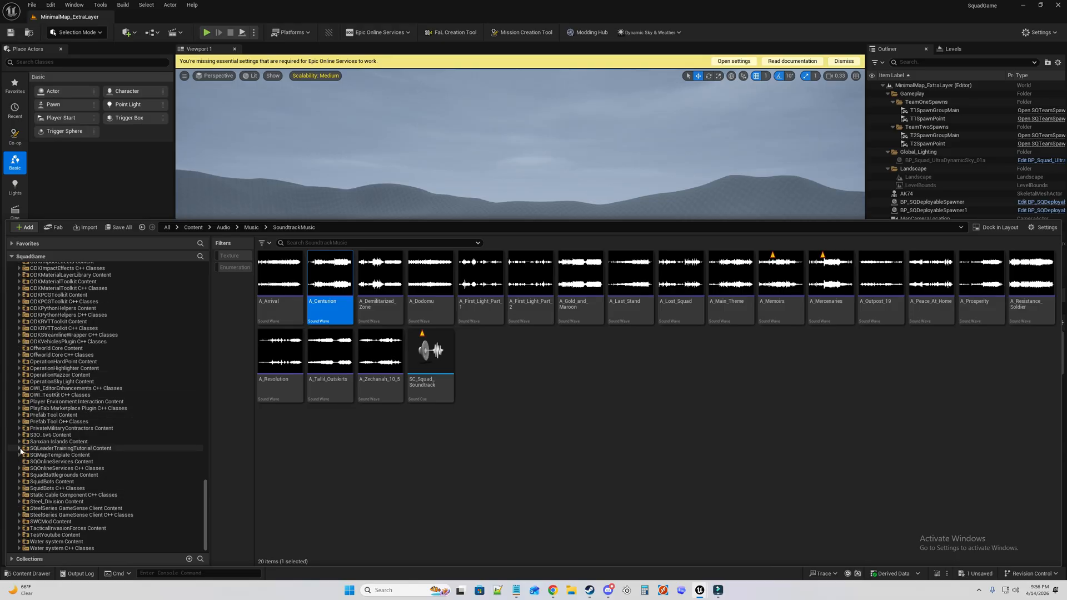
{"action": "scroll", "coordinate": [20, 452], "scroll_direction": "up", "scroll_amount": 10}
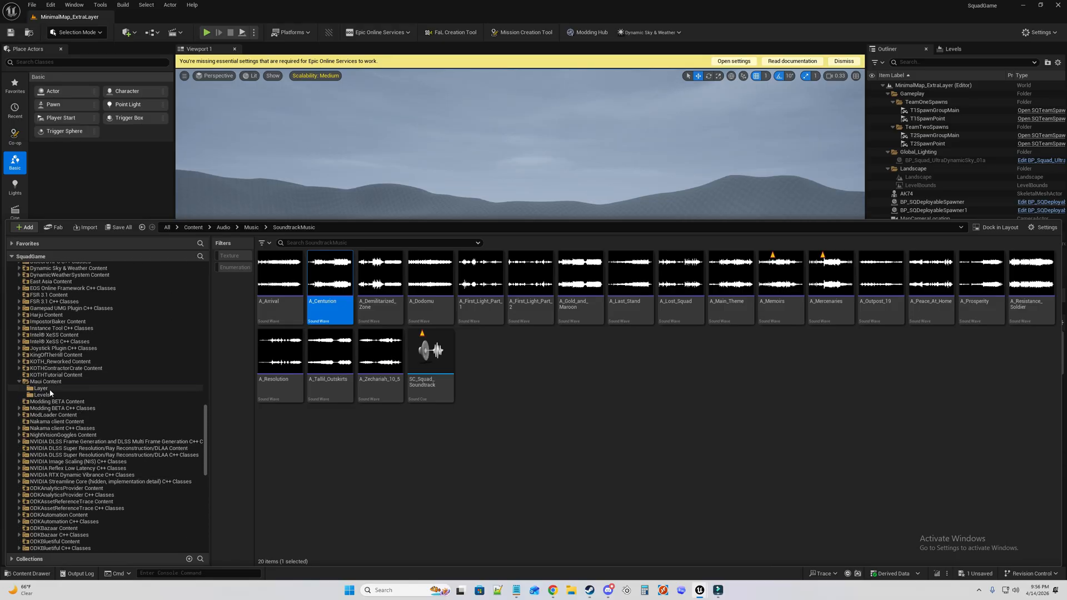
{"action": "left_click", "coordinate": [41, 395]}
{"action": "double_click", "coordinate": [280, 278]}
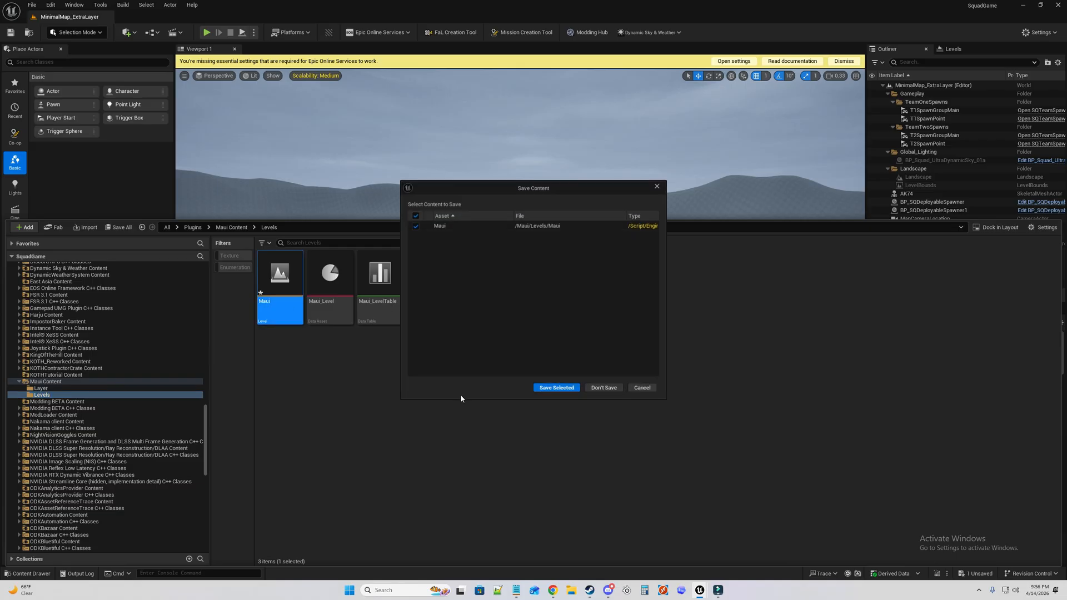
{"action": "left_click", "coordinate": [553, 389]}
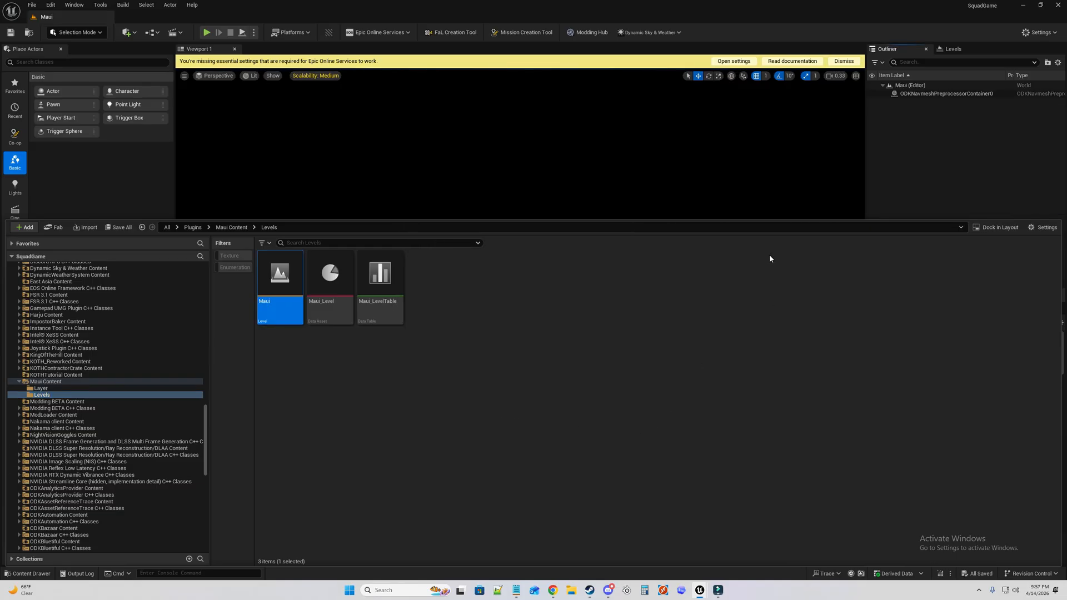
{"action": "left_click_drag", "start_coordinate": [770, 220], "coordinate": [755, 487]}
{"action": "left_click", "coordinate": [136, 34]}
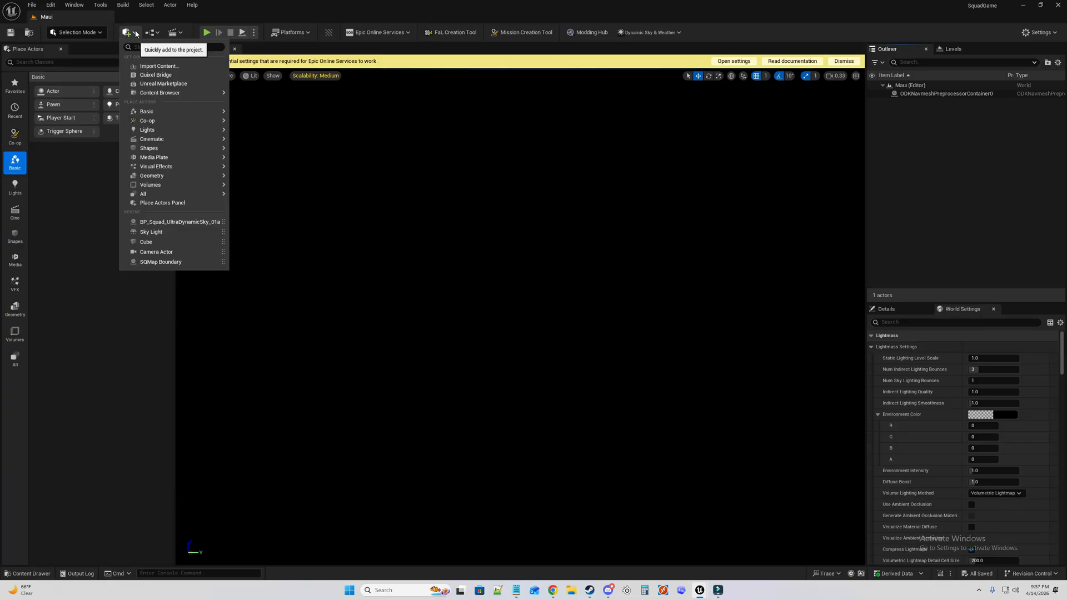
{"action": "left_click", "coordinate": [136, 34]}
{"action": "left_click", "coordinate": [134, 32]}
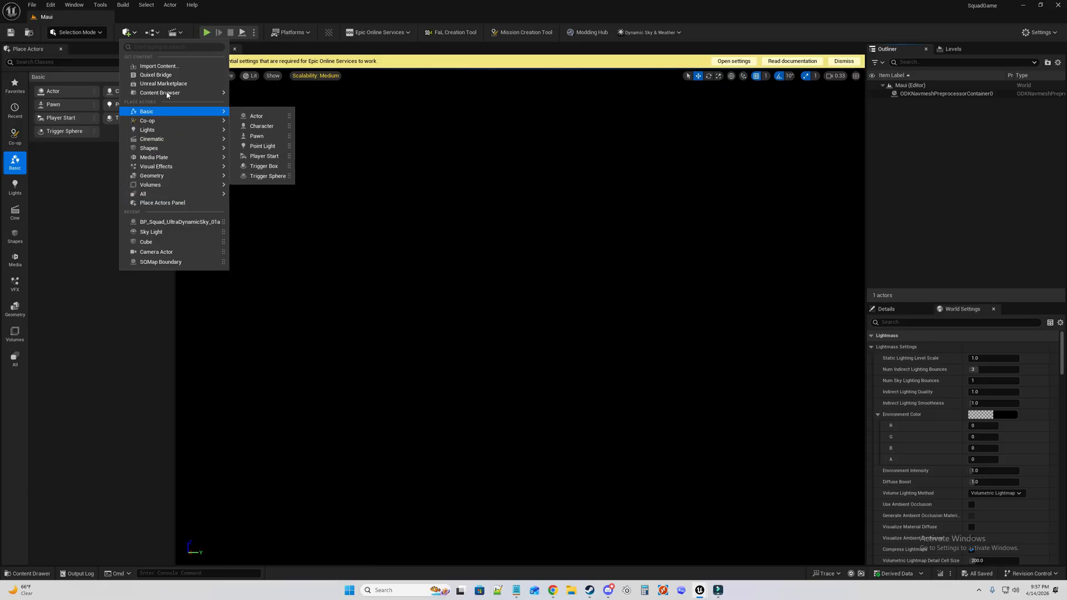
{"action": "left_click", "coordinate": [74, 6]}
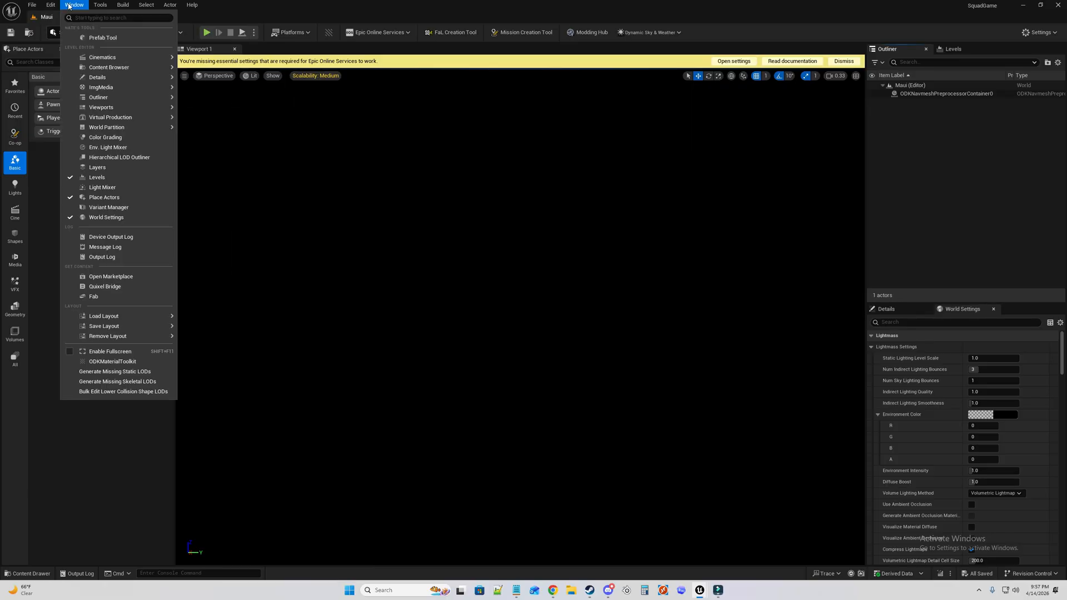
{"action": "mouse_move", "coordinate": [93, 4]}
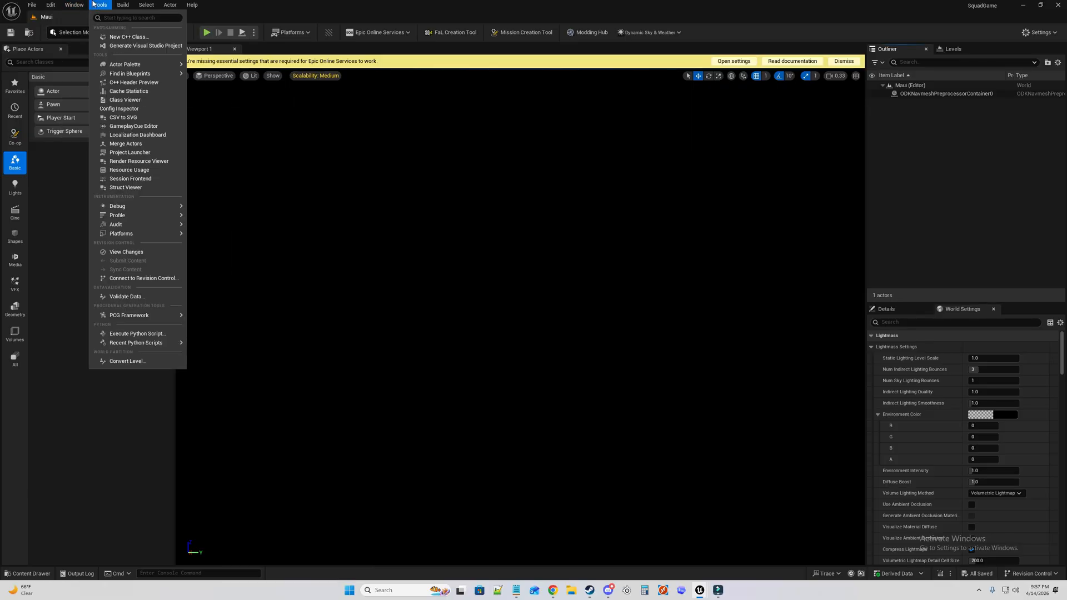
{"action": "mouse_move", "coordinate": [132, 6]}
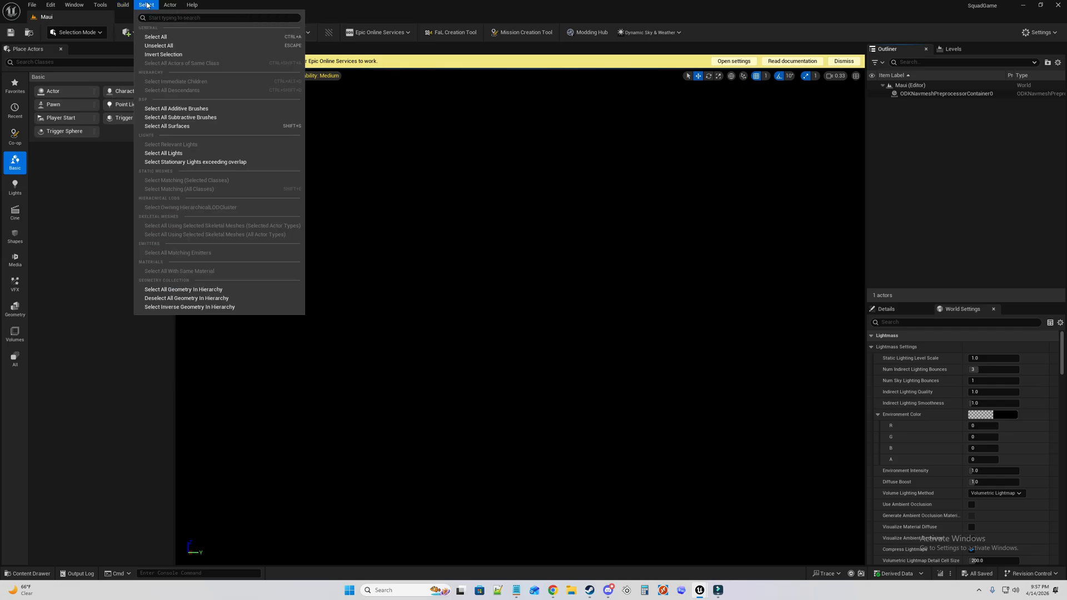
{"action": "left_click", "coordinate": [89, 220]}
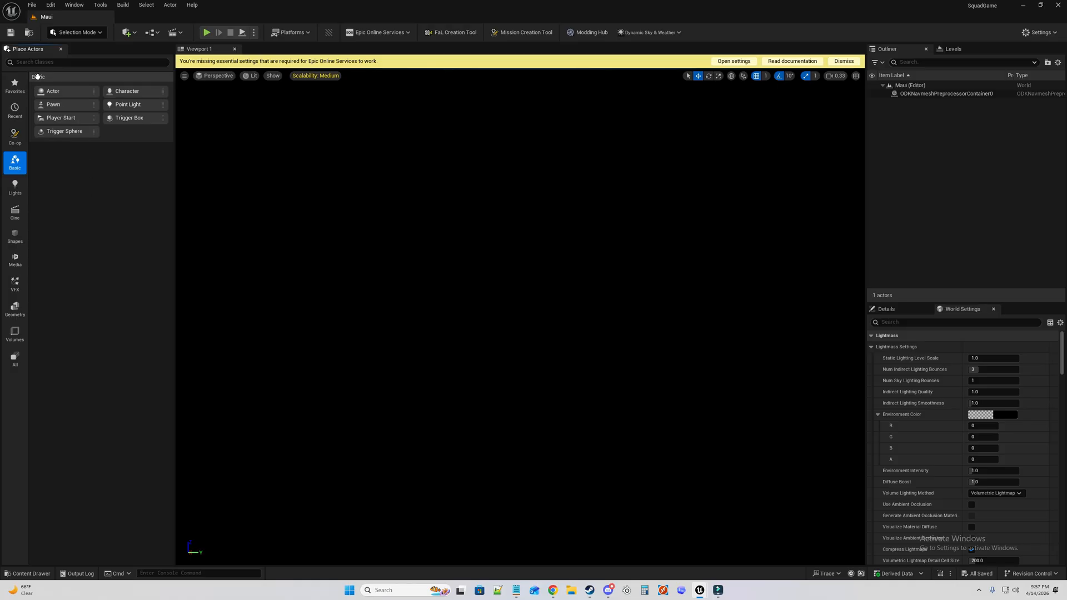
{"action": "left_click", "coordinate": [15, 359]}
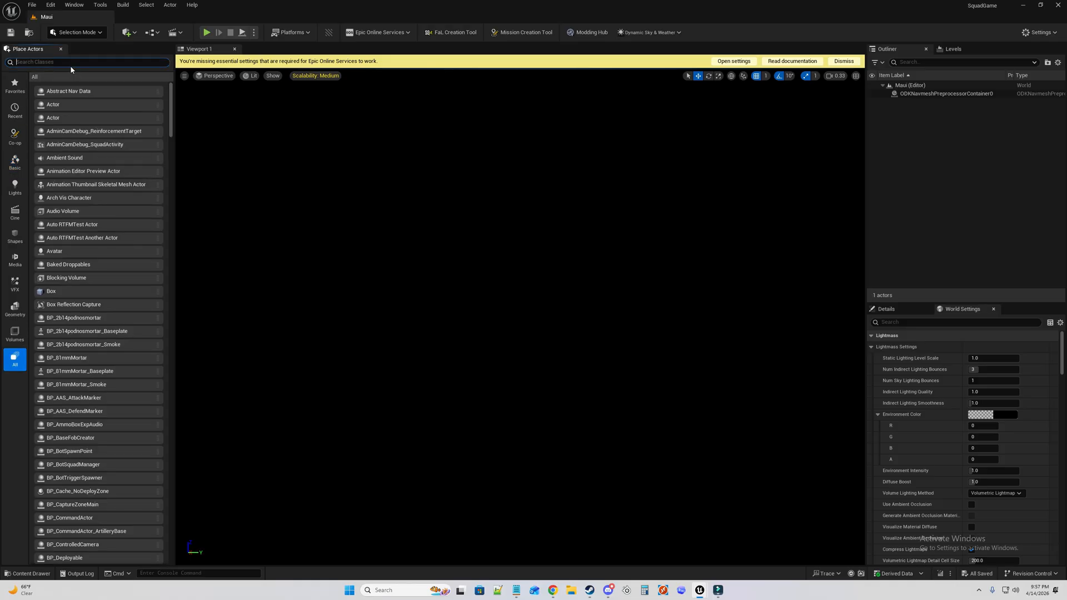
In Landscape mode, set up a new landscape imported from the heightmap file 20_869_-156_649_13_8129_8129_16bit.png in Downloads.
{"action": "left_click", "coordinate": [100, 32]}
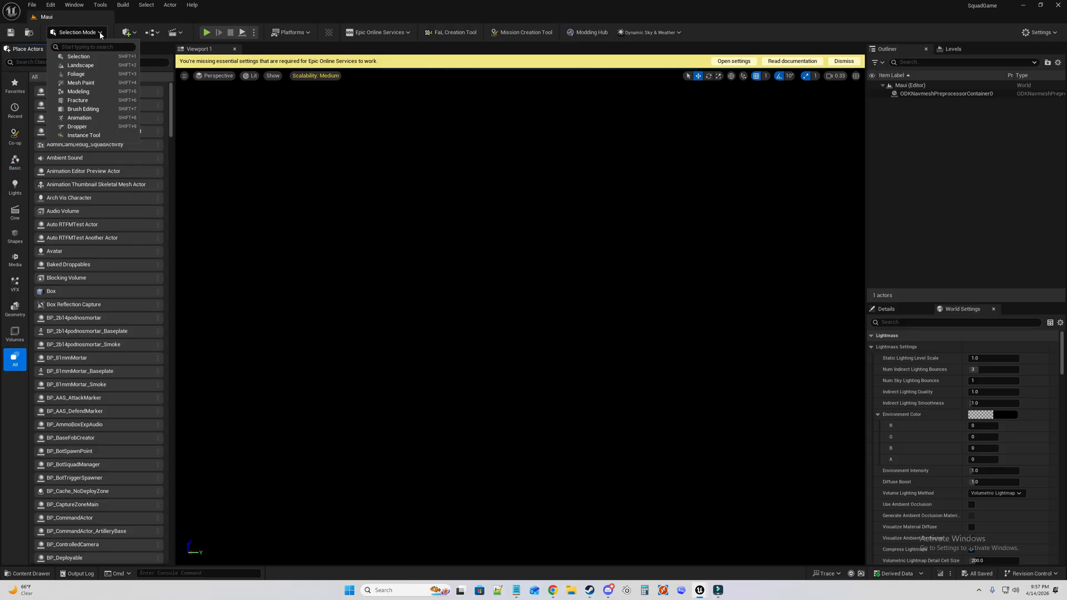
{"action": "left_click", "coordinate": [89, 66]}
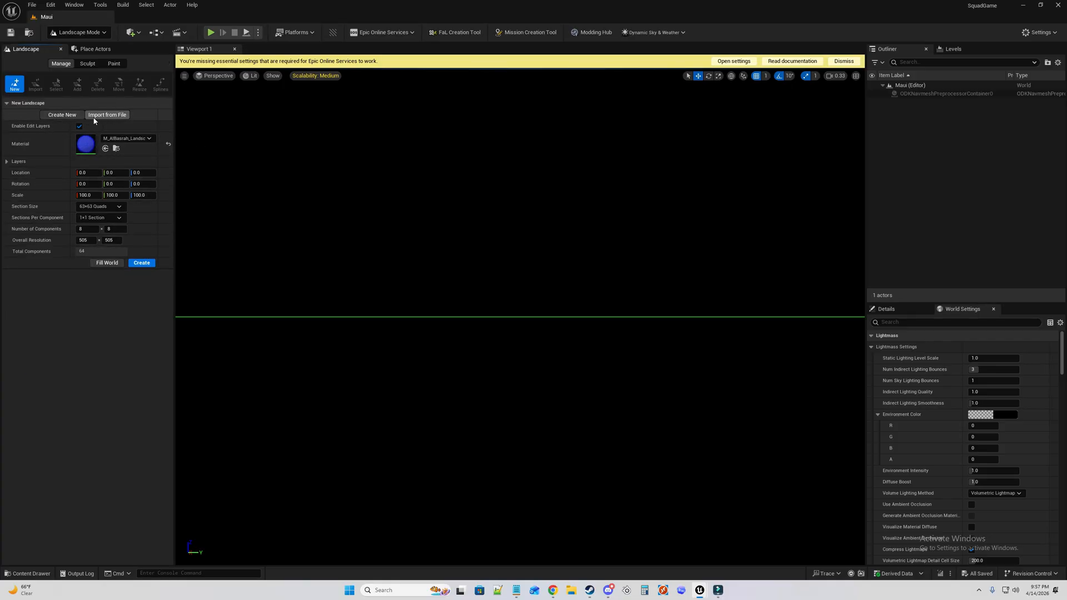
{"action": "left_click", "coordinate": [109, 118]}
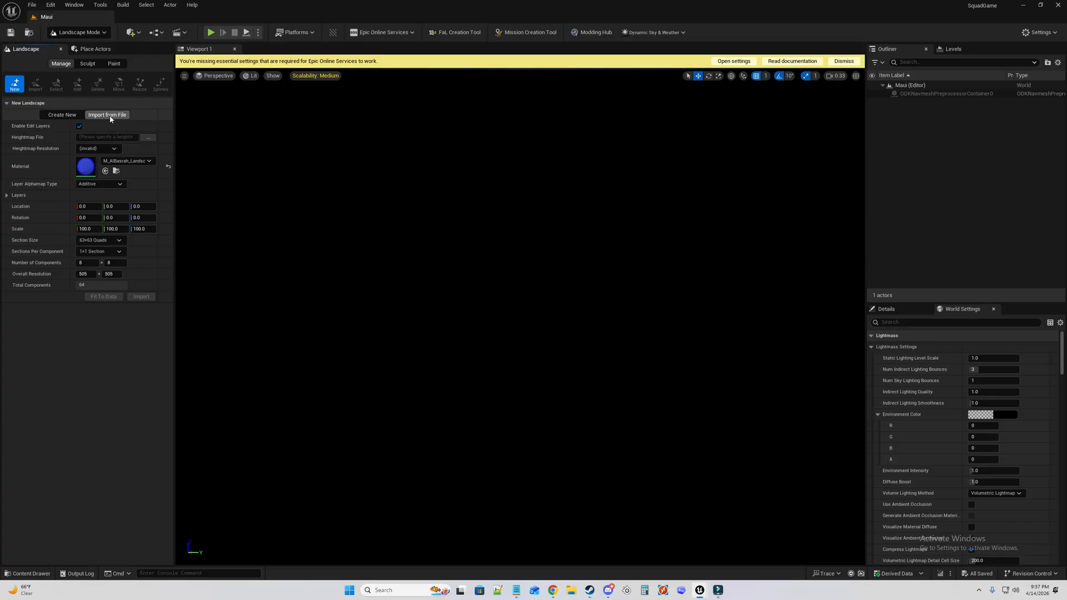
{"action": "left_click", "coordinate": [148, 138]}
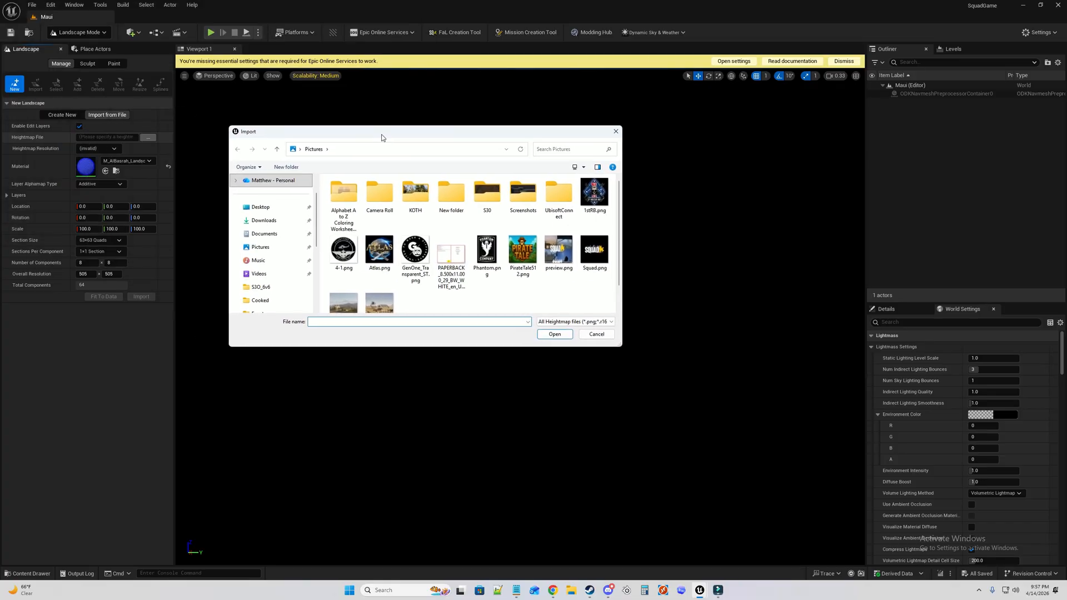
{"action": "left_click", "coordinate": [264, 221]}
{"action": "left_click", "coordinate": [371, 204]}
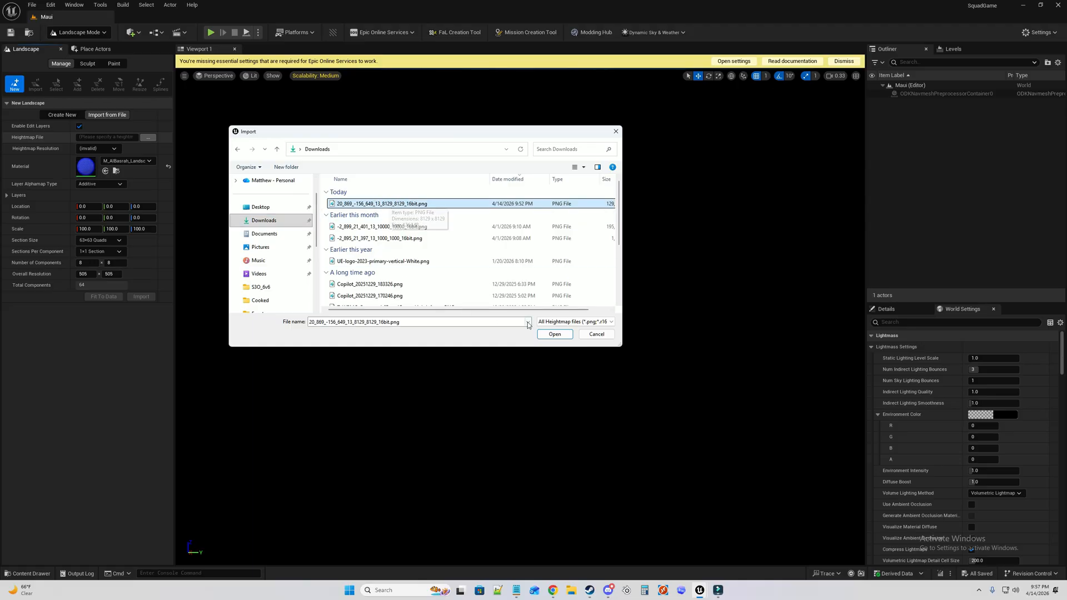
{"action": "left_click", "coordinate": [554, 336]}
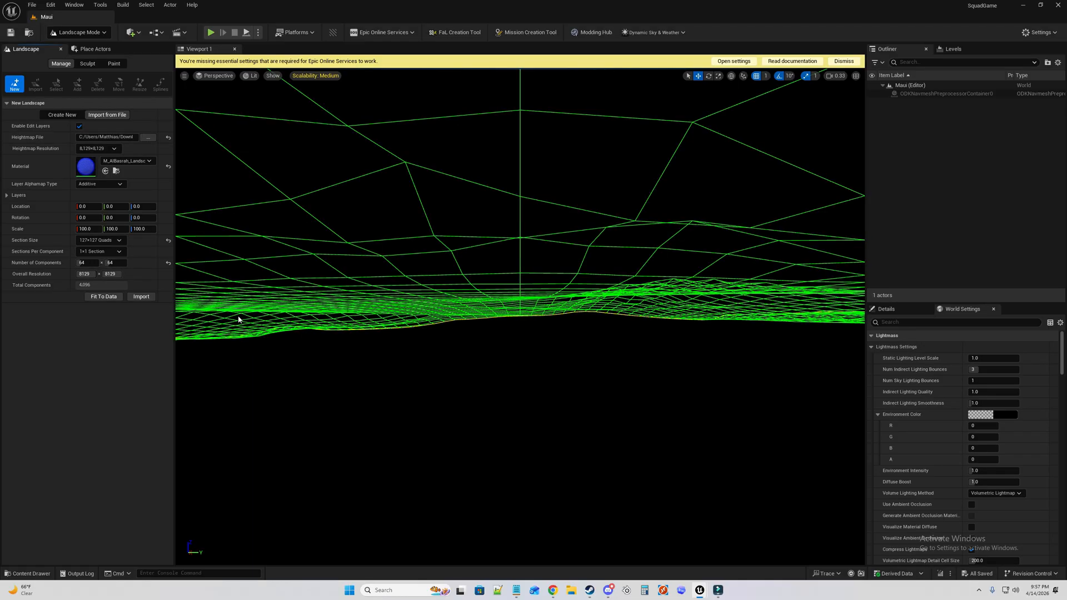
Examine the wireframe preview of the heightmap landscape from above.
{"action": "right_click_drag", "start_coordinate": [531, 333], "coordinate": [553, 383]}
{"action": "key", "text": "s"}
{"action": "scroll", "coordinate": [531, 334], "scroll_direction": "up", "scroll_amount": 4}
{"action": "scroll", "coordinate": [532, 334], "scroll_direction": "up", "scroll_amount": 2}
{"action": "key", "text": "d"}
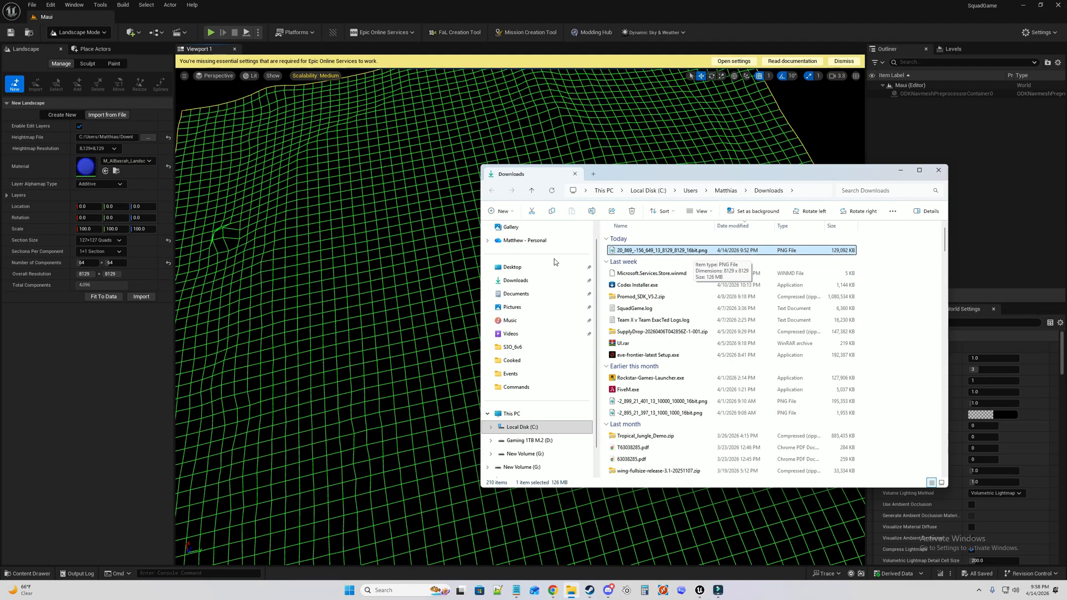
Choose 20_869_-156_649_13_8129_8129_16bit.png in Downloads again as the landscape's heightmap file.
{"action": "left_click", "coordinate": [144, 138]}
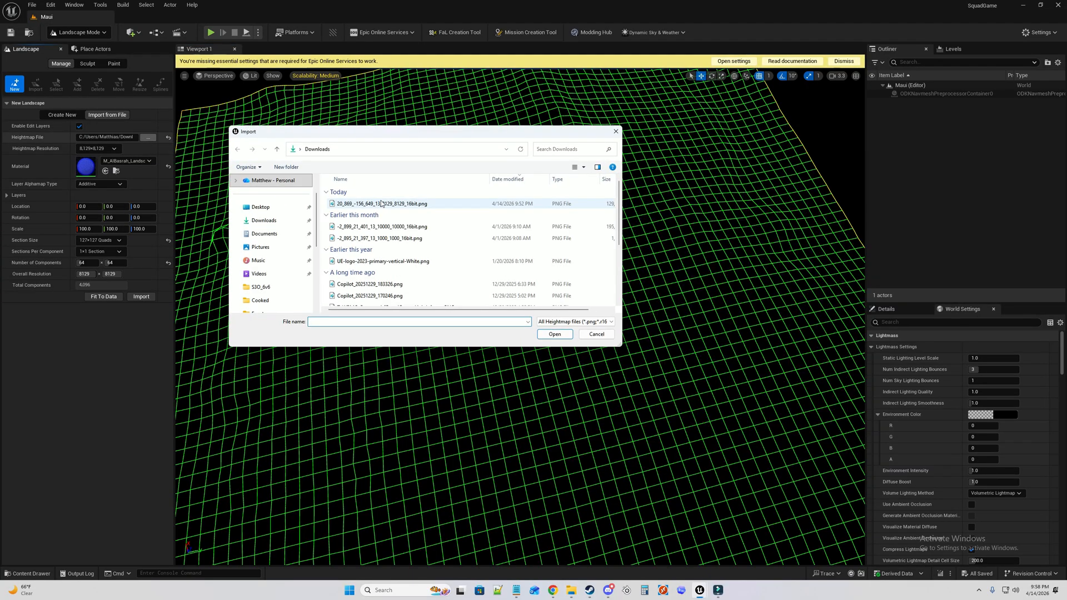
{"action": "left_click", "coordinate": [397, 205]}
{"action": "left_click", "coordinate": [555, 336]}
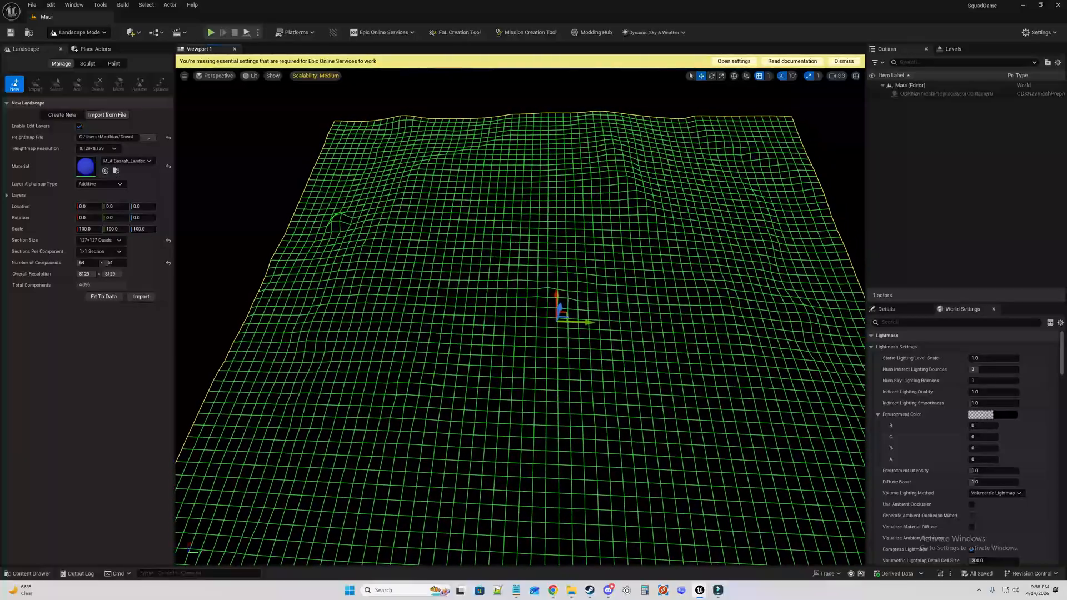
Search the landscape material assets for "_Landscape" and set the new landscape's material to M_Mestia_Landscape.
{"action": "left_click", "coordinate": [129, 161]}
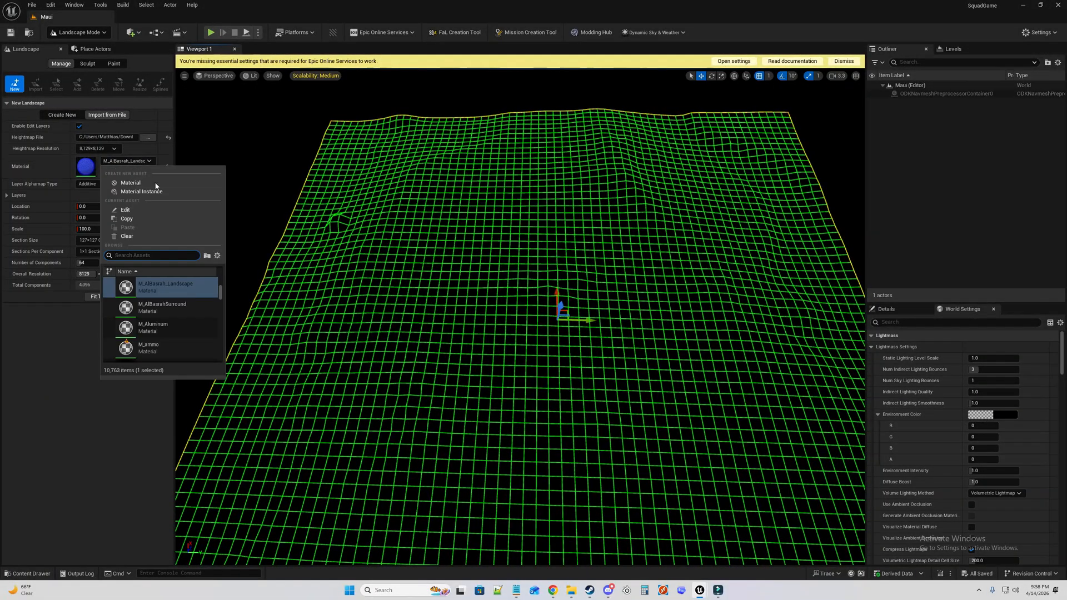
{"action": "scroll", "coordinate": [189, 315], "scroll_direction": "down", "scroll_amount": 1}
{"action": "scroll", "coordinate": [188, 315], "scroll_direction": "down", "scroll_amount": 3}
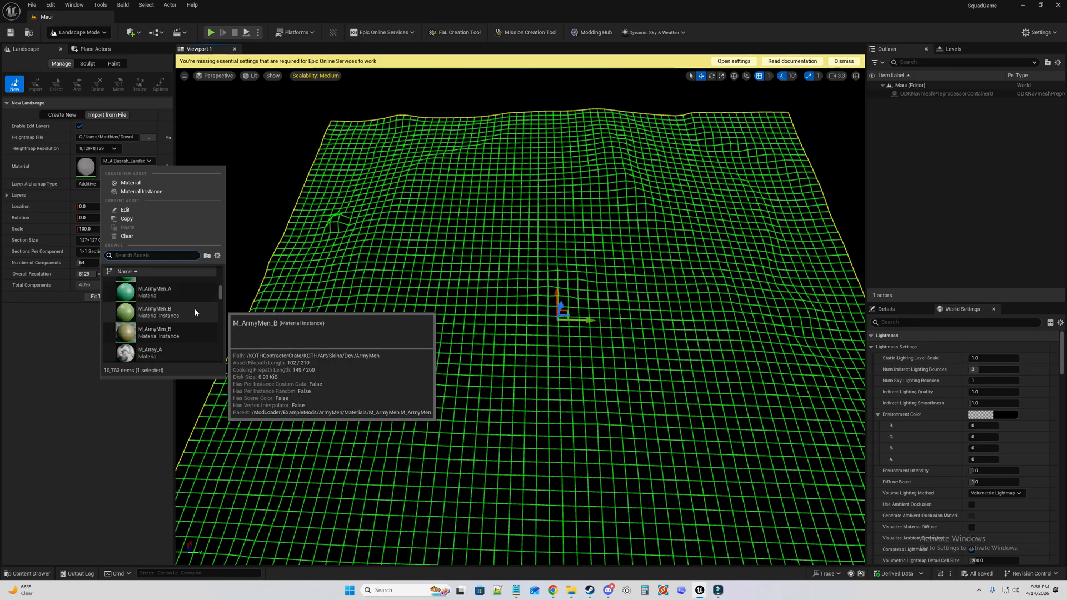
{"action": "scroll", "coordinate": [194, 308], "scroll_direction": "up", "scroll_amount": 3}
{"action": "scroll", "coordinate": [181, 295], "scroll_direction": "up", "scroll_amount": 3}
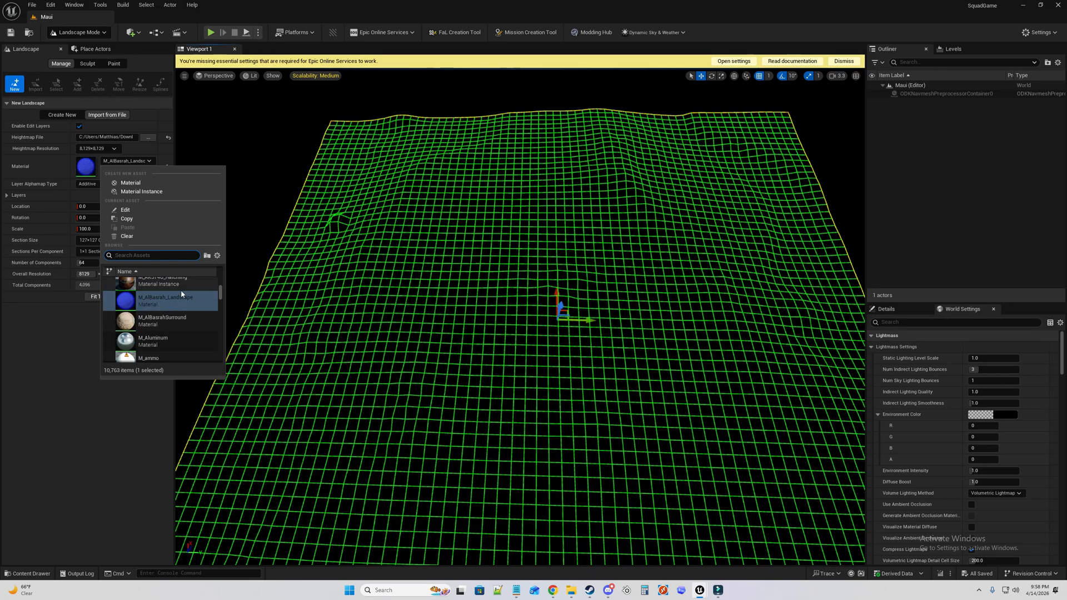
{"action": "scroll", "coordinate": [183, 339], "scroll_direction": "down", "scroll_amount": 1}
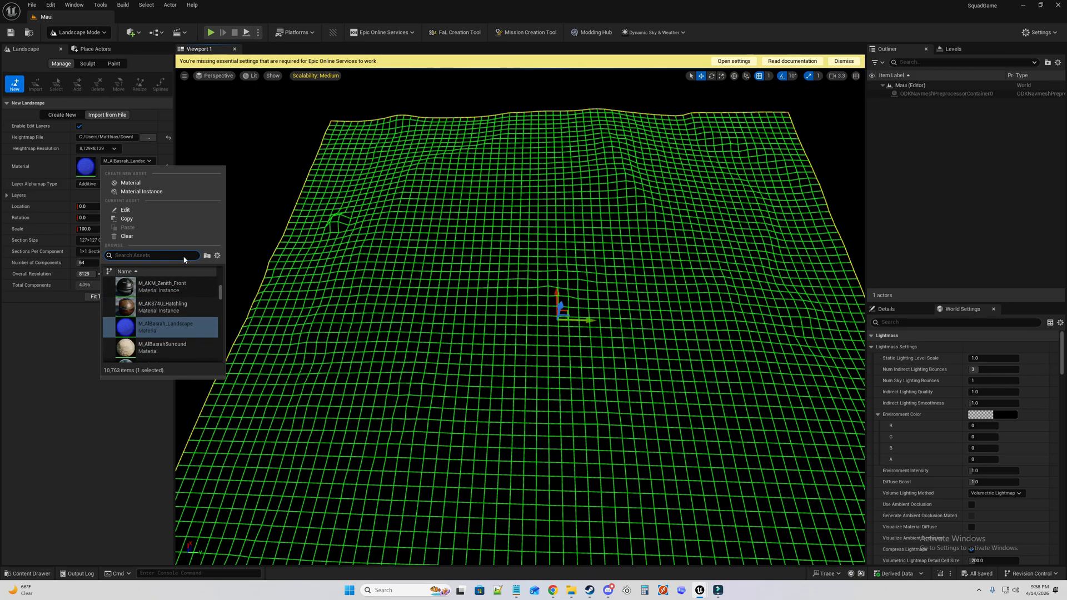
{"action": "type", "text": "_La"}
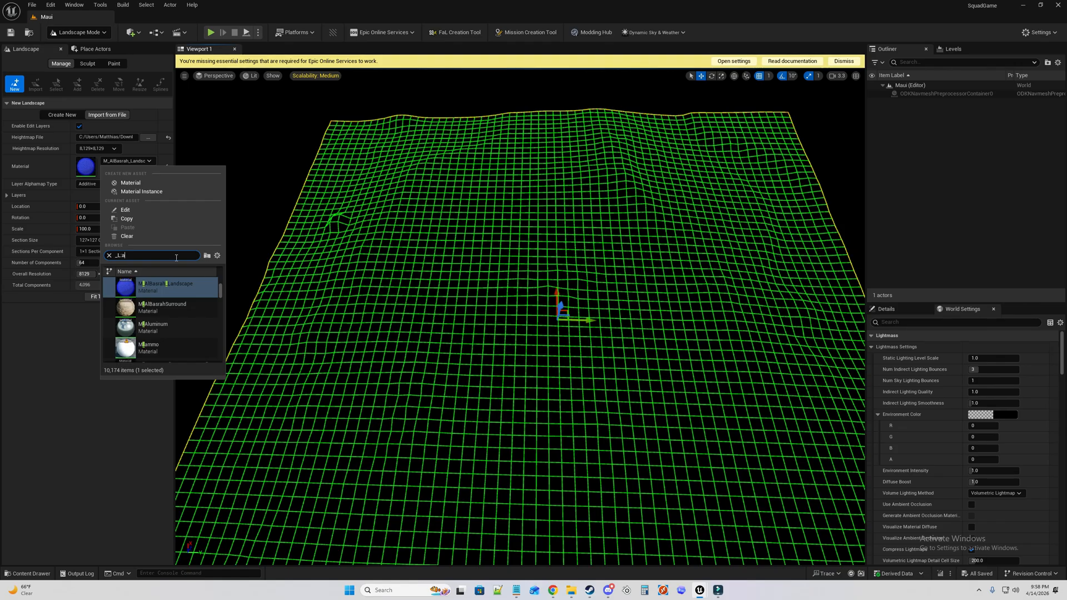
{"action": "type", "text": "ndscape"}
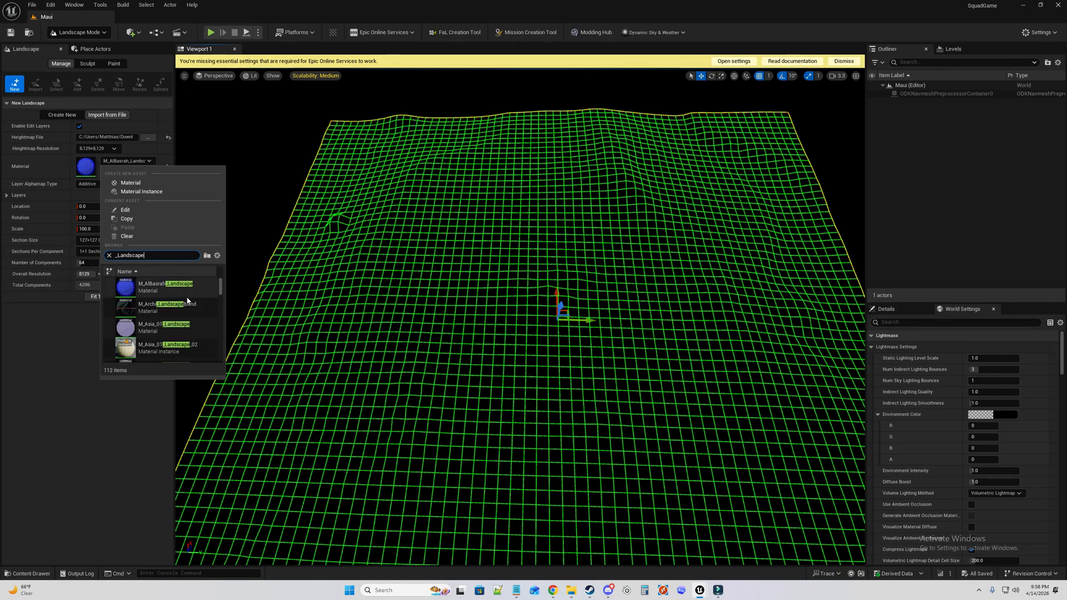
{"action": "scroll", "coordinate": [187, 301], "scroll_direction": "down", "scroll_amount": 5}
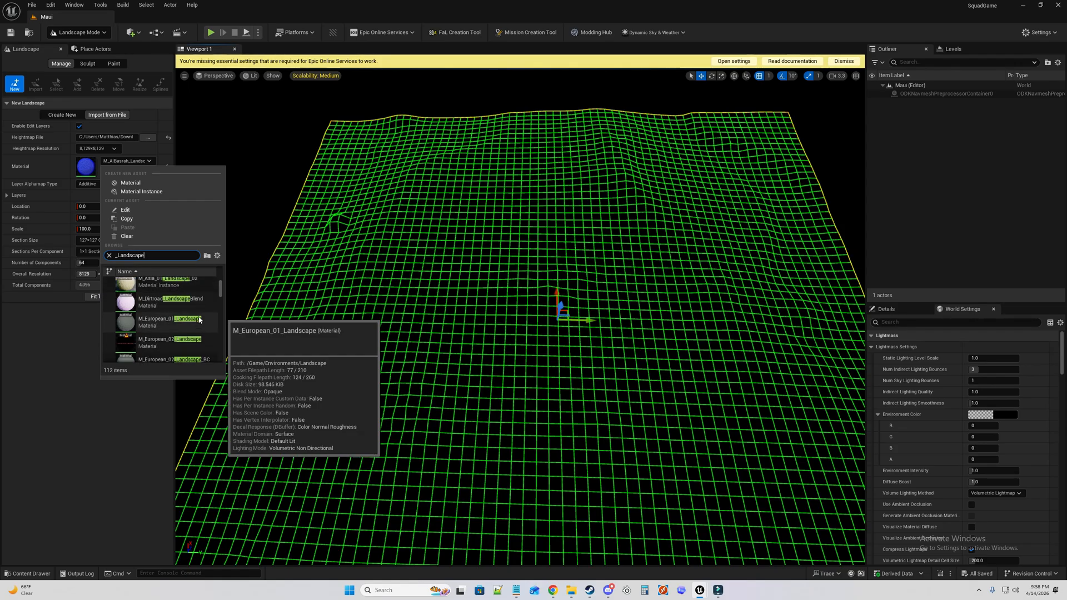
{"action": "scroll", "coordinate": [204, 315], "scroll_direction": "down", "scroll_amount": 5}
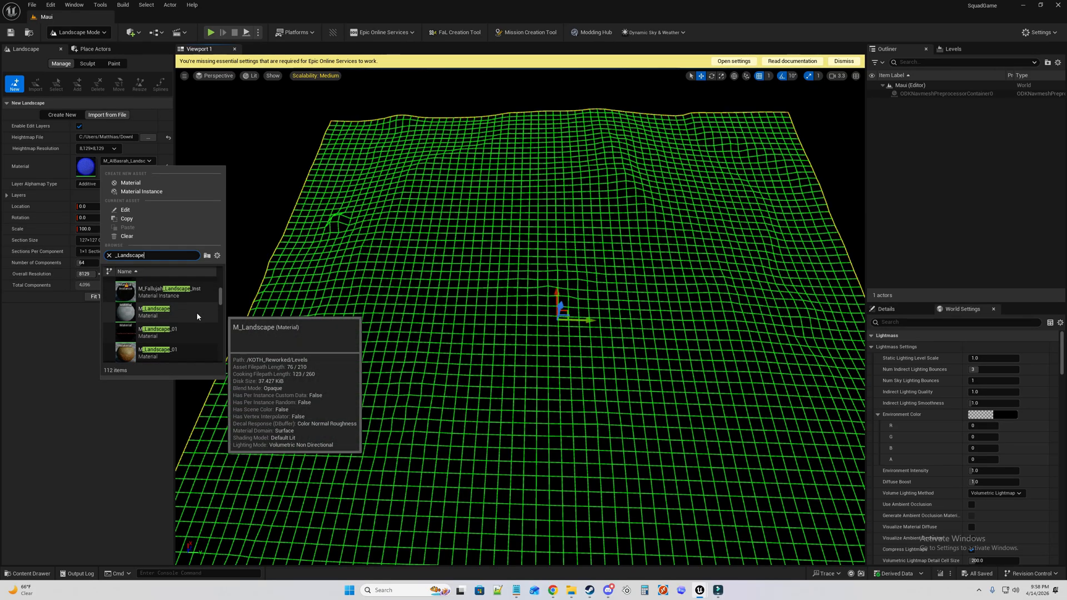
{"action": "scroll", "coordinate": [201, 316], "scroll_direction": "down", "scroll_amount": 3}
{"action": "scroll", "coordinate": [195, 318], "scroll_direction": "down", "scroll_amount": 5}
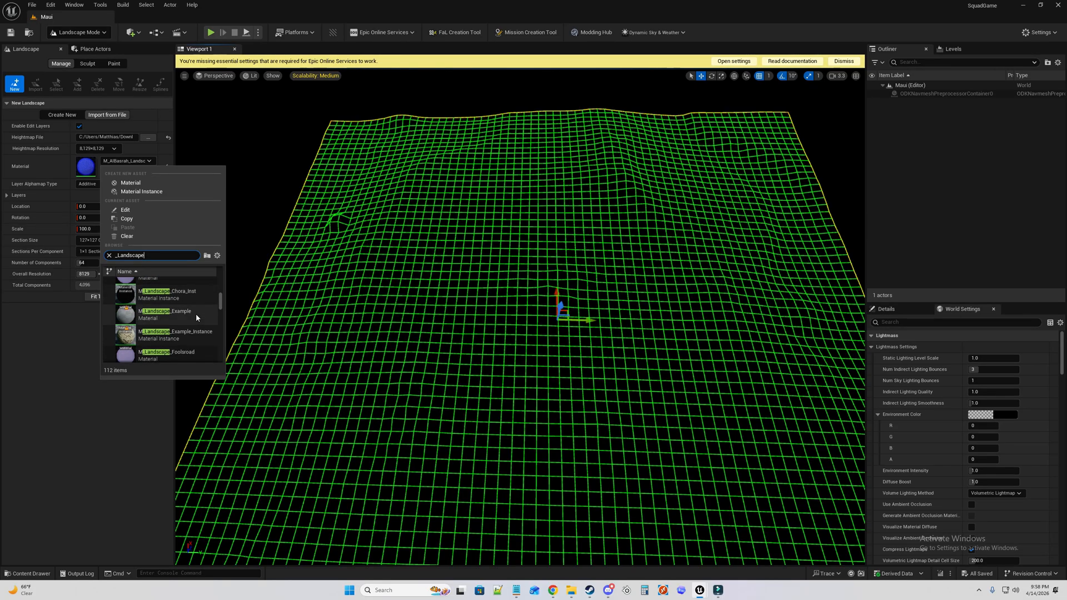
{"action": "scroll", "coordinate": [181, 316], "scroll_direction": "up", "scroll_amount": 1}
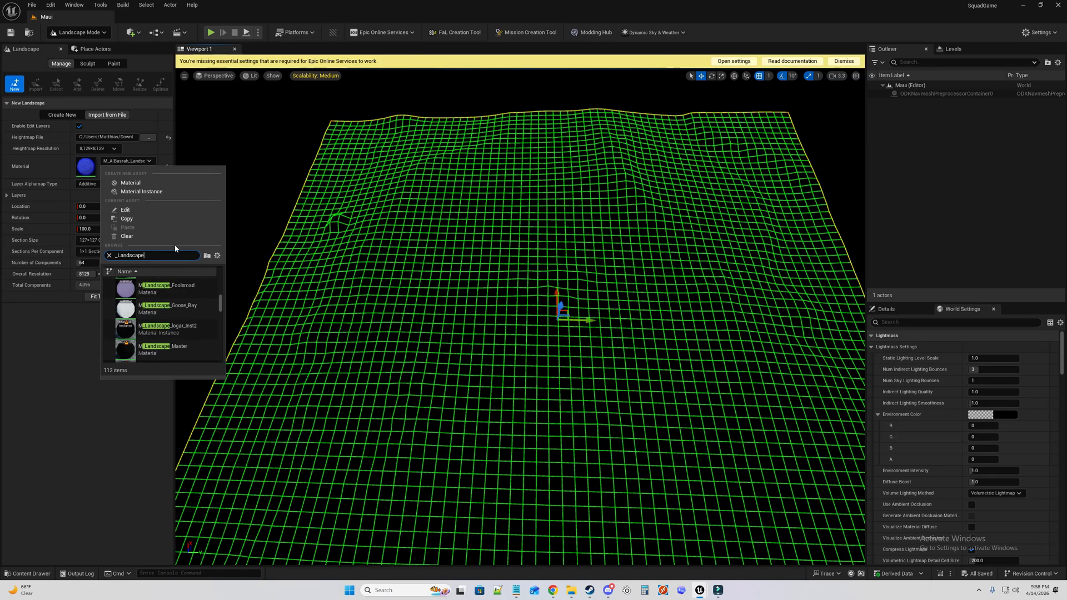
{"action": "scroll", "coordinate": [178, 314], "scroll_direction": "down", "scroll_amount": 3}
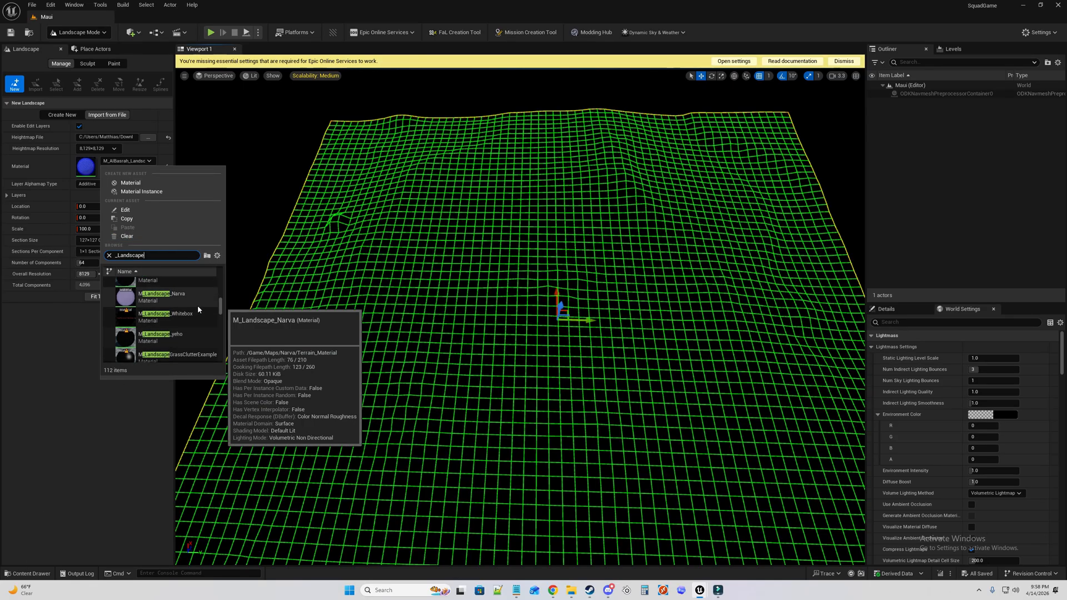
{"action": "scroll", "coordinate": [208, 318], "scroll_direction": "down", "scroll_amount": 3}
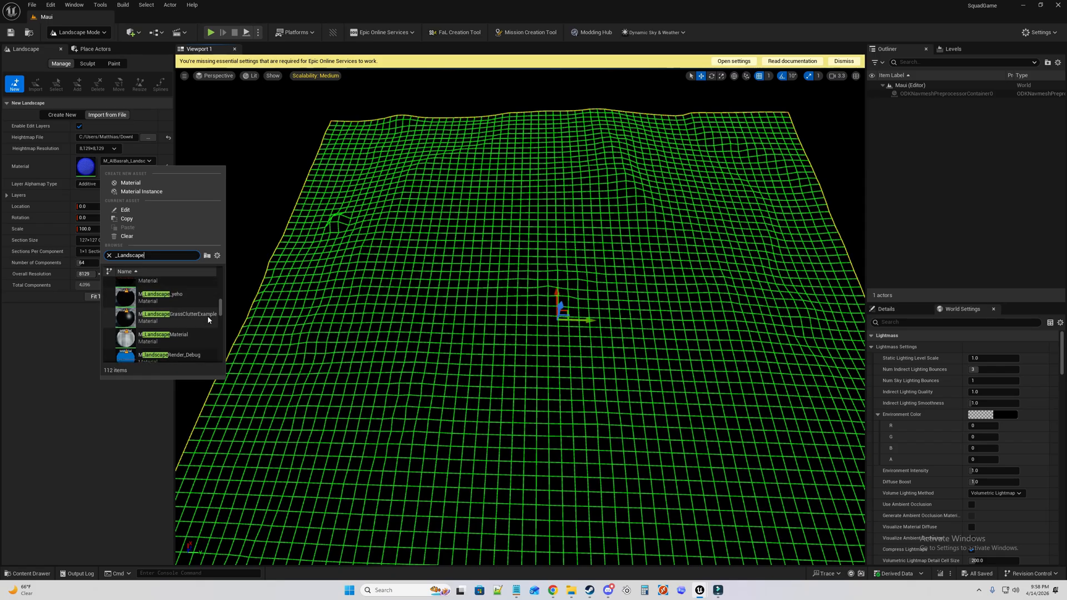
{"action": "scroll", "coordinate": [202, 326], "scroll_direction": "up", "scroll_amount": 1}
{"action": "scroll", "coordinate": [201, 327], "scroll_direction": "down", "scroll_amount": 5}
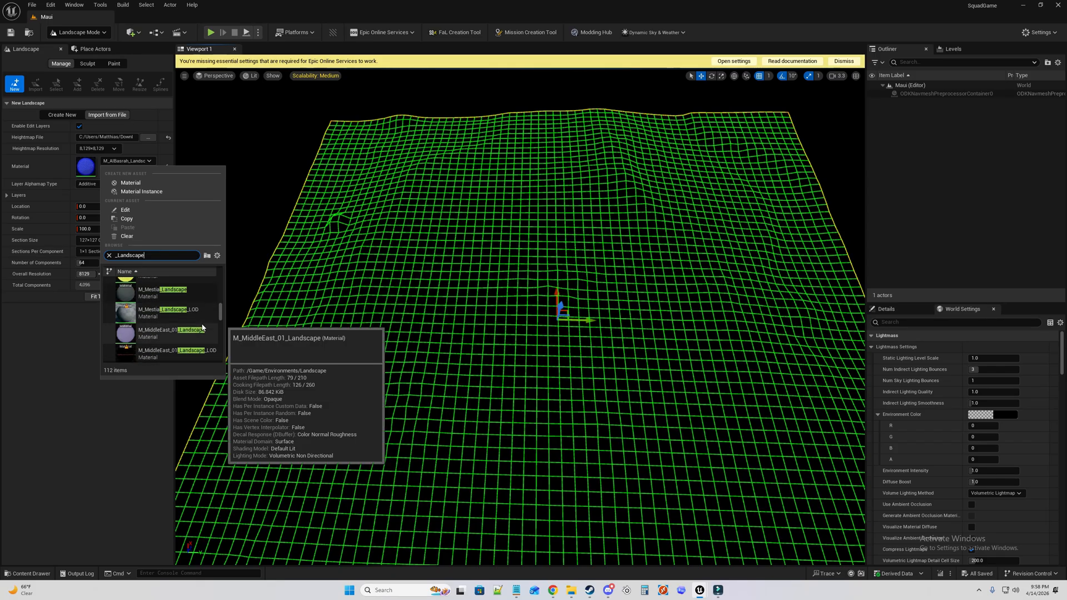
{"action": "left_click", "coordinate": [176, 290]}
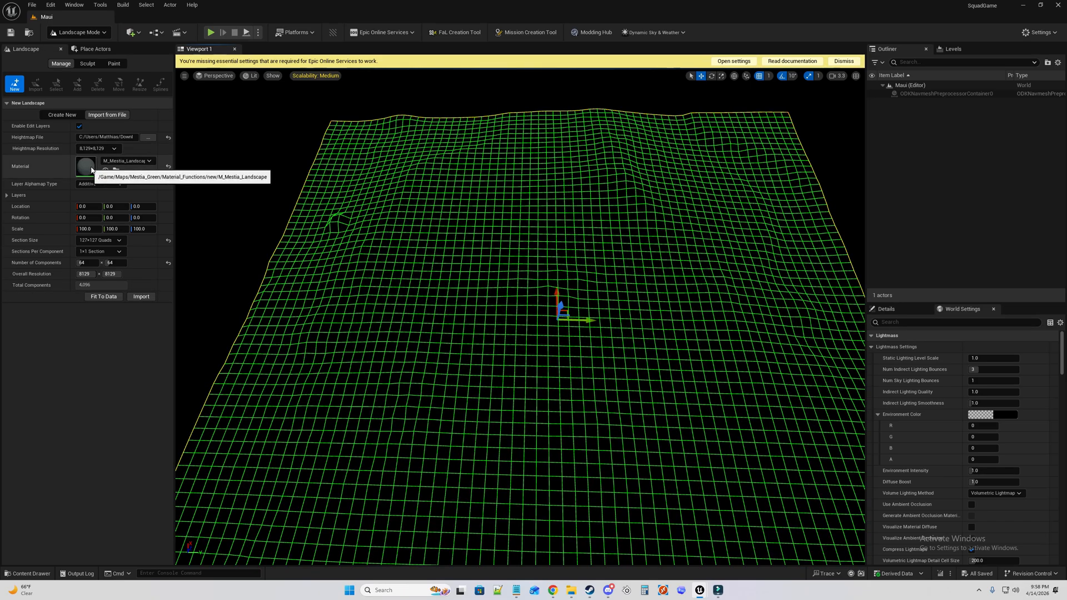
Locate M_Mestia_Landscape in the project content, open it to examine its preview and material graph, and close it.
{"action": "left_click", "coordinate": [116, 171]}
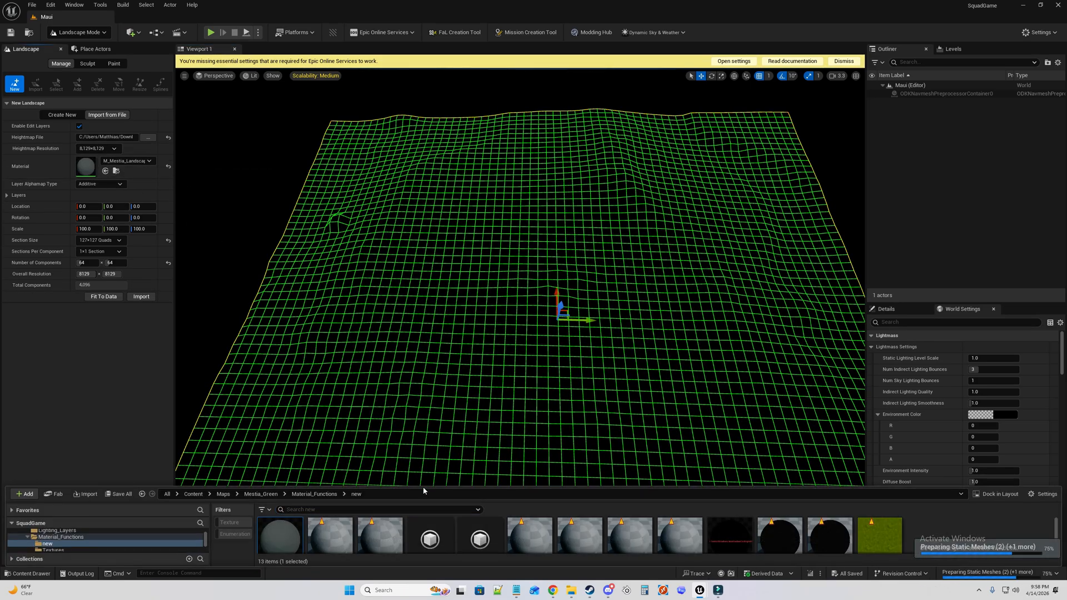
{"action": "left_click_drag", "start_coordinate": [425, 488], "coordinate": [438, 372]}
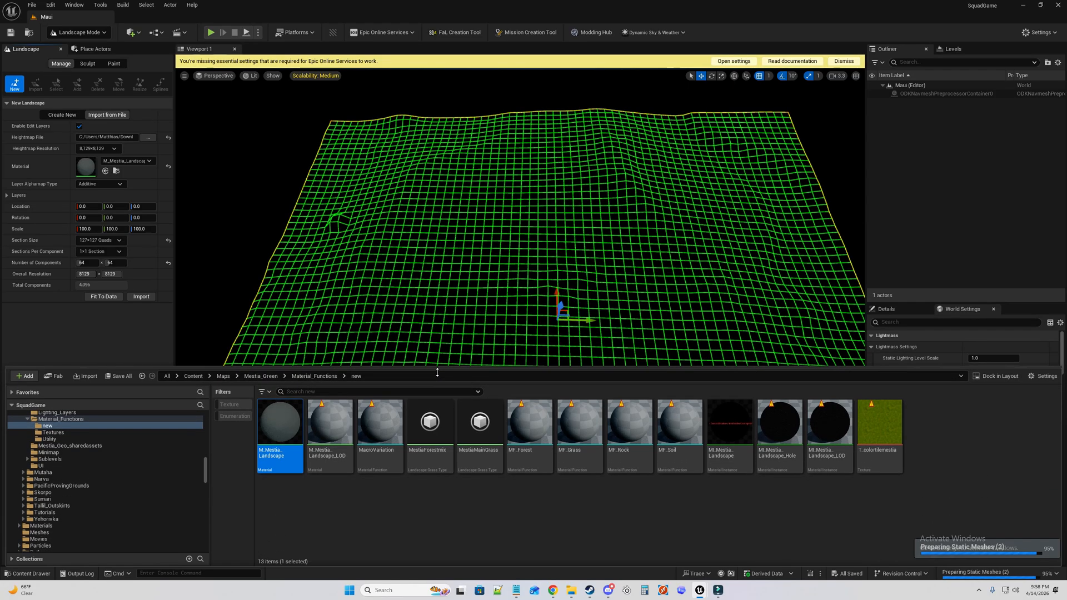
{"action": "double_click", "coordinate": [289, 423]}
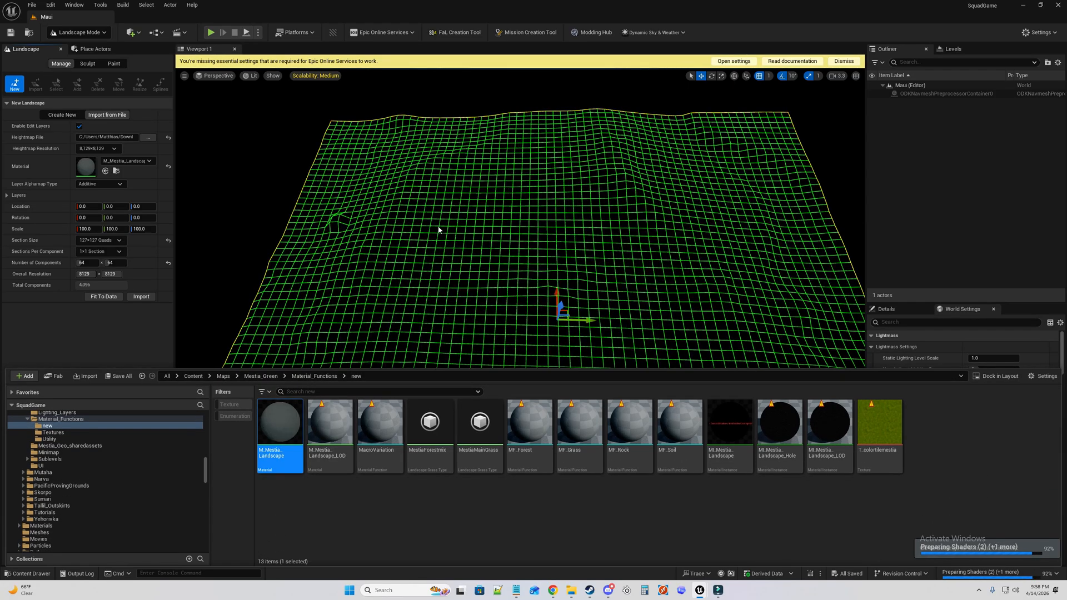
{"action": "scroll", "coordinate": [271, 214], "scroll_direction": "down", "scroll_amount": 5}
{"action": "scroll", "coordinate": [265, 214], "scroll_direction": "up", "scroll_amount": 8}
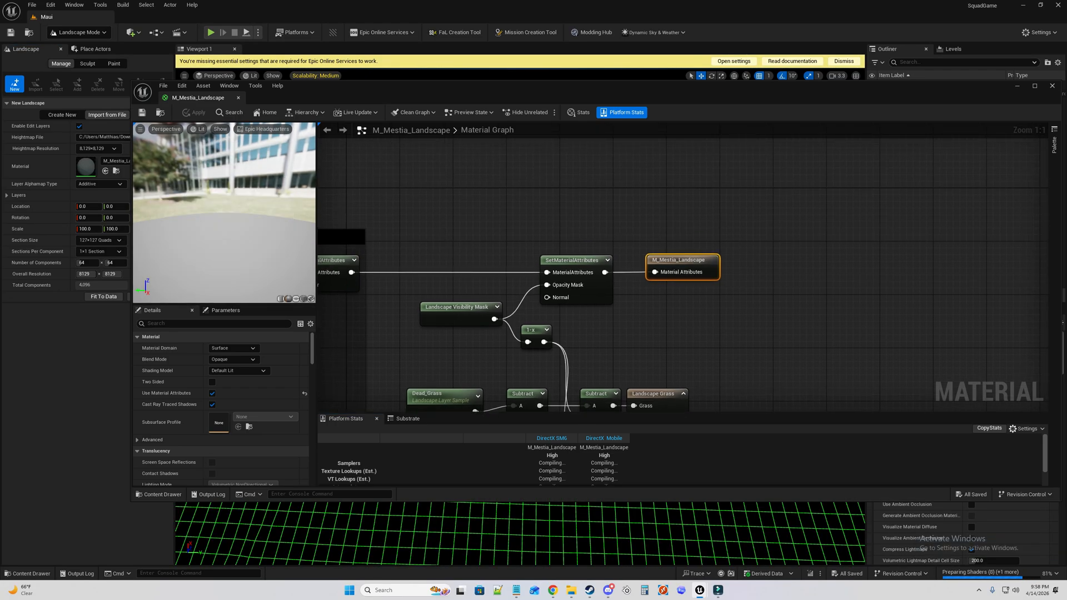
{"action": "scroll", "coordinate": [244, 215], "scroll_direction": "down", "scroll_amount": 5}
{"action": "mouse_move", "coordinate": [220, 214]}
{"action": "middle_mouse_down"}
{"action": "mouse_move", "coordinate": [246, 214]}
{"action": "mouse_move", "coordinate": [219, 215]}
{"action": "middle_mouse_up"}
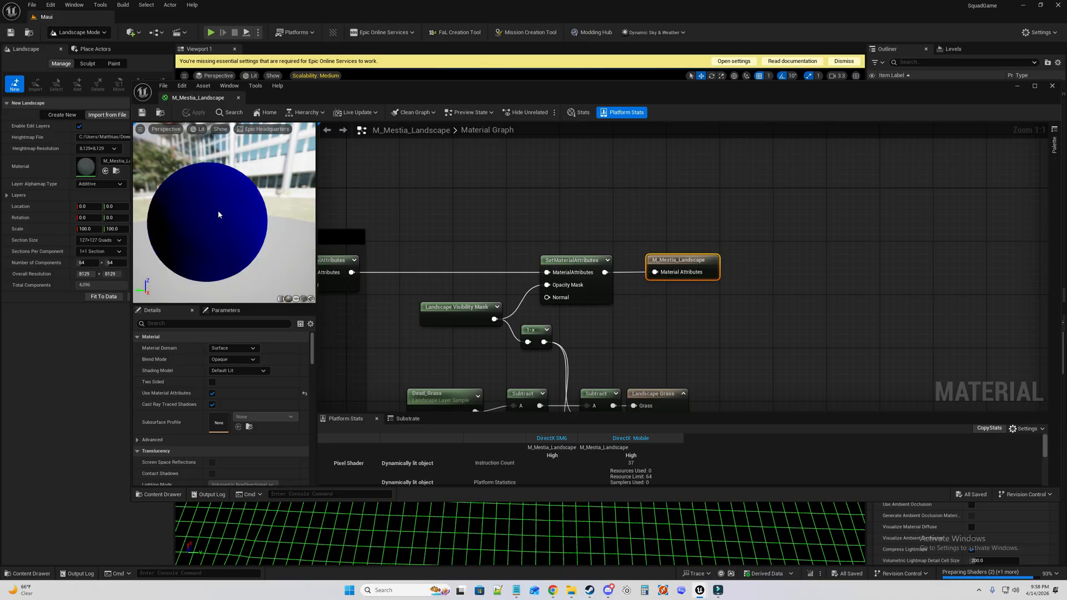
{"action": "scroll", "coordinate": [219, 215], "scroll_direction": "down", "scroll_amount": 2}
{"action": "scroll", "coordinate": [212, 220], "scroll_direction": "down", "scroll_amount": 1}
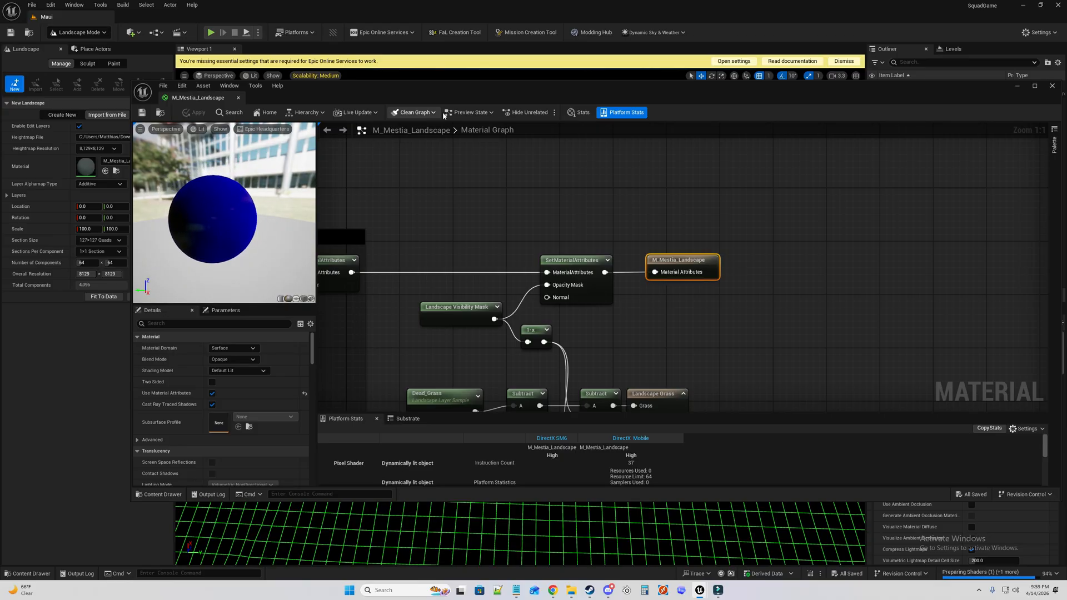
{"action": "left_click", "coordinate": [238, 98]}
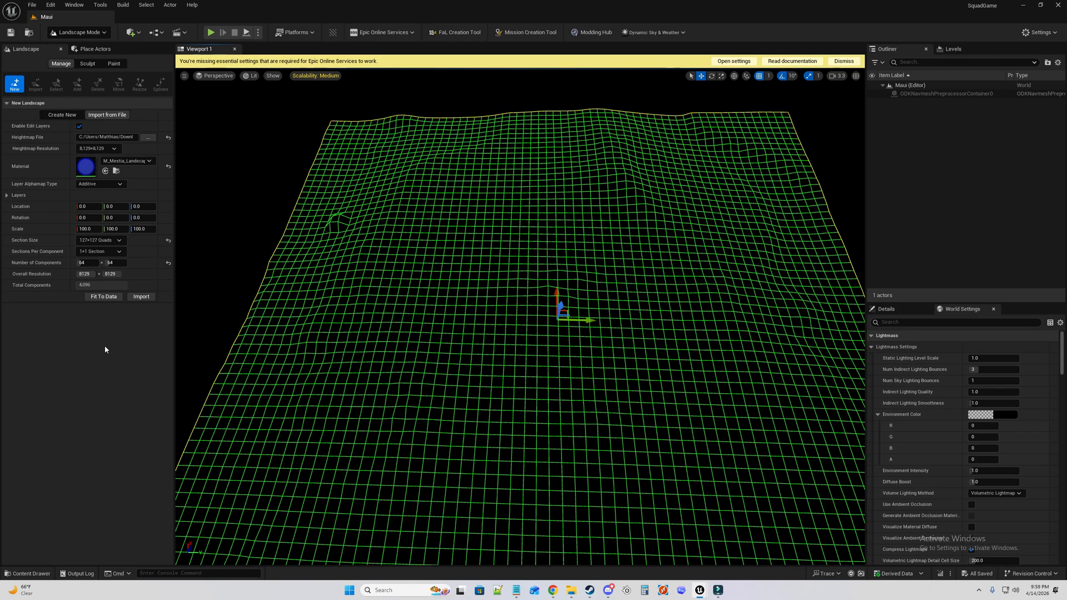
Expand the new landscape's layers and assign the second Dead_Grass_LayerInfo asset to the Dead_Grass layer.
{"action": "left_click", "coordinate": [110, 244]}
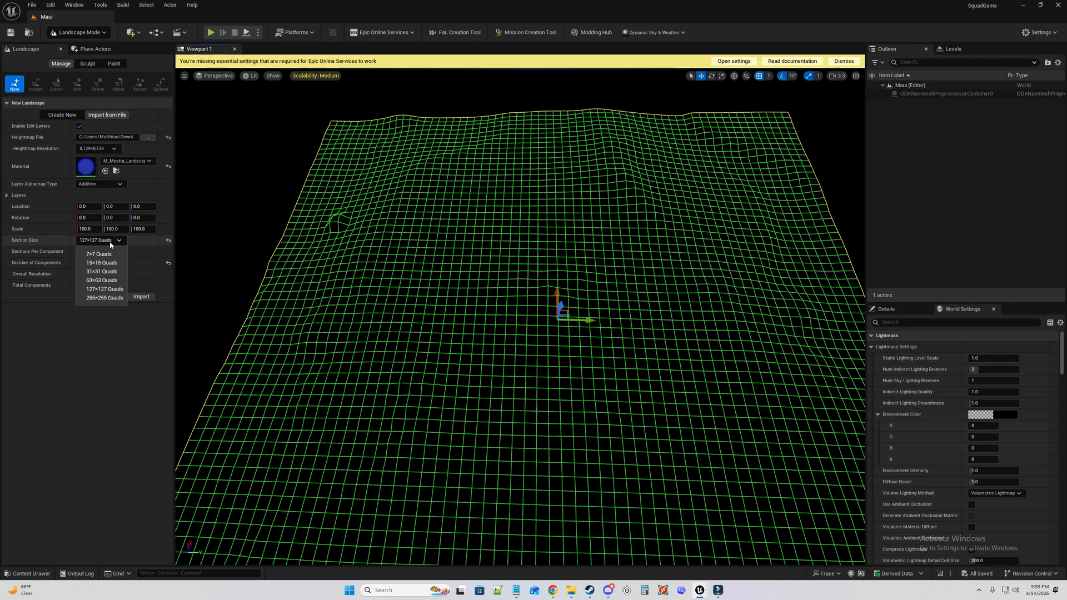
{"action": "left_click", "coordinate": [110, 245]}
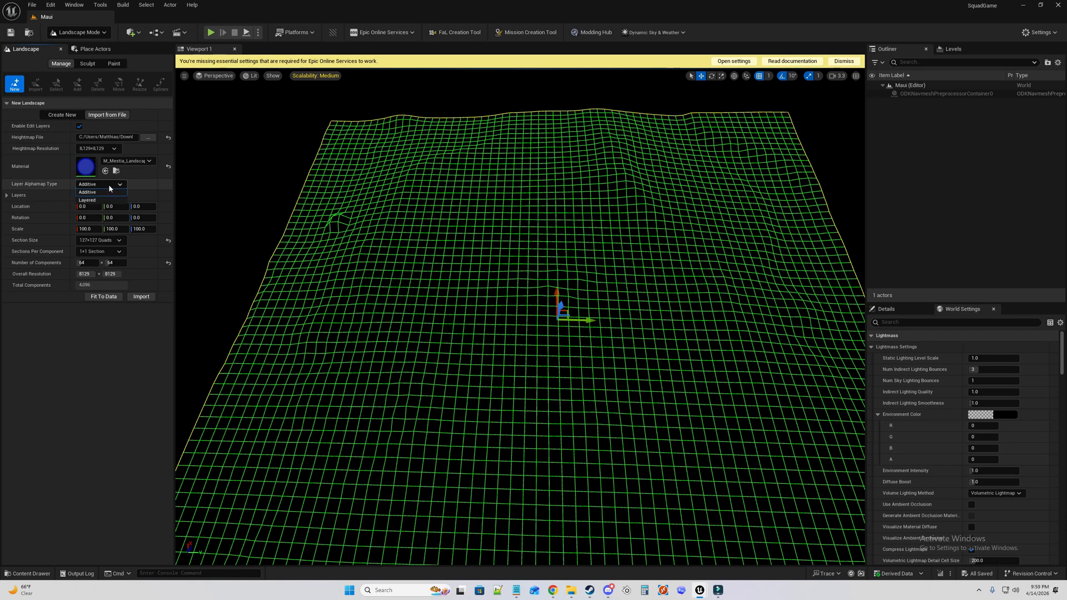
{"action": "left_click", "coordinate": [7, 196]}
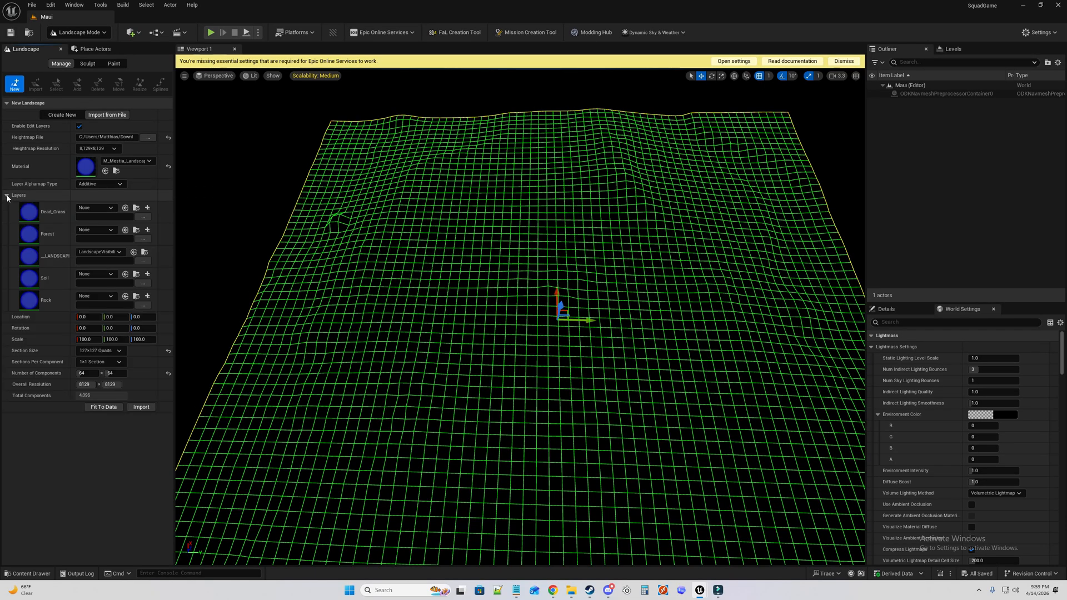
{"action": "left_click", "coordinate": [98, 209]}
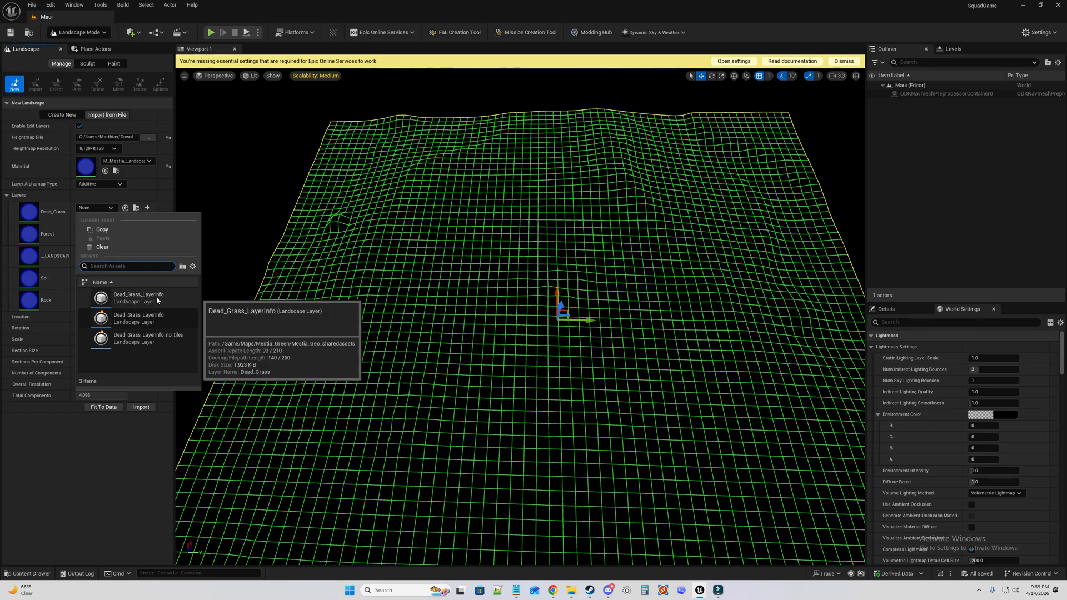
{"action": "left_click", "coordinate": [143, 318]}
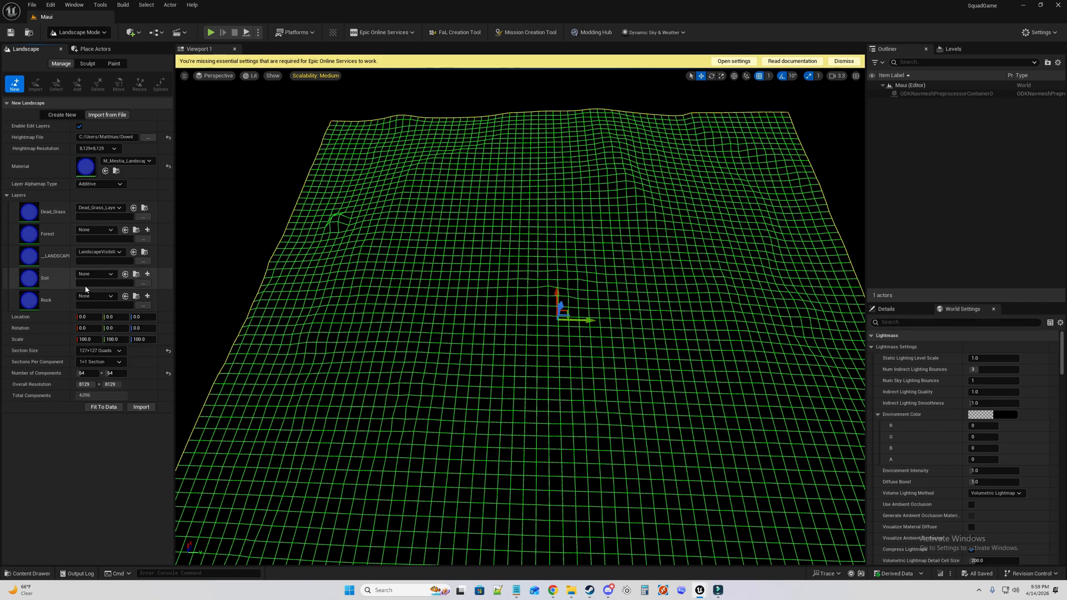
Assign Forest_New_LayerInfo to the Forest layer and check the layer info options for the landscape visibility layer.
{"action": "left_click", "coordinate": [81, 231]}
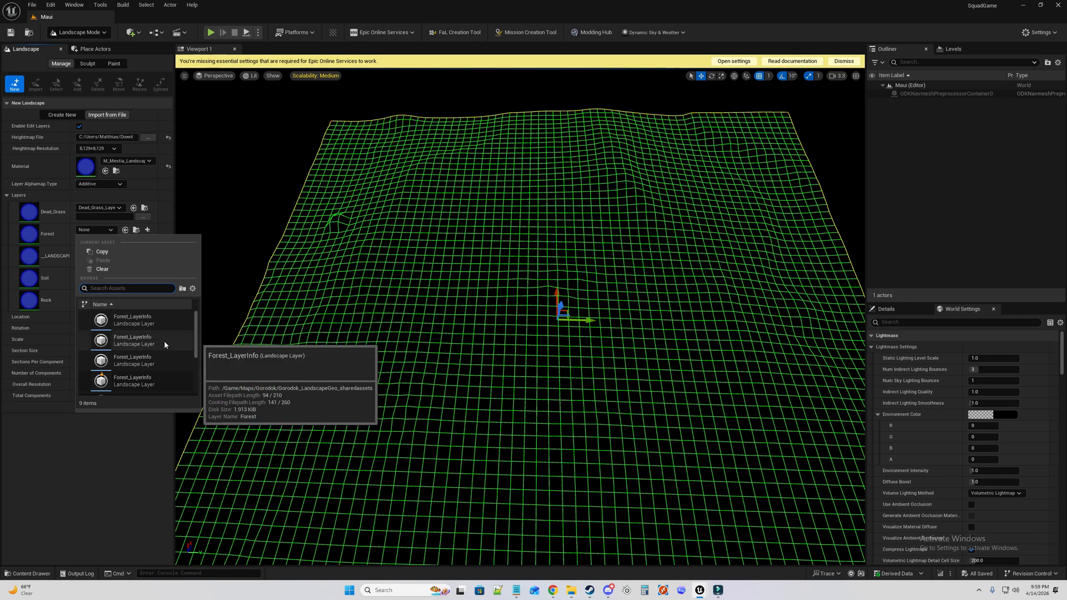
{"action": "scroll", "coordinate": [159, 362], "scroll_direction": "down", "scroll_amount": 2}
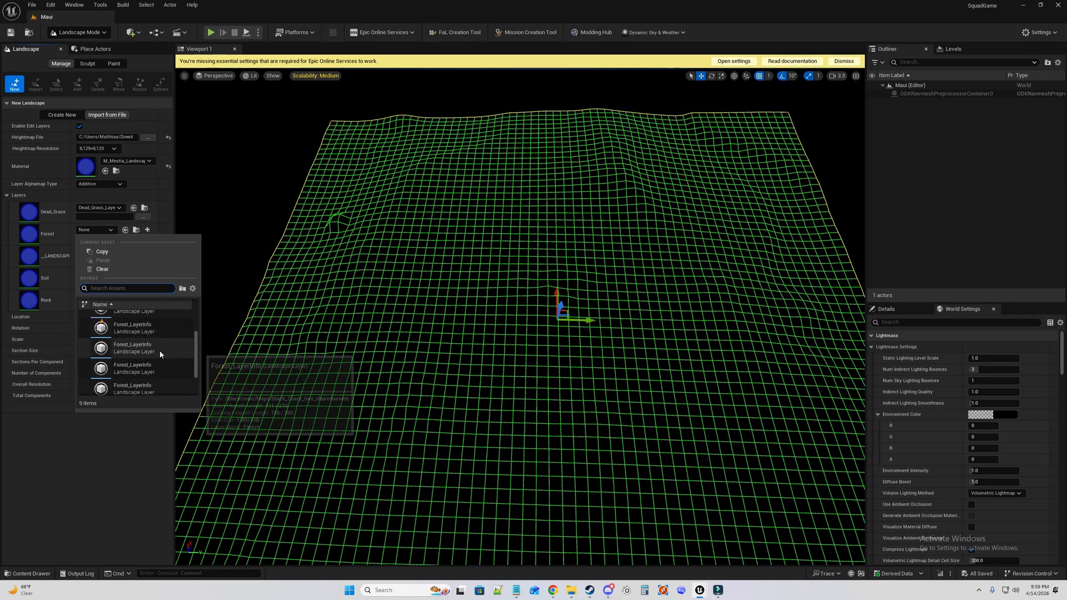
{"action": "scroll", "coordinate": [155, 364], "scroll_direction": "down", "scroll_amount": 2}
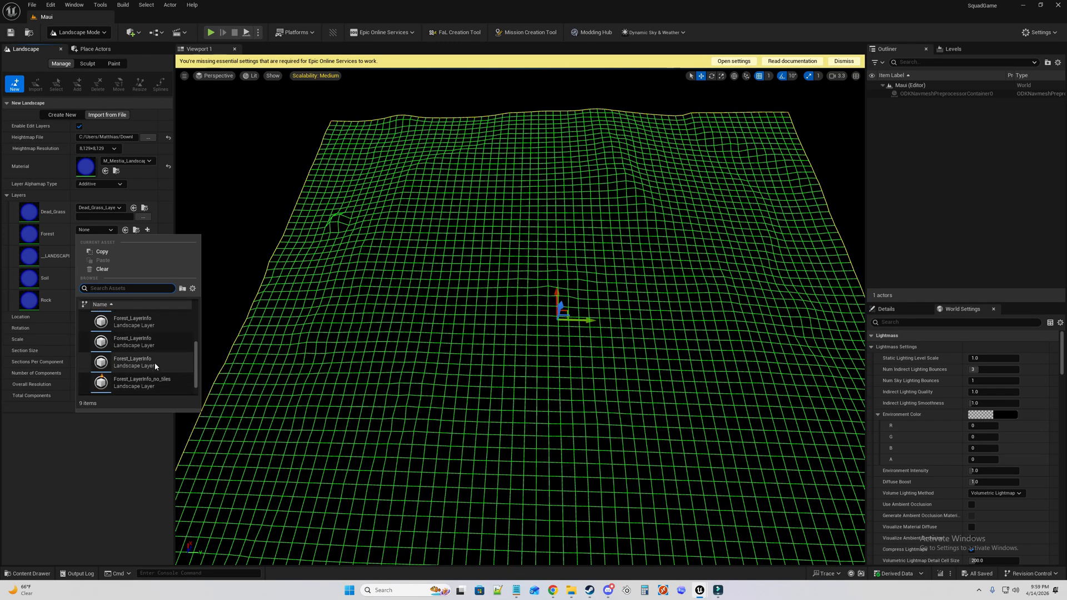
{"action": "scroll", "coordinate": [152, 371], "scroll_direction": "down", "scroll_amount": 1}
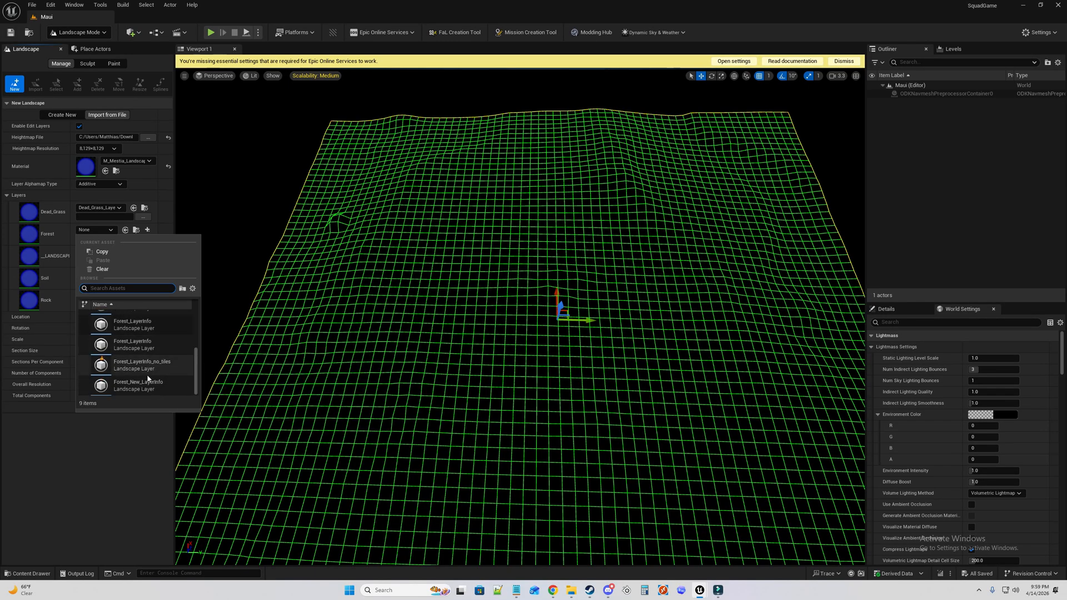
{"action": "left_click", "coordinate": [146, 386]}
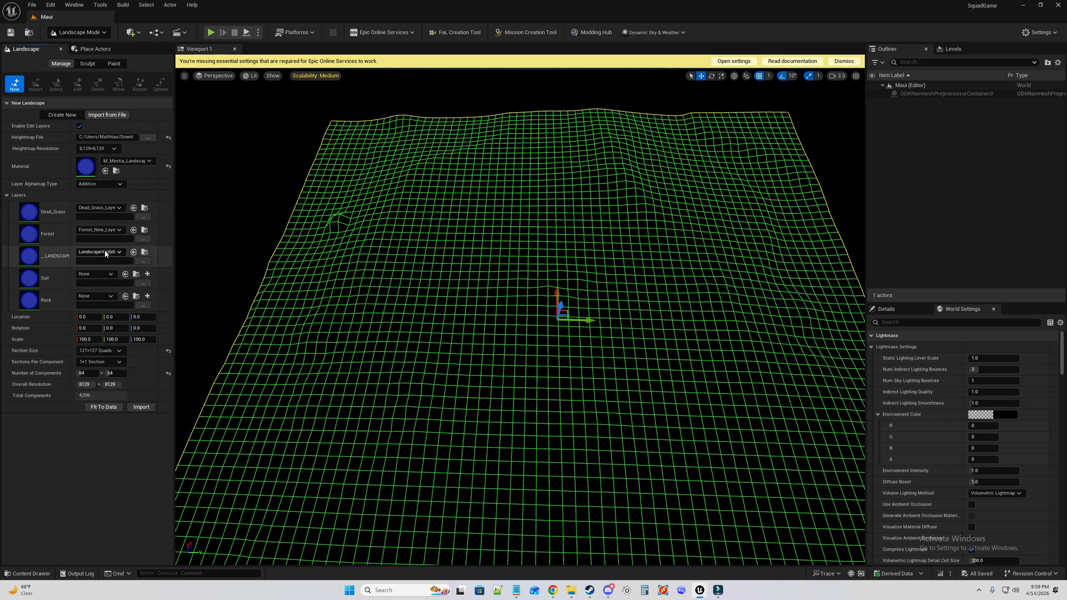
{"action": "left_click", "coordinate": [99, 252]}
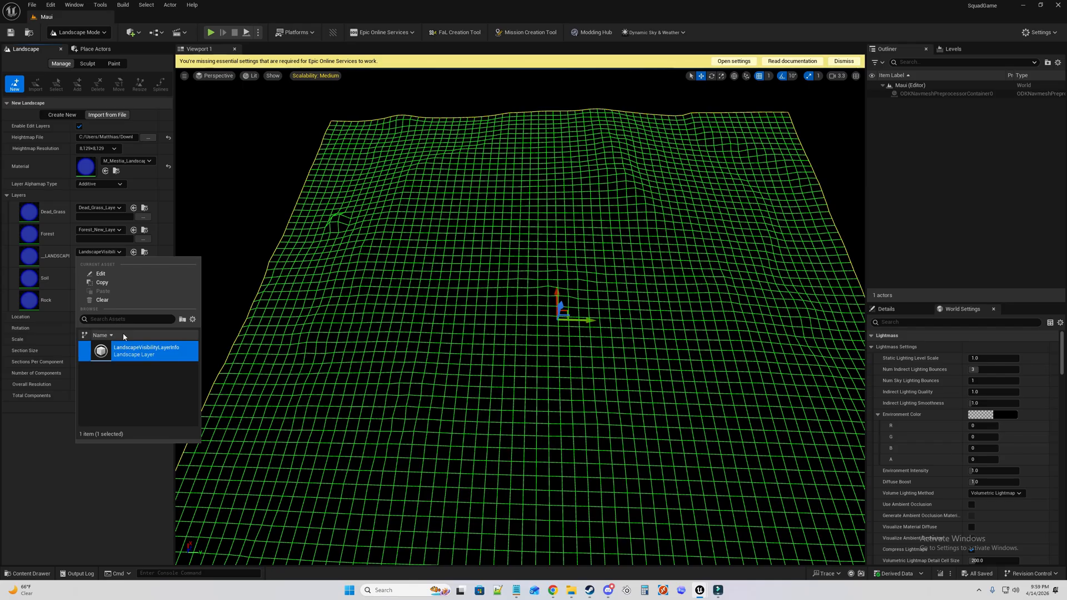
{"action": "left_click", "coordinate": [24, 456]}
Browse the Soil layer's layer info assets and assign a Soil_LayerInfo asset to the Soil layer.
{"action": "left_click", "coordinate": [93, 274]}
{"action": "scroll", "coordinate": [143, 411], "scroll_direction": "down", "scroll_amount": 3}
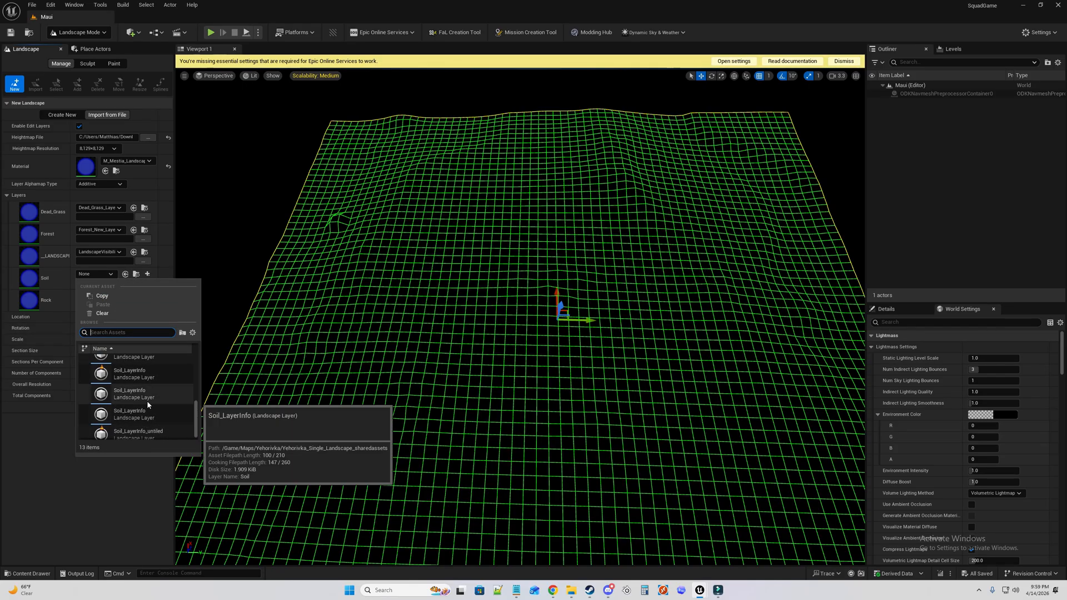
{"action": "scroll", "coordinate": [149, 400], "scroll_direction": "up", "scroll_amount": 1}
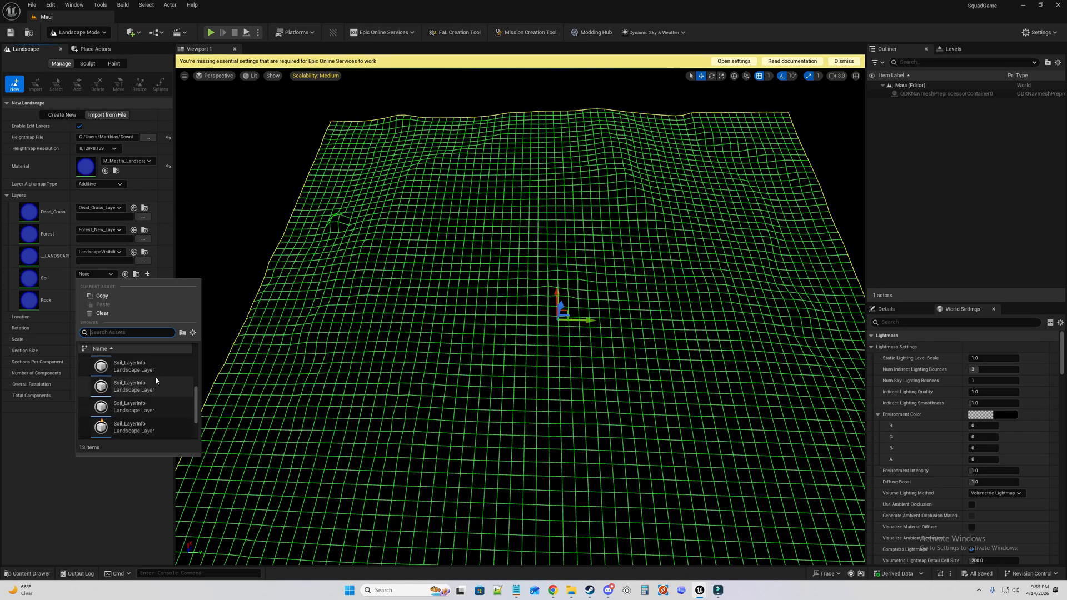
{"action": "scroll", "coordinate": [156, 376], "scroll_direction": "up", "scroll_amount": 2}
{"action": "scroll", "coordinate": [157, 377], "scroll_direction": "up", "scroll_amount": 1}
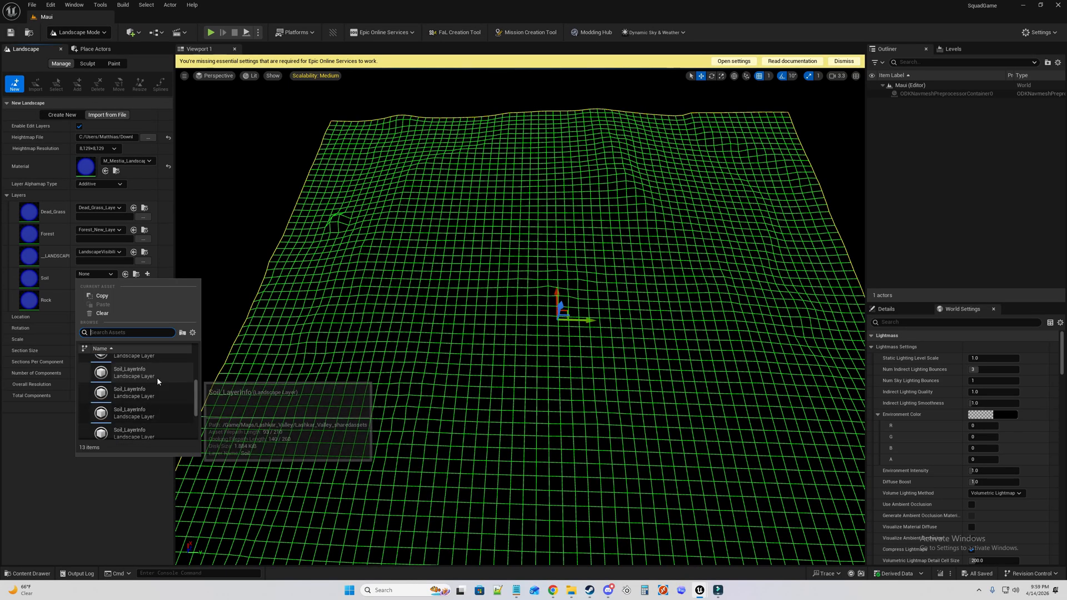
{"action": "scroll", "coordinate": [139, 368], "scroll_direction": "down", "scroll_amount": 1}
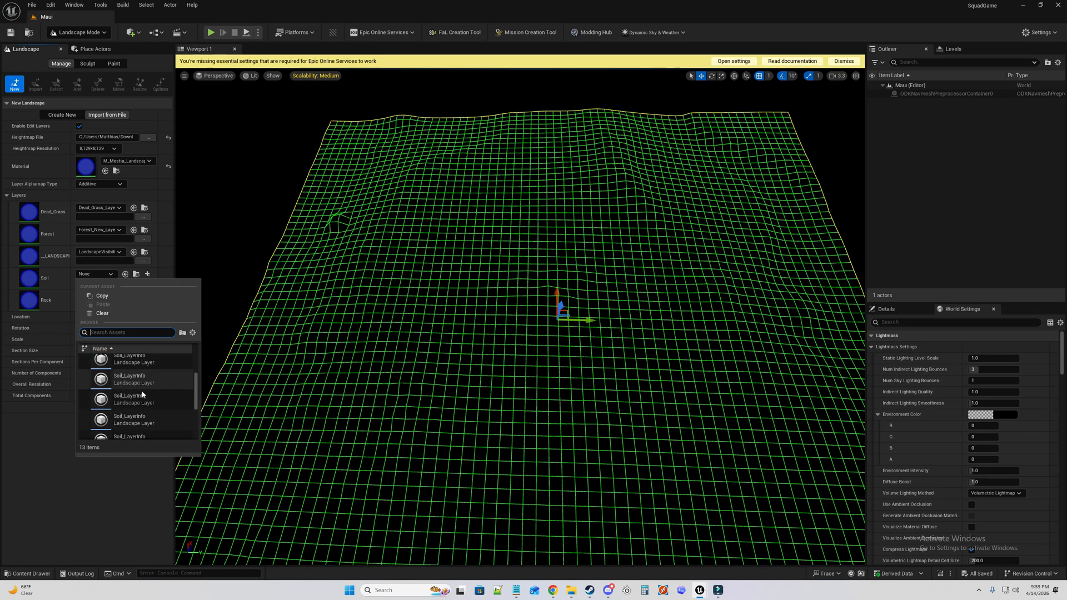
{"action": "scroll", "coordinate": [138, 373], "scroll_direction": "up", "scroll_amount": 2}
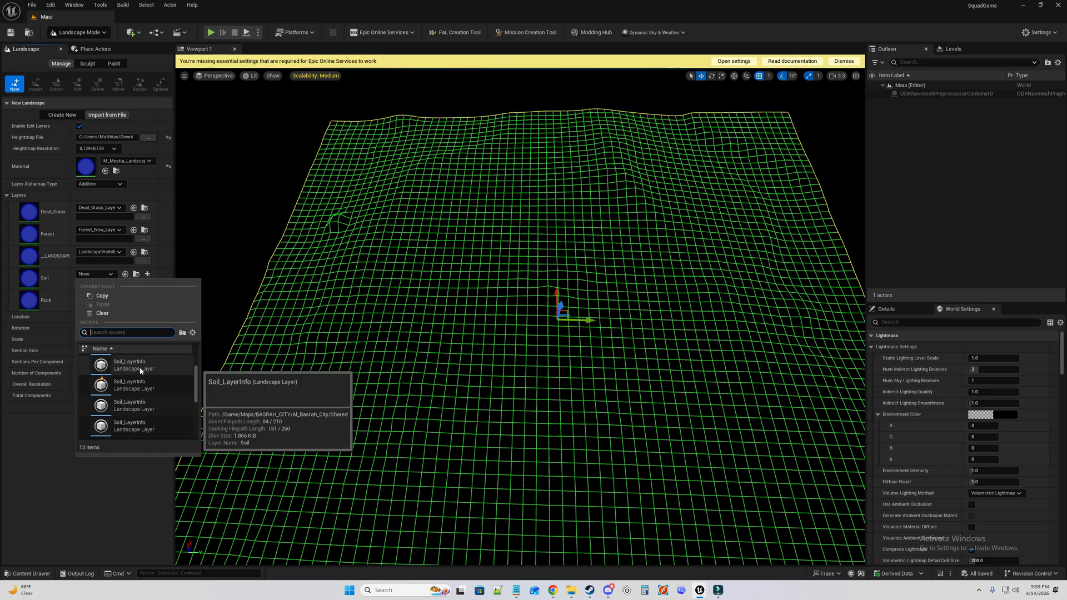
{"action": "mouse_move", "coordinate": [140, 370]}
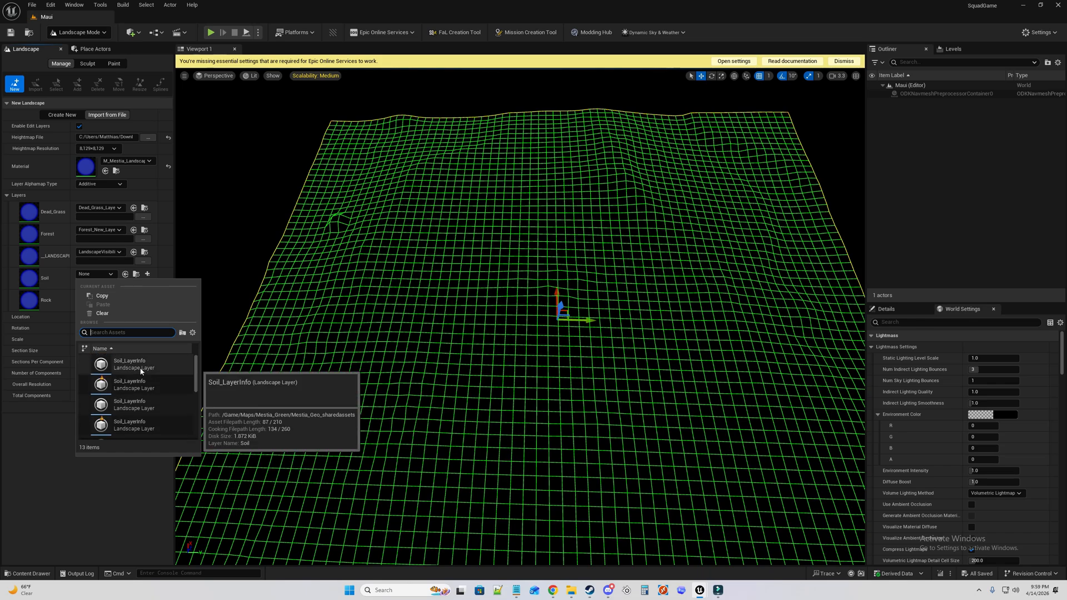
{"action": "scroll", "coordinate": [143, 384], "scroll_direction": "down", "scroll_amount": 5}
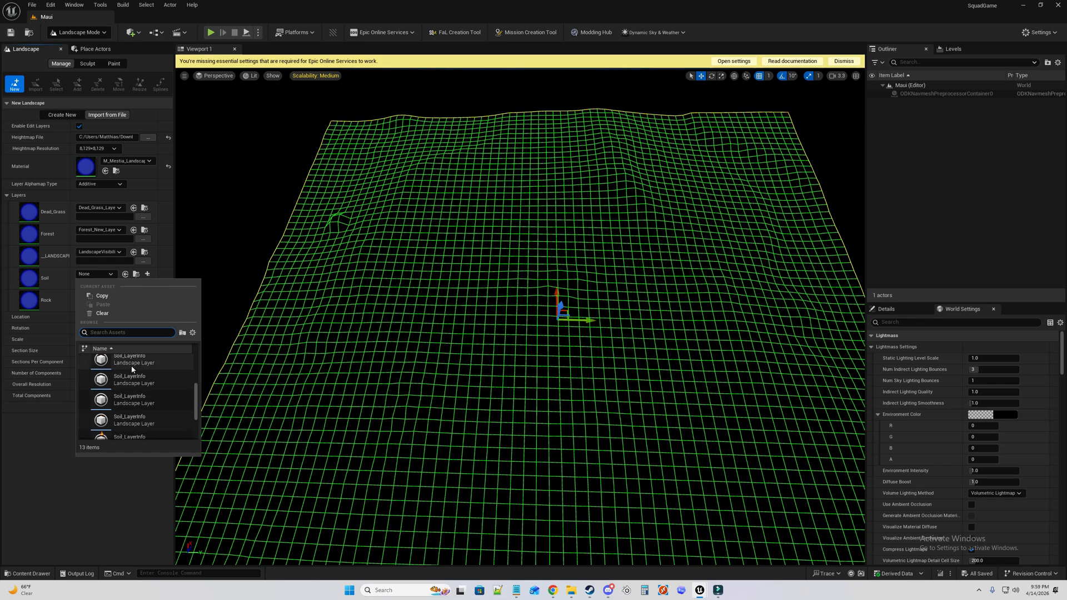
{"action": "left_click", "coordinate": [148, 411]}
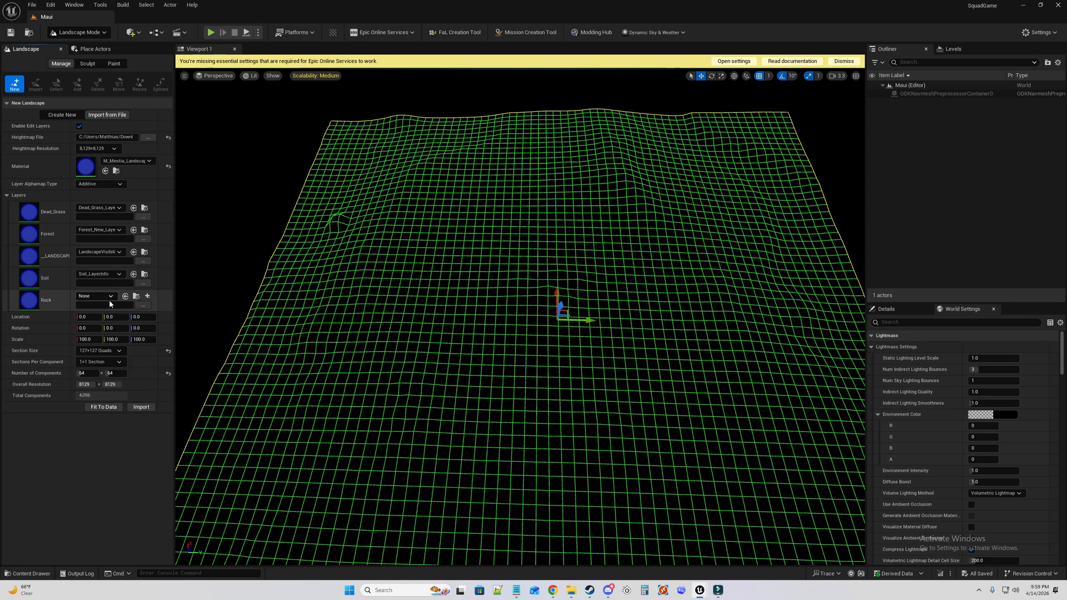
Assign a Rock_LayerInfo asset to the Rock layer and import the landscape from the heightmap file.
{"action": "left_click", "coordinate": [109, 298]}
{"action": "scroll", "coordinate": [169, 416], "scroll_direction": "down", "scroll_amount": 5}
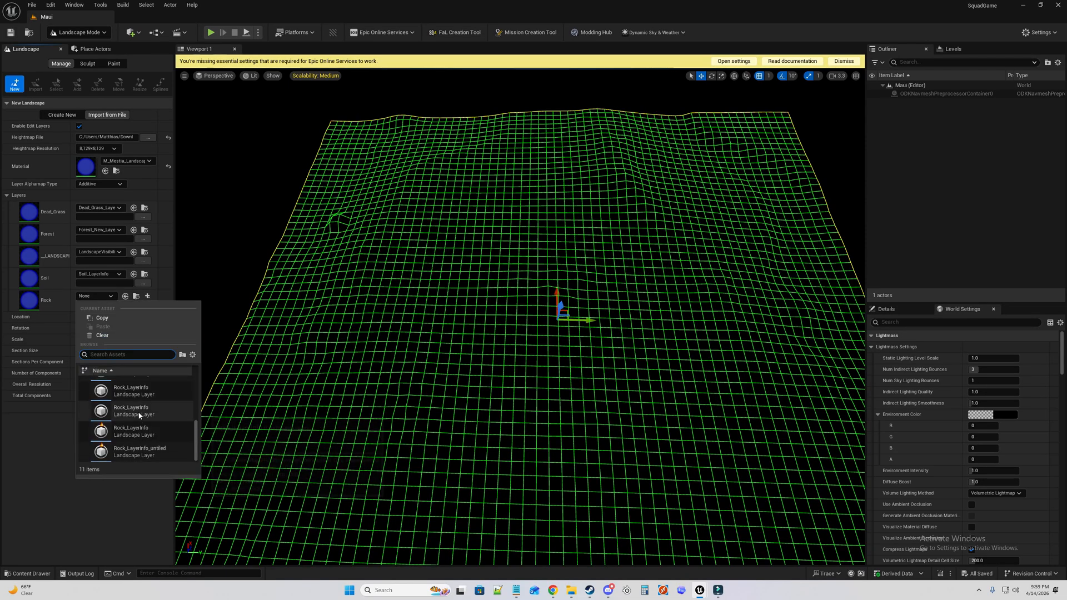
{"action": "scroll", "coordinate": [133, 414], "scroll_direction": "up", "scroll_amount": 1}
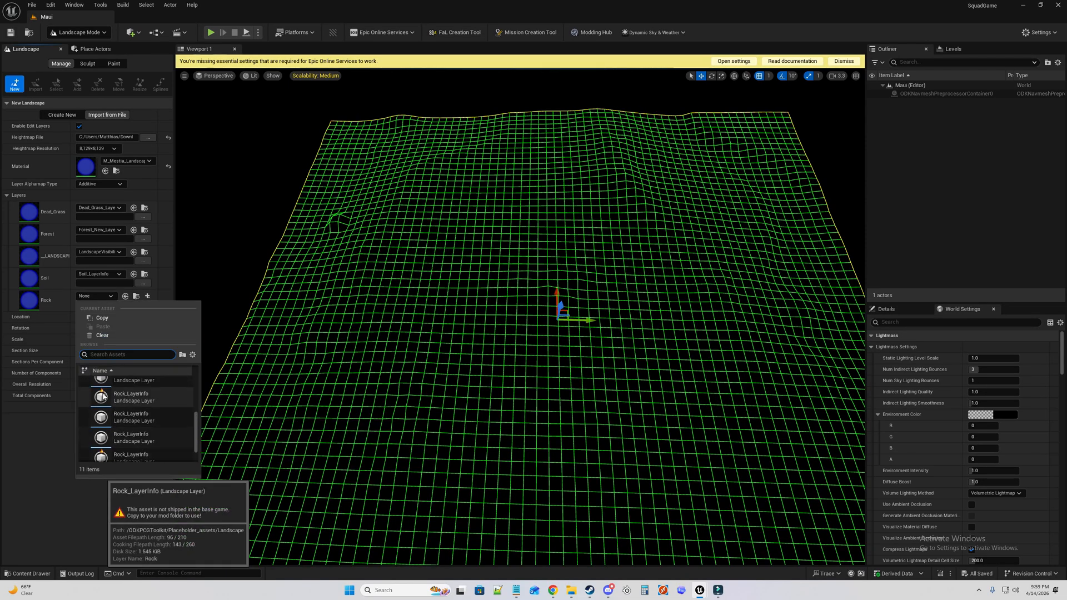
{"action": "left_click", "coordinate": [121, 416]}
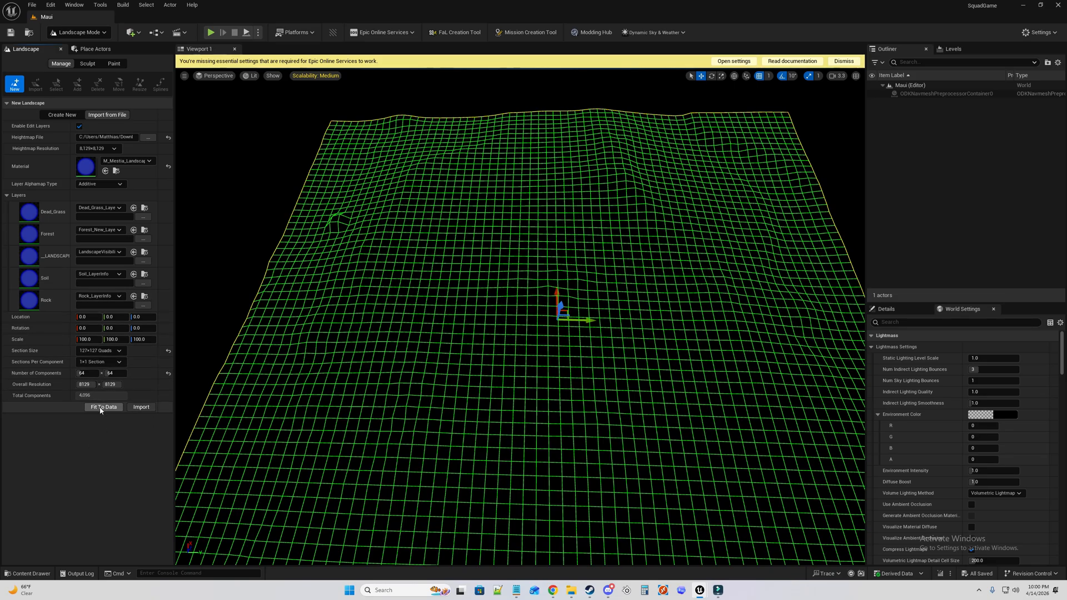
{"action": "left_click", "coordinate": [141, 408]}
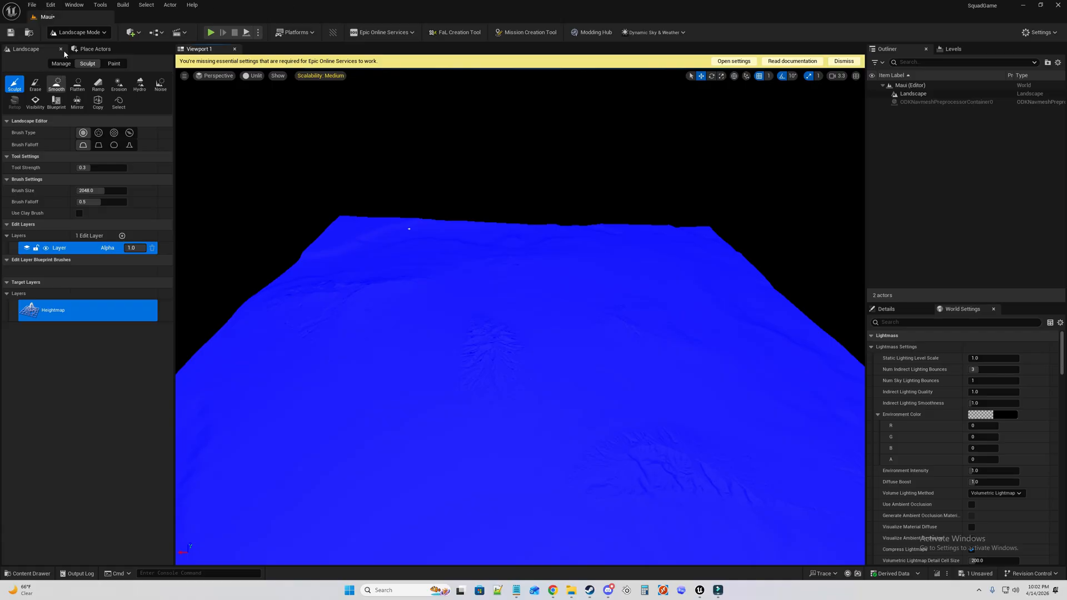
Examine the imported landscape's terrain and mountain relief from several angles and distances.
{"action": "right_click_drag", "start_coordinate": [371, 190], "coordinate": [379, 224]}
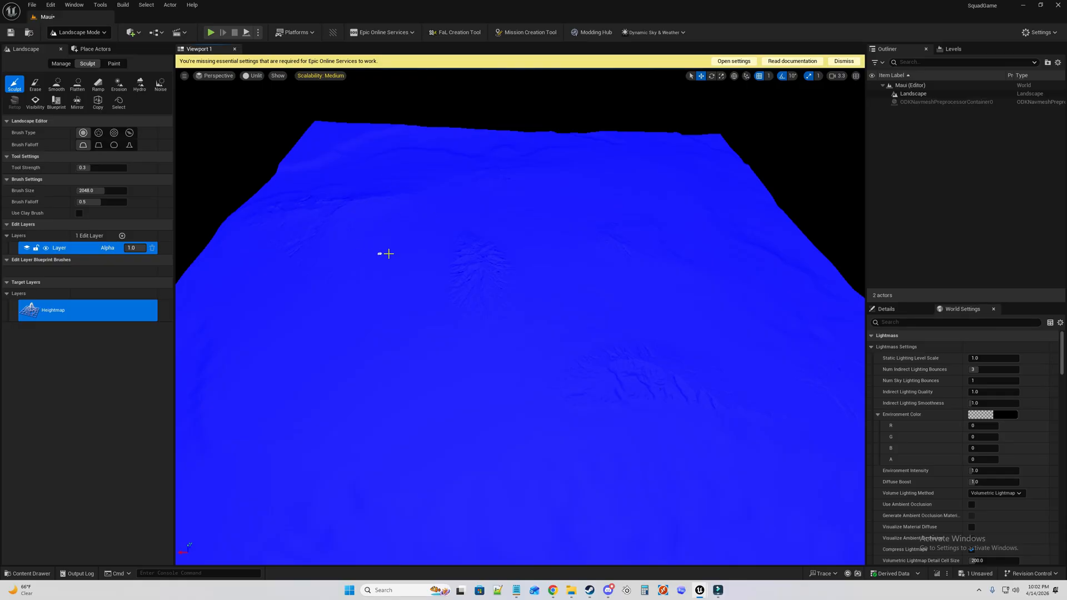
{"action": "right_click_drag", "start_coordinate": [374, 207], "coordinate": [486, 189]}
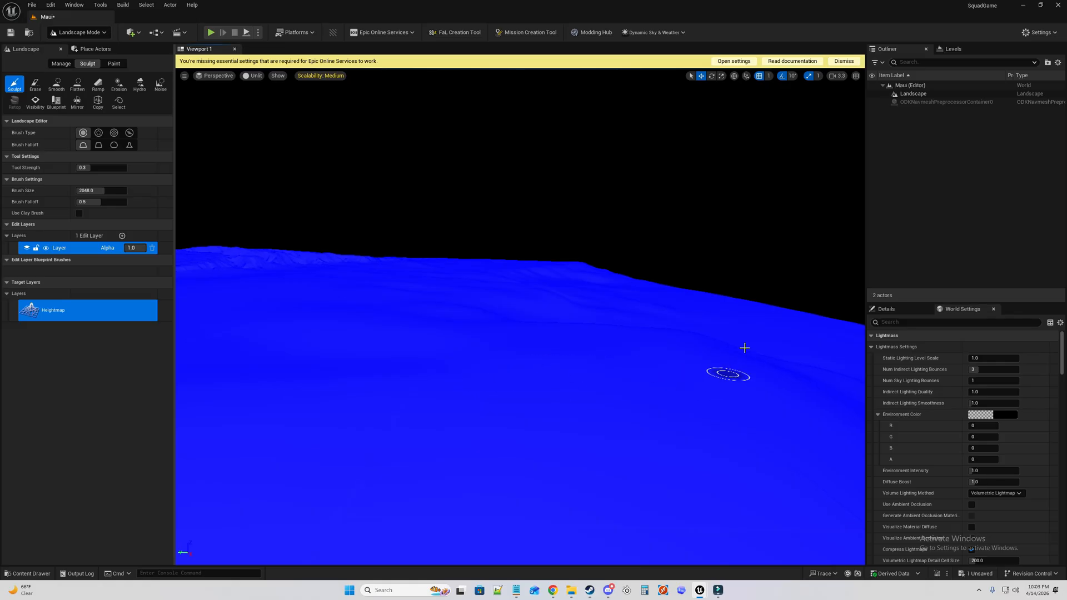
{"action": "mouse_move", "coordinate": [743, 348]}
{"action": "right_mouse_down"}
{"action": "mouse_move", "coordinate": [538, 332]}
{"action": "mouse_move", "coordinate": [534, 349]}
{"action": "mouse_move", "coordinate": [634, 356]}
{"action": "right_mouse_up"}
{"action": "key", "text": "w"}
{"action": "right_click_drag", "start_coordinate": [505, 409], "coordinate": [474, 417]}
{"action": "mouse_move", "coordinate": [543, 410]}
{"action": "right_mouse_down"}
{"action": "mouse_move", "coordinate": [539, 427]}
{"action": "mouse_move", "coordinate": [534, 409]}
{"action": "right_mouse_up"}
{"action": "mouse_move", "coordinate": [548, 320]}
{"action": "left_mouse_down"}
{"action": "mouse_move", "coordinate": [591, 285]}
{"action": "mouse_move", "coordinate": [541, 255]}
{"action": "mouse_move", "coordinate": [432, 246]}
{"action": "left_mouse_up"}
{"action": "mouse_move", "coordinate": [374, 253]}
{"action": "right_mouse_down"}
{"action": "mouse_move", "coordinate": [374, 223]}
{"action": "mouse_move", "coordinate": [334, 227]}
{"action": "mouse_move", "coordinate": [322, 302]}
{"action": "right_mouse_up"}
{"action": "key", "text": "s"}
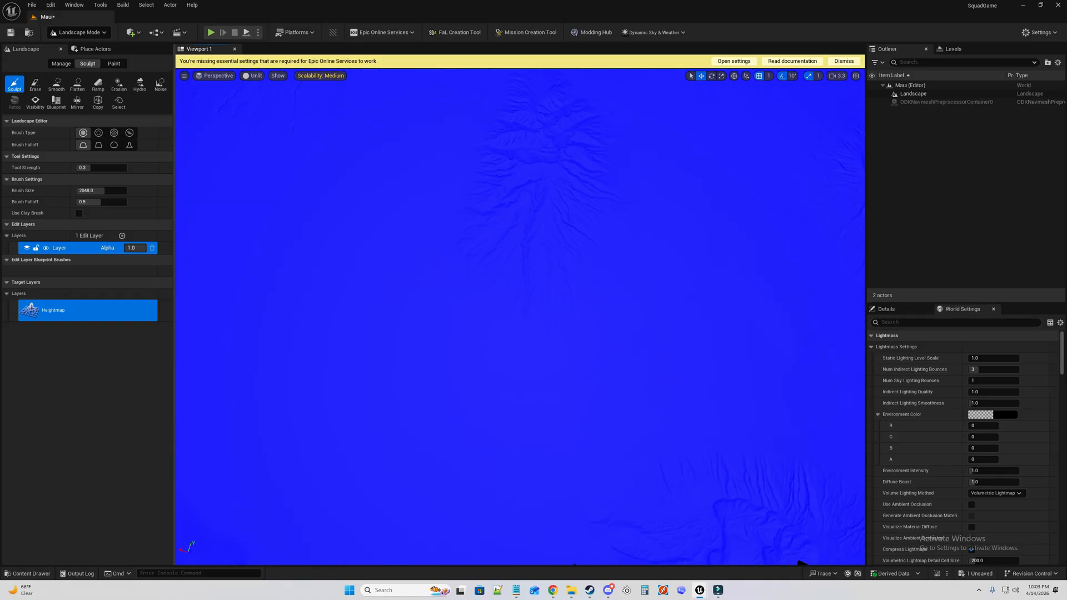
Compare the landscape in the Wireframe, Lit Wireframe and Unlit view modes and switch the viewport to Lit.
{"action": "left_click", "coordinate": [257, 76]}
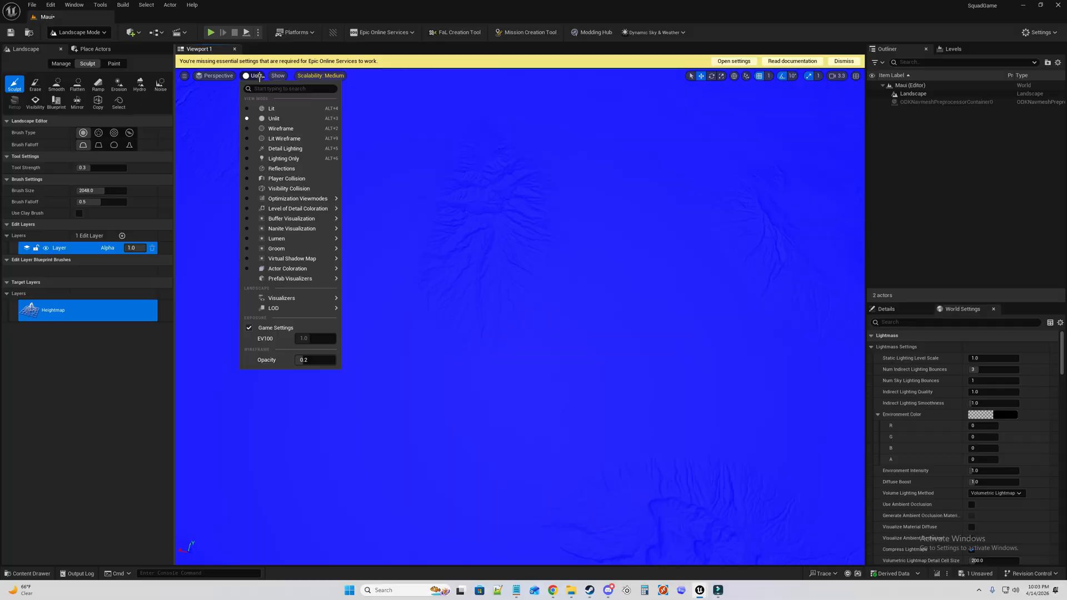
{"action": "left_click", "coordinate": [282, 128]}
{"action": "key", "text": "s"}
{"action": "mouse_move", "coordinate": [271, 96]}
{"action": "right_mouse_down"}
{"action": "mouse_move", "coordinate": [271, 83]}
{"action": "mouse_move", "coordinate": [270, 96]}
{"action": "right_mouse_up"}
{"action": "left_click", "coordinate": [259, 75]}
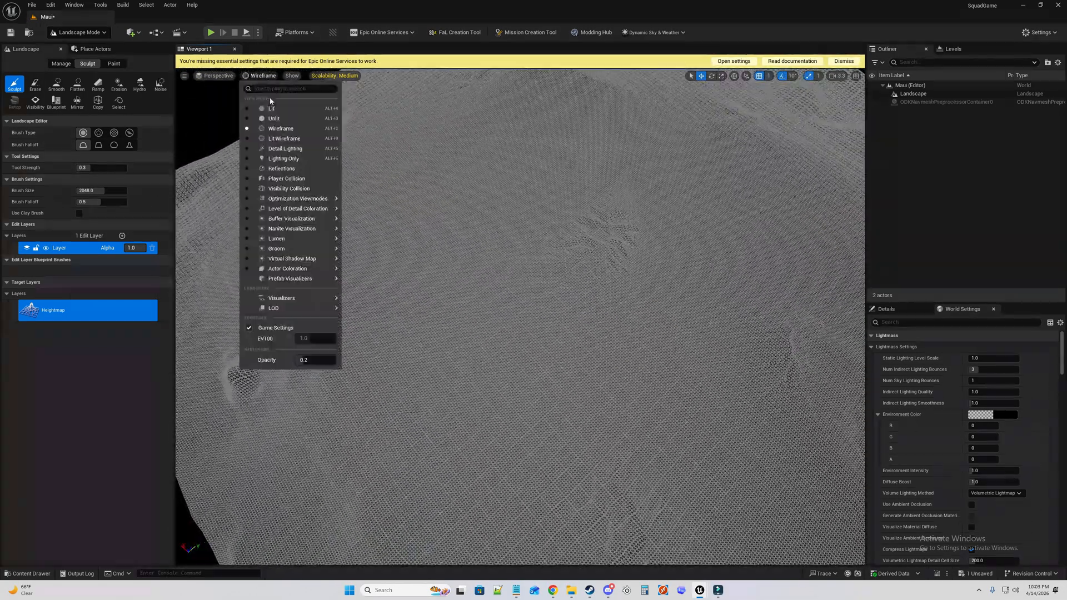
{"action": "left_click", "coordinate": [284, 139]}
{"action": "left_click", "coordinate": [265, 76]}
{"action": "left_click", "coordinate": [274, 118]}
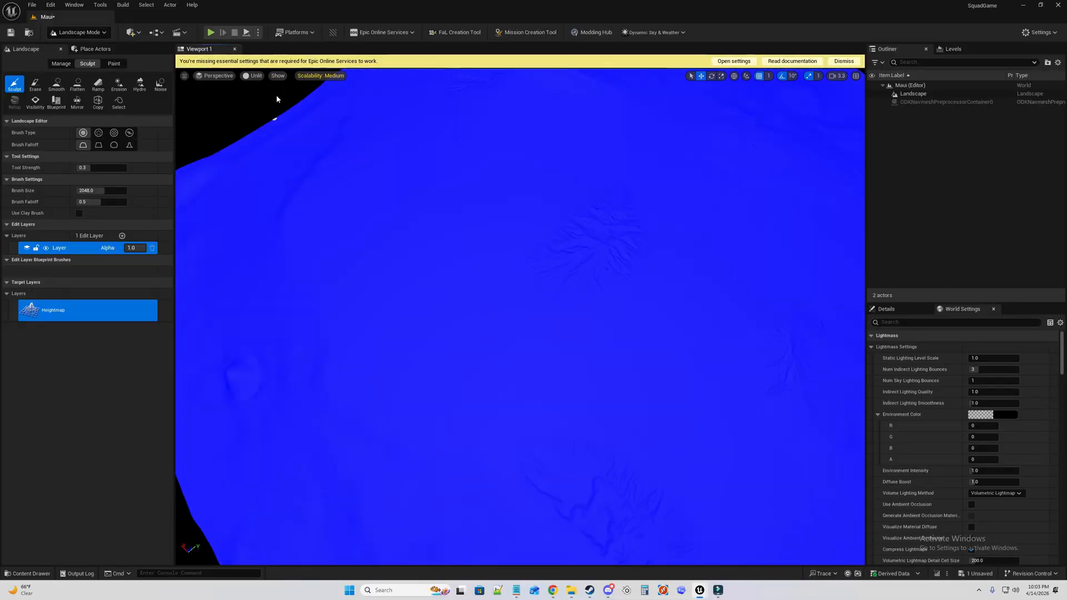
{"action": "left_click", "coordinate": [253, 76]}
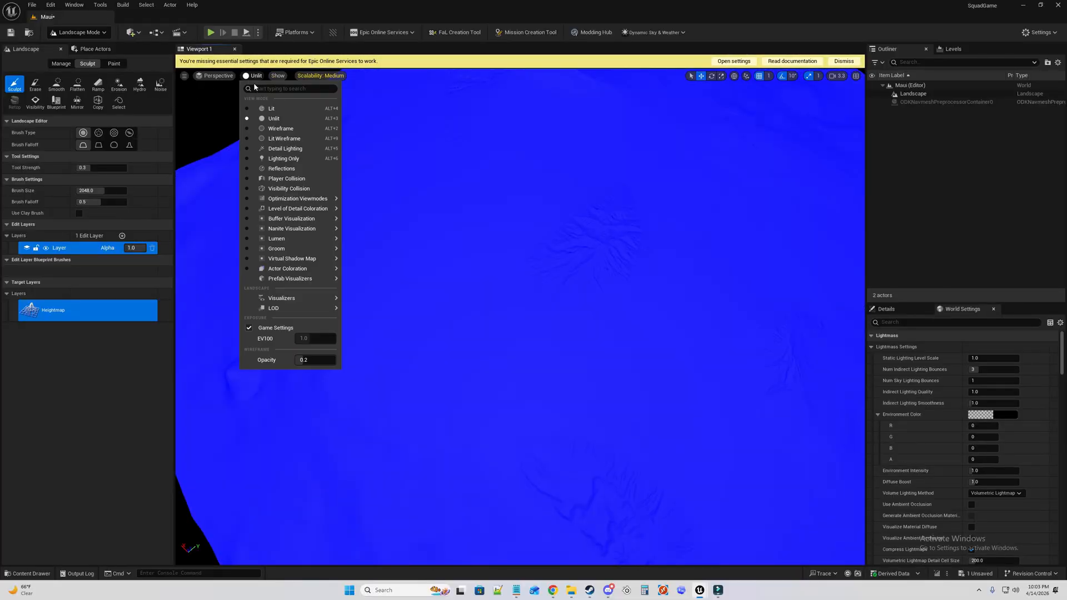
{"action": "left_click", "coordinate": [271, 109]}
Search the placeable actors for "ultra" and place BP_Squad_UltraDynamicSky_01a in the level.
{"action": "left_click", "coordinate": [94, 50]}
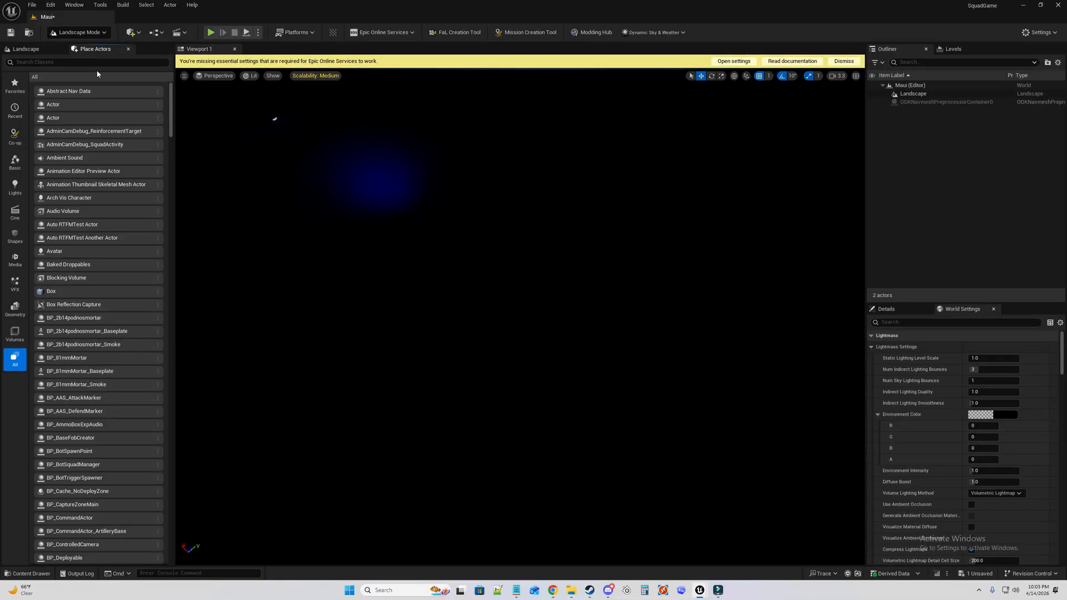
{"action": "type", "text": "ul"}
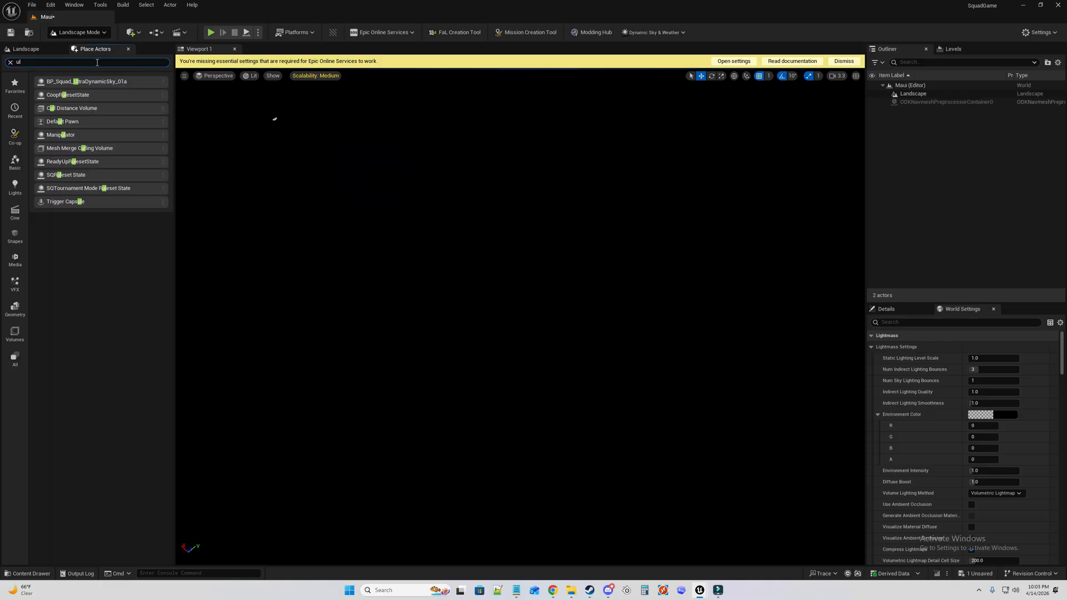
{"action": "left_click", "coordinate": [12, 359]}
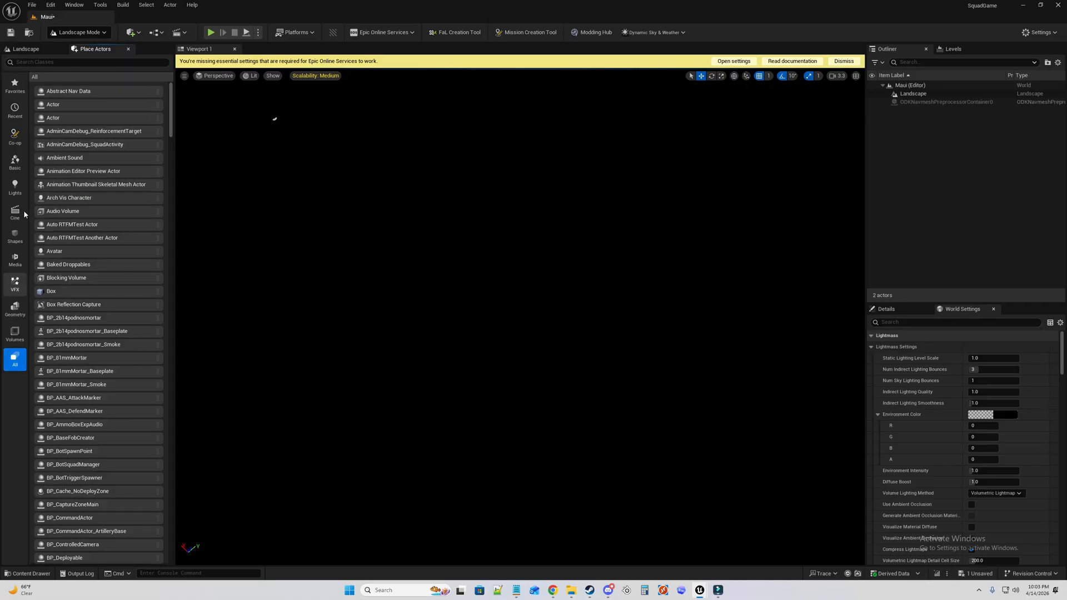
{"action": "type", "text": "ultra"}
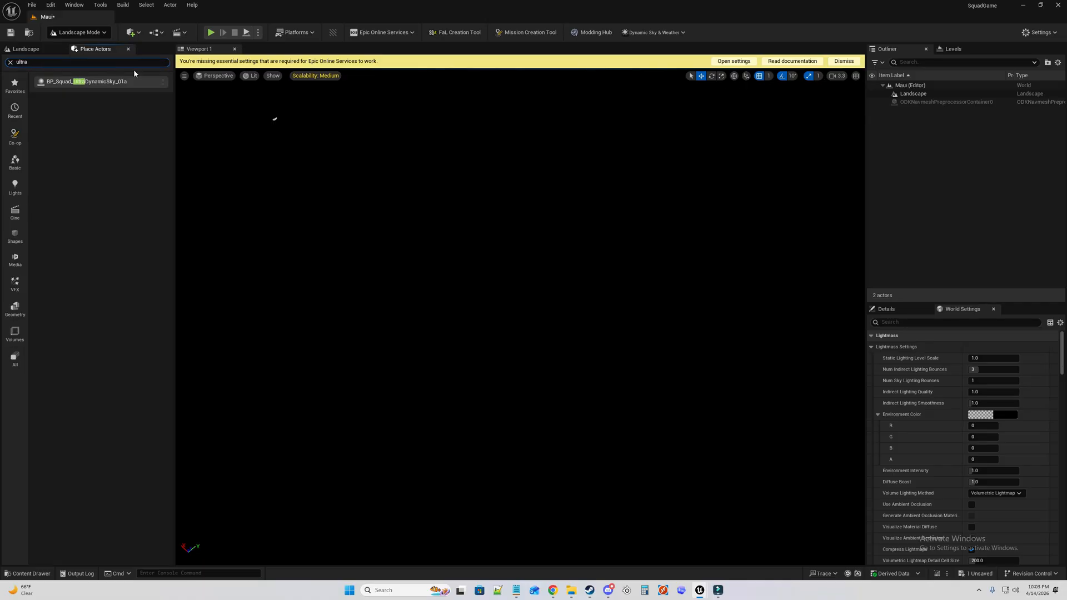
{"action": "left_click_drag", "start_coordinate": [95, 82], "coordinate": [622, 252]}
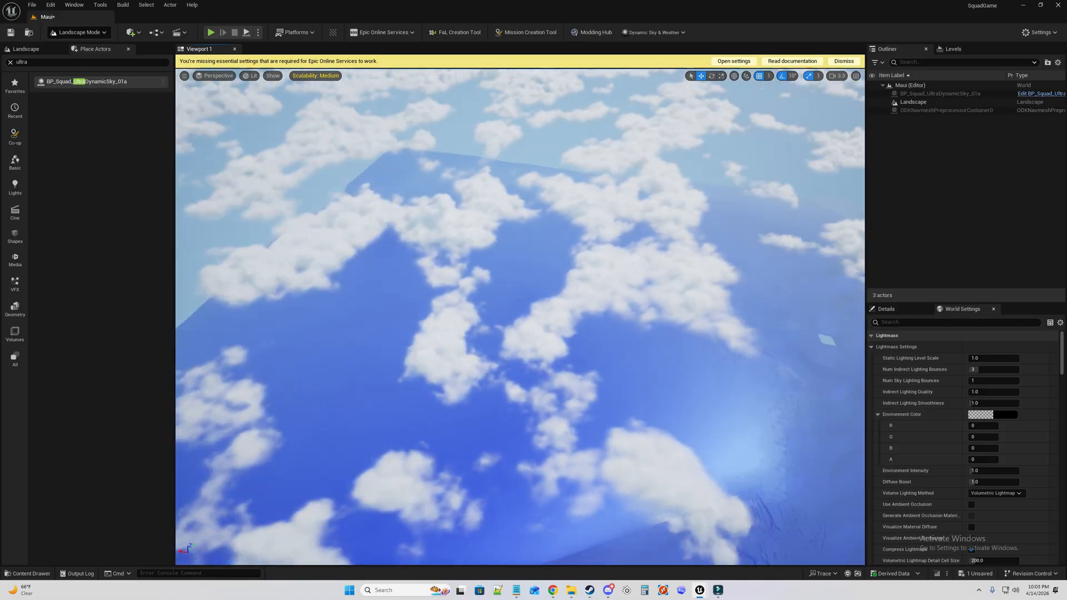
{"action": "right_click_drag", "start_coordinate": [622, 251], "coordinate": [613, 300]}
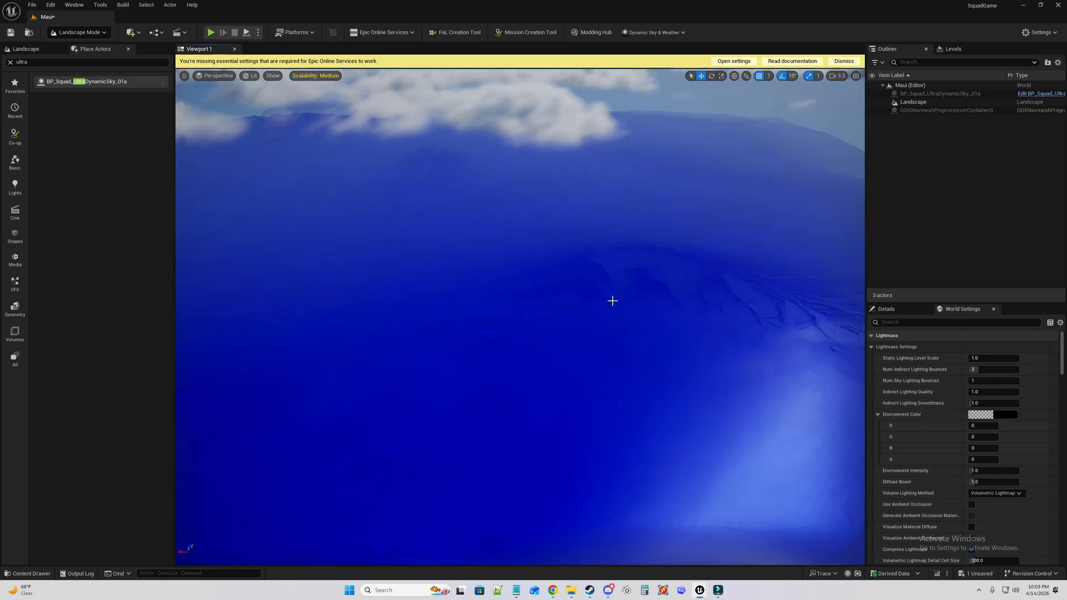
Search the placeable actors for "ocean" and place BP_Ocean in the level.
{"action": "left_click", "coordinate": [132, 63]}
{"action": "type", "text": "oce"}
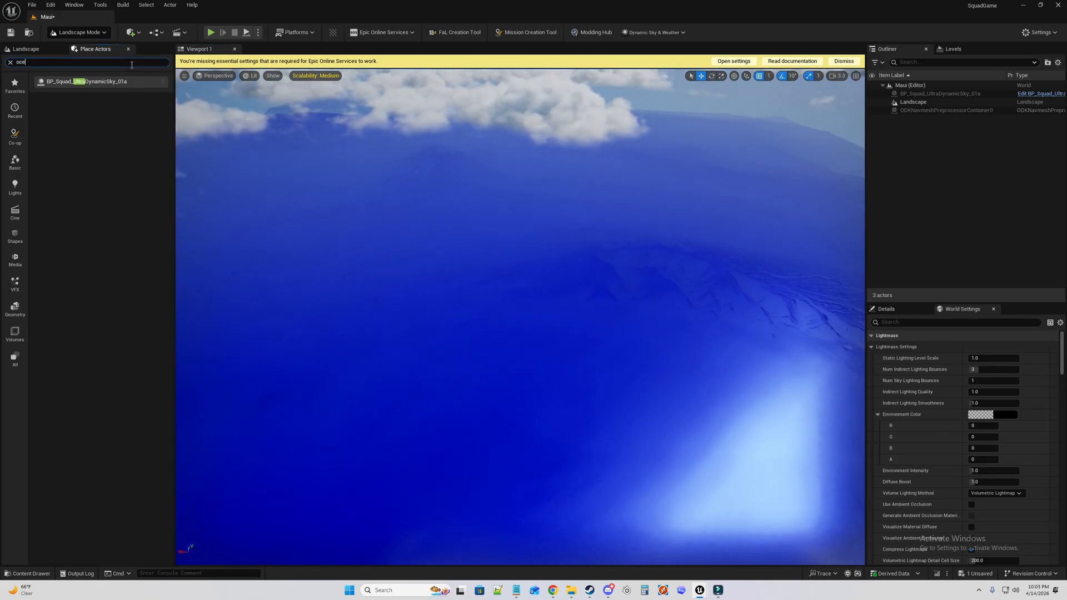
{"action": "type", "text": "an"}
{"action": "right_click_drag", "start_coordinate": [445, 267], "coordinate": [450, 204]}
{"action": "left_click_drag", "start_coordinate": [60, 84], "coordinate": [508, 392]}
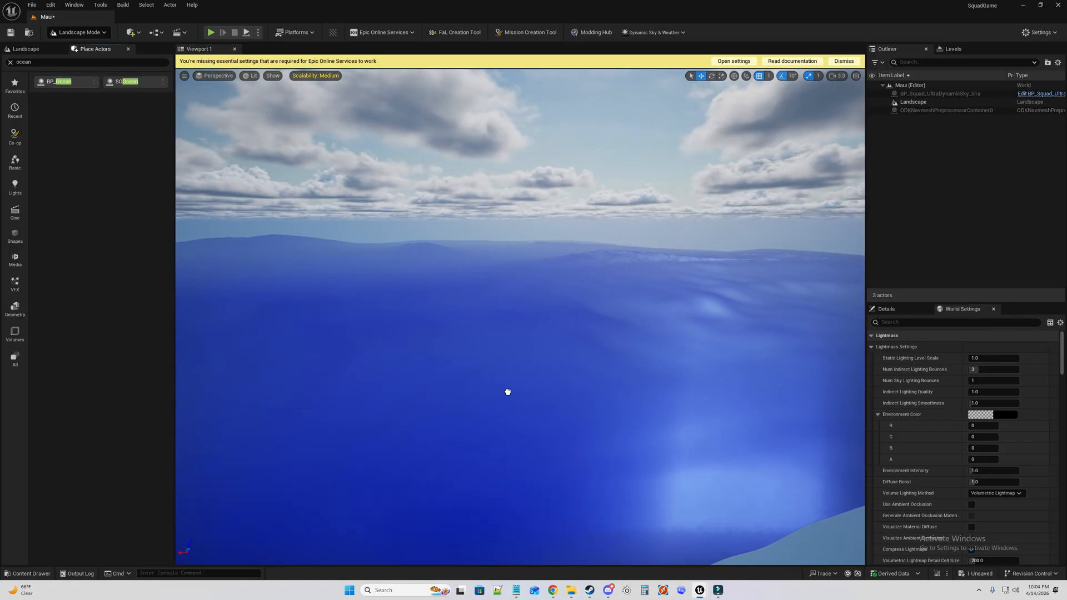
{"action": "left_click_drag", "start_coordinate": [671, 377], "coordinate": [671, 377]}
Examine the coastline where the ocean surface meets the landscape from several viewpoints.
{"action": "right_click_drag", "start_coordinate": [702, 365], "coordinate": [659, 374]}
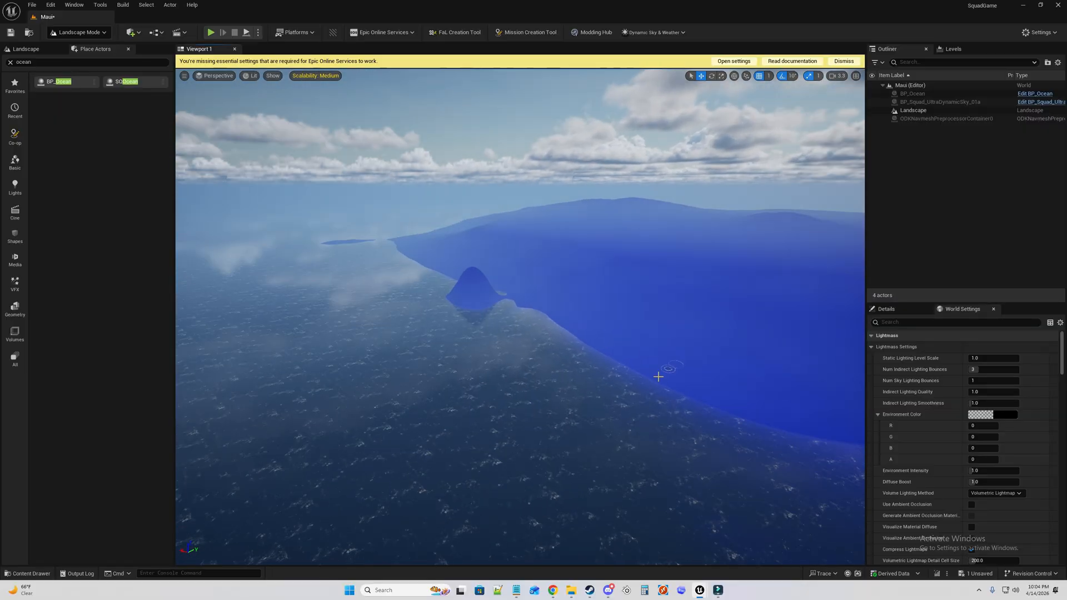
{"action": "right_click_drag", "start_coordinate": [563, 386], "coordinate": [778, 389]}
{"action": "right_click_drag", "start_coordinate": [556, 422], "coordinate": [522, 383]}
{"action": "key", "text": "w"}
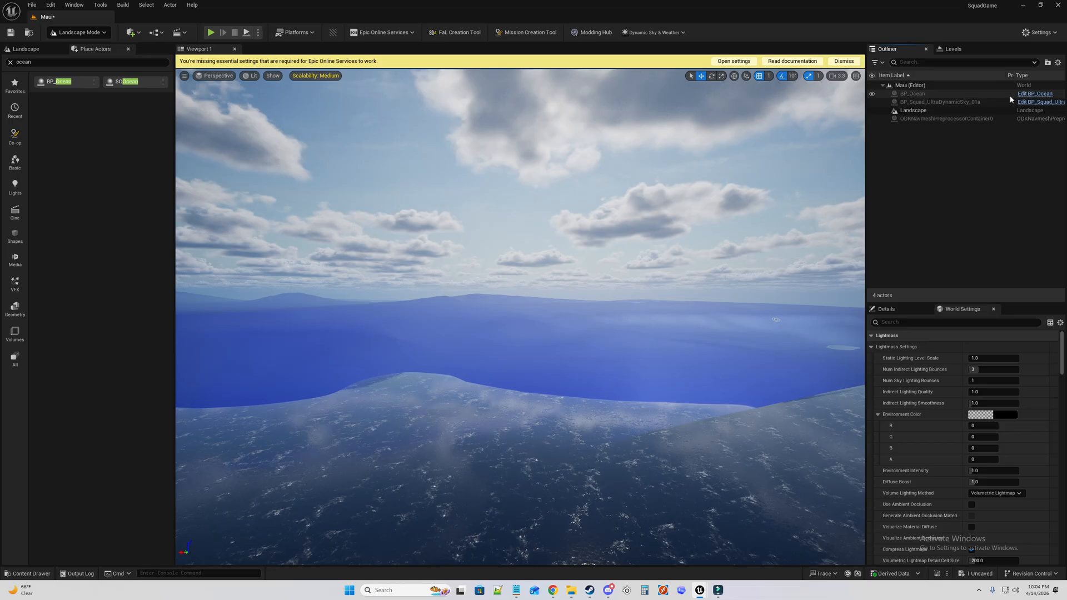
{"action": "left_click", "coordinate": [889, 310]}
{"action": "right_click_drag", "start_coordinate": [554, 487], "coordinate": [550, 508]}
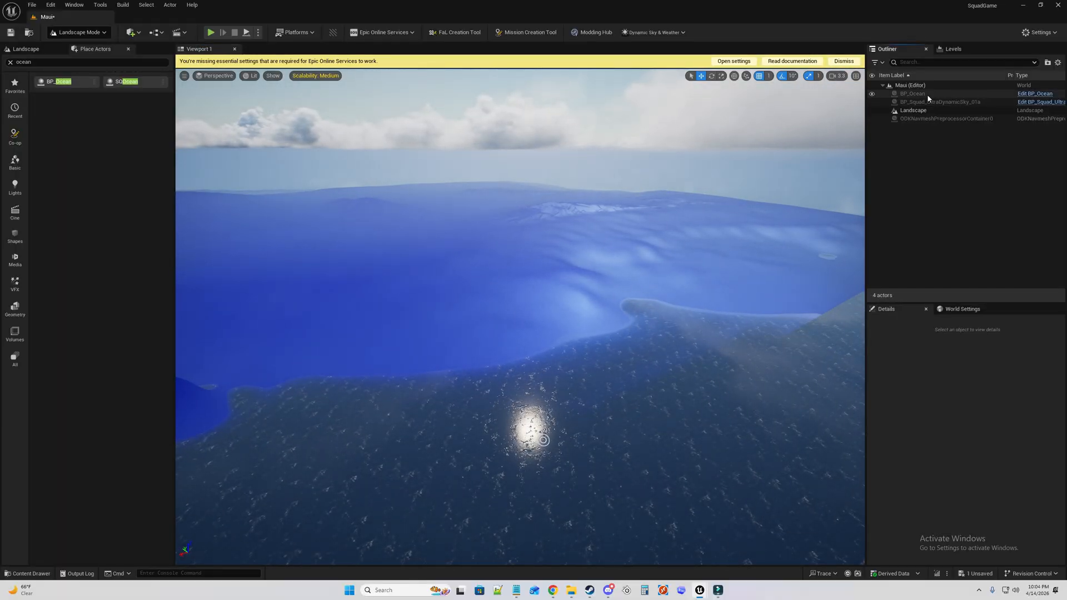
{"action": "right_click_drag", "start_coordinate": [668, 434], "coordinate": [667, 422]}
{"action": "right_click_drag", "start_coordinate": [459, 322], "coordinate": [426, 335]}
Select the Landscape actor and try a Z rotation of -75°.
{"action": "left_click", "coordinate": [943, 115]}
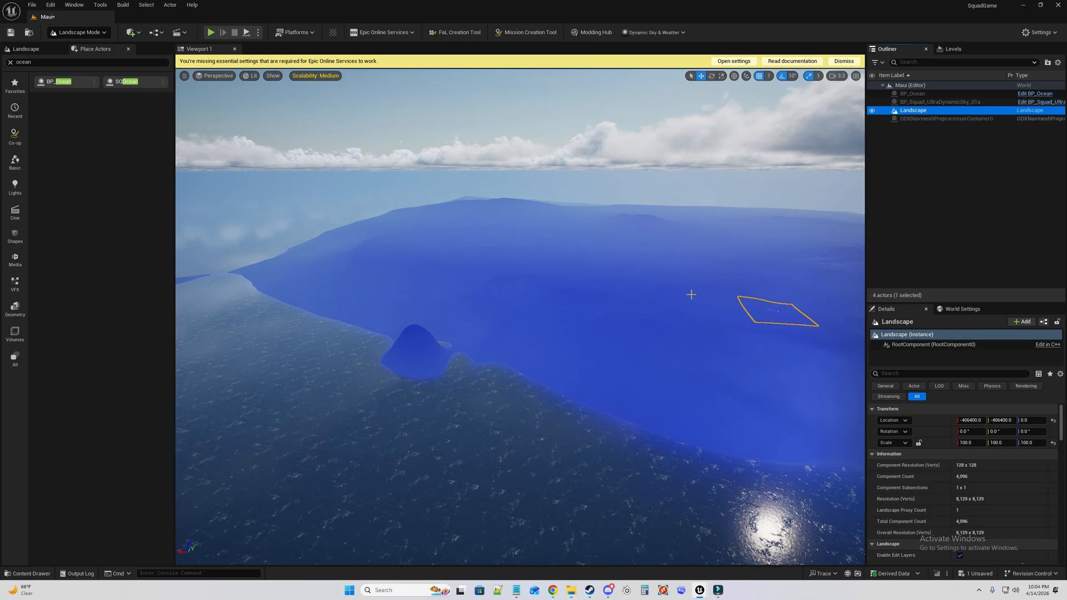
{"action": "right_click_drag", "start_coordinate": [691, 295], "coordinate": [666, 335]}
{"action": "right_click_drag", "start_coordinate": [553, 261], "coordinate": [536, 200]}
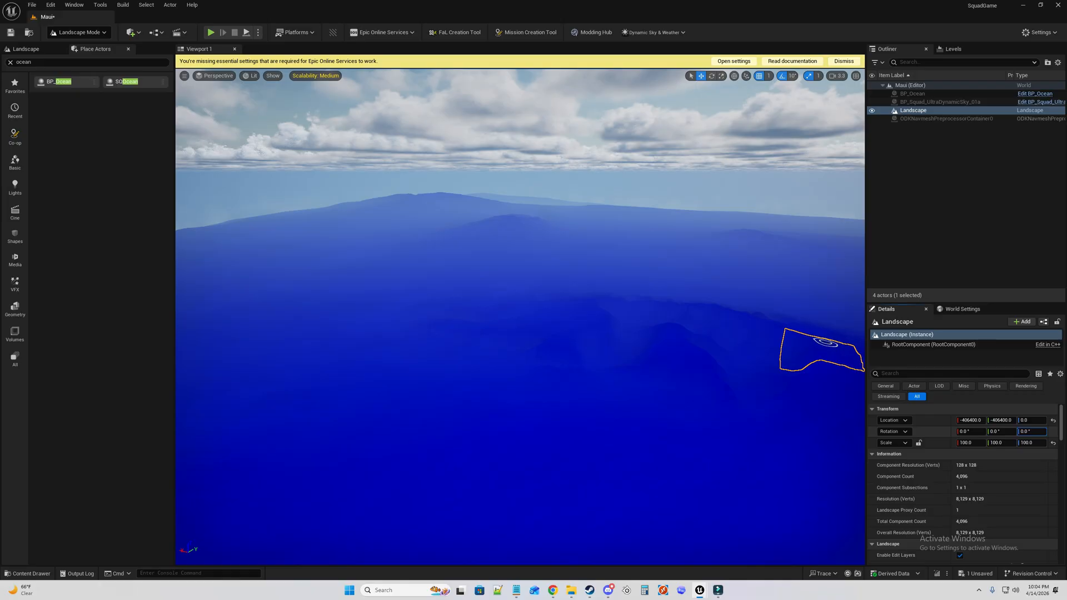
{"action": "key", "text": "super"}
{"action": "key", "text": "super"}
{"action": "left_click", "coordinate": [1040, 432]}
{"action": "type", "text": "-75"}
{"action": "key", "text": "Return"}
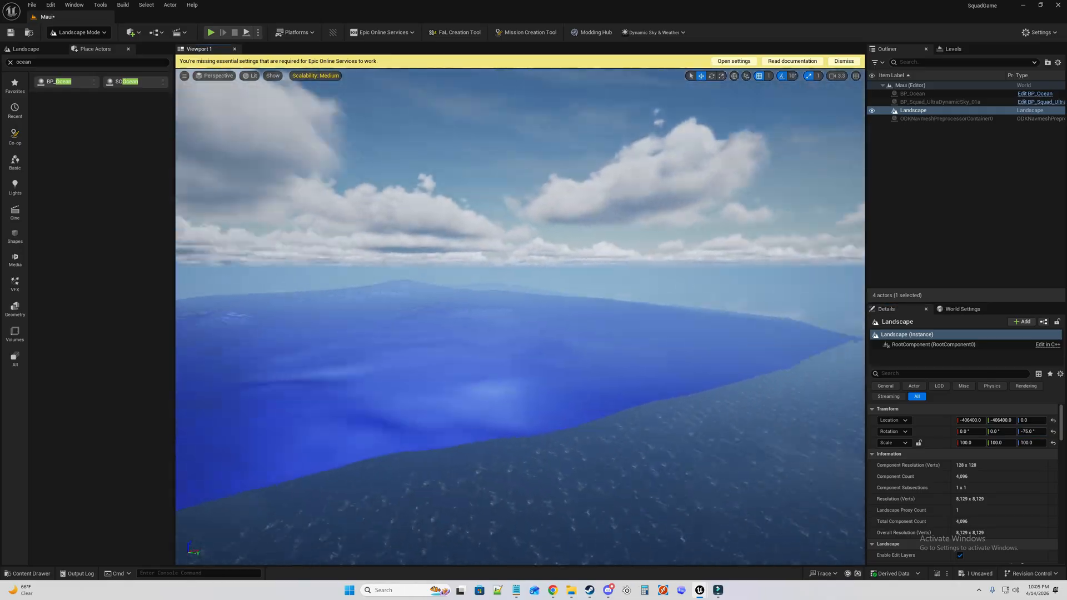
Set the Landscape actor's Z rotation back to 0.
{"action": "type", "text": "0"}
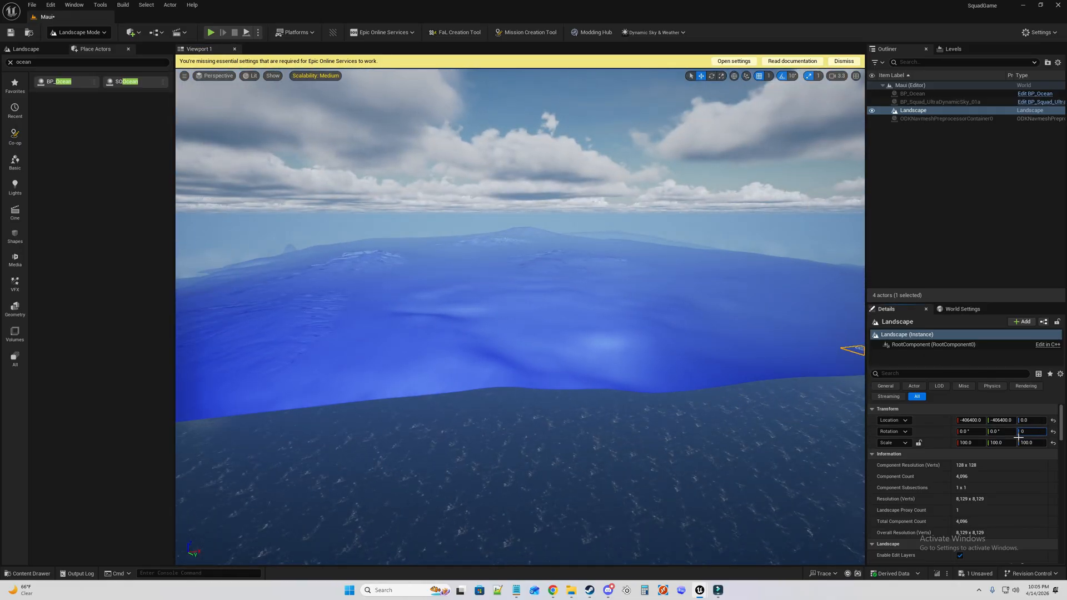
{"action": "right_click", "coordinate": [690, 394]}
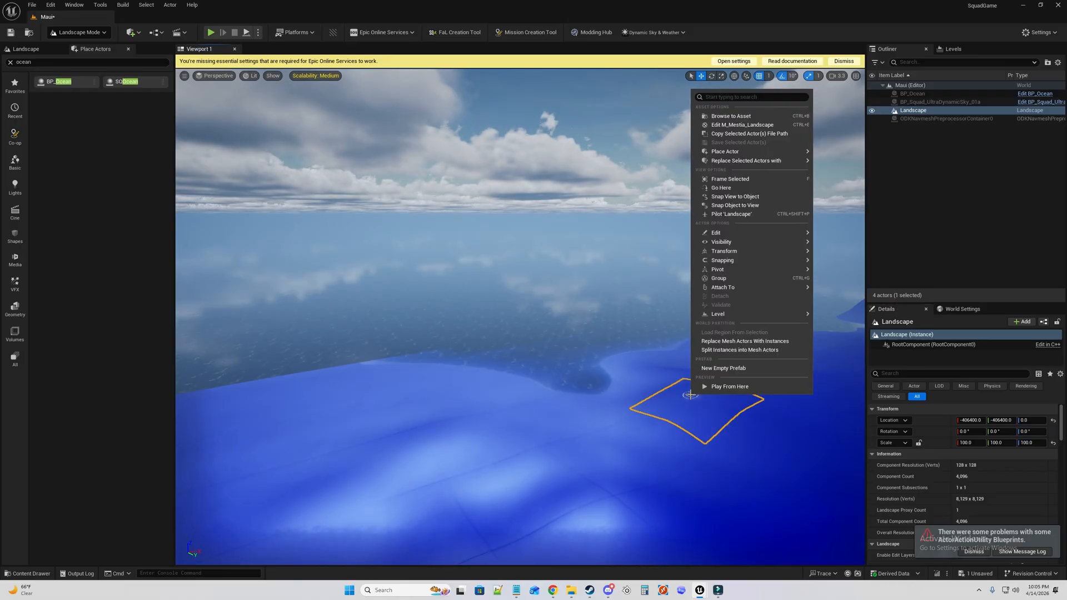
Reset the Landscape actor's X and Y location to 0.
{"action": "left_click", "coordinate": [631, 323]}
{"action": "right_click", "coordinate": [863, 411]}
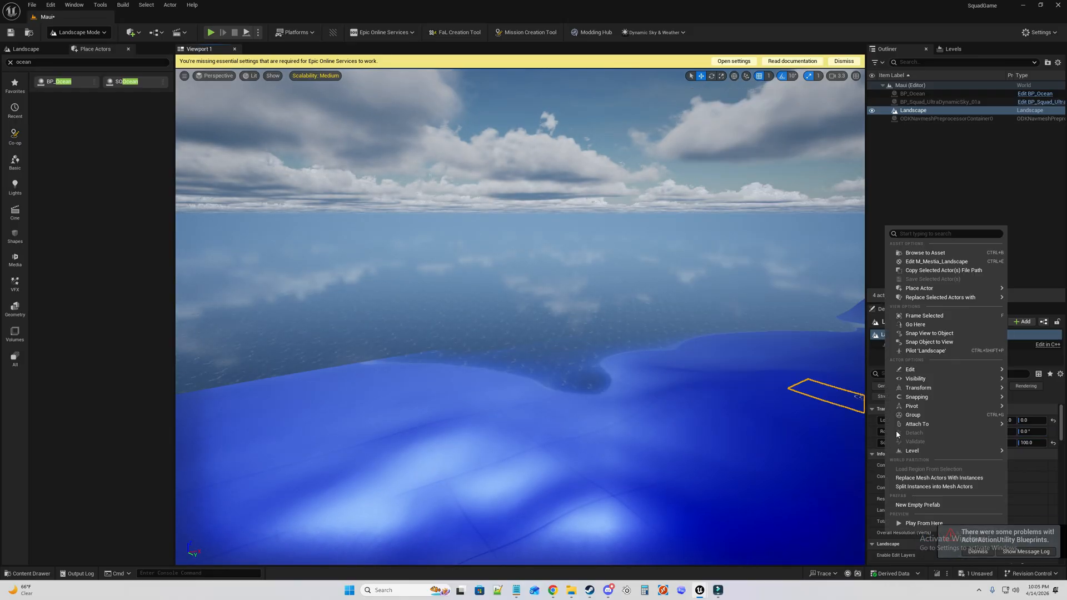
{"action": "left_click", "coordinate": [990, 554]}
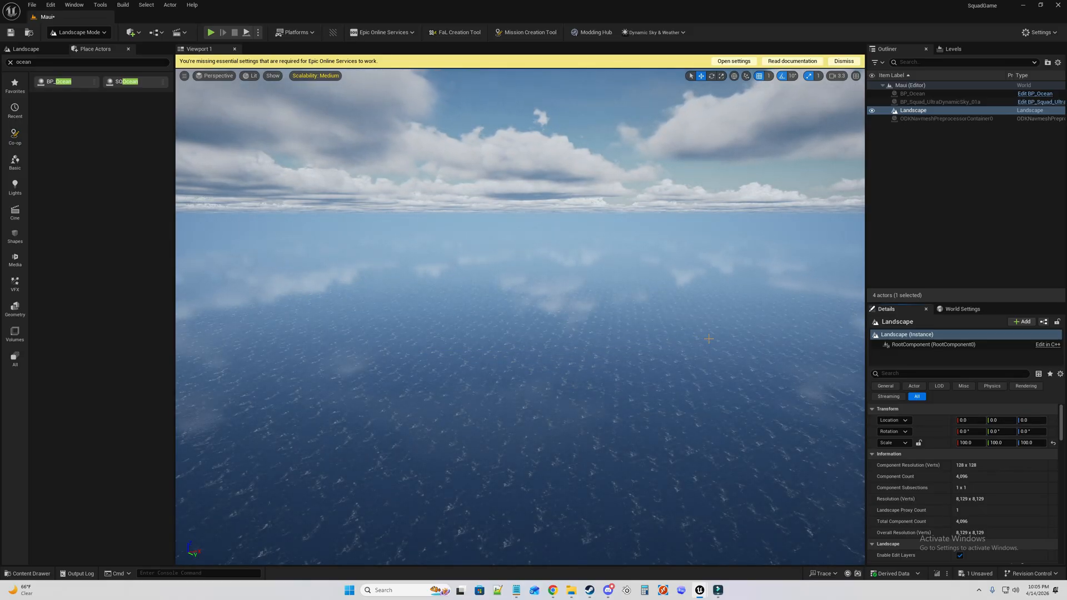
Try lowering the Landscape actor to a Z location of -500.
{"action": "mouse_move", "coordinate": [709, 339]}
{"action": "right_mouse_down"}
{"action": "mouse_move", "coordinate": [889, 294]}
{"action": "mouse_move", "coordinate": [845, 285]}
{"action": "mouse_move", "coordinate": [795, 301]}
{"action": "mouse_move", "coordinate": [789, 380]}
{"action": "mouse_move", "coordinate": [834, 419]}
{"action": "mouse_move", "coordinate": [823, 397]}
{"action": "mouse_move", "coordinate": [748, 353]}
{"action": "mouse_move", "coordinate": [734, 311]}
{"action": "mouse_move", "coordinate": [715, 361]}
{"action": "mouse_move", "coordinate": [739, 339]}
{"action": "right_mouse_up"}
{"action": "key", "text": "w"}
{"action": "left_click", "coordinate": [1033, 420]}
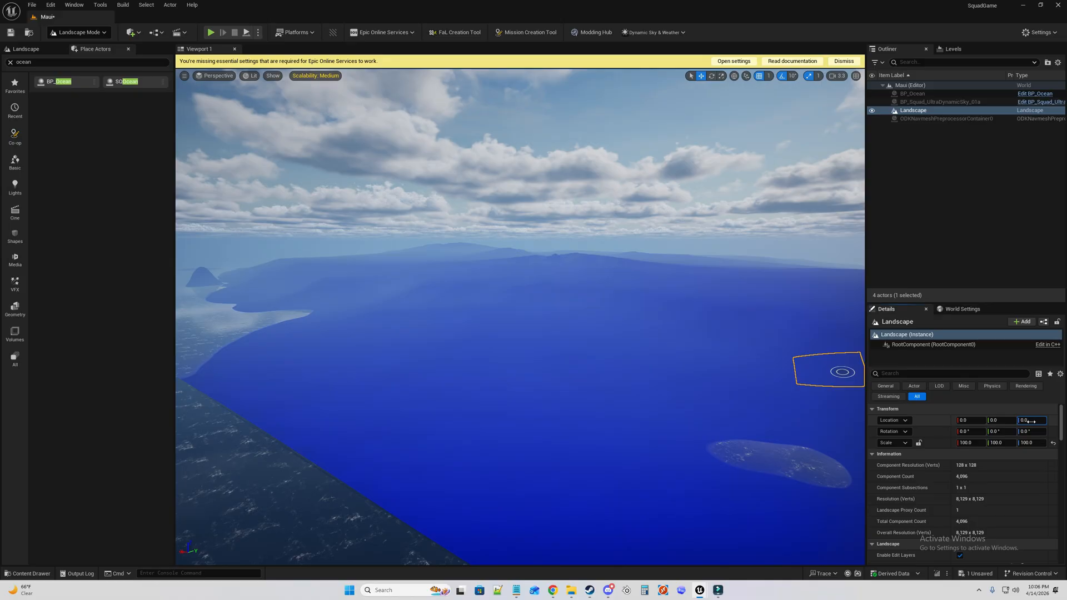
{"action": "left_click_drag", "start_coordinate": [1031, 422], "coordinate": [1037, 424]}
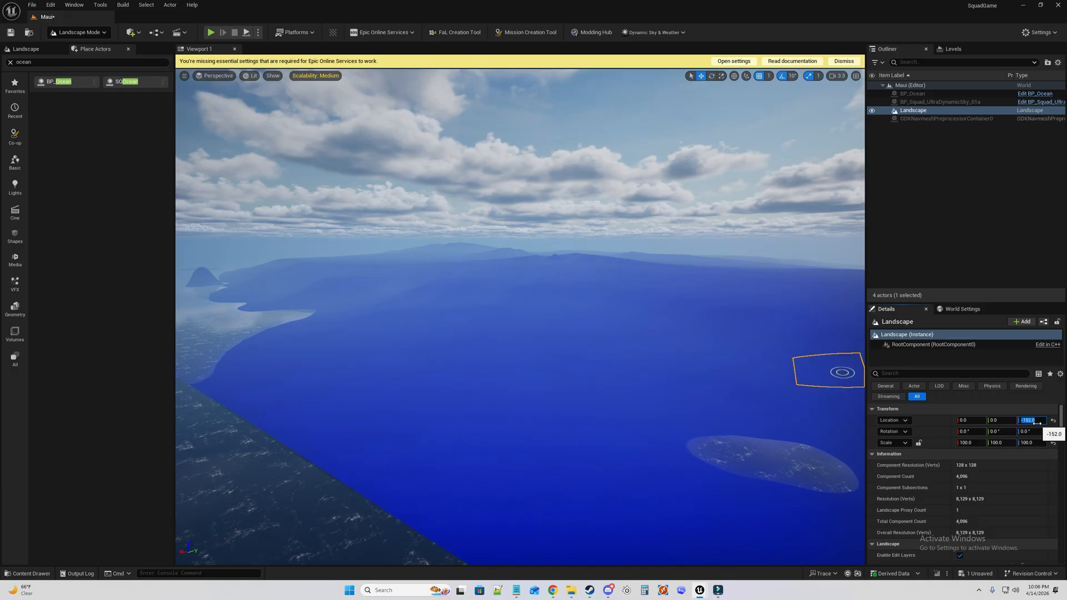
{"action": "type", "text": "-5"}
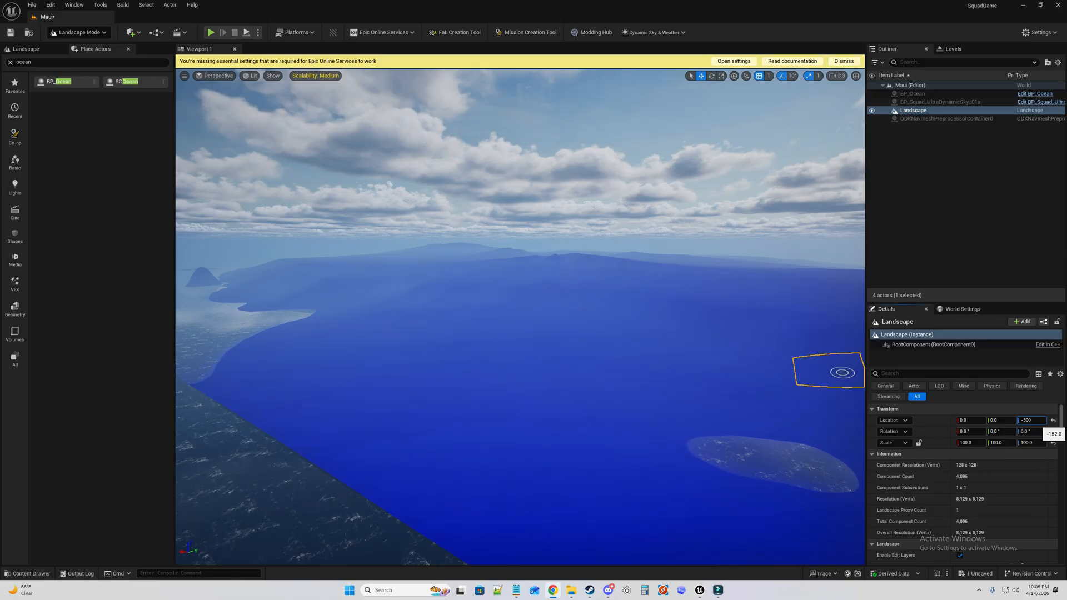
Switch to the Manticorp heightmap generator in the browser, examine Maui and its neighbouring islands on the map, and return to the Unreal Editor.
{"action": "left_click", "coordinate": [553, 591]}
{"action": "scroll", "coordinate": [538, 298], "scroll_direction": "up", "scroll_amount": 2}
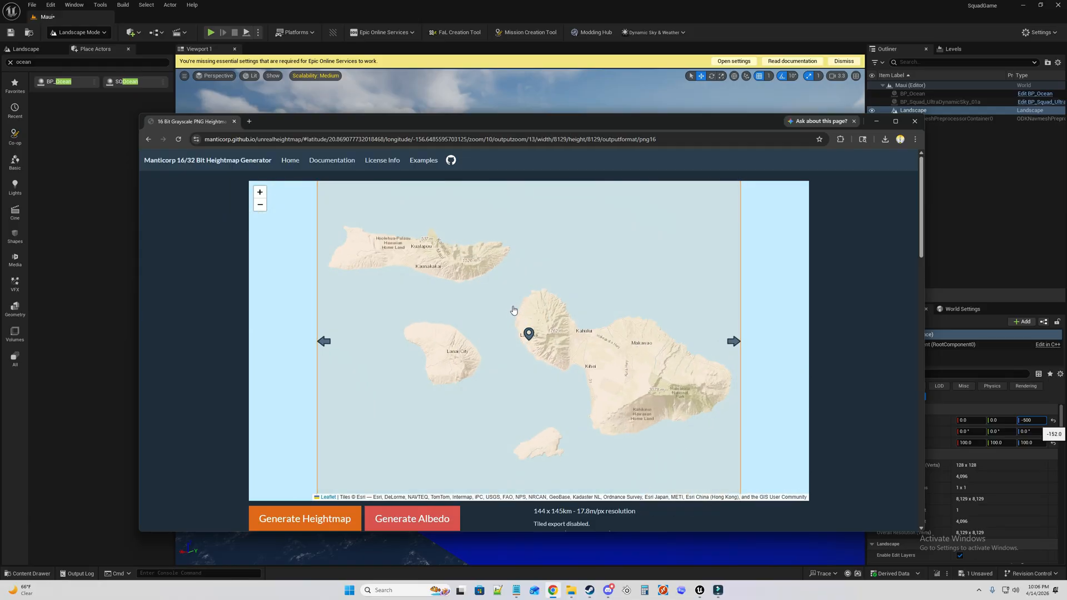
{"action": "scroll", "coordinate": [524, 313], "scroll_direction": "down", "scroll_amount": 2}
{"action": "scroll", "coordinate": [522, 322], "scroll_direction": "up", "scroll_amount": 2}
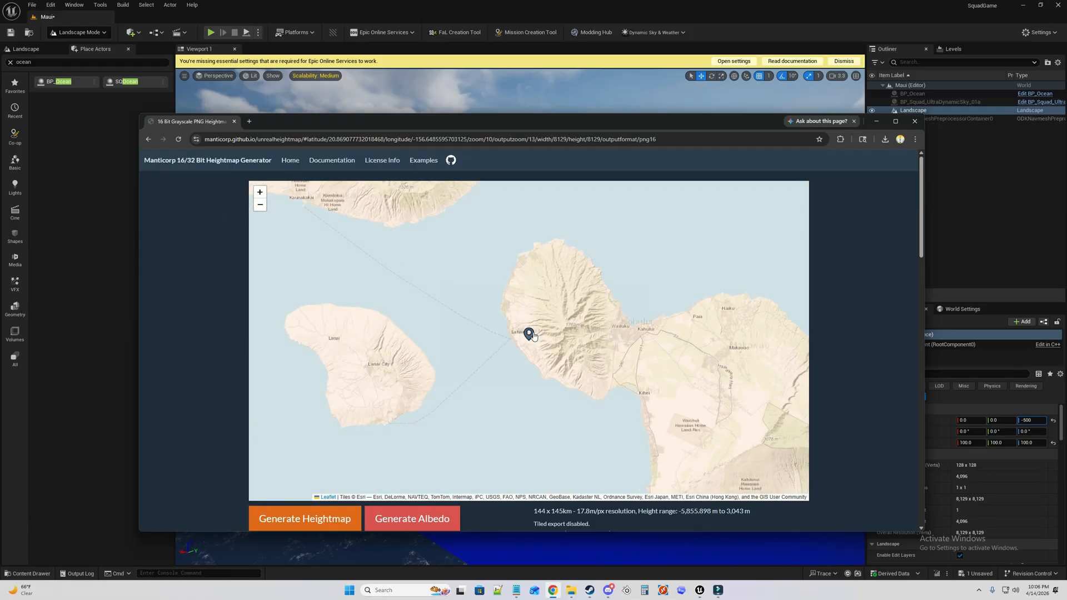
{"action": "right_click", "coordinate": [538, 359]}
{"action": "left_click", "coordinate": [573, 282]}
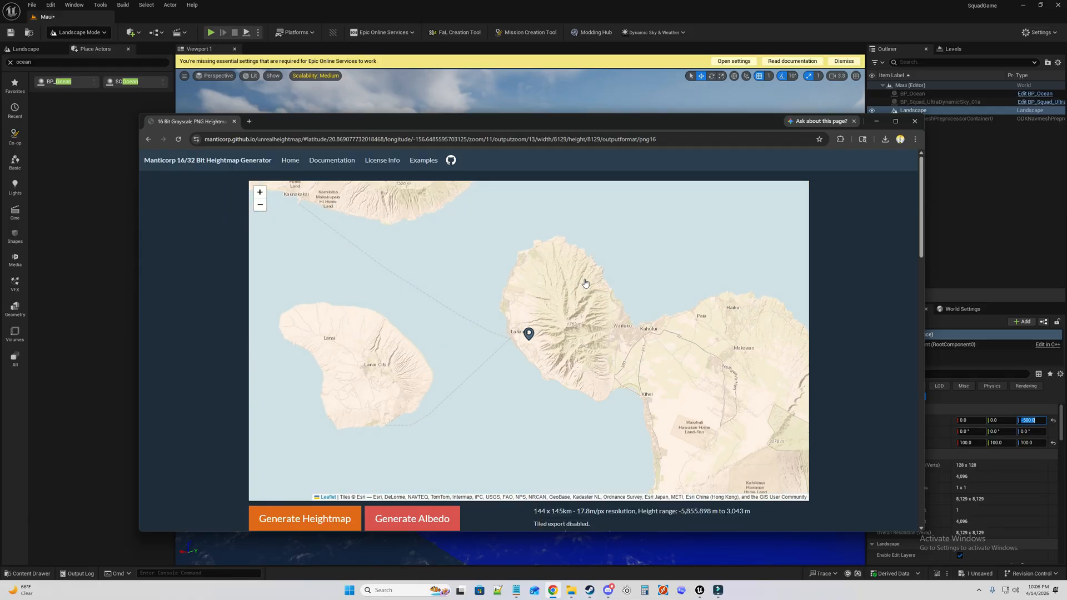
{"action": "middle_click", "coordinate": [661, 294]}
{"action": "left_click_drag", "start_coordinate": [714, 231], "coordinate": [695, 248]}
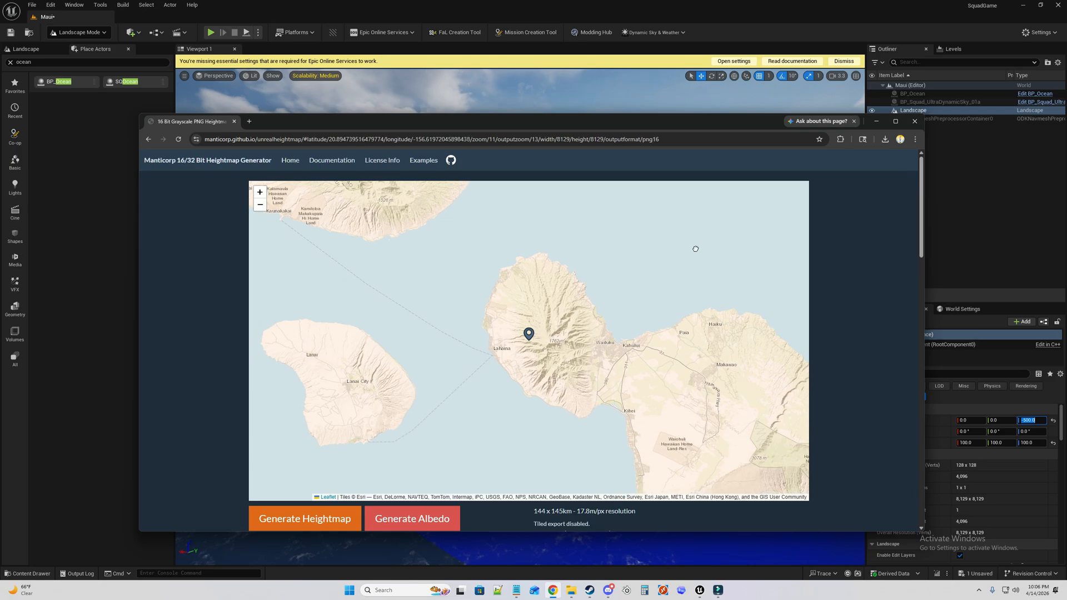
{"action": "scroll", "coordinate": [673, 276], "scroll_direction": "down", "scroll_amount": 1}
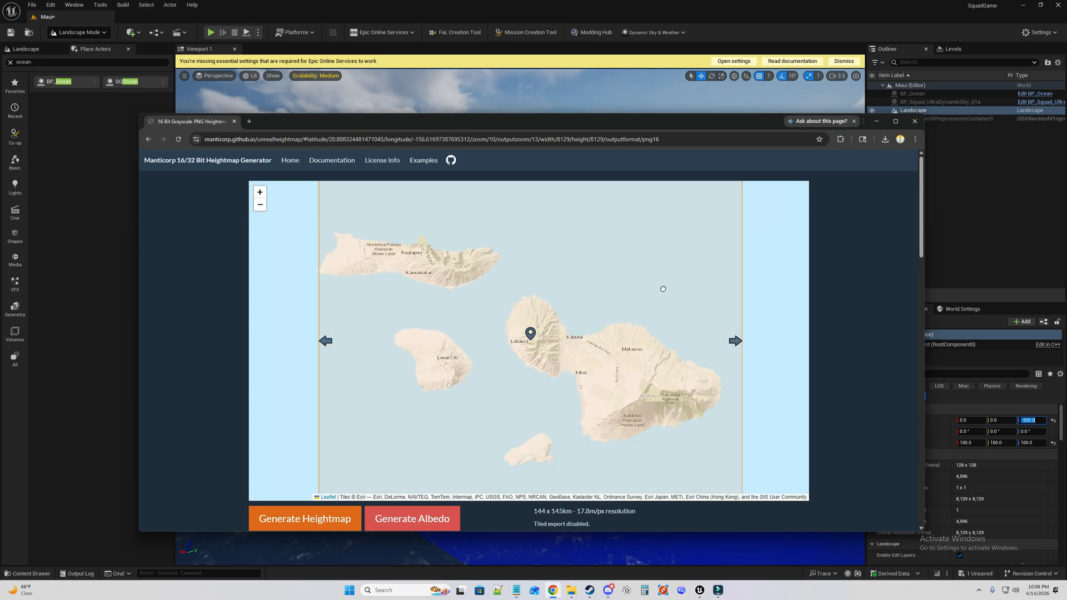
{"action": "left_click_drag", "start_coordinate": [662, 295], "coordinate": [674, 288]}
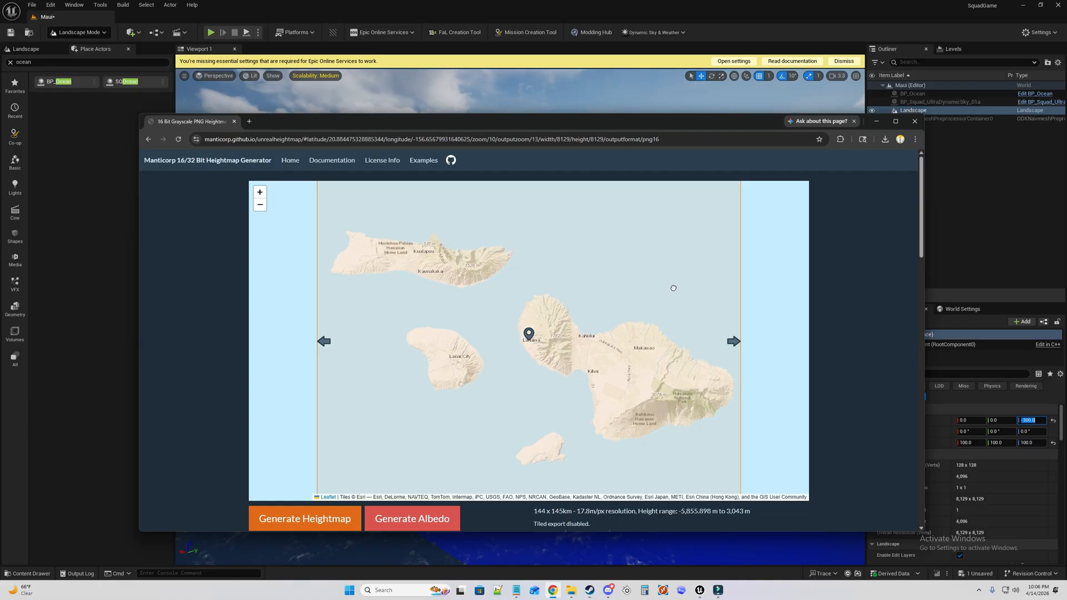
{"action": "left_click", "coordinate": [877, 121]}
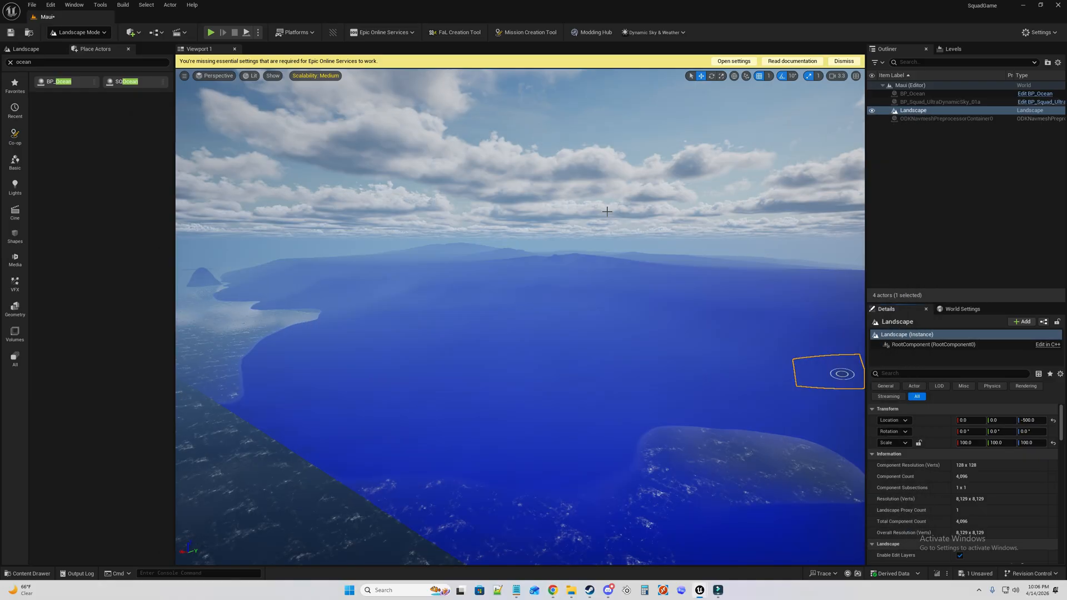
Set the Landscape actor's Z location to -1000 and clear the selection.
{"action": "mouse_move", "coordinate": [842, 374]}
{"action": "right_mouse_down"}
{"action": "mouse_move", "coordinate": [900, 344]}
{"action": "mouse_move", "coordinate": [867, 328]}
{"action": "mouse_move", "coordinate": [762, 336]}
{"action": "mouse_move", "coordinate": [783, 346]}
{"action": "mouse_move", "coordinate": [723, 385]}
{"action": "mouse_move", "coordinate": [817, 294]}
{"action": "mouse_move", "coordinate": [850, 329]}
{"action": "mouse_move", "coordinate": [878, 433]}
{"action": "mouse_move", "coordinate": [892, 362]}
{"action": "mouse_move", "coordinate": [839, 367]}
{"action": "mouse_move", "coordinate": [913, 336]}
{"action": "mouse_move", "coordinate": [889, 337]}
{"action": "mouse_move", "coordinate": [829, 391]}
{"action": "mouse_move", "coordinate": [815, 364]}
{"action": "mouse_move", "coordinate": [842, 337]}
{"action": "mouse_move", "coordinate": [876, 328]}
{"action": "mouse_move", "coordinate": [745, 363]}
{"action": "mouse_move", "coordinate": [813, 387]}
{"action": "mouse_move", "coordinate": [806, 418]}
{"action": "mouse_move", "coordinate": [810, 365]}
{"action": "mouse_move", "coordinate": [836, 304]}
{"action": "mouse_move", "coordinate": [820, 369]}
{"action": "mouse_move", "coordinate": [801, 368]}
{"action": "right_mouse_up"}
{"action": "key", "text": "w"}
{"action": "key", "text": "w"}
{"action": "right_click_drag", "start_coordinate": [701, 295], "coordinate": [729, 302]}
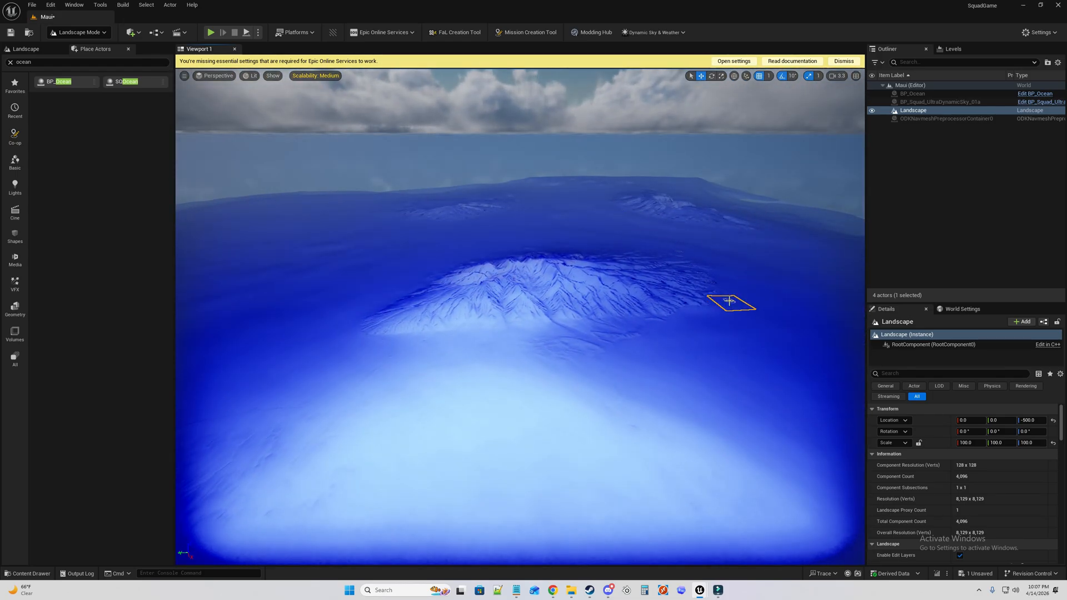
{"action": "left_click", "coordinate": [911, 111]}
{"action": "left_click", "coordinate": [1037, 420]}
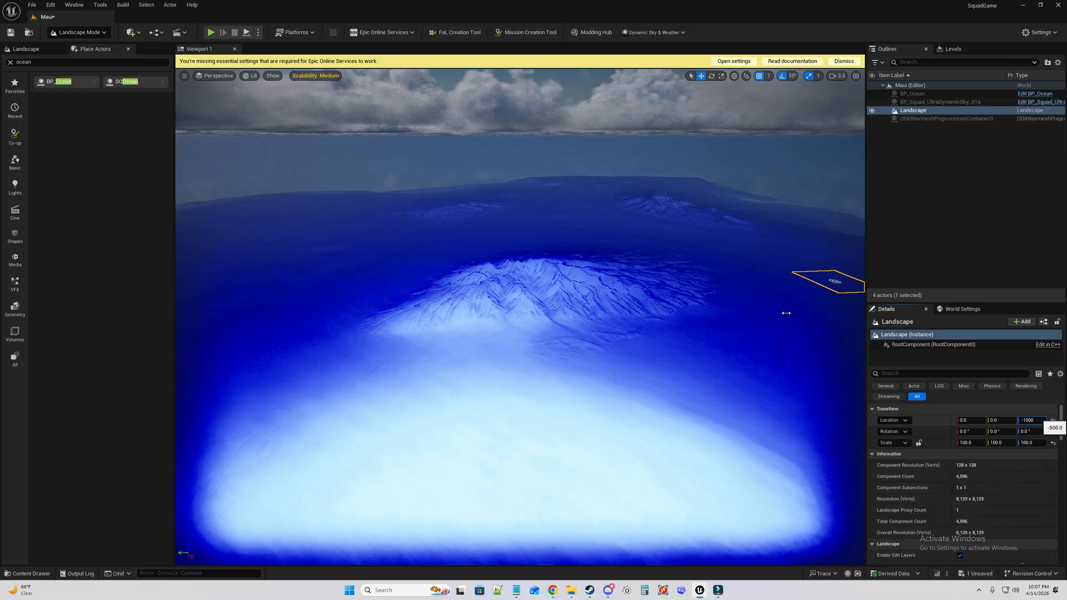
{"action": "key", "text": "Return"}
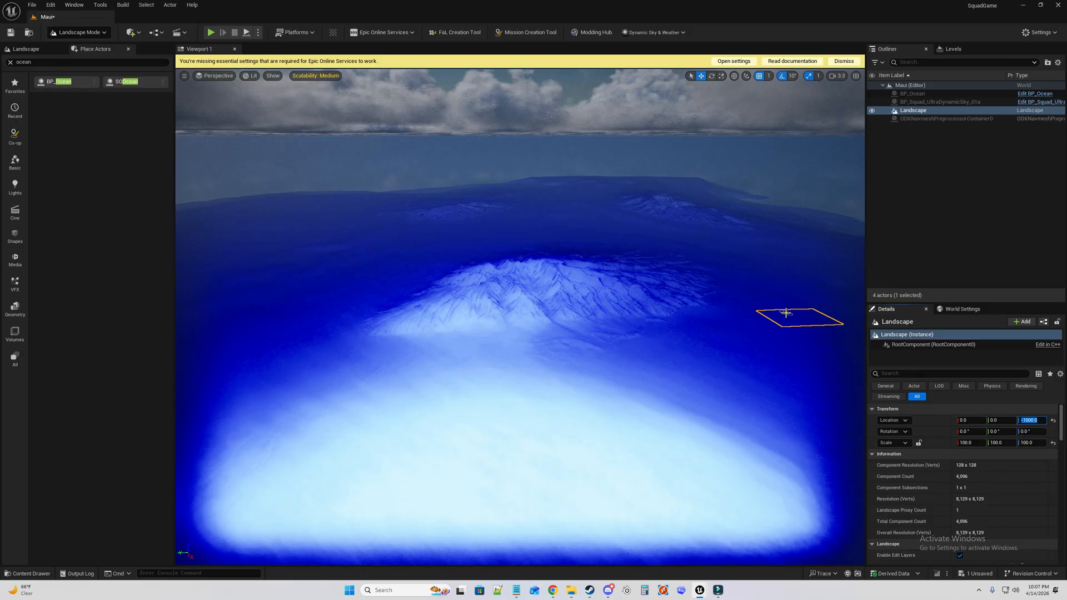
{"action": "right_click_drag", "start_coordinate": [634, 242], "coordinate": [534, 362]}
{"action": "key", "text": "Escape"}
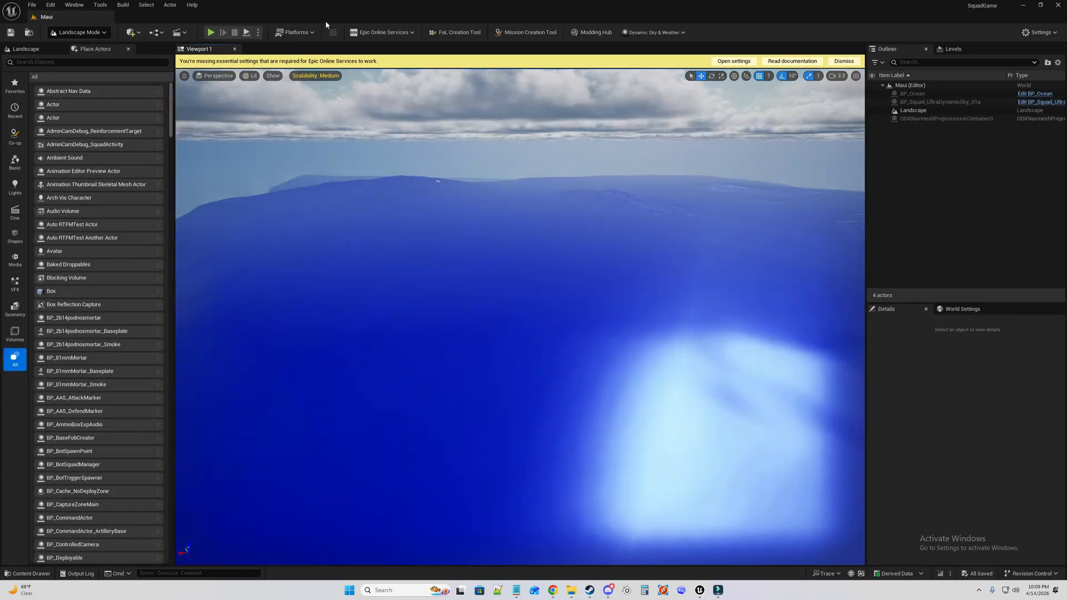
Save the Maui level and search the placeable actors for "pcg".
{"action": "right_click_drag", "start_coordinate": [355, 184], "coordinate": [417, 237]}
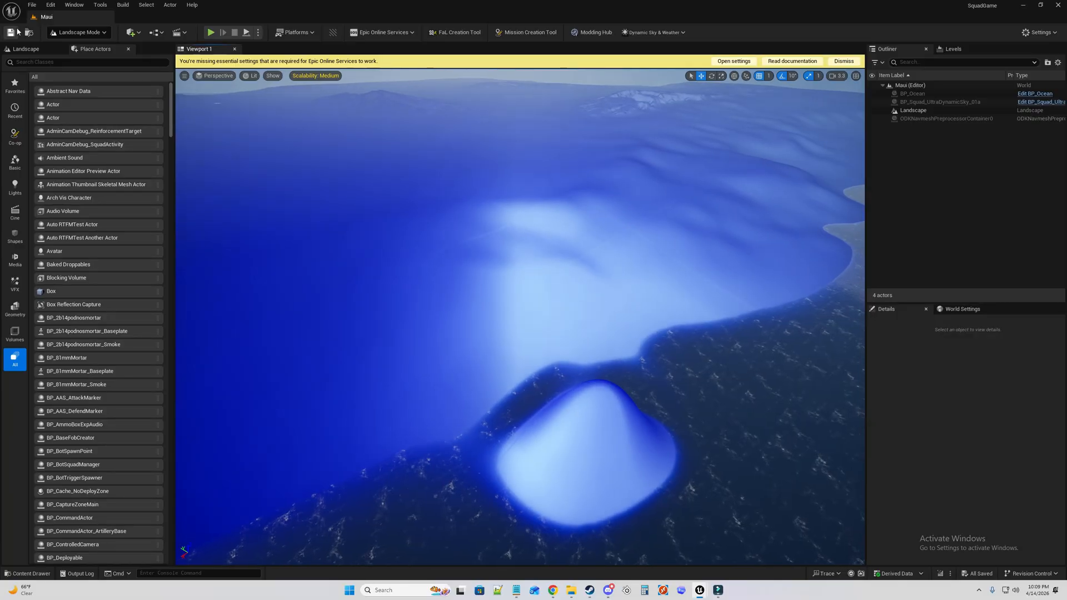
{"action": "left_click", "coordinate": [17, 32]}
{"action": "left_click", "coordinate": [91, 62]}
{"action": "type", "text": "pcg"}
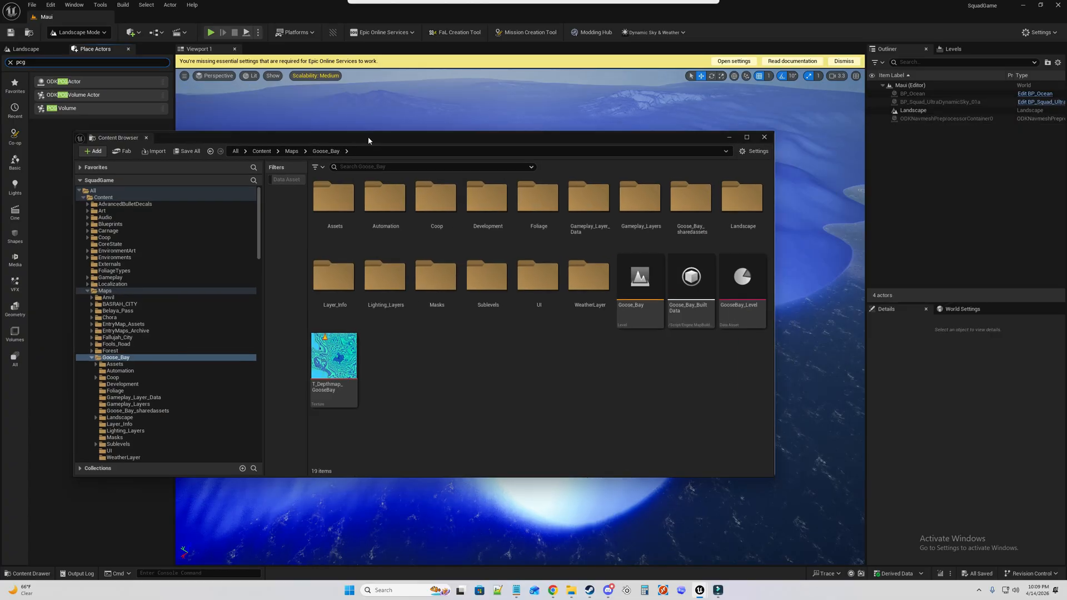
Browse to the BASRAH_CITY folder under Maps, inspect its BasrahHeightmap texture, and close the texture editor.
{"action": "left_click_drag", "start_coordinate": [368, 137], "coordinate": [444, 118]}
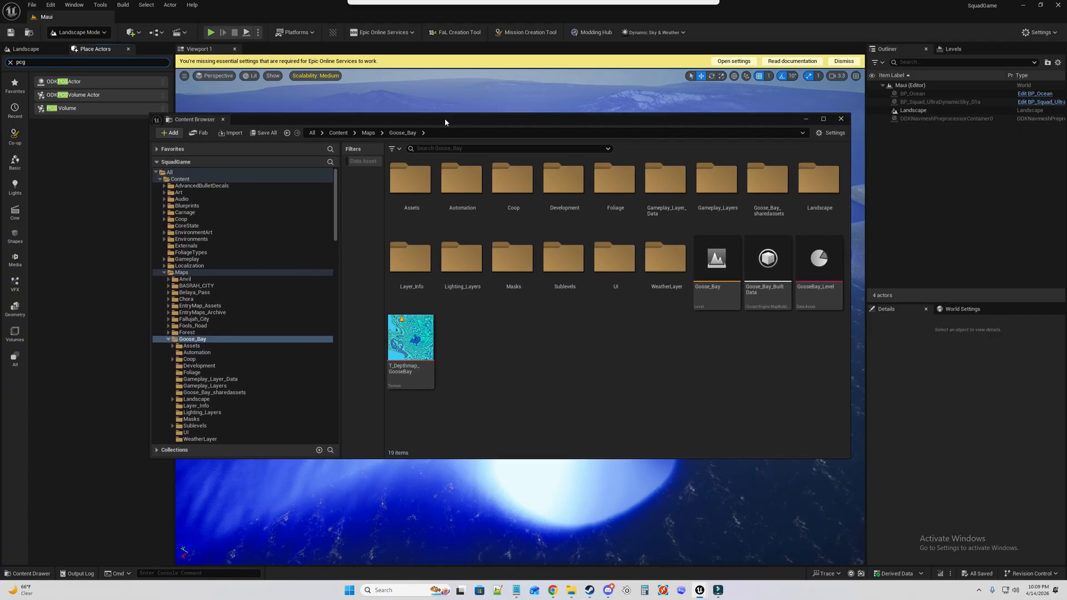
{"action": "left_click", "coordinate": [367, 134]}
{"action": "double_click", "coordinate": [478, 180]}
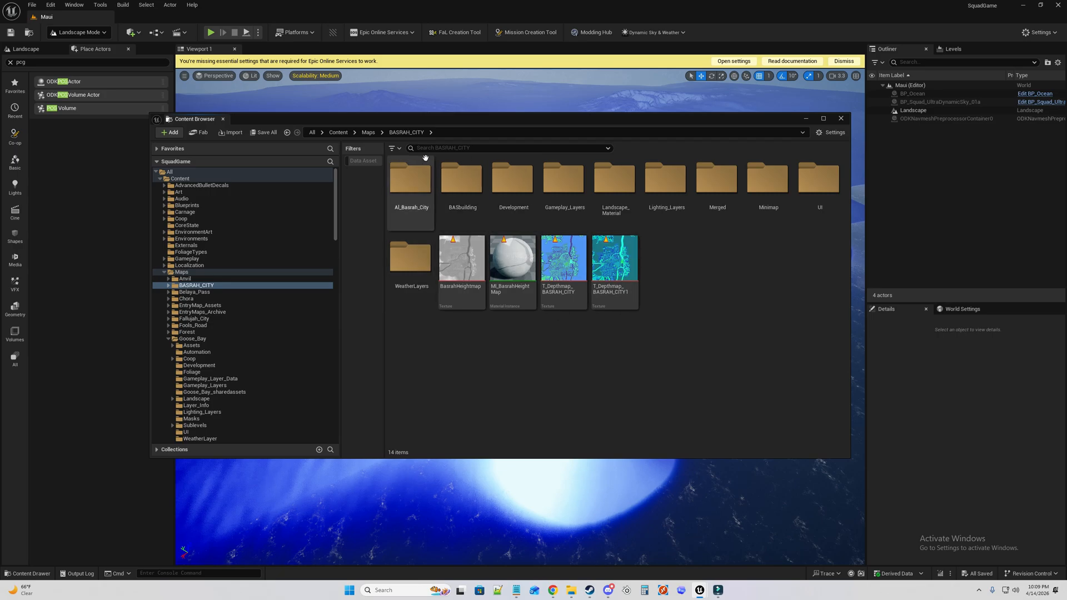
{"action": "left_click", "coordinate": [368, 132]}
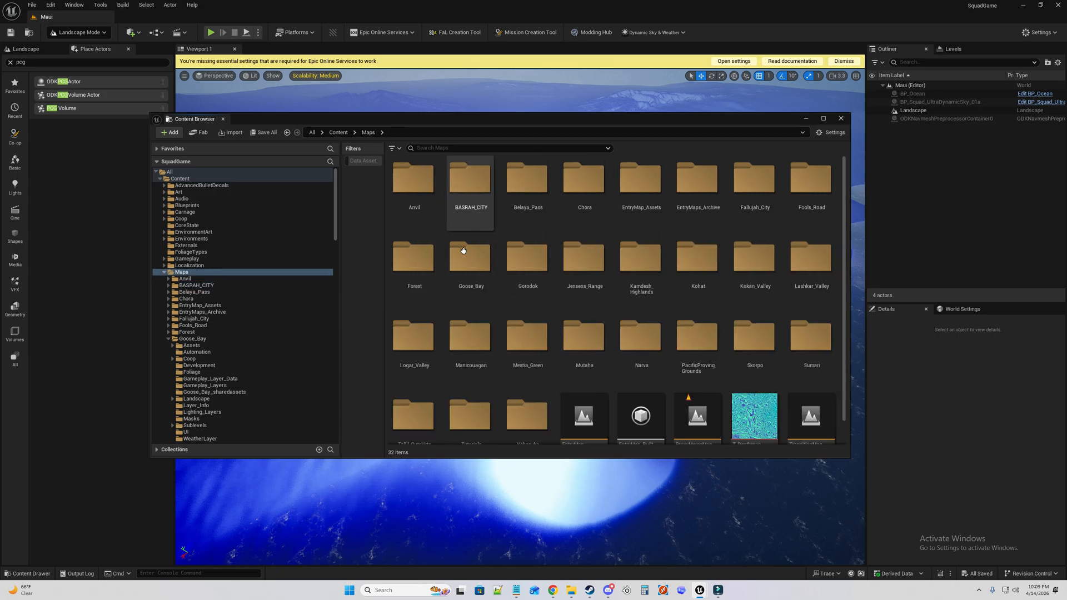
{"action": "double_click", "coordinate": [477, 181]}
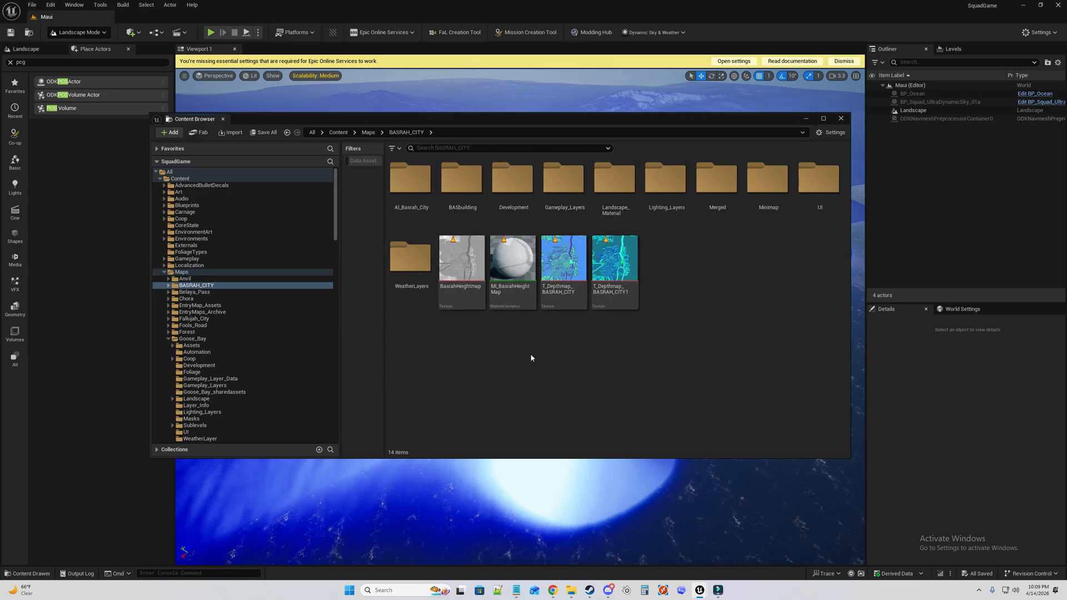
{"action": "double_click", "coordinate": [467, 254]}
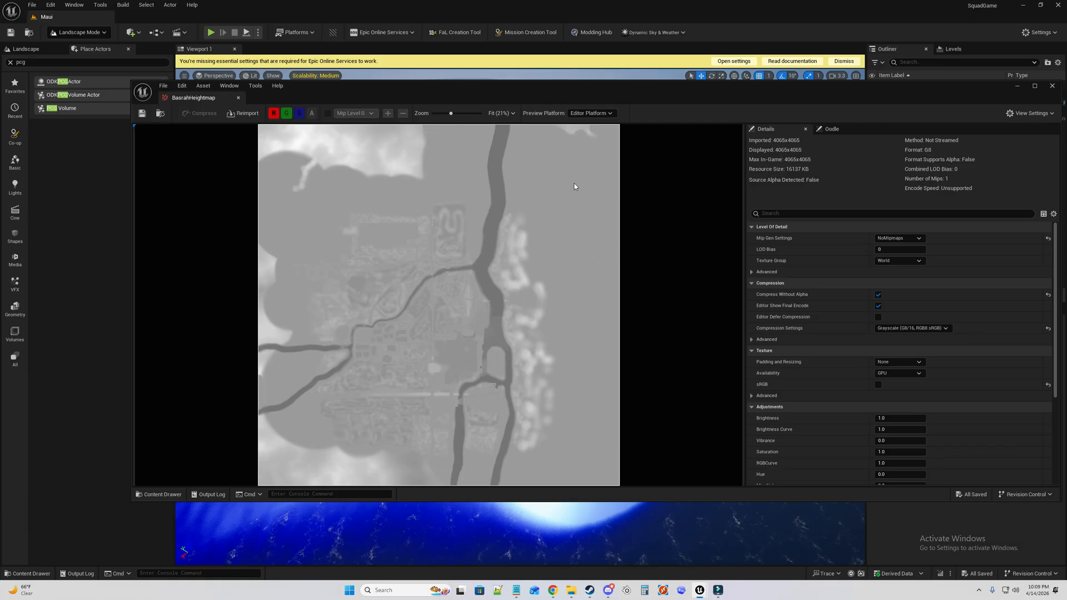
{"action": "left_click", "coordinate": [239, 98]}
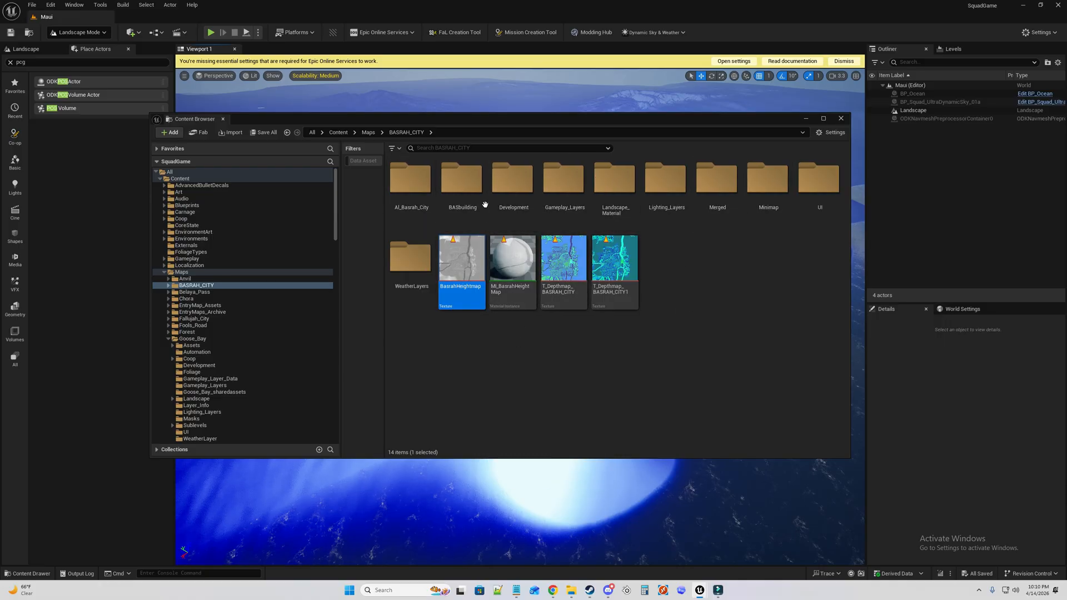
Look through the Al_Basrah_City, BASbuilding and Development subfolders of BASRAH_CITY.
{"action": "double_click", "coordinate": [410, 179]}
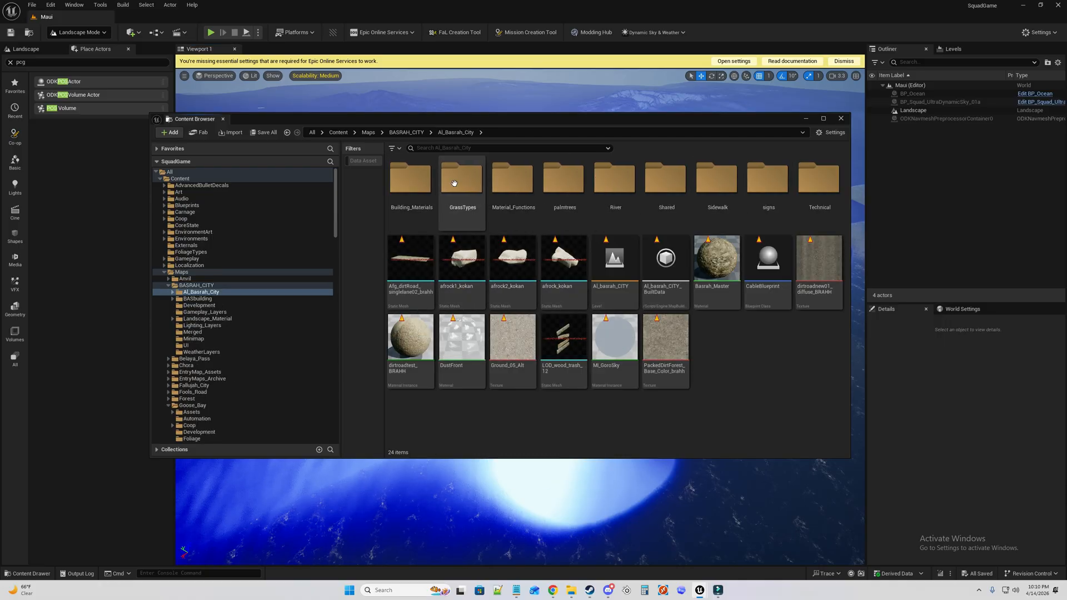
{"action": "left_click", "coordinate": [413, 133]}
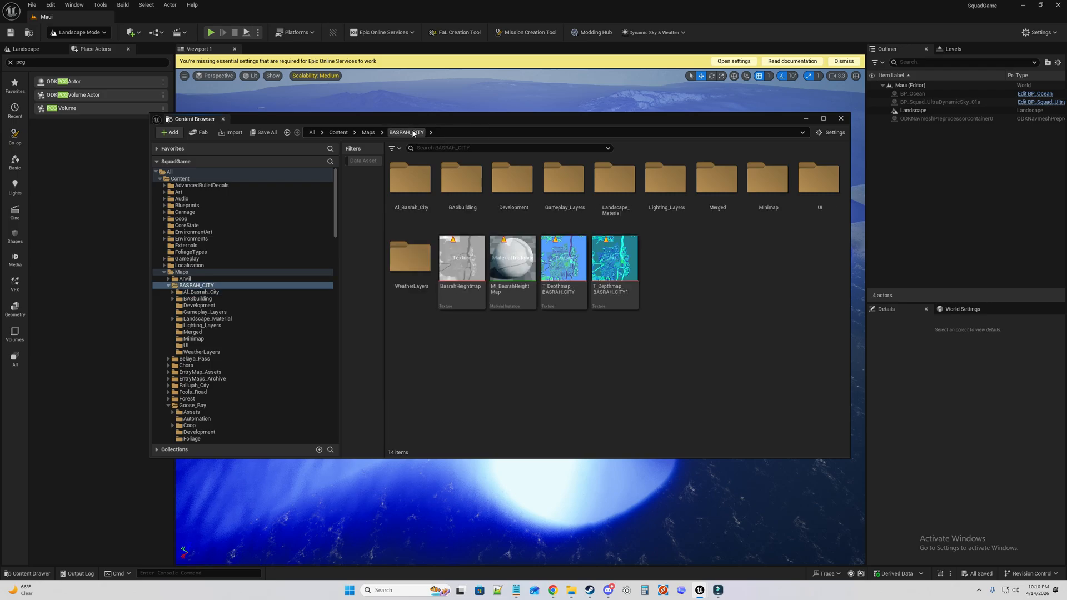
{"action": "double_click", "coordinate": [465, 179]}
{"action": "left_click", "coordinate": [494, 134]}
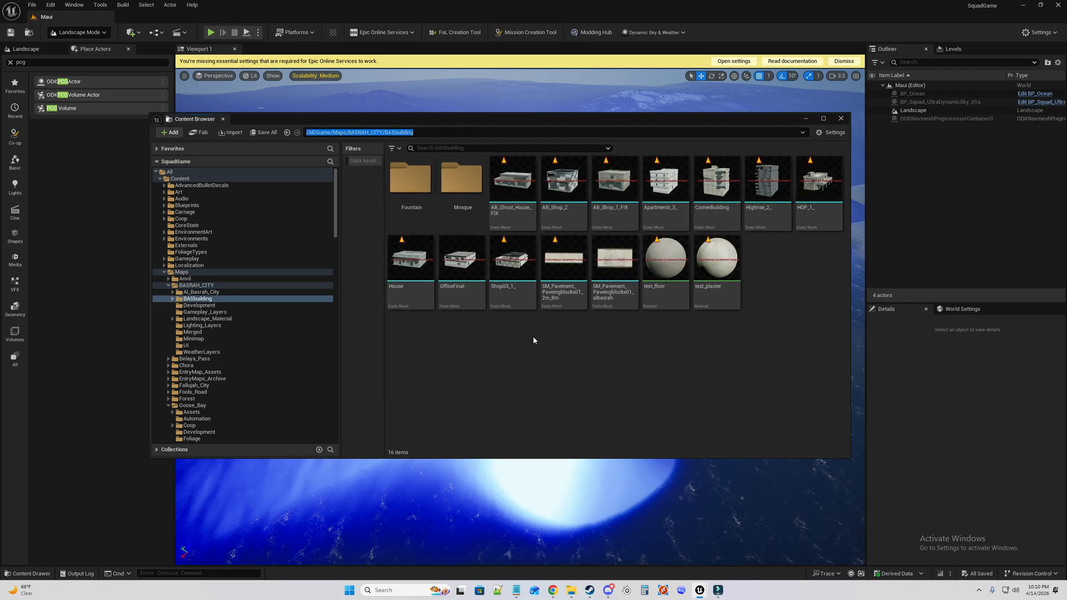
{"action": "left_click", "coordinate": [409, 133]}
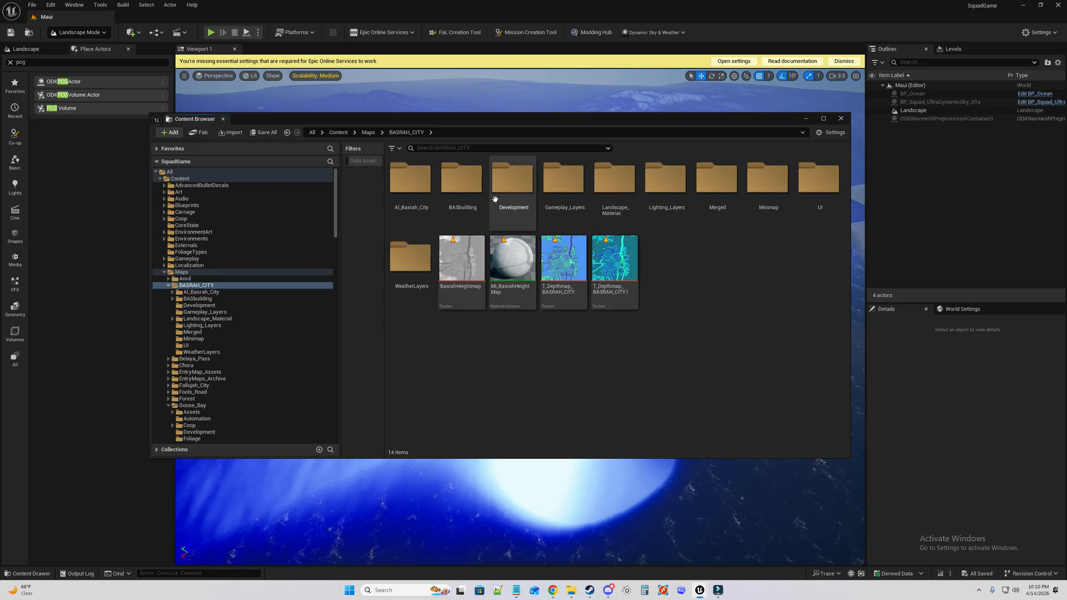
{"action": "double_click", "coordinate": [496, 199]}
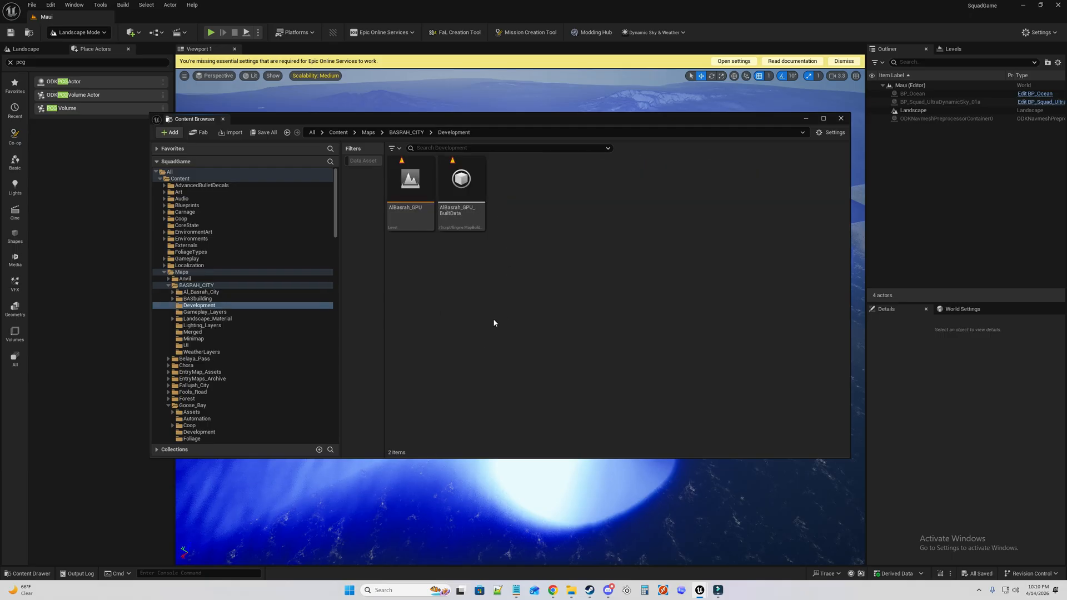
Look through the Gameplay_Layers and Landscape_Material subfolders of BASRAH_CITY and return to the Maps folder.
{"action": "left_click", "coordinate": [406, 133]}
{"action": "double_click", "coordinate": [563, 181]}
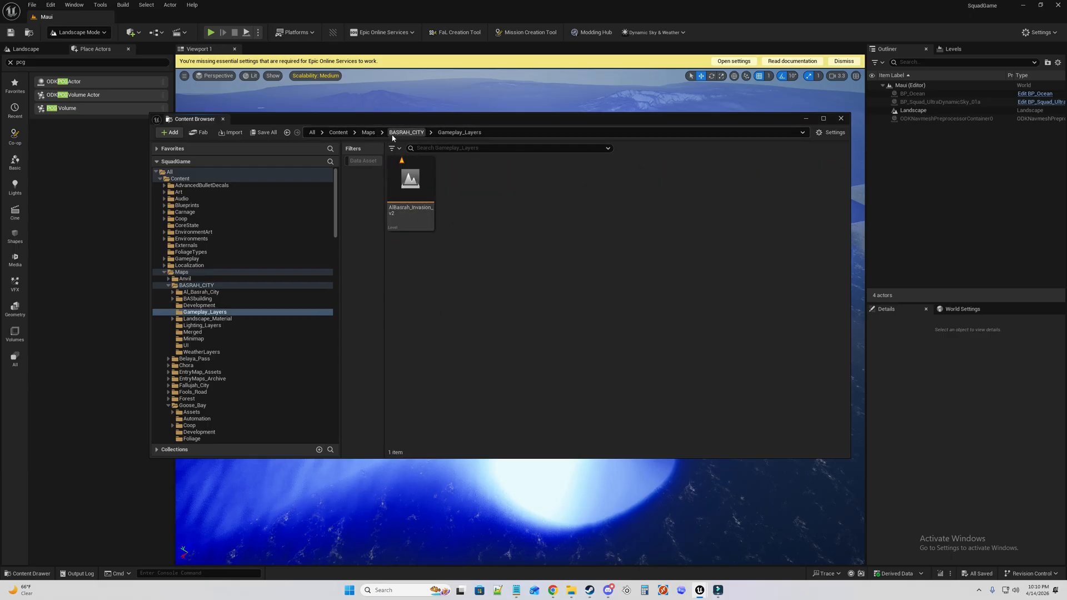
{"action": "left_click", "coordinate": [394, 134]}
{"action": "double_click", "coordinate": [615, 178]}
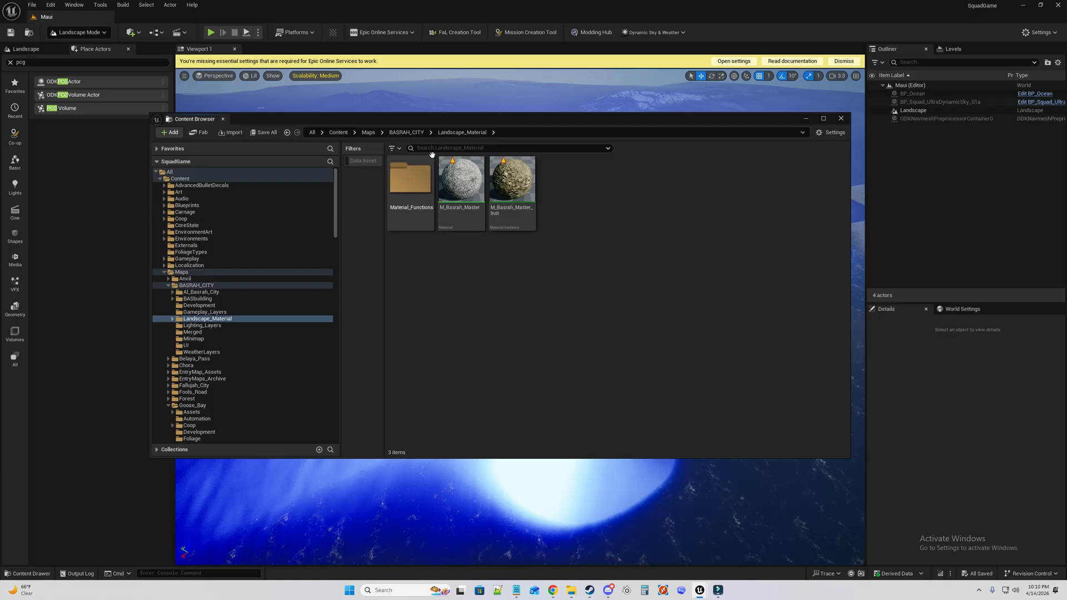
{"action": "left_click", "coordinate": [406, 132]}
{"action": "left_click", "coordinate": [369, 132]}
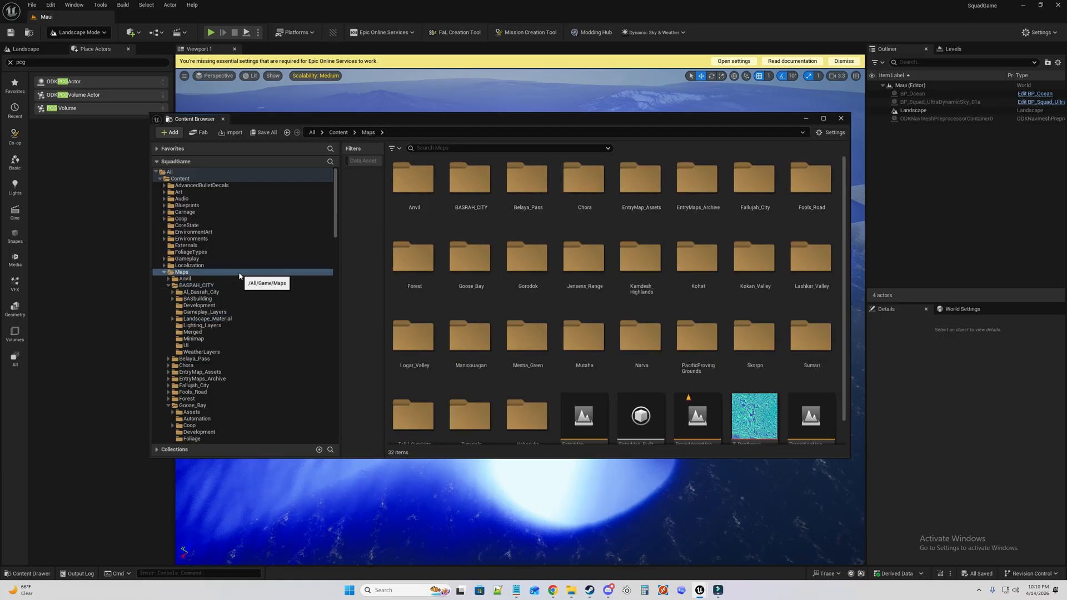
Look over the project's folder tree and show the All root folder in the Content Browser.
{"action": "scroll", "coordinate": [235, 286], "scroll_direction": "down", "scroll_amount": 10}
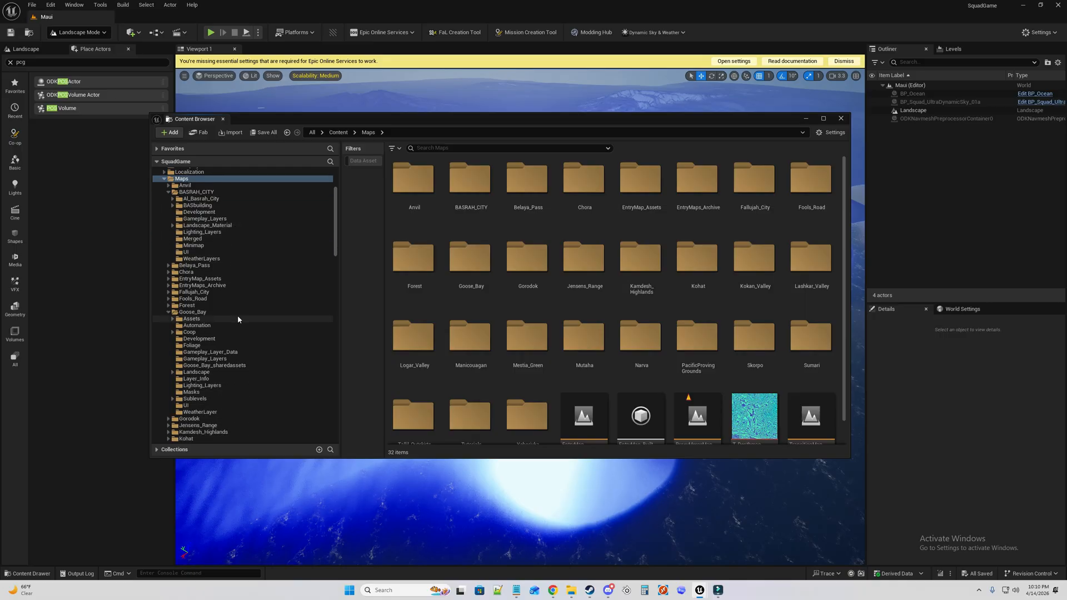
{"action": "scroll", "coordinate": [336, 264], "scroll_direction": "down", "scroll_amount": 2}
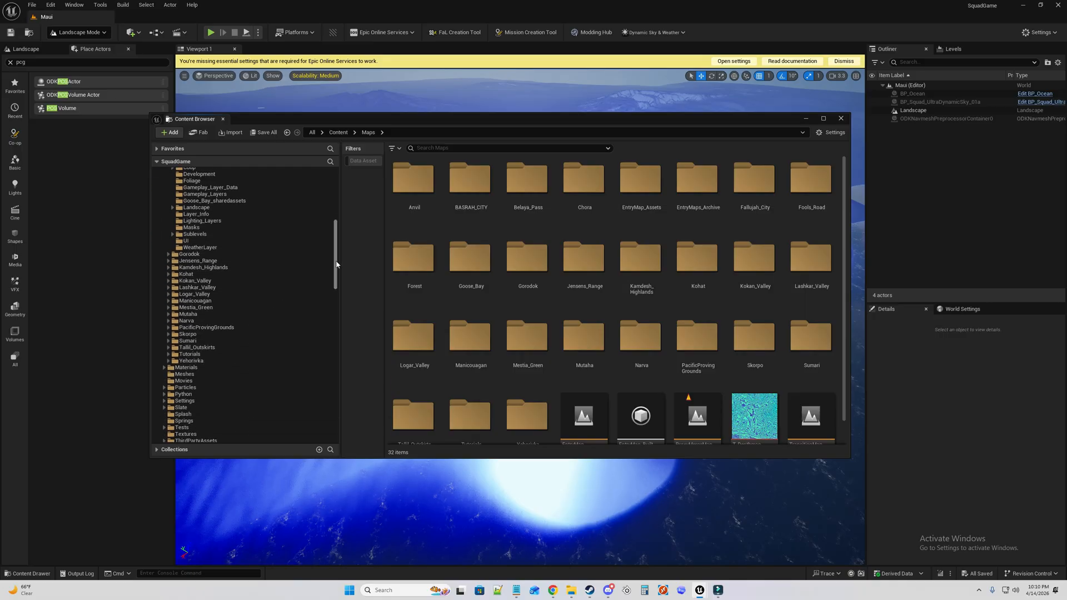
{"action": "left_click_drag", "start_coordinate": [337, 265], "coordinate": [332, 178]}
{"action": "left_click", "coordinate": [310, 134]}
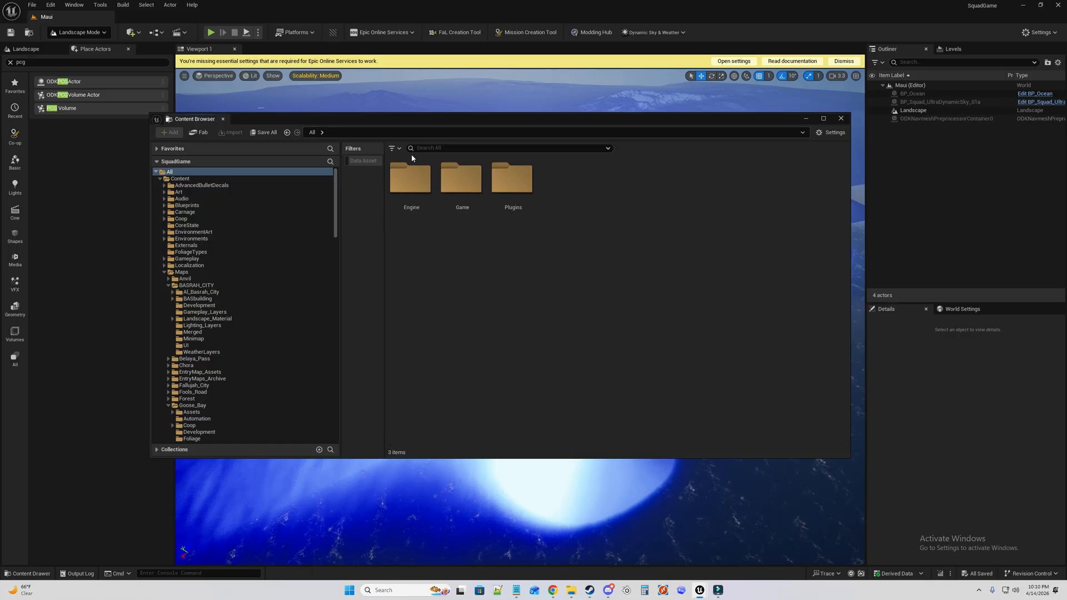
Search all content for albasrah, clear the search within the Al_Basrah Content plugin, and open its Maps folder.
{"action": "left_click", "coordinate": [428, 152]}
{"action": "type", "text": "albasrah"}
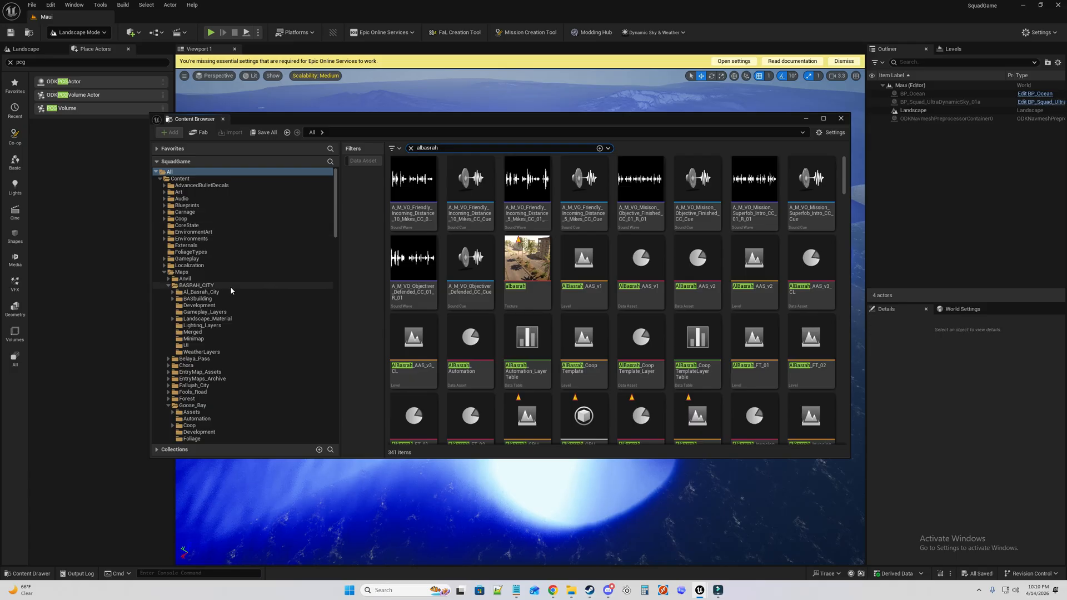
{"action": "left_click", "coordinate": [166, 273]}
{"action": "left_click_drag", "start_coordinate": [337, 223], "coordinate": [336, 255]}
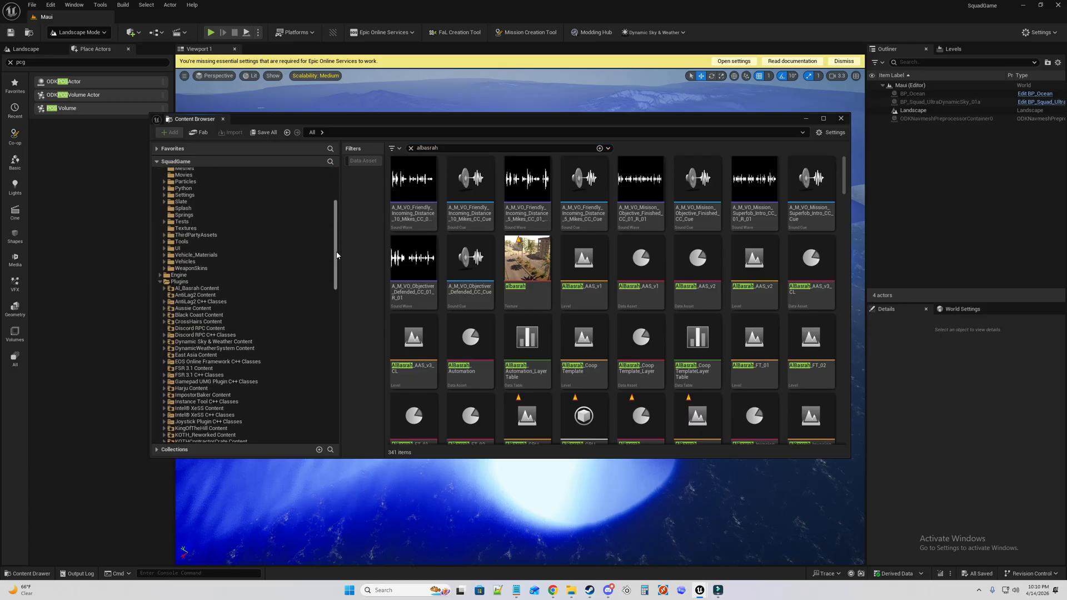
{"action": "left_click", "coordinate": [207, 289]}
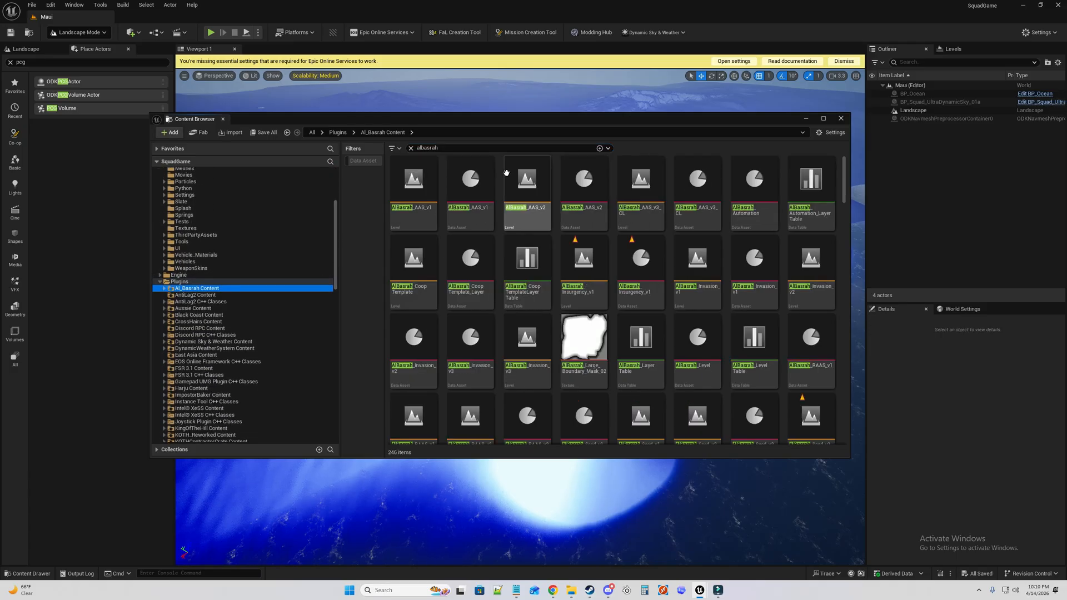
{"action": "left_click", "coordinate": [410, 148]}
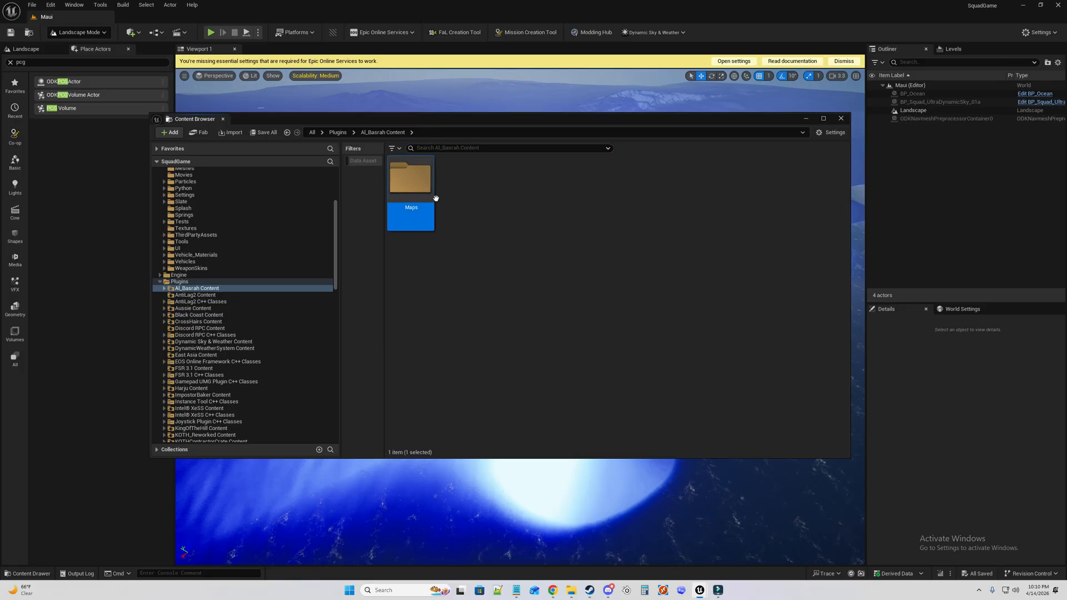
{"action": "double_click", "coordinate": [433, 220]}
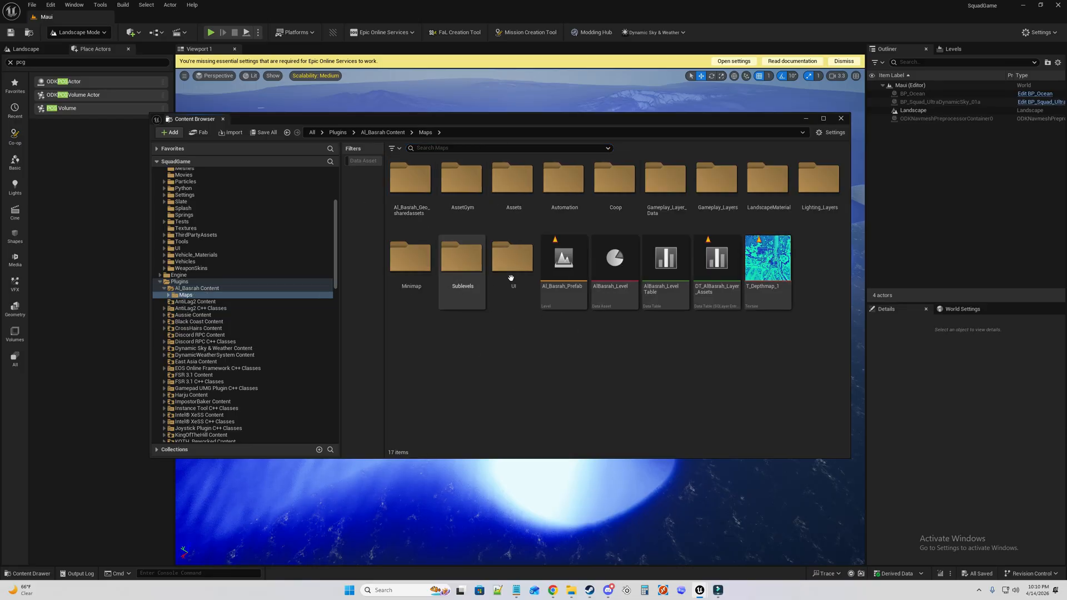
Look through the Al_Basrah_Geo_sharedassets, Automation and UI subfolders of the Al_Basrah Maps folder and close the Content Browser.
{"action": "double_click", "coordinate": [410, 178]}
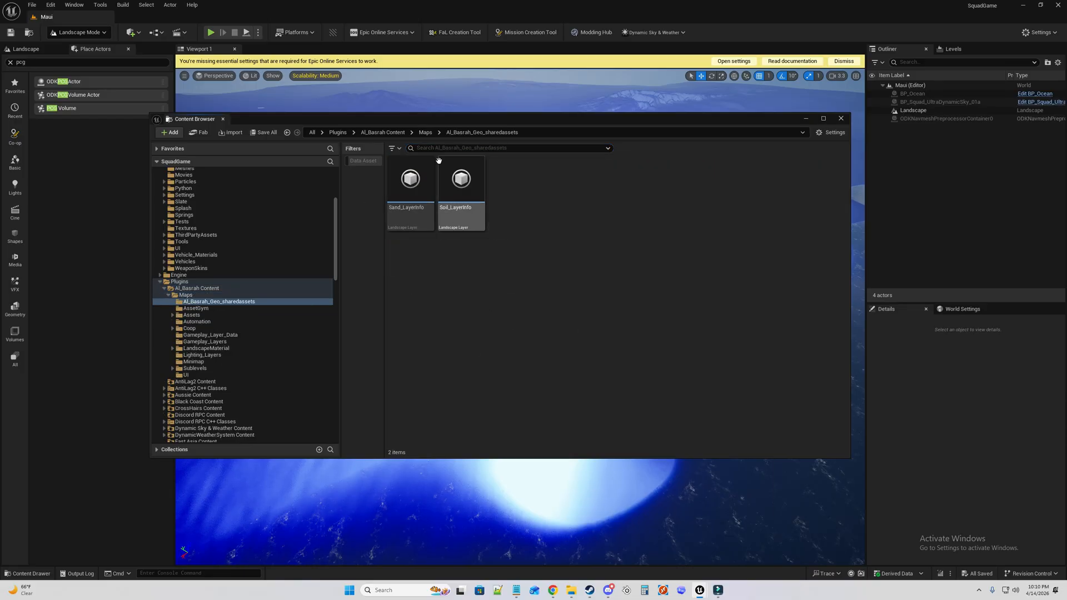
{"action": "left_click", "coordinate": [439, 134]}
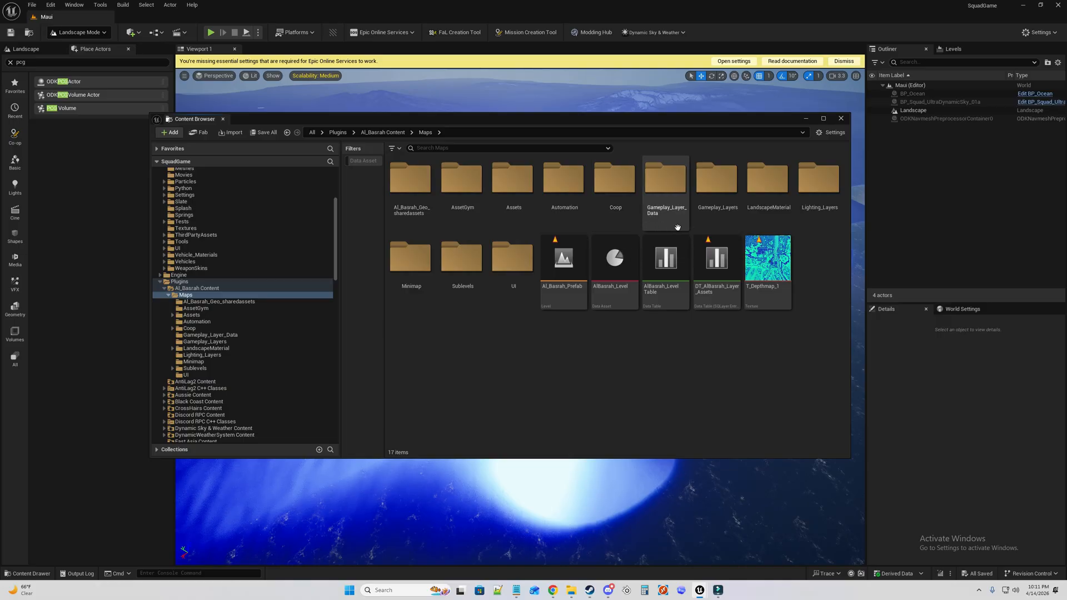
{"action": "left_click", "coordinate": [563, 216]}
{"action": "double_click", "coordinate": [562, 216]}
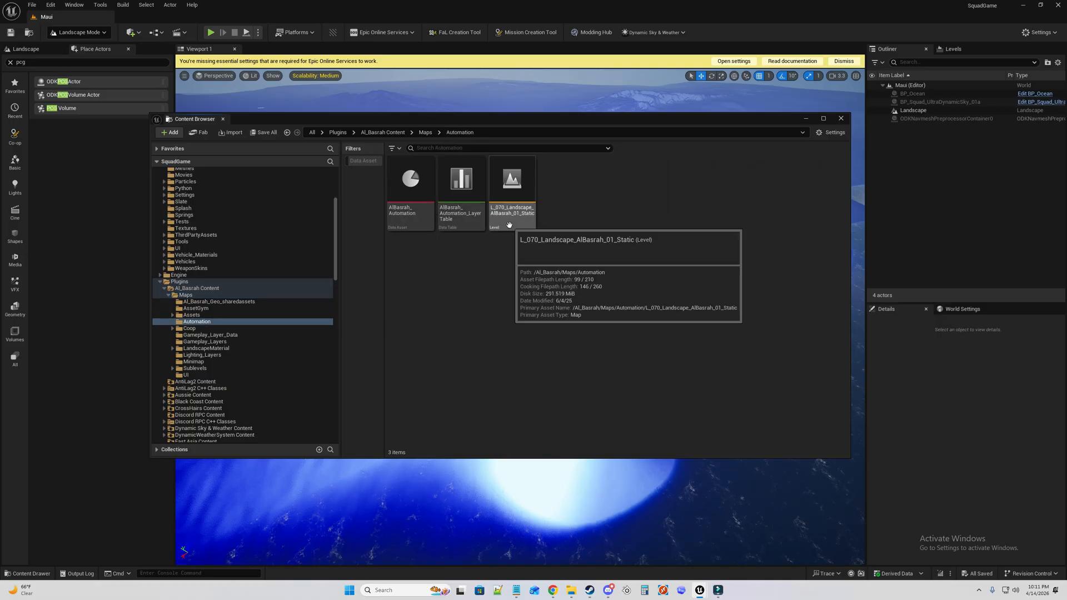
{"action": "left_click", "coordinate": [425, 132]}
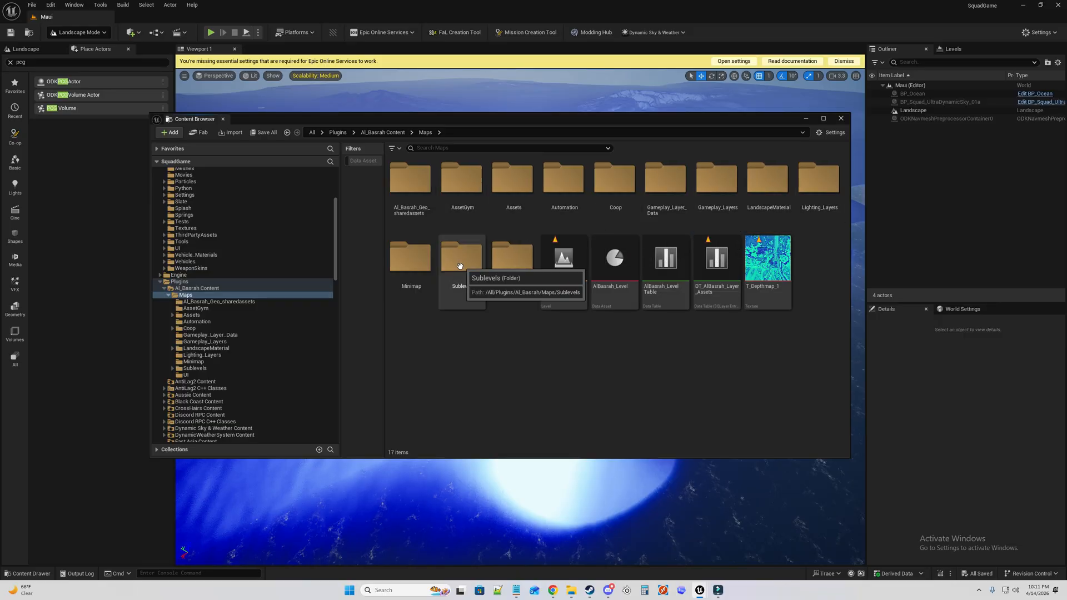
{"action": "double_click", "coordinate": [500, 285]}
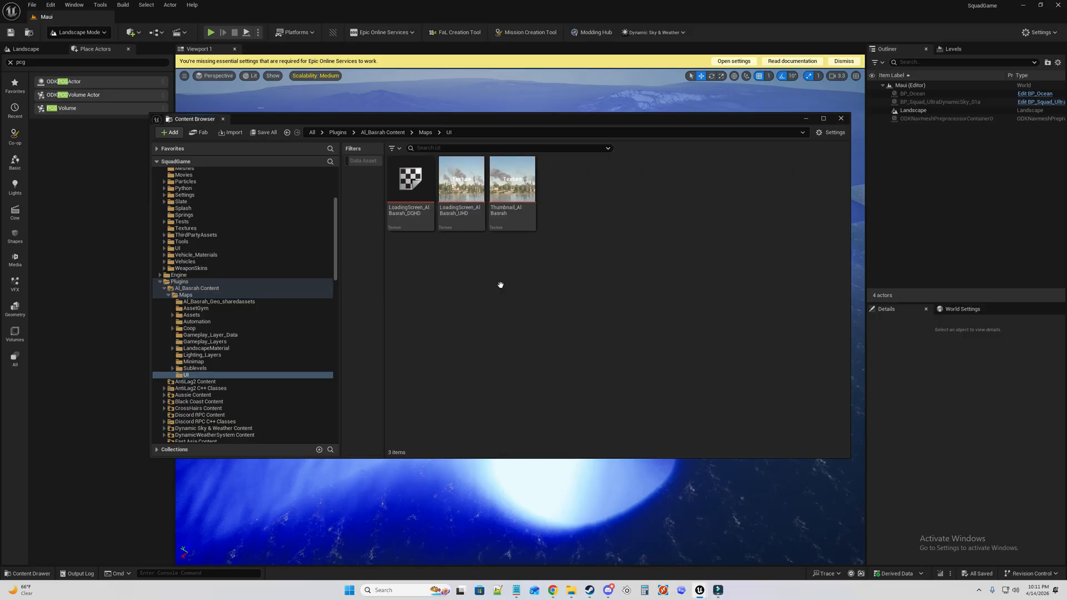
{"action": "left_click", "coordinate": [423, 132]}
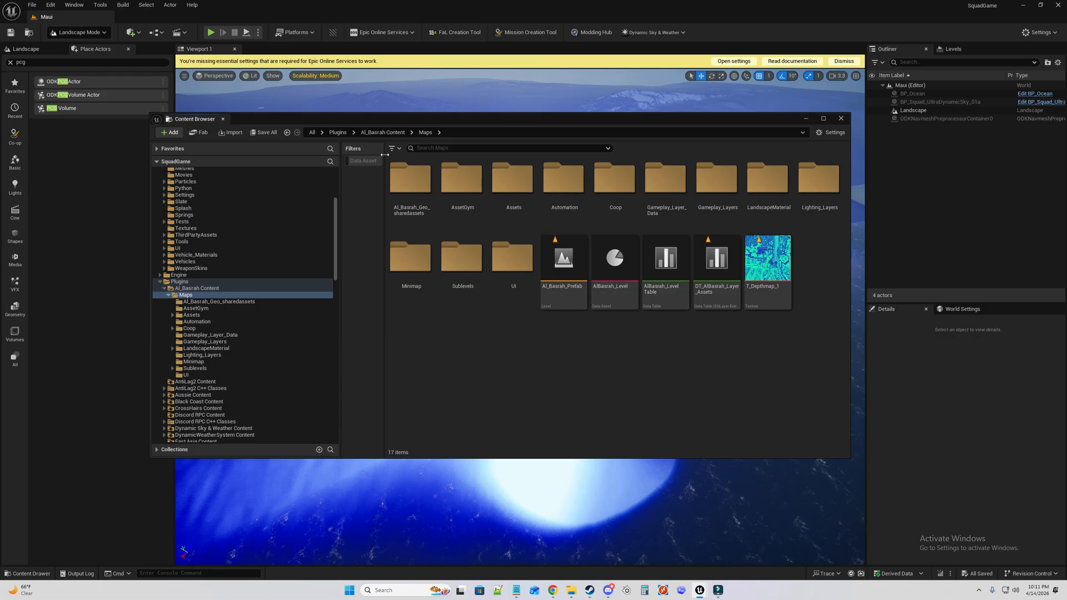
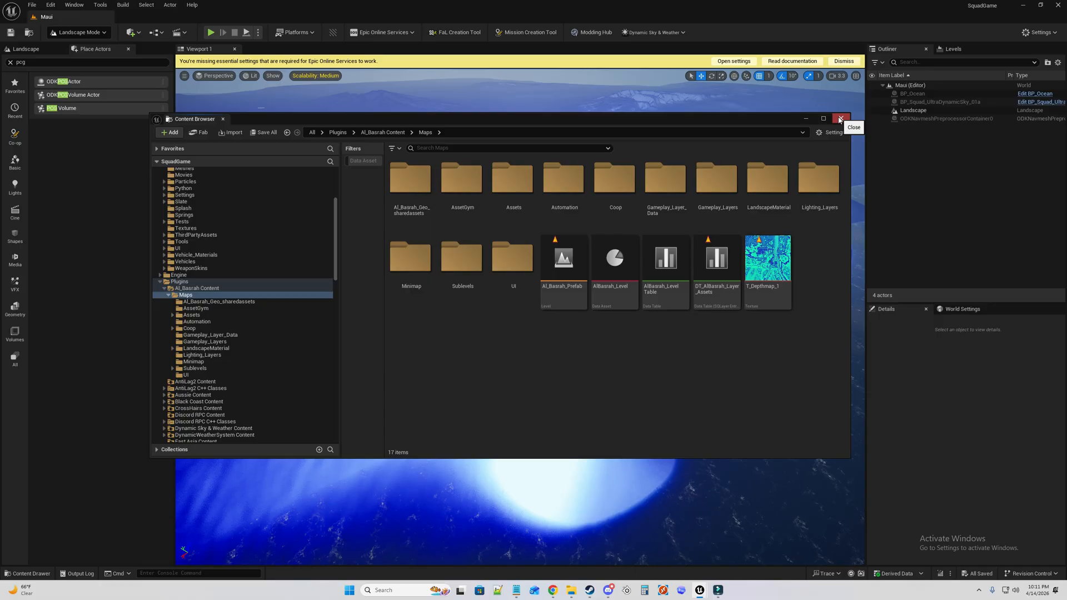
{"action": "left_click", "coordinate": [840, 119]}
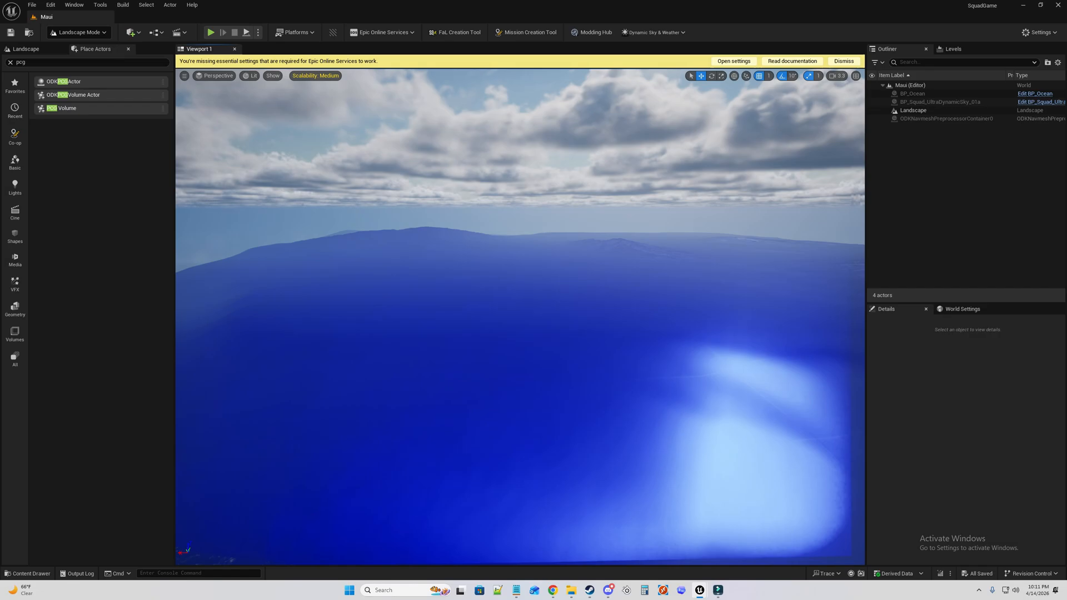
Clear the pcg actor search, look through the Maui level's World Settings, and widen the Outliner and settings area.
{"action": "right_click_drag", "start_coordinate": [452, 333], "coordinate": [489, 322]}
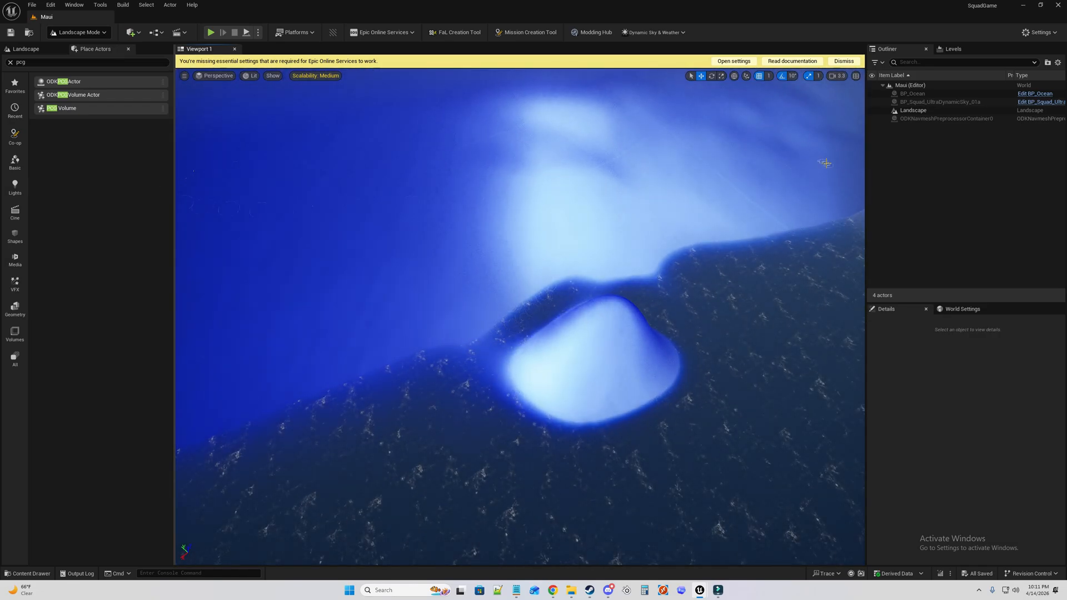
{"action": "left_click", "coordinate": [10, 62]}
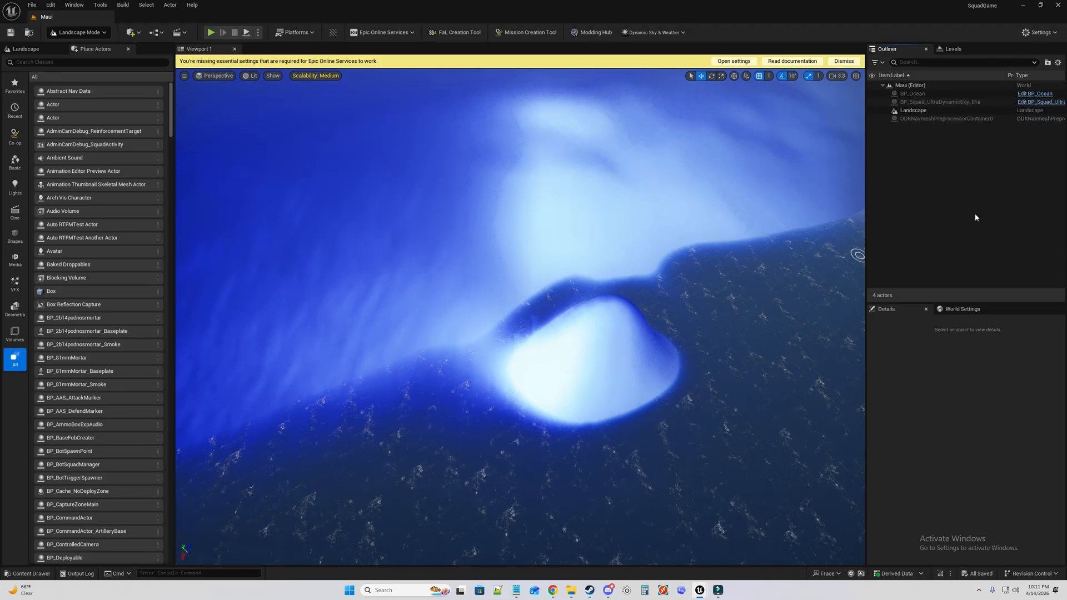
{"action": "left_click", "coordinate": [972, 310]}
{"action": "scroll", "coordinate": [1027, 400], "scroll_direction": "down", "scroll_amount": 10}
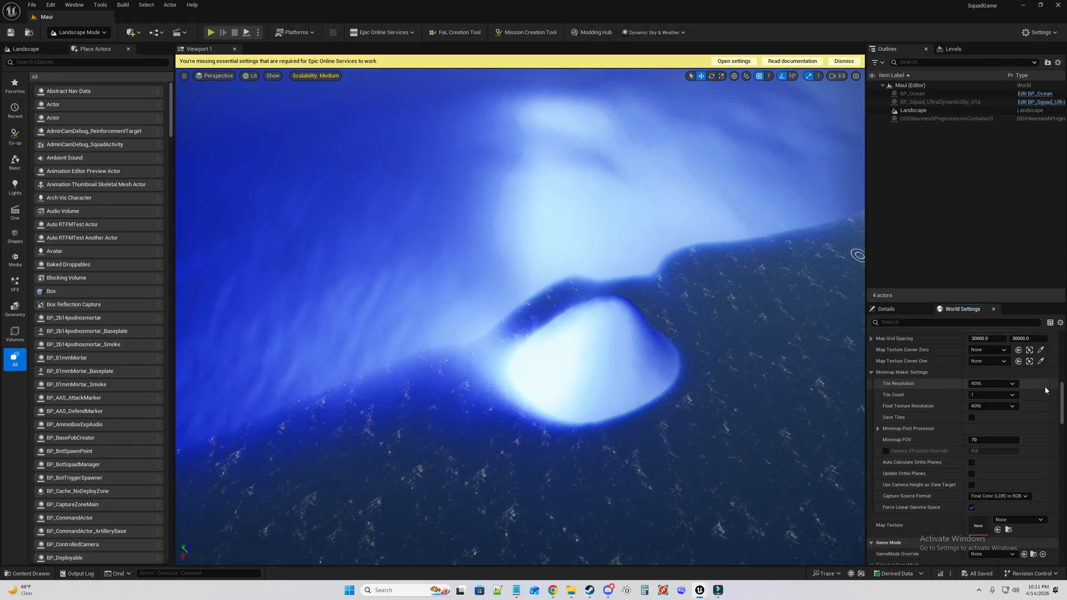
{"action": "left_click_drag", "start_coordinate": [1063, 401], "coordinate": [1063, 516]}
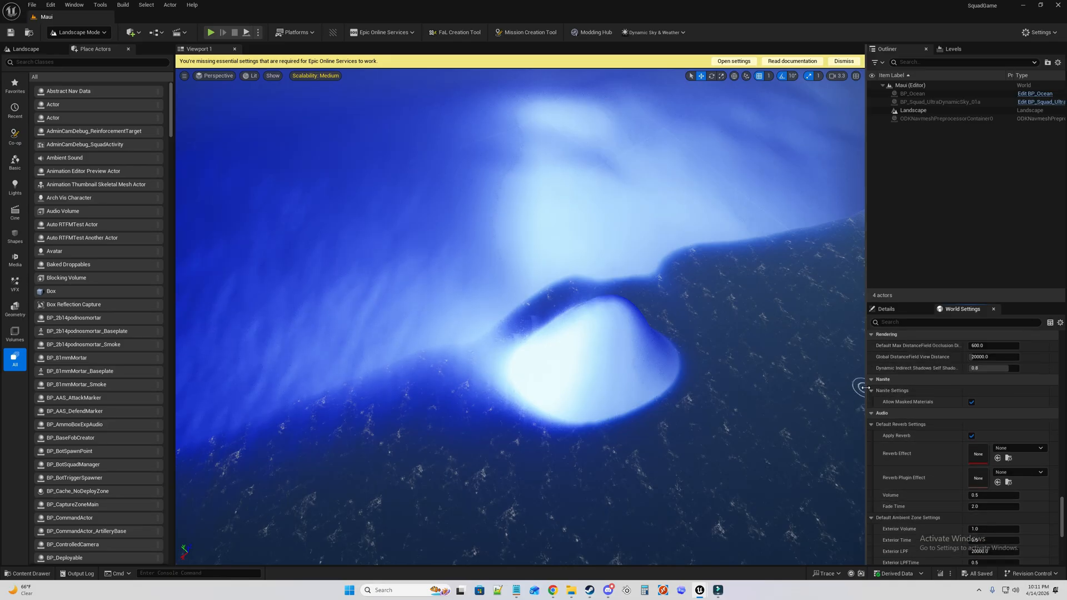
{"action": "left_click_drag", "start_coordinate": [865, 389], "coordinate": [720, 400]}
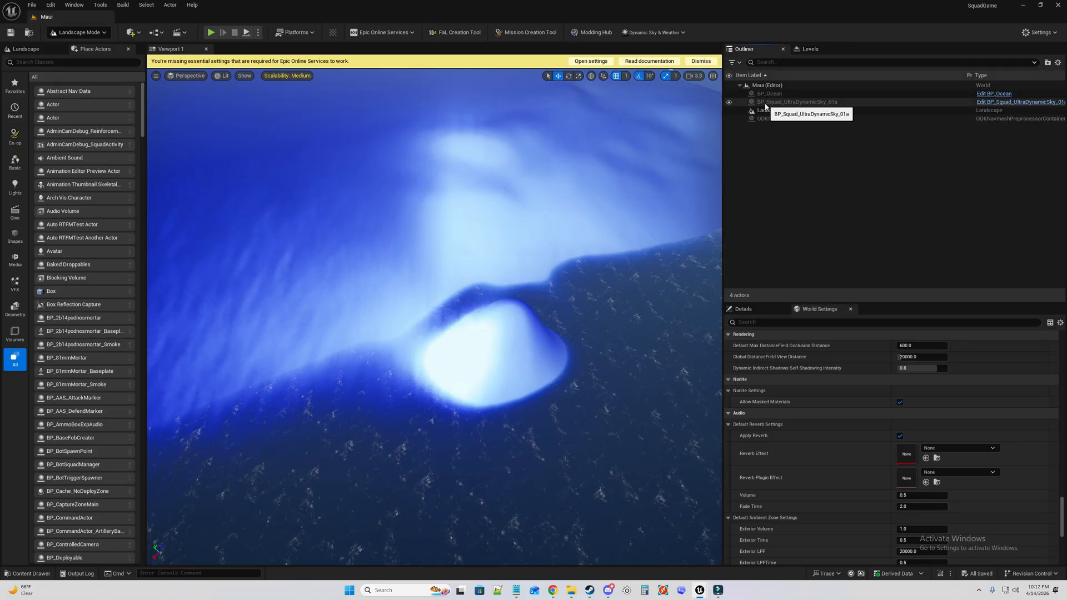
Check which levels the Maui map contains and return to its actor list.
{"action": "left_click", "coordinate": [808, 50]}
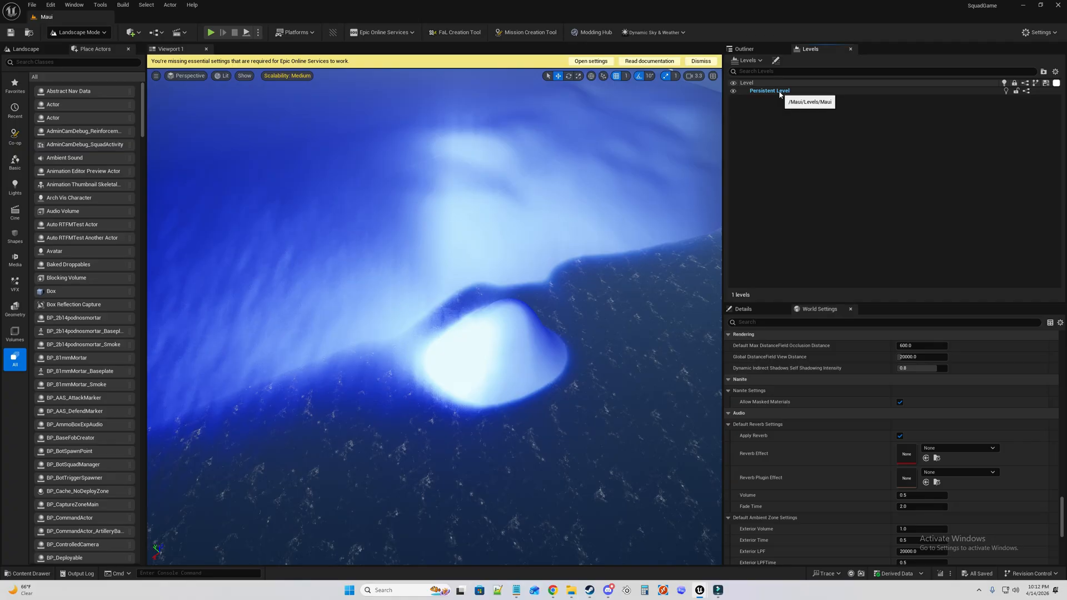
{"action": "left_click", "coordinate": [744, 49]}
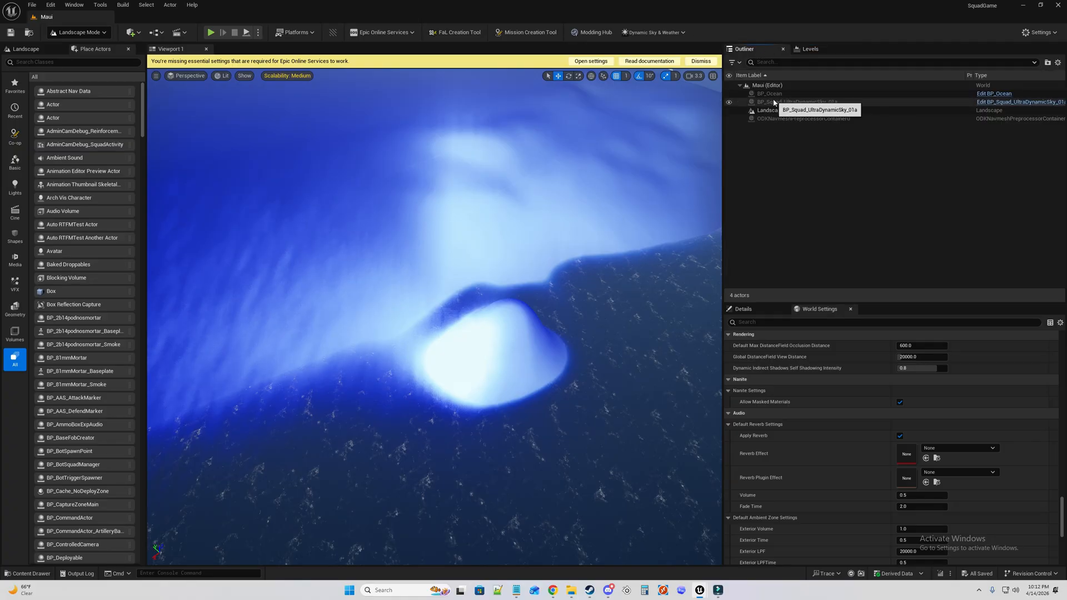
{"action": "left_click", "coordinate": [730, 103]}
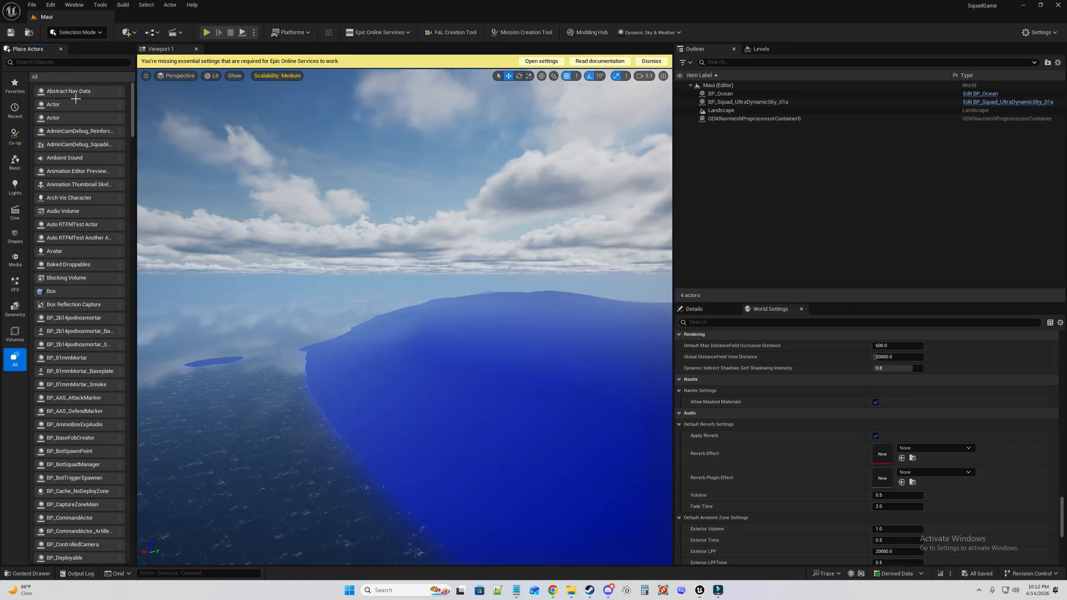
Look at the Foliage mode painting tools and return to Selection mode.
{"action": "left_click", "coordinate": [84, 35]}
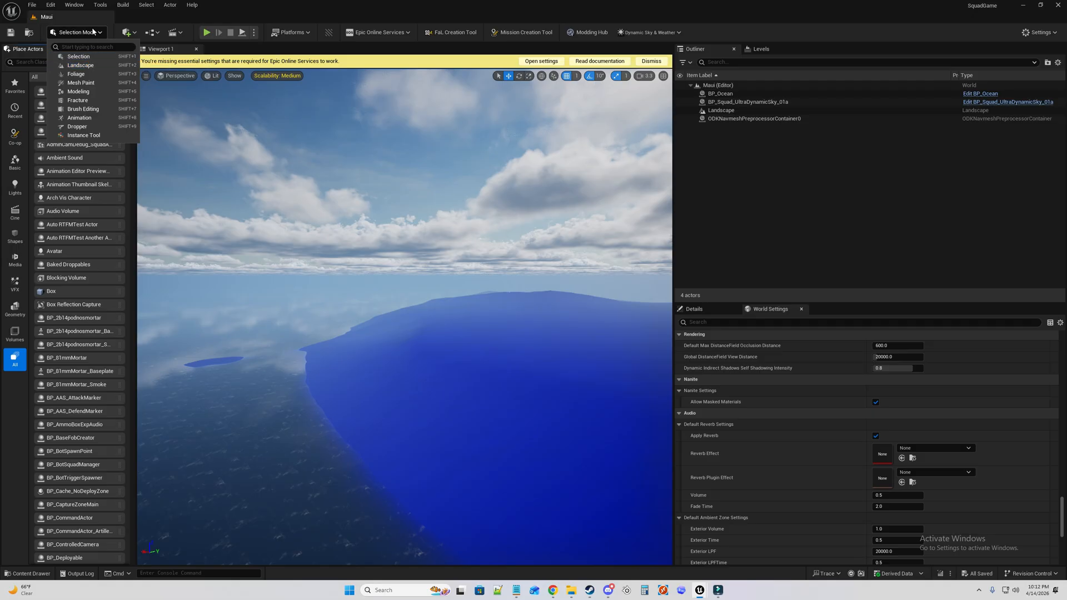
{"action": "left_click", "coordinate": [76, 74]}
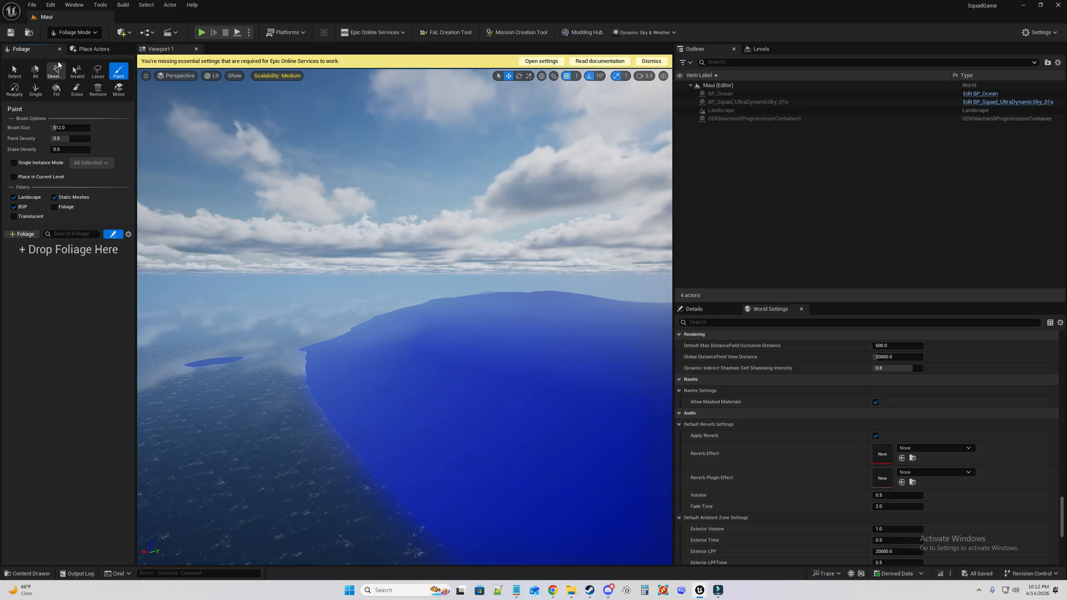
{"action": "left_click", "coordinate": [77, 35]}
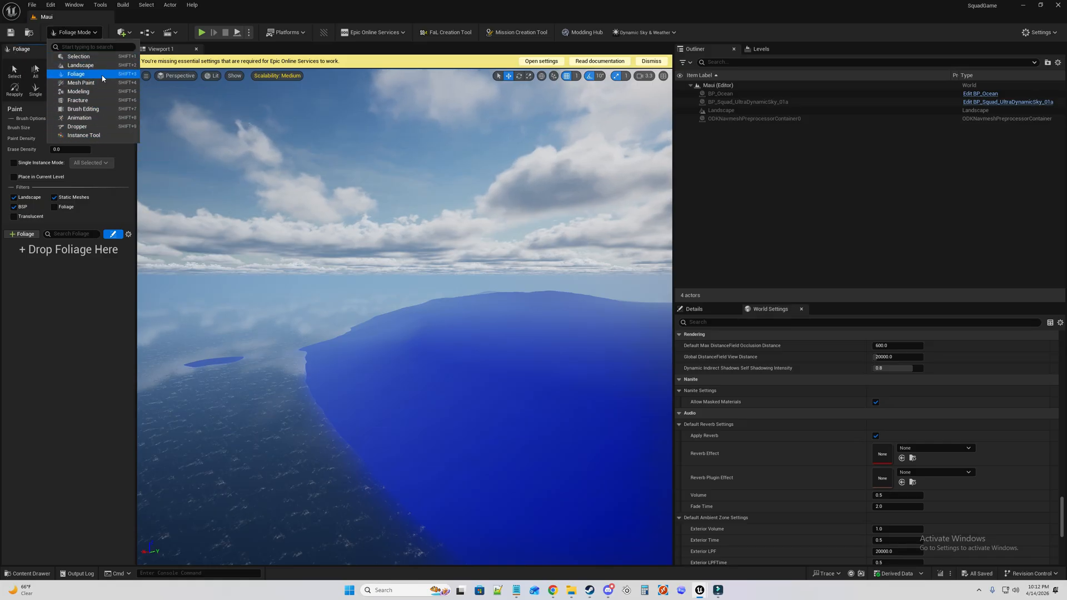
{"action": "left_click", "coordinate": [97, 59]}
Delete the BP_Squad_UltraDynamicSky_01a actor from the Maui level and save the level.
{"action": "left_click", "coordinate": [740, 104]}
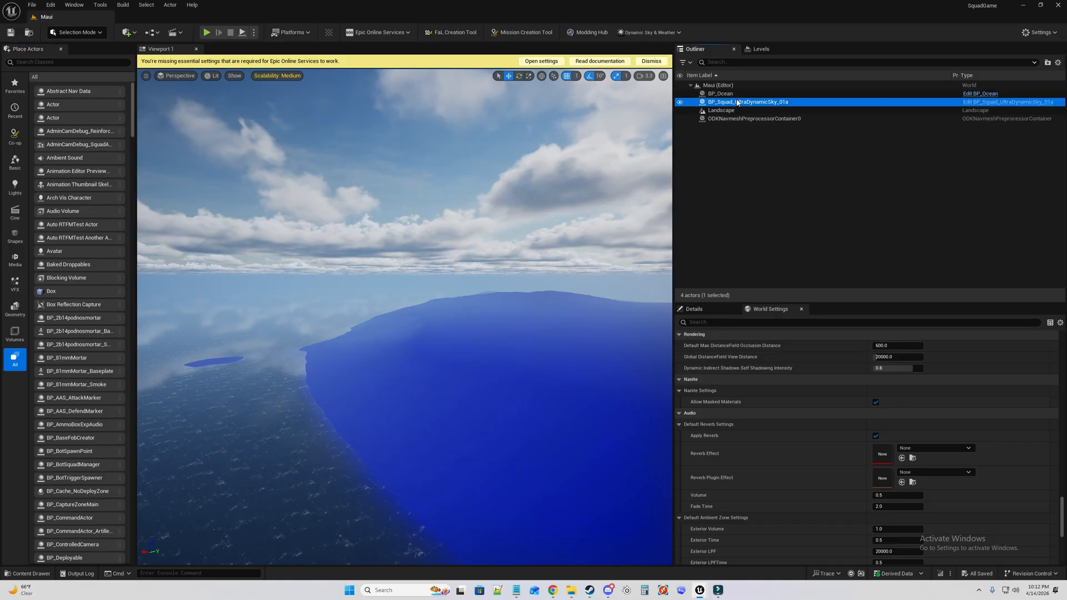
{"action": "key", "text": "Delete"}
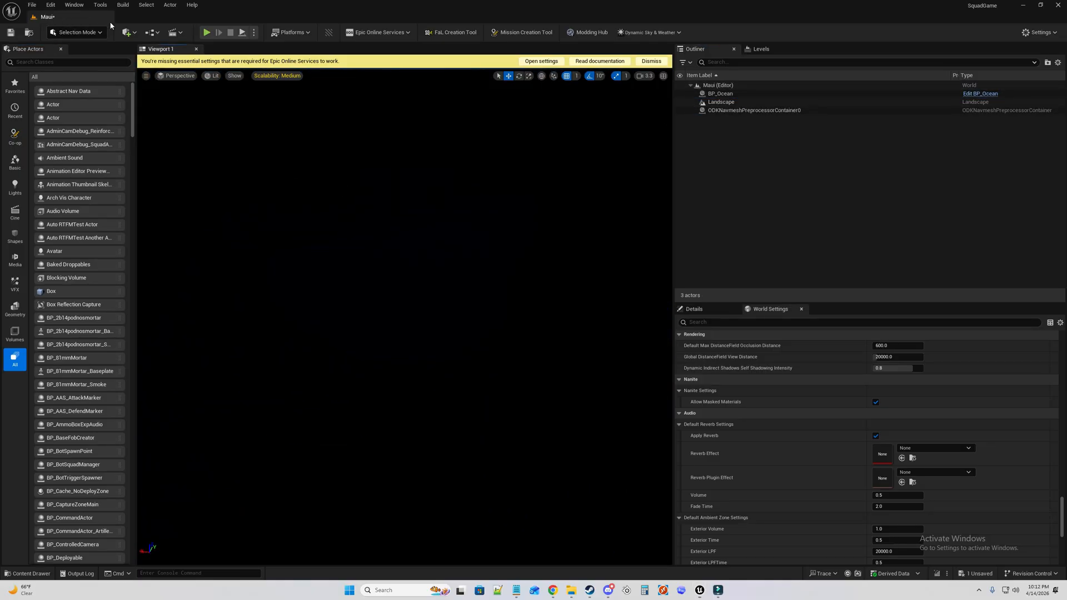
{"action": "left_click", "coordinate": [11, 32]}
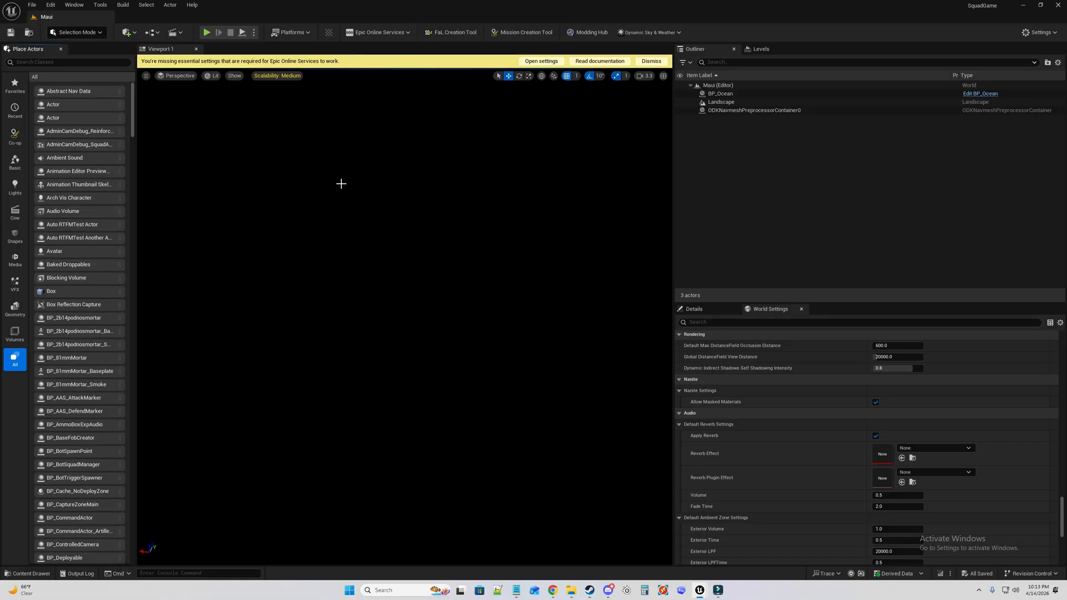
Browse the plugin folders to Maui Content and open its Levels folder.
{"action": "left_click", "coordinate": [32, 573]}
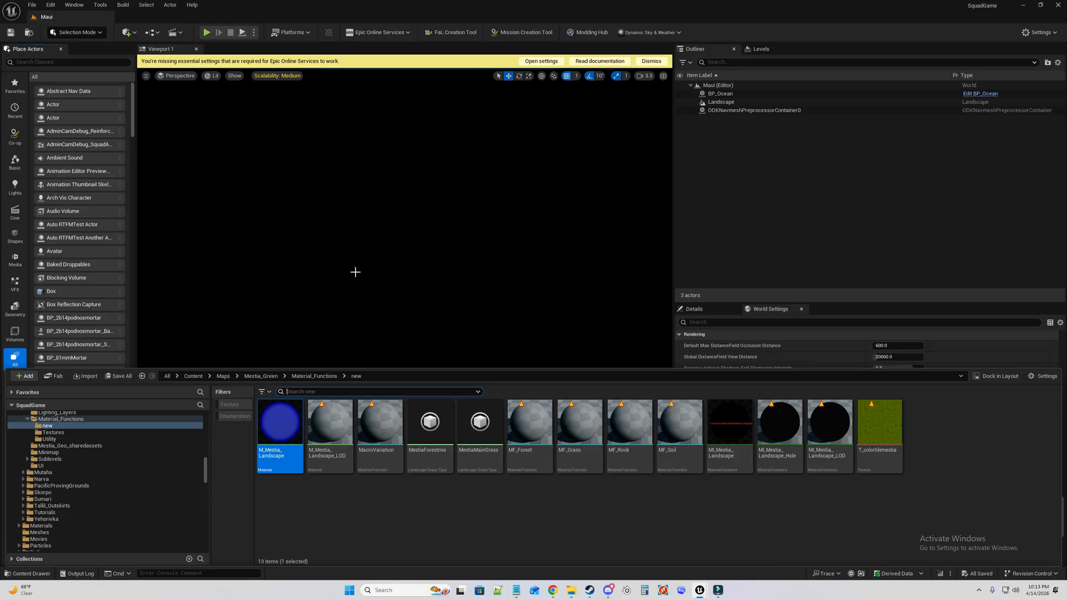
{"action": "left_click", "coordinate": [167, 376]}
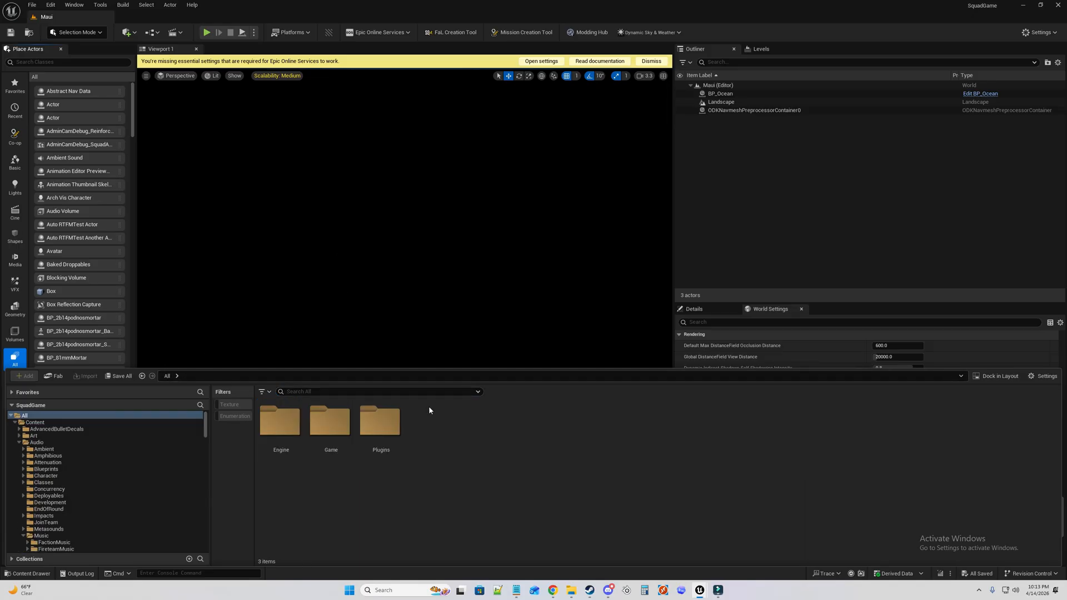
{"action": "double_click", "coordinate": [382, 422]}
{"action": "scroll", "coordinate": [858, 474], "scroll_direction": "down", "scroll_amount": 2}
{"action": "scroll", "coordinate": [858, 474], "scroll_direction": "up", "scroll_amount": 2}
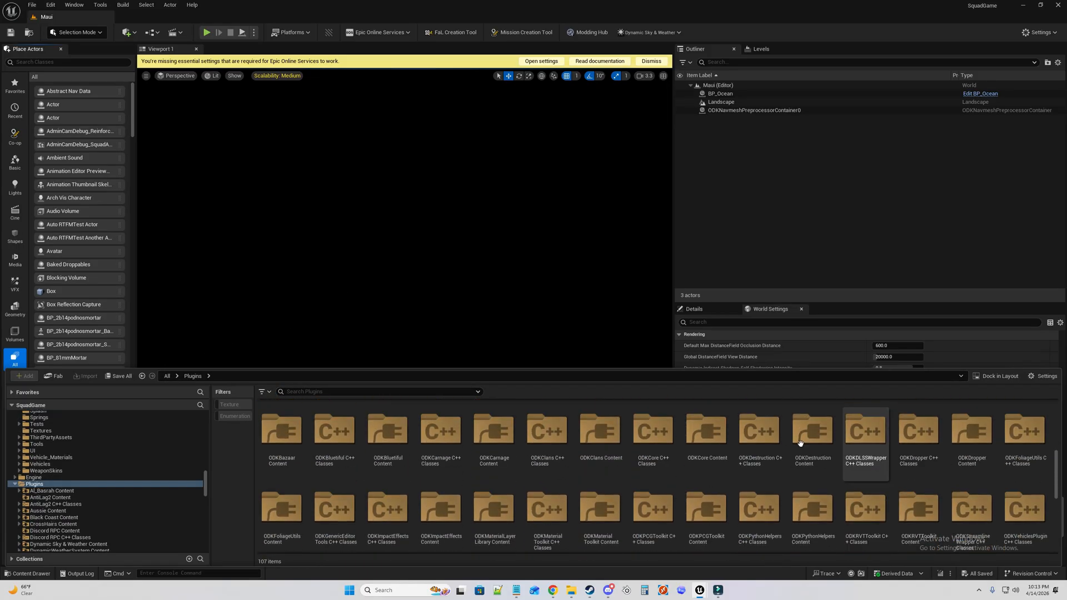
{"action": "scroll", "coordinate": [781, 473], "scroll_direction": "down", "scroll_amount": 4}
{"action": "scroll", "coordinate": [834, 492], "scroll_direction": "up", "scroll_amount": 6}
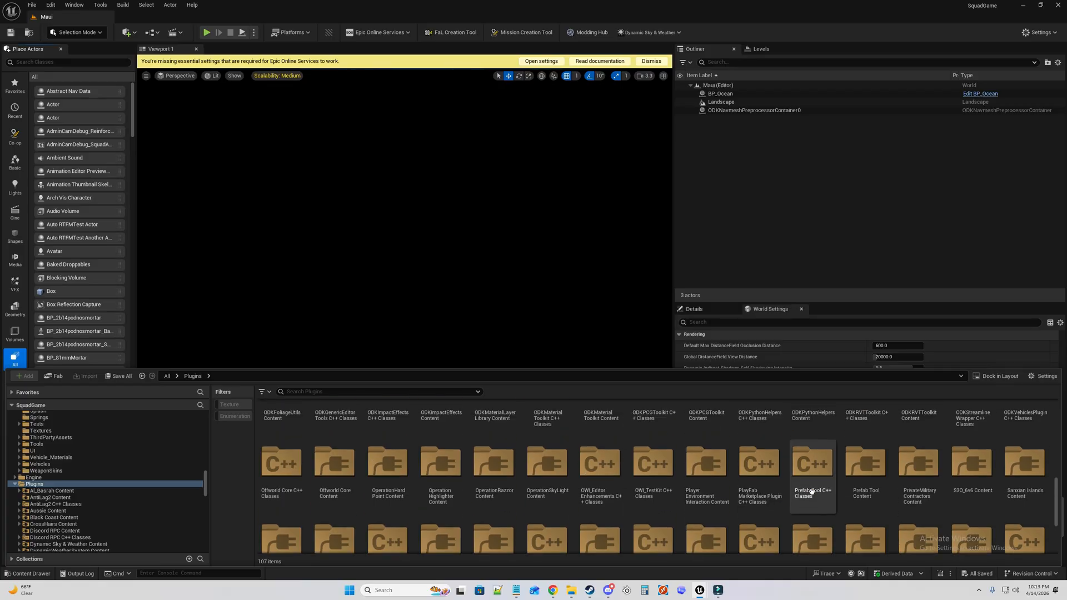
{"action": "double_click", "coordinate": [759, 483]}
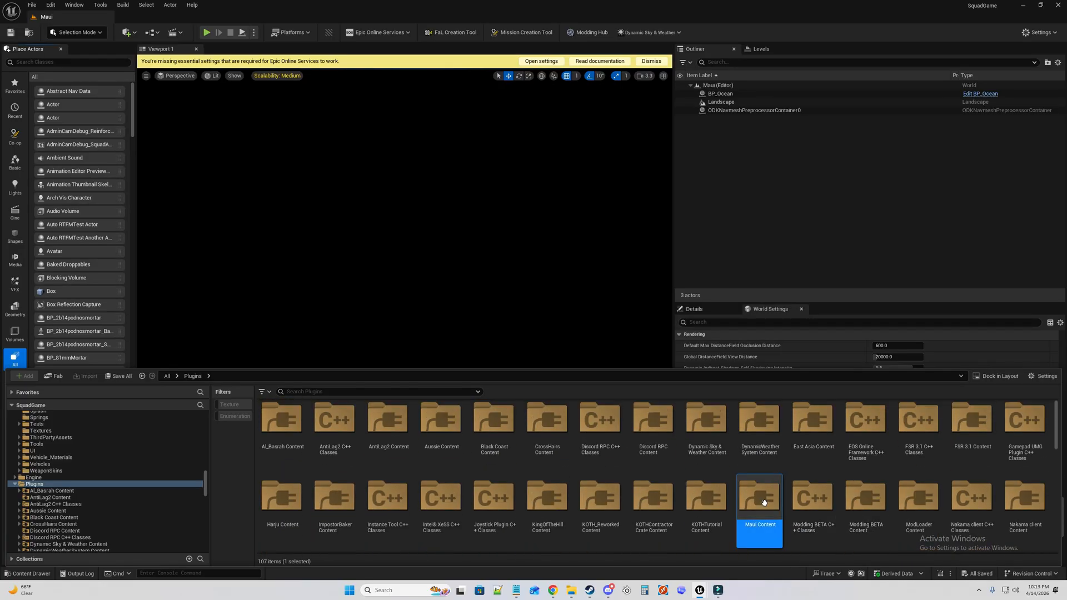
{"action": "left_click", "coordinate": [301, 419]}
{"action": "double_click", "coordinate": [327, 419]}
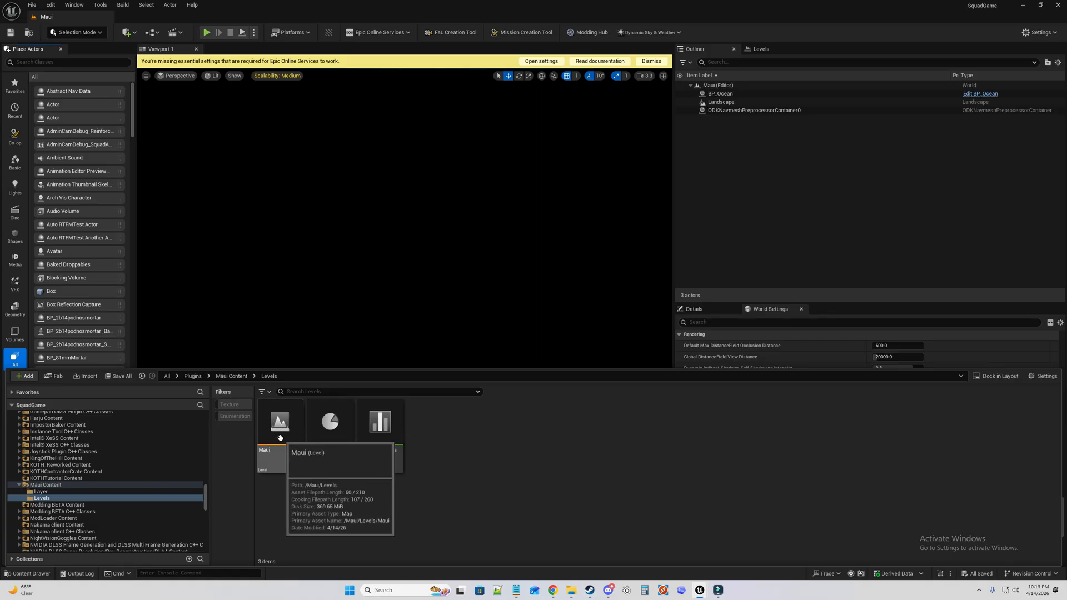
Look over the asset actions available for the Maui level in the Levels folder.
{"action": "right_click", "coordinate": [280, 438]}
{"action": "mouse_move", "coordinate": [344, 394]}
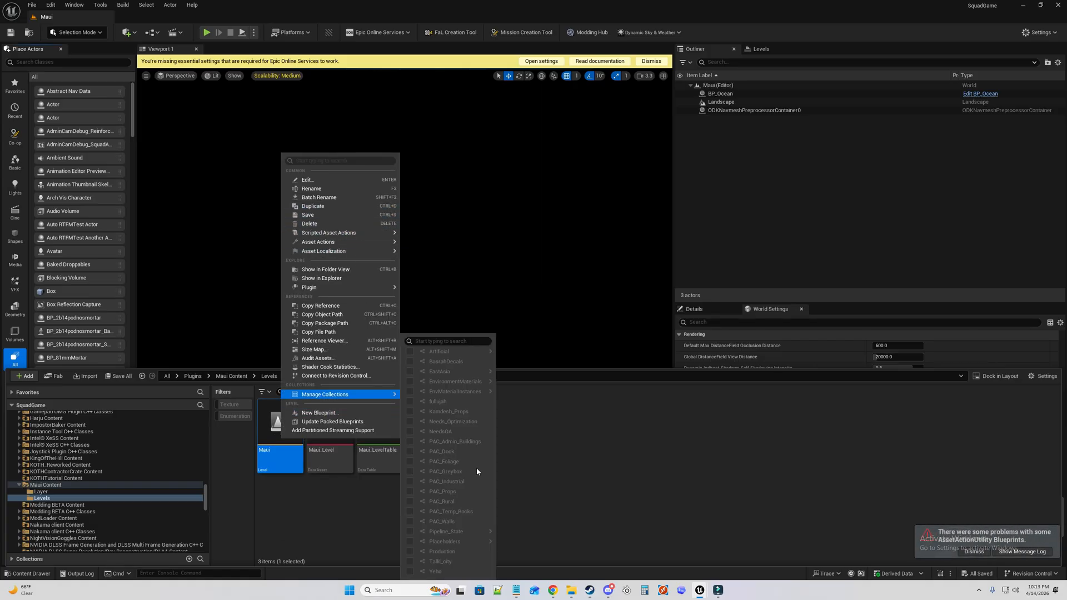
{"action": "left_click", "coordinate": [336, 536]}
{"action": "right_click", "coordinate": [284, 430]}
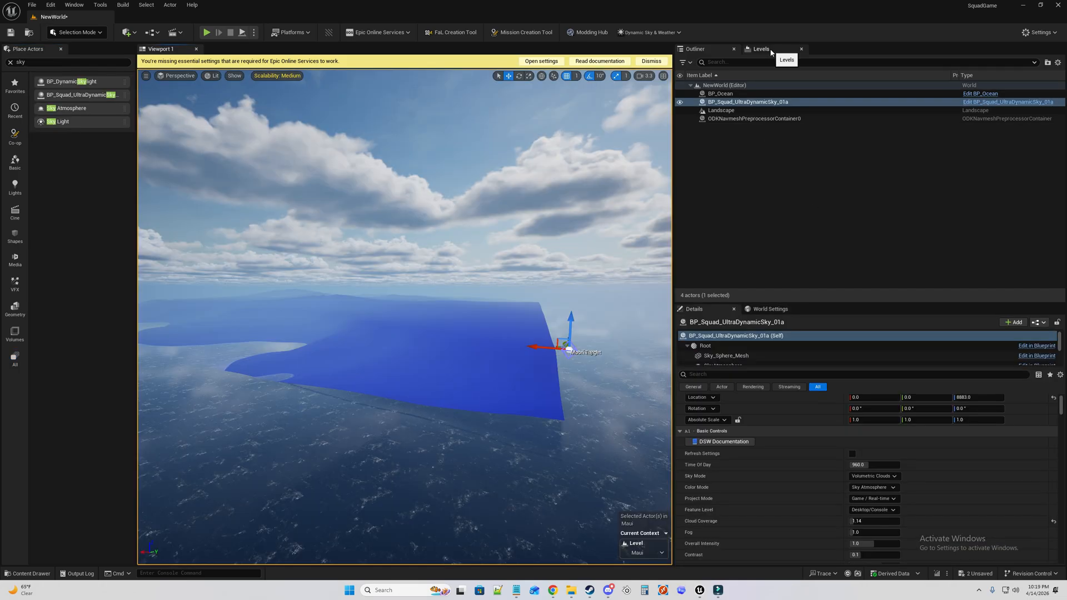
Rename the NewWorld level in Maui Content's Layer folder to Maui_AAS_v1 and accept the rename.
{"action": "left_click", "coordinate": [30, 573]}
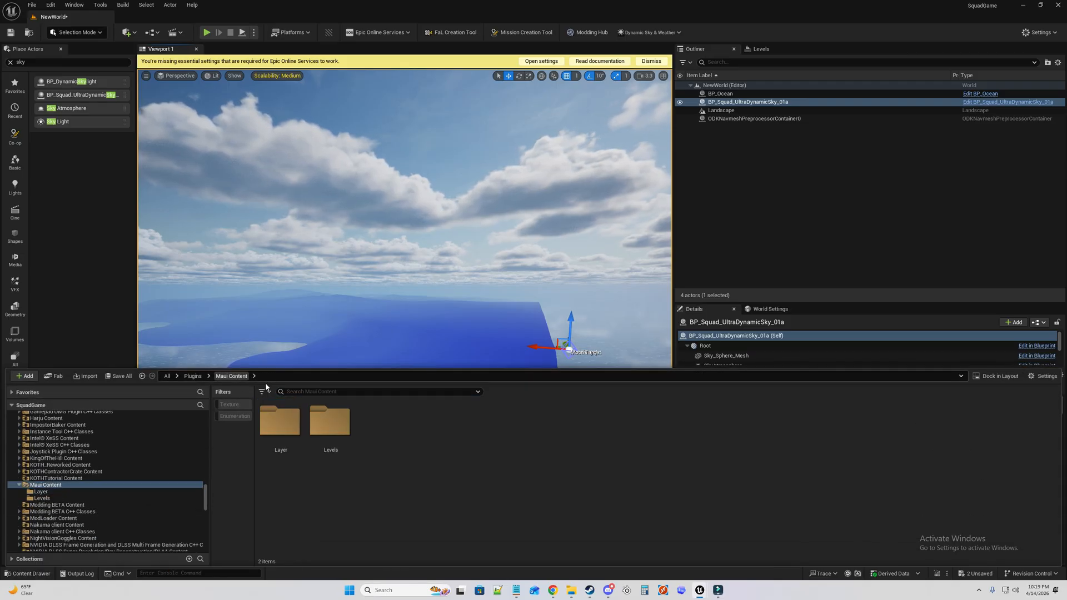
{"action": "double_click", "coordinate": [330, 423]}
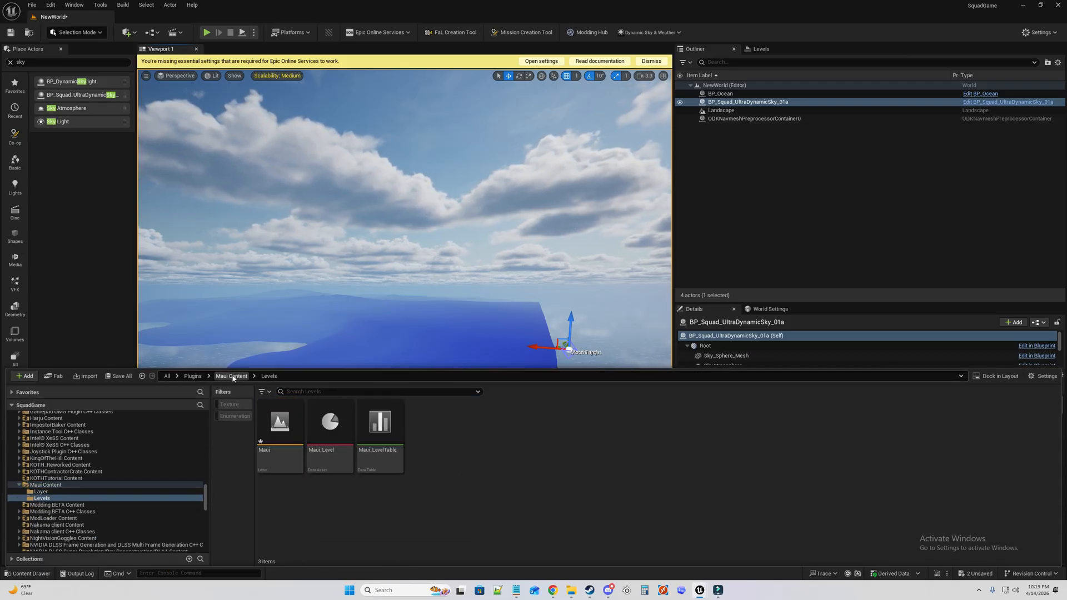
{"action": "left_click", "coordinate": [231, 376]}
{"action": "double_click", "coordinate": [279, 424]}
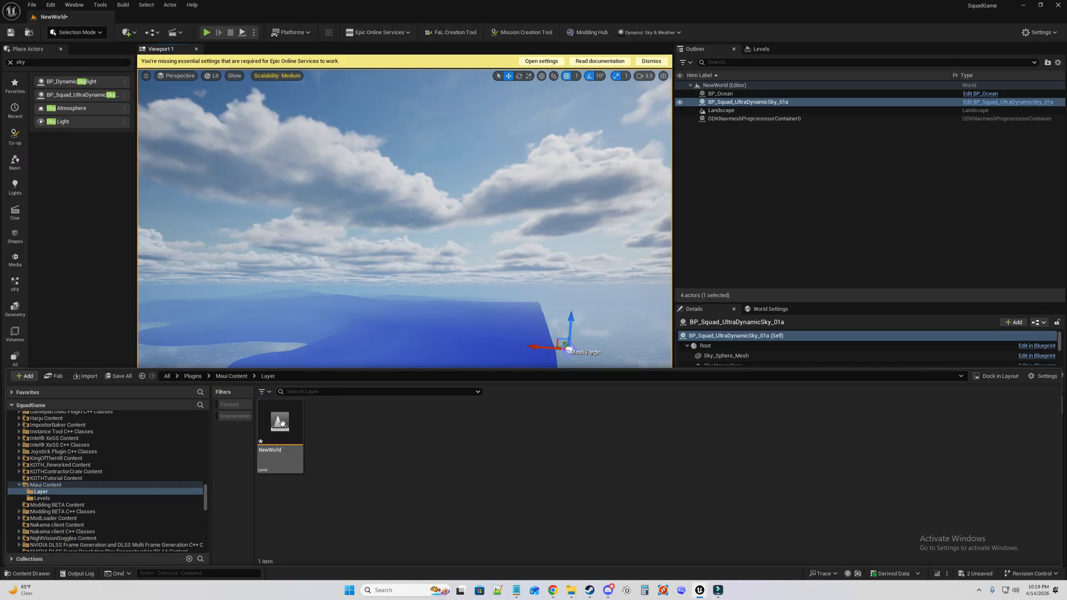
{"action": "right_click", "coordinate": [356, 431]}
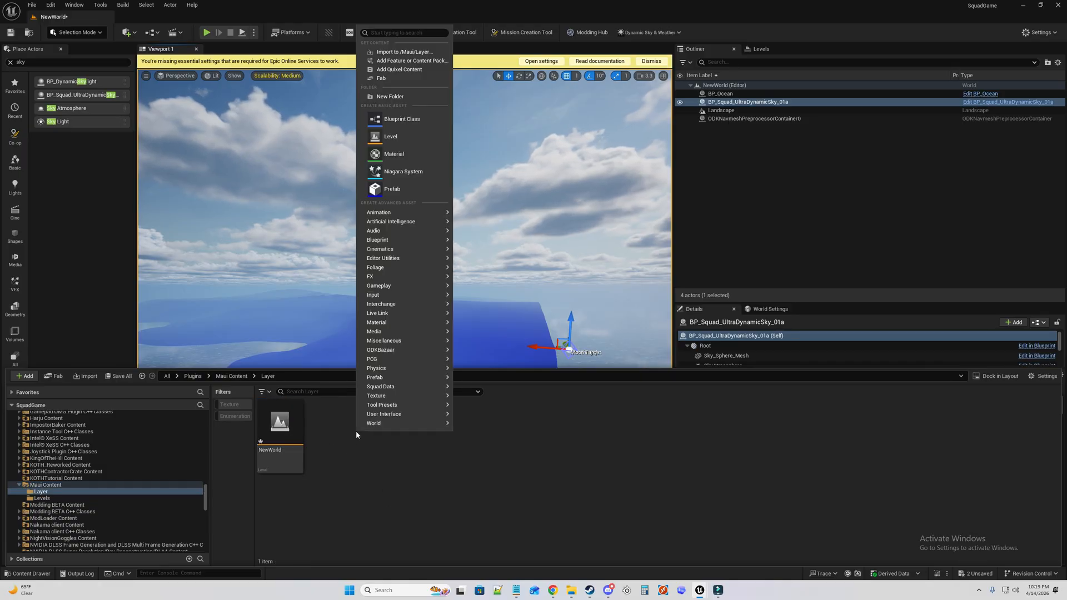
{"action": "left_click", "coordinate": [404, 140]}
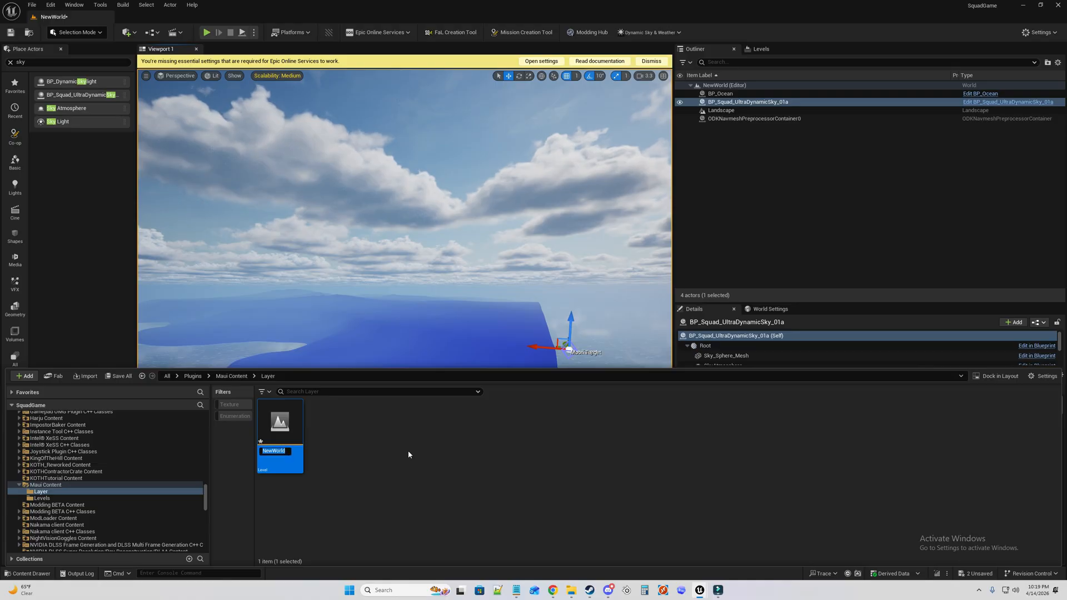
{"action": "type", "text": "M"}
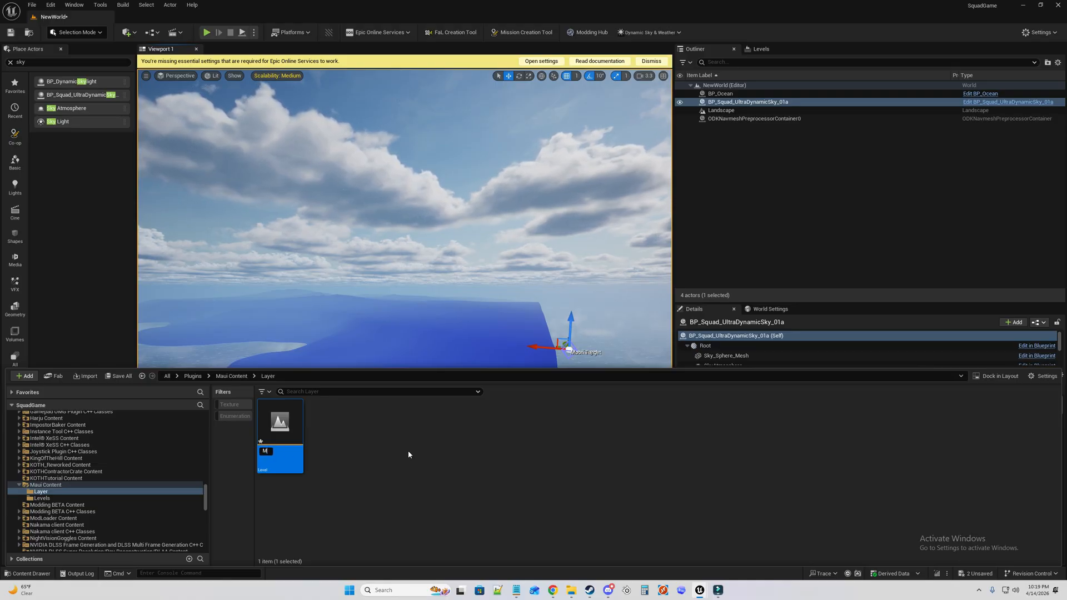
{"action": "type", "text": "aui_"}
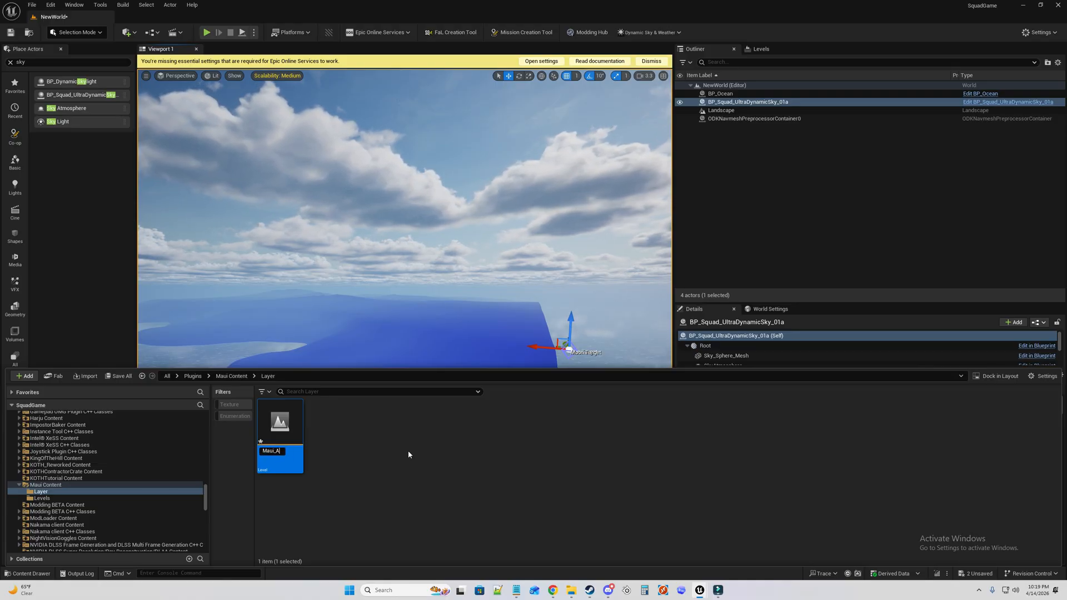
{"action": "type", "text": "AAS"}
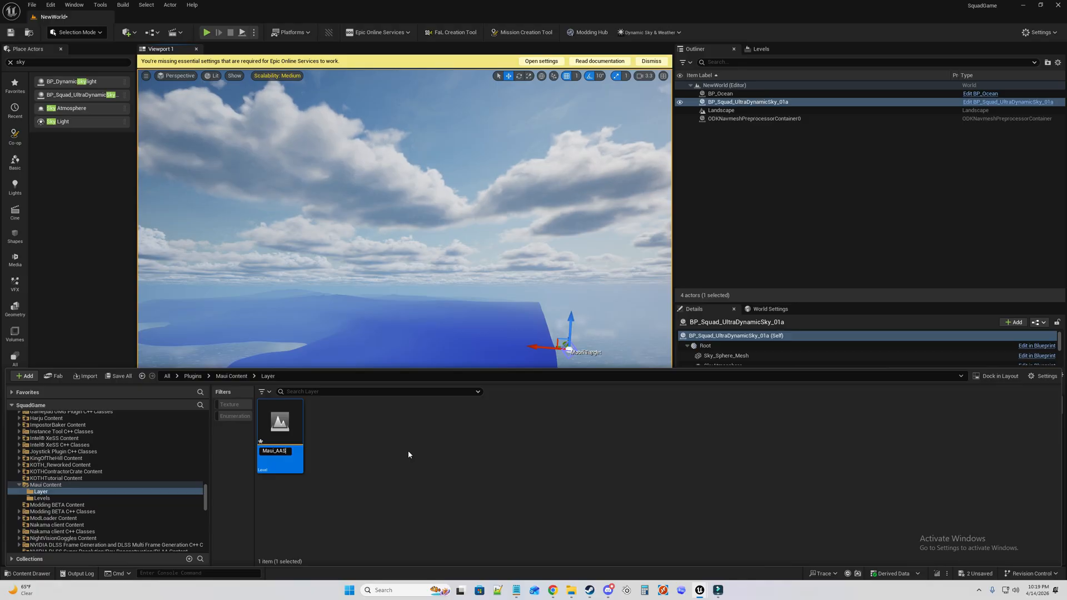
{"action": "type", "text": "_v1"}
{"action": "key", "text": "Return"}
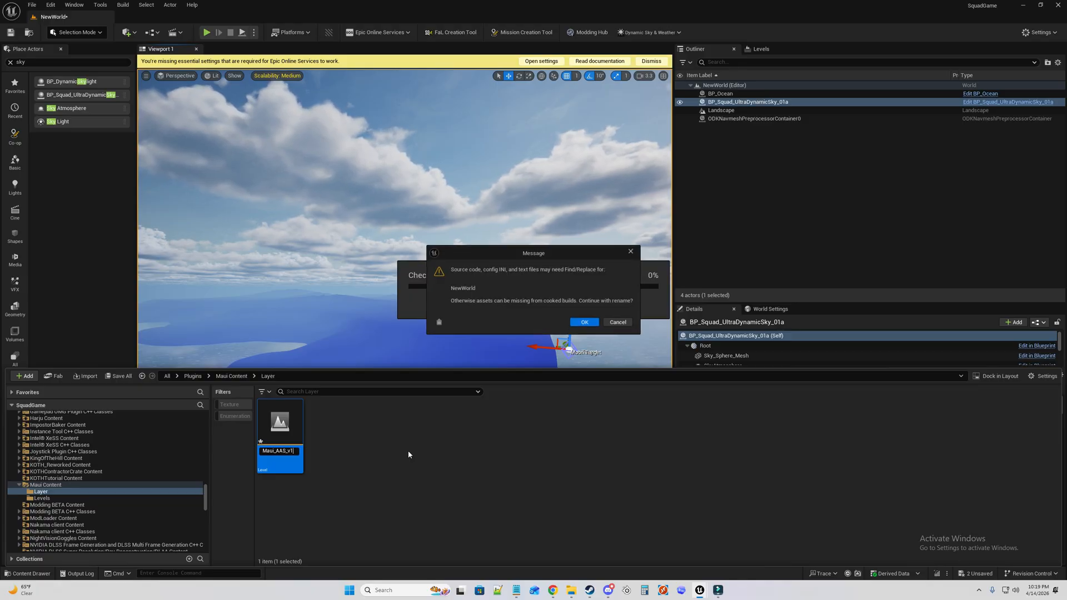
{"action": "left_click", "coordinate": [583, 322]}
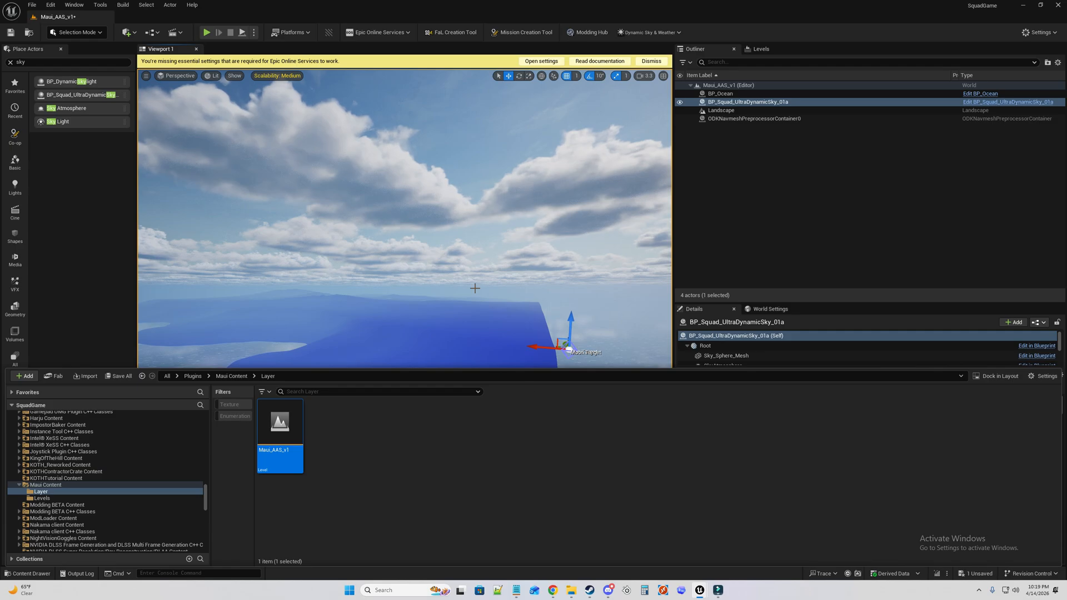
{"action": "left_click", "coordinate": [477, 192]}
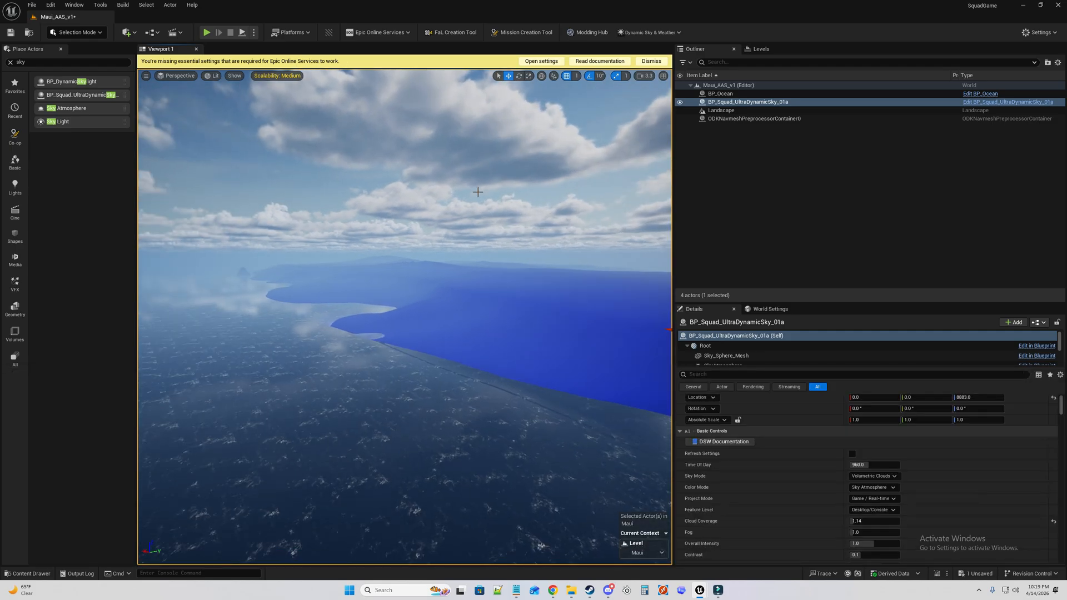
{"action": "left_click", "coordinate": [768, 50]}
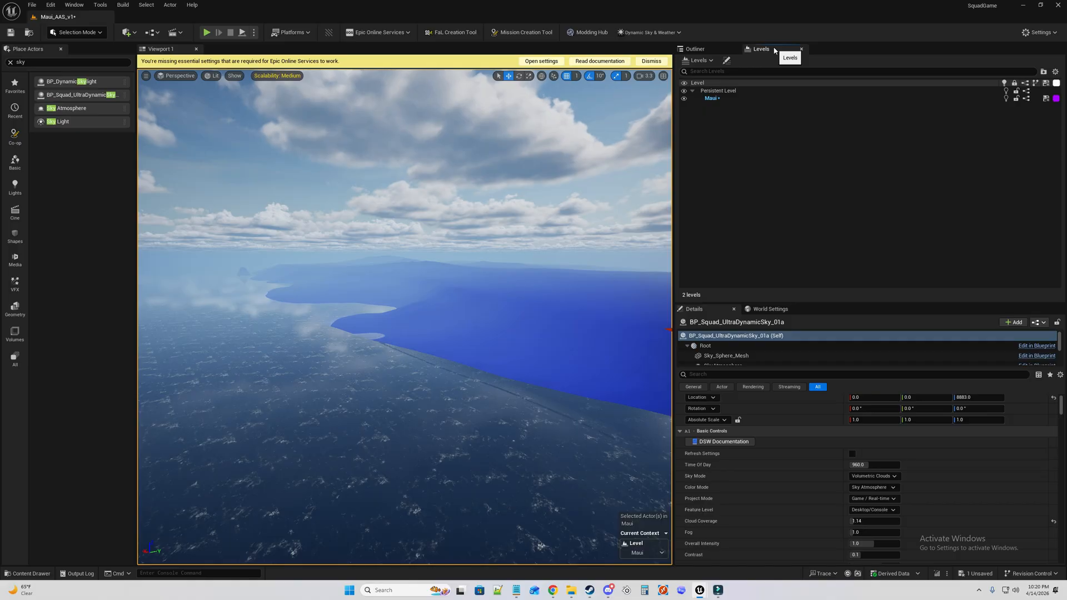
{"action": "left_click", "coordinate": [702, 61]}
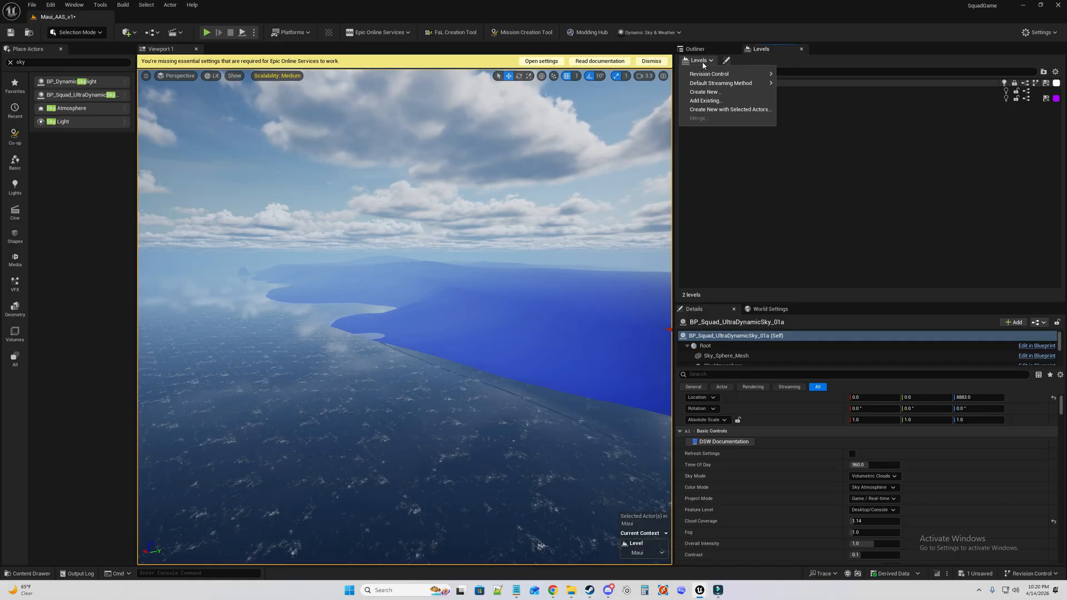
{"action": "left_click", "coordinate": [704, 100]}
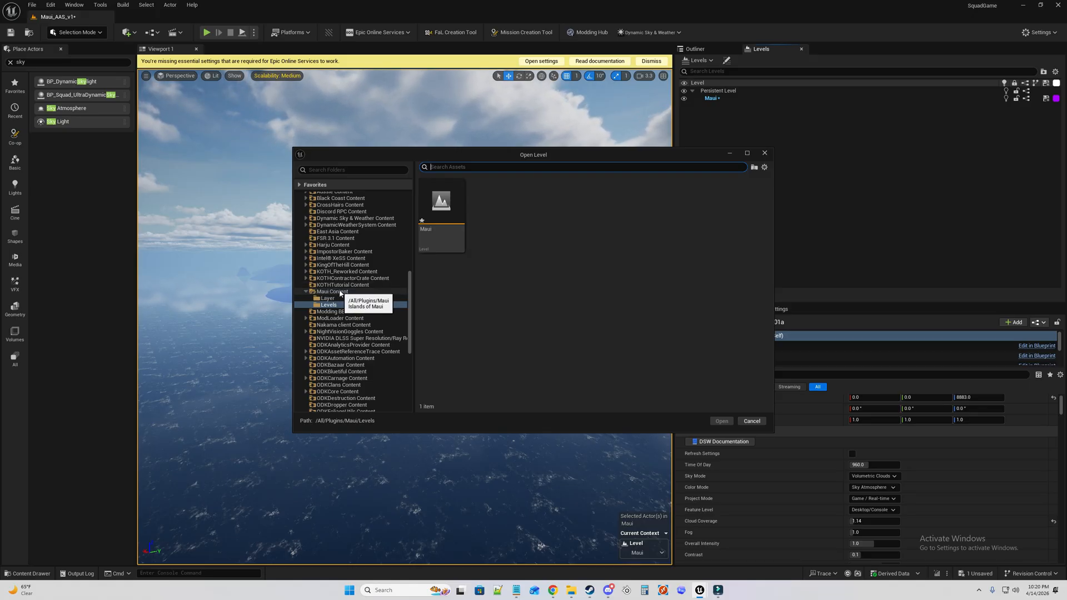
{"action": "left_click", "coordinate": [326, 305]}
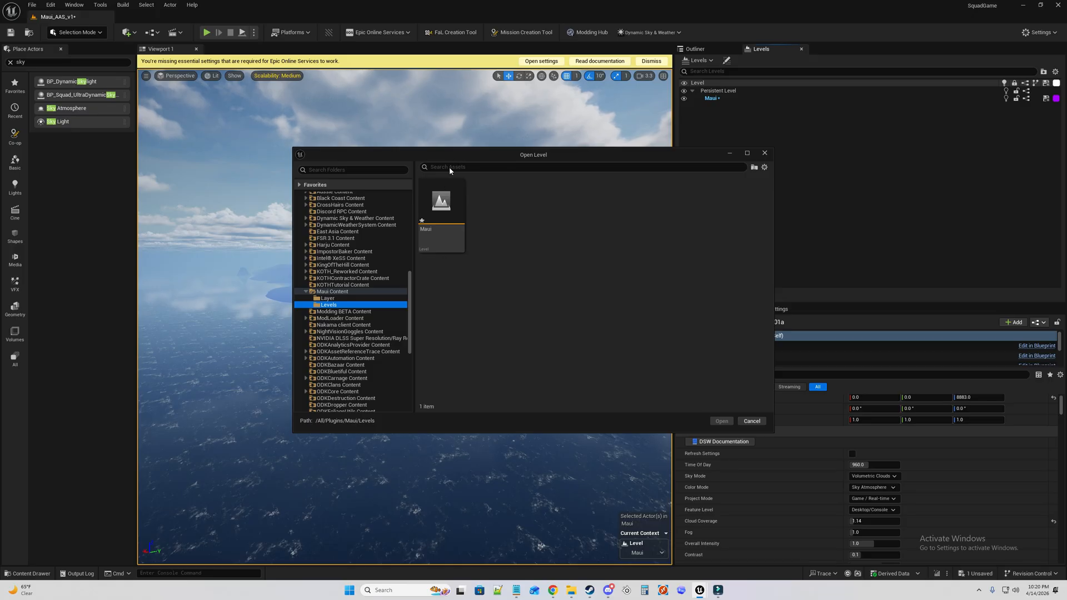
{"action": "left_click", "coordinate": [753, 421]}
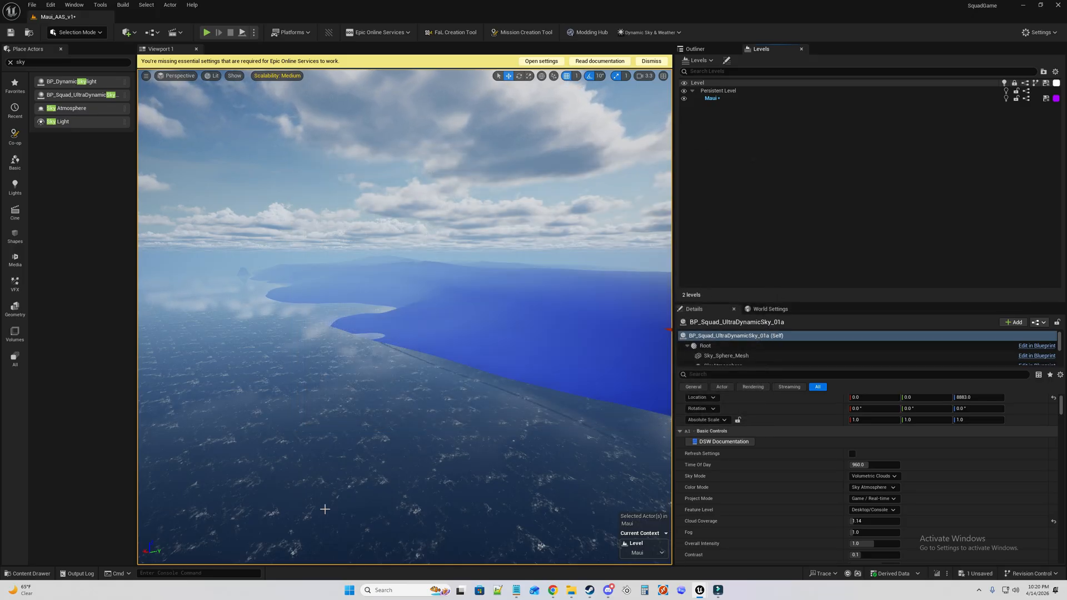
Rename the Maui level in Maui Content's Levels folder to Maui_Geo and accept the rename.
{"action": "left_click", "coordinate": [28, 574]}
{"action": "left_click", "coordinate": [232, 377]}
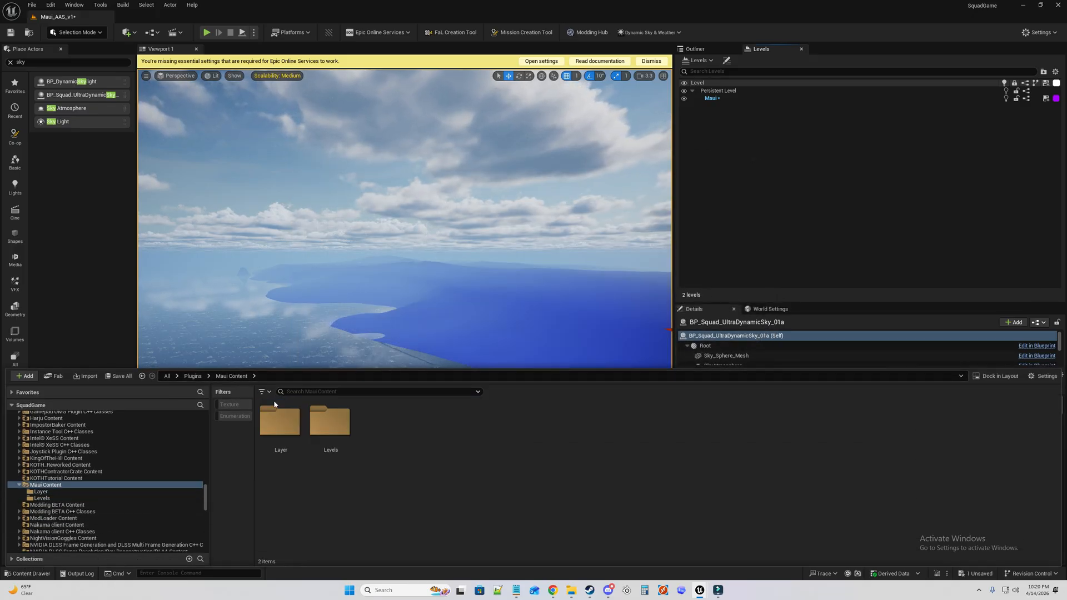
{"action": "double_click", "coordinate": [329, 424]}
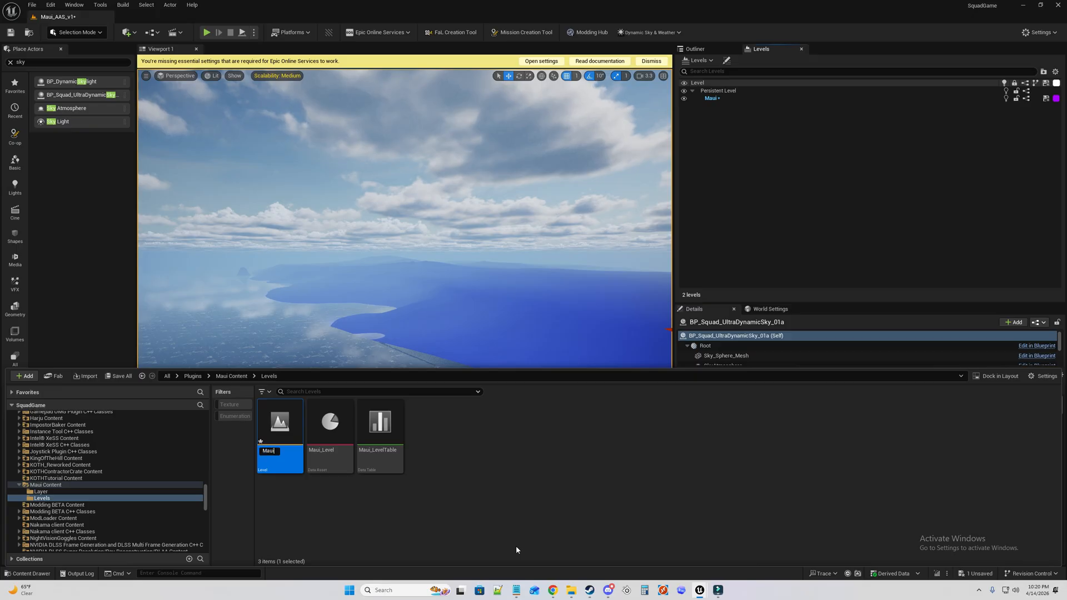
{"action": "type", "text": "eo"}
{"action": "key", "text": "Return"}
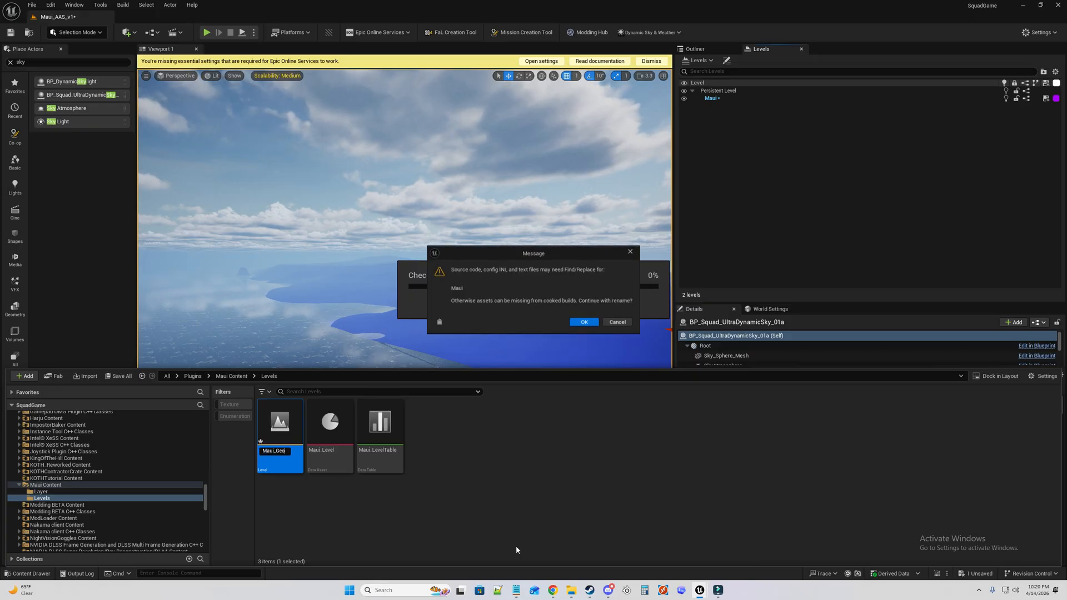
{"action": "left_click", "coordinate": [585, 323]}
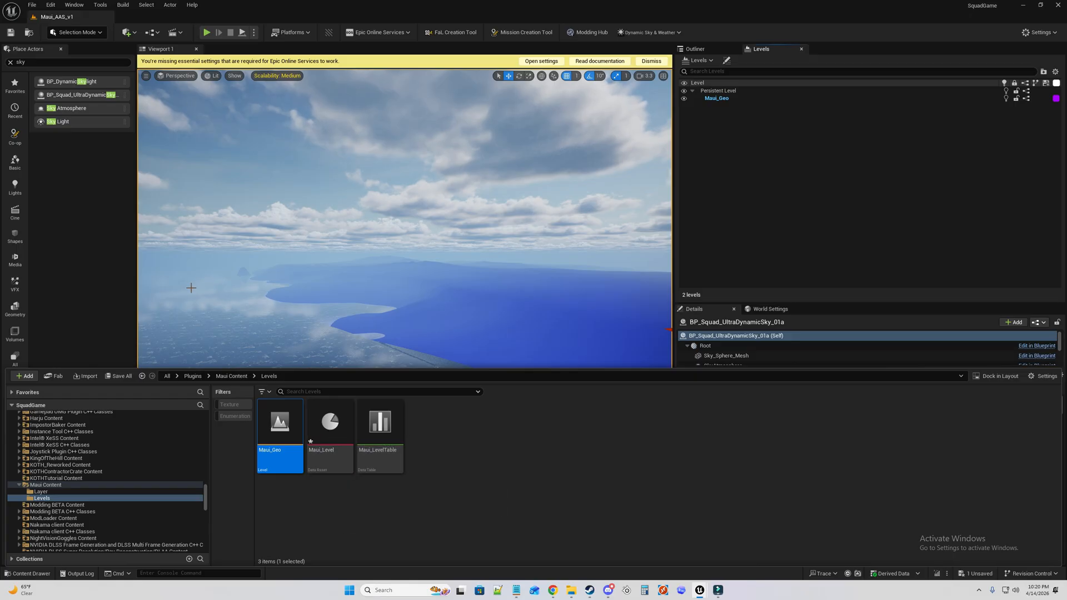
Set the Maui_Level data asset's biome to Forest and its theater of operations to Pacific, then save and close it.
{"action": "double_click", "coordinate": [331, 425]}
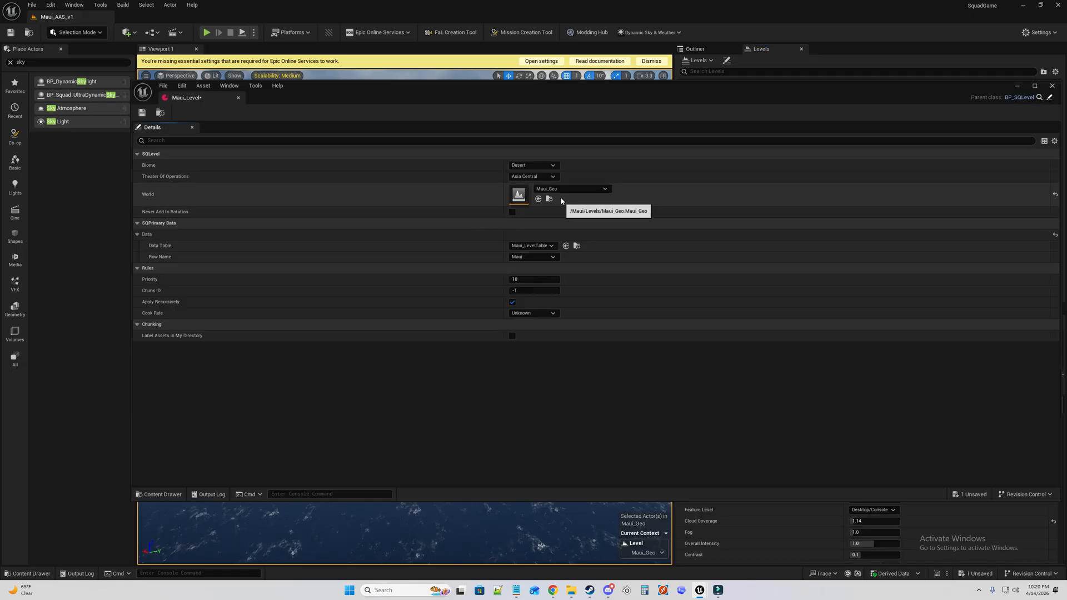
{"action": "left_click", "coordinate": [541, 166]}
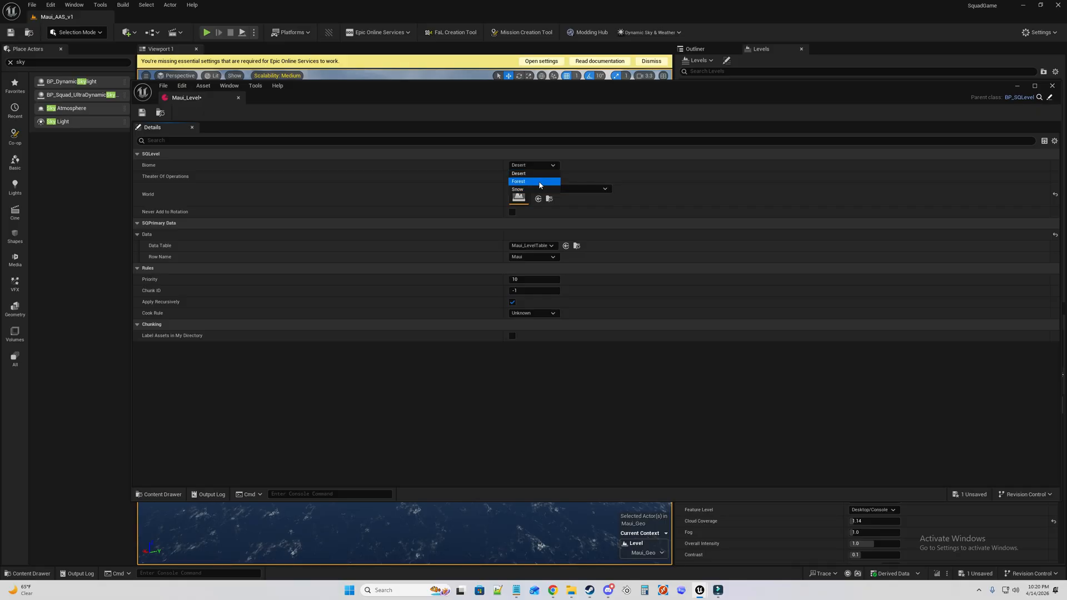
{"action": "left_click", "coordinate": [539, 183]}
{"action": "left_click", "coordinate": [538, 177]}
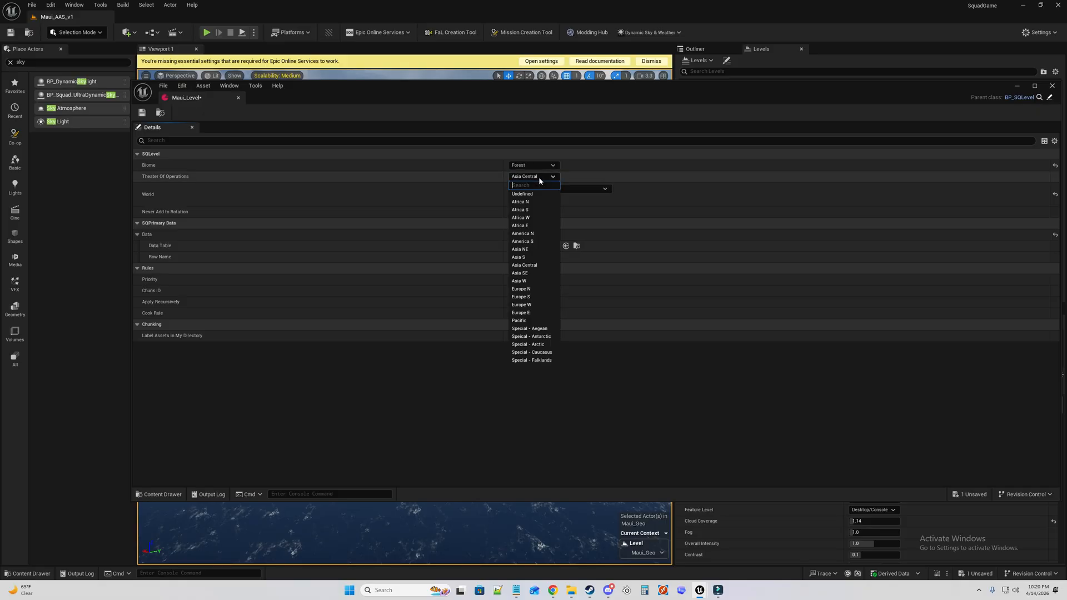
{"action": "left_click", "coordinate": [537, 321]}
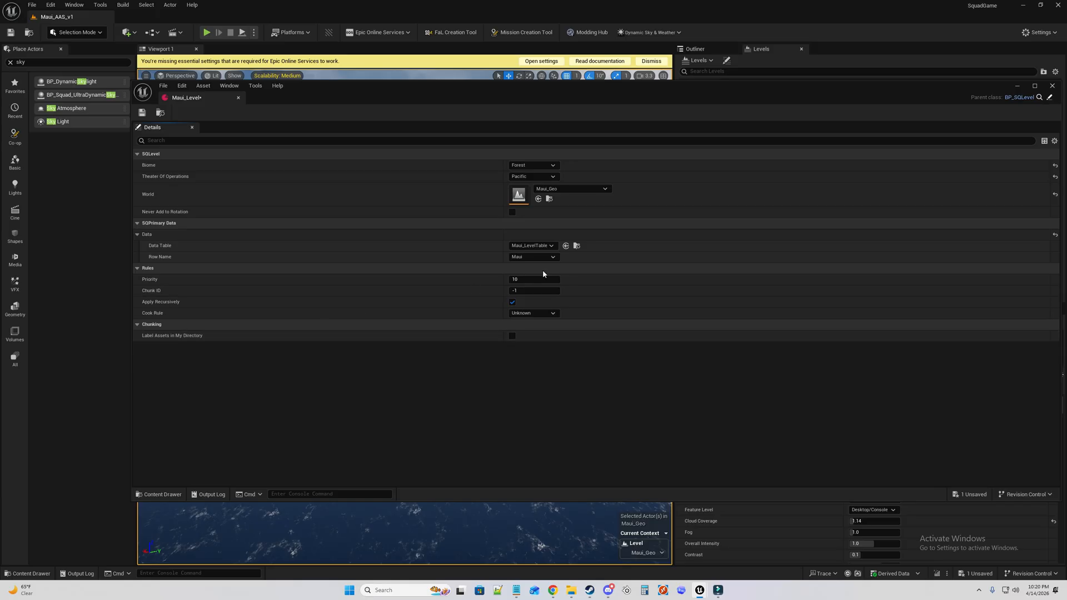
{"action": "left_click", "coordinate": [141, 112]}
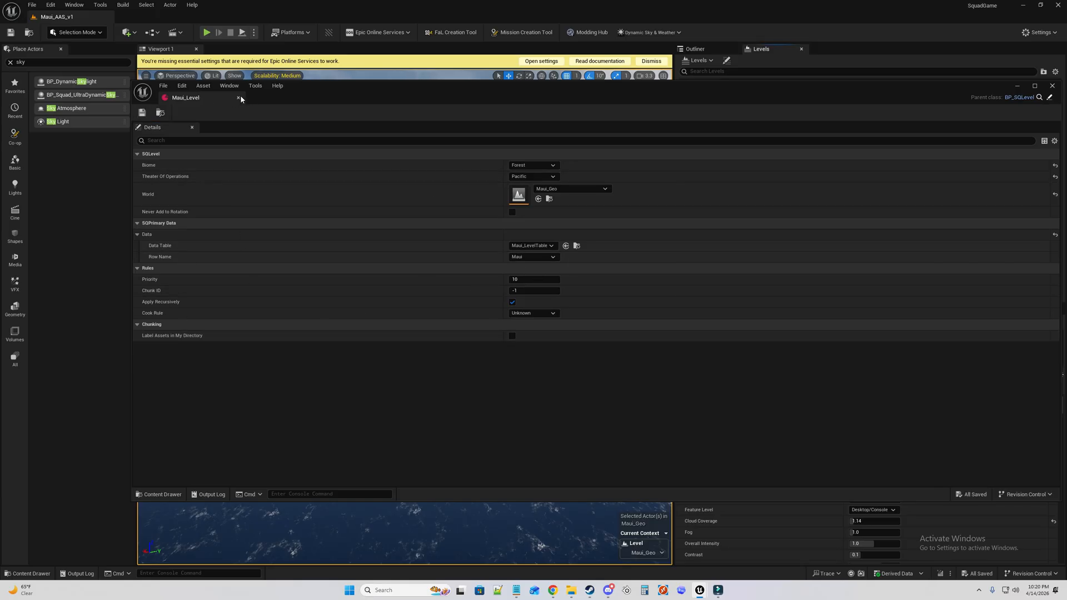
{"action": "left_click", "coordinate": [240, 98]}
Go back to Maui Content and open its Layer folder.
{"action": "left_click", "coordinate": [30, 573]}
{"action": "left_click", "coordinate": [234, 377]}
{"action": "left_click", "coordinate": [302, 428]}
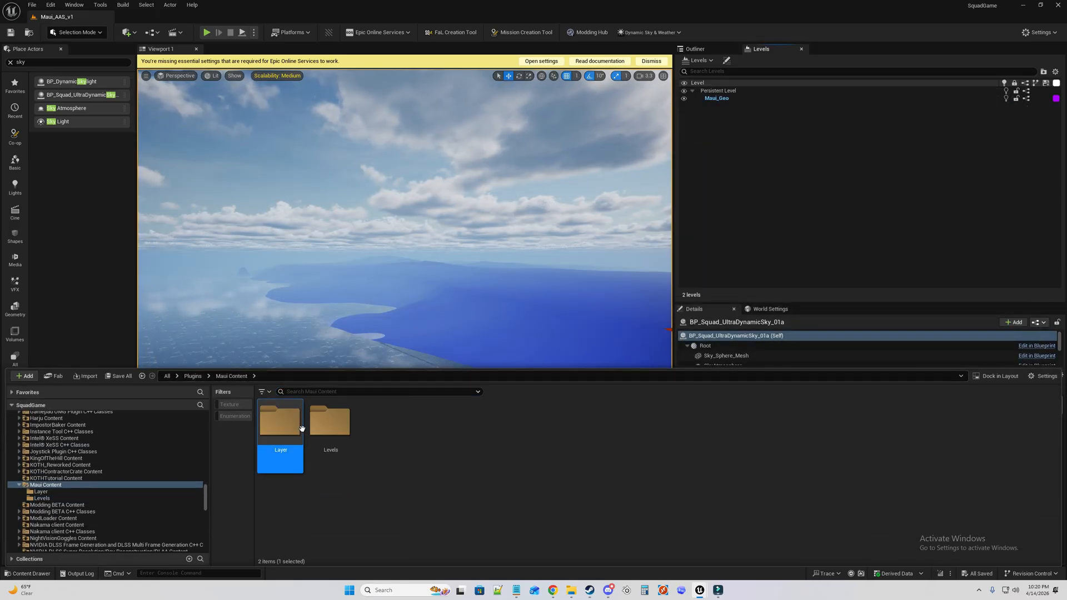
{"action": "double_click", "coordinate": [302, 428]}
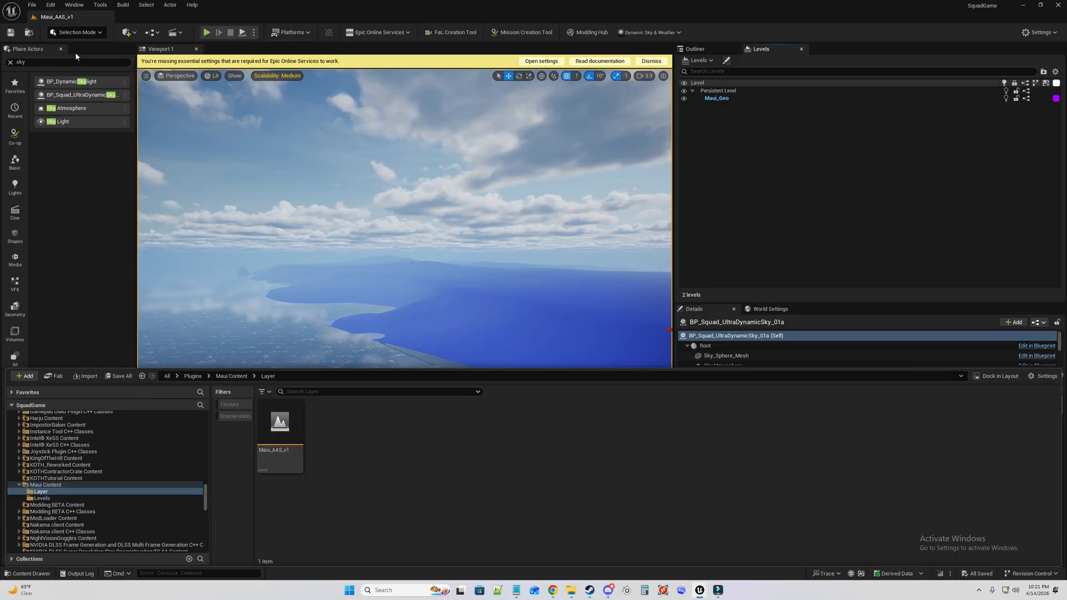
Open an additional Content Browser window and move it off the main editor screen.
{"action": "left_click", "coordinate": [74, 5]}
{"action": "mouse_move", "coordinate": [111, 67]}
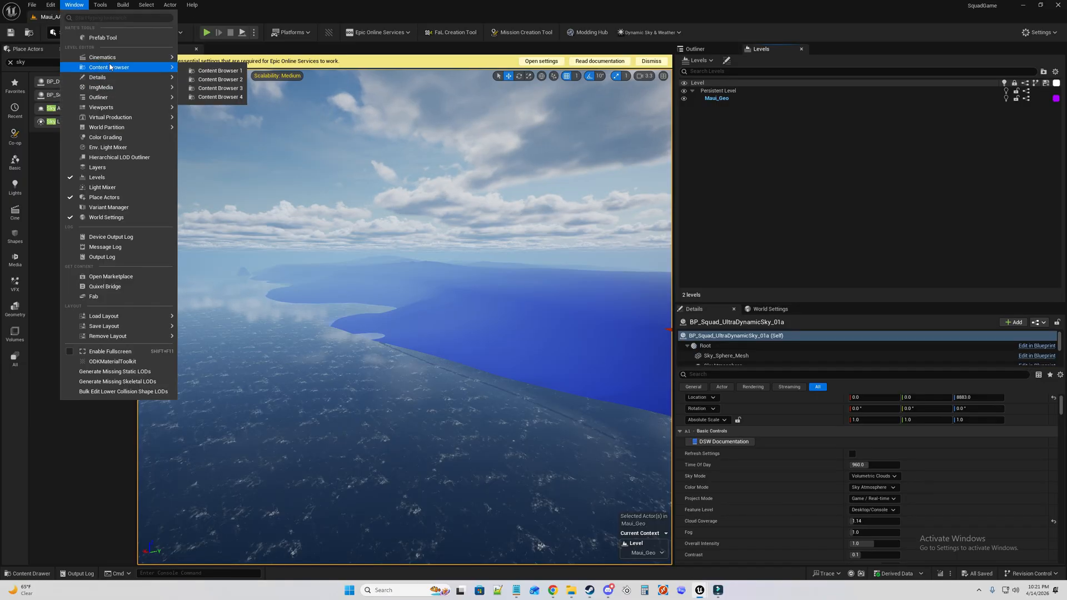
{"action": "left_click", "coordinate": [213, 77]}
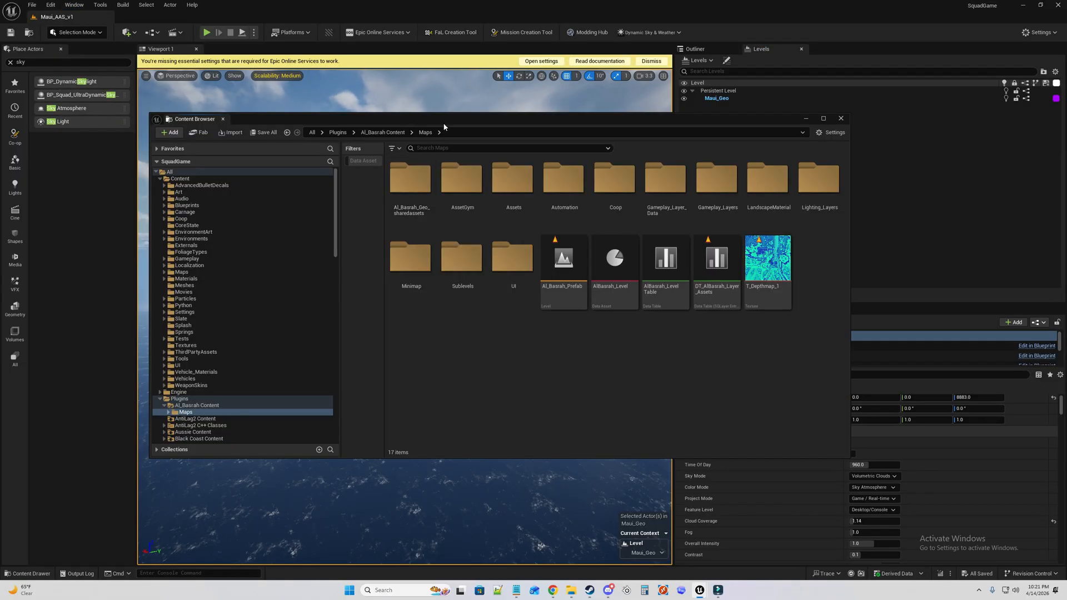
{"action": "left_click_drag", "start_coordinate": [443, 127], "coordinate": [1066, 128]}
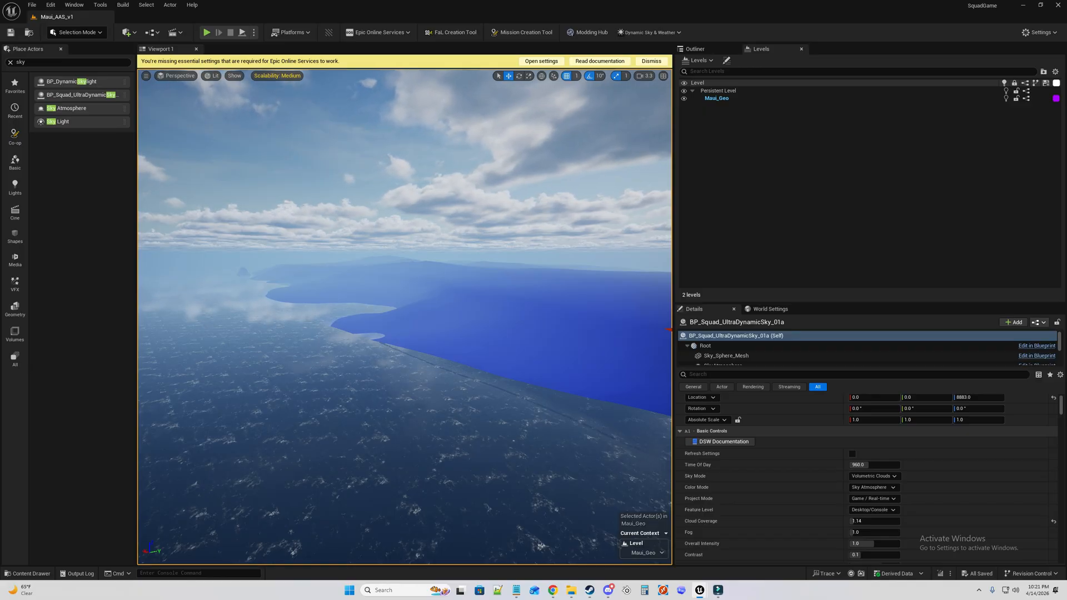
Create a data table based on the SQLayerEntry row structure in Maui Content's Layer folder.
{"action": "left_click", "coordinate": [28, 573]}
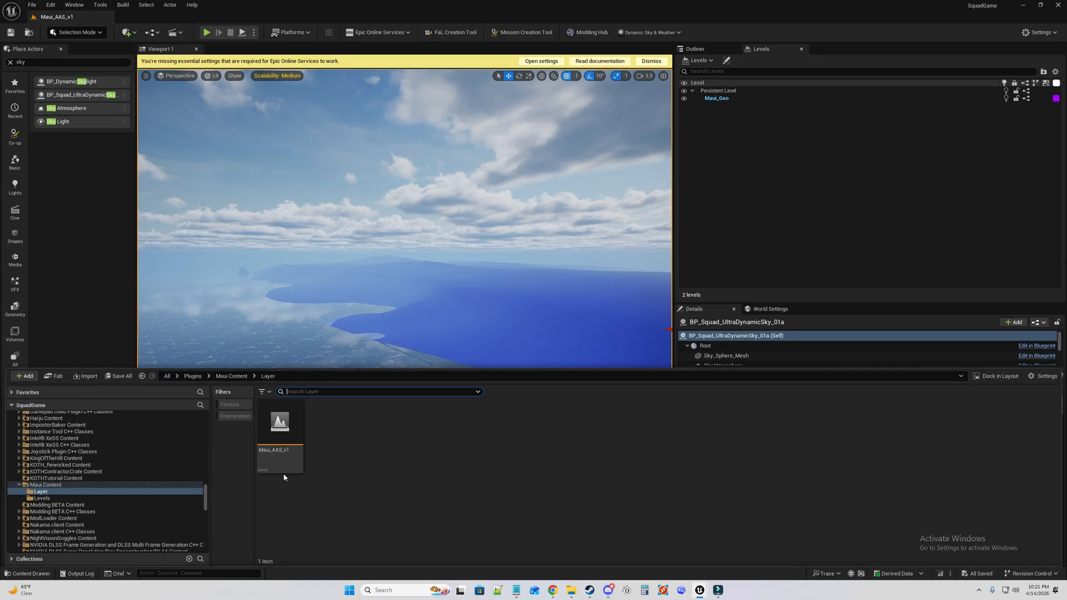
{"action": "right_click", "coordinate": [424, 446]}
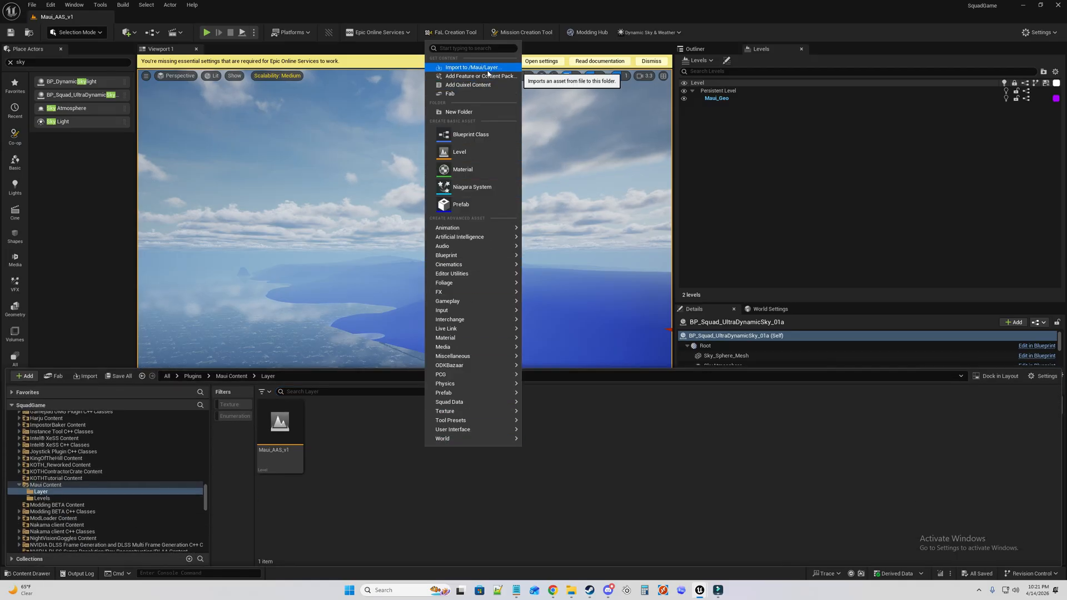
{"action": "type", "text": "da"}
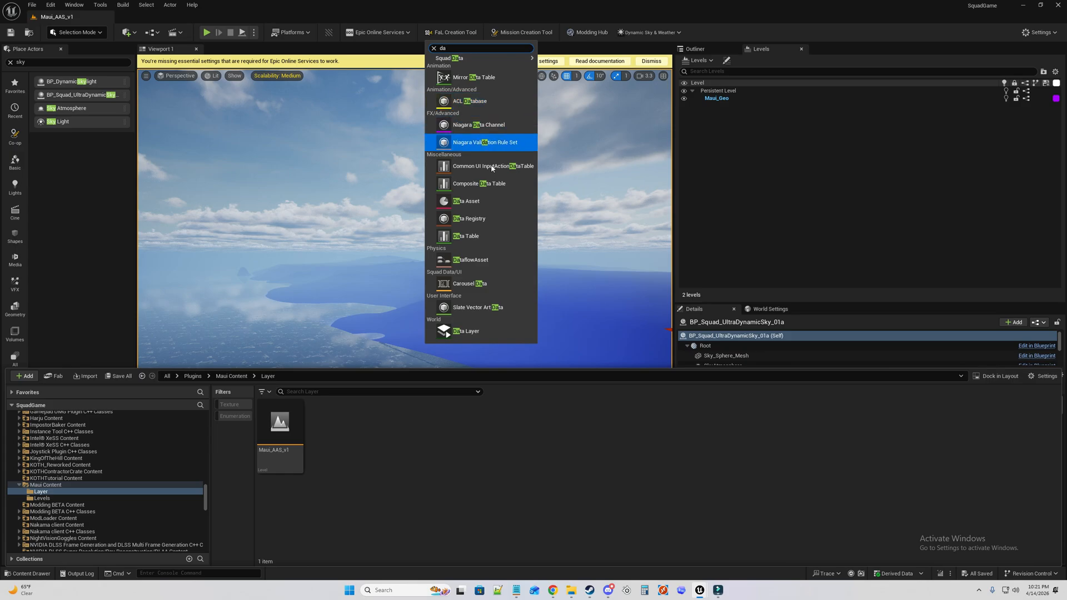
{"action": "left_click", "coordinate": [489, 237]}
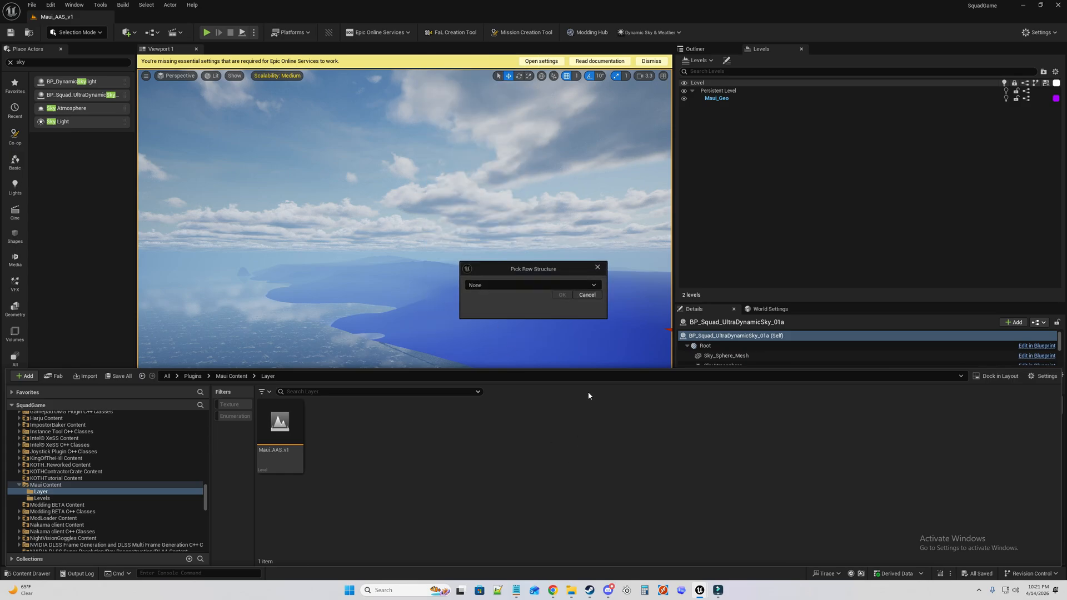
{"action": "left_click", "coordinate": [560, 286]}
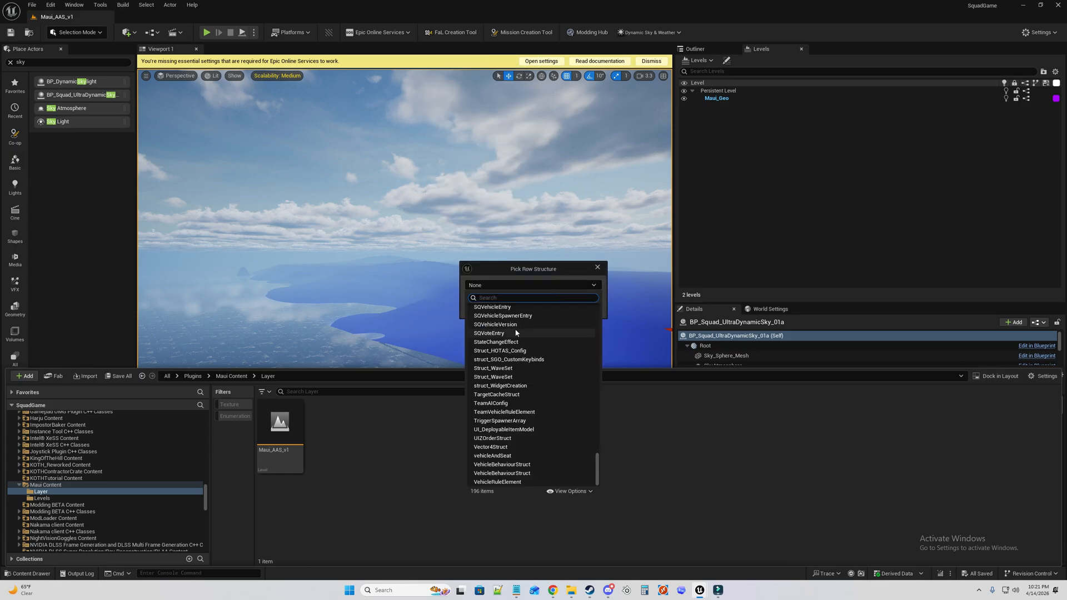
{"action": "type", "text": "sq"}
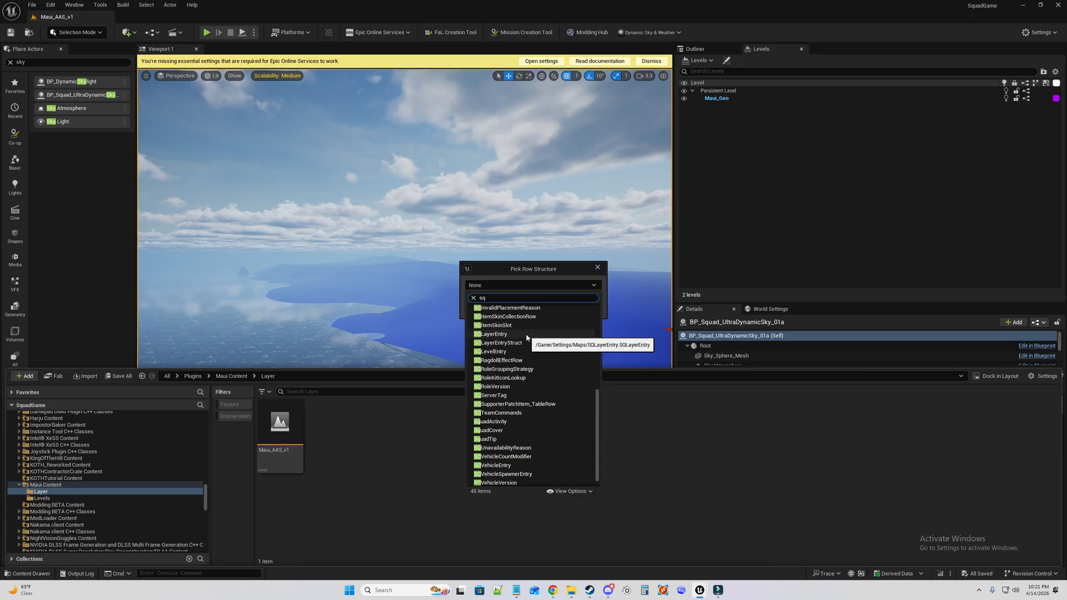
{"action": "left_click", "coordinate": [494, 334]}
{"action": "left_click", "coordinate": [562, 295]}
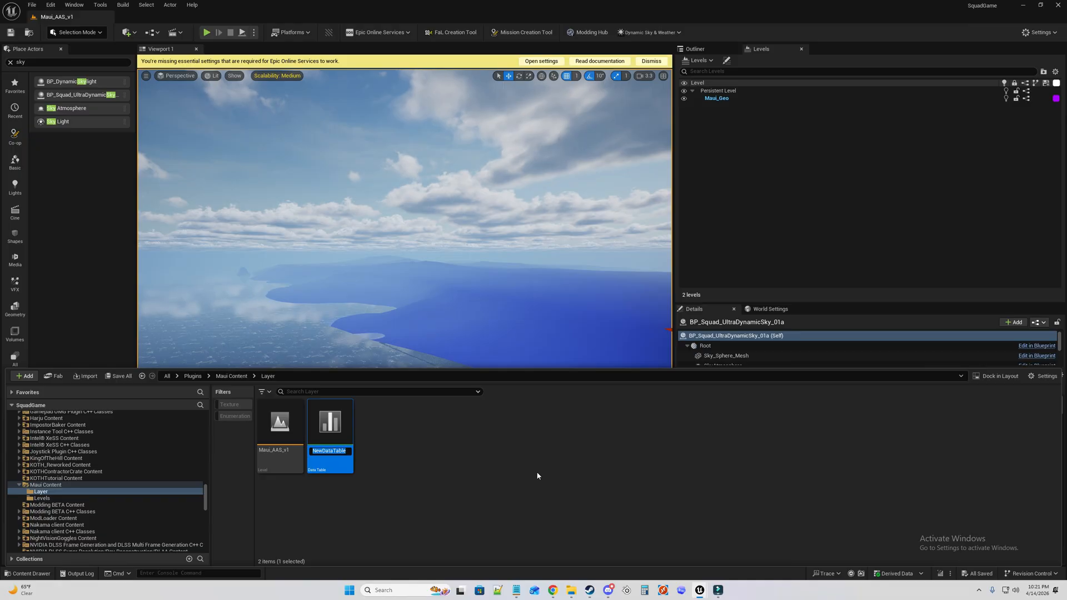
Name the new data table Maui_LayerTable.
{"action": "type", "text": "Maui_"}
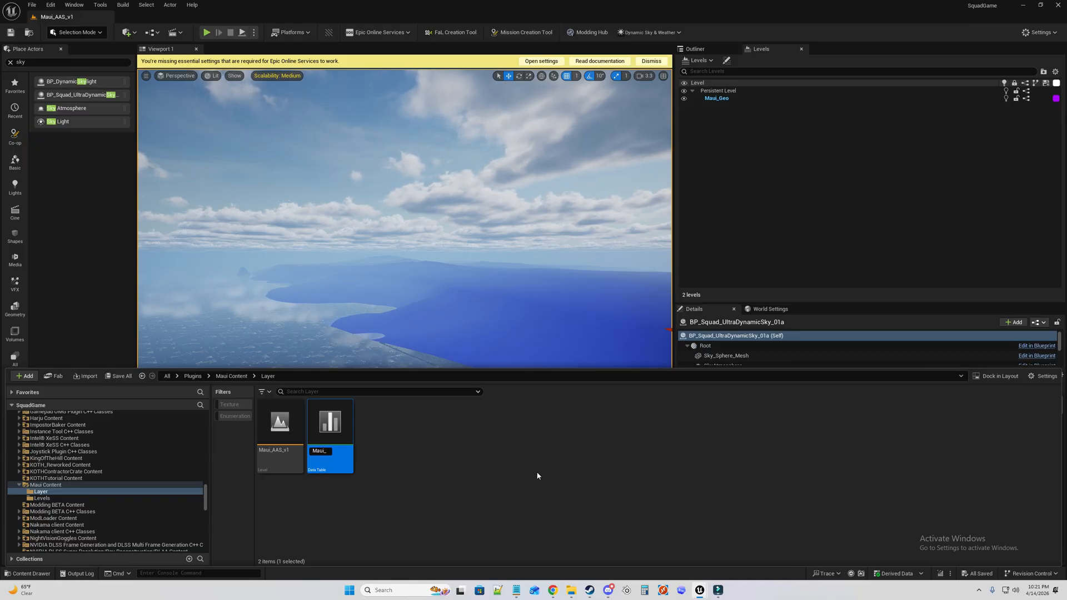
{"action": "type", "text": "Layer"}
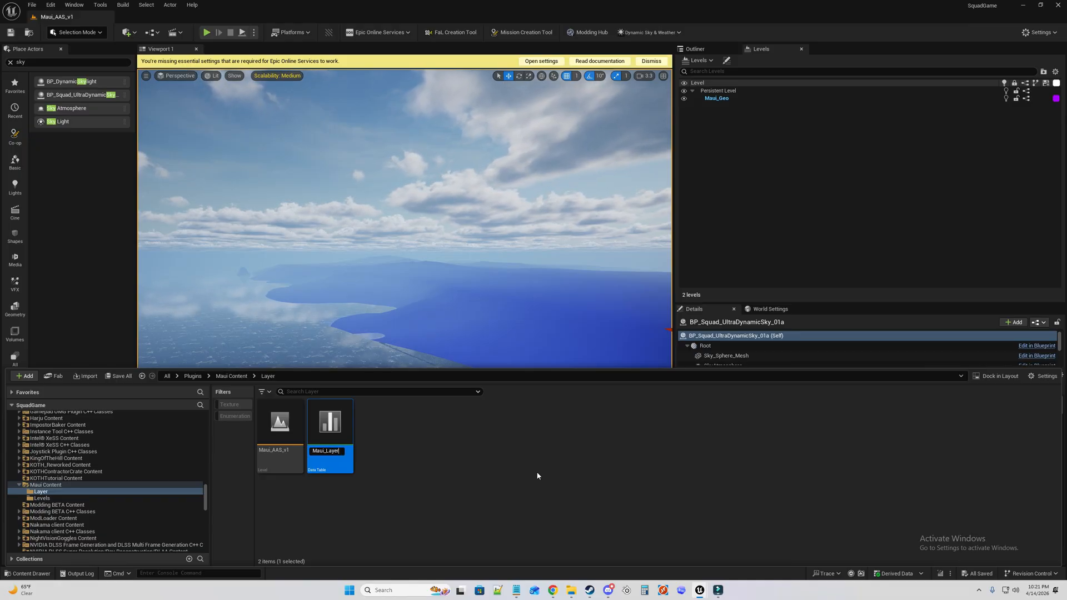
{"action": "type", "text": "Table"}
{"action": "key", "text": "Return"}
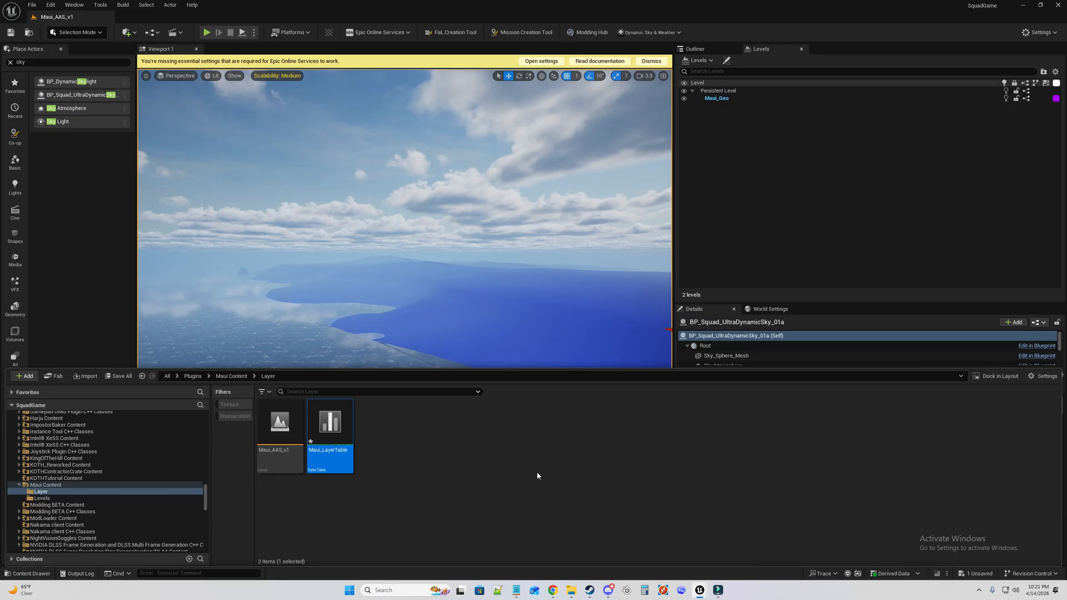
Open Maui_LayerTable, add a row and name the row Maui.
{"action": "double_click", "coordinate": [314, 431]}
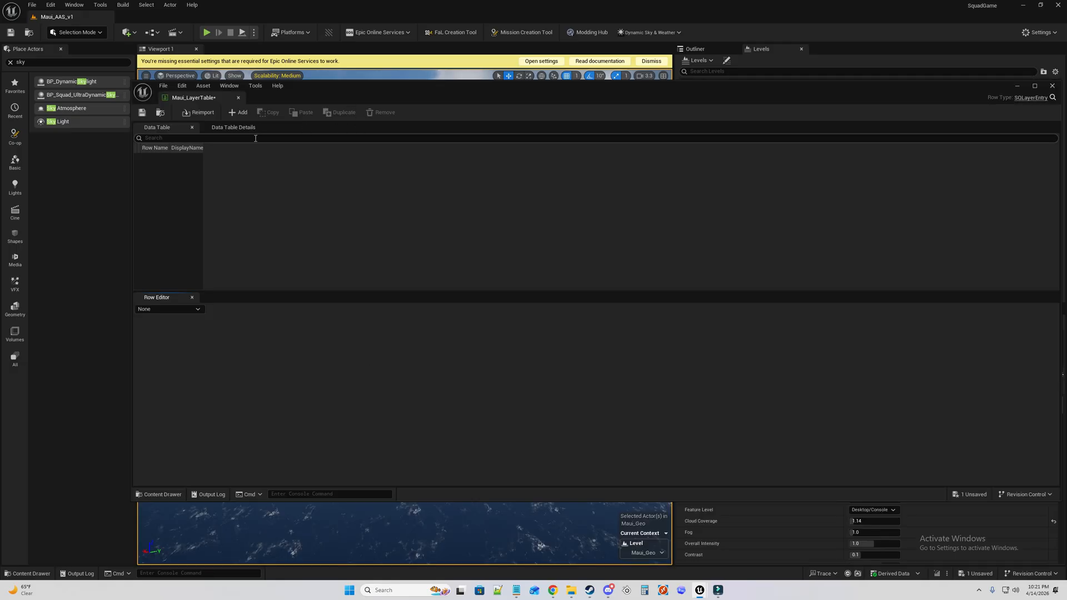
{"action": "left_click", "coordinate": [238, 113]}
{"action": "left_click", "coordinate": [205, 182]}
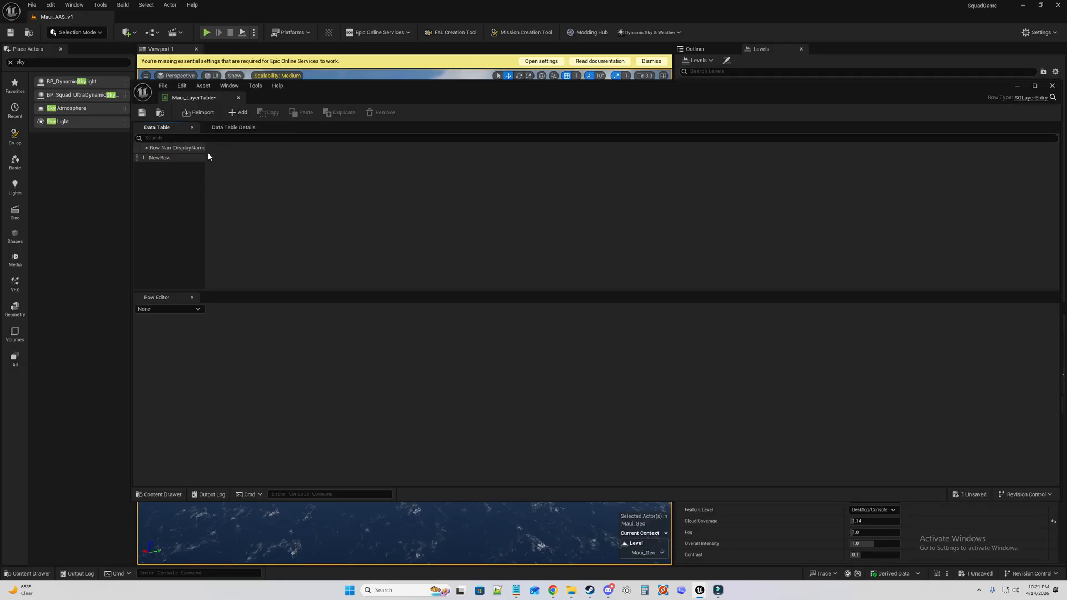
{"action": "left_click", "coordinate": [167, 158]}
{"action": "key", "text": "F2"}
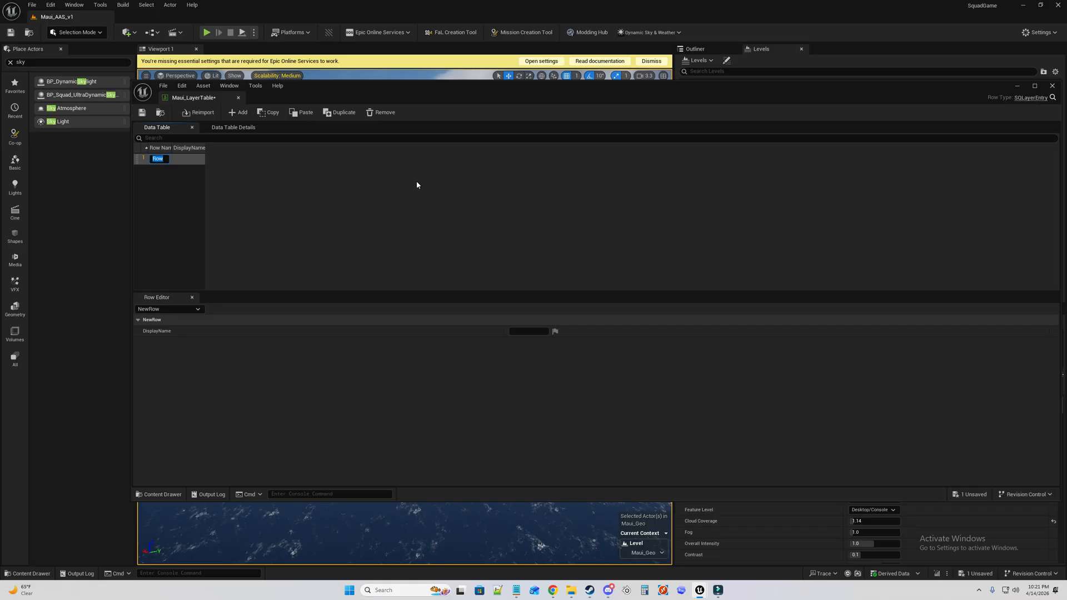
{"action": "type", "text": "Maui"}
{"action": "key", "text": "BackSpace"}
{"action": "type", "text": "ui"}
{"action": "key", "text": "Return"}
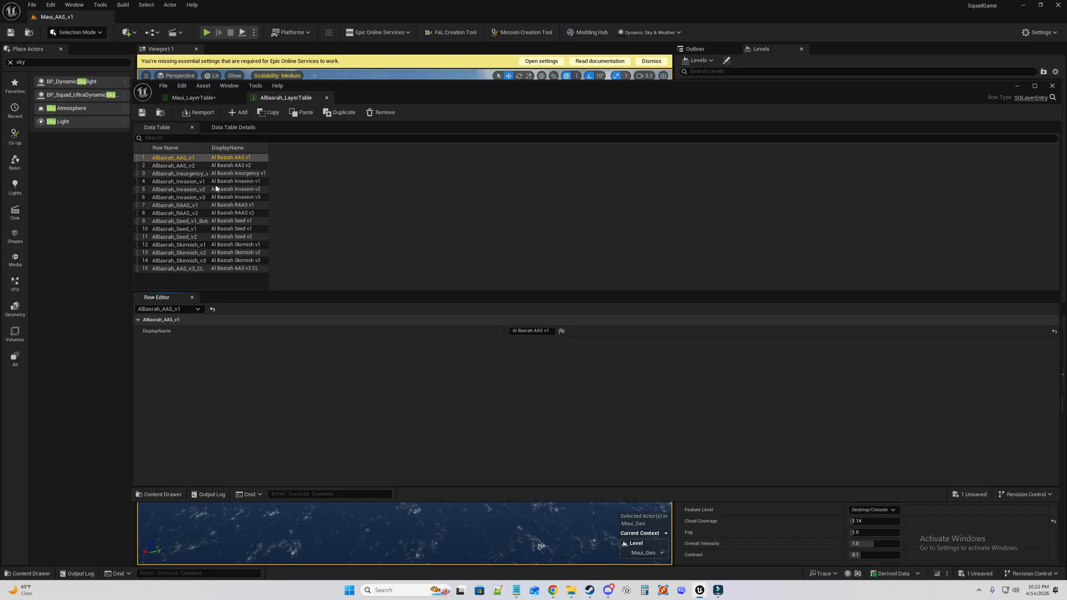
Check the row naming in AlBasrah_LayerTable and rename the Maui_LayerTable row to Maui_AAS_v1.
{"action": "left_click_drag", "start_coordinate": [268, 148], "coordinate": [448, 151]}
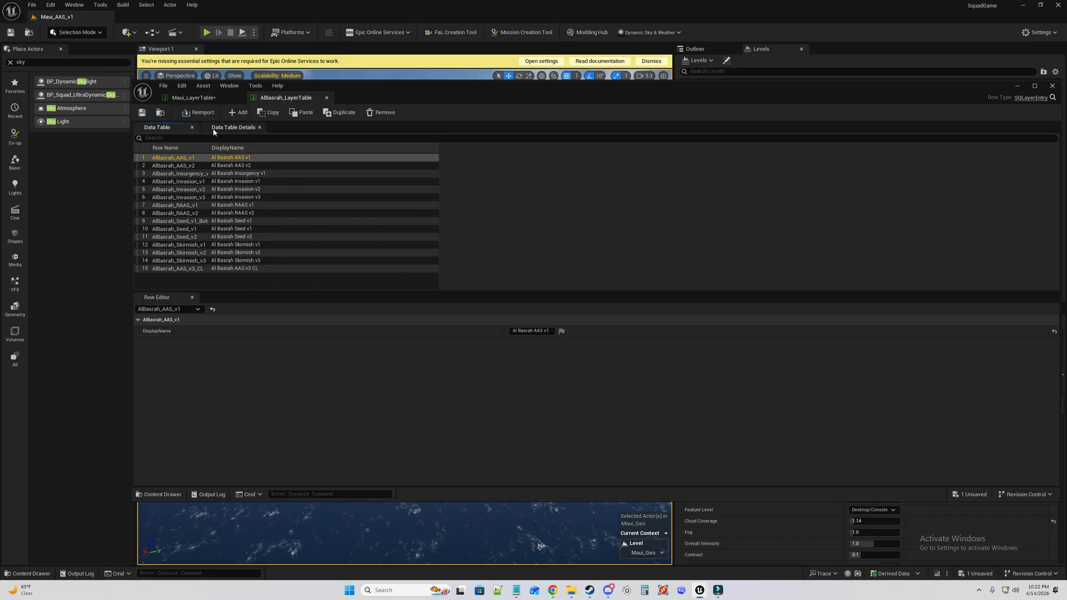
{"action": "left_click", "coordinate": [206, 103]}
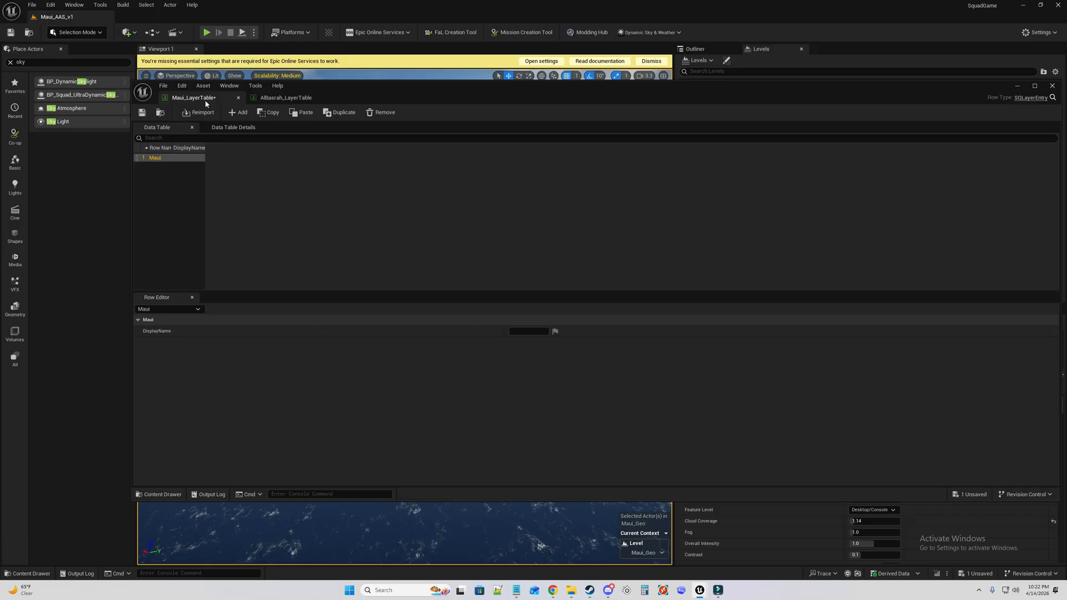
{"action": "double_click", "coordinate": [173, 160]}
{"action": "type", "text": "_AAS_v"}
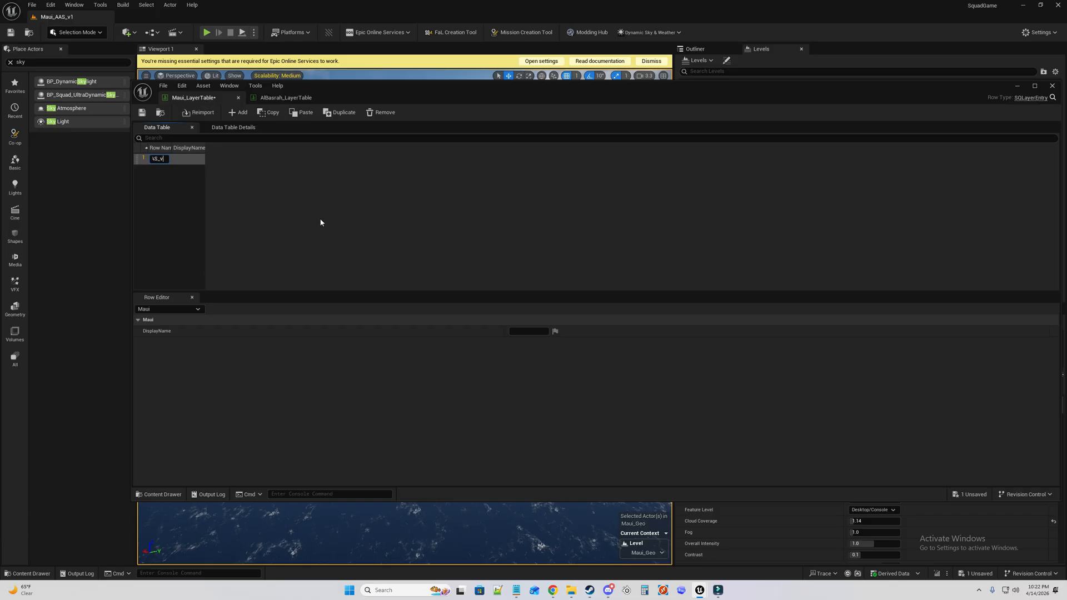
{"action": "type", "text": "1"}
{"action": "key", "text": "Return"}
Set the Maui_AAS_v1 row's display name to Maui AAS v1 and save the table.
{"action": "left_click", "coordinate": [534, 333]}
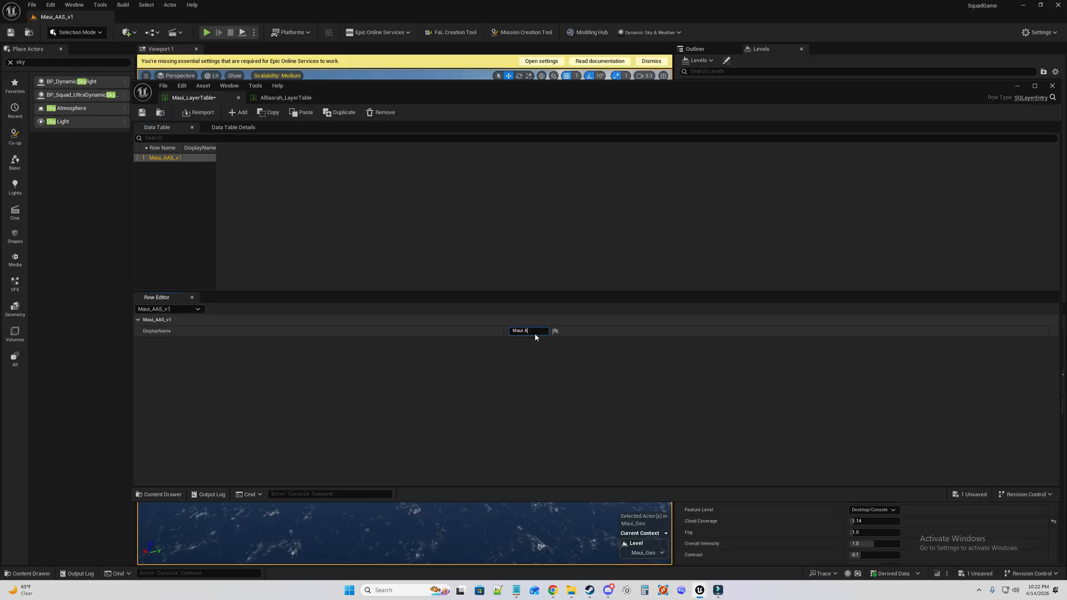
{"action": "type", "text": "Maui AAS v1"}
{"action": "key", "text": "Return"}
{"action": "left_click", "coordinate": [143, 113]}
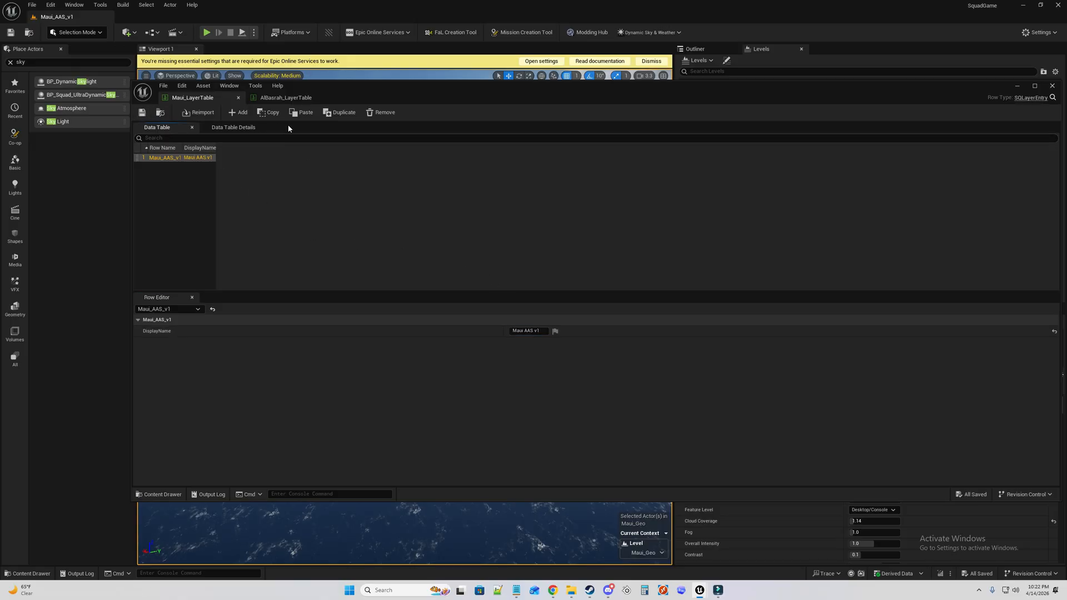
Close AlBasrah_LayerTable and the asset editor window and return to the Layer folder.
{"action": "left_click", "coordinate": [285, 99]}
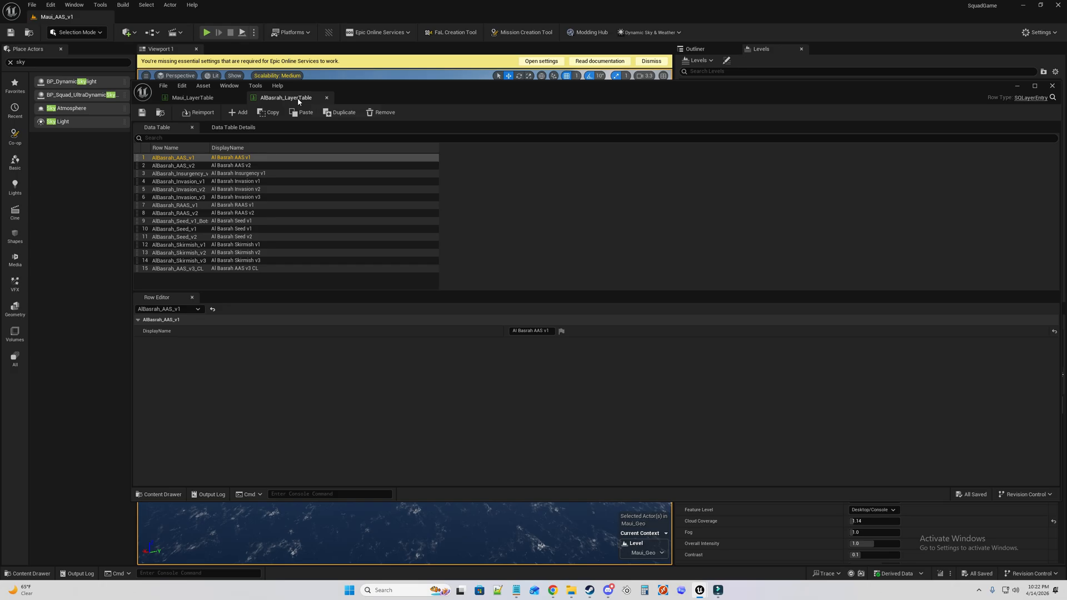
{"action": "left_click", "coordinate": [327, 98]}
{"action": "left_click", "coordinate": [1053, 85]}
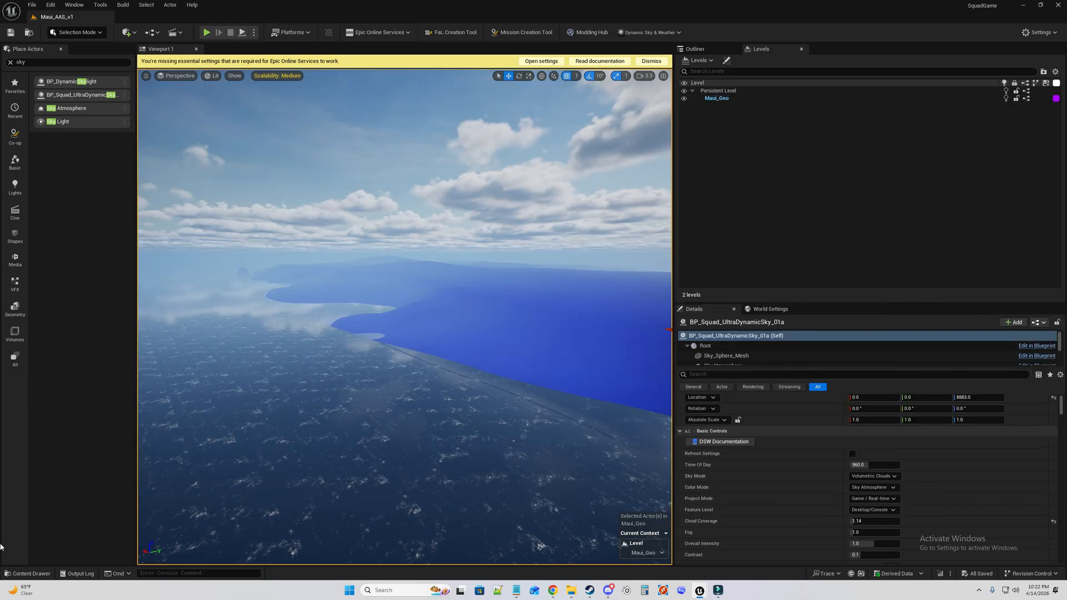
{"action": "left_click", "coordinate": [30, 574]}
{"action": "right_click", "coordinate": [461, 435]}
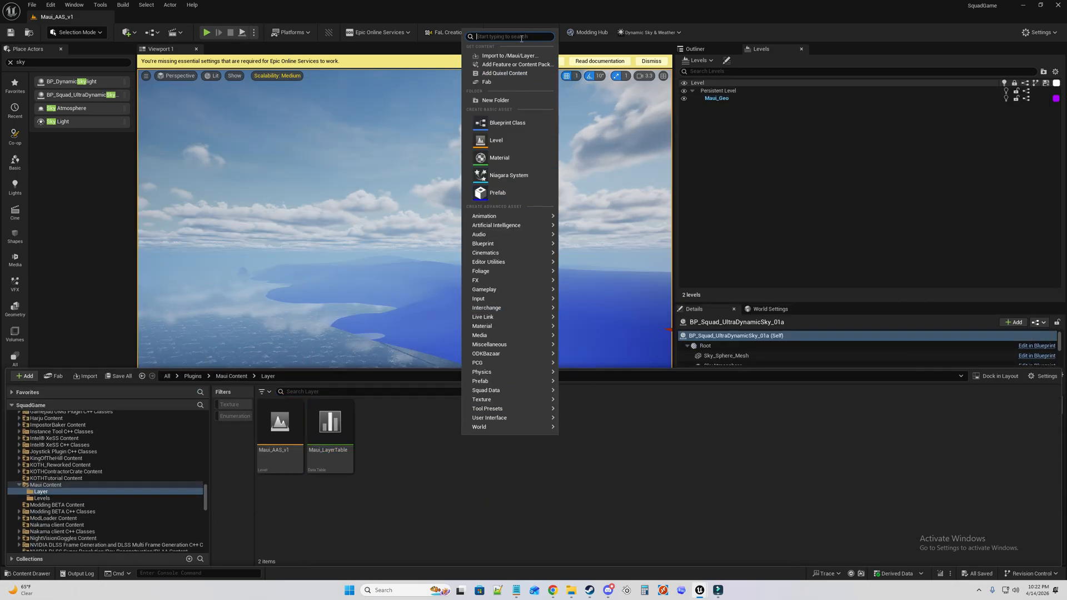
{"action": "type", "text": "data"}
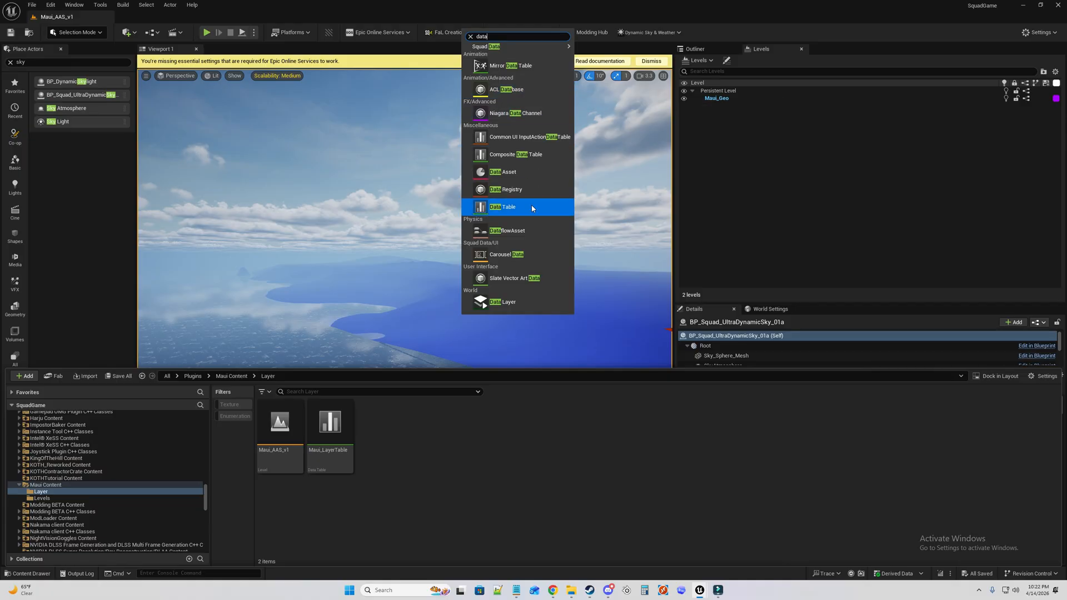
{"action": "left_click", "coordinate": [532, 173]}
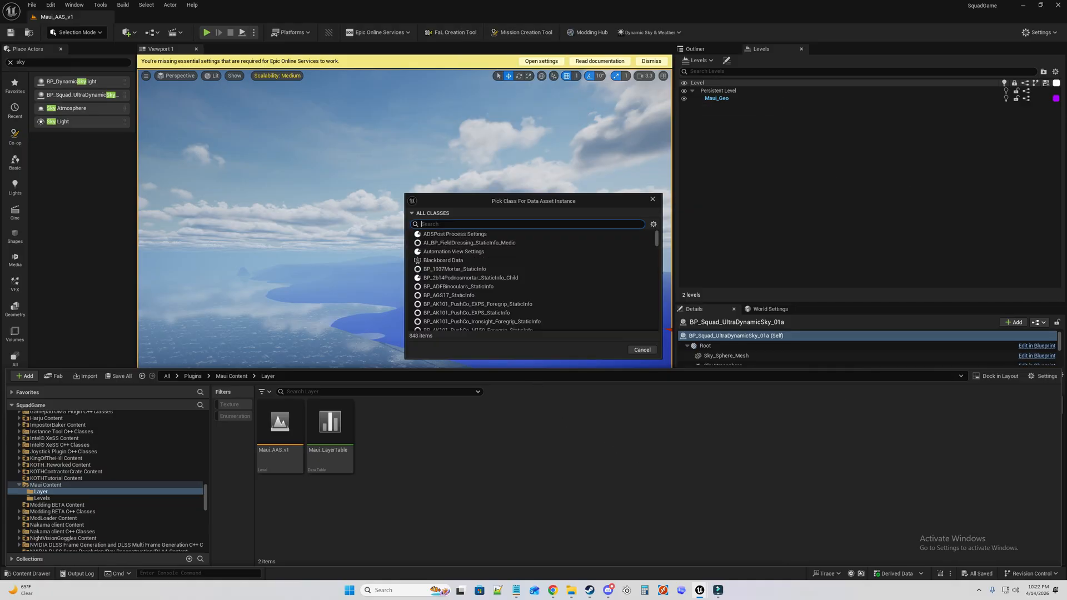
{"action": "left_click", "coordinate": [643, 349]}
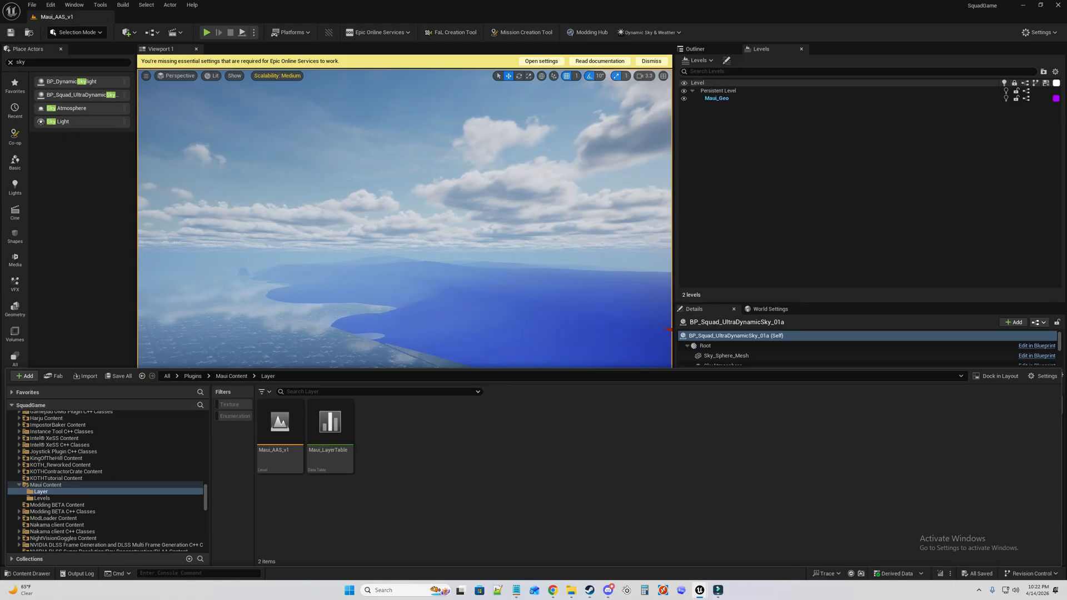
Create a data asset of class BP_SQLayer in Maui Content's Layer folder.
{"action": "right_click", "coordinate": [698, 476]}
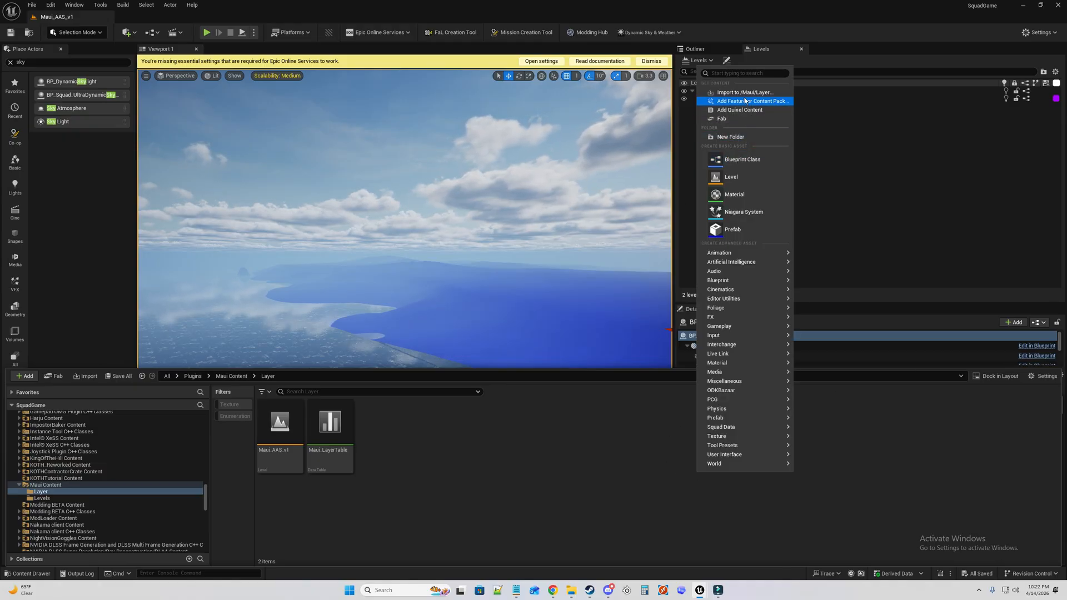
{"action": "type", "text": "data"}
{"action": "scroll", "coordinate": [770, 145], "scroll_direction": "down", "scroll_amount": 1}
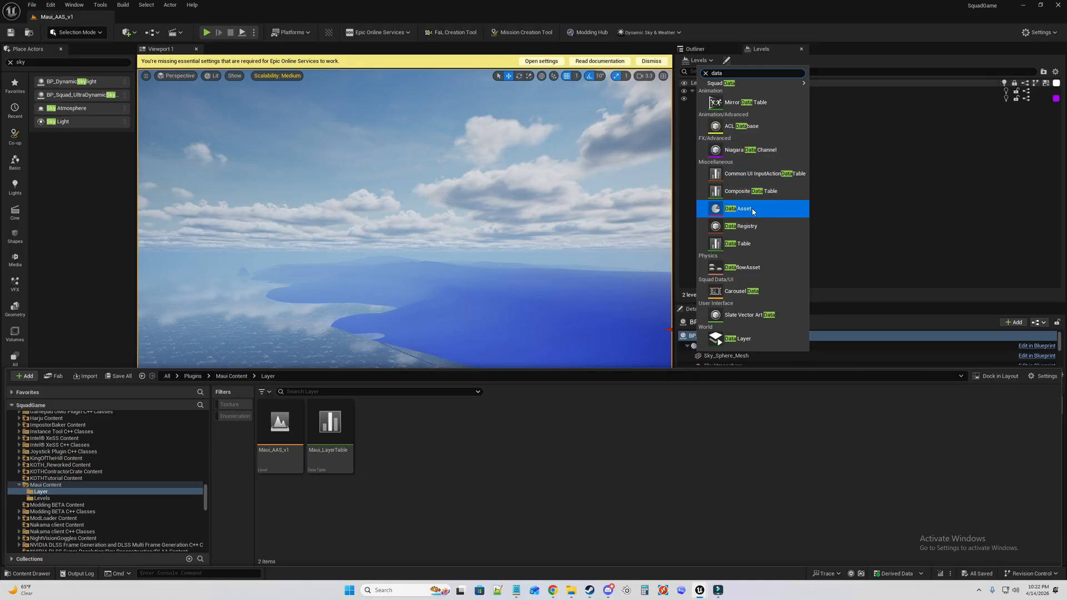
{"action": "left_click", "coordinate": [748, 209]}
{"action": "type", "text": "sq"}
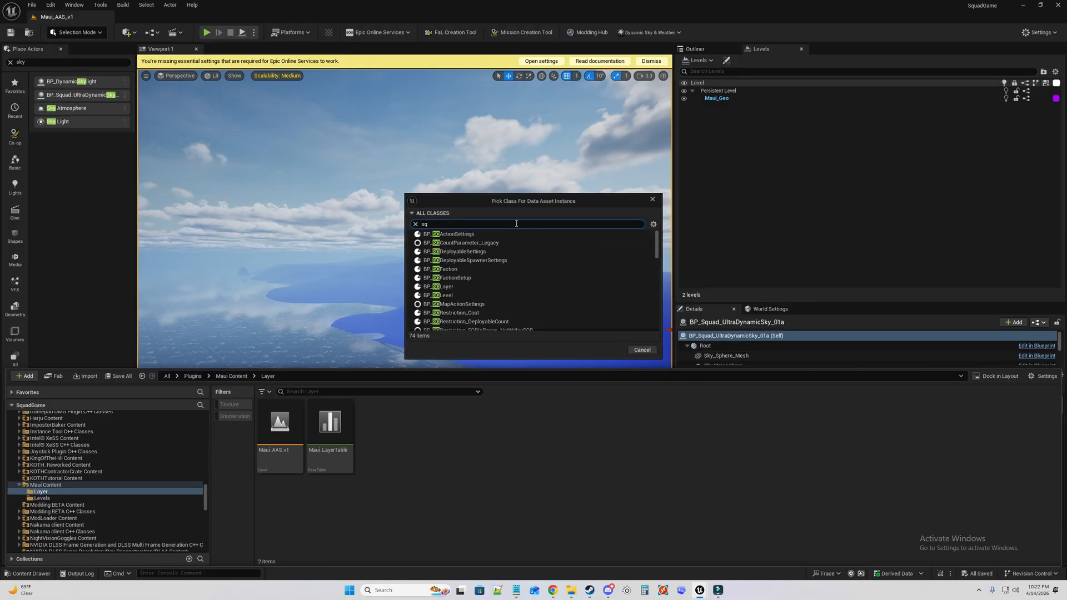
{"action": "type", "text": "lay"}
{"action": "left_click", "coordinate": [475, 234]}
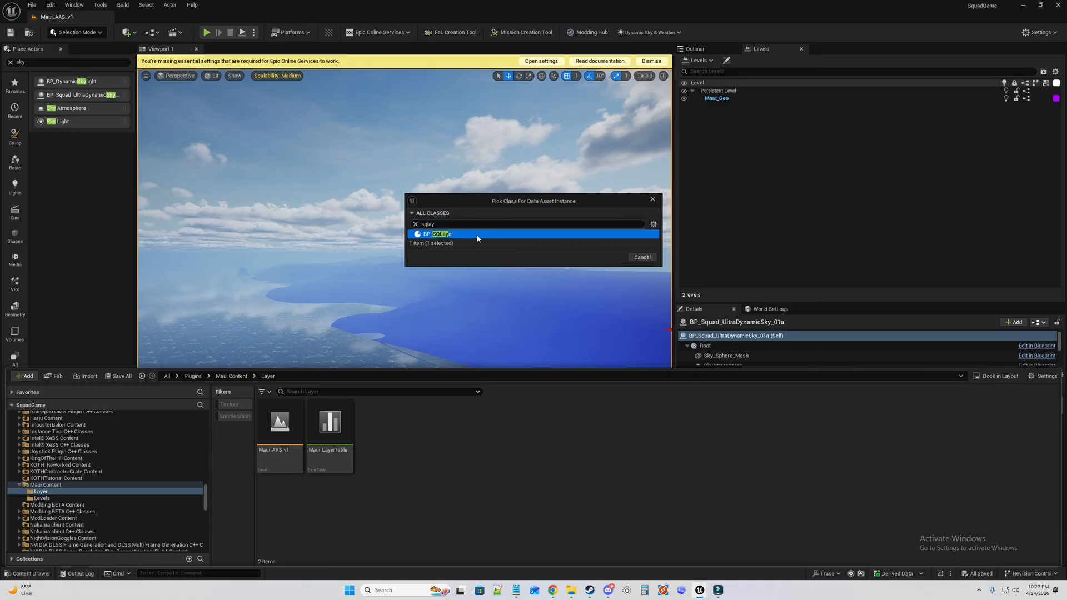
{"action": "left_click", "coordinate": [609, 257]}
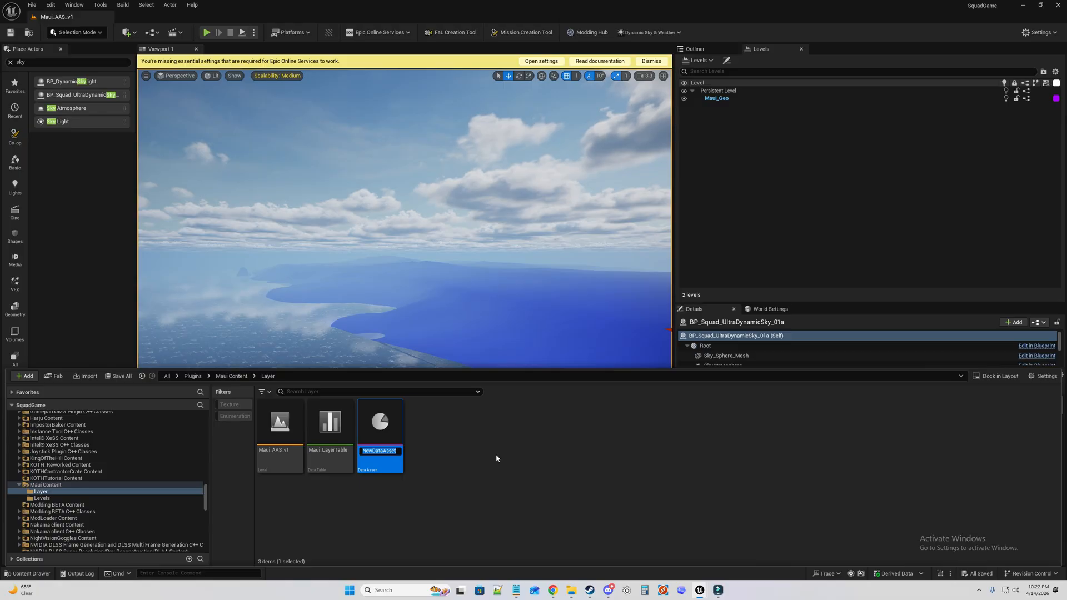
Name the new data asset Maui_AAS_v1Layer.
{"action": "type", "text": "Maui"}
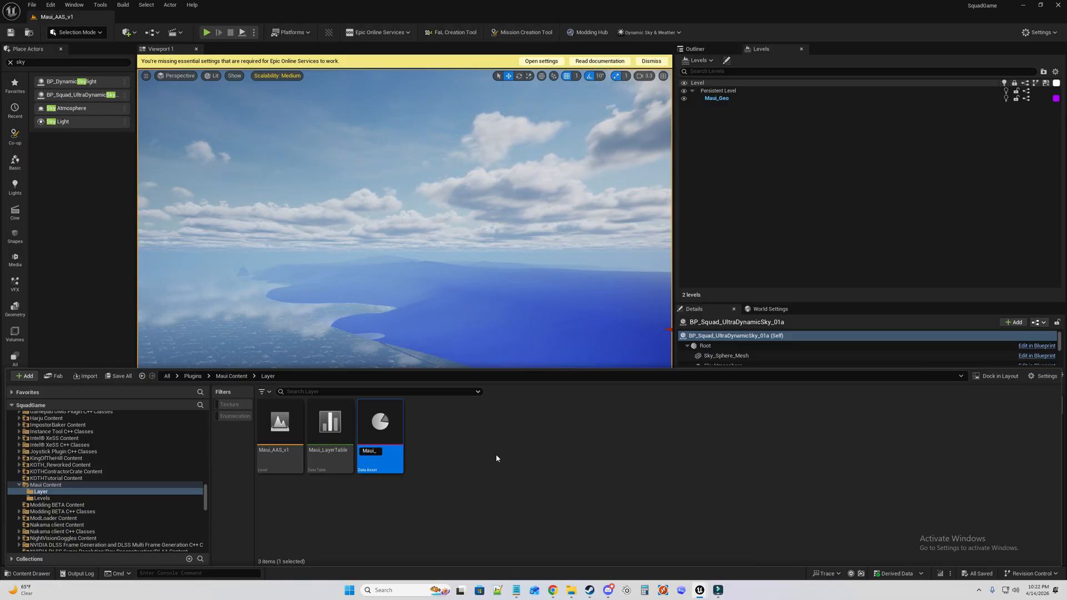
{"action": "type", "text": "_AAS_V1"}
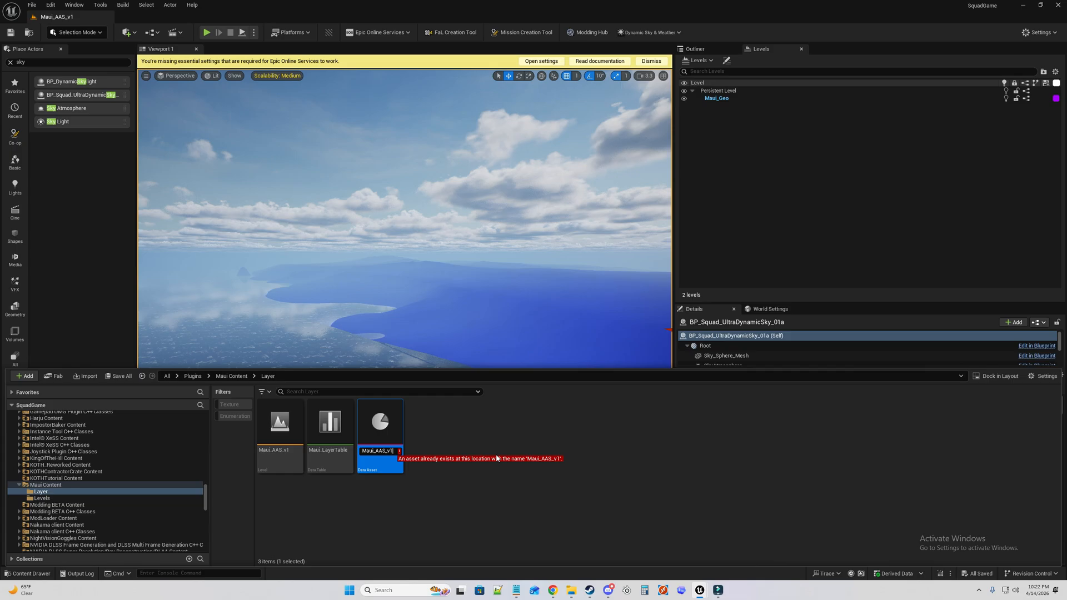
{"action": "type", "text": "Layer"}
{"action": "key", "text": "Return"}
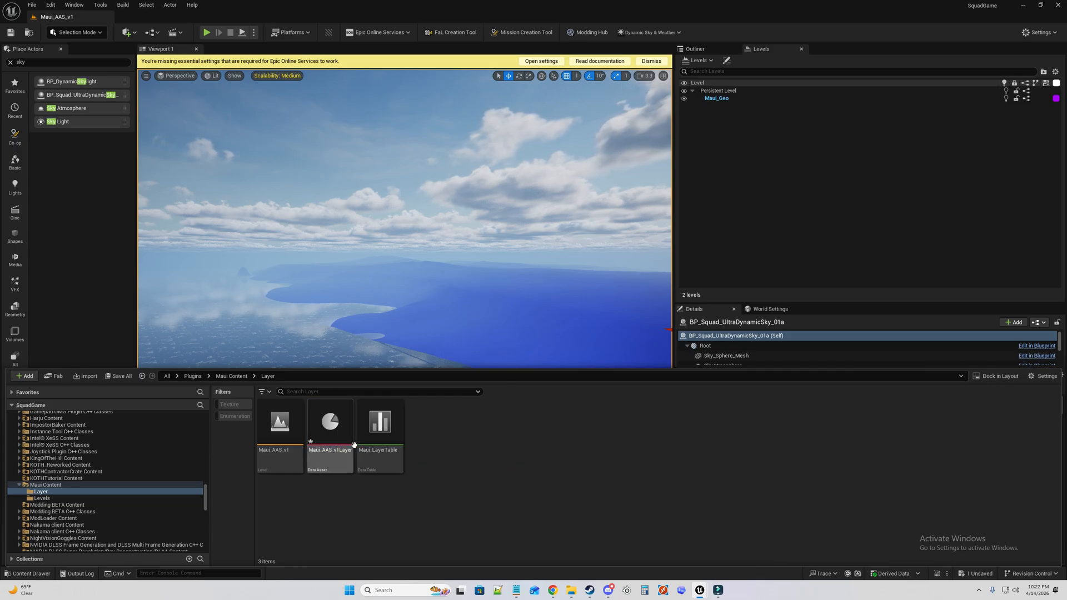
Open the Maui_AAS_v1Layer data asset and look over its layer, game and faction settings.
{"action": "double_click", "coordinate": [354, 444]}
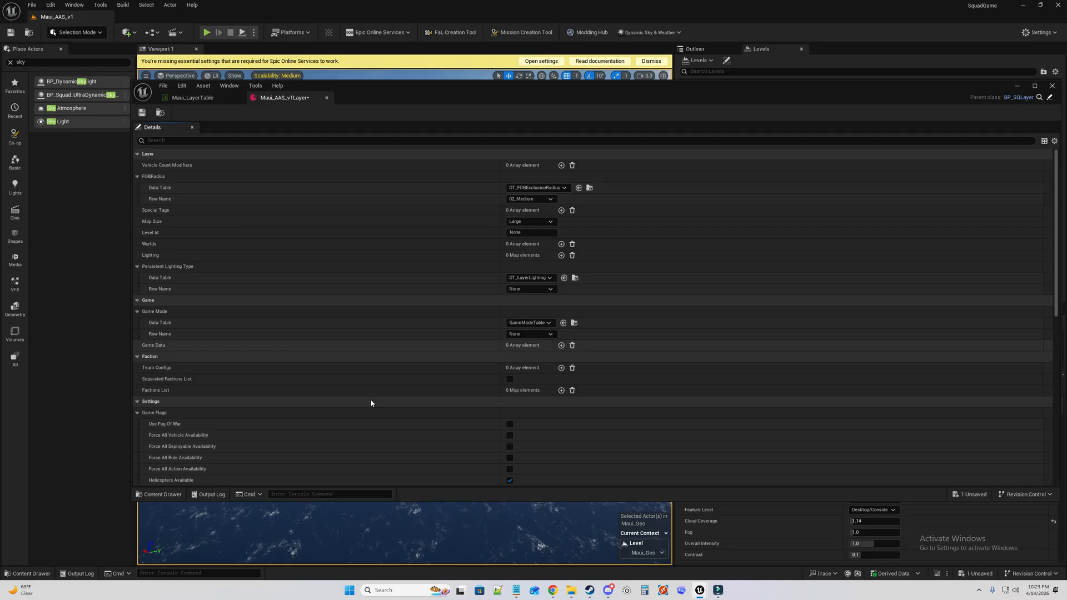
{"action": "scroll", "coordinate": [389, 322], "scroll_direction": "down", "scroll_amount": 3}
{"action": "scroll", "coordinate": [362, 310], "scroll_direction": "up", "scroll_amount": 3}
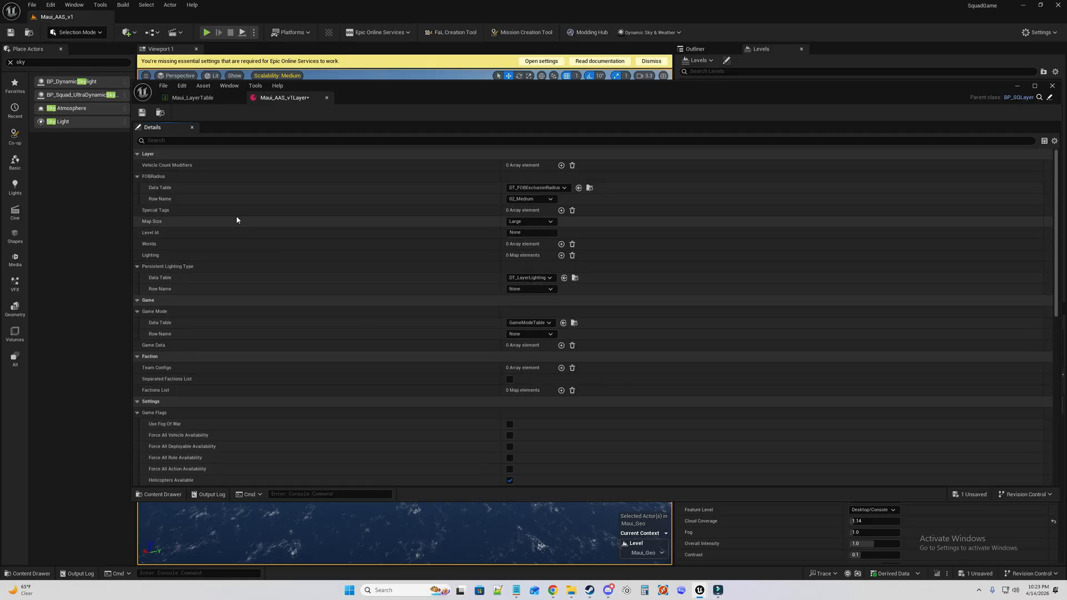
{"action": "left_click", "coordinate": [549, 200]}
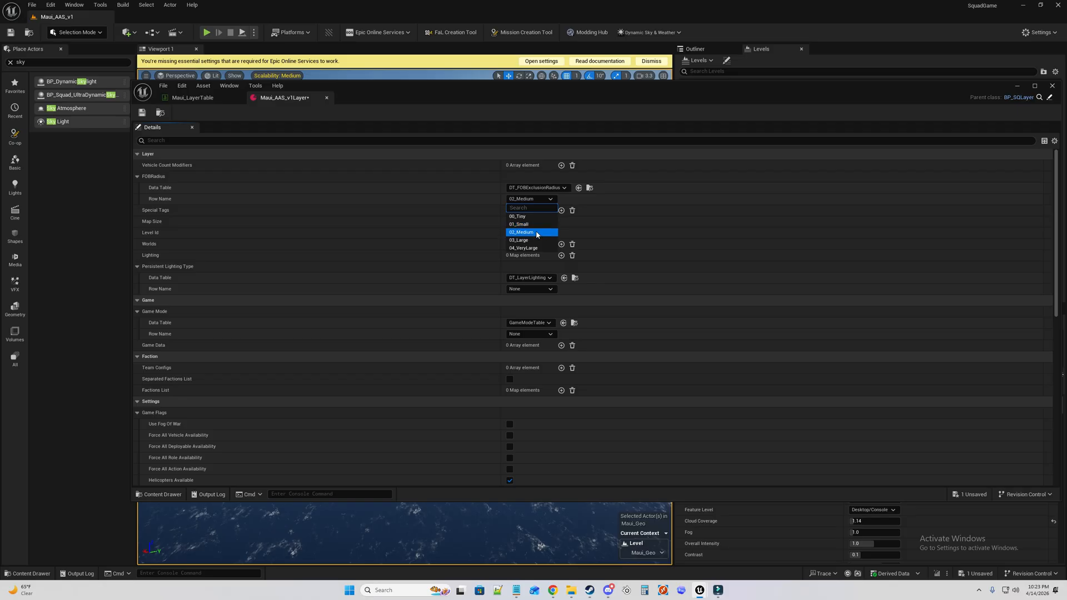
{"action": "left_click", "coordinate": [675, 190]}
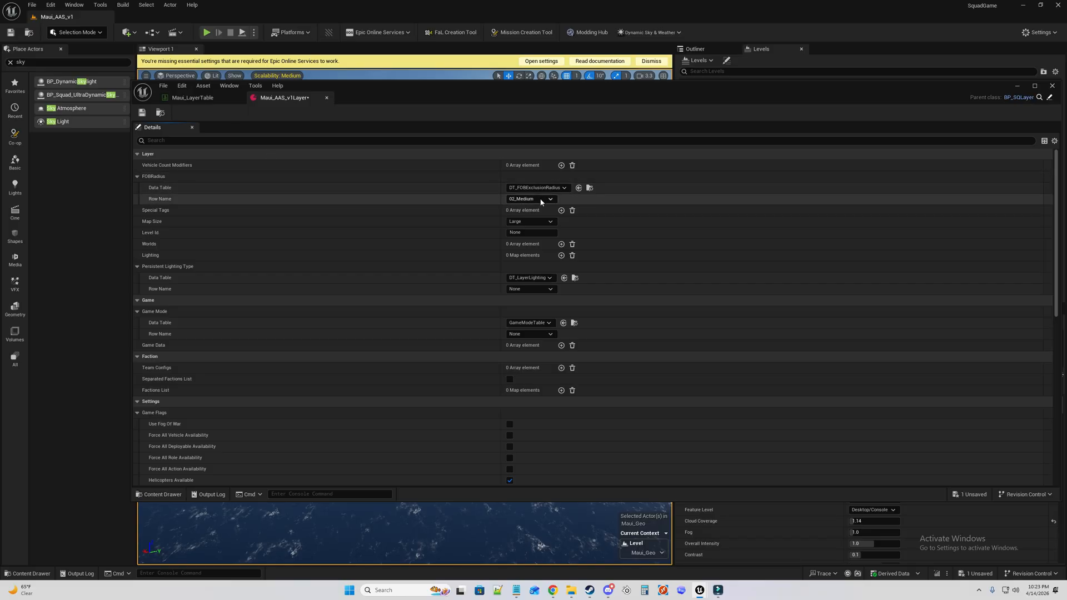
Open the Maui_LevelTable data table from the Levels folder and widen its Row Name column to check the row name.
{"action": "left_click", "coordinate": [543, 232]}
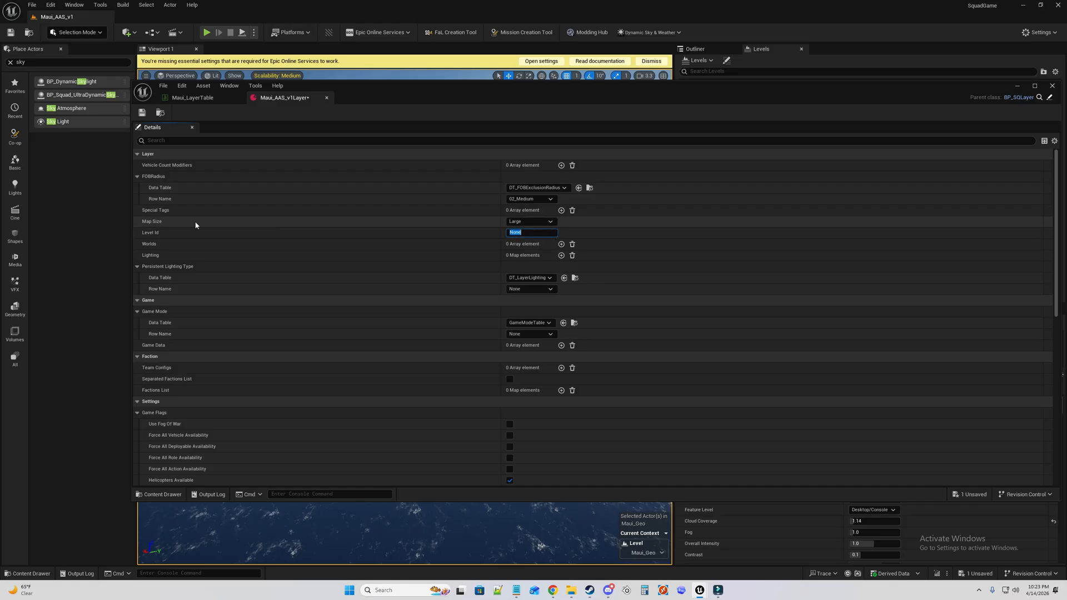
{"action": "left_click", "coordinate": [33, 574]}
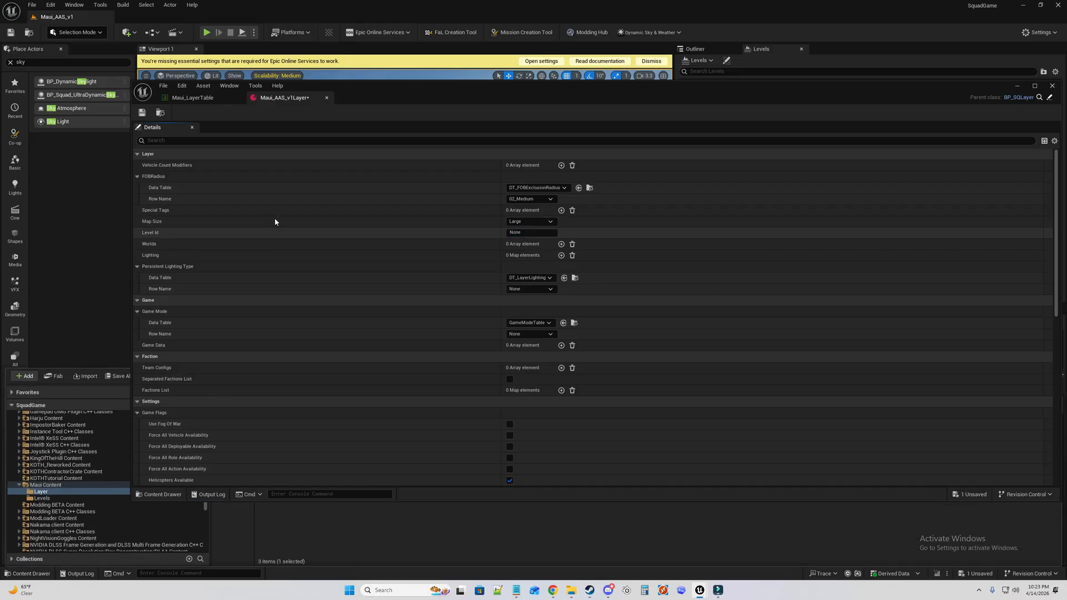
{"action": "left_click_drag", "start_coordinate": [133, 84], "coordinate": [432, 82]}
{"action": "double_click", "coordinate": [326, 425]}
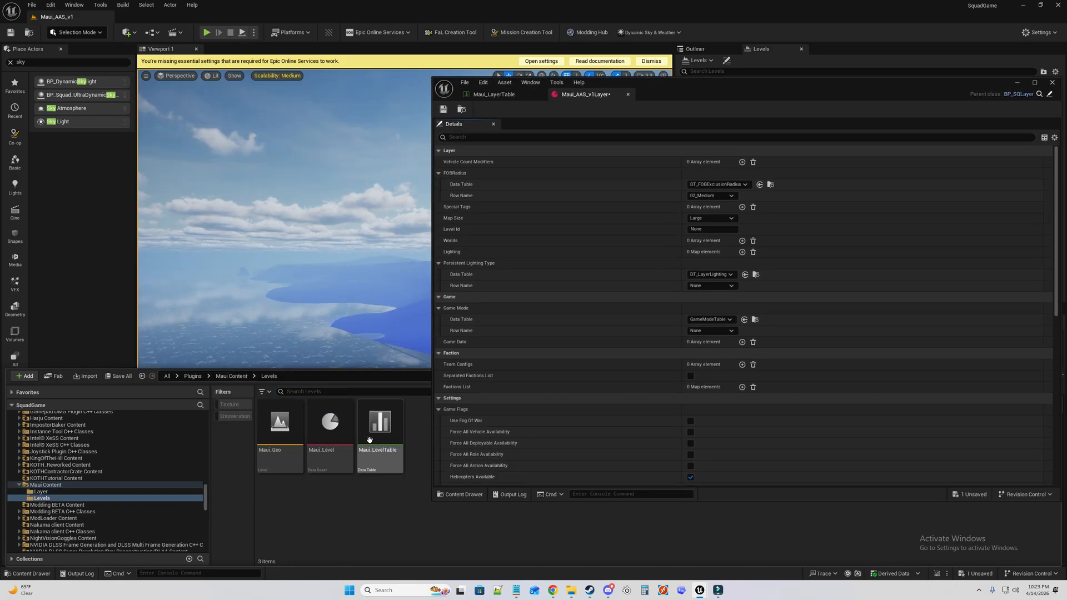
{"action": "double_click", "coordinate": [381, 422]}
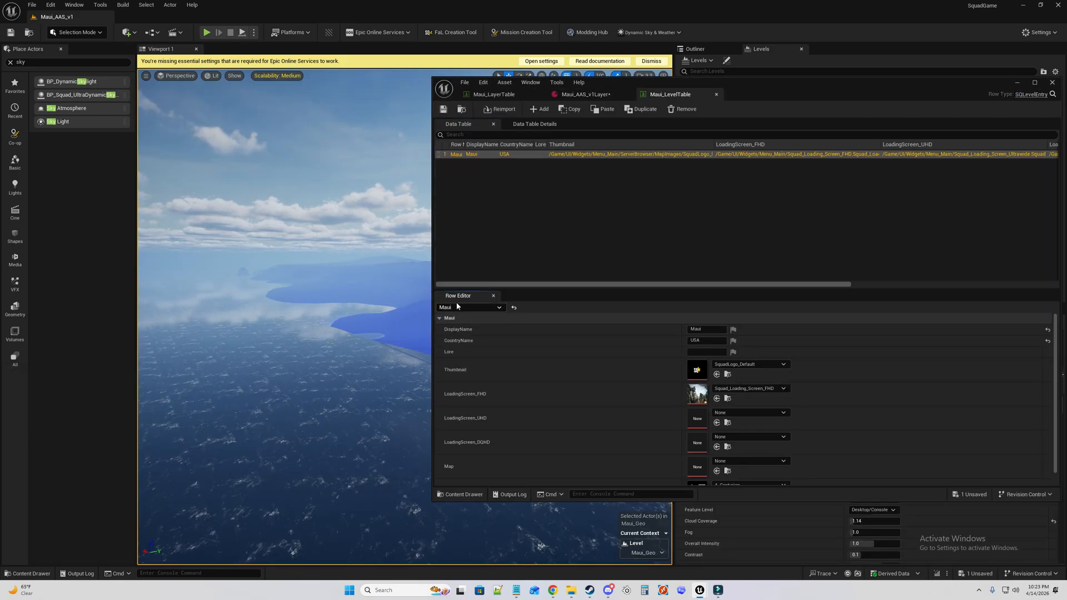
{"action": "left_click_drag", "start_coordinate": [466, 145], "coordinate": [624, 146]}
{"action": "left_click", "coordinate": [32, 574]}
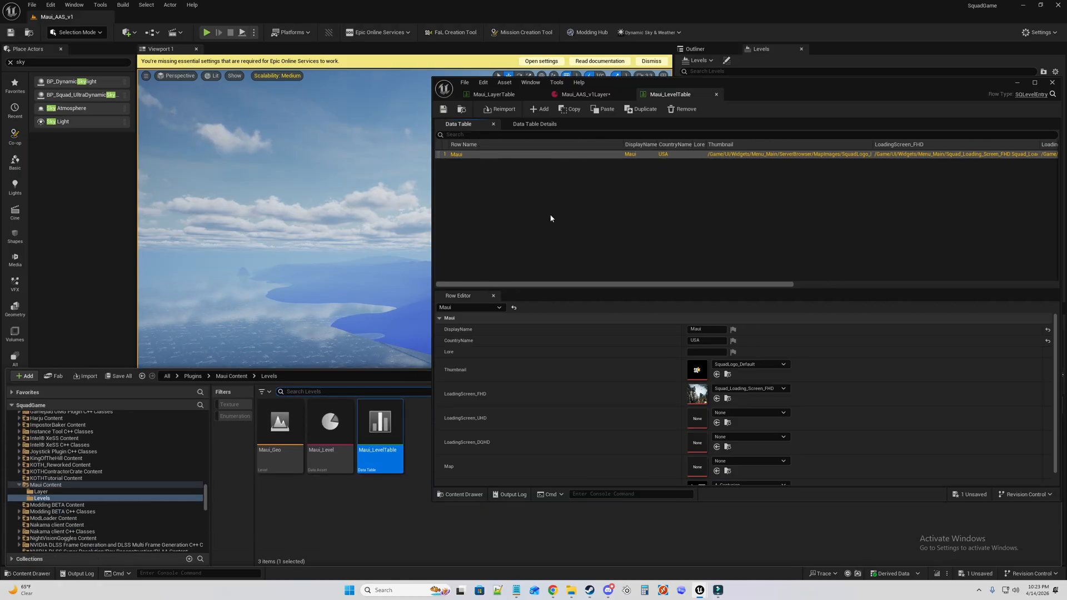
Set the Level Id of Maui_AAS_v1Layer to Maui and compare it with the row name in Maui_LevelTable.
{"action": "left_click", "coordinate": [577, 96]}
{"action": "left_click_drag", "start_coordinate": [708, 230], "coordinate": [604, 244]}
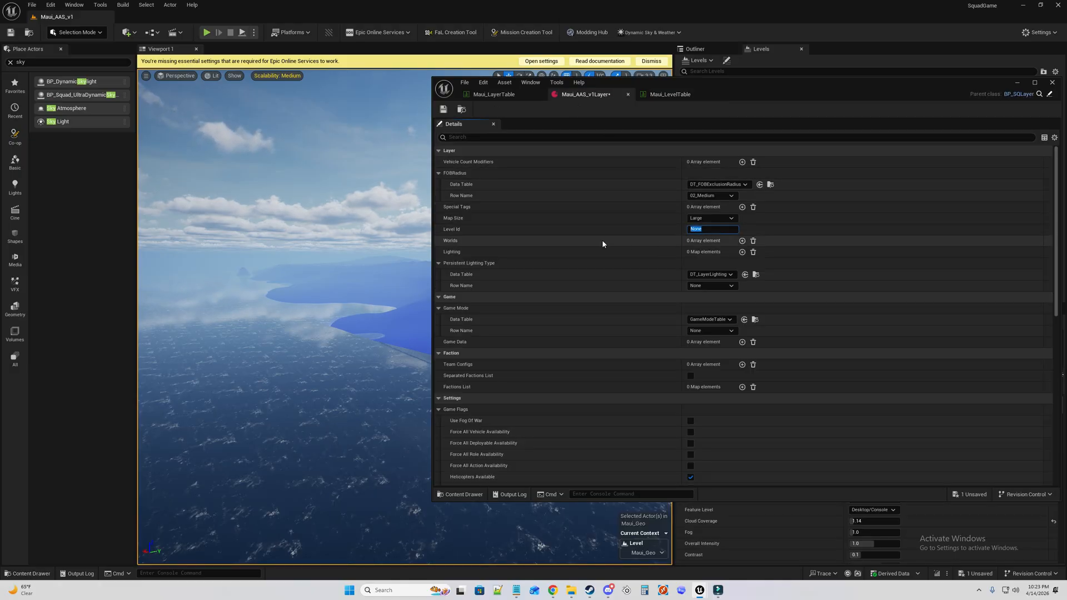
{"action": "type", "text": "Maui"}
{"action": "key", "text": "Return"}
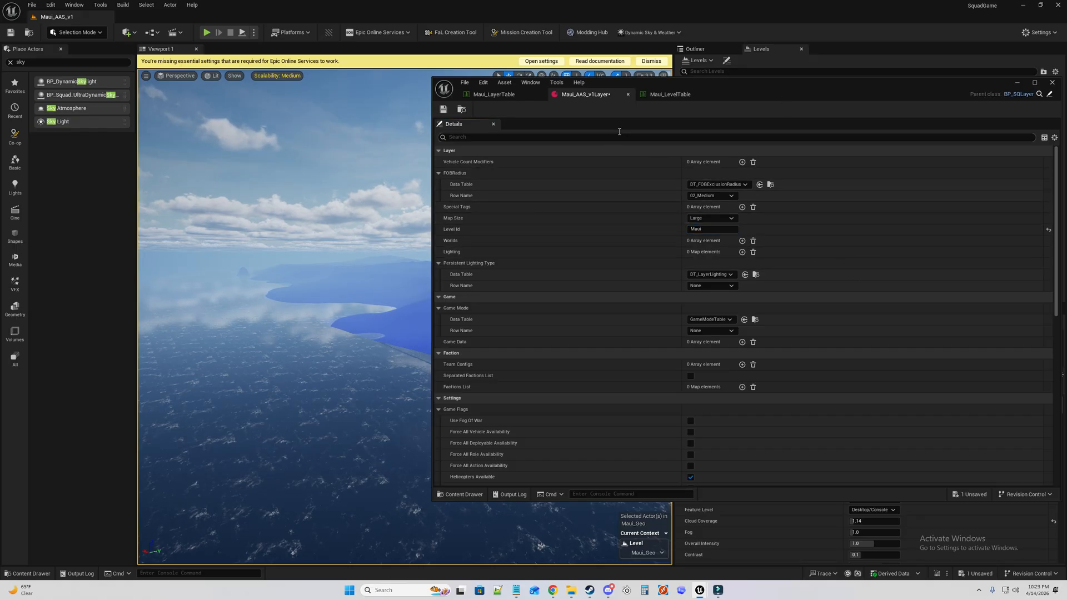
{"action": "left_click", "coordinate": [670, 95]}
{"action": "left_click", "coordinate": [588, 96]}
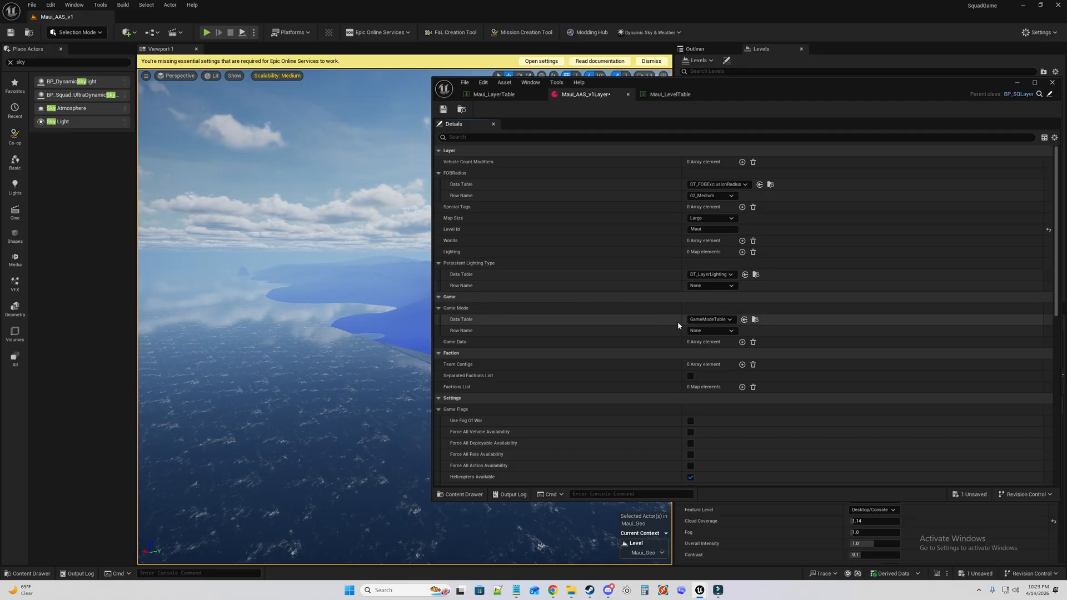
Set the Game Mode row name to AAS and look over the row options for the persistent lighting type.
{"action": "left_click", "coordinate": [719, 331]}
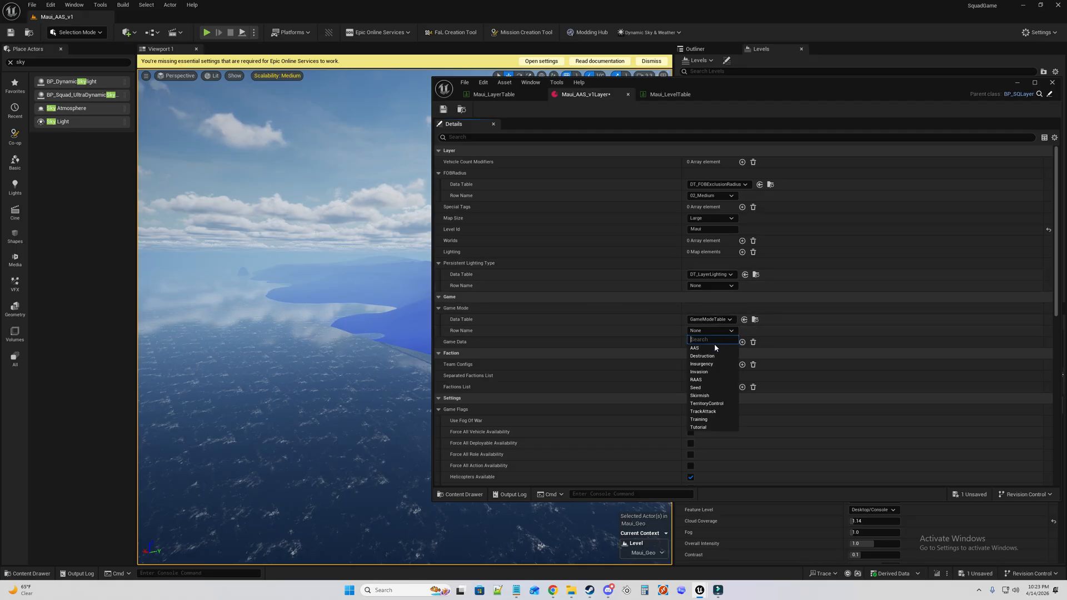
{"action": "left_click", "coordinate": [712, 349]}
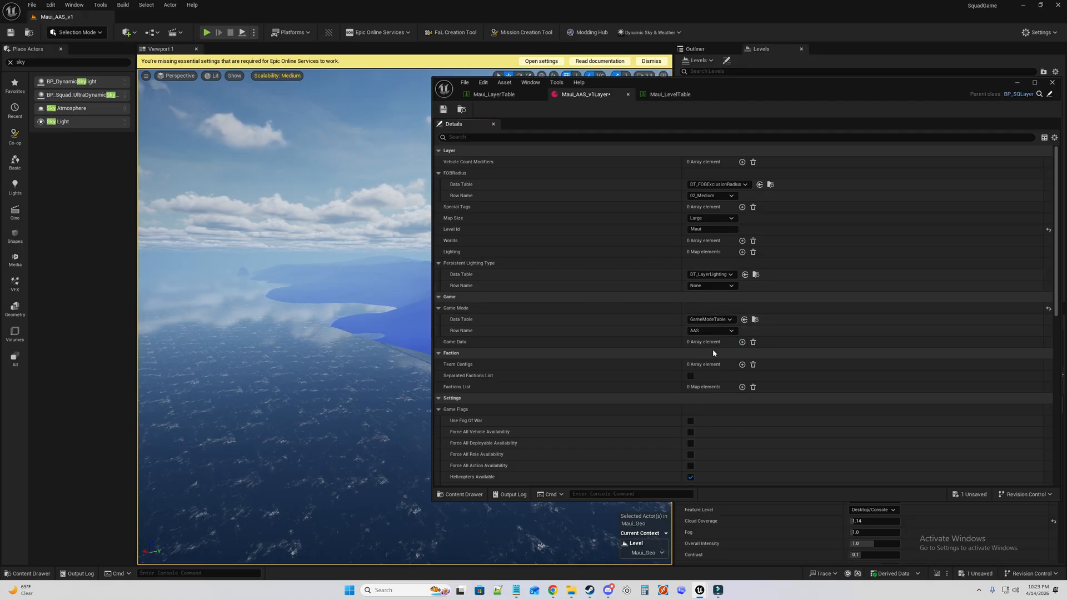
{"action": "left_click", "coordinate": [718, 289]}
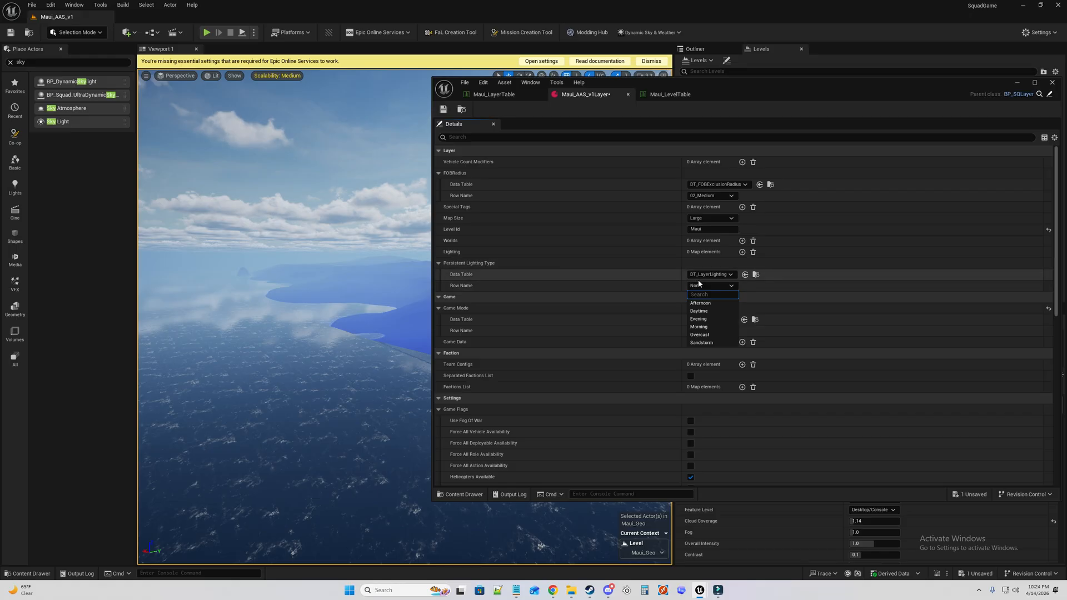
{"action": "left_click", "coordinate": [804, 261]}
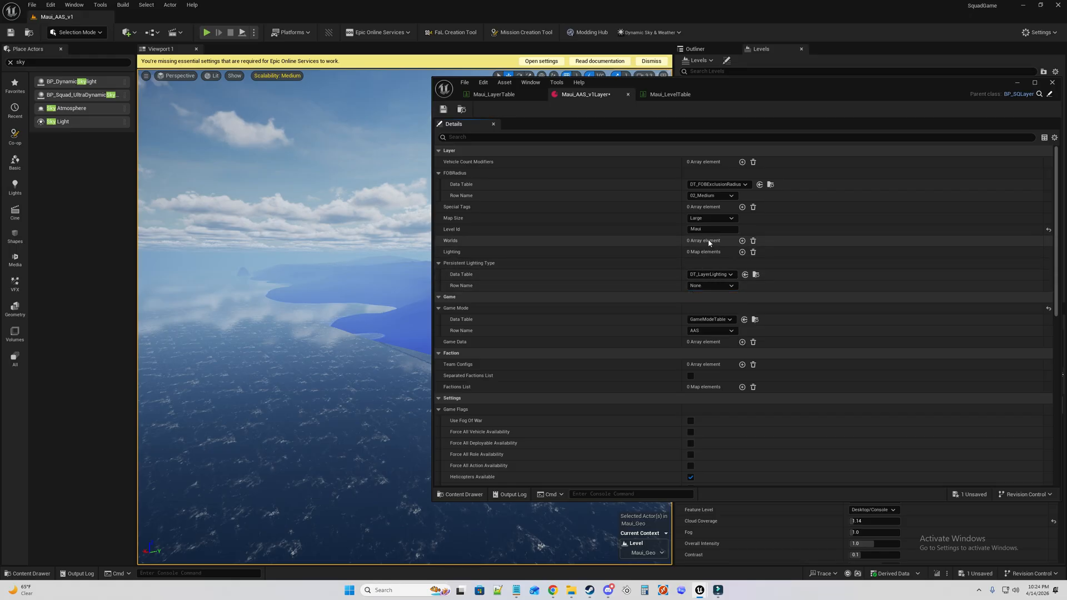
Add one Worlds element to Maui_AAS_v1Layer and assign it the Maui_AAS_v1 level from the Layer folder.
{"action": "left_click_drag", "start_coordinate": [755, 108], "coordinate": [552, 128]}
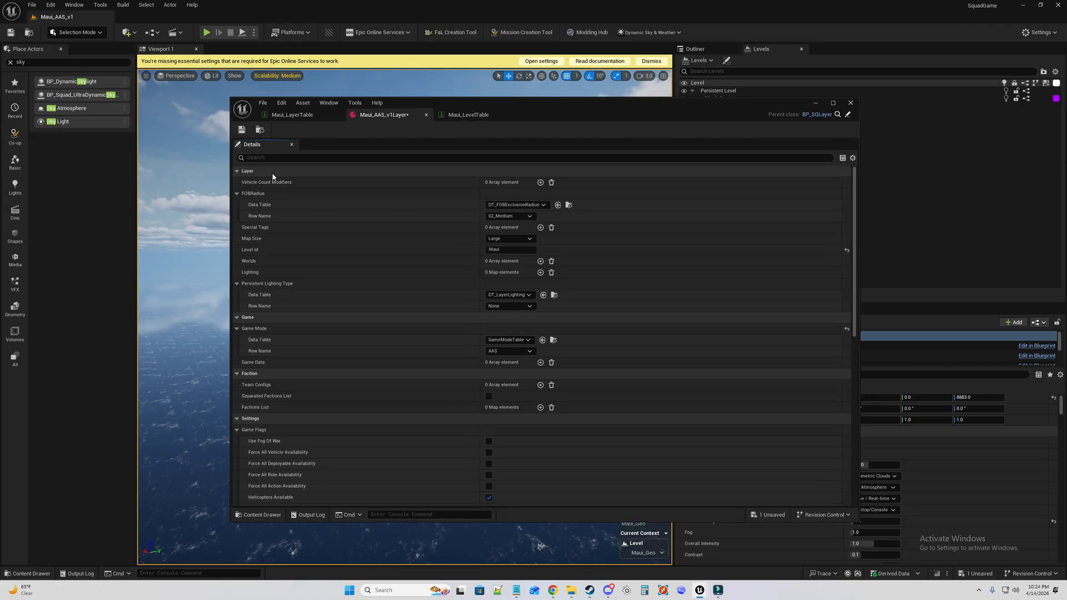
{"action": "left_click", "coordinate": [541, 262]}
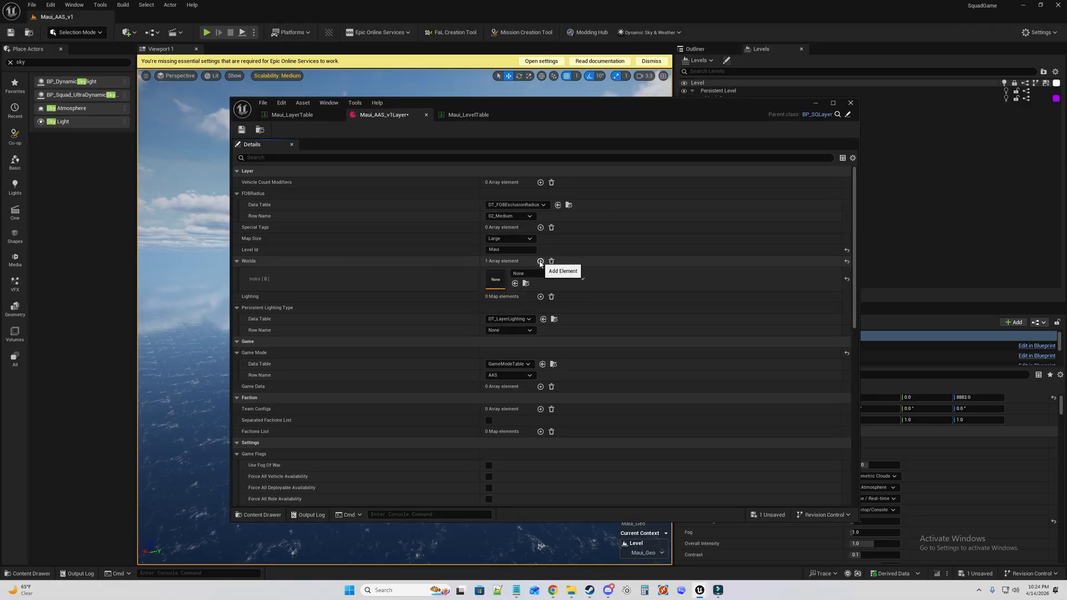
{"action": "left_click", "coordinate": [533, 274]}
{"action": "left_click", "coordinate": [39, 573]}
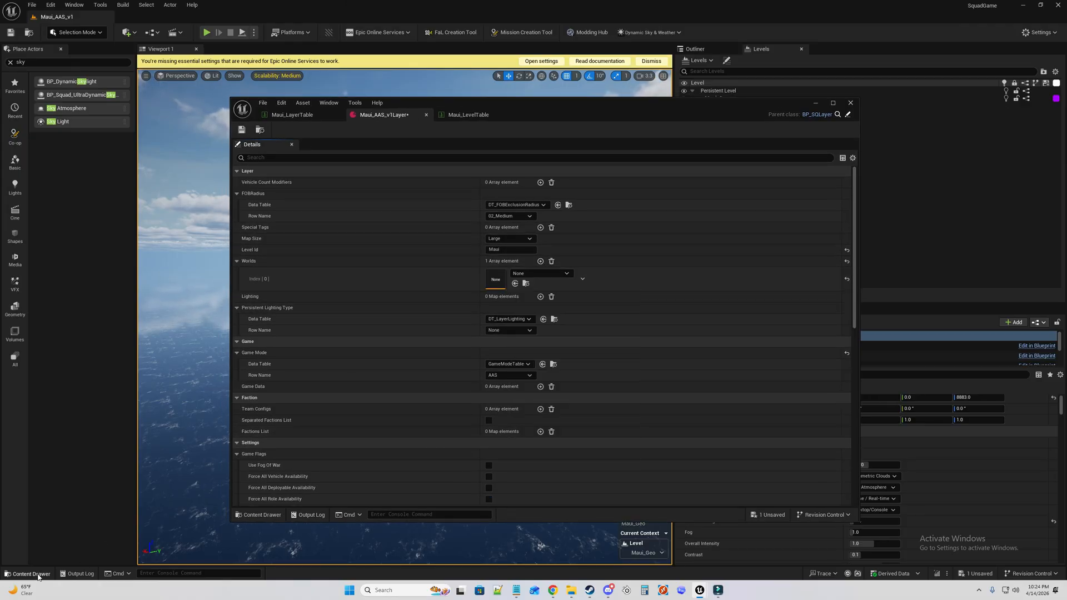
{"action": "left_click_drag", "start_coordinate": [229, 98], "coordinate": [370, 90]}
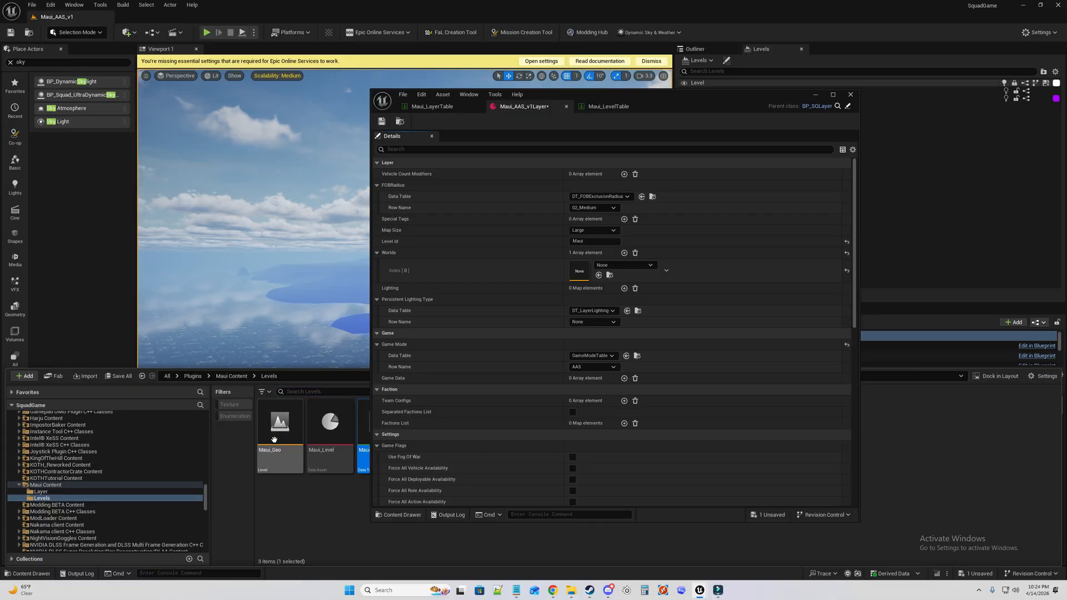
{"action": "left_click", "coordinate": [231, 376]}
{"action": "double_click", "coordinate": [278, 465]}
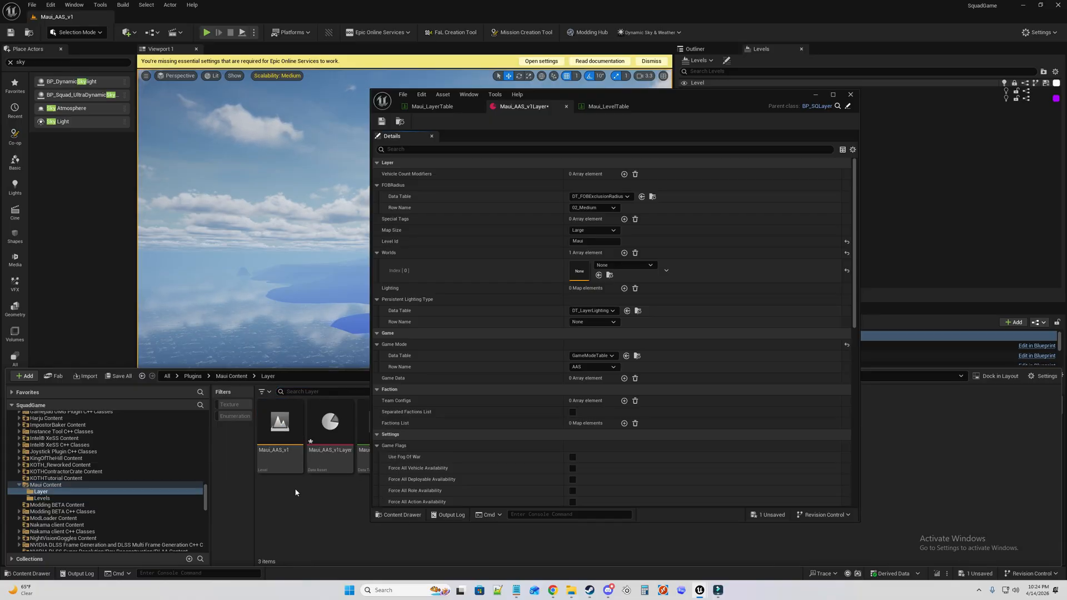
{"action": "left_click_drag", "start_coordinate": [280, 434], "coordinate": [610, 266]}
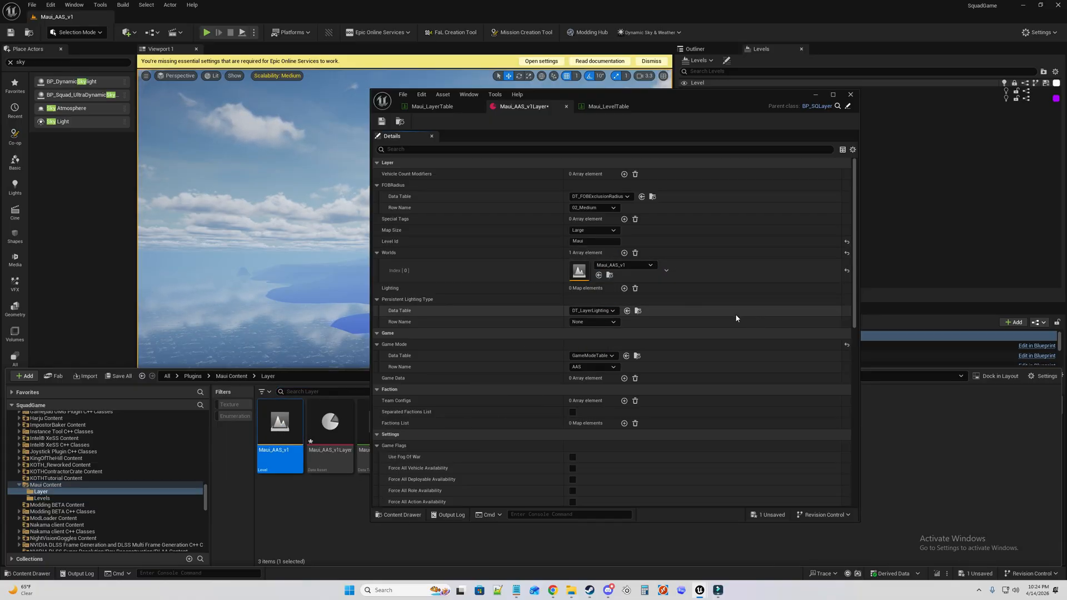
Add two Team Configs elements and set both to BP_SQLayerTeamConfig.
{"action": "scroll", "coordinate": [601, 322], "scroll_direction": "down", "scroll_amount": 3}
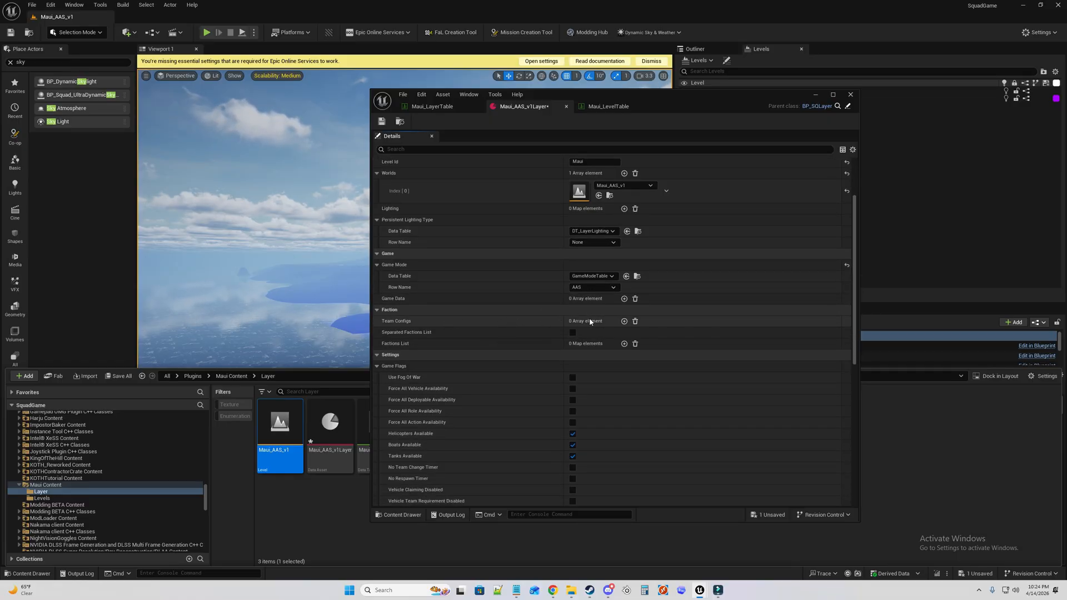
{"action": "left_click", "coordinate": [624, 321]}
{"action": "left_click", "coordinate": [624, 322]}
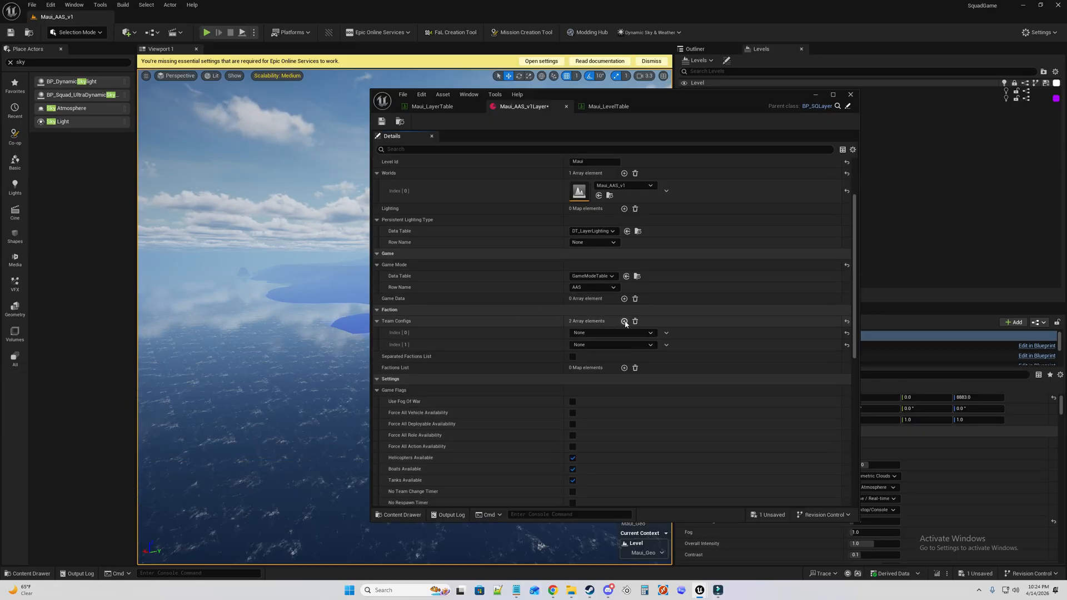
{"action": "left_click", "coordinate": [623, 332]}
{"action": "left_click", "coordinate": [614, 363]}
{"action": "left_click", "coordinate": [628, 346]}
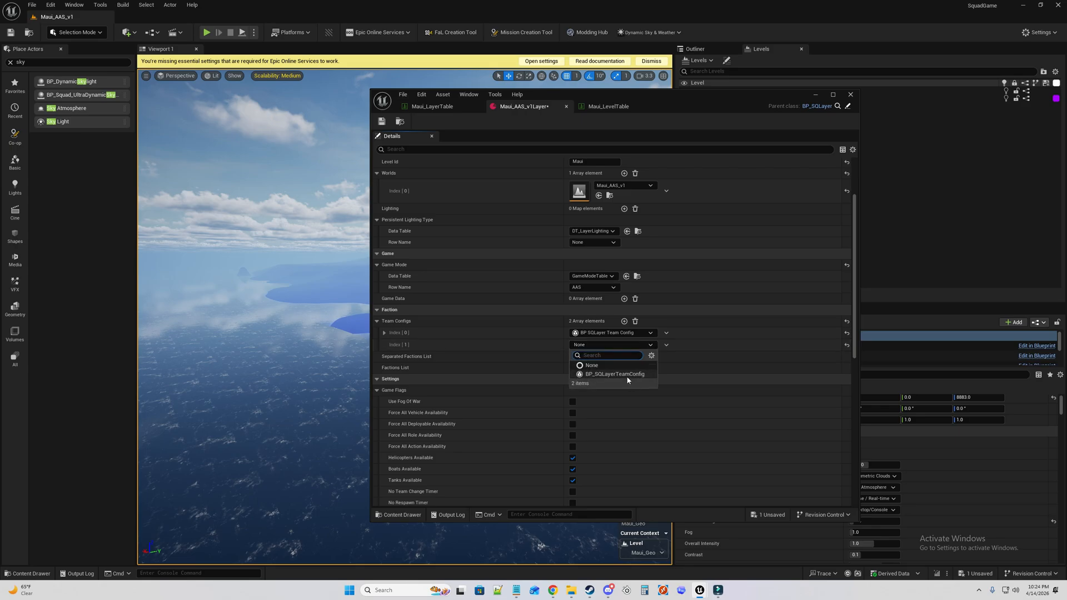
{"action": "left_click", "coordinate": [614, 374]}
Expand both team configs and set the second config's team index to Team Two.
{"action": "left_click", "coordinate": [384, 332]}
{"action": "left_click", "coordinate": [390, 447]}
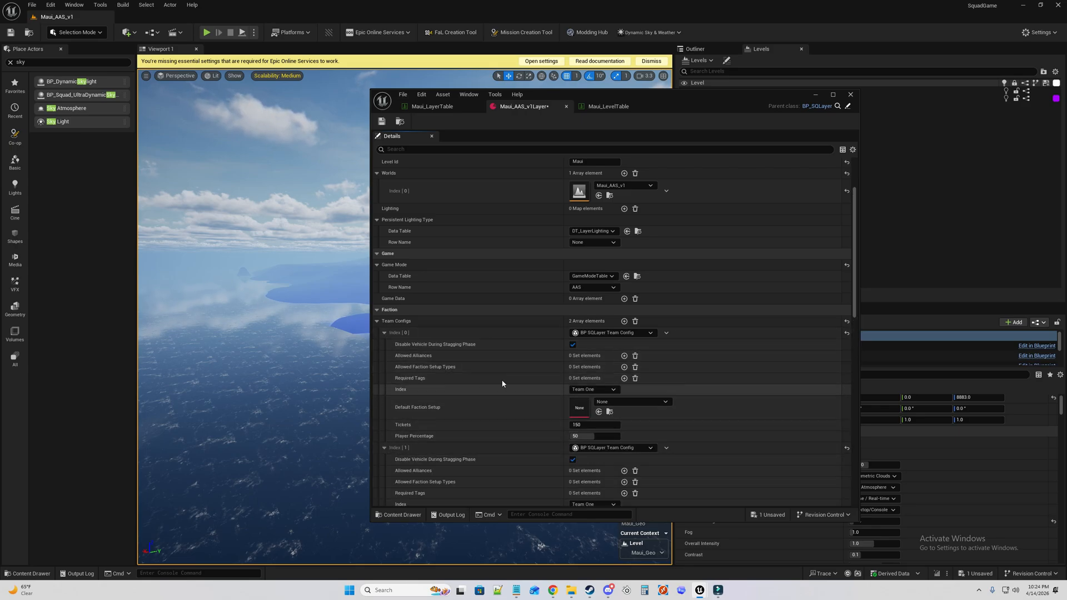
{"action": "scroll", "coordinate": [592, 258], "scroll_direction": "down", "scroll_amount": 5}
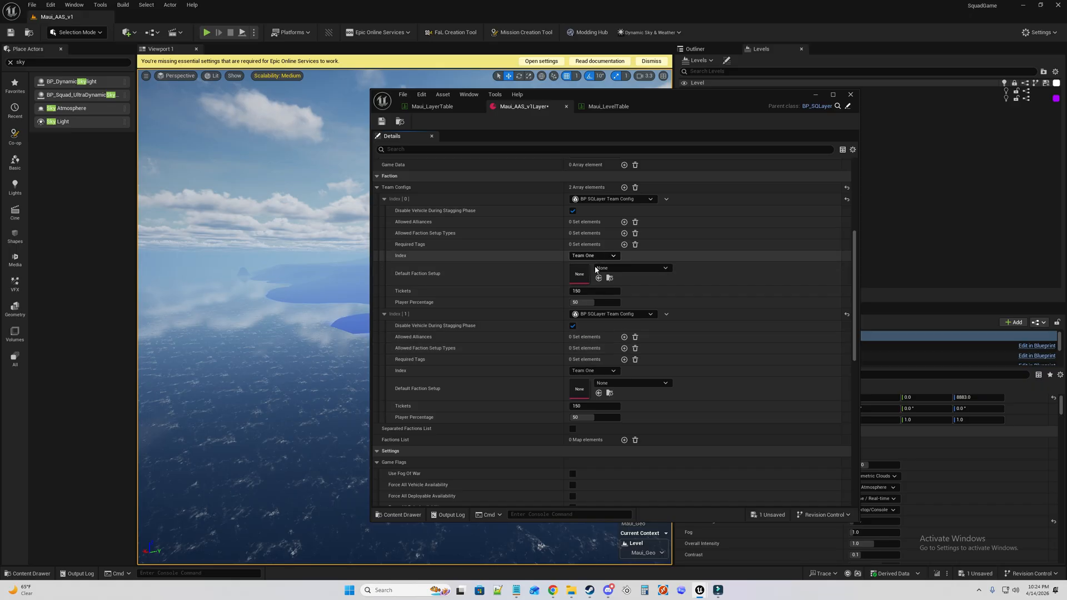
{"action": "left_click", "coordinate": [599, 371]}
{"action": "left_click", "coordinate": [584, 394]}
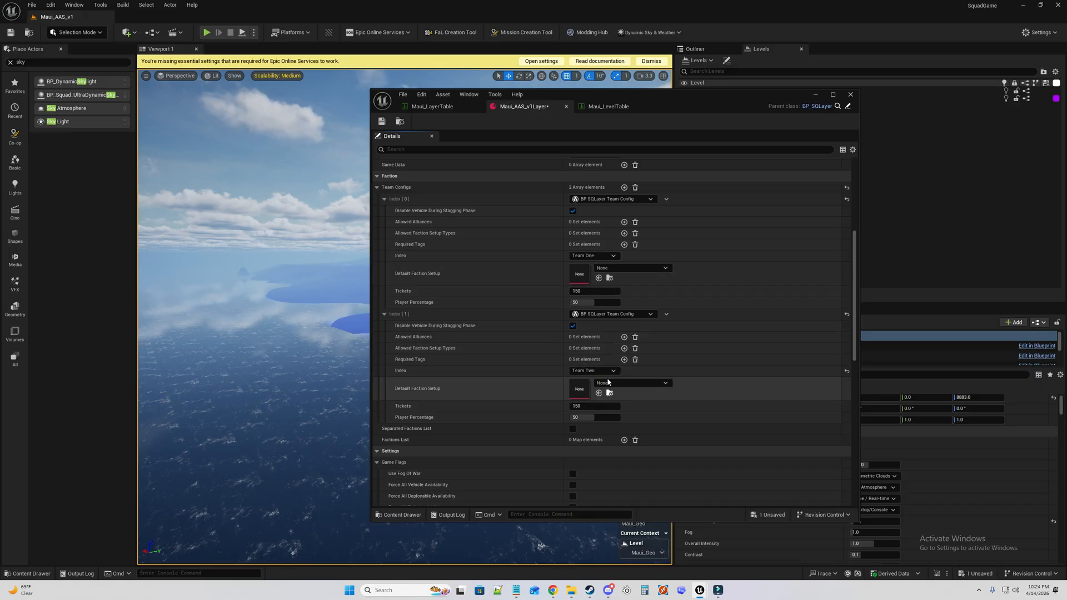
Look through the available faction setups and set Team One's default faction setup to ADF_LD_CombinedArms.
{"action": "left_click", "coordinate": [616, 269]}
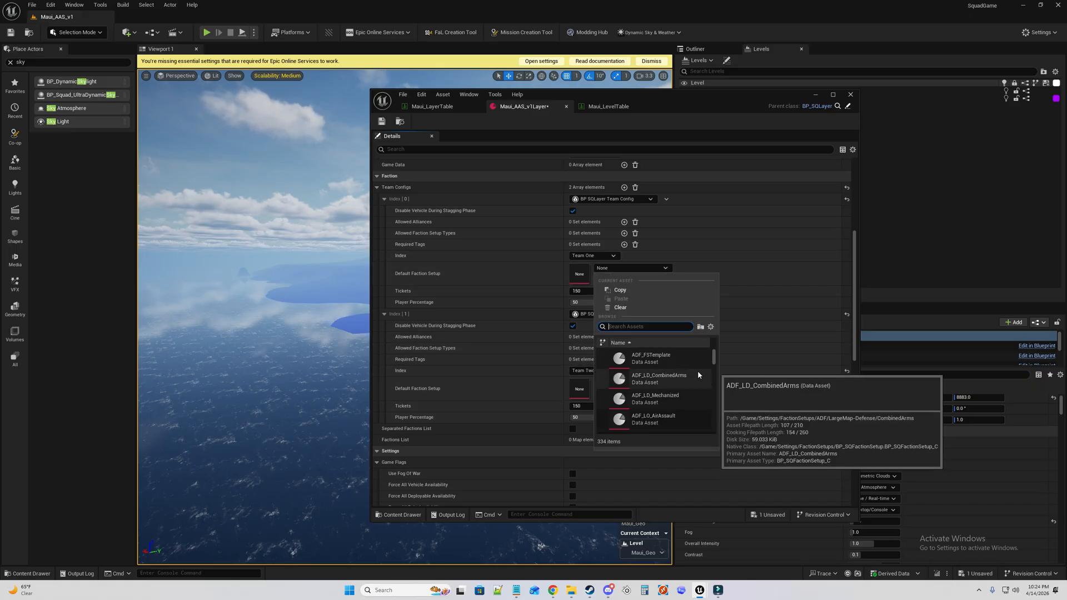
{"action": "scroll", "coordinate": [698, 373], "scroll_direction": "down", "scroll_amount": 2}
{"action": "scroll", "coordinate": [698, 372], "scroll_direction": "down", "scroll_amount": 1}
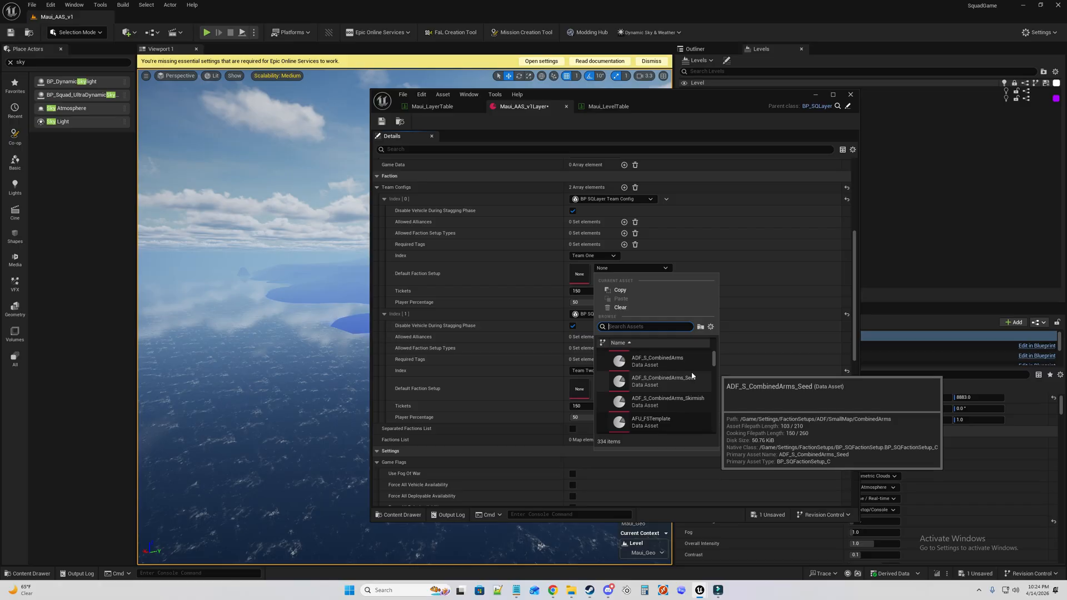
{"action": "scroll", "coordinate": [695, 370], "scroll_direction": "down", "scroll_amount": 1}
{"action": "scroll", "coordinate": [693, 368], "scroll_direction": "up", "scroll_amount": 3}
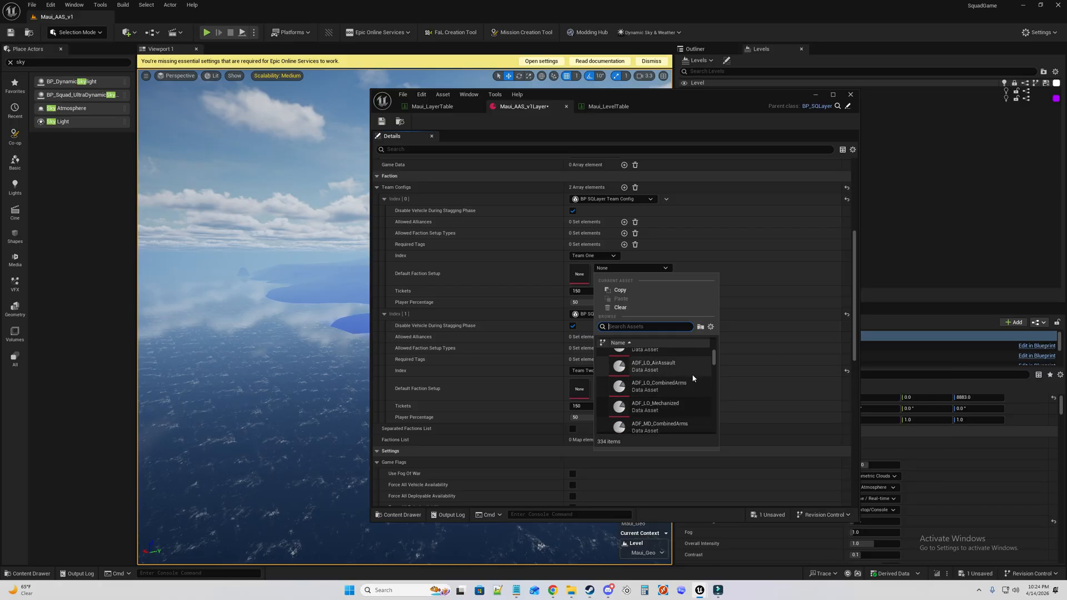
{"action": "scroll", "coordinate": [692, 378], "scroll_direction": "down", "scroll_amount": 5}
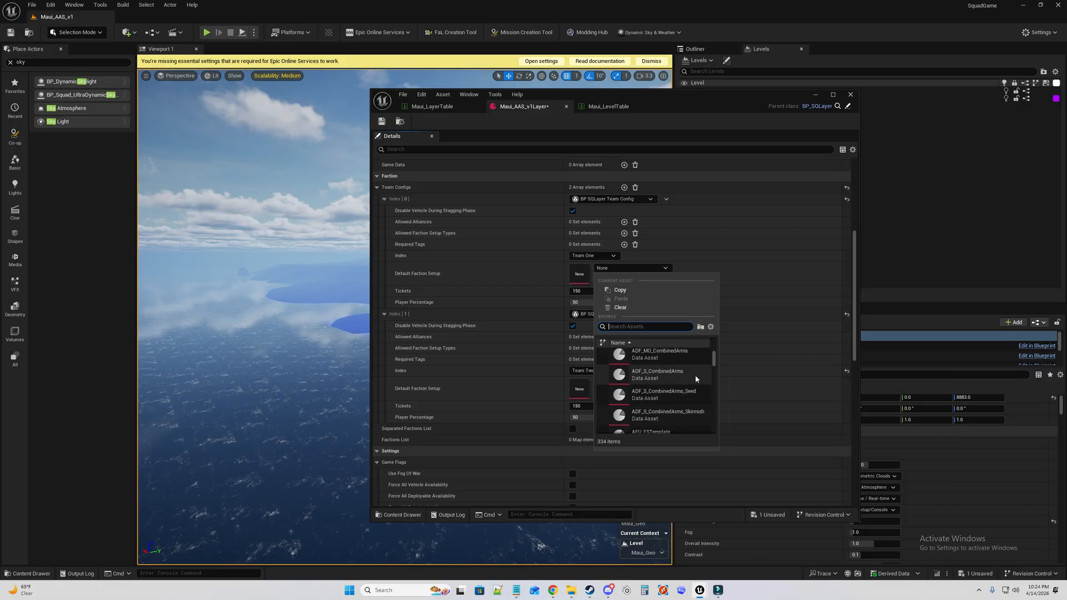
{"action": "scroll", "coordinate": [692, 374], "scroll_direction": "down", "scroll_amount": 3}
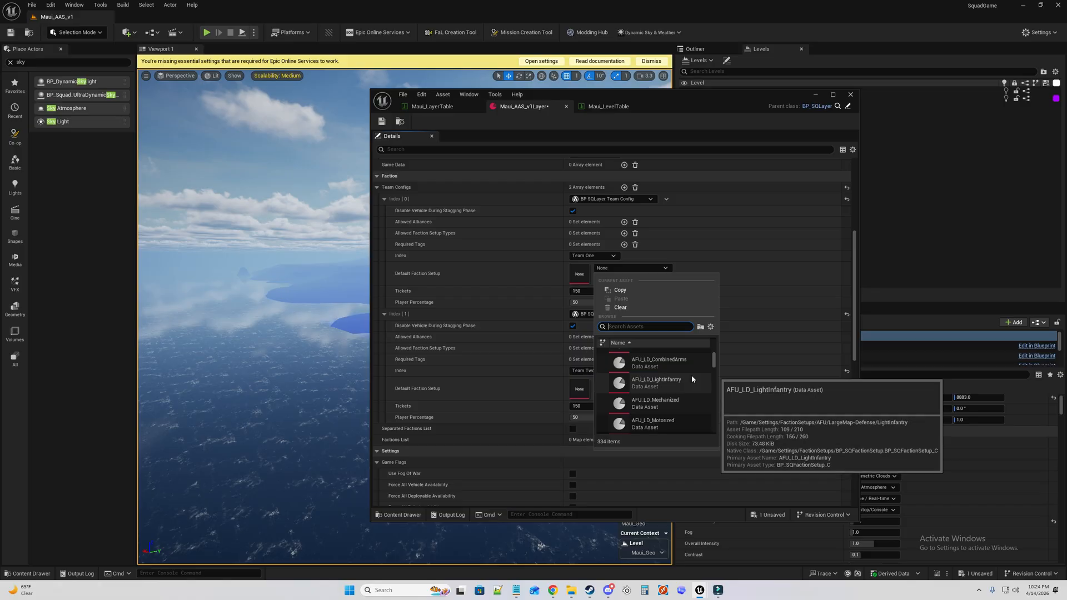
{"action": "scroll", "coordinate": [689, 372], "scroll_direction": "up", "scroll_amount": 1}
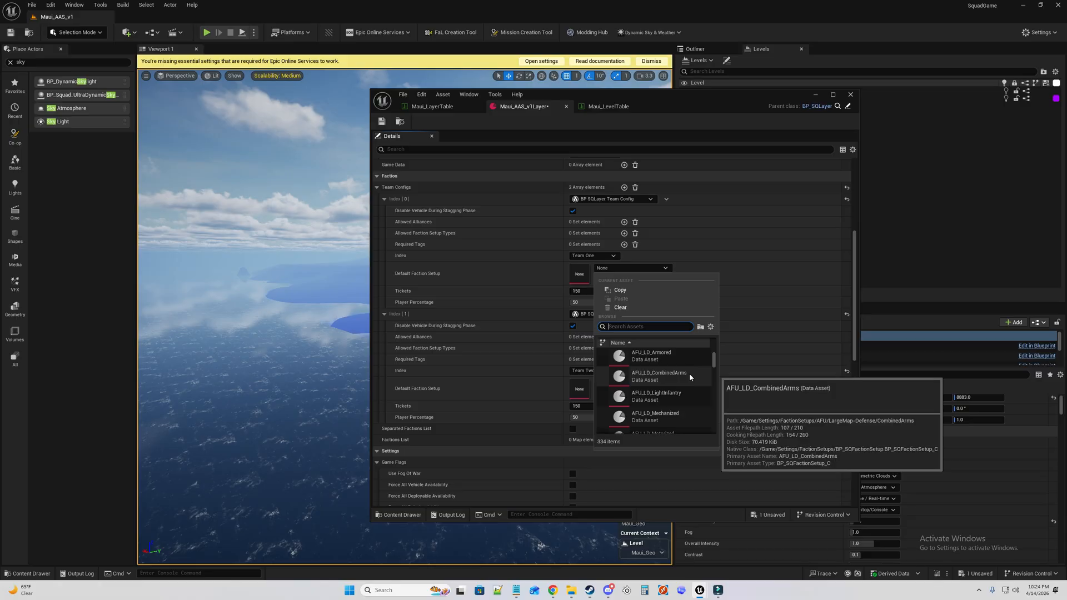
{"action": "scroll", "coordinate": [690, 377], "scroll_direction": "down", "scroll_amount": 5}
{"action": "scroll", "coordinate": [691, 378], "scroll_direction": "down", "scroll_amount": 8}
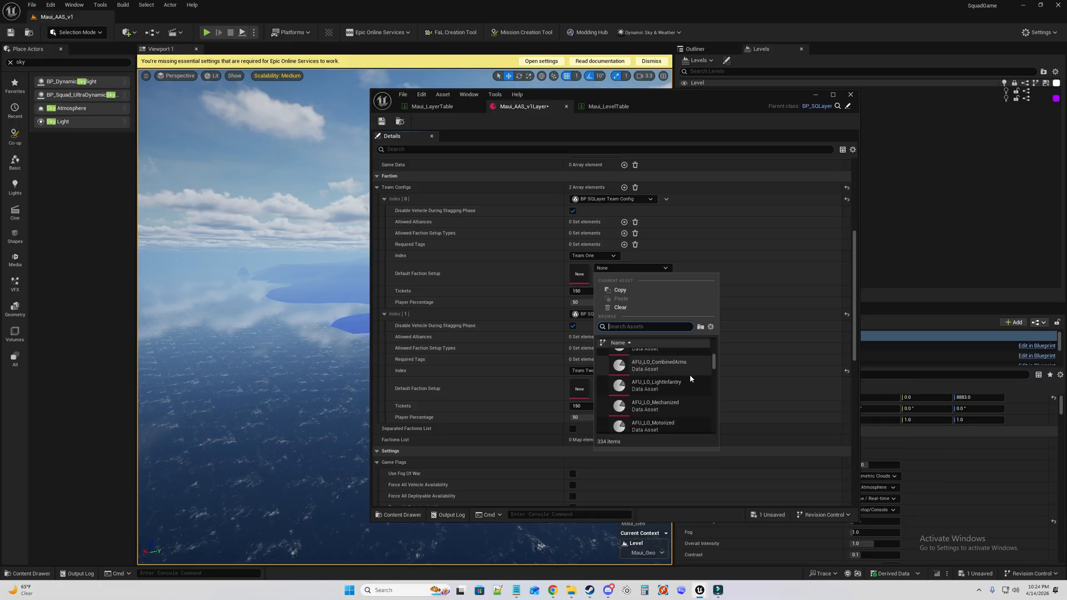
{"action": "scroll", "coordinate": [693, 371], "scroll_direction": "down", "scroll_amount": 2}
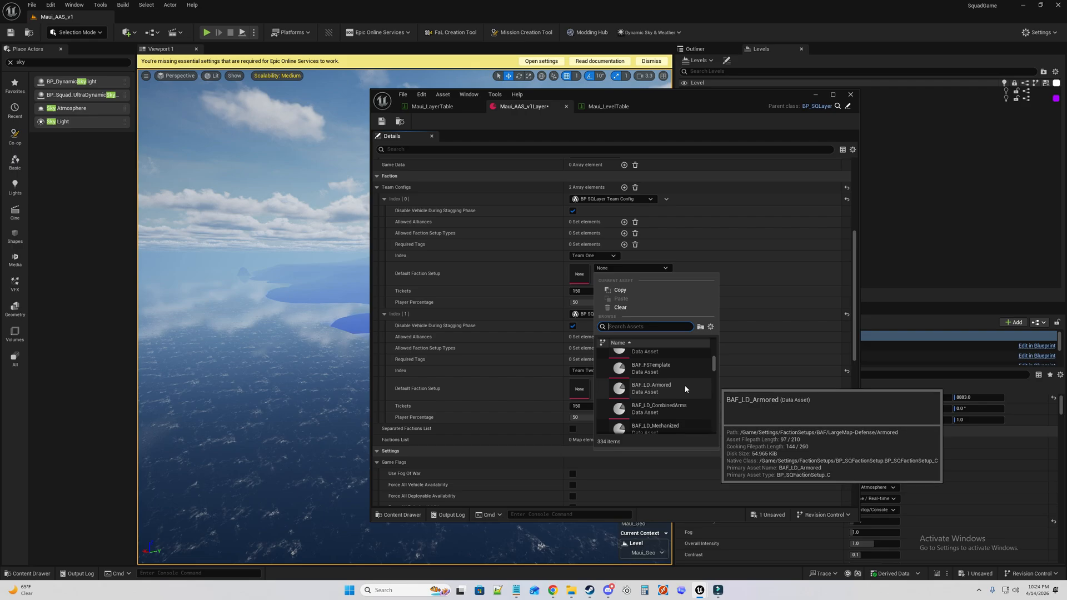
{"action": "scroll", "coordinate": [685, 383], "scroll_direction": "up", "scroll_amount": 10}
{"action": "scroll", "coordinate": [681, 365], "scroll_direction": "up", "scroll_amount": 5}
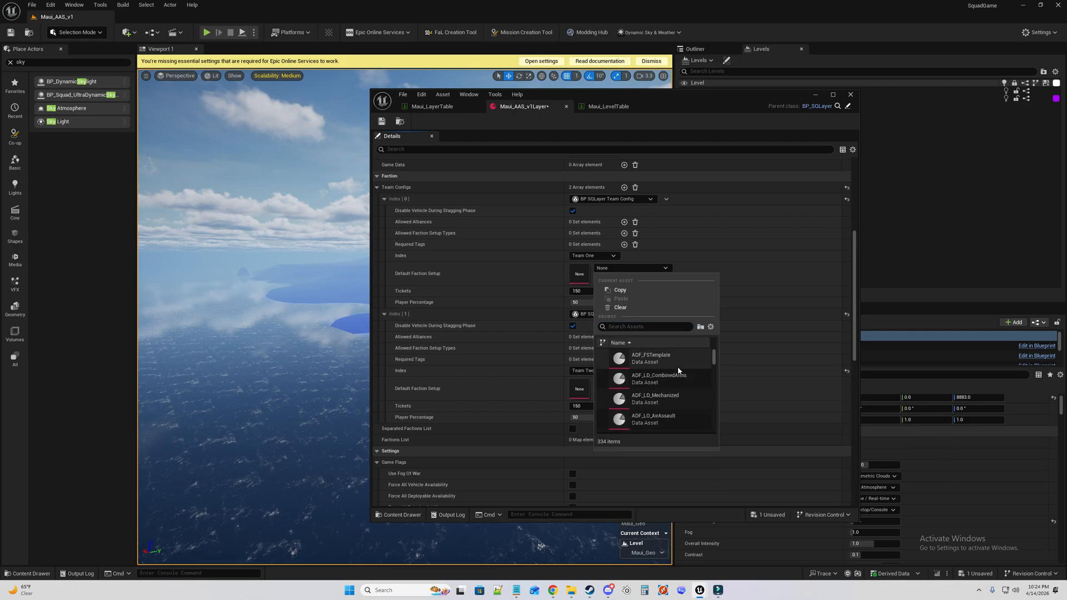
{"action": "left_click", "coordinate": [687, 376]}
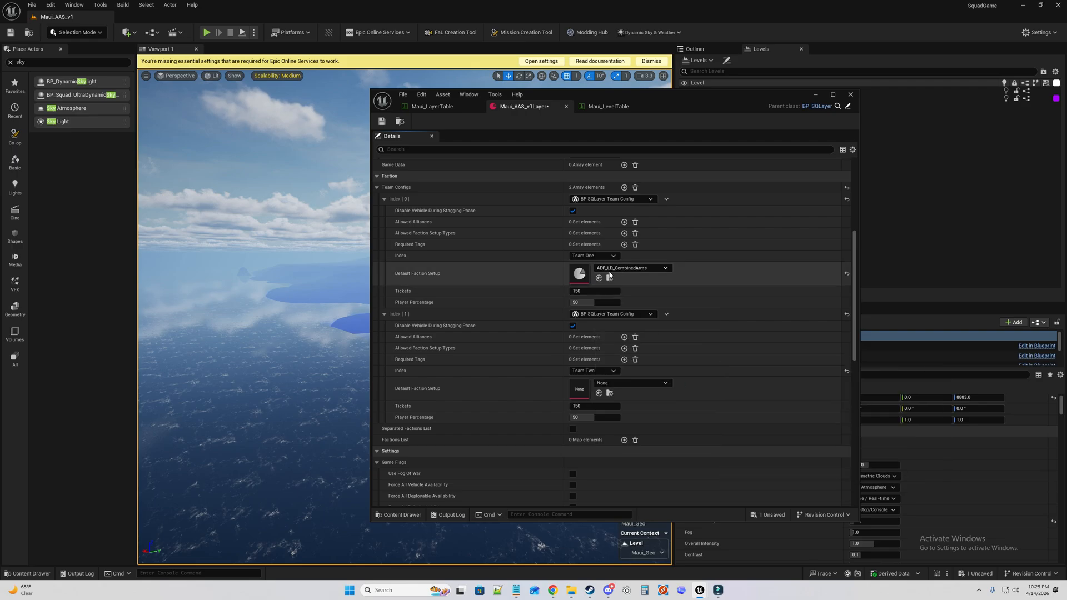
Set Team Two's default faction setup to PLA_LD_CombinedArms.
{"action": "left_click", "coordinate": [650, 382]}
{"action": "scroll", "coordinate": [679, 490], "scroll_direction": "down", "scroll_amount": 5}
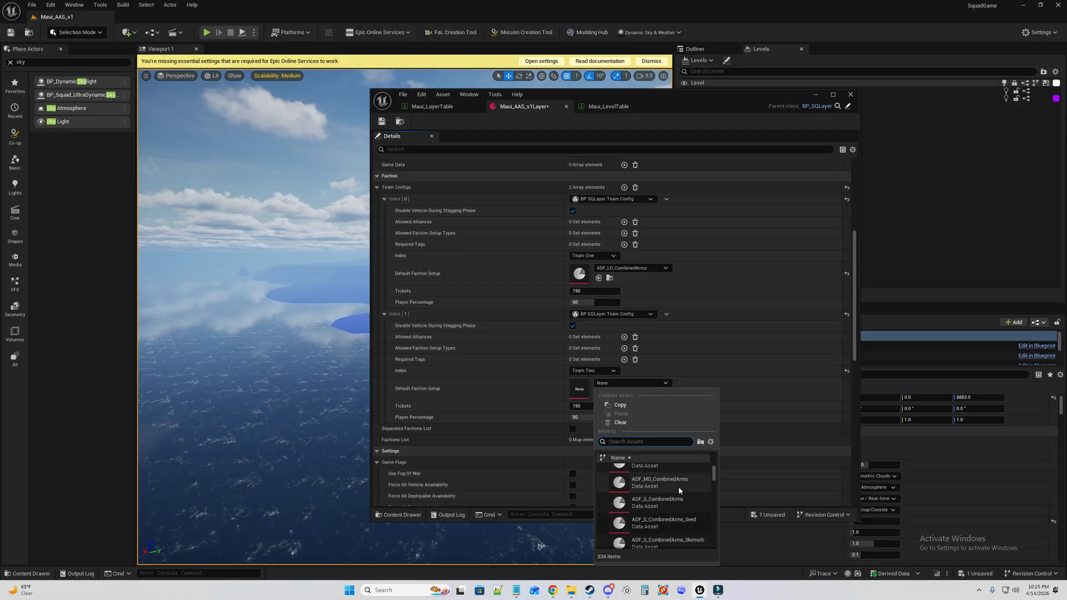
{"action": "left_click_drag", "start_coordinate": [714, 474], "coordinate": [725, 508]}
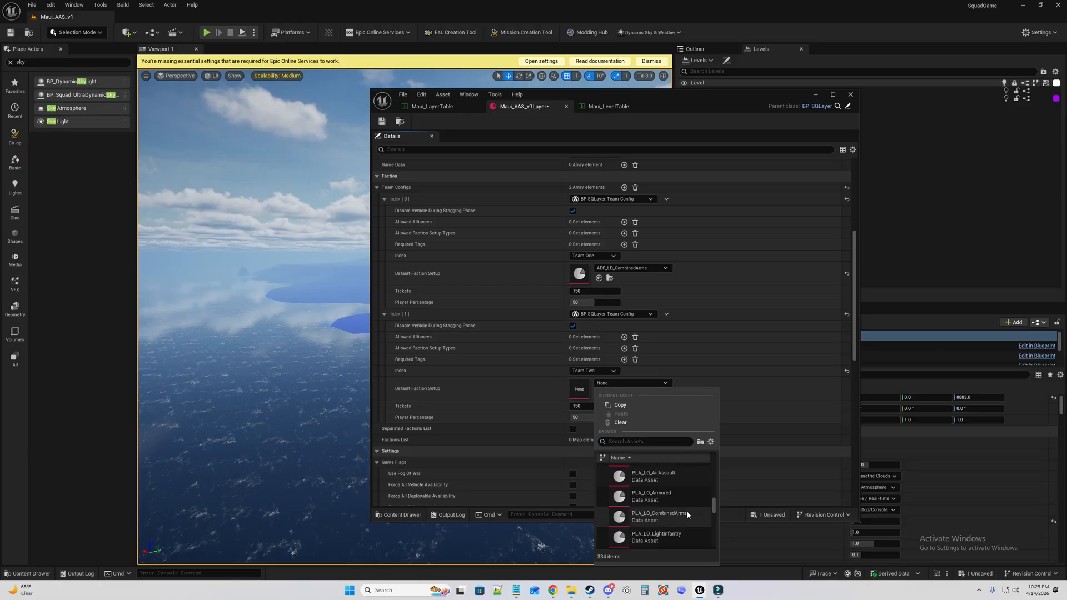
{"action": "scroll", "coordinate": [688, 515], "scroll_direction": "down", "scroll_amount": 2}
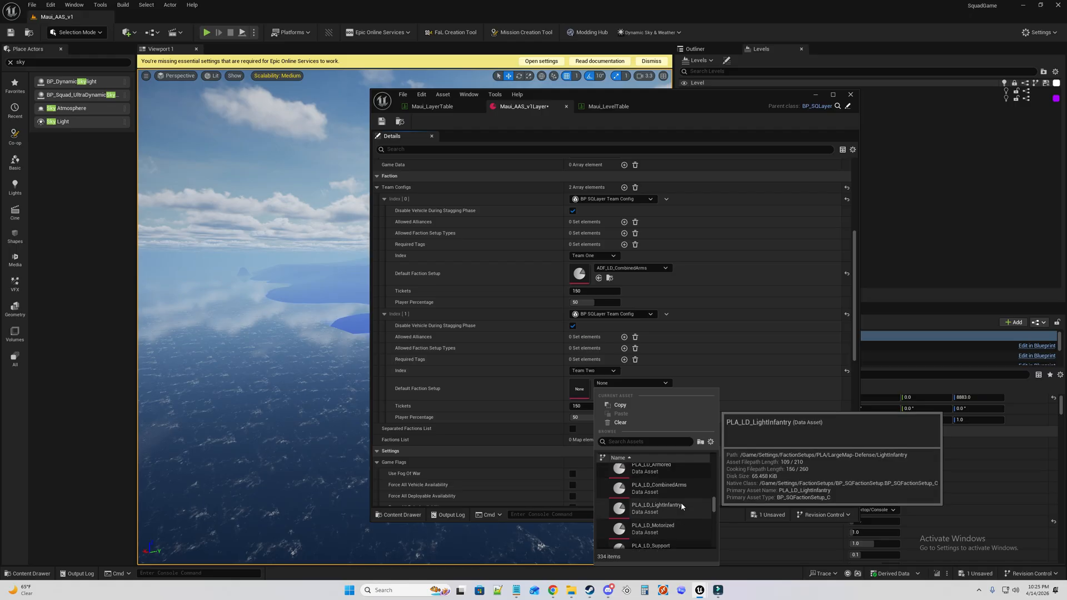
{"action": "scroll", "coordinate": [682, 501], "scroll_direction": "up", "scroll_amount": 1}
{"action": "left_click", "coordinate": [664, 500]}
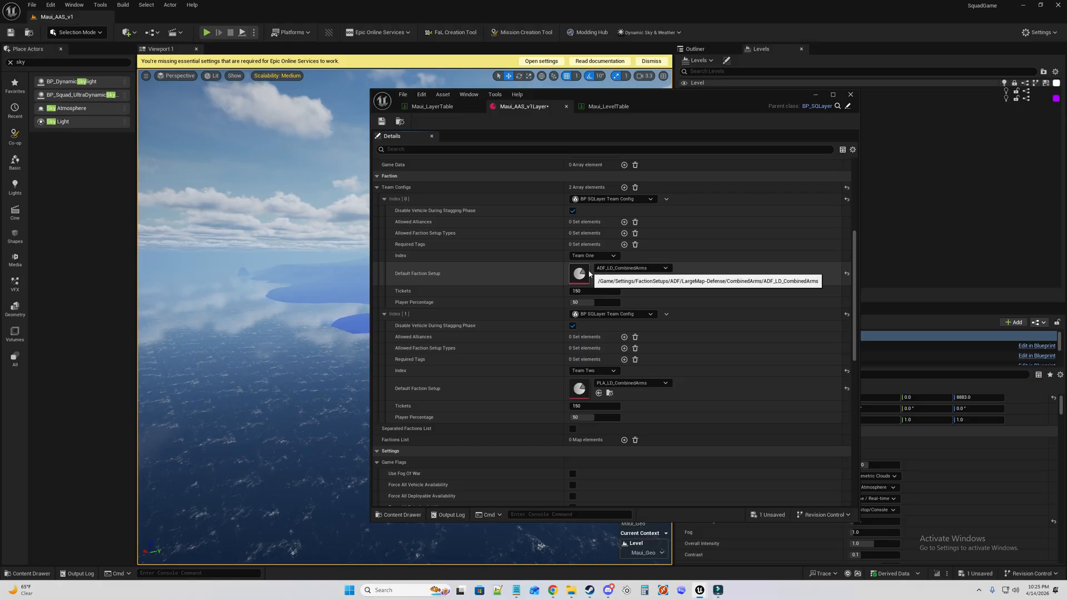
Add an Allowed Alliances element to the Team One config and set it to REDFOR.
{"action": "left_click", "coordinate": [624, 221]}
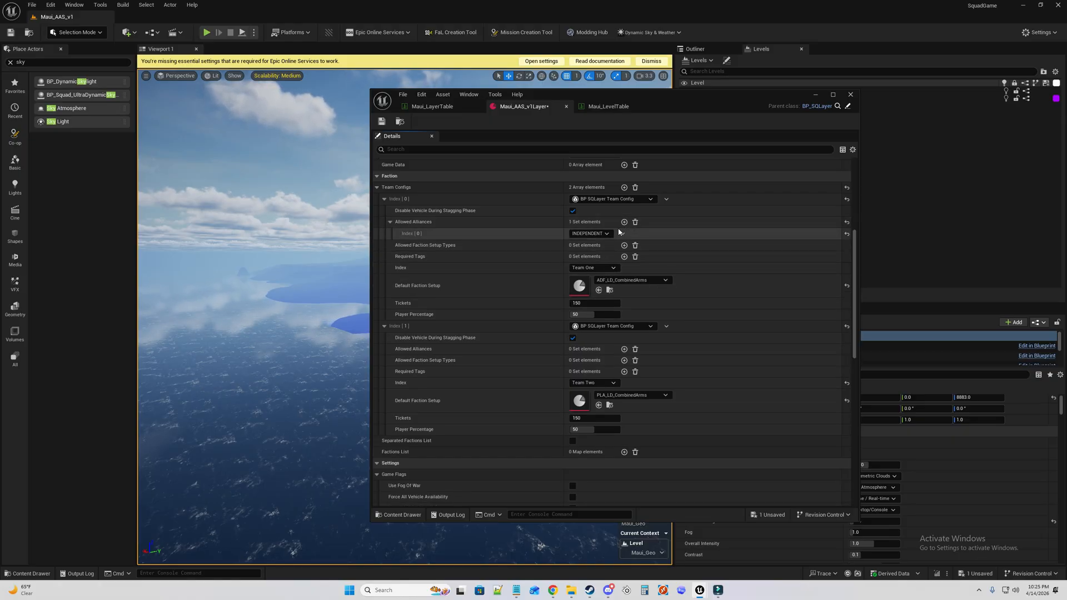
{"action": "left_click", "coordinate": [606, 234]}
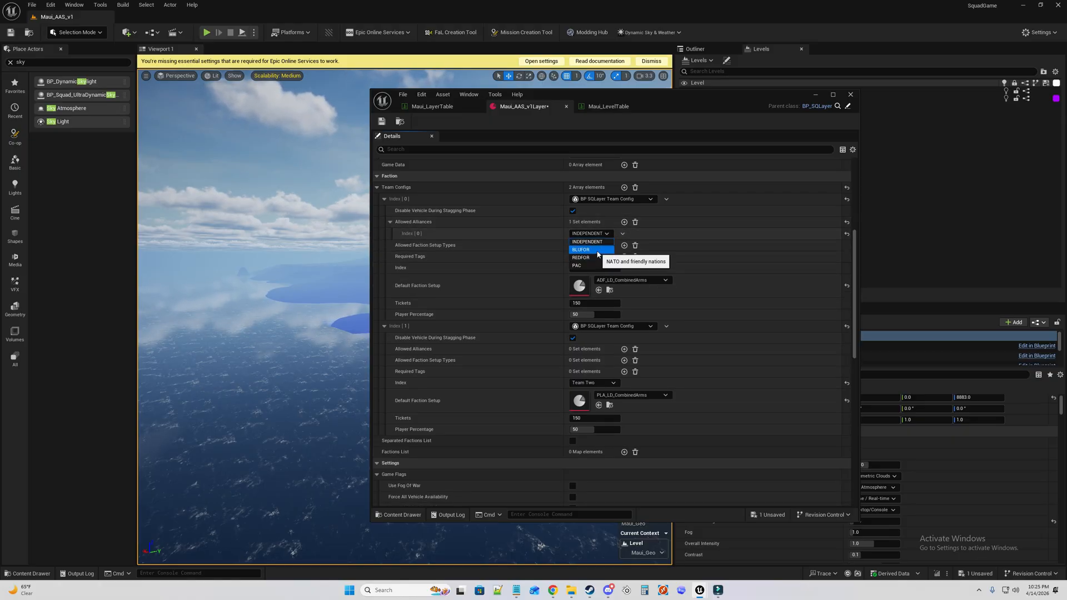
{"action": "left_click", "coordinate": [596, 257]}
Add two more Allowed Alliances elements to the Team One config, setting the second to BLUFOR and keeping the third as INDEPENDENT.
{"action": "left_click", "coordinate": [624, 222]}
{"action": "left_click", "coordinate": [605, 246]}
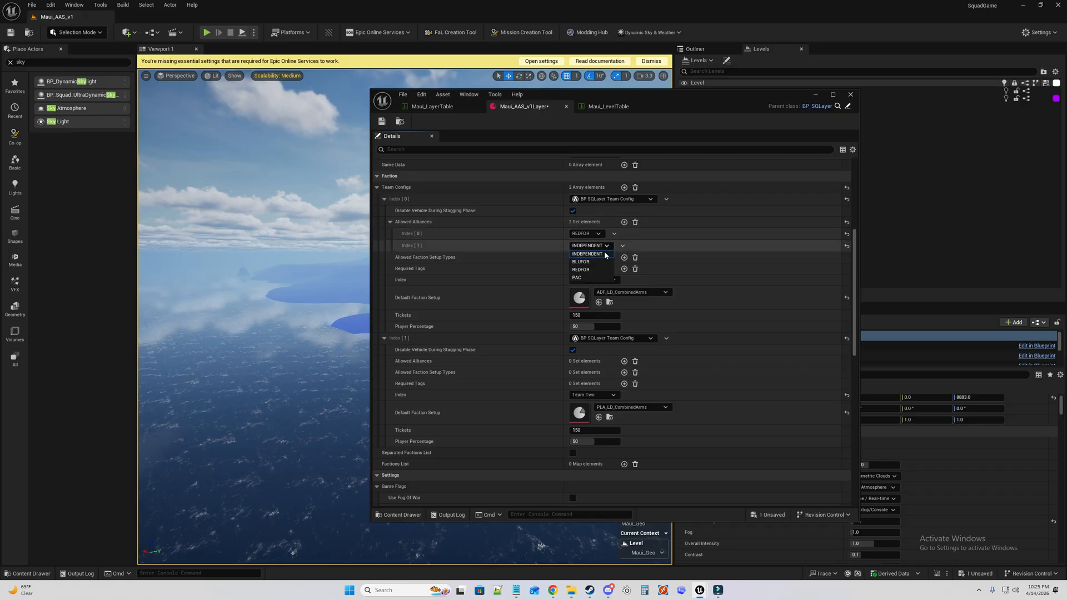
{"action": "left_click", "coordinate": [600, 270]}
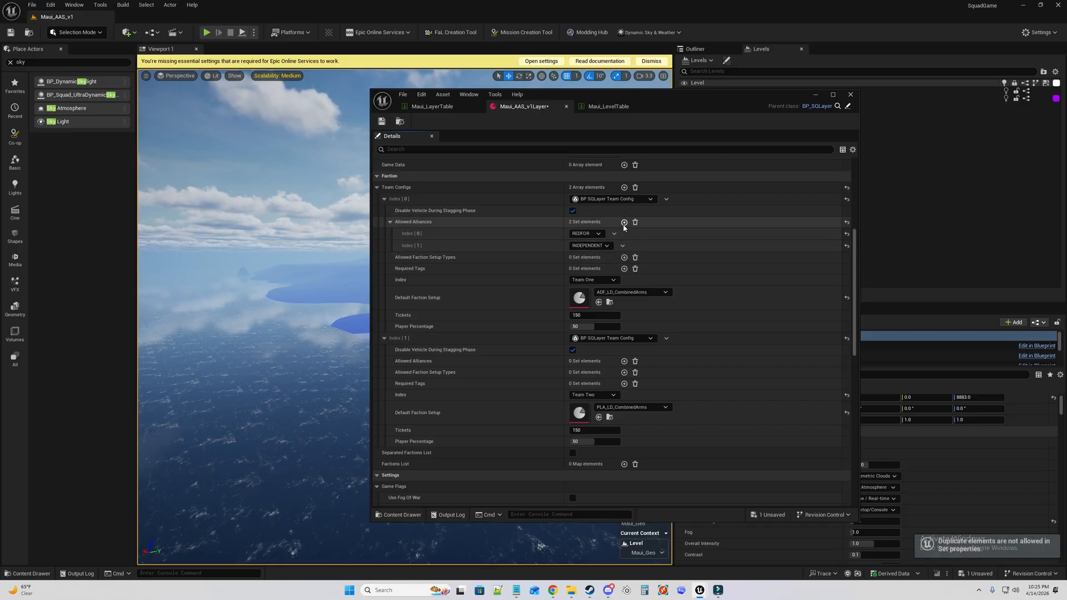
{"action": "left_click", "coordinate": [608, 246]}
{"action": "left_click", "coordinate": [599, 269]}
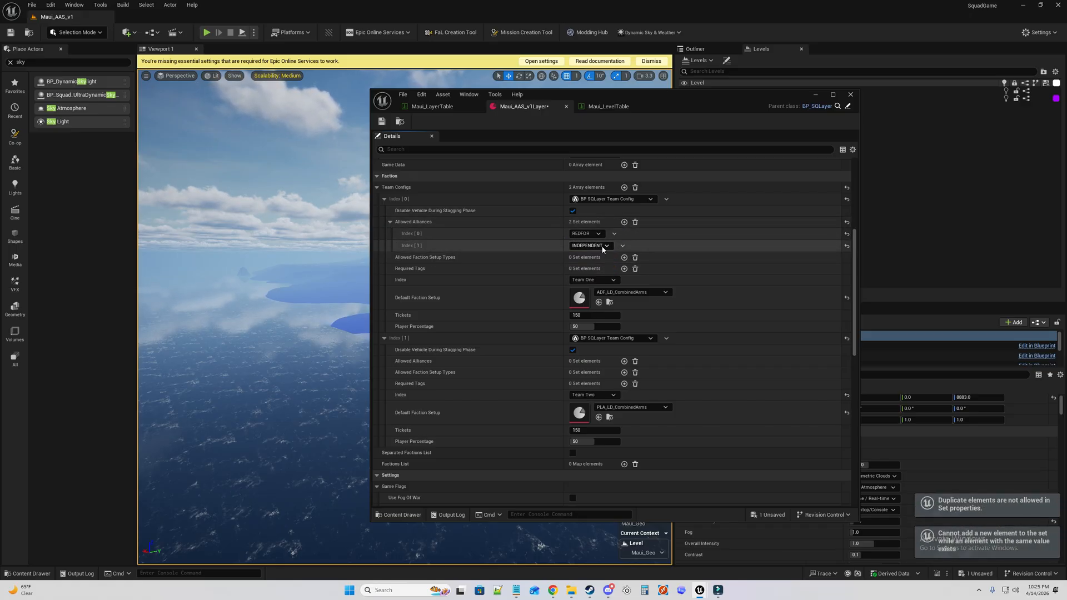
{"action": "left_click", "coordinate": [603, 246]}
{"action": "left_click", "coordinate": [582, 262]}
{"action": "left_click", "coordinate": [625, 222]}
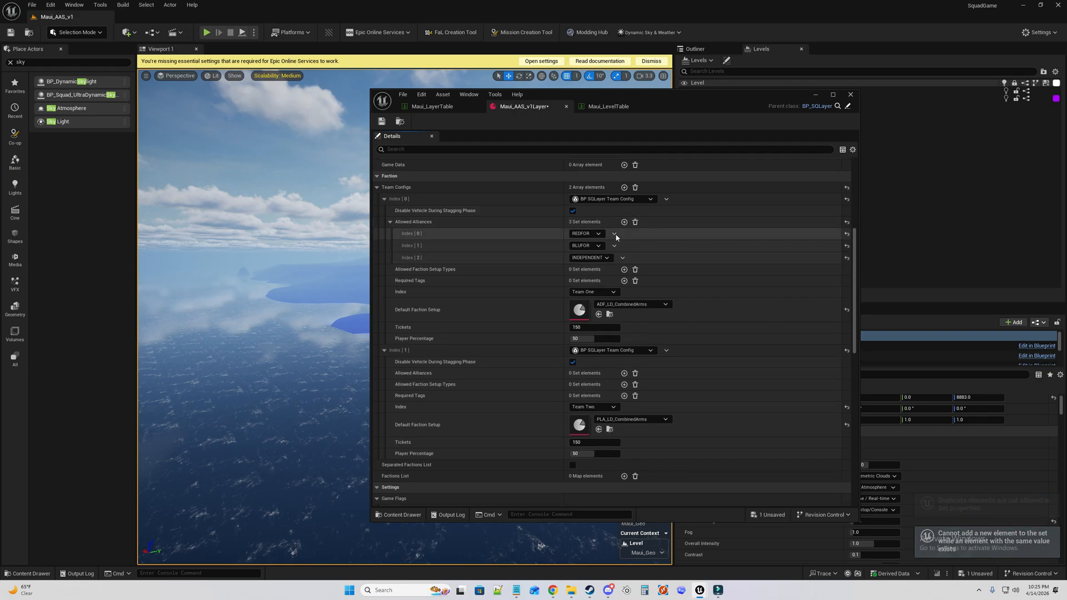
{"action": "left_click", "coordinate": [624, 222]}
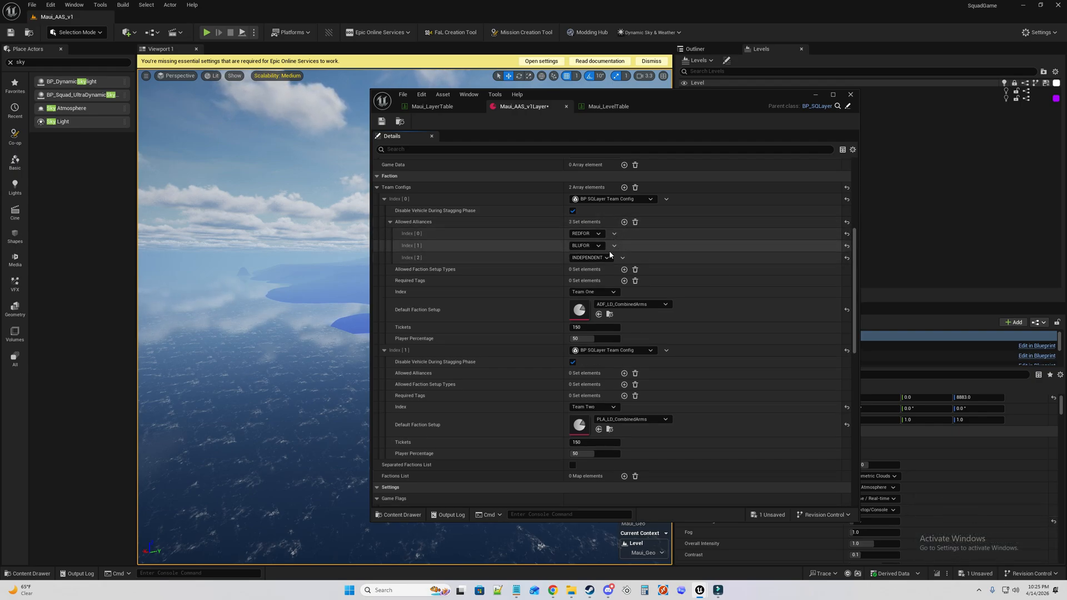
Set the third allowed alliance of the Team One config to PAC and add INDEPENDENT as the fourth.
{"action": "left_click", "coordinate": [606, 258]}
{"action": "left_click", "coordinate": [592, 290]}
{"action": "left_click", "coordinate": [625, 221]}
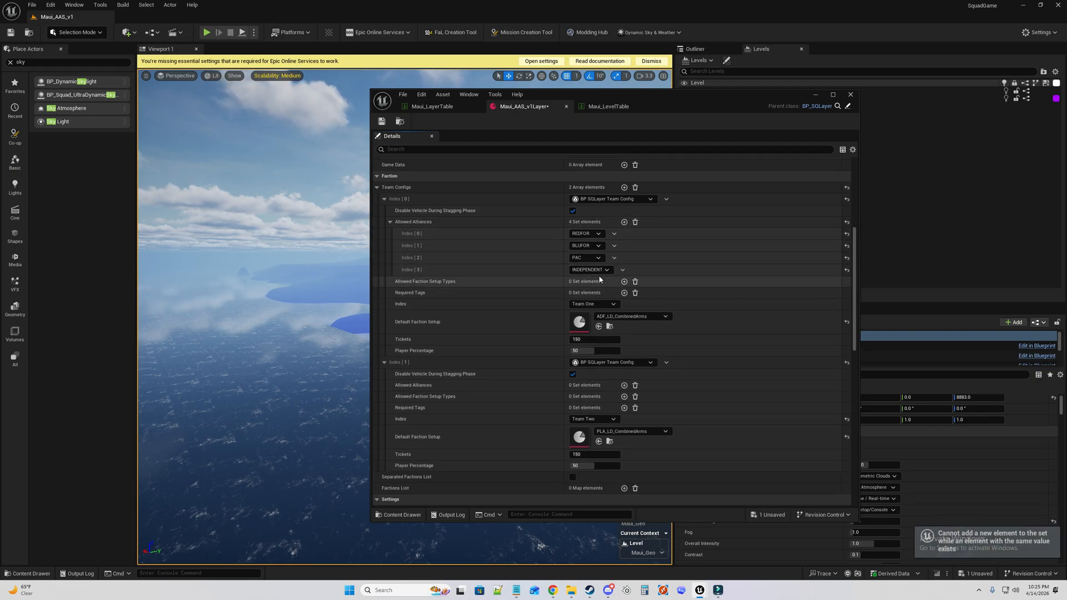
Add REDFOR, BLUFOR, PAC and INDEPENDENT to the Allowed Alliances of the Team Two config.
{"action": "left_click", "coordinate": [624, 385]}
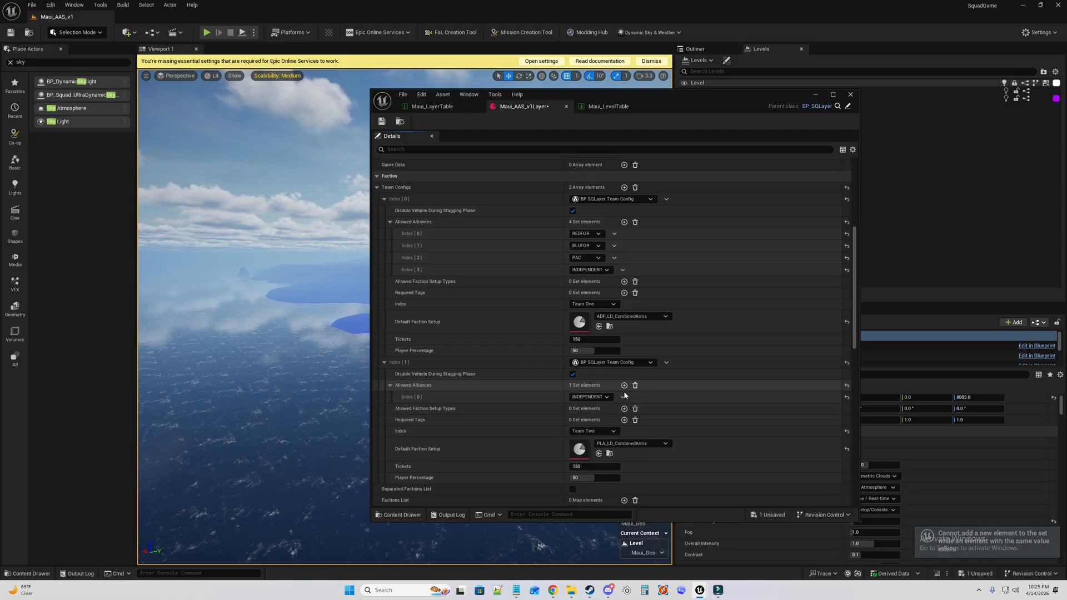
{"action": "left_click", "coordinate": [608, 397]}
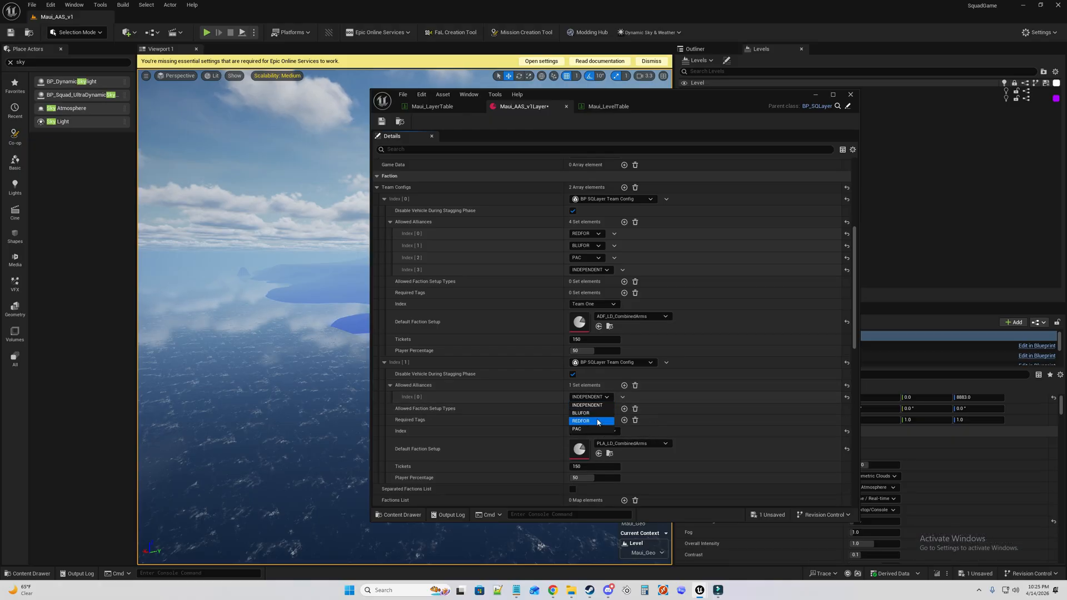
{"action": "left_click", "coordinate": [597, 422]}
{"action": "left_click", "coordinate": [624, 385]}
{"action": "left_click", "coordinate": [591, 409]}
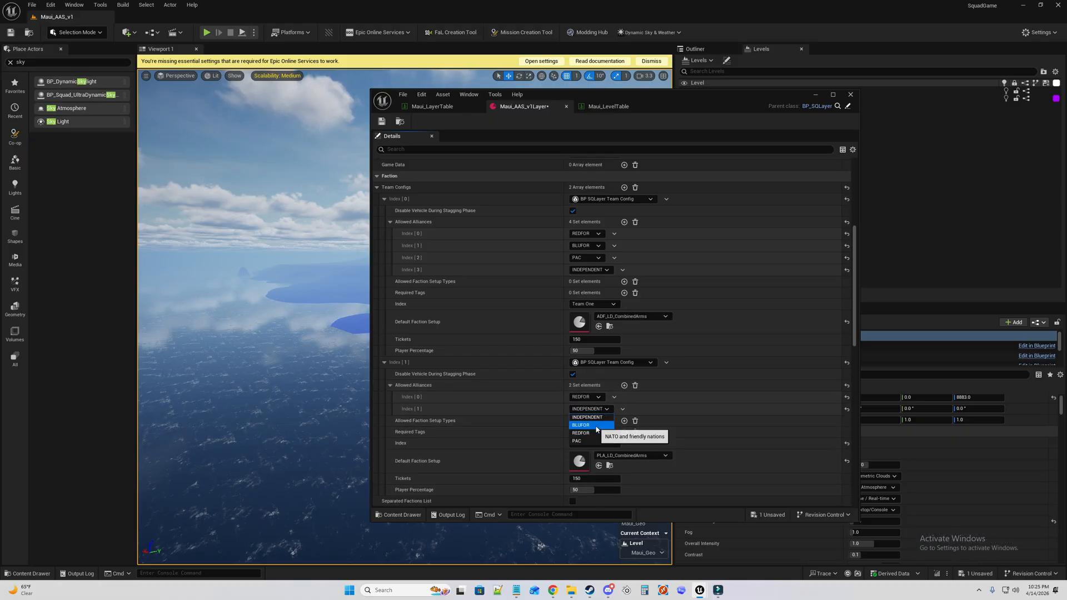
{"action": "left_click", "coordinate": [589, 426]}
{"action": "left_click", "coordinate": [624, 385]}
{"action": "left_click", "coordinate": [606, 422]}
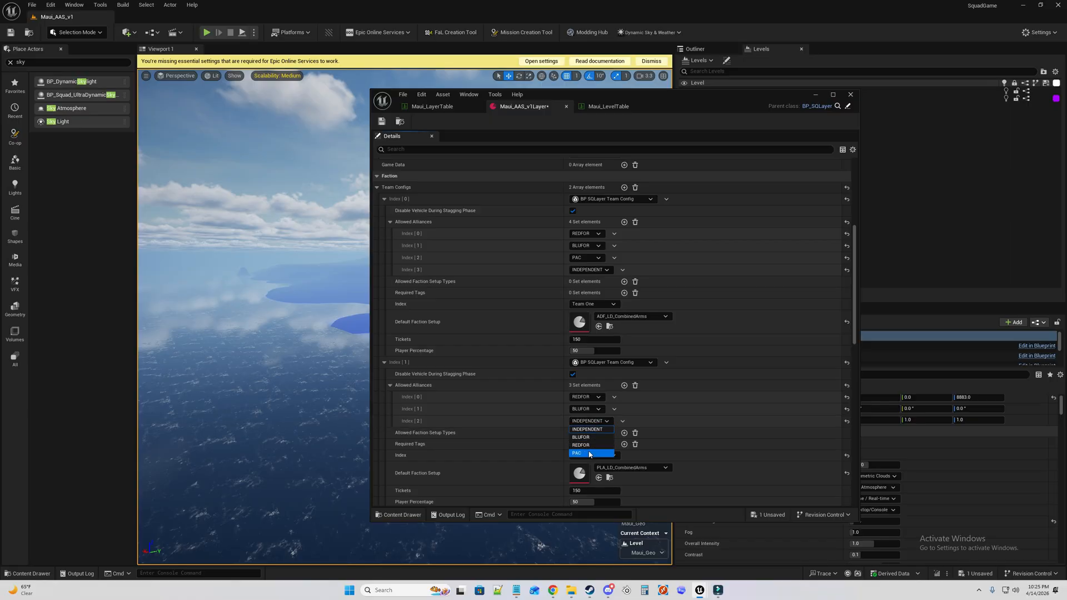
{"action": "left_click", "coordinate": [590, 454]}
{"action": "left_click", "coordinate": [625, 385]}
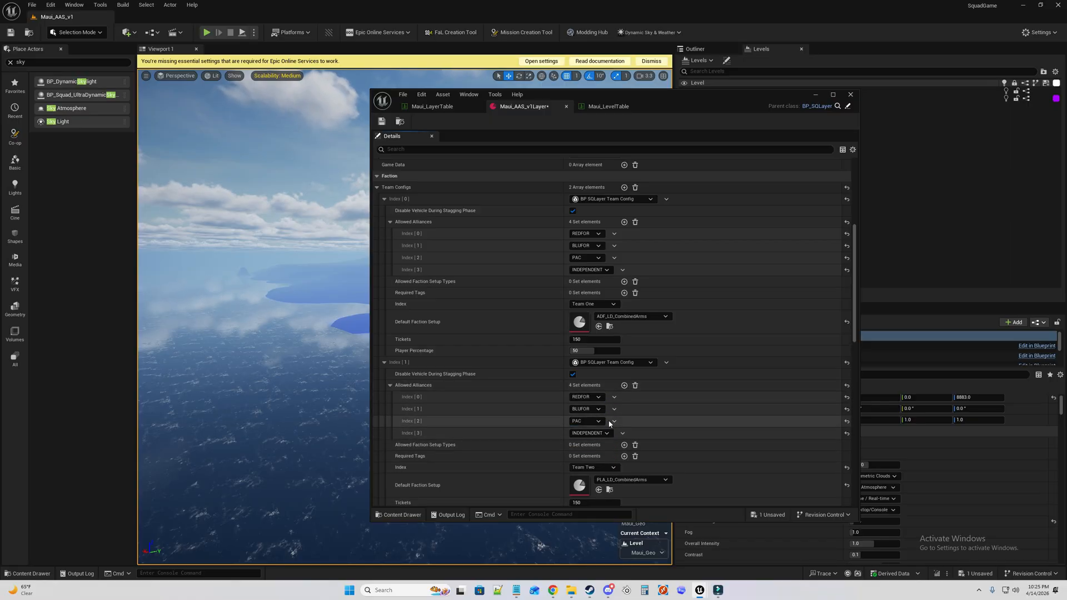
Add a Combined Arms entry to the Allowed Faction Setup Types of both team configs.
{"action": "scroll", "coordinate": [610, 424], "scroll_direction": "down", "scroll_amount": 2}
{"action": "left_click", "coordinate": [624, 392]}
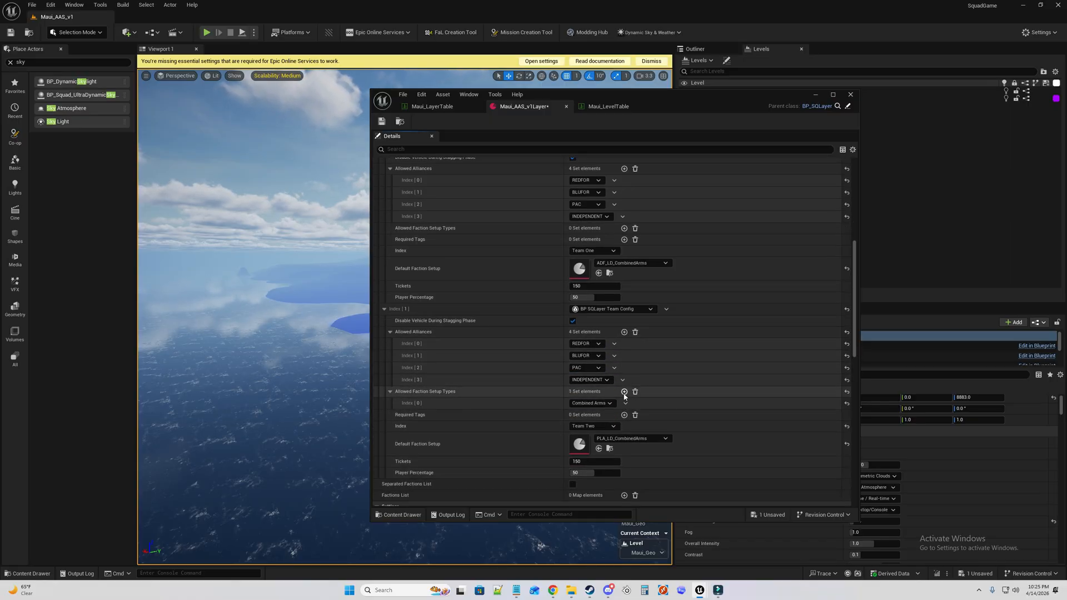
{"action": "left_click", "coordinate": [624, 228]}
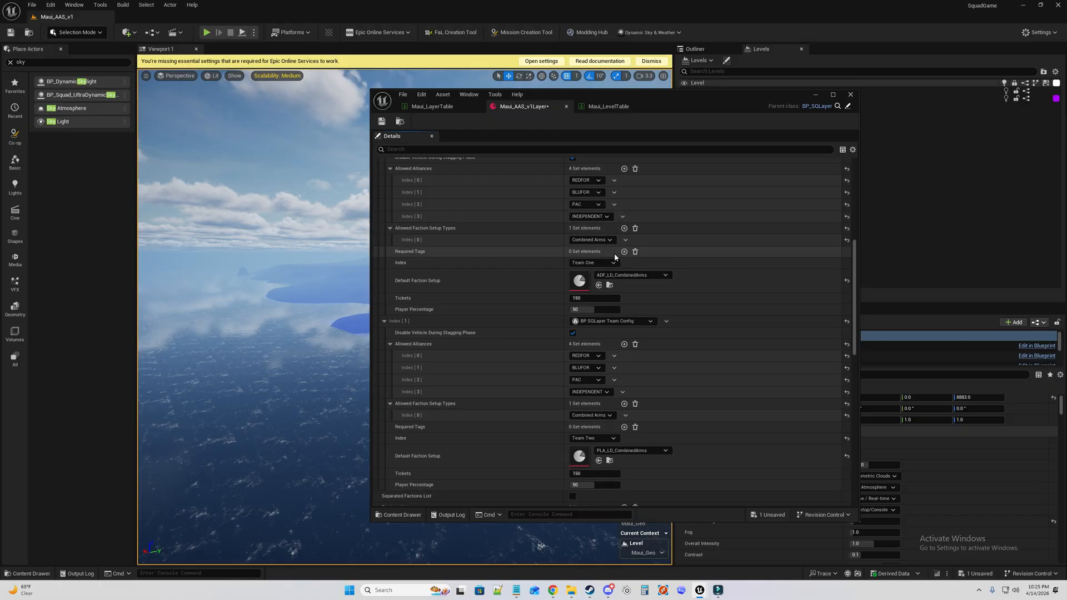
{"action": "scroll", "coordinate": [599, 398], "scroll_direction": "down", "scroll_amount": 1}
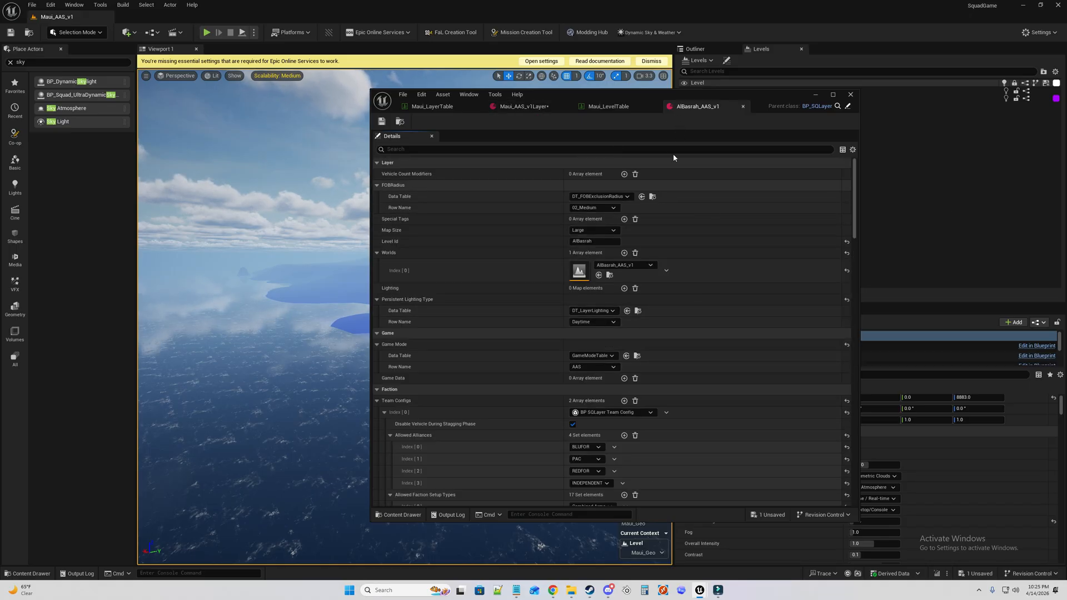
Copy the Allowed Faction Setup Types set from the Team One config of the AlBasrah_AAS_v1 layer.
{"action": "scroll", "coordinate": [615, 320], "scroll_direction": "down", "scroll_amount": 6}
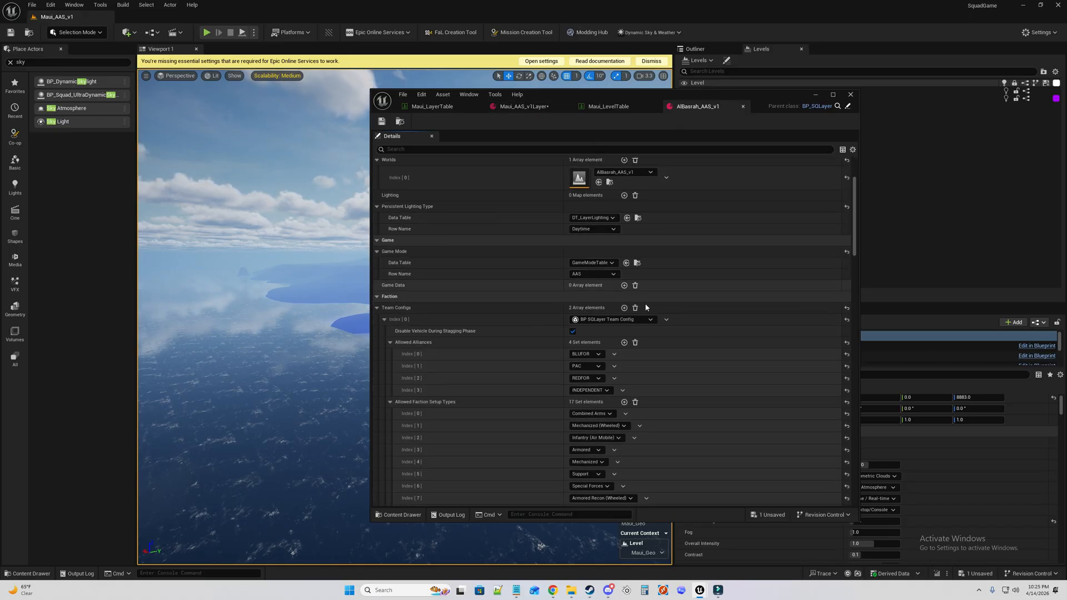
{"action": "scroll", "coordinate": [505, 321], "scroll_direction": "down", "scroll_amount": 2}
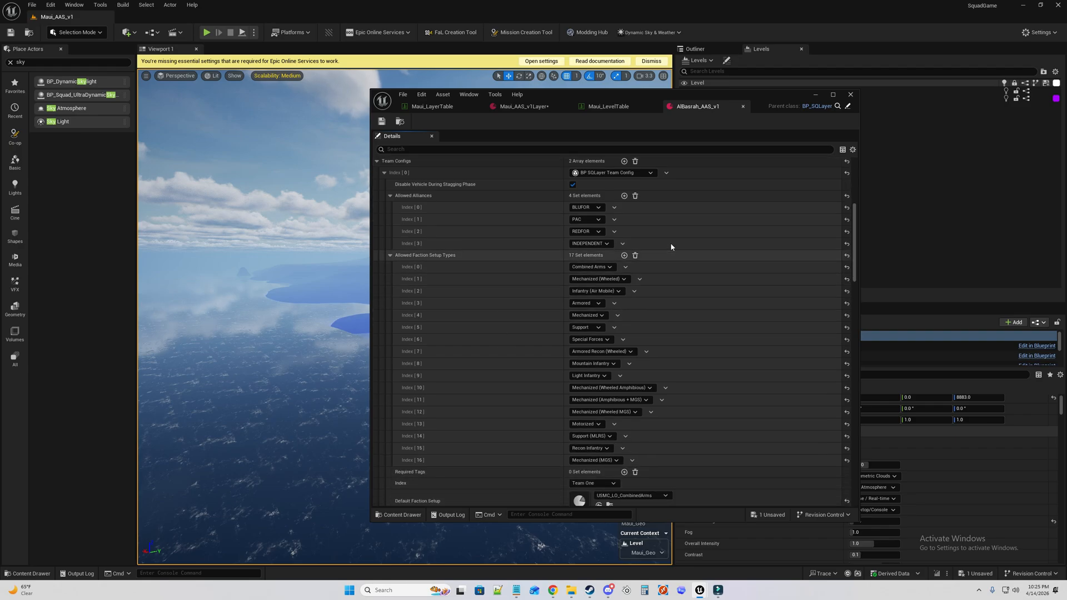
{"action": "right_click", "coordinate": [513, 257]}
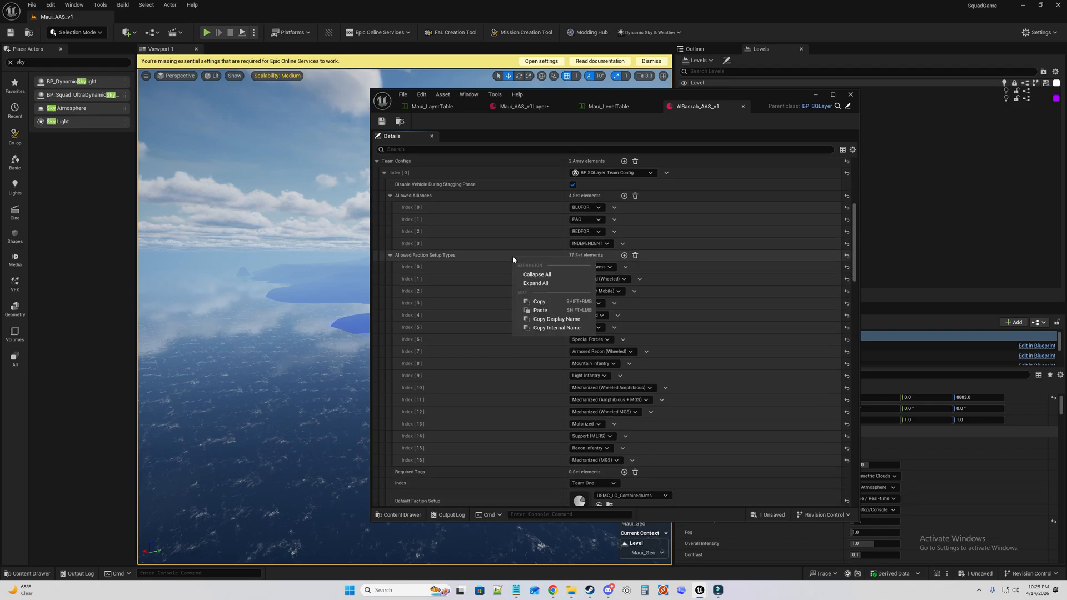
{"action": "left_click", "coordinate": [550, 302]}
Paste the copied set into the Allowed Faction Setup Types of both team configs in Maui_AAS_v1Layer.
{"action": "left_click", "coordinate": [537, 106]}
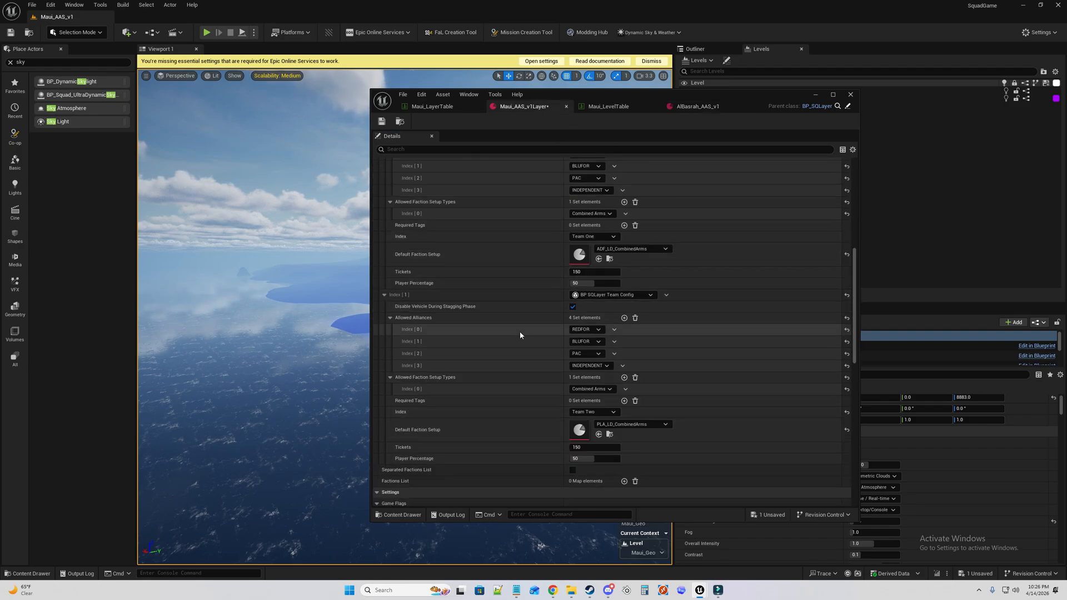
{"action": "right_click", "coordinate": [503, 378]}
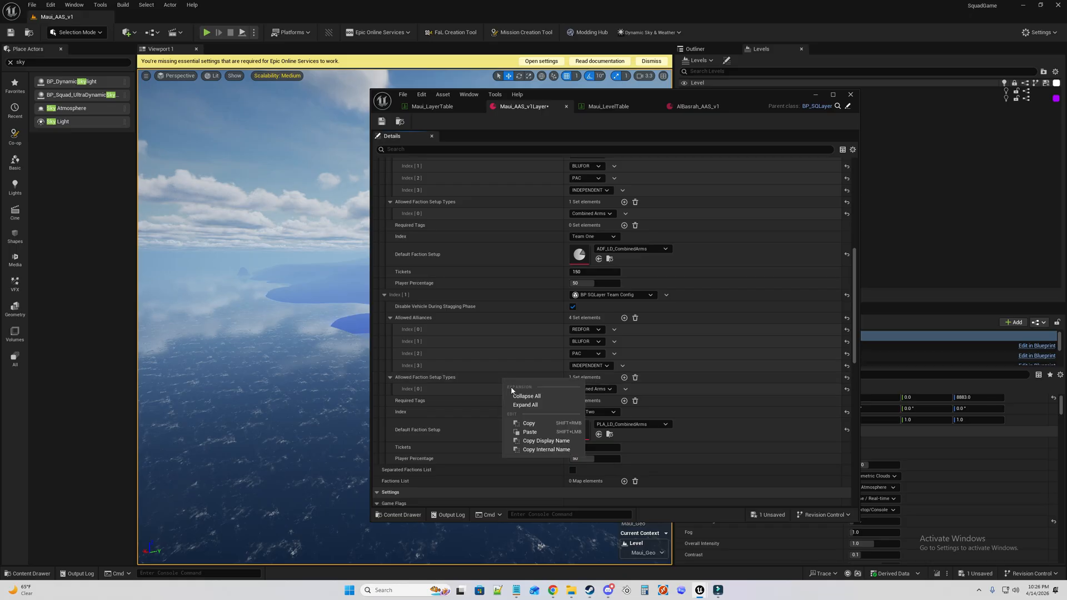
{"action": "left_click", "coordinate": [530, 432]}
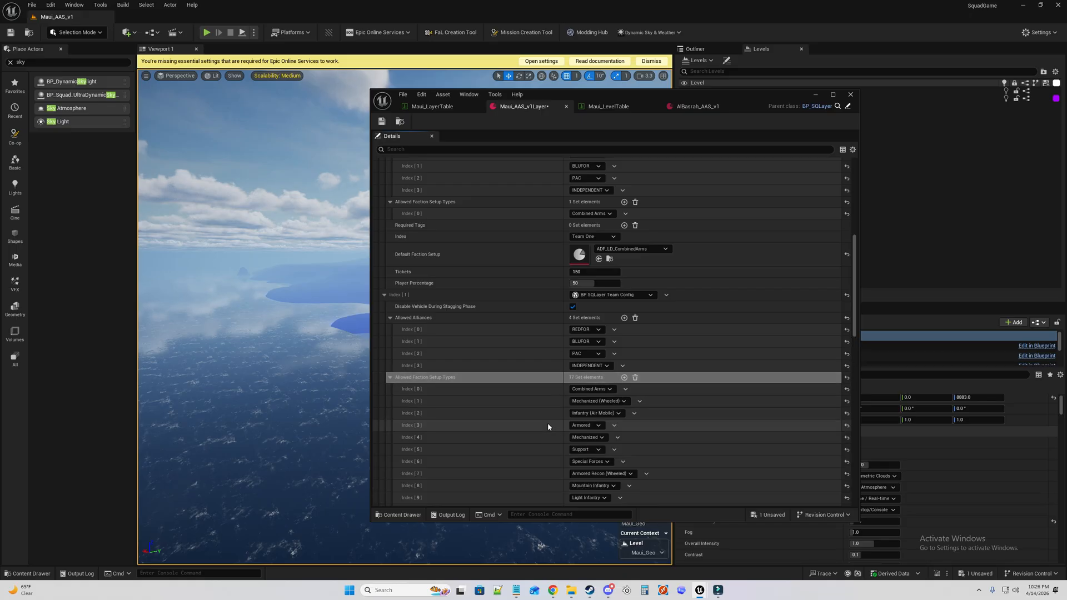
{"action": "scroll", "coordinate": [531, 236], "scroll_direction": "up", "scroll_amount": 3}
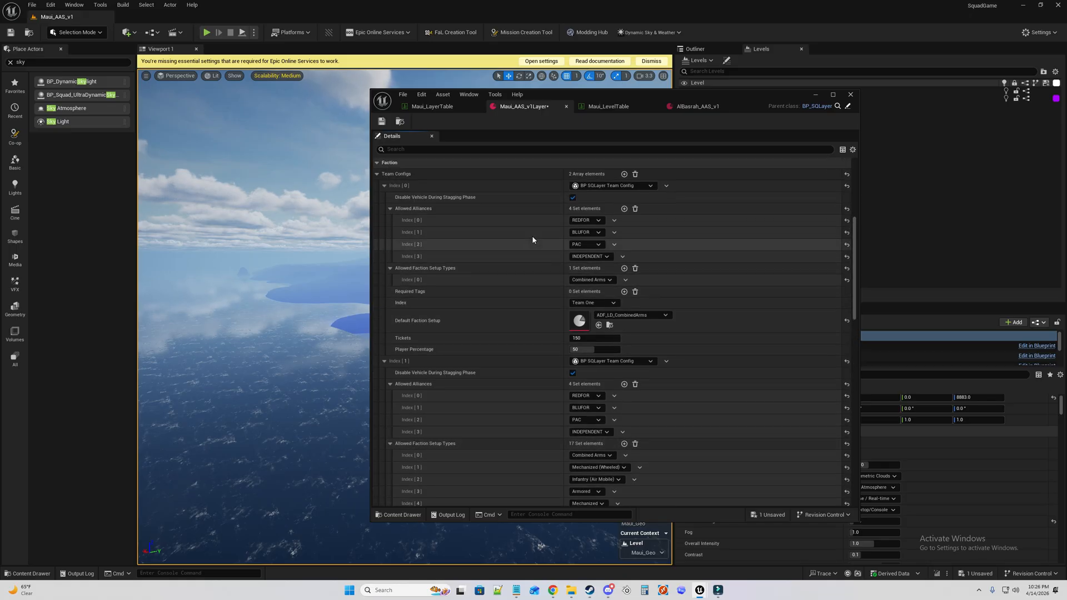
{"action": "right_click", "coordinate": [514, 279]}
{"action": "left_click", "coordinate": [537, 326]}
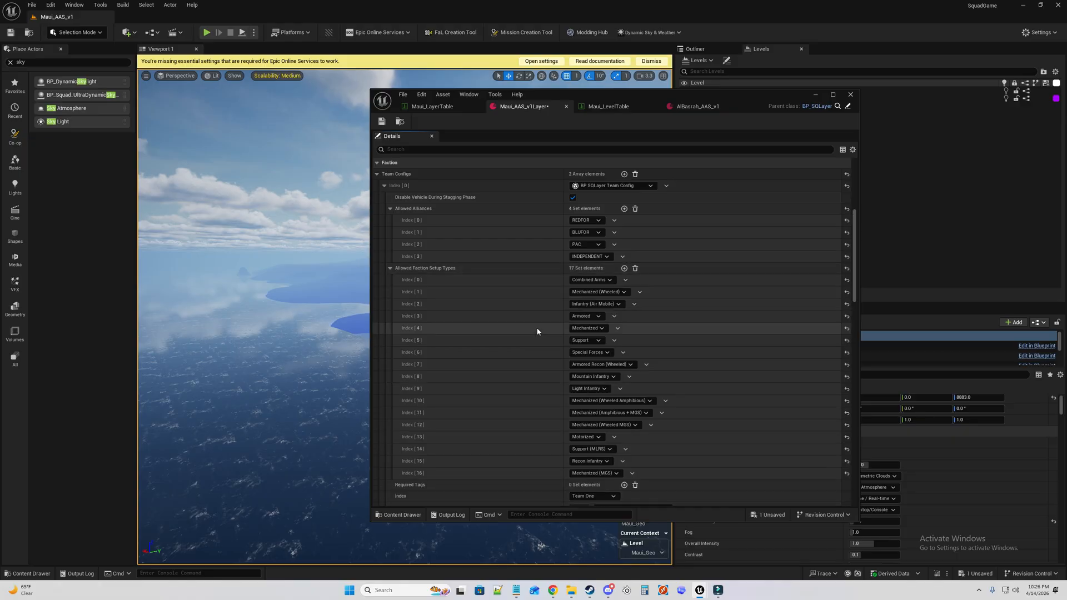
Set Tickets to 250 in the Maui_AAS_v1Layer team configs, matching the AlBasrah_AAS_v1 layer.
{"action": "scroll", "coordinate": [537, 328], "scroll_direction": "down", "scroll_amount": 5}
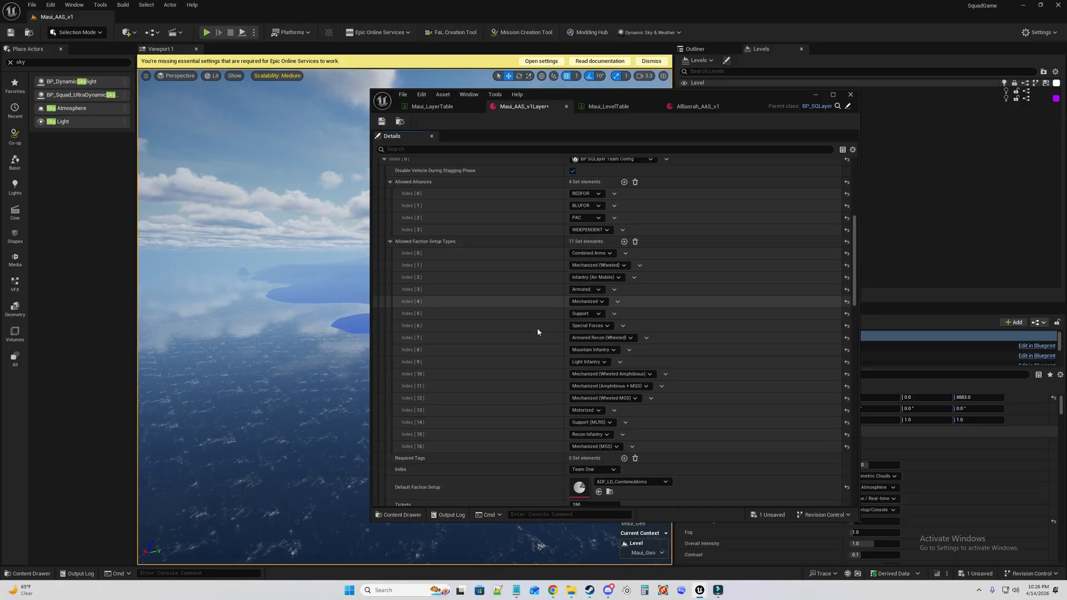
{"action": "left_click", "coordinate": [713, 109]}
{"action": "scroll", "coordinate": [689, 254], "scroll_direction": "down", "scroll_amount": 5}
{"action": "scroll", "coordinate": [639, 284], "scroll_direction": "down", "scroll_amount": 3}
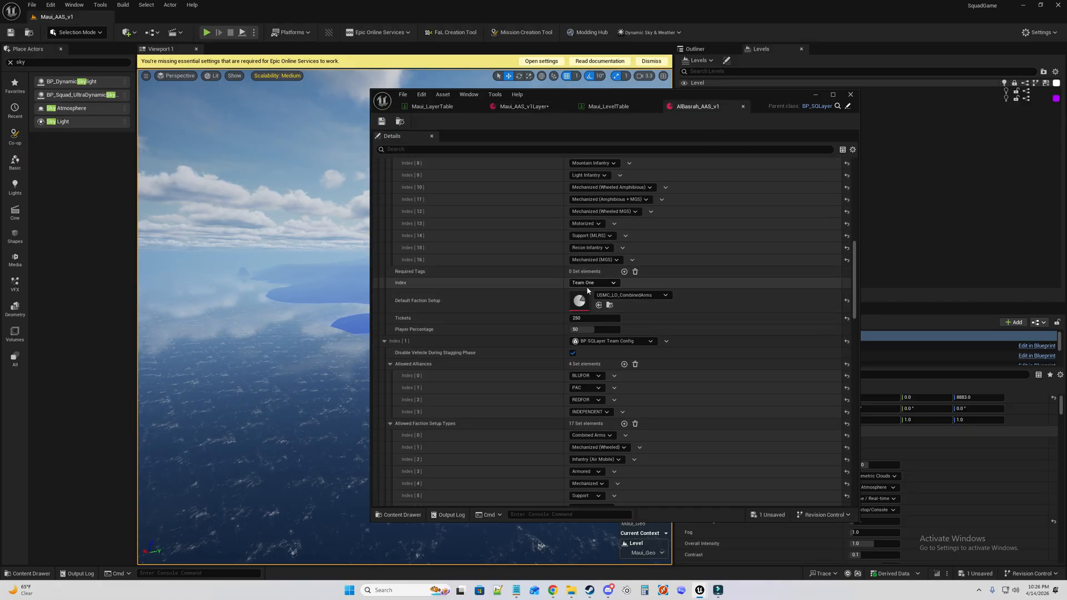
{"action": "left_click", "coordinate": [524, 106]}
{"action": "scroll", "coordinate": [589, 322], "scroll_direction": "down", "scroll_amount": 2}
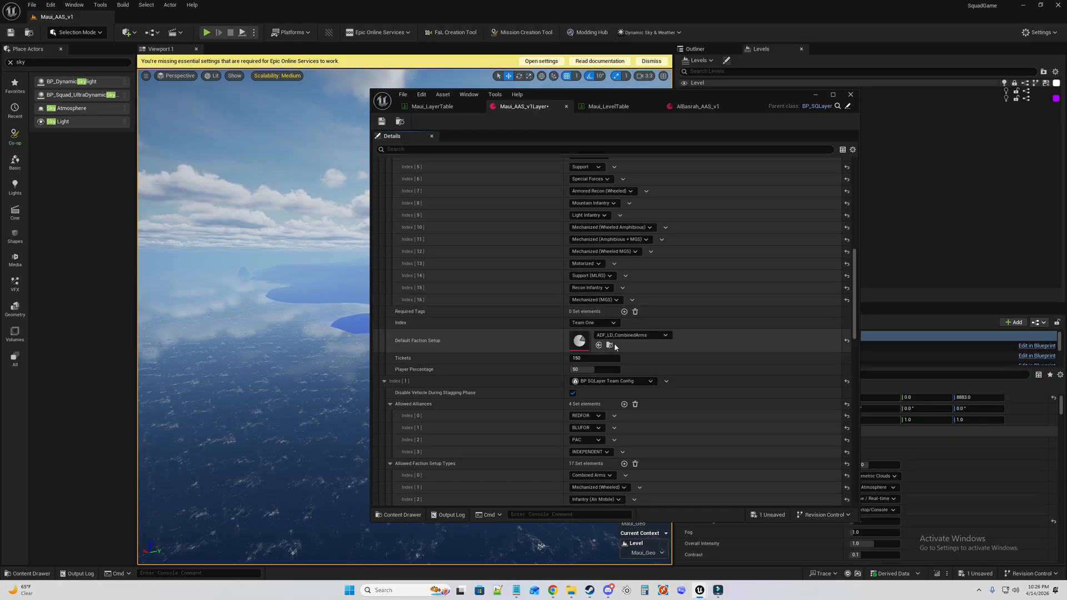
{"action": "scroll", "coordinate": [595, 322], "scroll_direction": "up", "scroll_amount": 2}
{"action": "scroll", "coordinate": [607, 316], "scroll_direction": "up", "scroll_amount": 4}
{"action": "scroll", "coordinate": [600, 295], "scroll_direction": "down", "scroll_amount": 9}
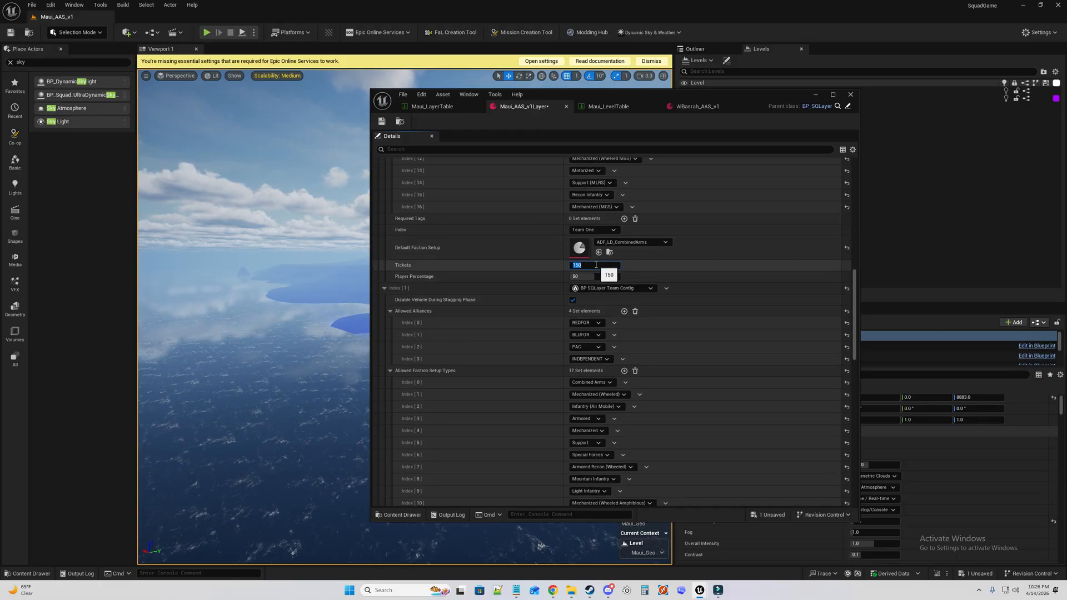
{"action": "scroll", "coordinate": [598, 289], "scroll_direction": "down", "scroll_amount": 10}
{"action": "left_click", "coordinate": [602, 354]}
{"action": "type", "text": "250"}
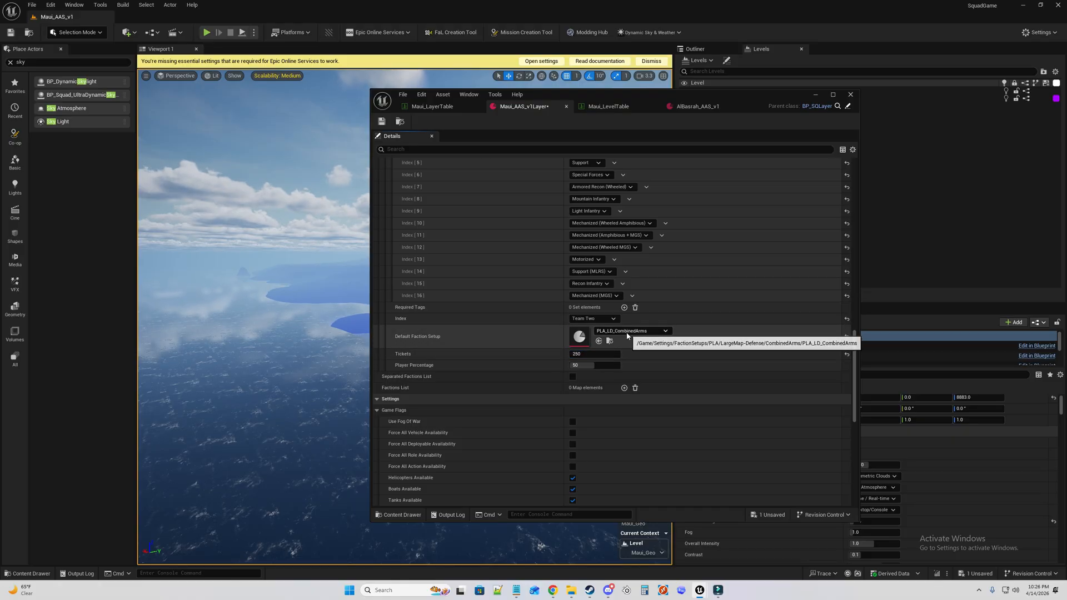
Copy the entire Factions List map from the AlBasrah_AAS_v1 layer.
{"action": "scroll", "coordinate": [652, 337], "scroll_direction": "up", "scroll_amount": 7}
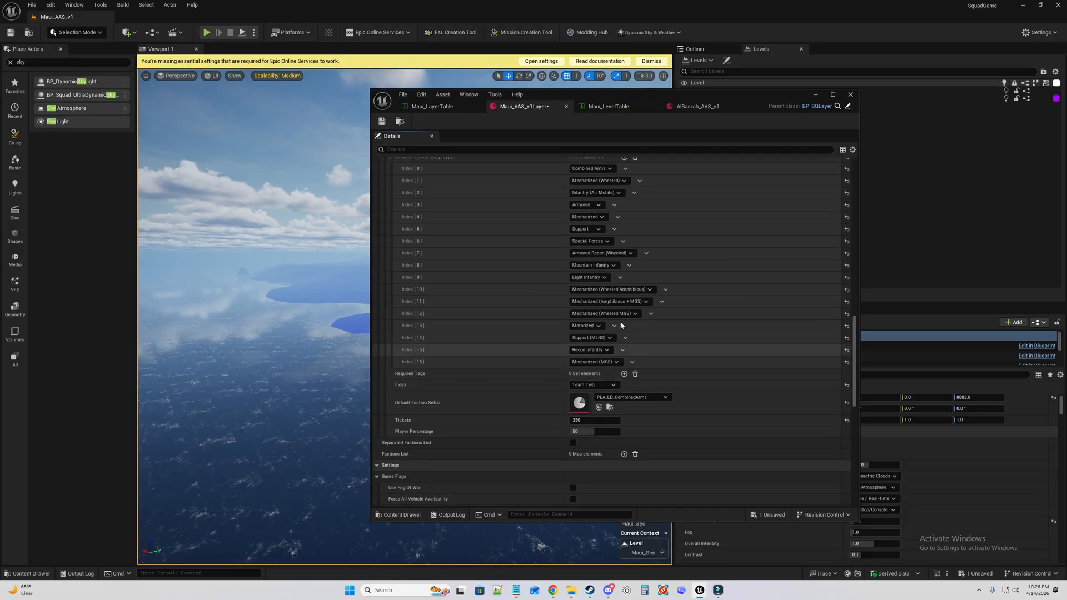
{"action": "left_click", "coordinate": [699, 107]}
{"action": "scroll", "coordinate": [679, 289], "scroll_direction": "down", "scroll_amount": 14}
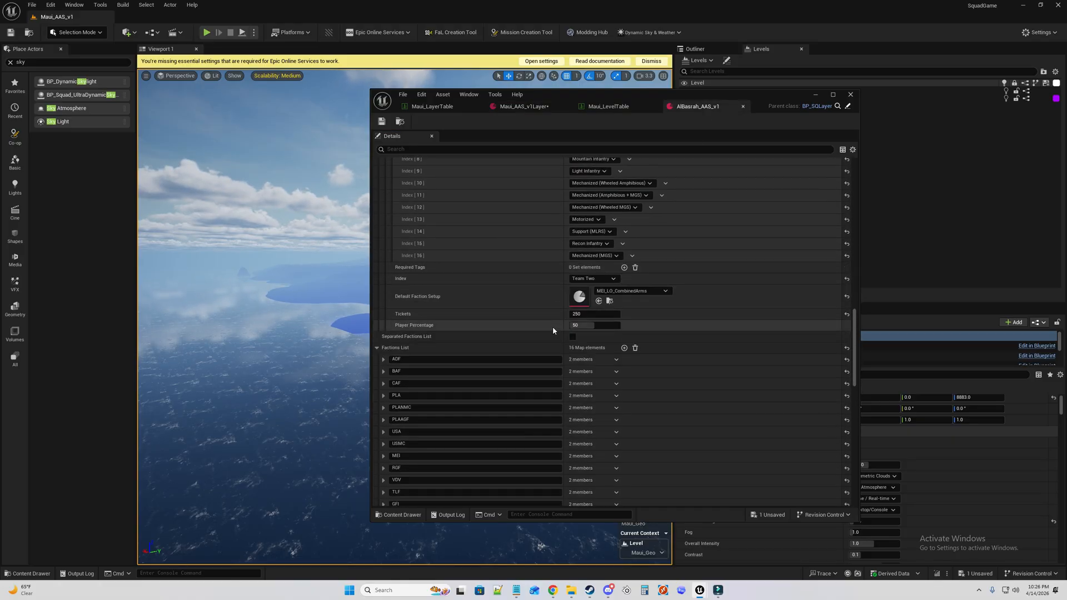
{"action": "scroll", "coordinate": [399, 312], "scroll_direction": "down", "scroll_amount": 3}
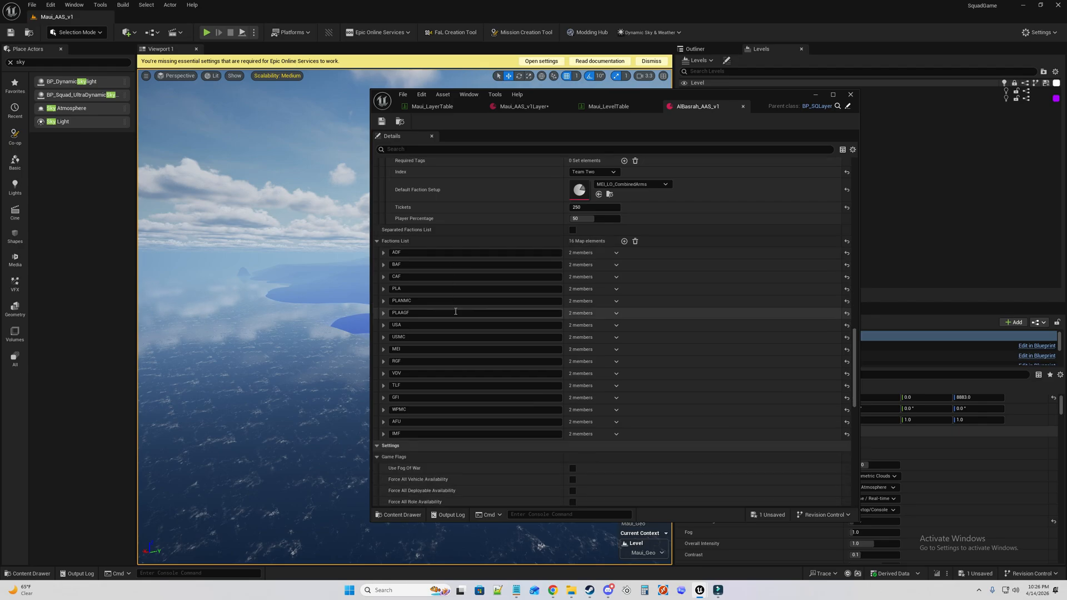
{"action": "right_click", "coordinate": [437, 244]}
{"action": "left_click", "coordinate": [479, 288]}
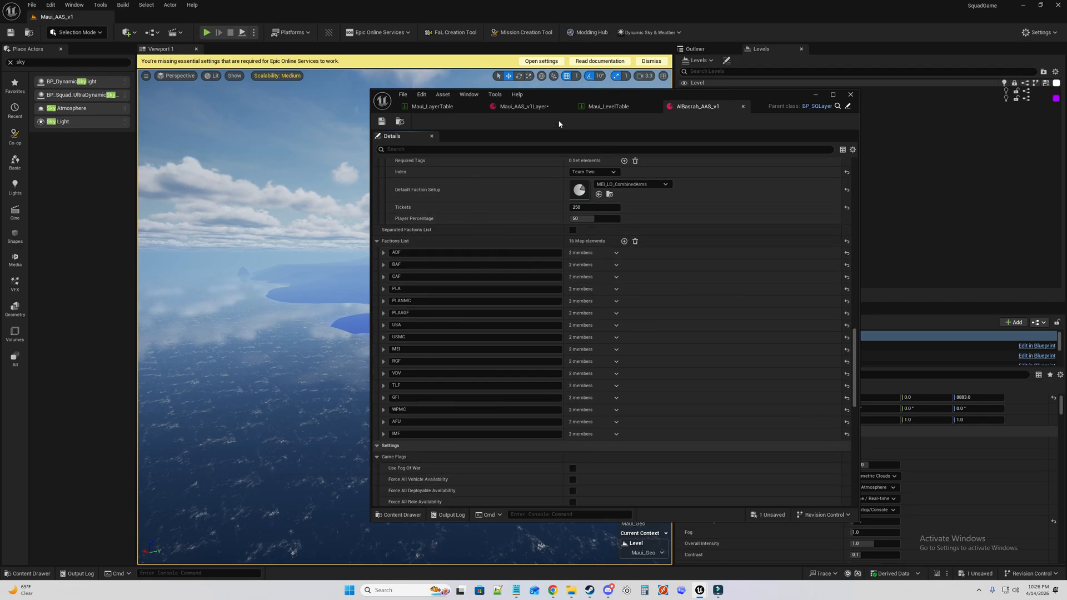
Paste the copied factions into the empty Factions List of Maui_AAS_v1Layer.
{"action": "left_click", "coordinate": [522, 106]}
{"action": "scroll", "coordinate": [456, 295], "scroll_direction": "down", "scroll_amount": 8}
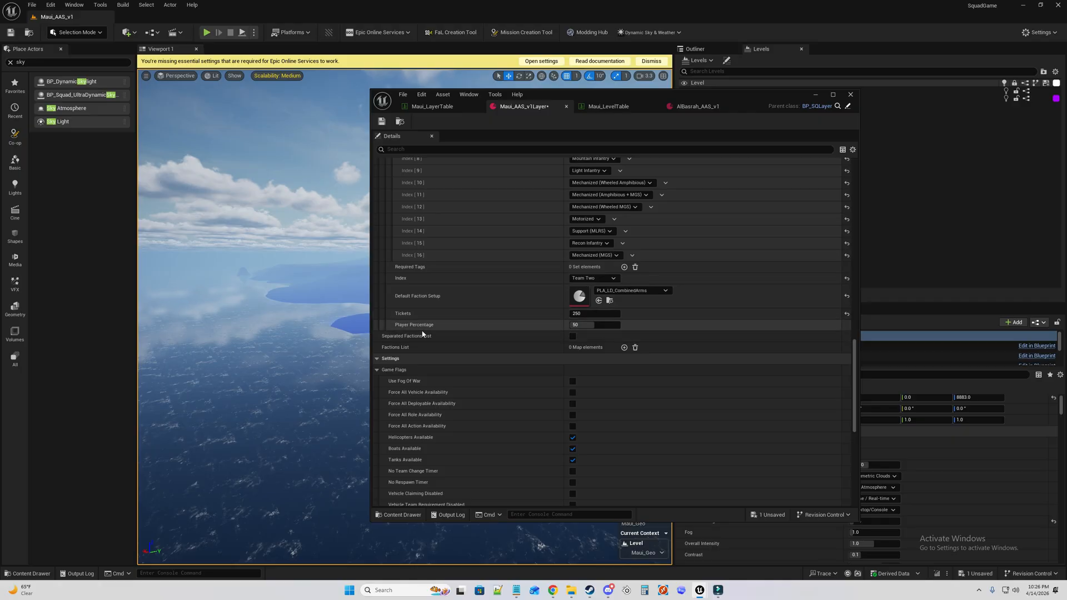
{"action": "right_click", "coordinate": [497, 350]}
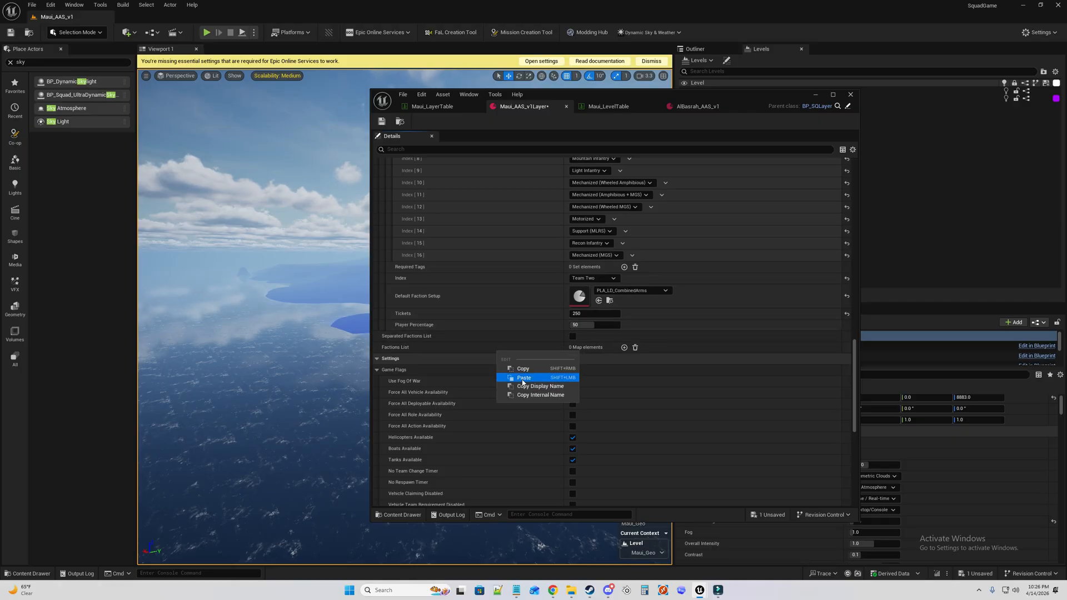
{"action": "left_click", "coordinate": [523, 378]}
Review the layer's Game Flags, Auto, Minimap and SQPrimary Data settings, and minimize the asset editor window.
{"action": "scroll", "coordinate": [487, 356], "scroll_direction": "down", "scroll_amount": 8}
{"action": "scroll", "coordinate": [490, 362], "scroll_direction": "down", "scroll_amount": 2}
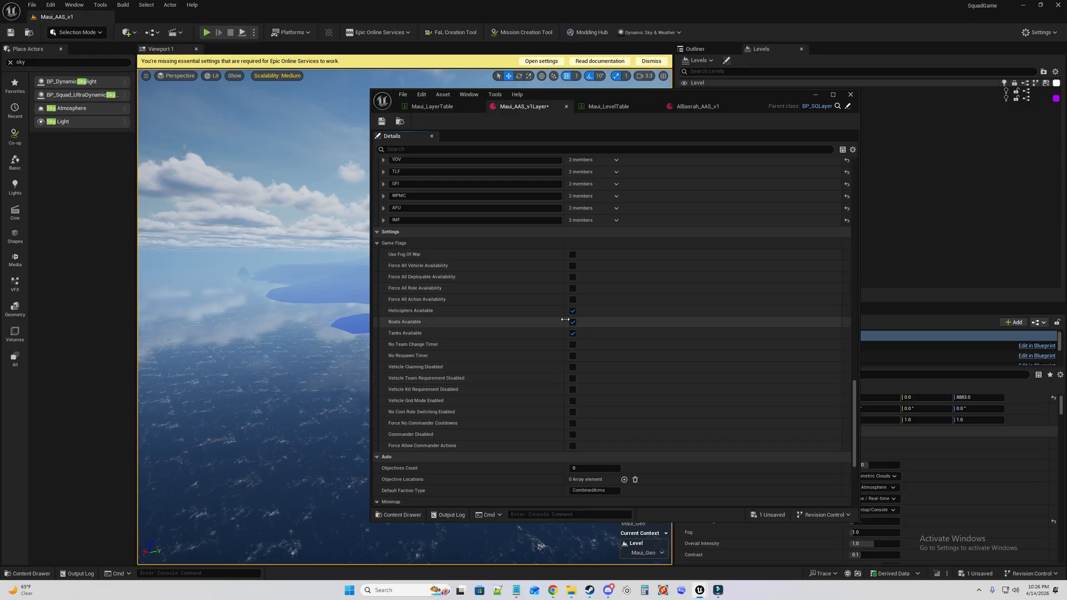
{"action": "left_click", "coordinate": [573, 333]}
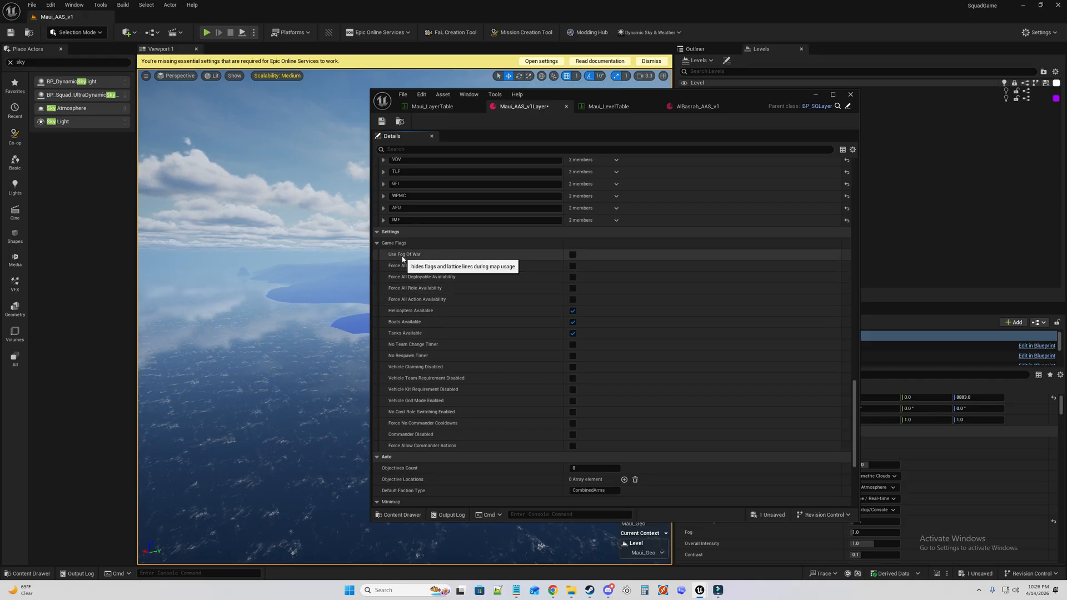
{"action": "scroll", "coordinate": [439, 317], "scroll_direction": "down", "scroll_amount": 5}
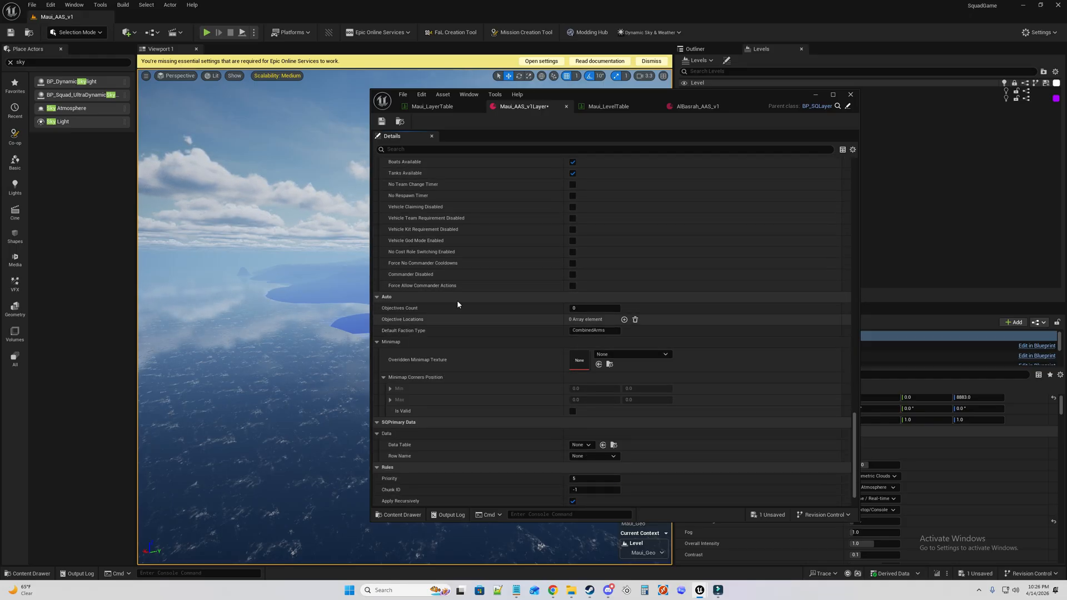
{"action": "scroll", "coordinate": [510, 202], "scroll_direction": "up", "scroll_amount": 3}
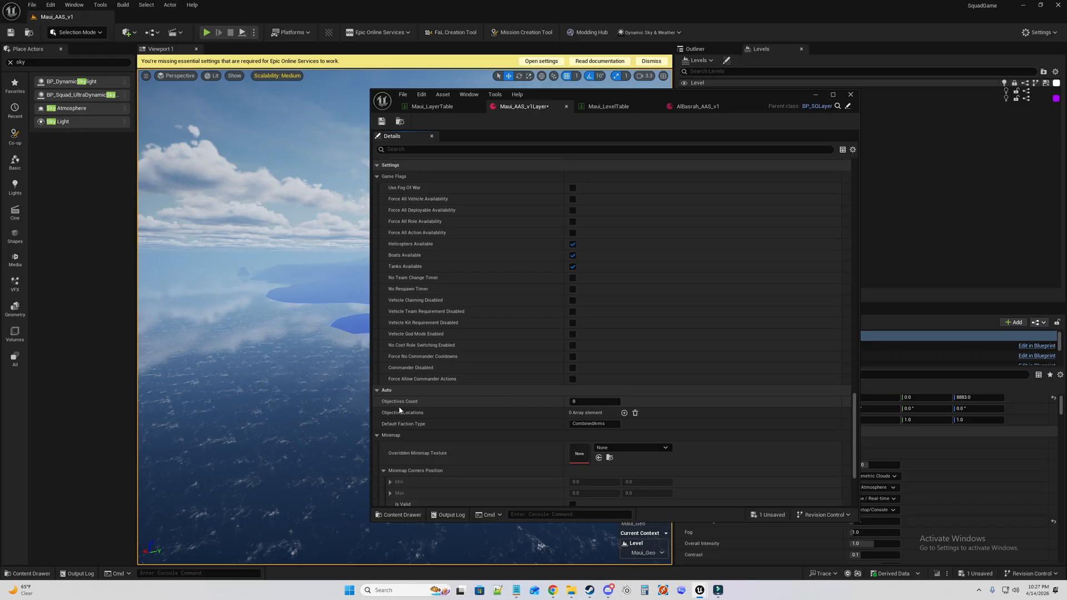
{"action": "scroll", "coordinate": [436, 414], "scroll_direction": "down", "scroll_amount": 1}
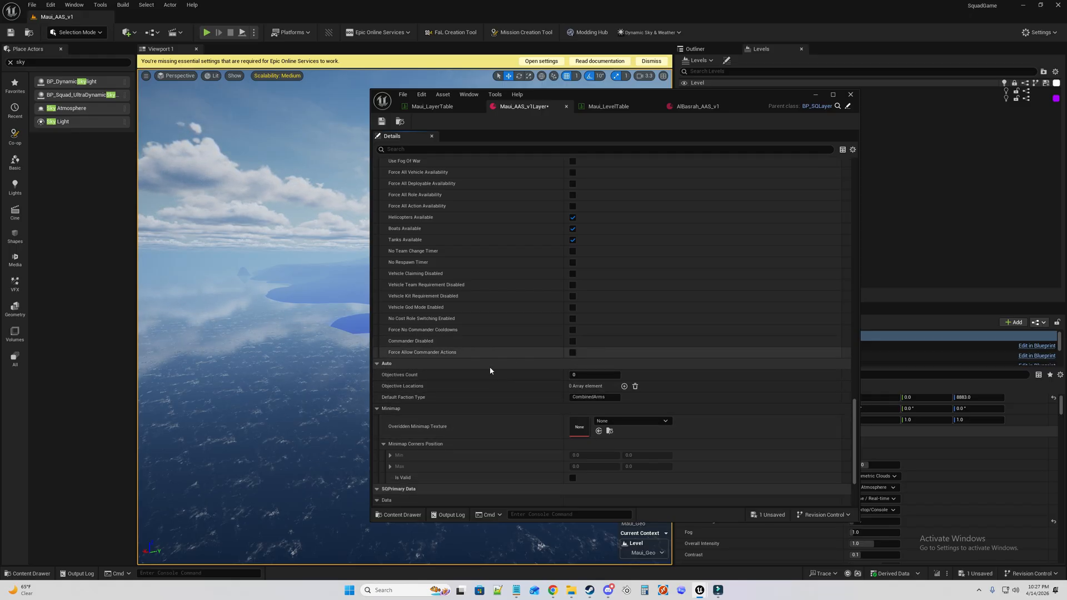
{"action": "scroll", "coordinate": [489, 367], "scroll_direction": "down", "scroll_amount": 3}
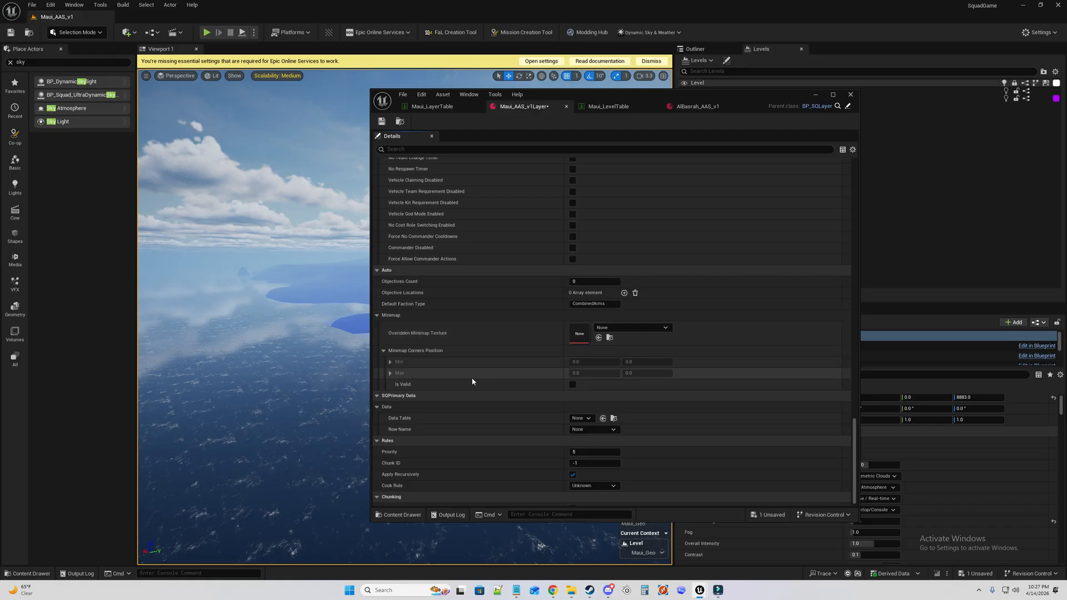
{"action": "left_click", "coordinate": [816, 95]}
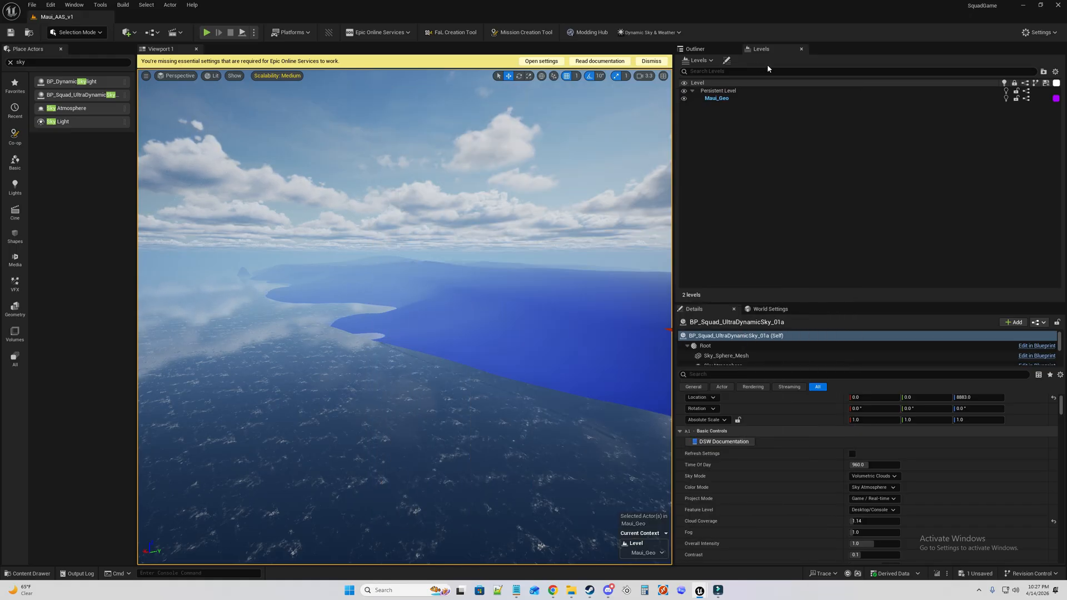
Find the SQMap Boundary actor by searching for "sqmap" and place it in the level above the Maui landscape.
{"action": "left_click", "coordinate": [702, 50]}
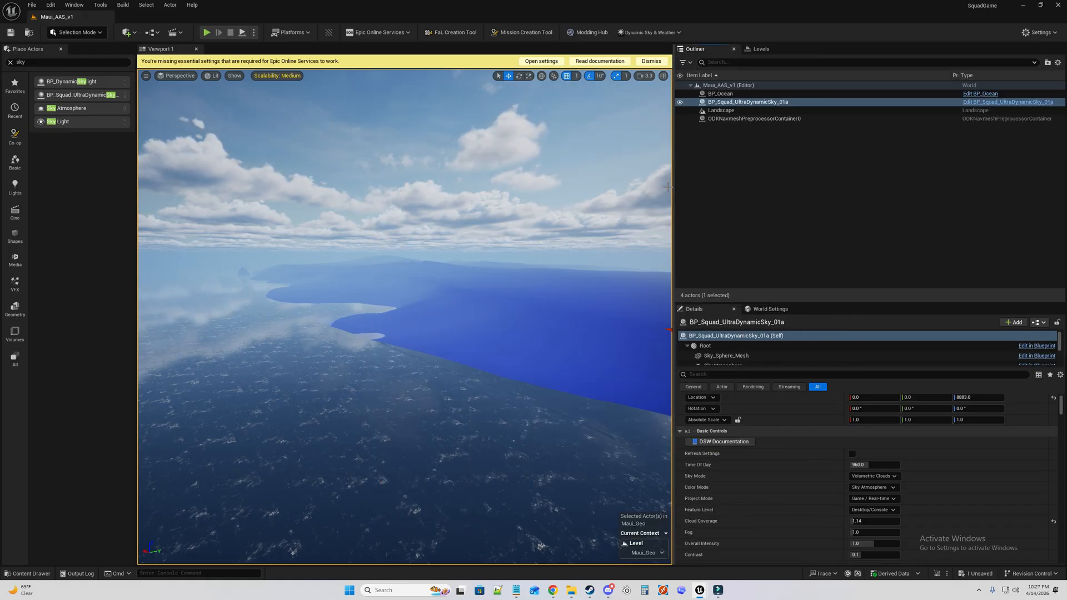
{"action": "left_click_drag", "start_coordinate": [673, 185], "coordinate": [753, 185]}
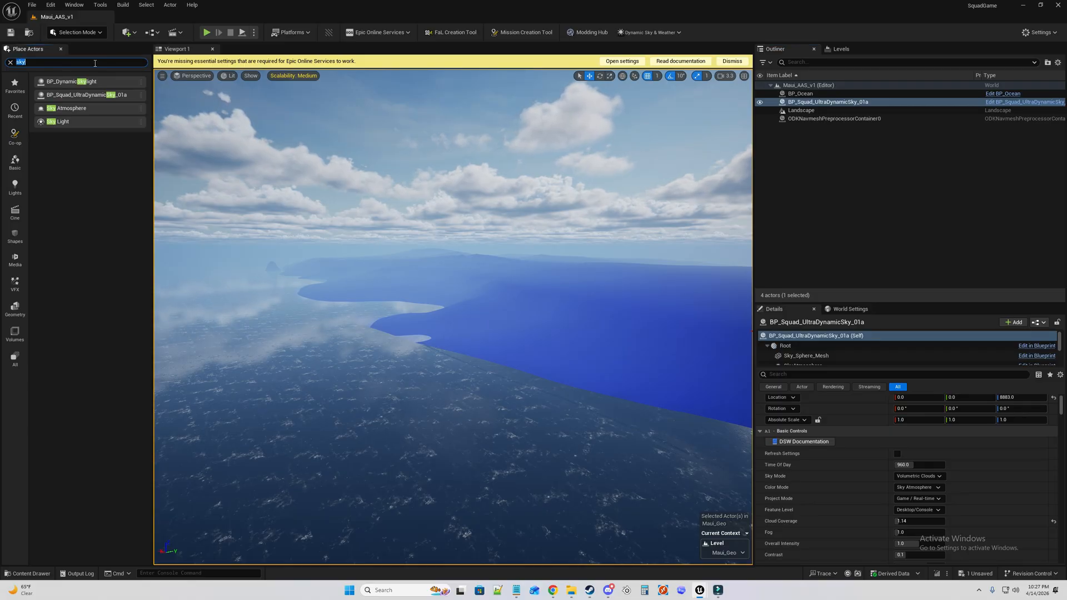
{"action": "type", "text": "sqma"}
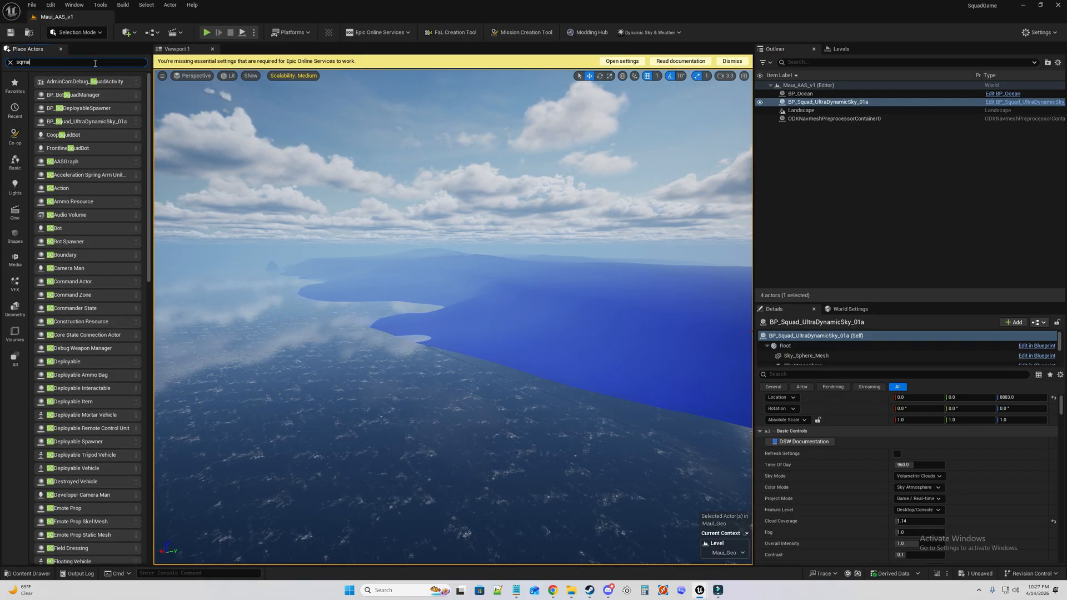
{"action": "type", "text": "p"}
{"action": "left_click_drag", "start_coordinate": [94, 82], "coordinate": [410, 236]}
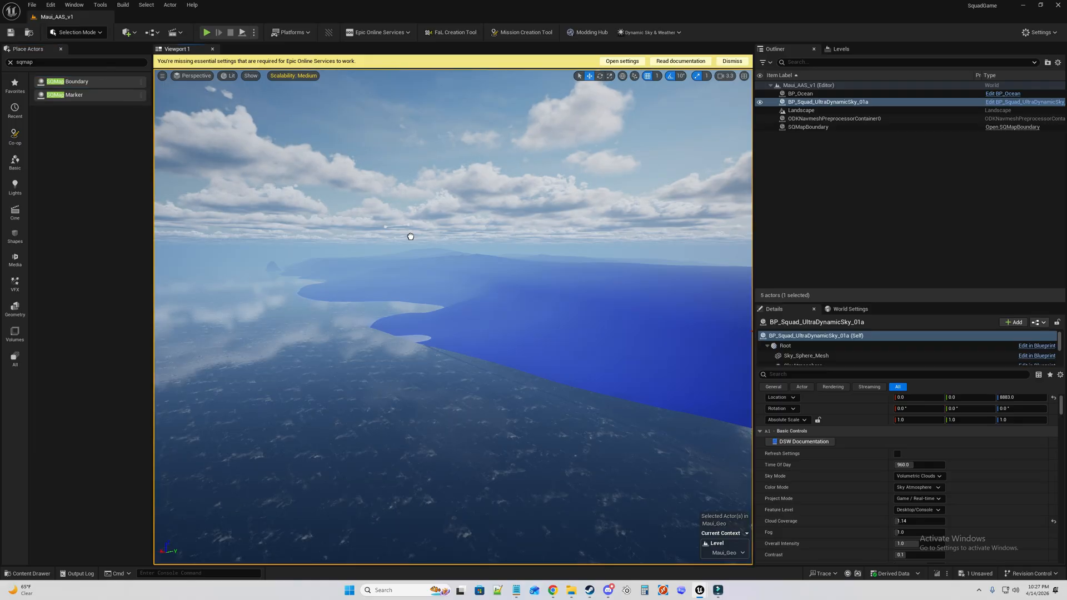
{"action": "left_click_drag", "start_coordinate": [543, 263], "coordinate": [534, 268]}
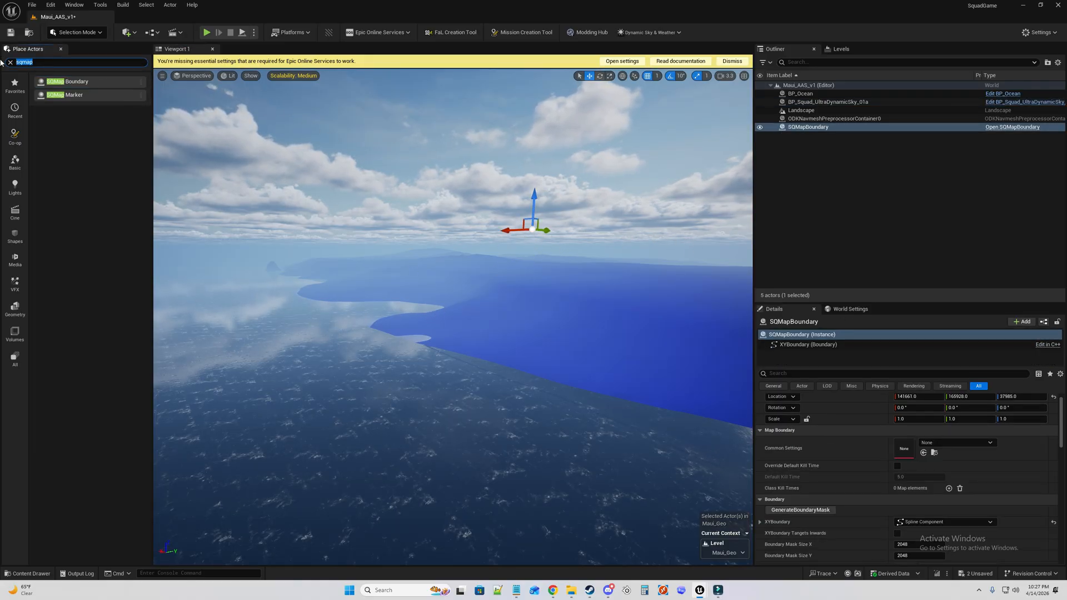
Search the placeable actor classes for map-related and camera actors using "map" and "camera".
{"action": "type", "text": "map"}
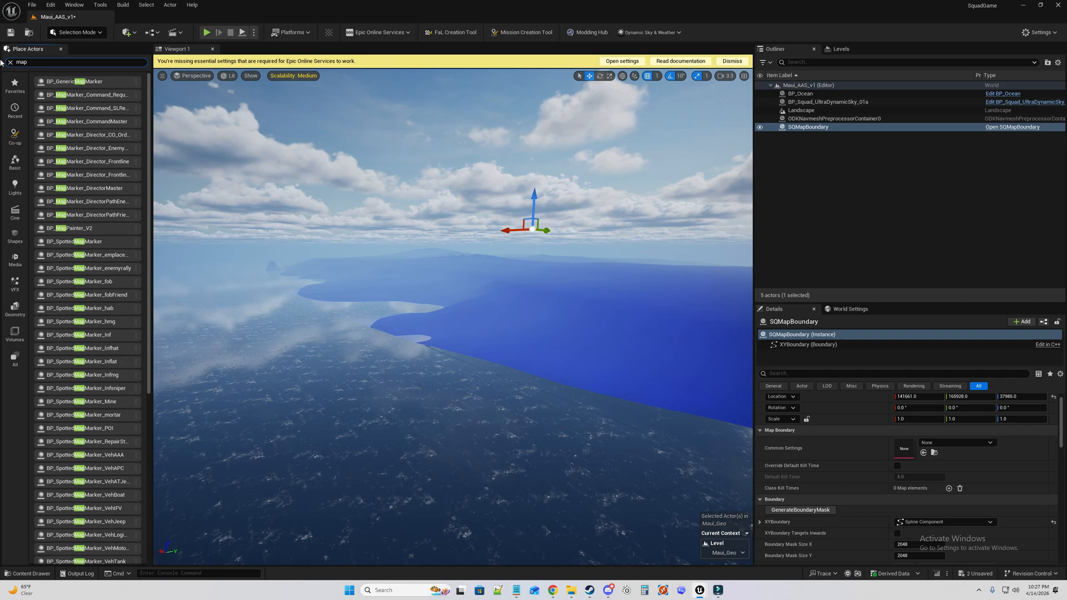
{"action": "type", "text": "c"}
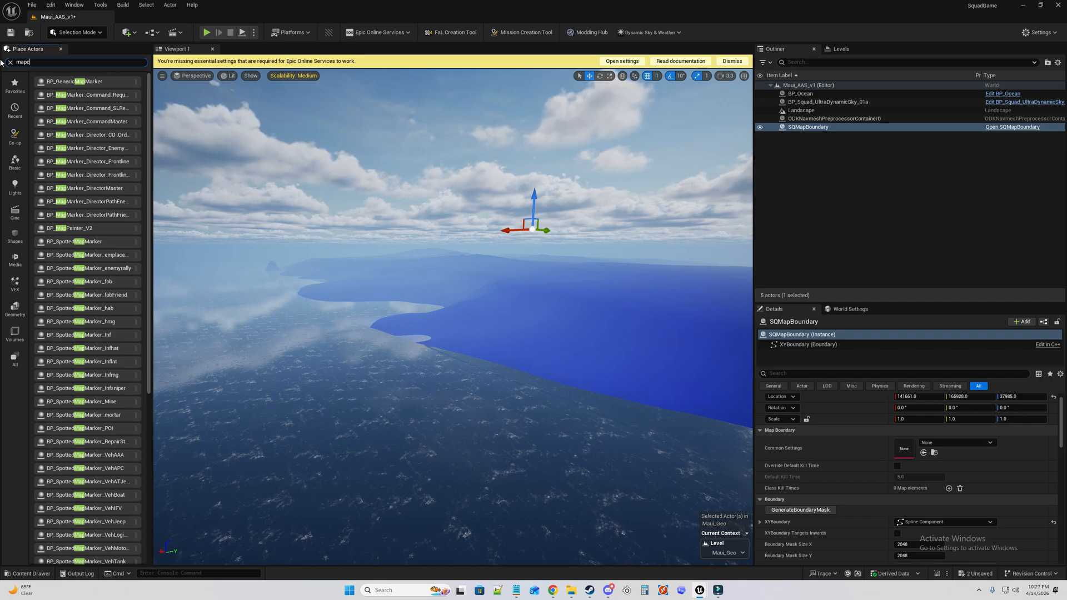
{"action": "type", "text": "o"}
{"action": "key", "text": "BackSpace"}
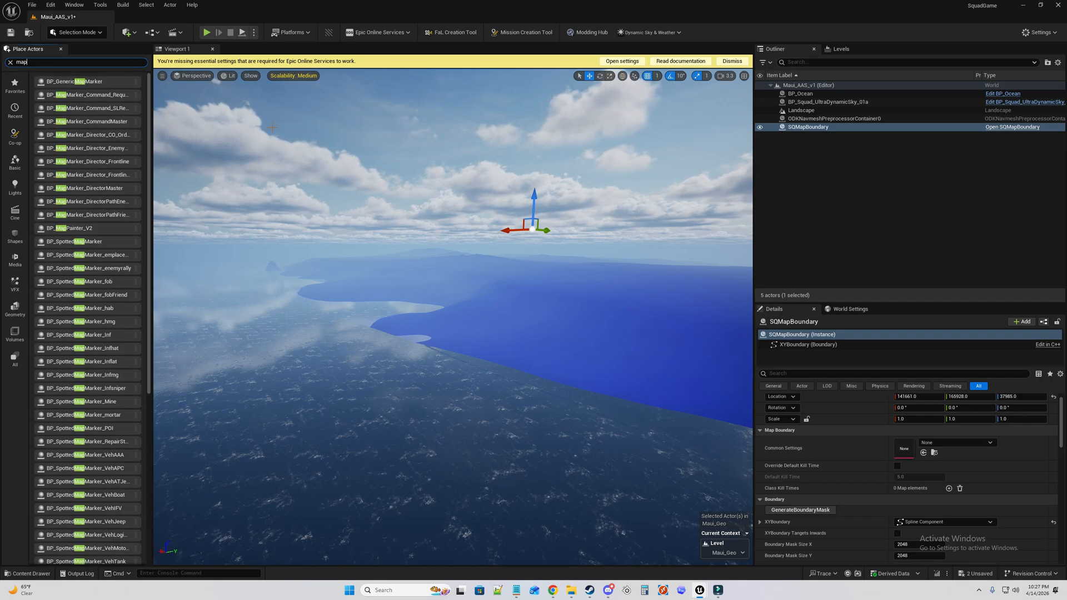
{"action": "left_click_drag", "start_coordinate": [151, 167], "coordinate": [150, 378]}
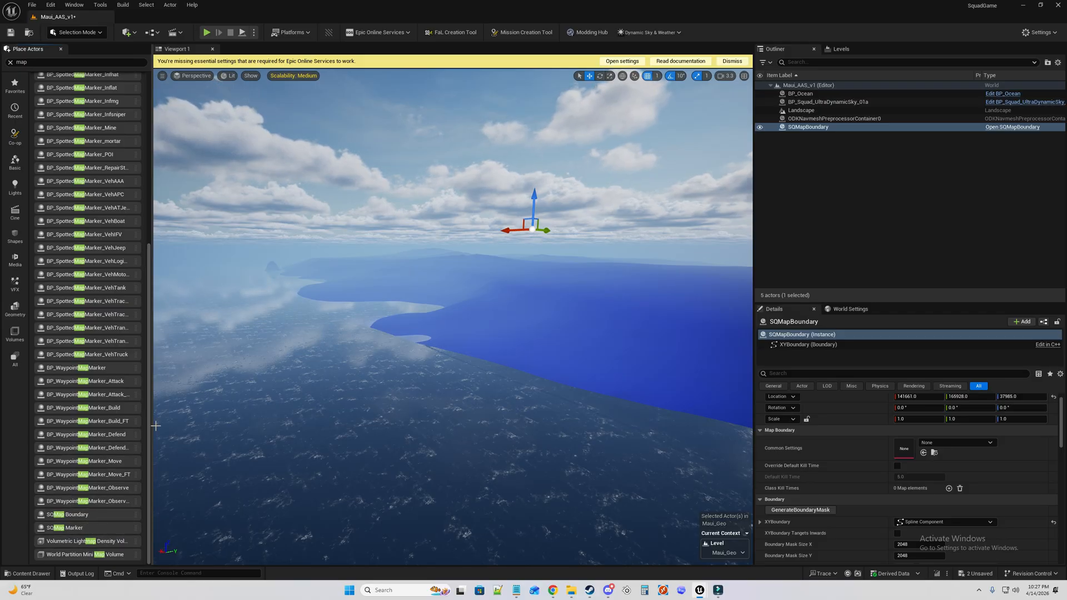
{"action": "left_click_drag", "start_coordinate": [150, 334], "coordinate": [155, 161]}
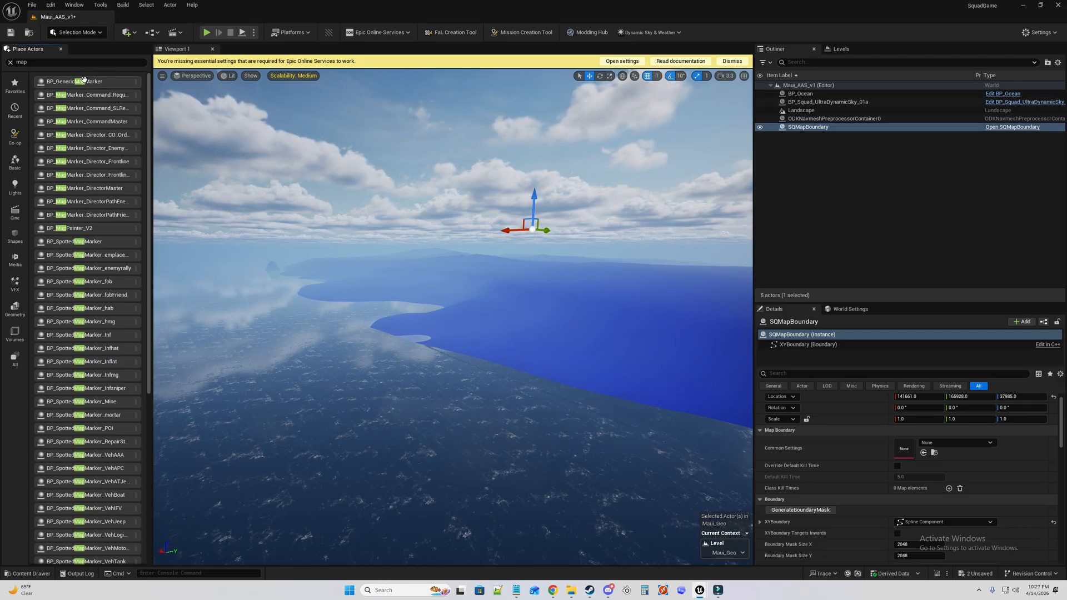
{"action": "left_click", "coordinate": [10, 62]}
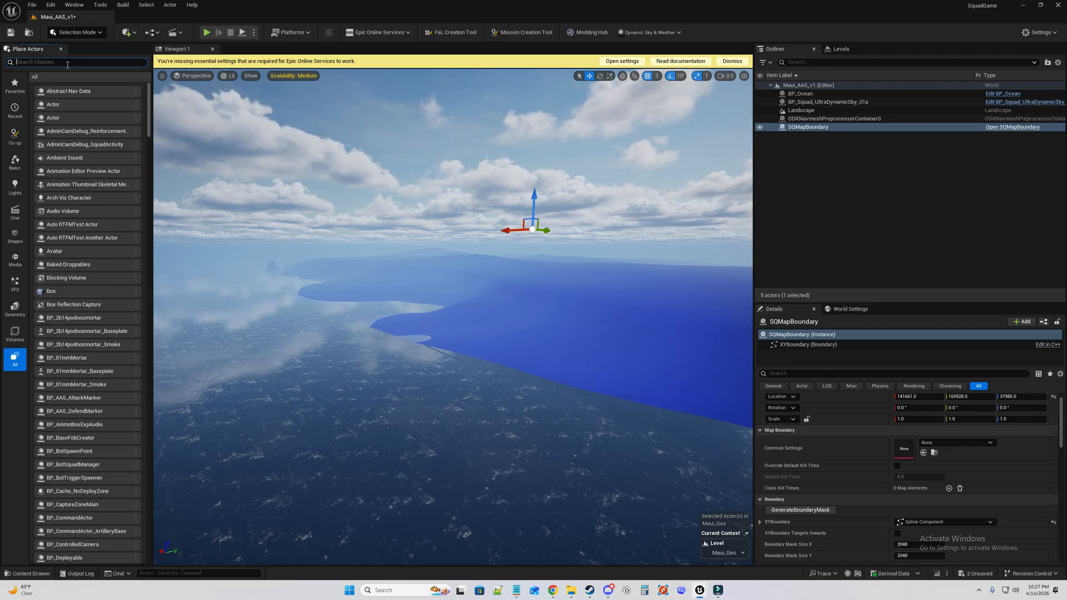
{"action": "type", "text": "pcam"}
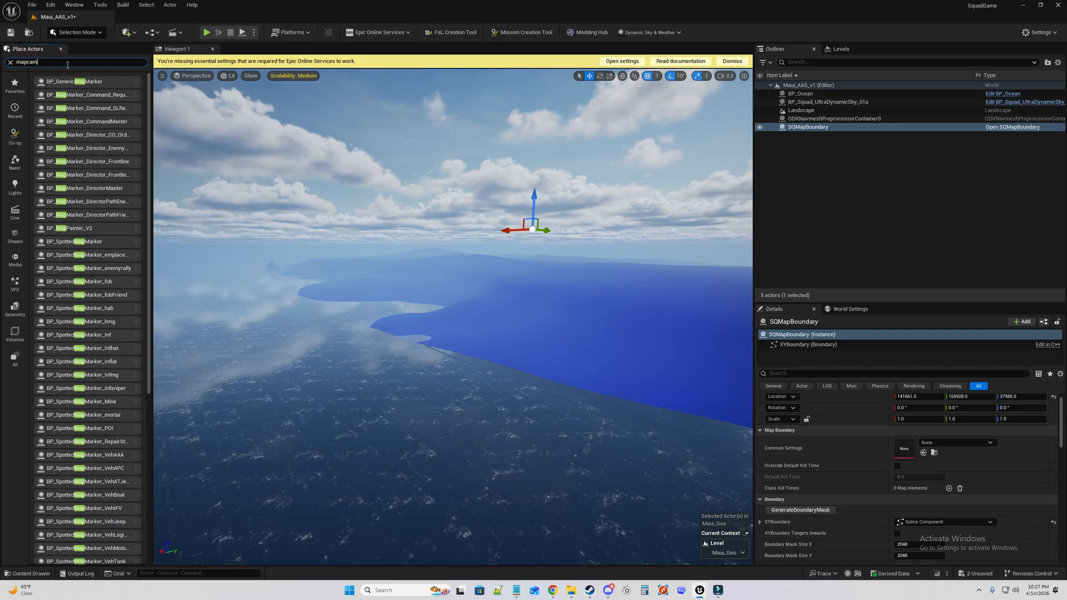
{"action": "key", "text": "BackSpace"}
{"action": "type", "text": "amera"}
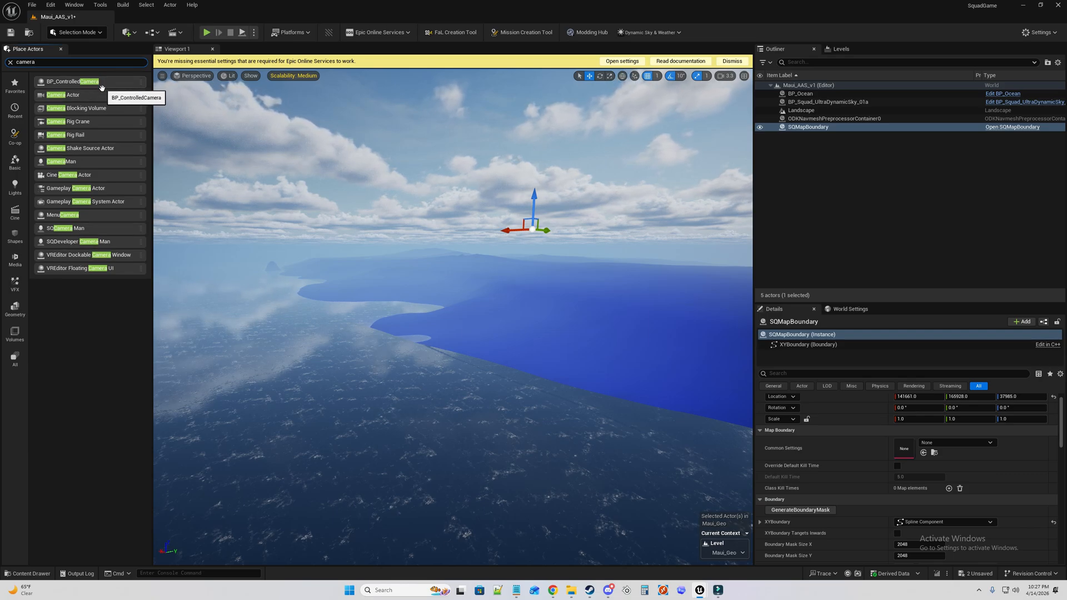
Search the game's Maps content folder for "min" and browse the matching assets for the minimal map.
{"action": "left_click", "coordinate": [28, 573]}
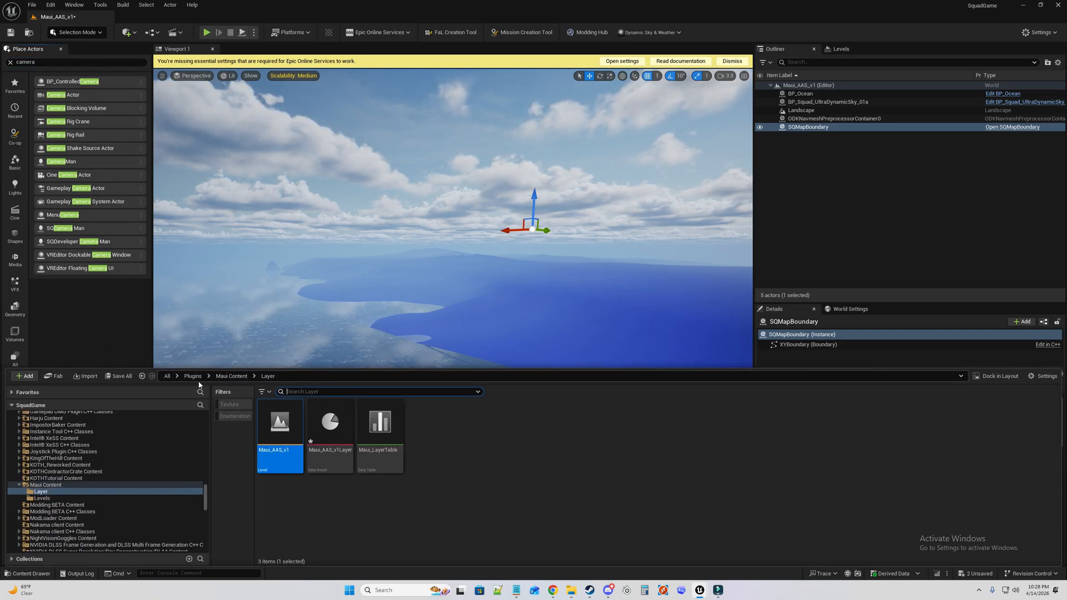
{"action": "left_click", "coordinate": [167, 377]}
{"action": "double_click", "coordinate": [331, 422]}
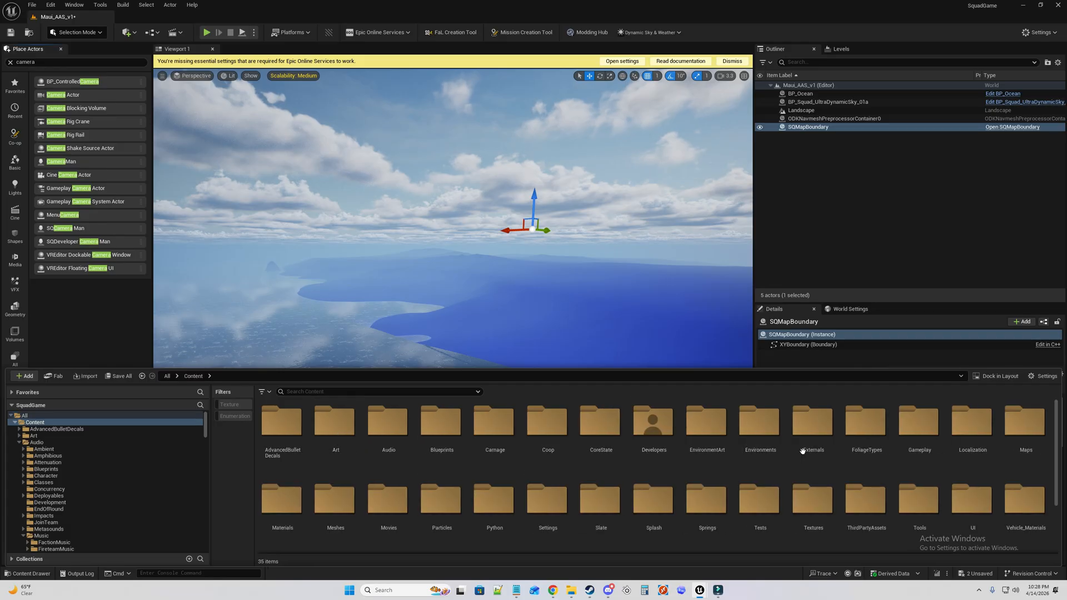
{"action": "double_click", "coordinate": [1026, 422]}
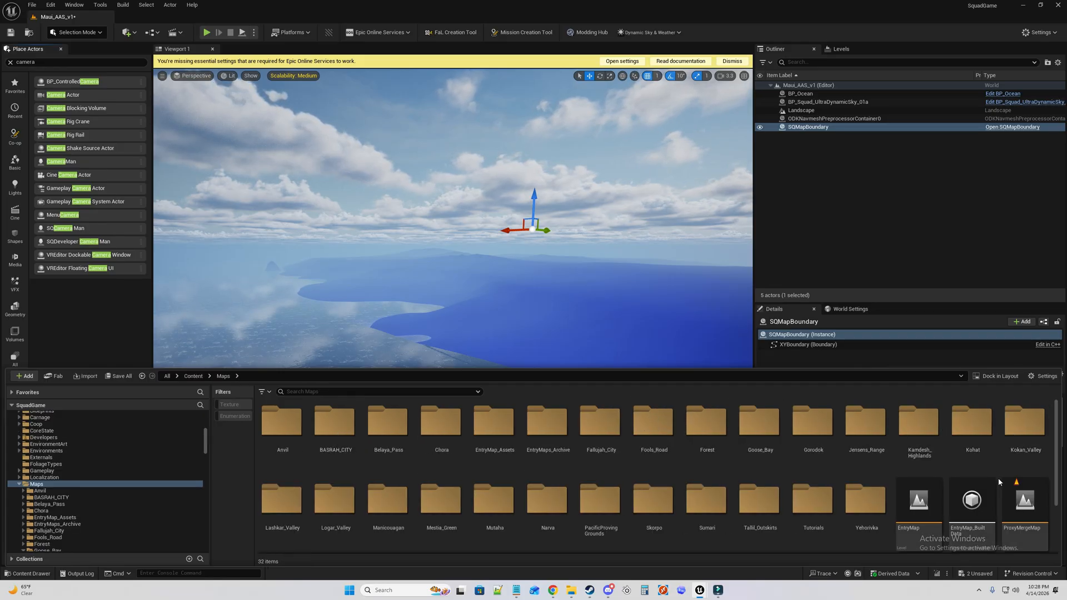
{"action": "scroll", "coordinate": [1008, 492], "scroll_direction": "down", "scroll_amount": 1}
{"action": "scroll", "coordinate": [1008, 492], "scroll_direction": "up", "scroll_amount": 1}
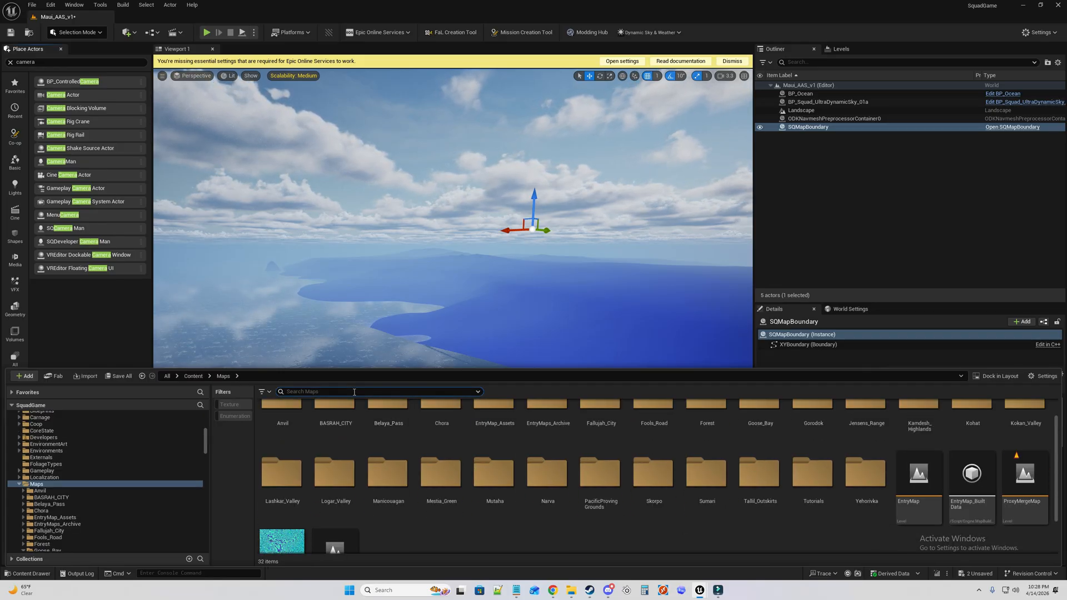
{"action": "left_click", "coordinate": [354, 392]}
{"action": "type", "text": "minmal"}
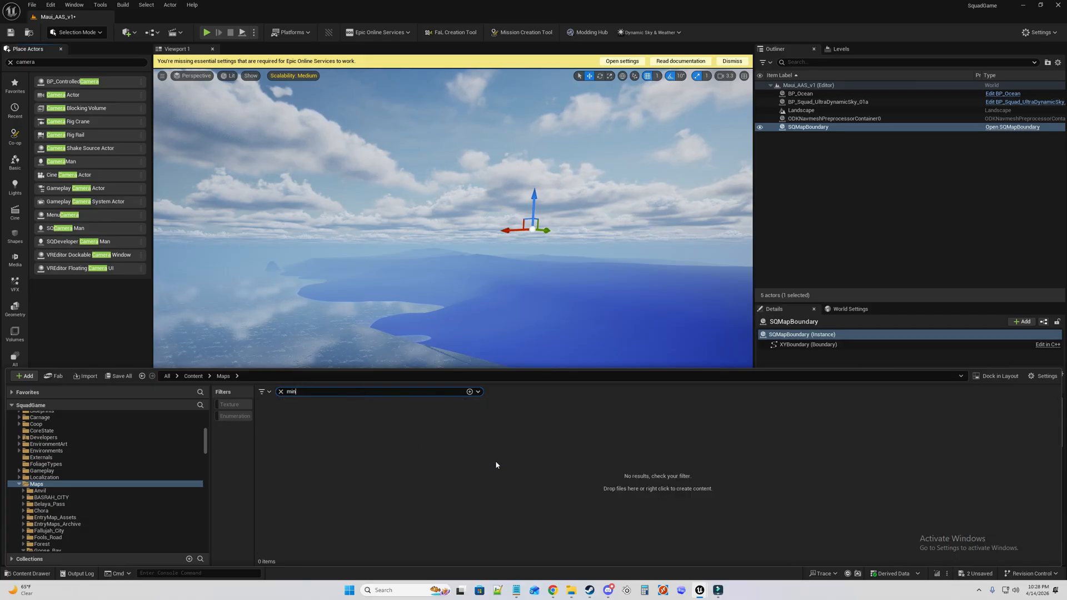
{"action": "mouse_move", "coordinate": [648, 439]}
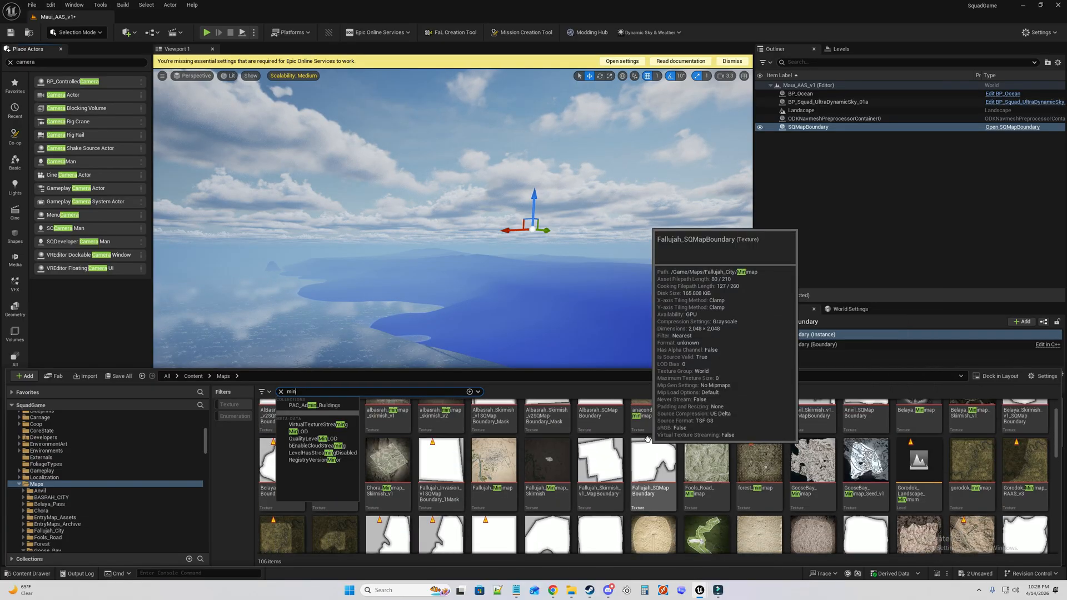
{"action": "scroll", "coordinate": [611, 450], "scroll_direction": "down", "scroll_amount": 10}
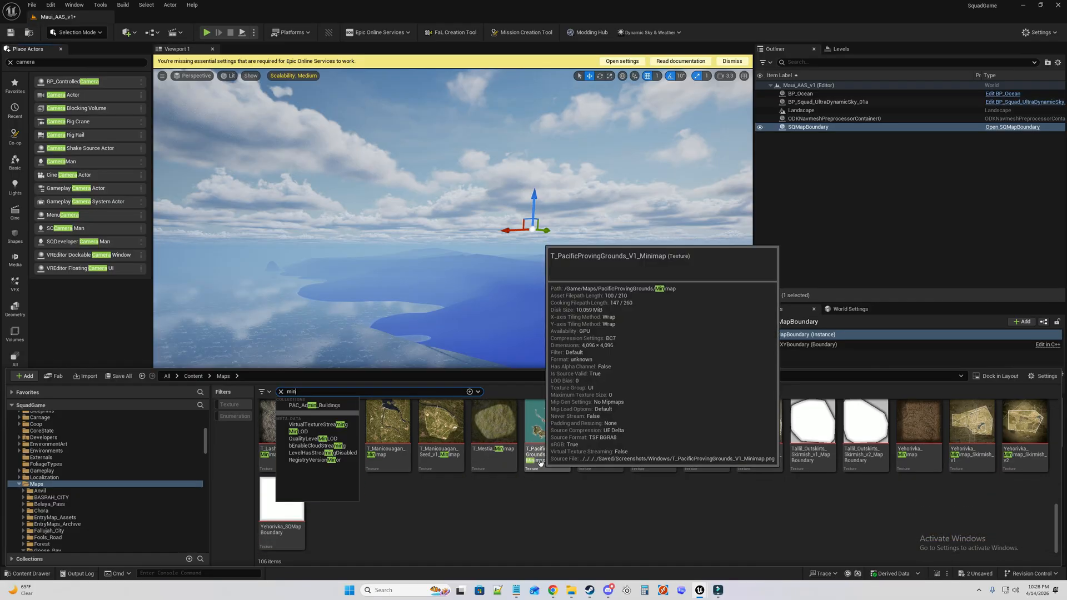
{"action": "scroll", "coordinate": [501, 456], "scroll_direction": "up", "scroll_amount": 6}
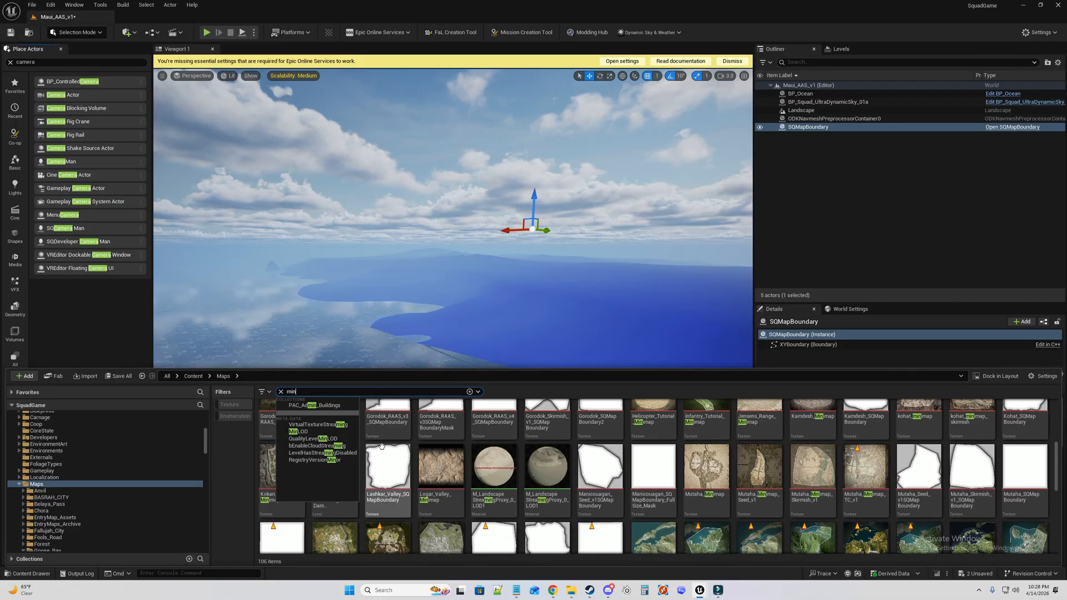
{"action": "scroll", "coordinate": [389, 448], "scroll_direction": "down", "scroll_amount": 2}
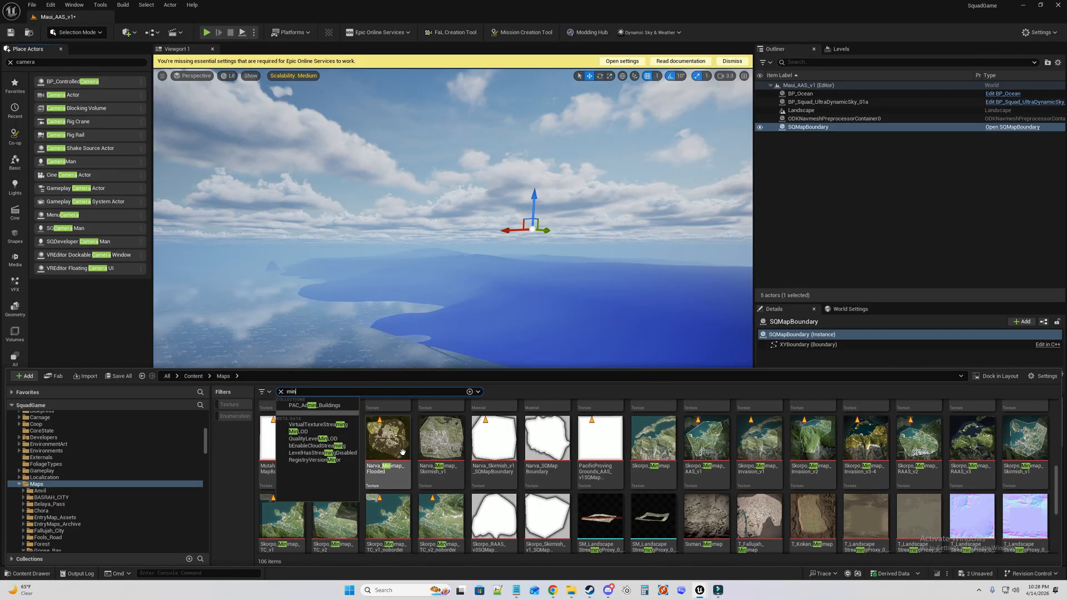
{"action": "scroll", "coordinate": [402, 452], "scroll_direction": "up", "scroll_amount": 2}
Search all content for "minimal" and open the MinimalMap_ExtraLayer level, saving the pending Maui_AAS_v1Layer and Maui_Geo changes.
{"action": "left_click", "coordinate": [168, 376]}
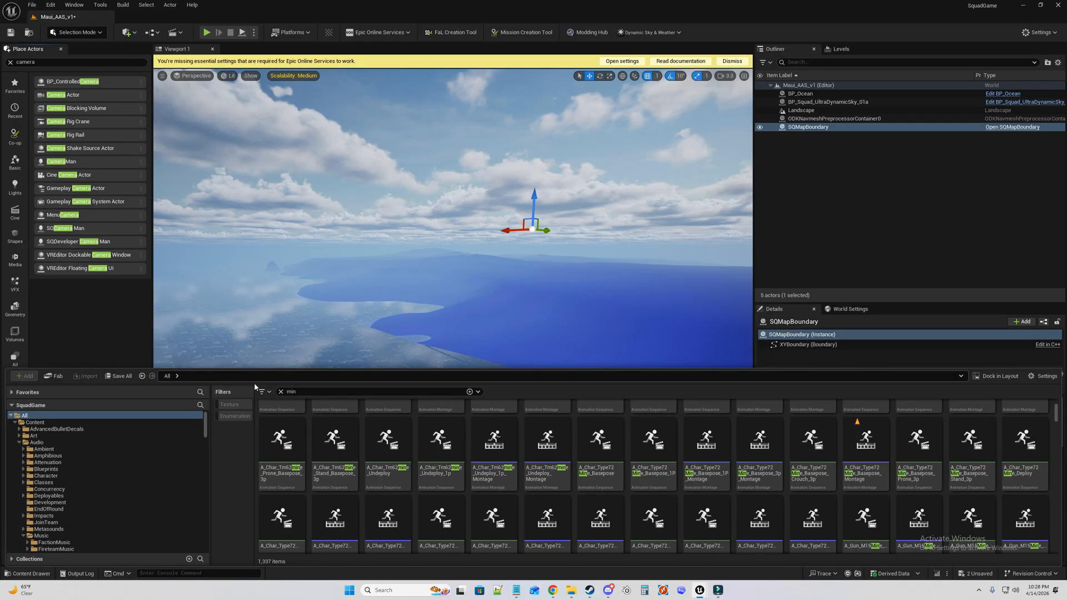
{"action": "type", "text": "imal"}
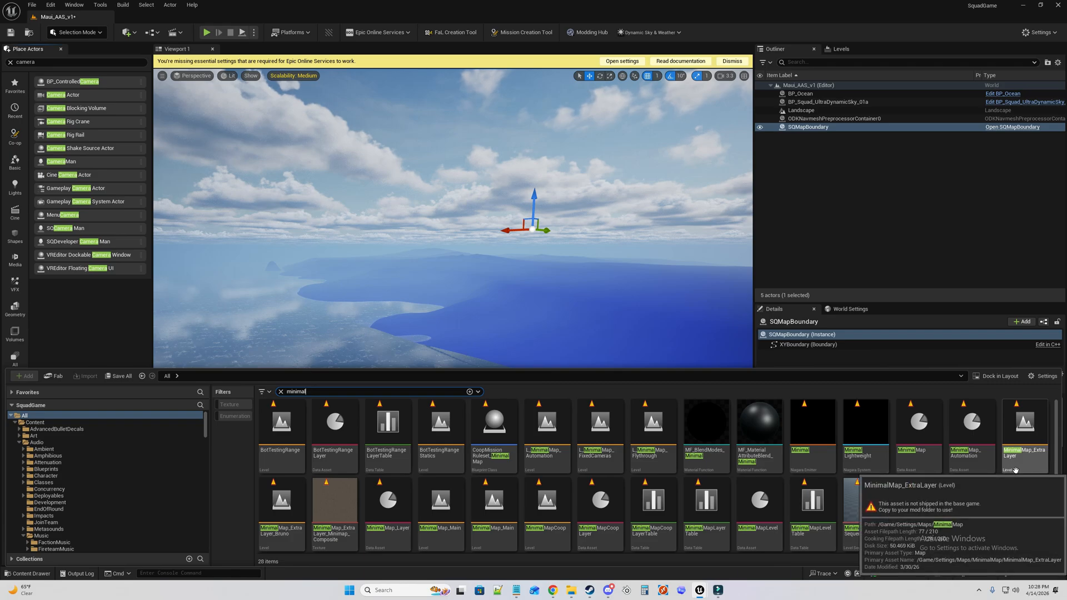
{"action": "scroll", "coordinate": [987, 507], "scroll_direction": "down", "scroll_amount": 2}
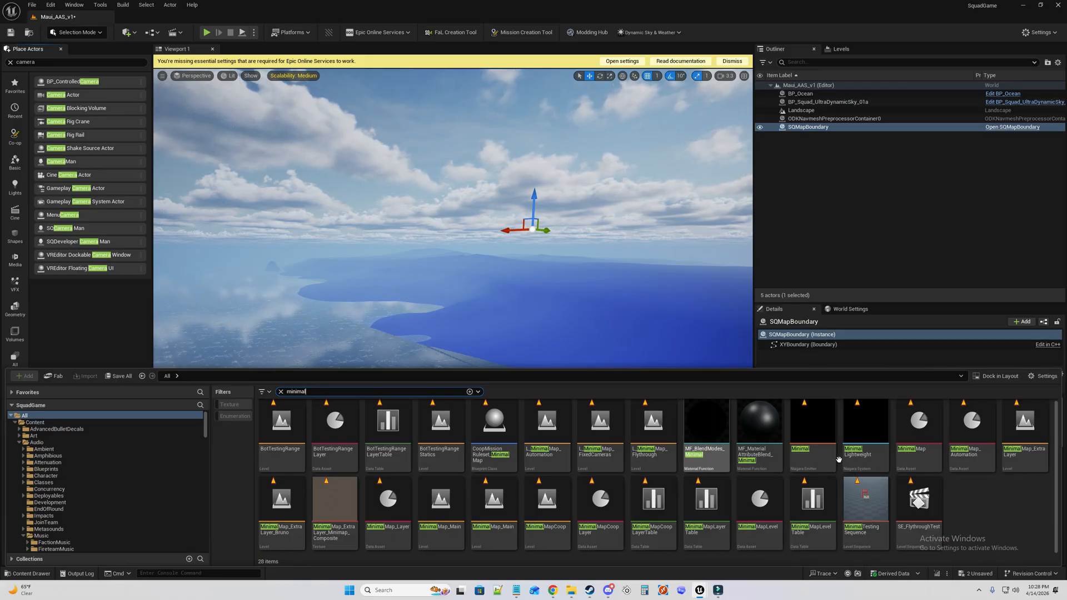
{"action": "double_click", "coordinate": [1030, 469]}
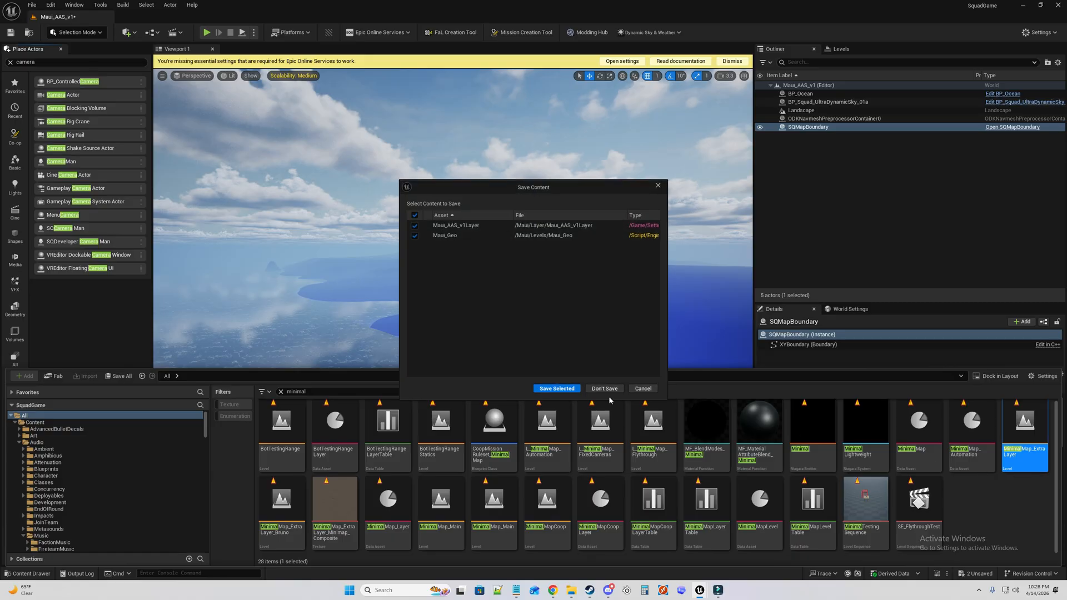
{"action": "left_click", "coordinate": [552, 392]}
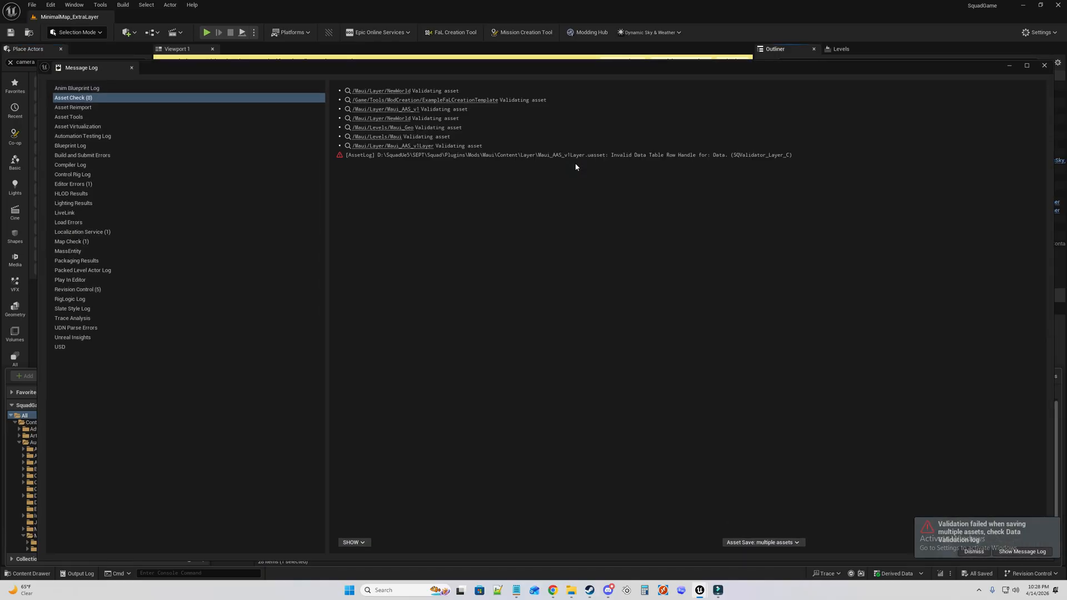
{"action": "left_click", "coordinate": [1045, 66]}
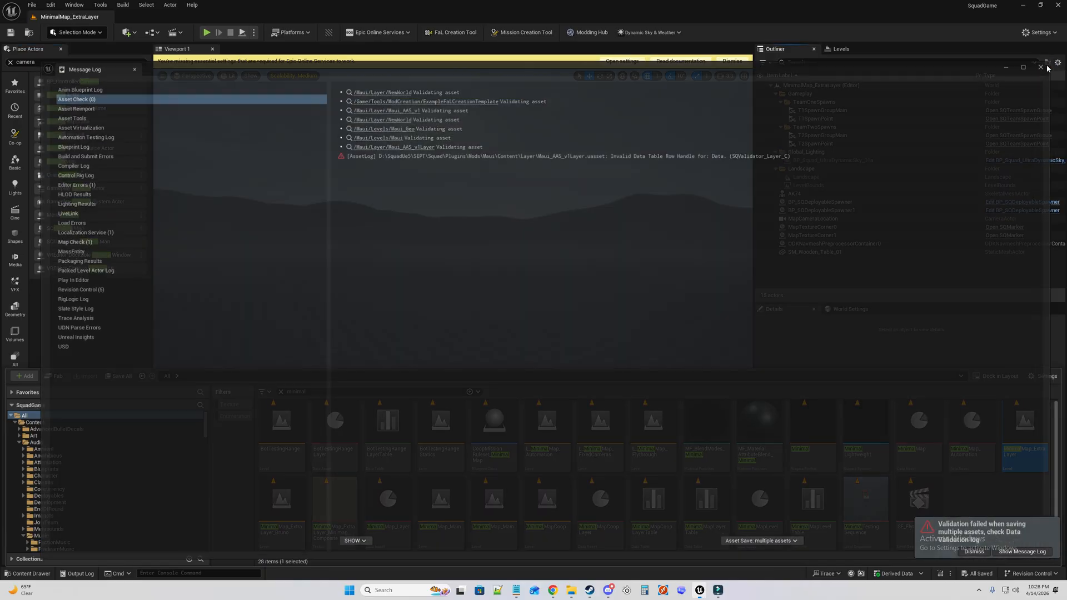
Select both MapTextureCorner markers, MapCameraLocation, and the main spawn groups and spawn points of both teams together.
{"action": "left_click", "coordinate": [812, 235]}
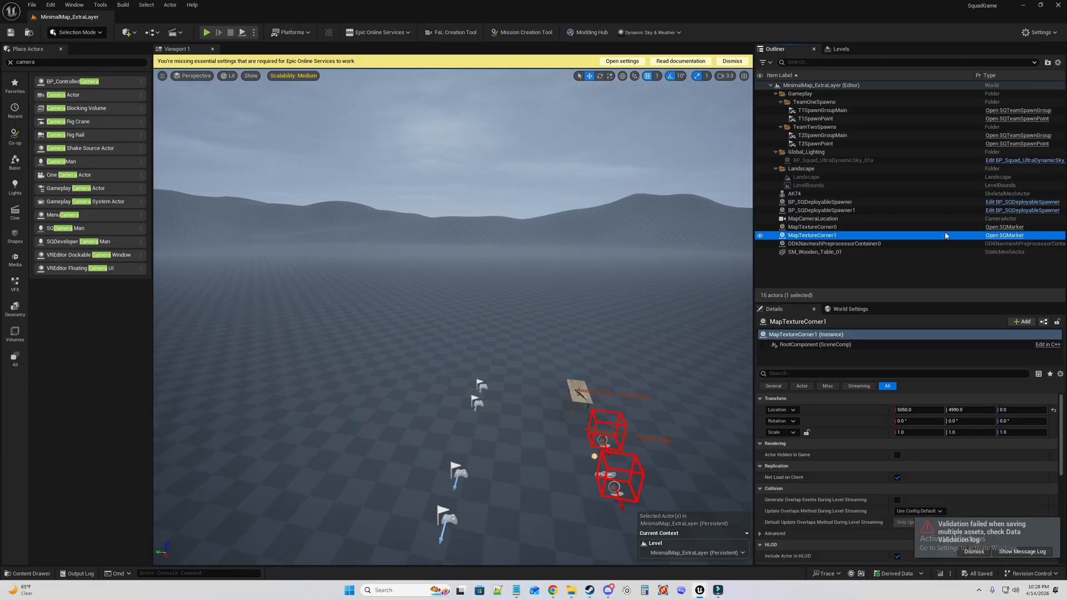
{"action": "left_click", "coordinate": [837, 227], "text": "ctrl"}
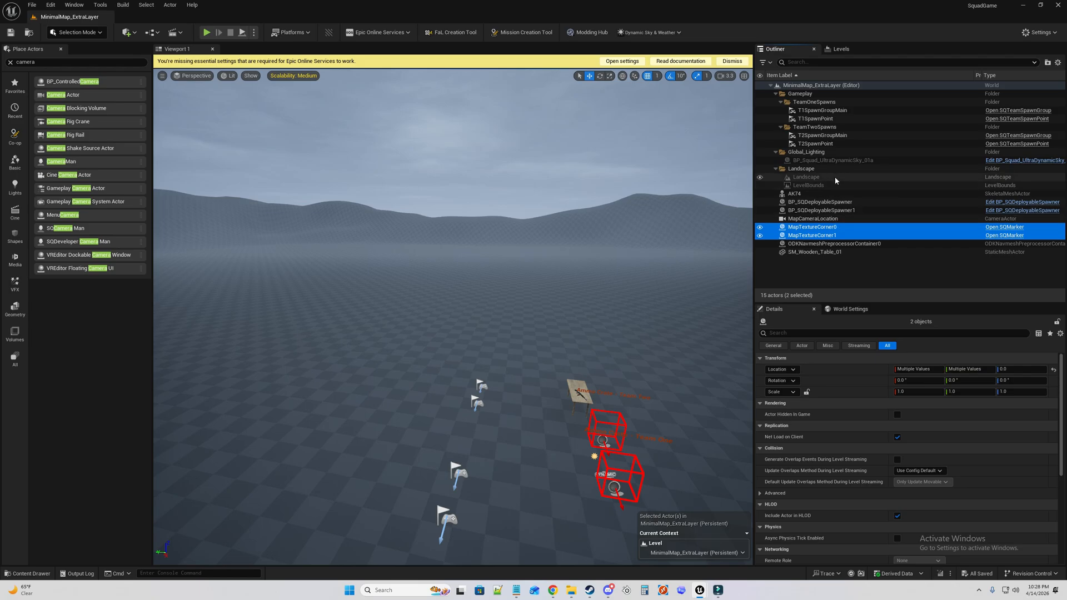
{"action": "left_click", "coordinate": [815, 143], "text": "ctrl"}
{"action": "left_click", "coordinate": [823, 135], "text": "ctrl"}
{"action": "left_click", "coordinate": [816, 119], "text": "ctrl"}
{"action": "left_click", "coordinate": [823, 110], "text": "ctrl"}
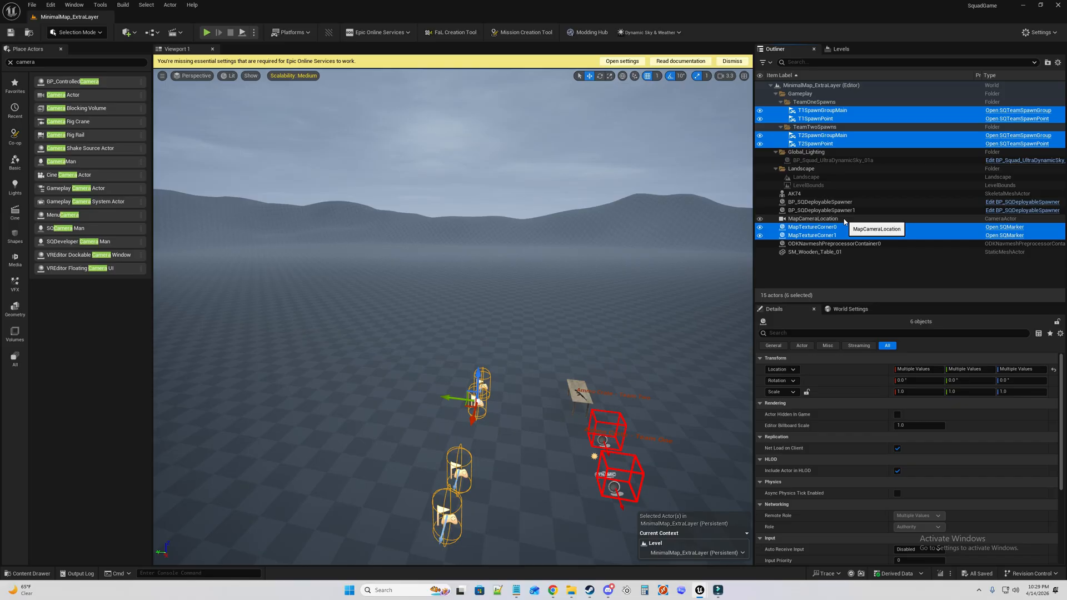
{"action": "left_click", "coordinate": [845, 221], "text": "ctrl"}
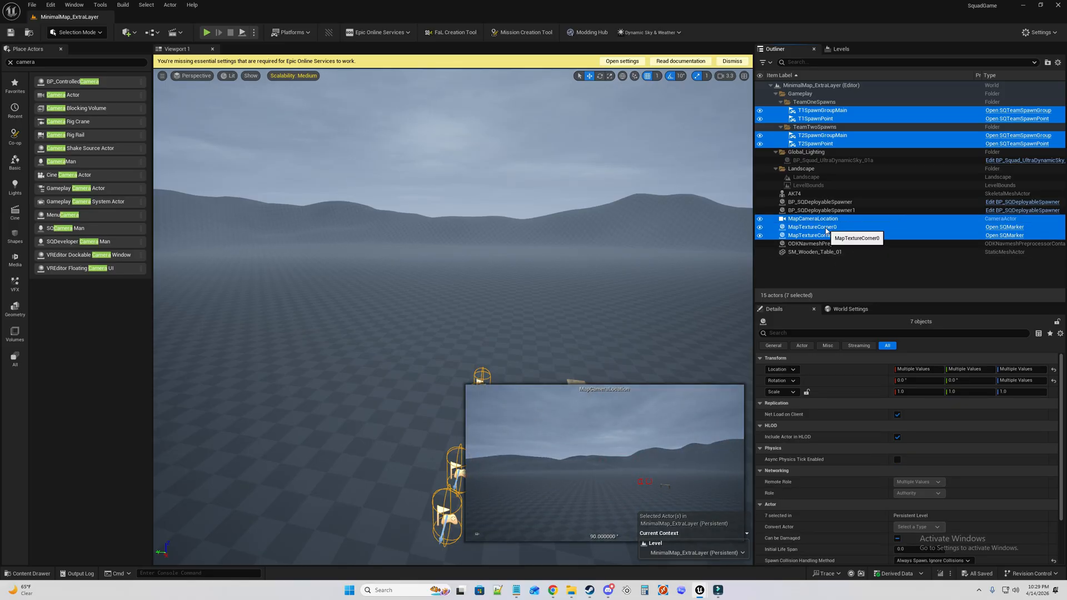
Open the Maui_AAS_v1 level from the Layer folder of the Maui content.
{"action": "left_click", "coordinate": [28, 573]}
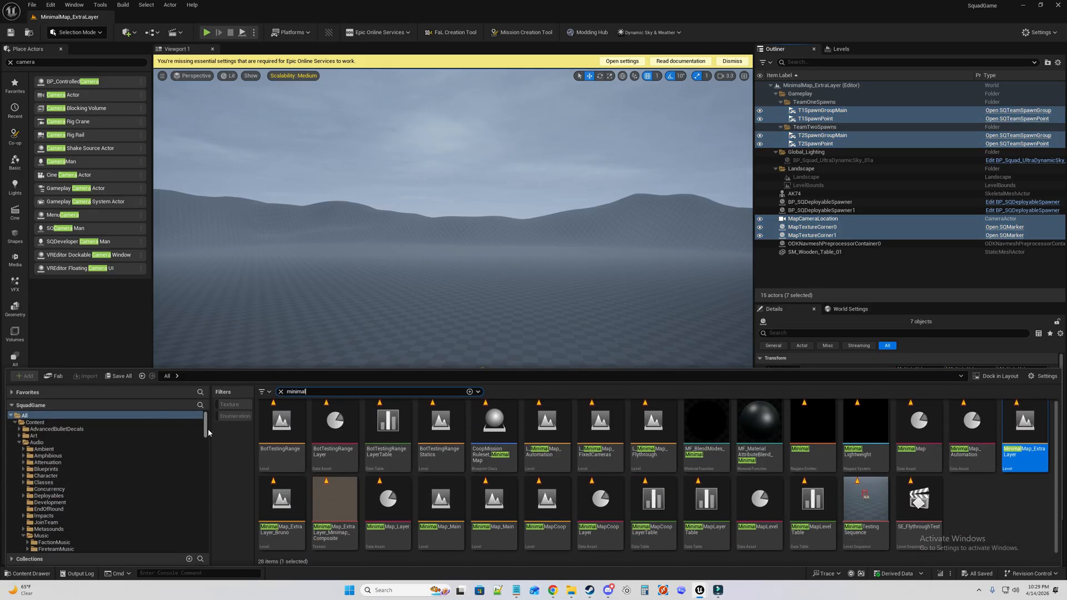
{"action": "left_click", "coordinate": [281, 392]}
{"action": "left_click", "coordinate": [205, 421]}
{"action": "left_click_drag", "start_coordinate": [204, 421], "coordinate": [218, 486]}
{"action": "scroll", "coordinate": [141, 500], "scroll_direction": "down", "scroll_amount": 2}
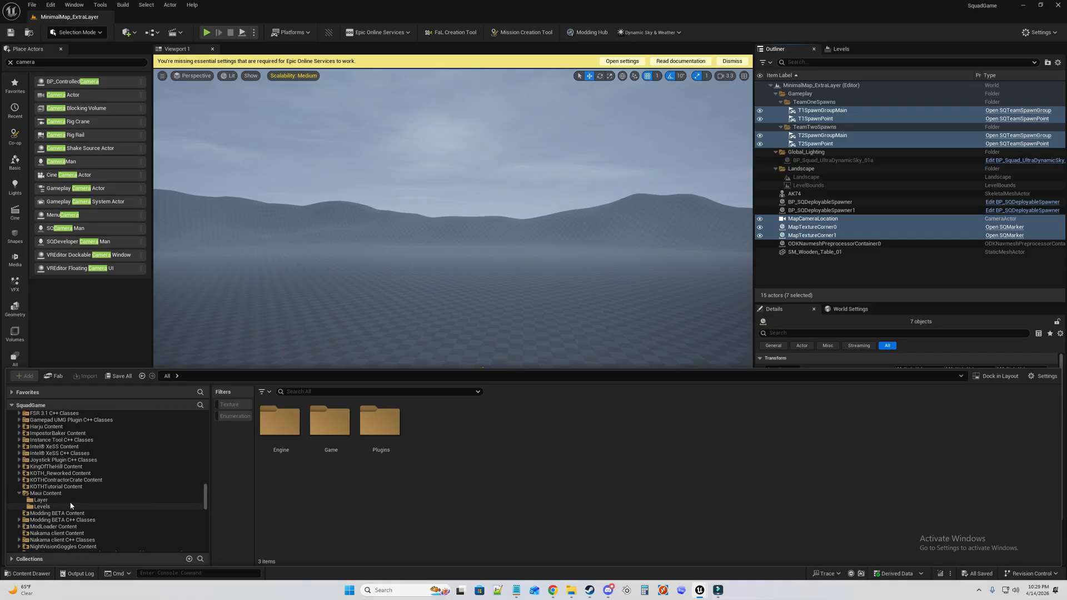
{"action": "double_click", "coordinate": [50, 493]}
{"action": "double_click", "coordinate": [280, 421]}
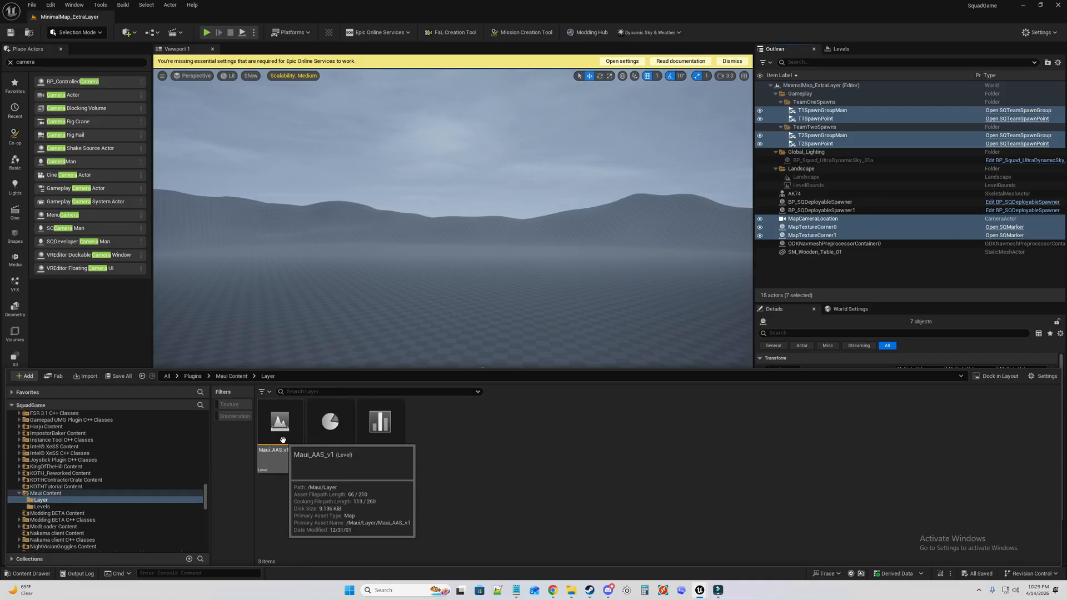
{"action": "double_click", "coordinate": [280, 428]}
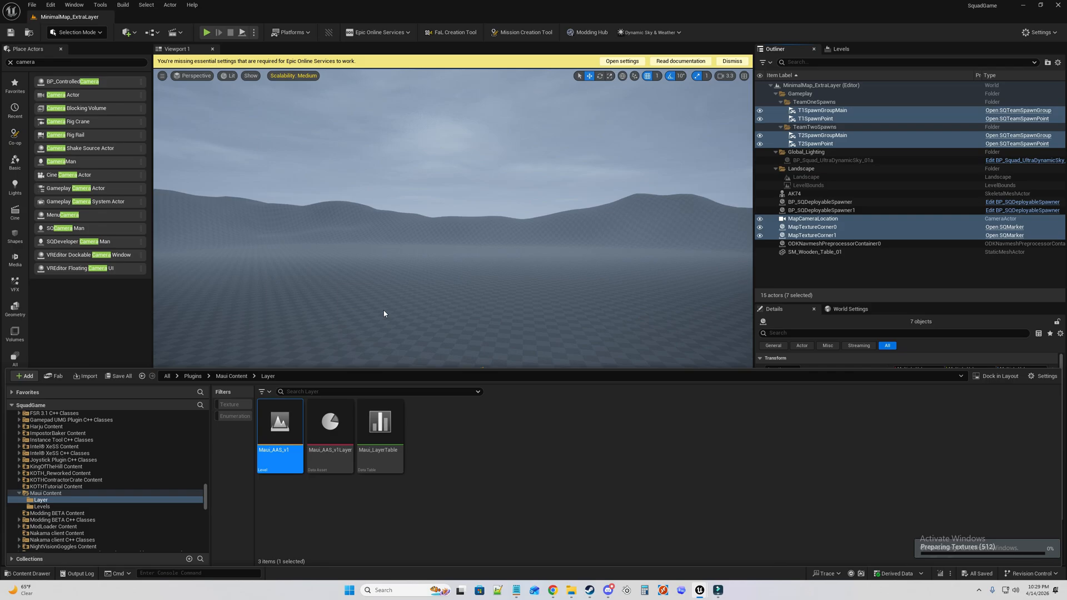
Paste the copied spawn groups, spawn points, map camera and corner markers into the Maui_AAS_v1 level.
{"action": "mouse_move", "coordinate": [393, 303]}
{"action": "right_mouse_down"}
{"action": "mouse_move", "coordinate": [495, 278]}
{"action": "mouse_move", "coordinate": [440, 253]}
{"action": "mouse_move", "coordinate": [364, 263]}
{"action": "mouse_move", "coordinate": [379, 263]}
{"action": "mouse_move", "coordinate": [384, 291]}
{"action": "right_mouse_up"}
{"action": "key", "text": "w"}
{"action": "key", "text": "w"}
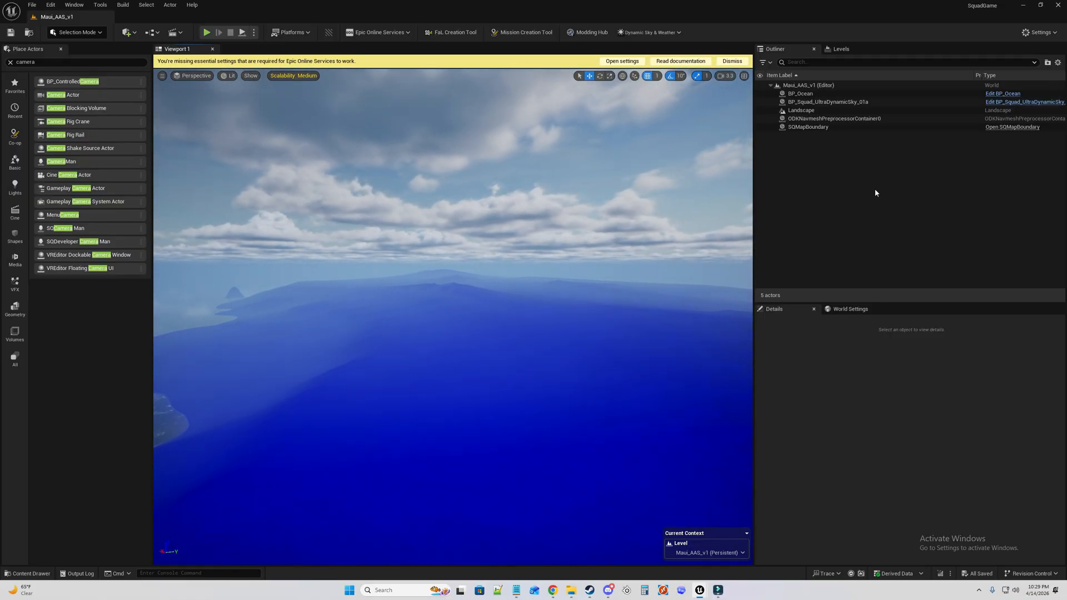
{"action": "left_click", "coordinate": [875, 191]}
{"action": "key", "text": "ctrl+v"}
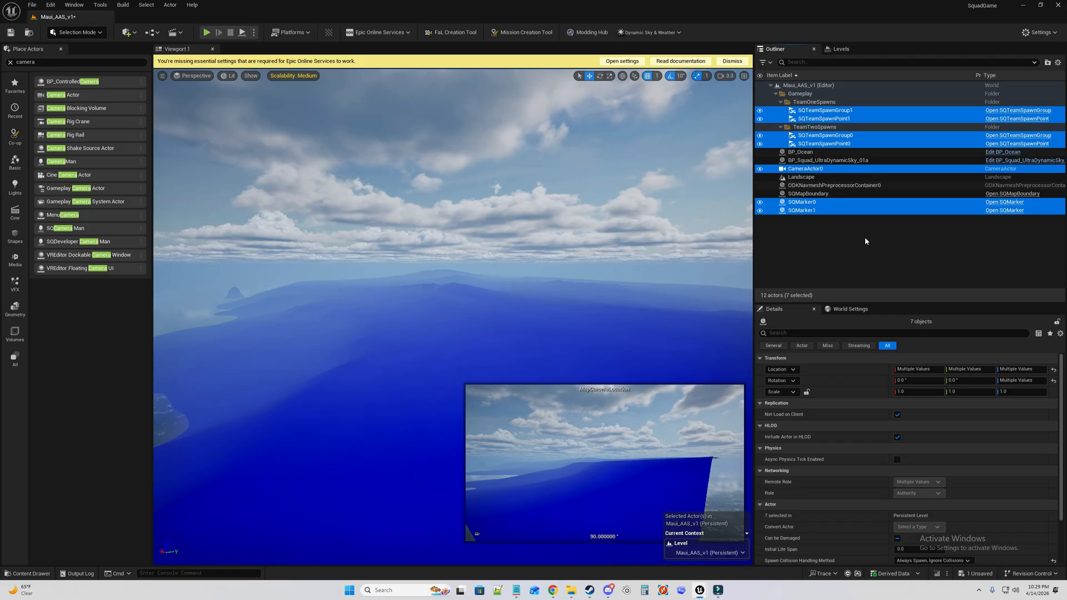
Rename the pasted camera actor as MapCameraActor.
{"action": "left_click", "coordinate": [825, 170]}
{"action": "key", "text": "F2"}
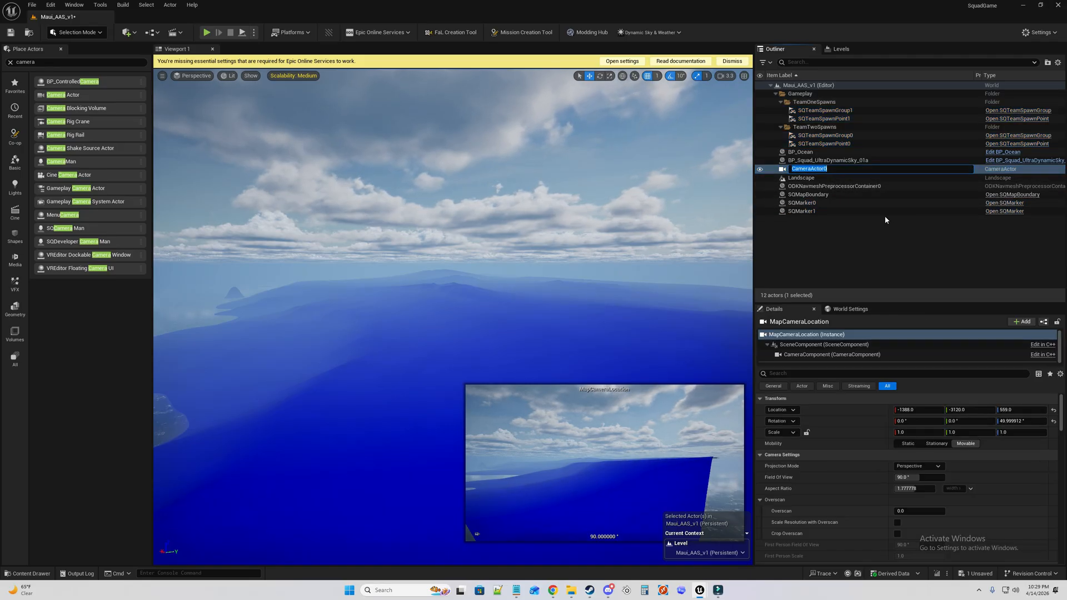
{"action": "type", "text": "MapCamera"}
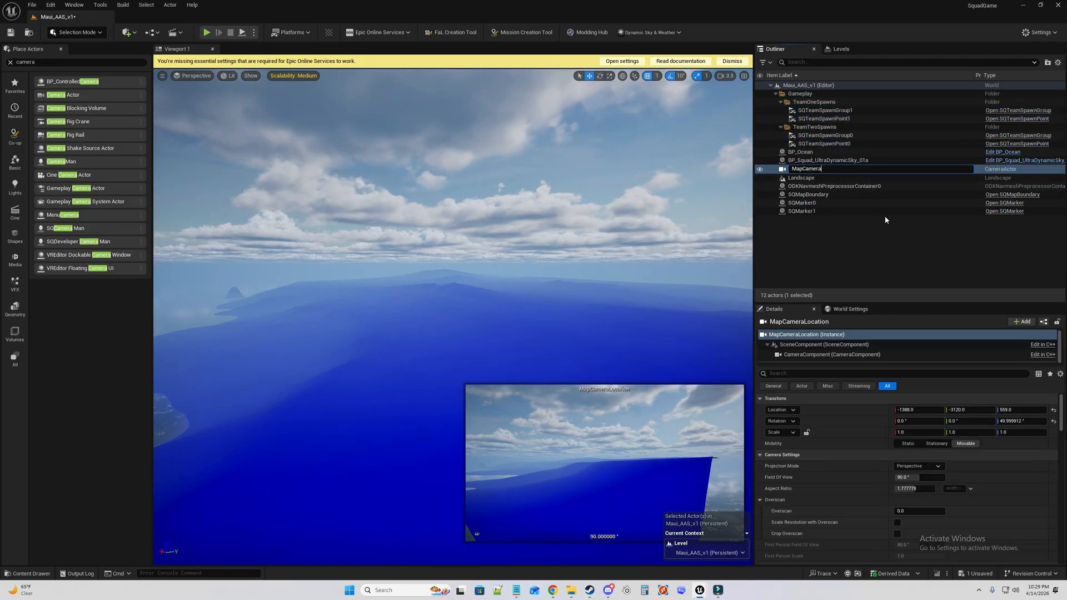
{"action": "type", "text": "Actor"}
{"action": "key", "text": "Return"}
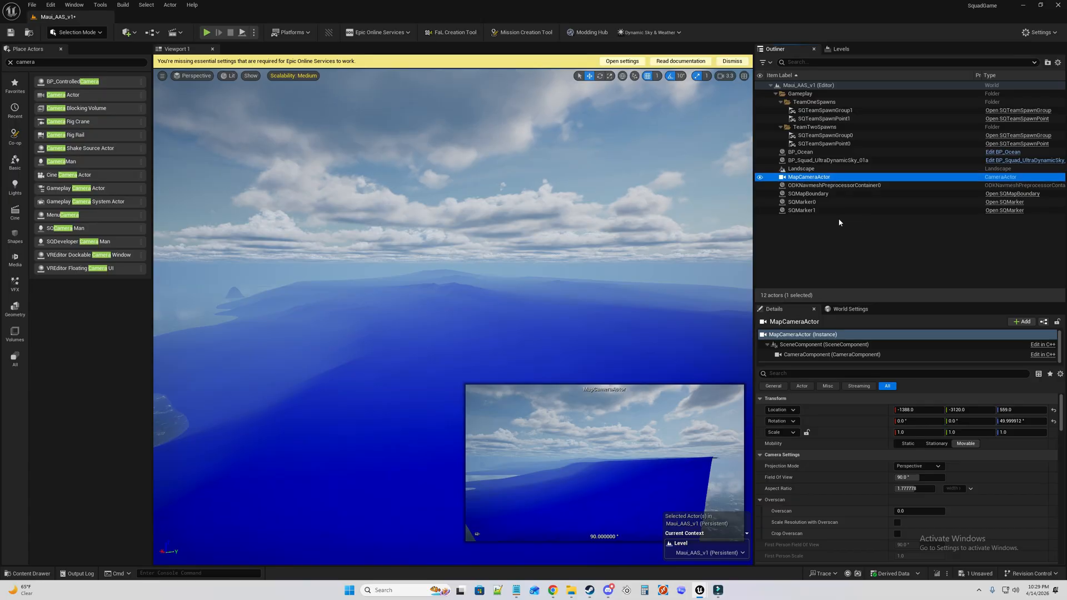
Rename the pasted marker SQMarker0 as MapCorner0.
{"action": "left_click", "coordinate": [819, 203]}
{"action": "key", "text": "F2"}
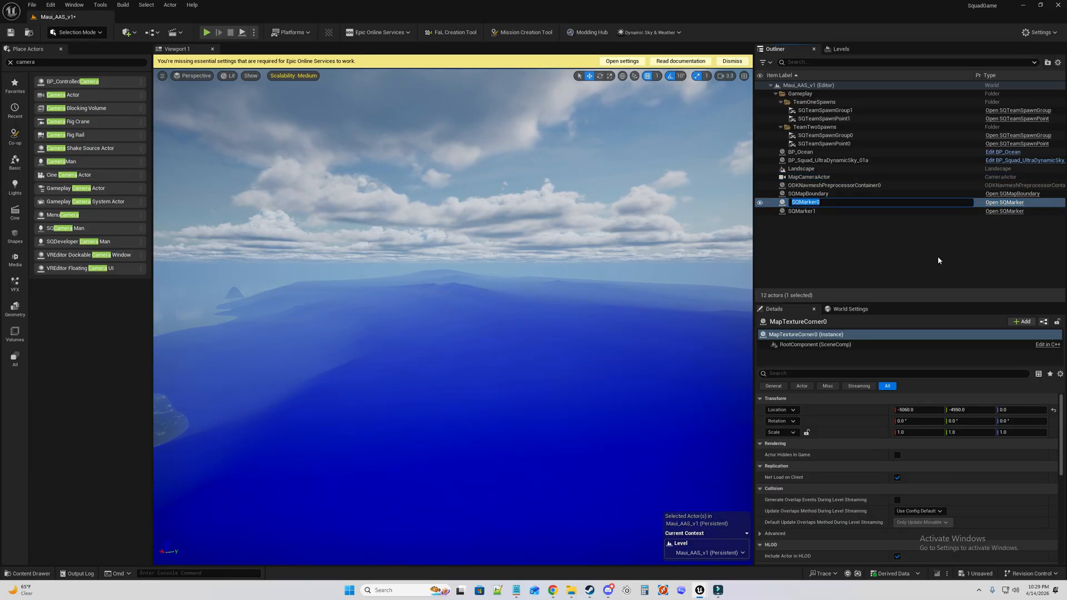
{"action": "type", "text": "Ma"}
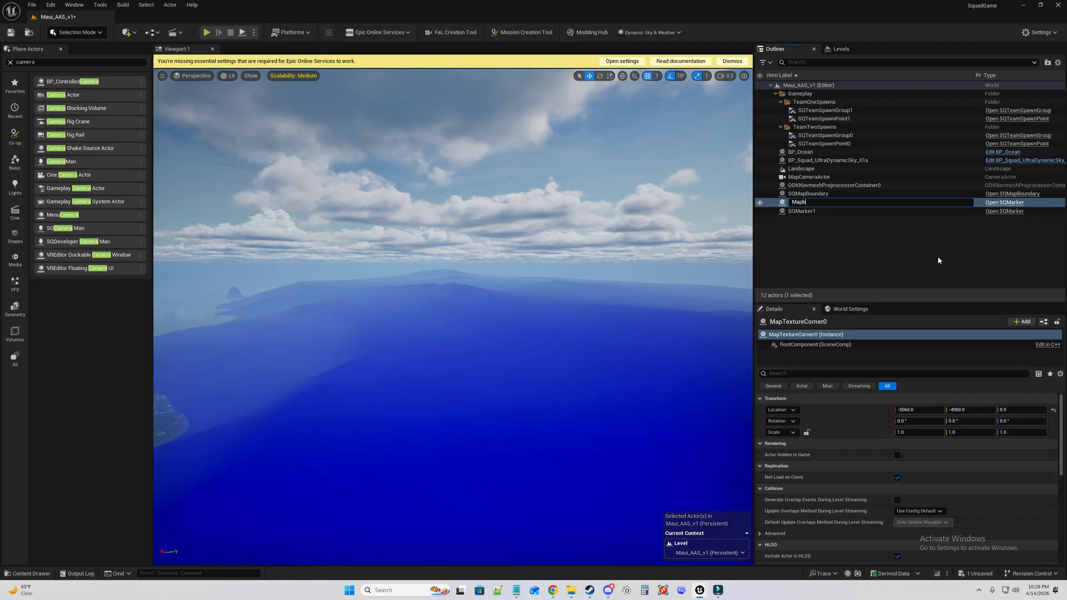
{"action": "type", "text": "pCor"}
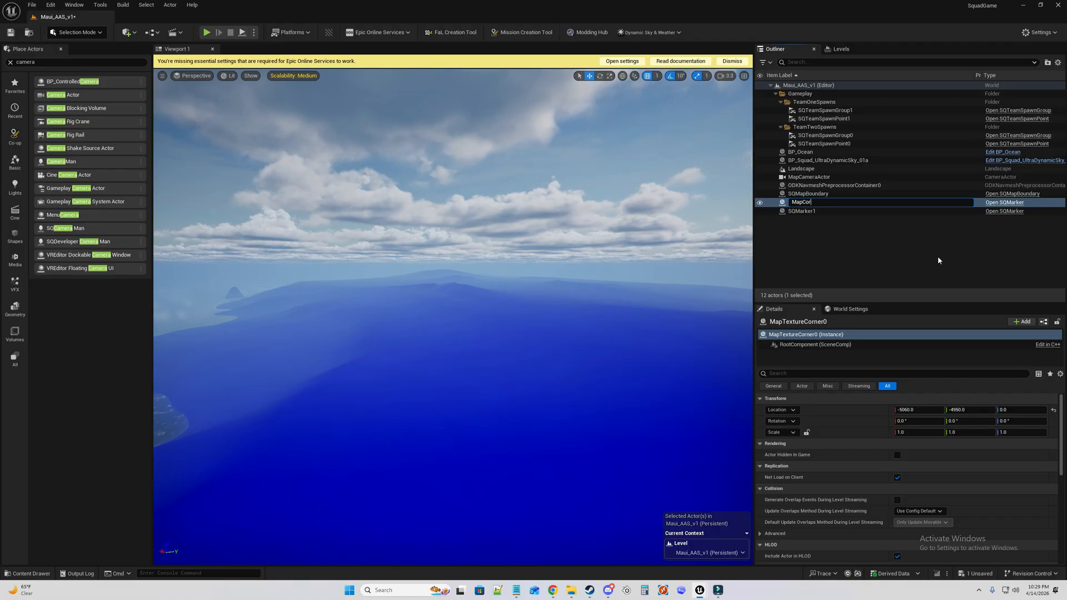
{"action": "type", "text": "ner0"}
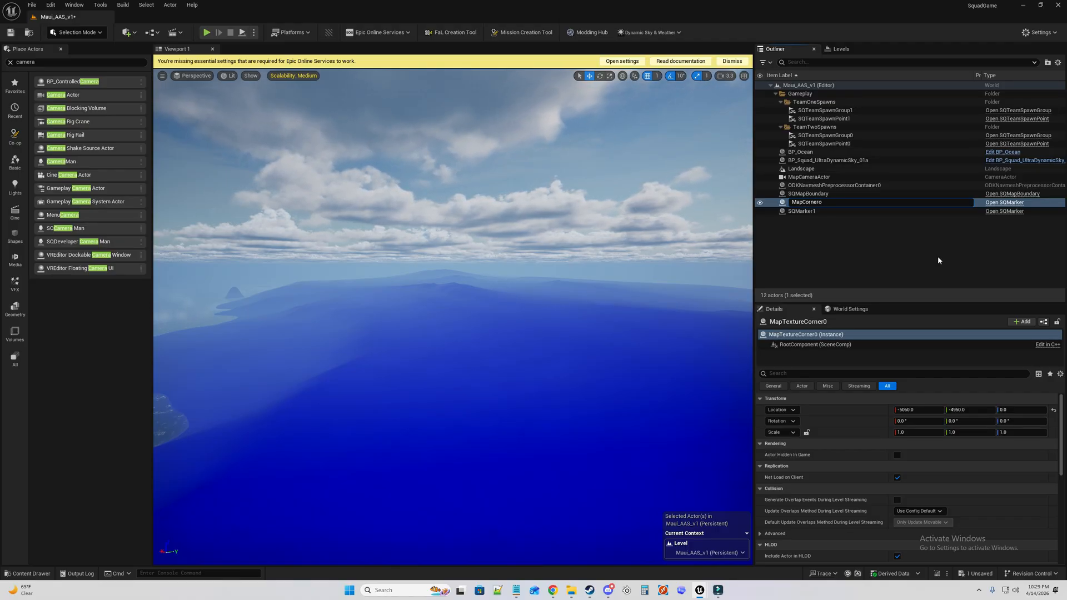
{"action": "key", "text": "Return"}
Rename the pasted marker SQMarker1 as MapCorner1.
{"action": "left_click", "coordinate": [822, 204]}
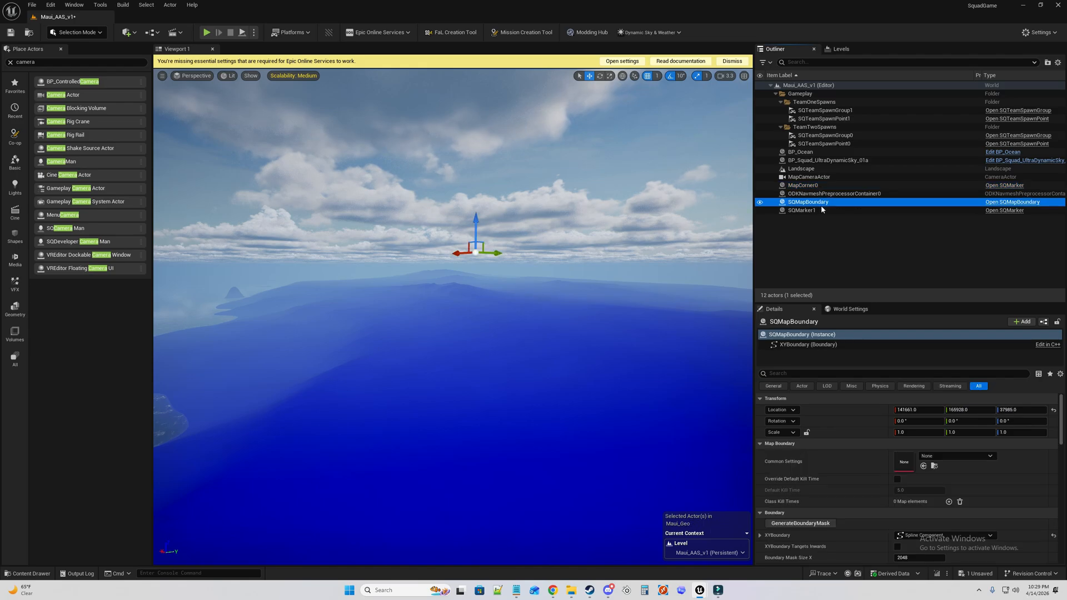
{"action": "left_click", "coordinate": [822, 209]}
{"action": "key", "text": "F2"}
{"action": "type", "text": "Map"}
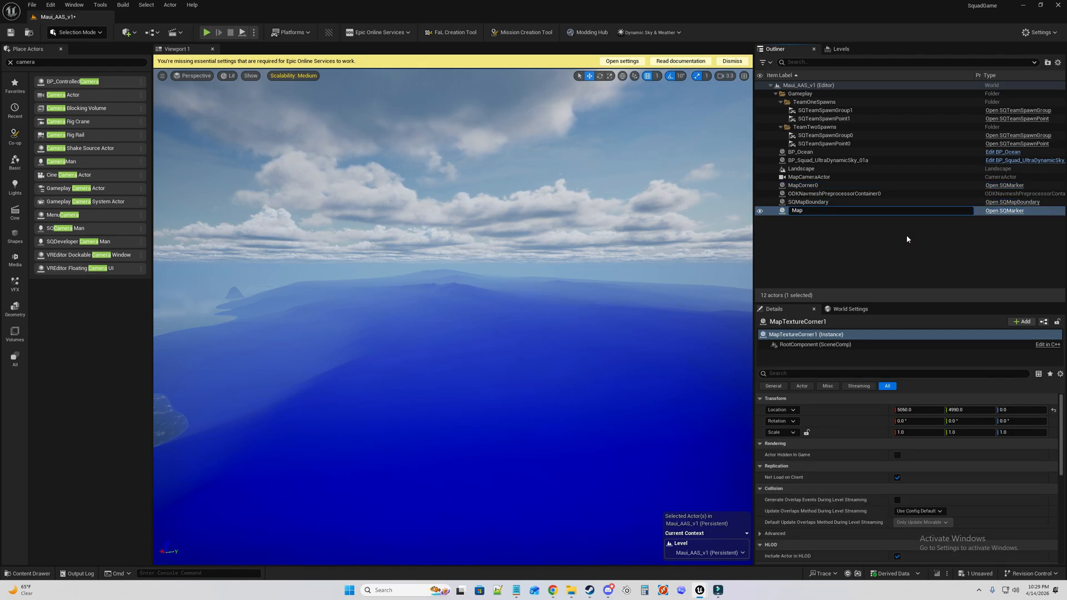
{"action": "type", "text": "Corner"}
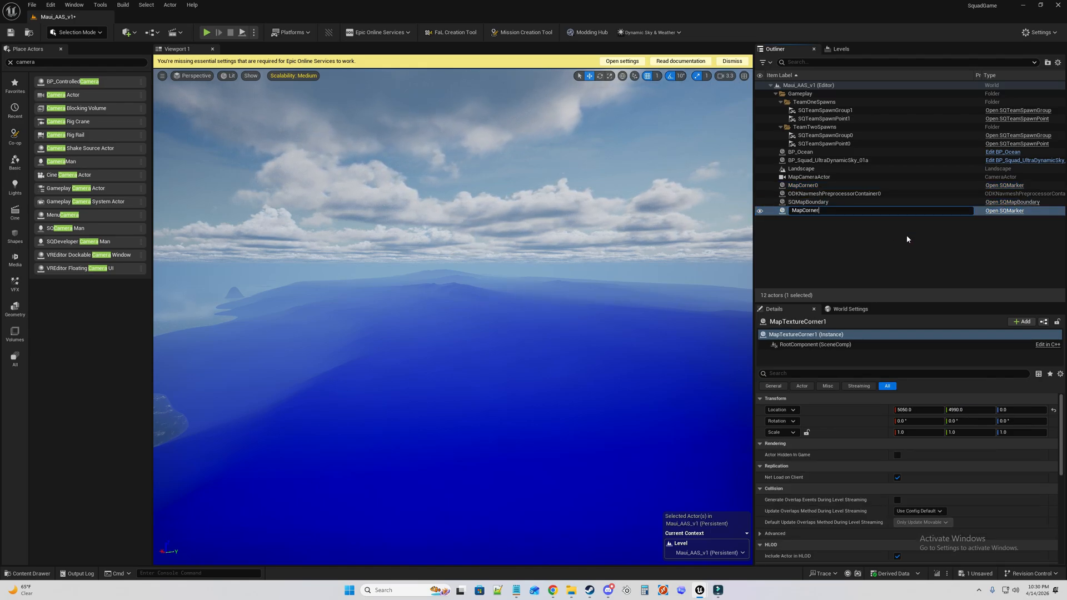
{"action": "type", "text": "1"}
{"action": "key", "text": "Return"}
Review the renamed map camera and both map corner actors, and examine the camera's properties.
{"action": "left_click", "coordinate": [884, 179]}
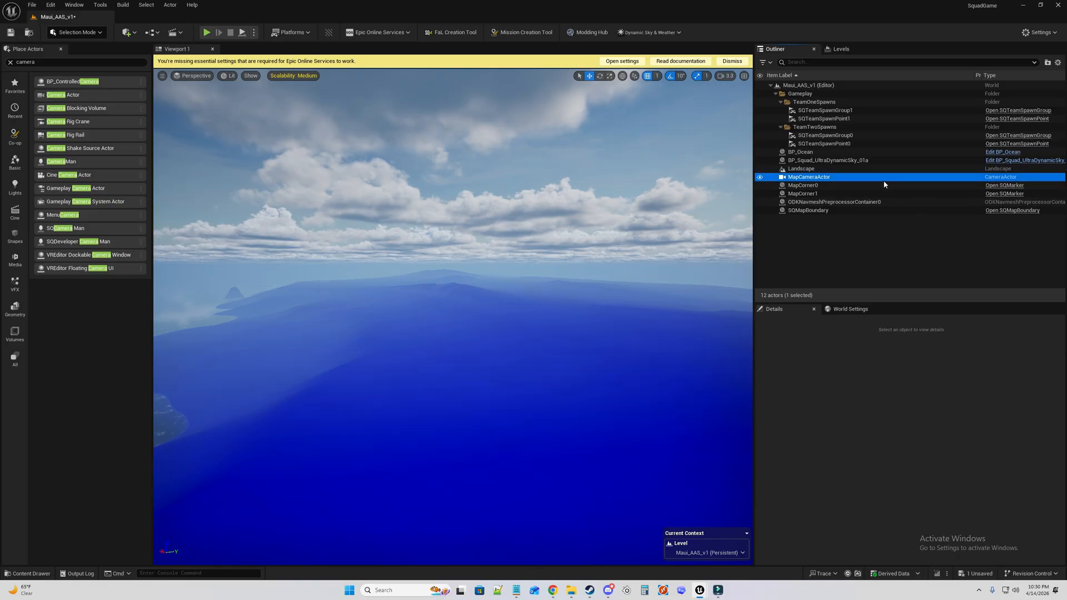
{"action": "left_click", "coordinate": [889, 187]}
{"action": "left_click", "coordinate": [911, 193]}
{"action": "left_click", "coordinate": [958, 186]}
{"action": "left_click", "coordinate": [945, 178]}
{"action": "right_click_drag", "start_coordinate": [600, 209], "coordinate": [605, 223]}
{"action": "scroll", "coordinate": [906, 422], "scroll_direction": "down", "scroll_amount": 5}
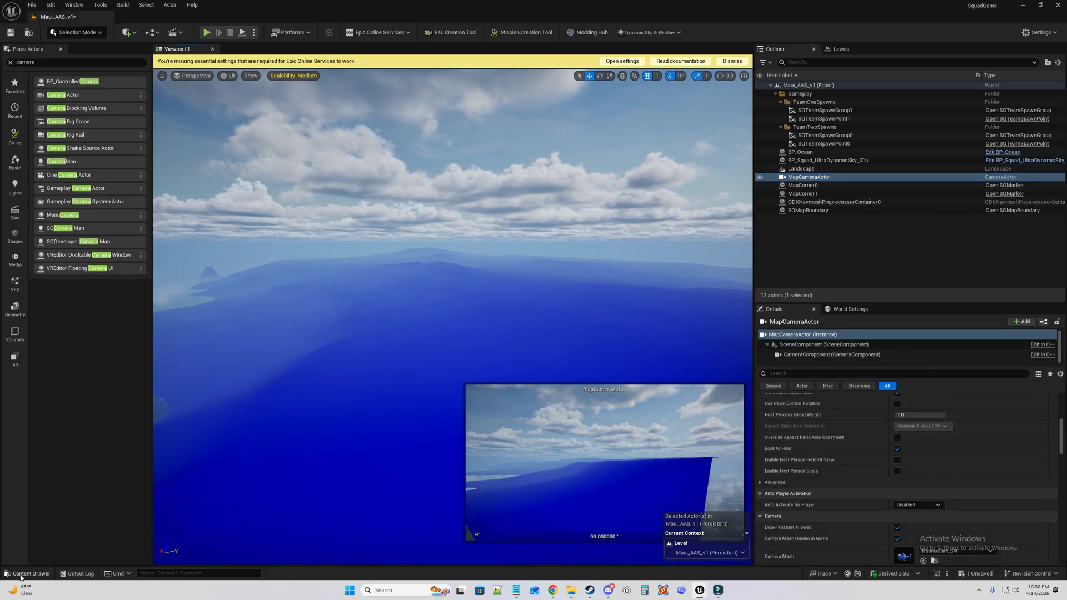
{"action": "scroll", "coordinate": [875, 462], "scroll_direction": "down", "scroll_amount": 3}
In the level's world settings, assign MapCorner0 as Map Texture Corner Zero and MapCorner1 as Map Texture Corner One.
{"action": "left_click", "coordinate": [851, 309]}
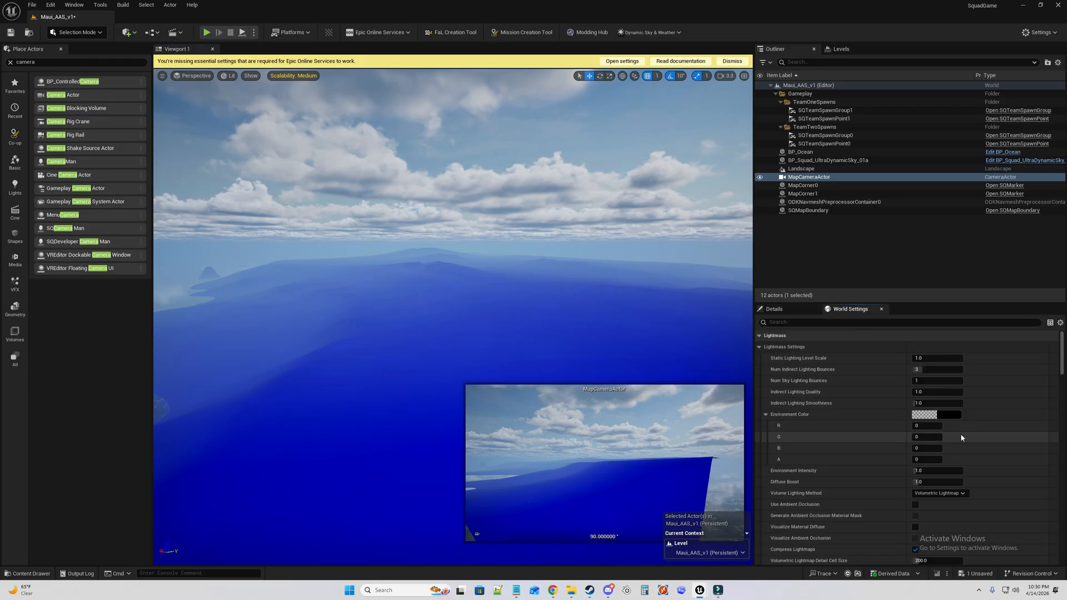
{"action": "scroll", "coordinate": [965, 430], "scroll_direction": "down", "scroll_amount": 15}
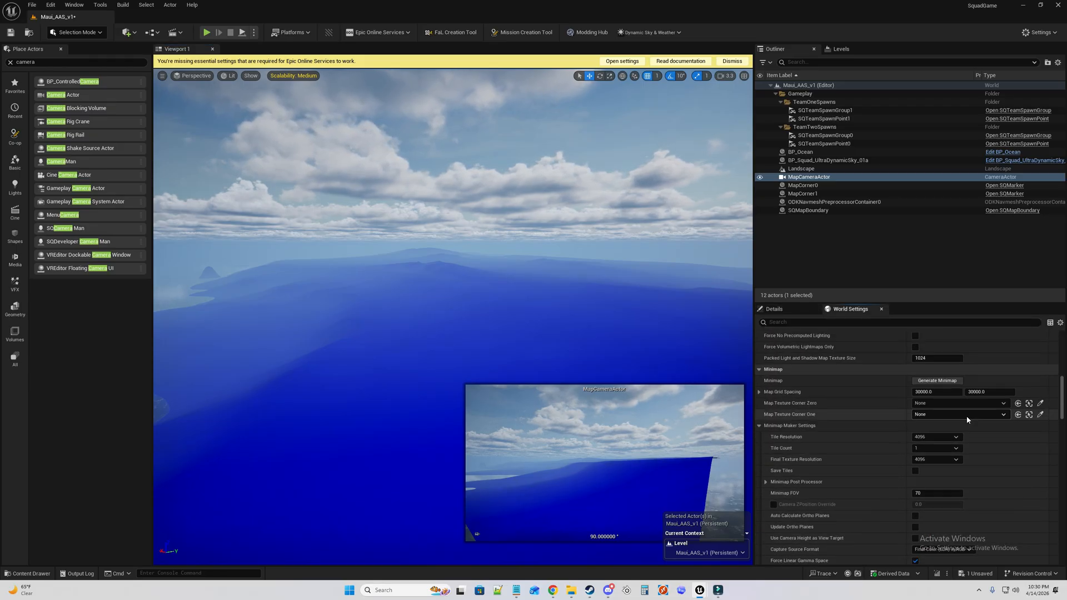
{"action": "left_click", "coordinate": [941, 404]}
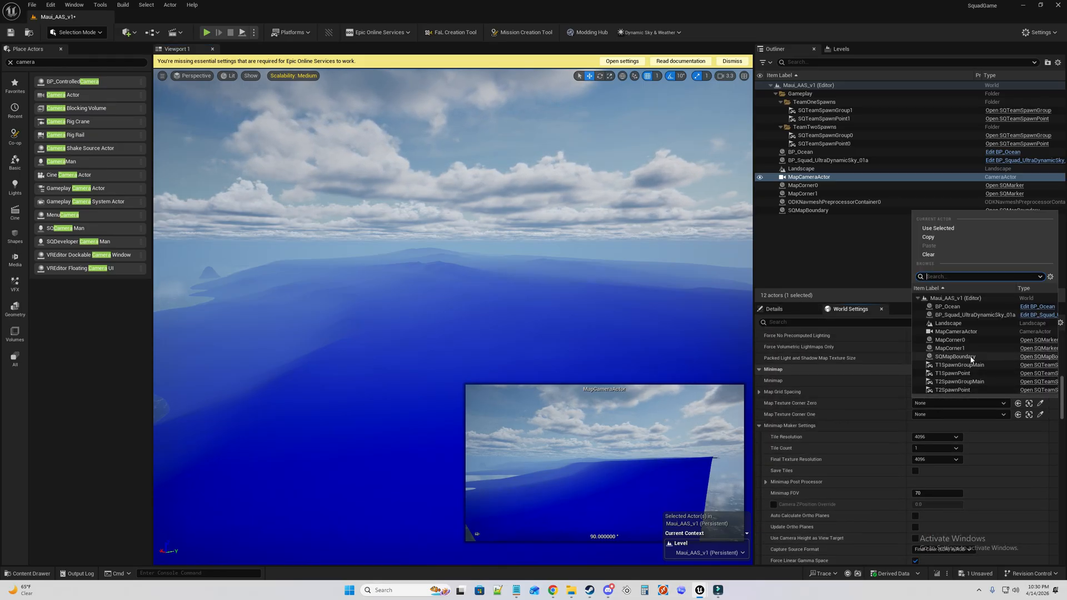
{"action": "left_click", "coordinate": [951, 341]}
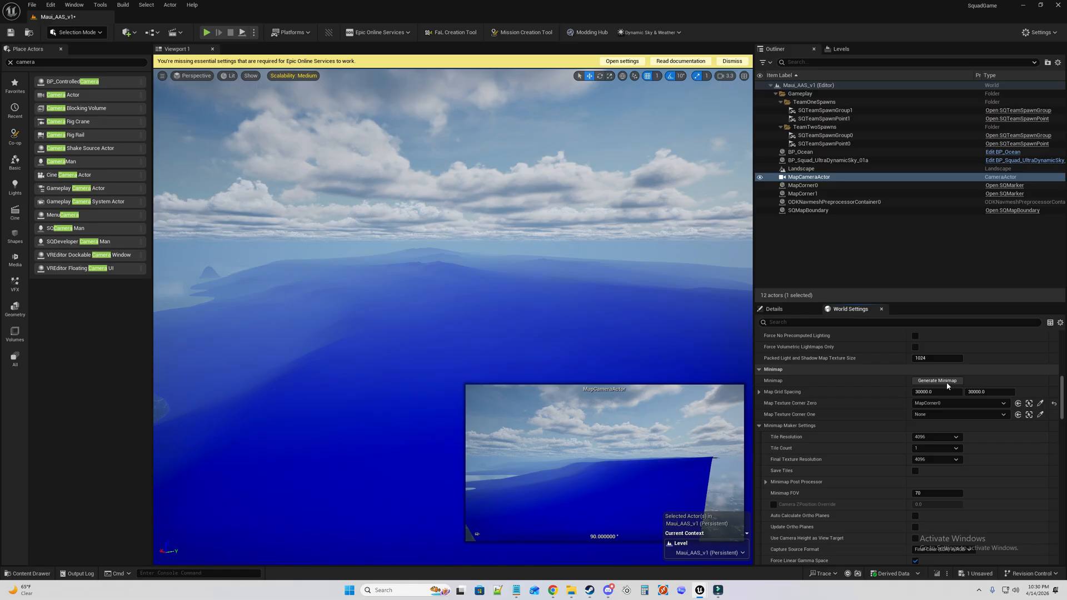
{"action": "left_click", "coordinate": [945, 415]}
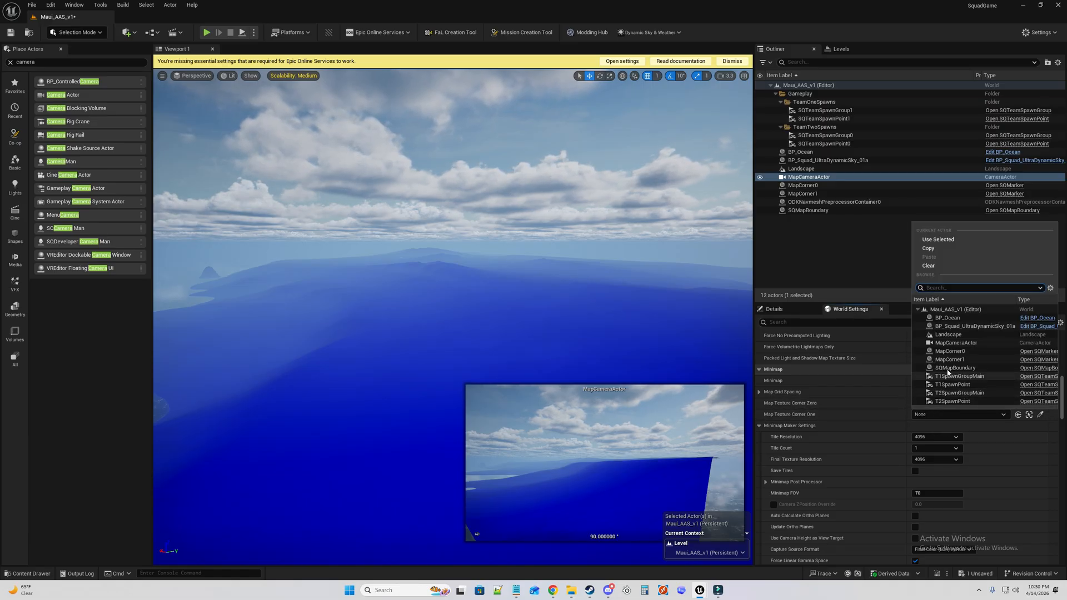
{"action": "left_click", "coordinate": [950, 359]}
Set the level's GameMode Override to BP_GameMode_AAS.
{"action": "scroll", "coordinate": [884, 415], "scroll_direction": "down", "scroll_amount": 4}
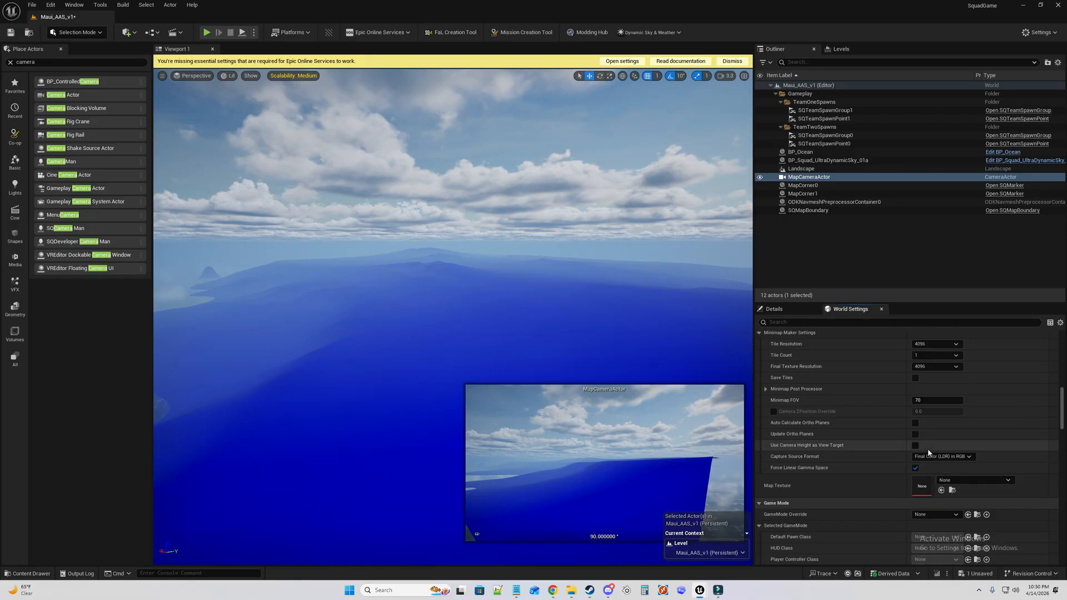
{"action": "left_click", "coordinate": [934, 502]}
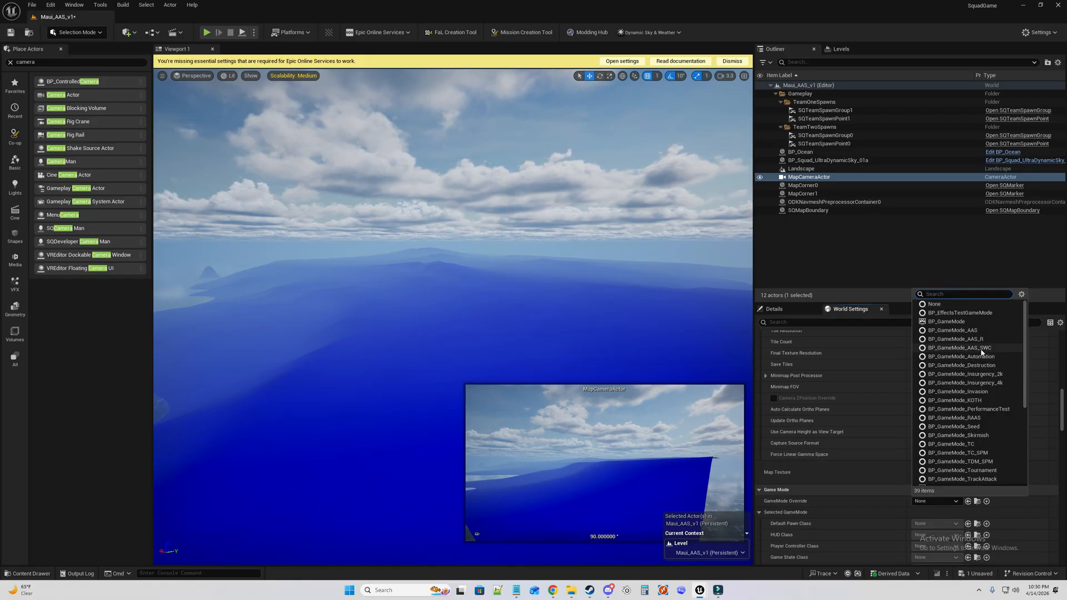
{"action": "left_click", "coordinate": [986, 331]}
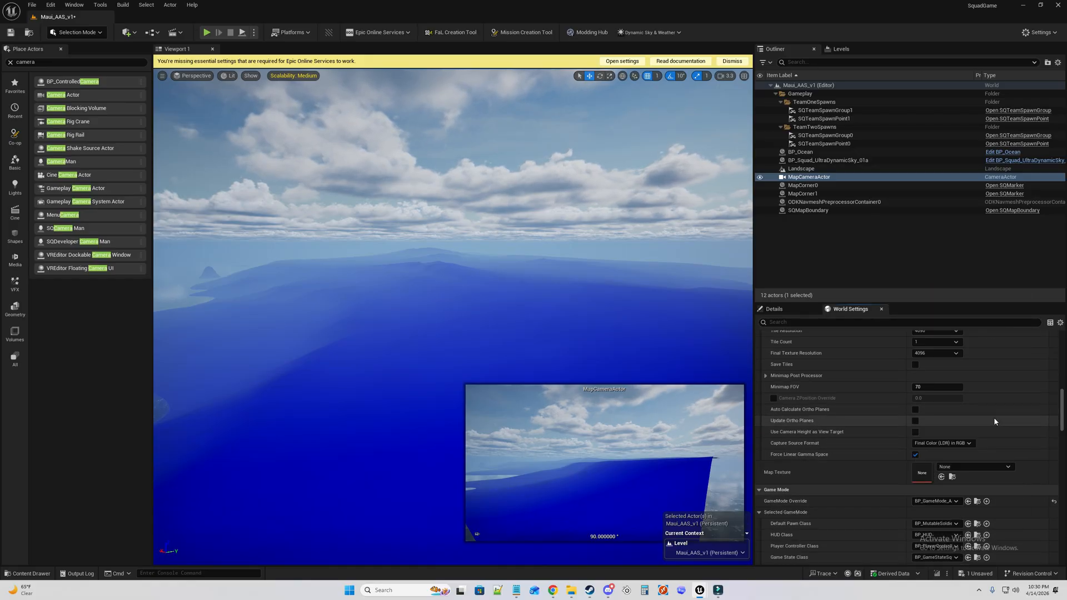
Review the level's minimap generation settings and the contents of the Maui Layer folder.
{"action": "scroll", "coordinate": [992, 406], "scroll_direction": "up", "scroll_amount": 2}
{"action": "scroll", "coordinate": [981, 409], "scroll_direction": "up", "scroll_amount": 3}
{"action": "scroll", "coordinate": [956, 408], "scroll_direction": "up", "scroll_amount": 4}
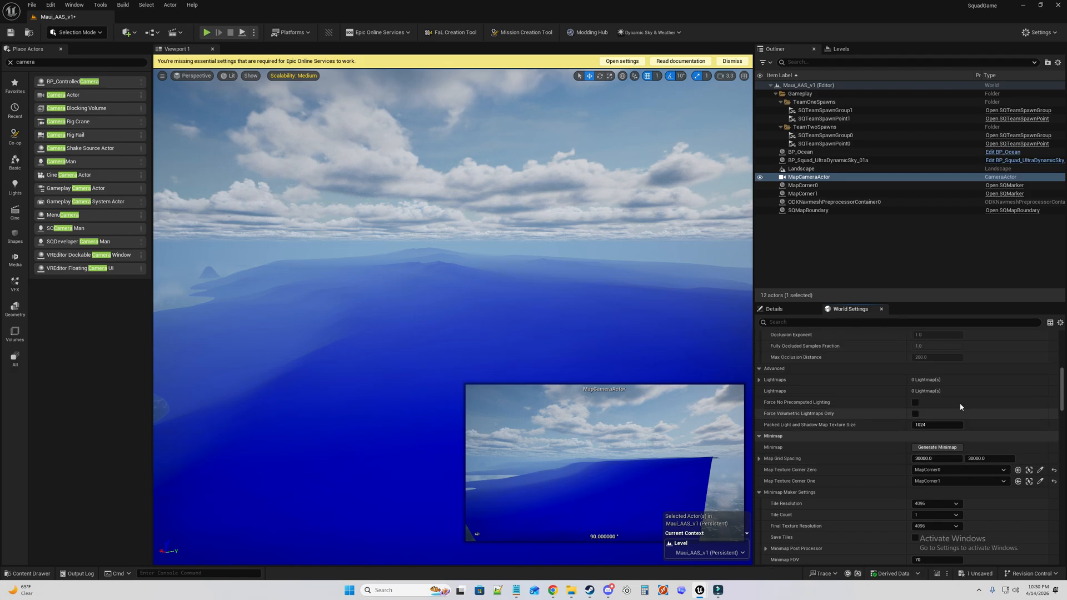
{"action": "scroll", "coordinate": [973, 404], "scroll_direction": "down", "scroll_amount": 11}
{"action": "scroll", "coordinate": [982, 402], "scroll_direction": "up", "scroll_amount": 6}
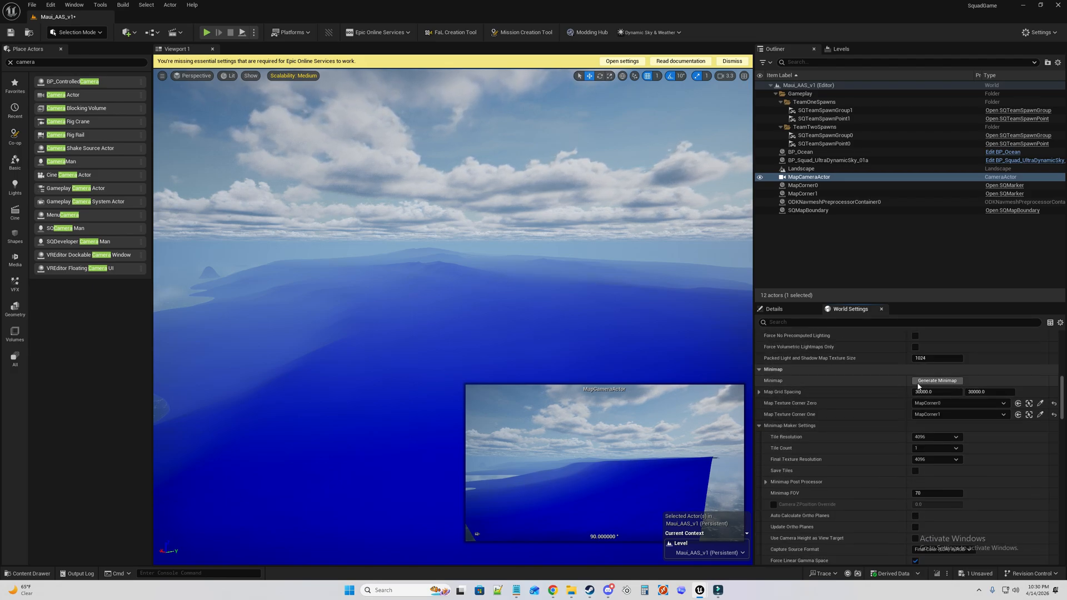
{"action": "left_click", "coordinate": [934, 382]}
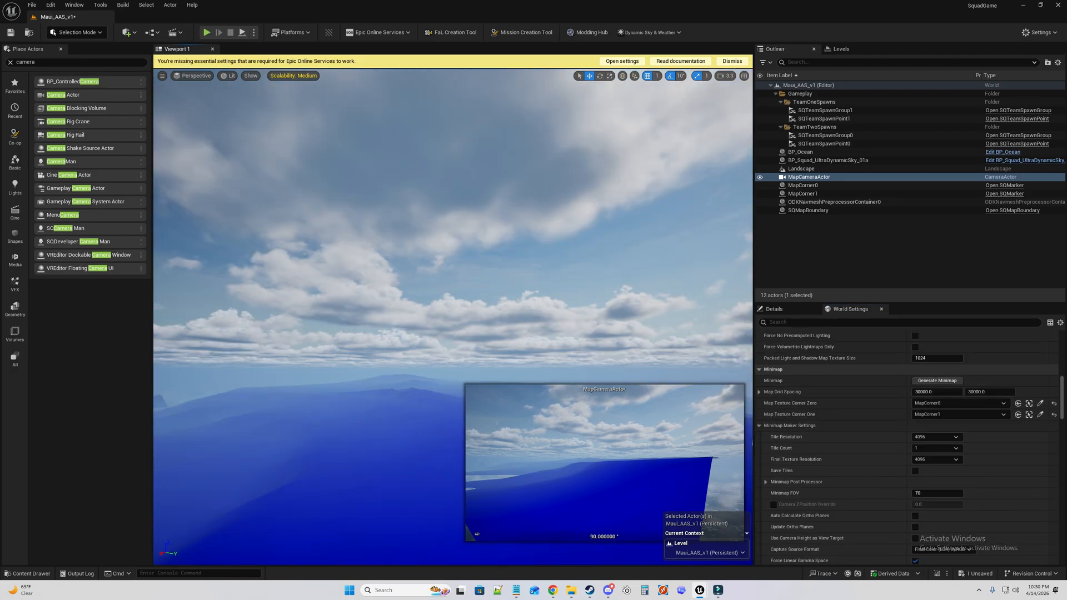
{"action": "right_click_drag", "start_coordinate": [434, 176], "coordinate": [433, 117]}
{"action": "right_click_drag", "start_coordinate": [413, 162], "coordinate": [413, 300]}
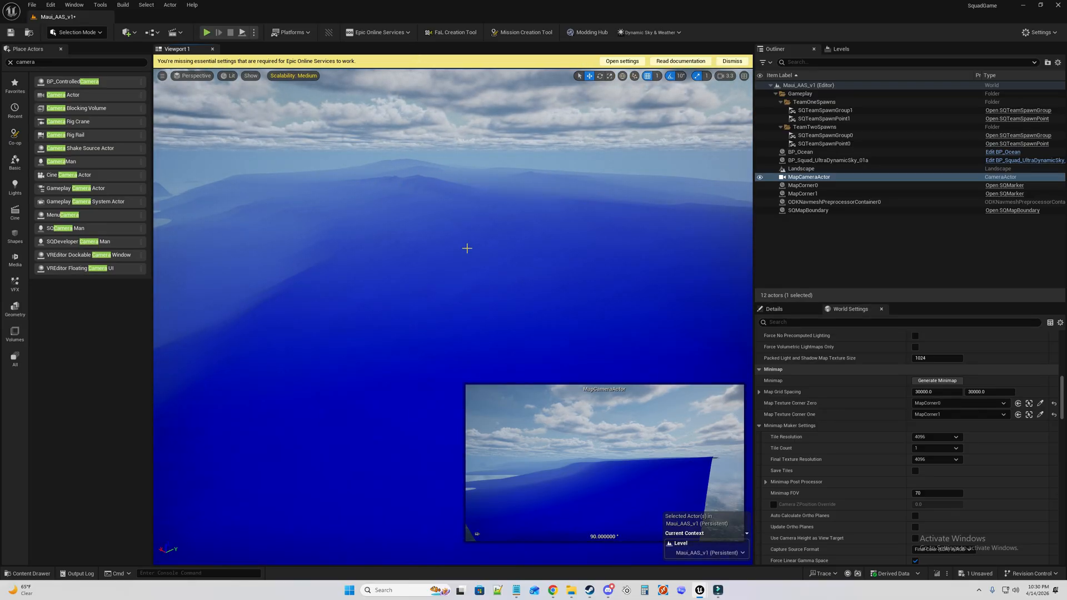
{"action": "scroll", "coordinate": [949, 441], "scroll_direction": "down", "scroll_amount": 2}
{"action": "scroll", "coordinate": [946, 370], "scroll_direction": "up", "scroll_amount": 2}
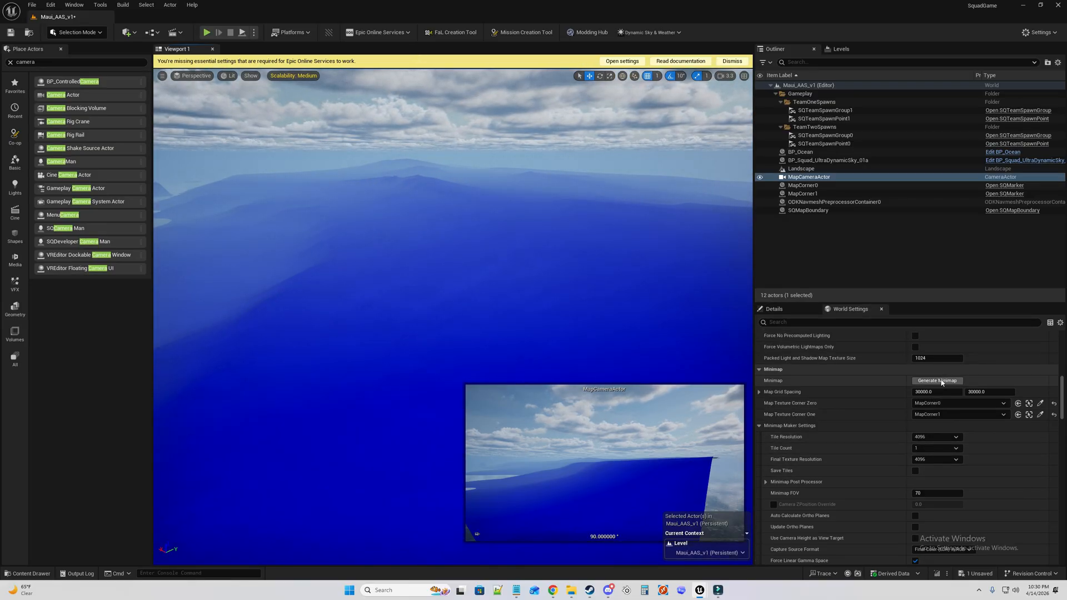
{"action": "left_click", "coordinate": [27, 574]}
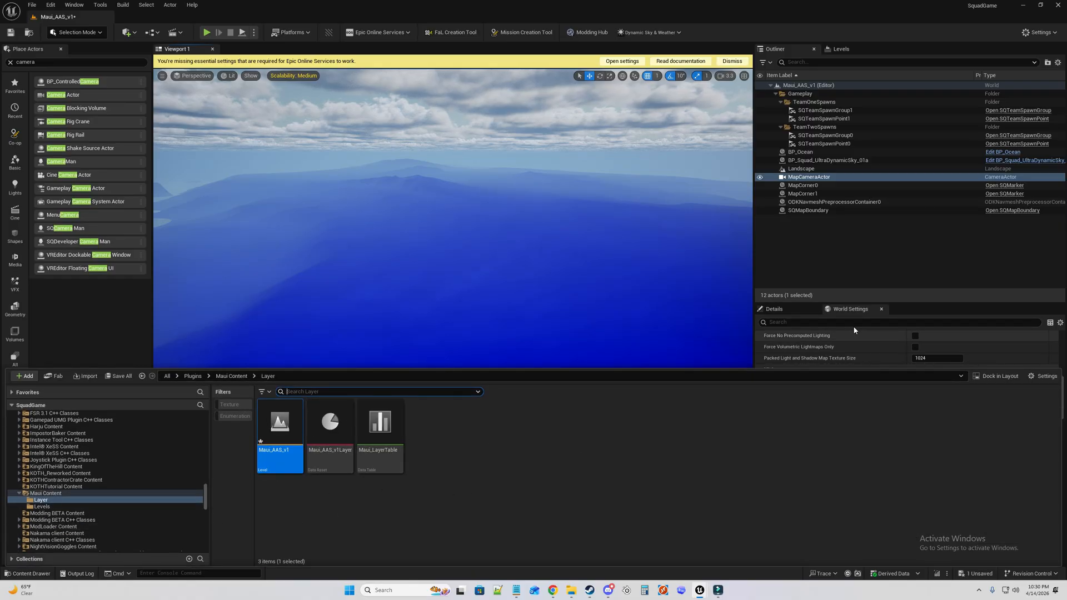
{"action": "left_click", "coordinate": [981, 272]}
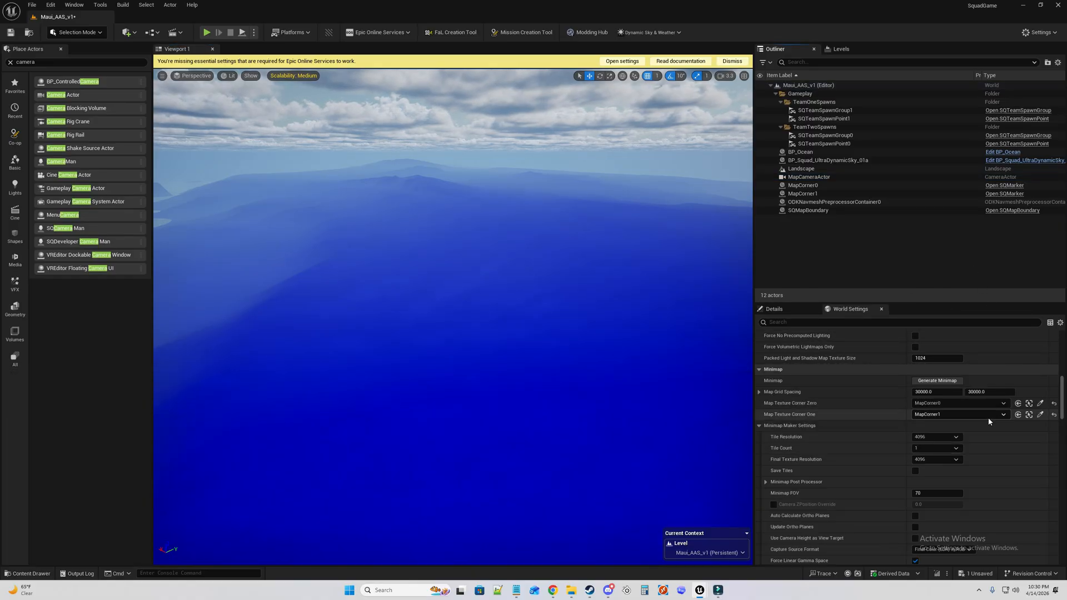
In the level's world settings, assign MapCameraActor as the Map Camera Location.
{"action": "scroll", "coordinate": [992, 414], "scroll_direction": "up", "scroll_amount": 4}
{"action": "scroll", "coordinate": [1024, 399], "scroll_direction": "down", "scroll_amount": 8}
{"action": "scroll", "coordinate": [1023, 414], "scroll_direction": "down", "scroll_amount": 7}
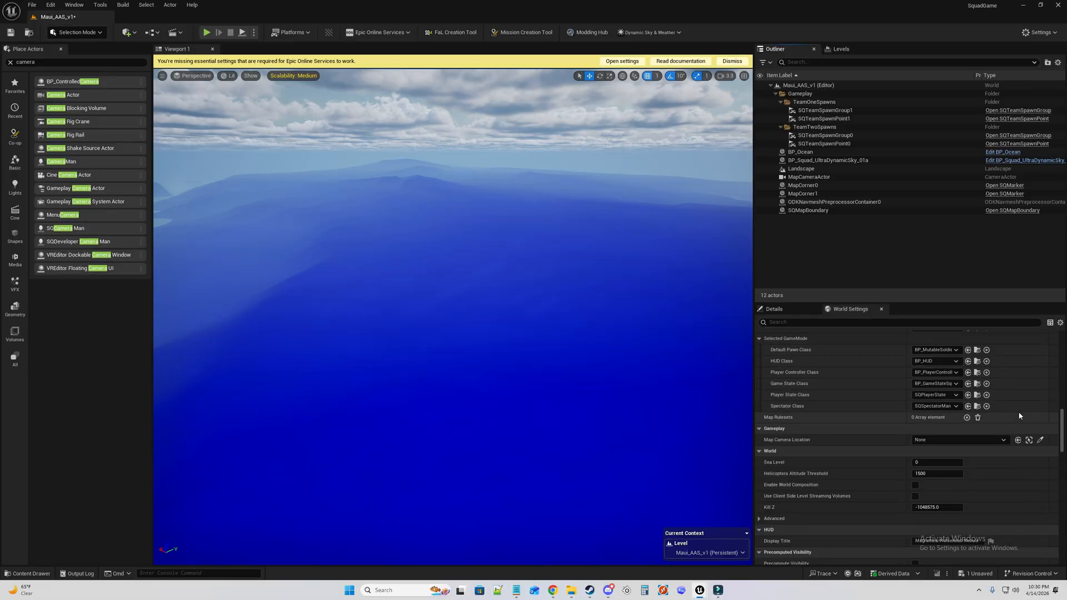
{"action": "left_click", "coordinate": [955, 360]}
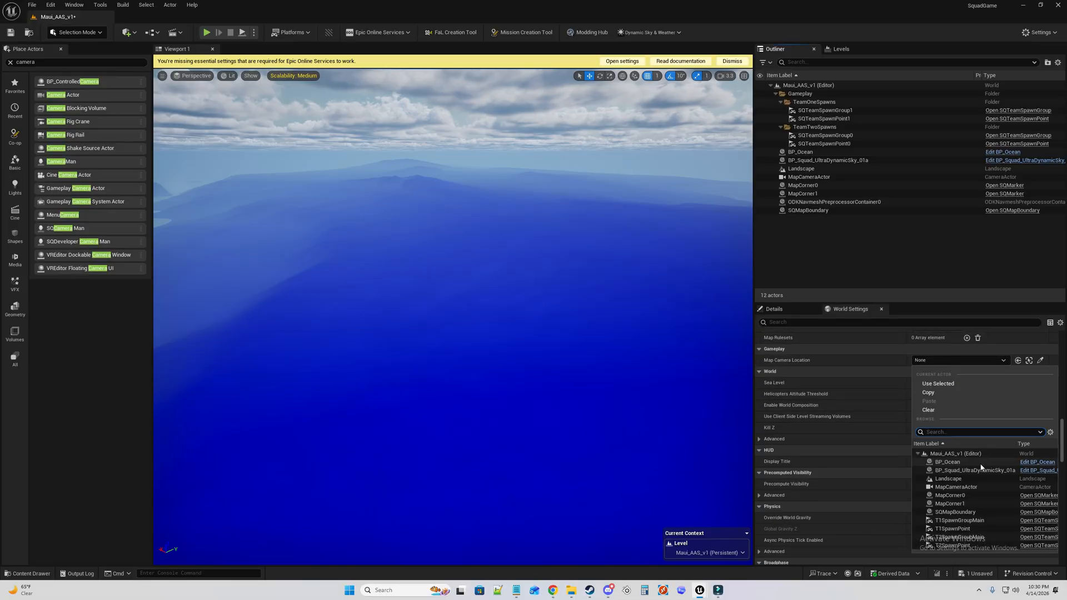
{"action": "left_click", "coordinate": [981, 487]}
{"action": "right_click_drag", "start_coordinate": [651, 302], "coordinate": [622, 302]}
Save the Maui_AAS_v1 level.
{"action": "left_click", "coordinate": [28, 574]}
{"action": "left_click", "coordinate": [482, 491]}
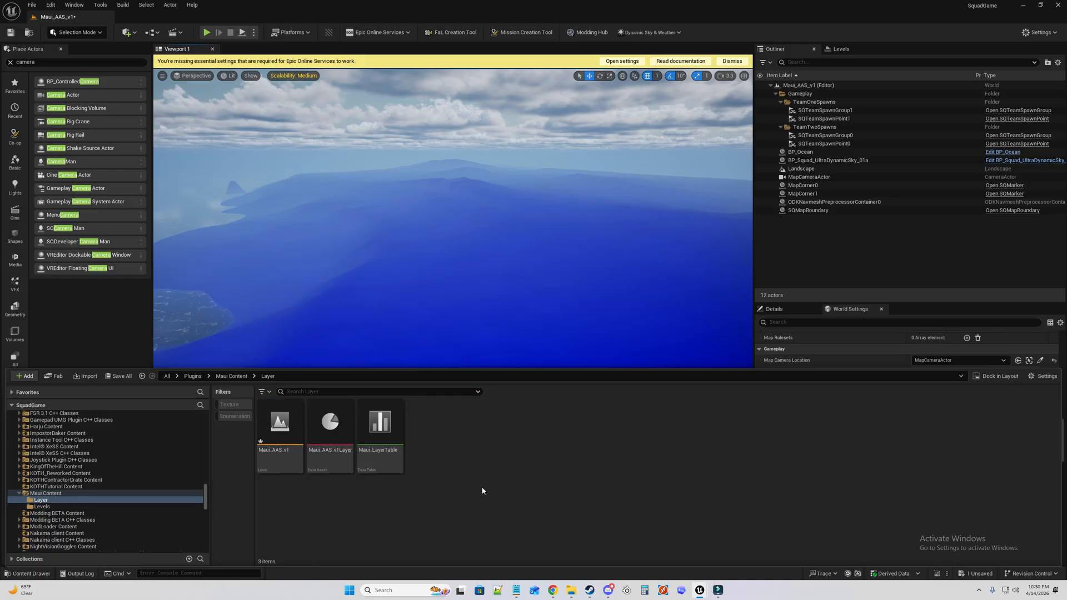
{"action": "key", "text": "ctrl+s"}
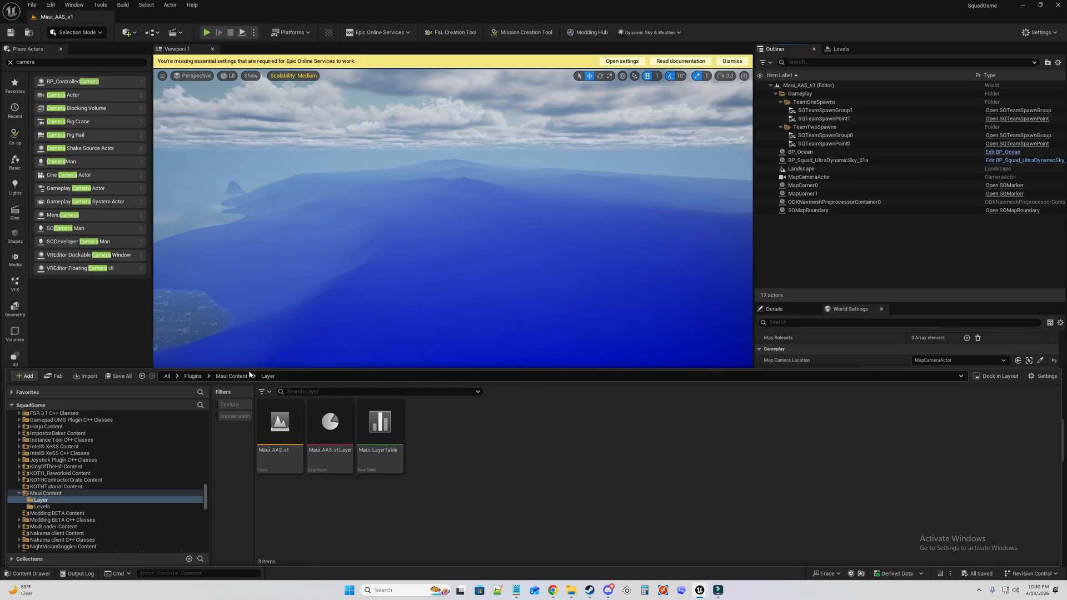
Validate all assets in the Maui Content plugin folder and inspect the entry logged for Maui_AAS_v1Layer.
{"action": "left_click", "coordinate": [231, 376]}
{"action": "left_click", "coordinate": [193, 377]}
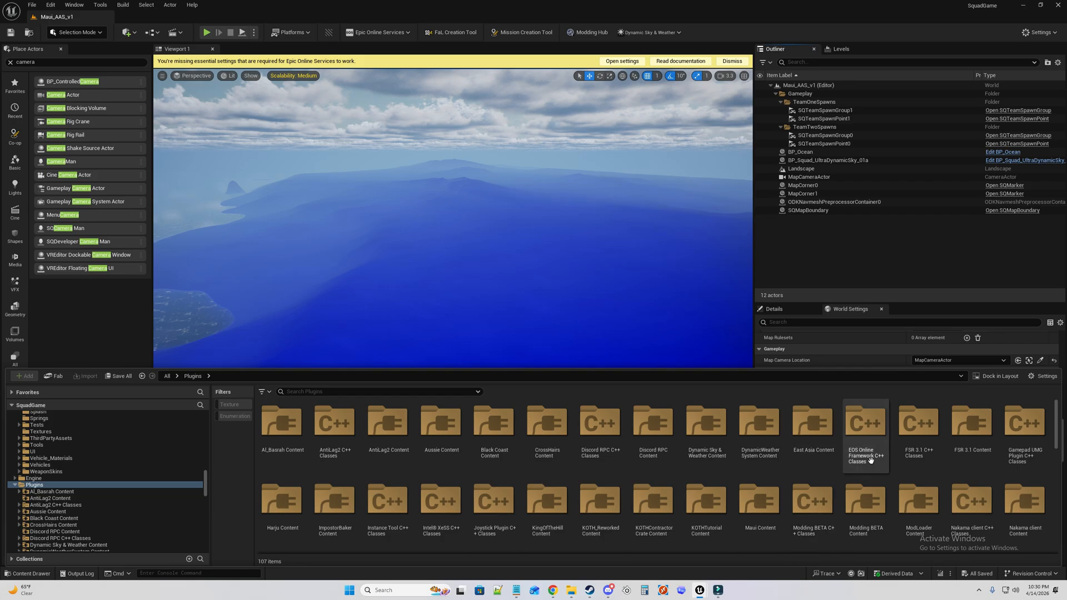
{"action": "scroll", "coordinate": [934, 450], "scroll_direction": "down", "scroll_amount": 1}
{"action": "scroll", "coordinate": [934, 451], "scroll_direction": "down", "scroll_amount": 4}
{"action": "scroll", "coordinate": [923, 457], "scroll_direction": "up", "scroll_amount": 4}
{"action": "scroll", "coordinate": [822, 467], "scroll_direction": "up", "scroll_amount": 1}
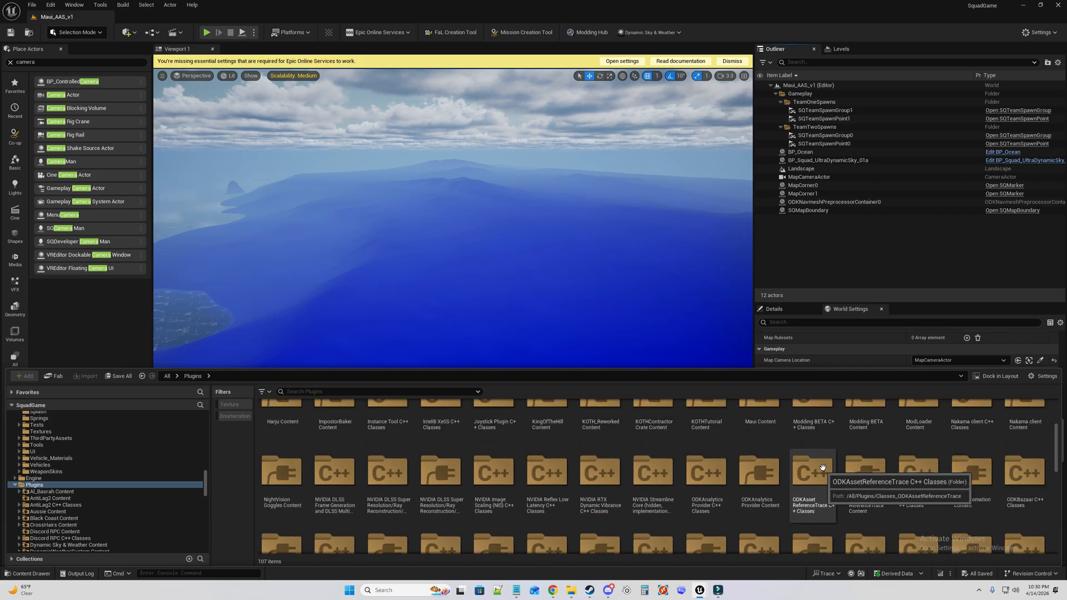
{"action": "right_click", "coordinate": [759, 417]}
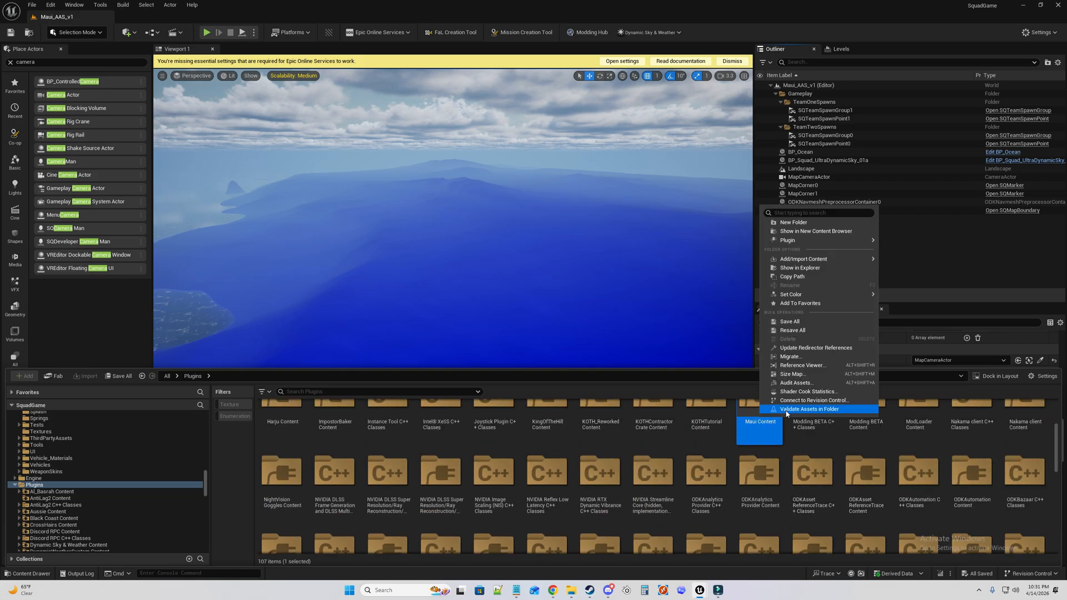
{"action": "left_click", "coordinate": [786, 414]}
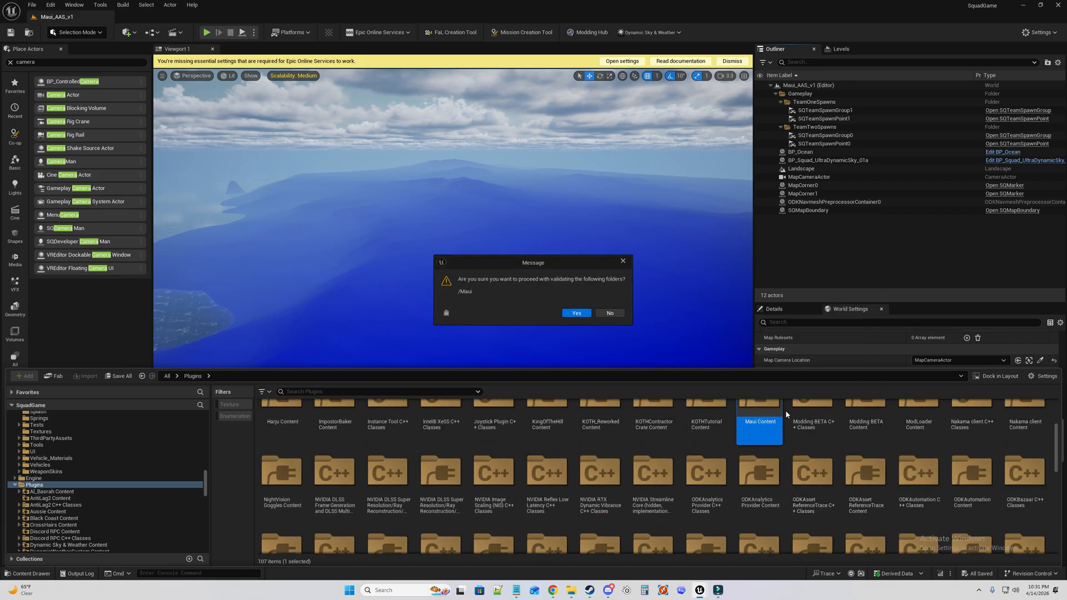
{"action": "left_click", "coordinate": [576, 314]}
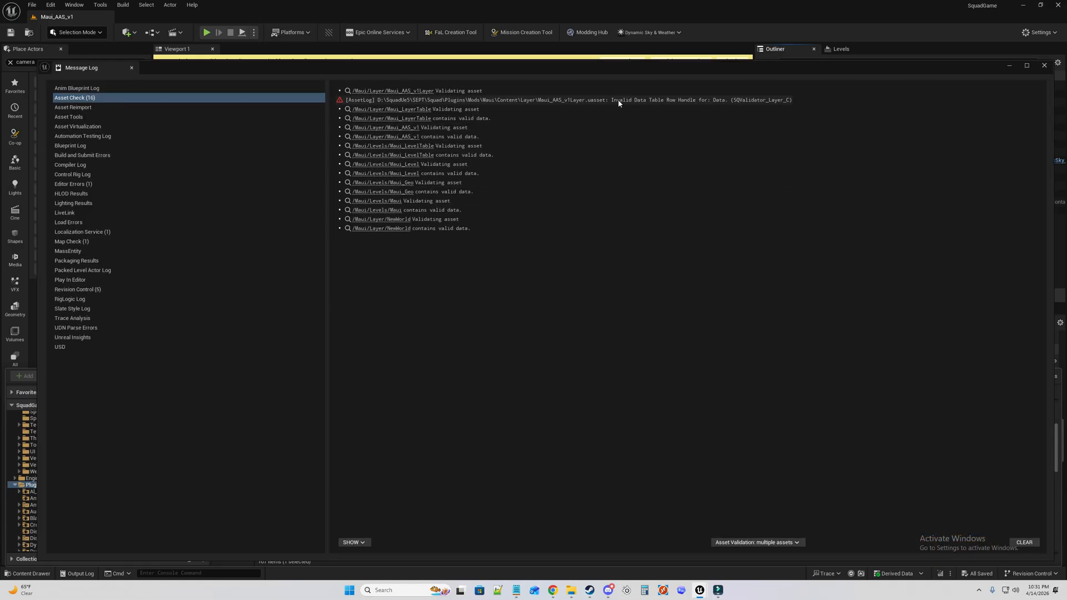
{"action": "left_click", "coordinate": [642, 101]}
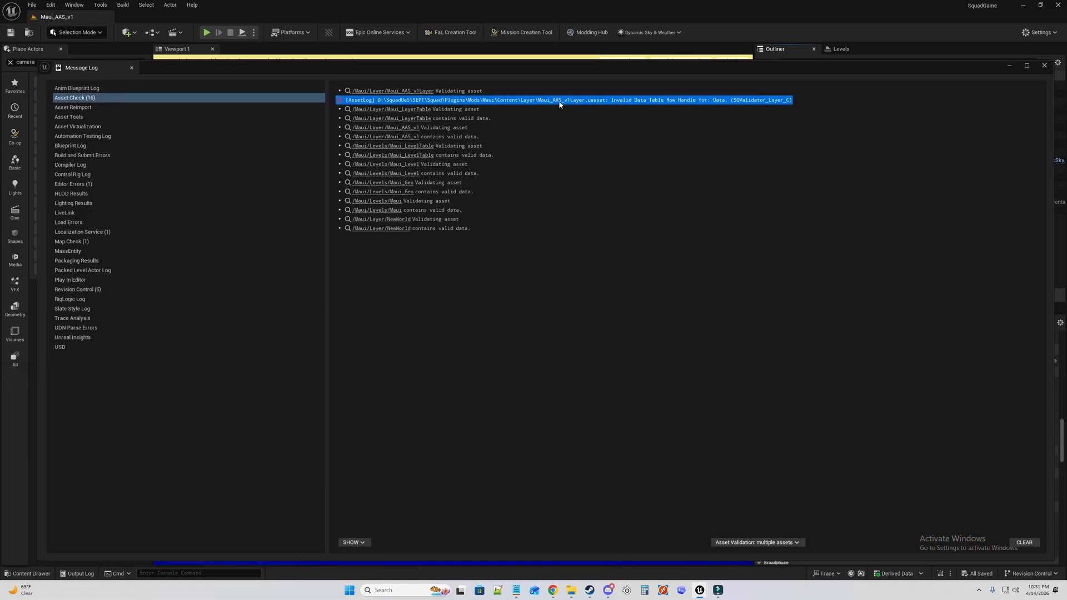
Bring up the Maui_AAS_v1Layer data asset, widen its window and look at its Data Table choices.
{"action": "left_click", "coordinate": [73, 421]}
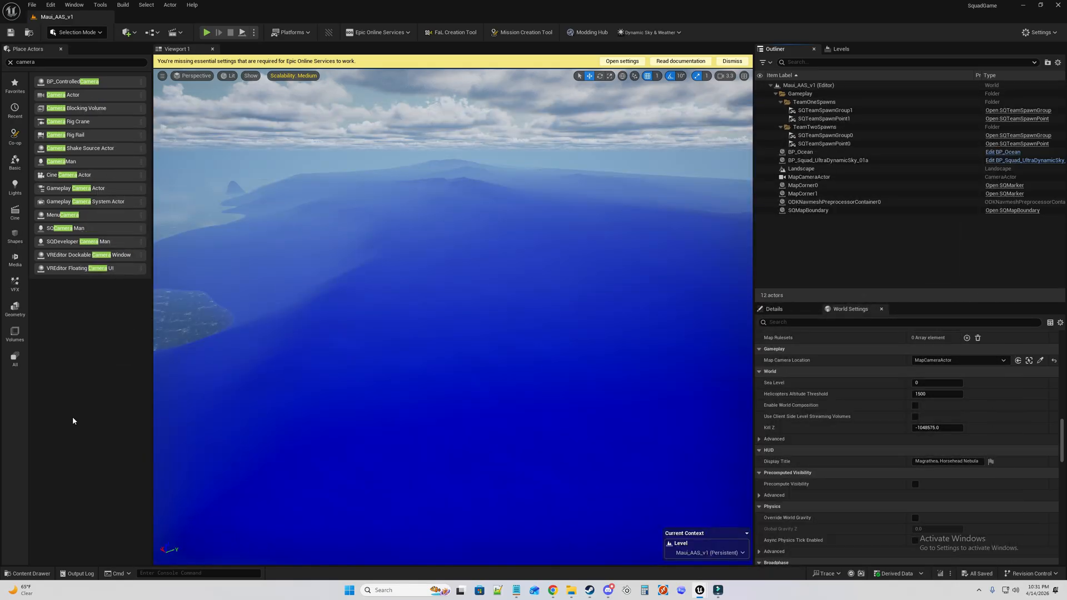
{"action": "mouse_move", "coordinate": [699, 590]}
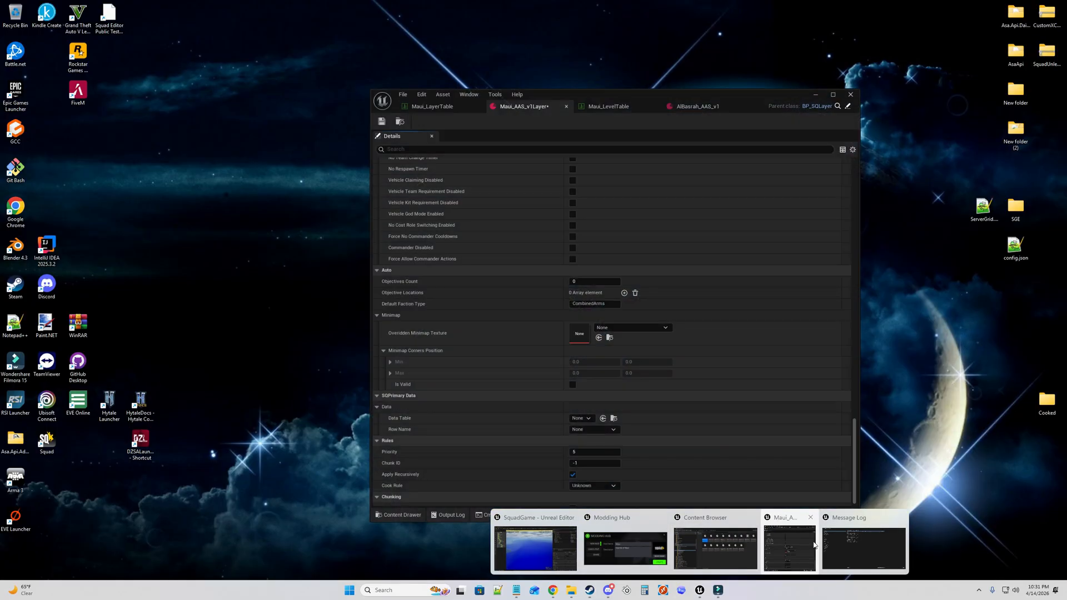
{"action": "left_click", "coordinate": [790, 548]}
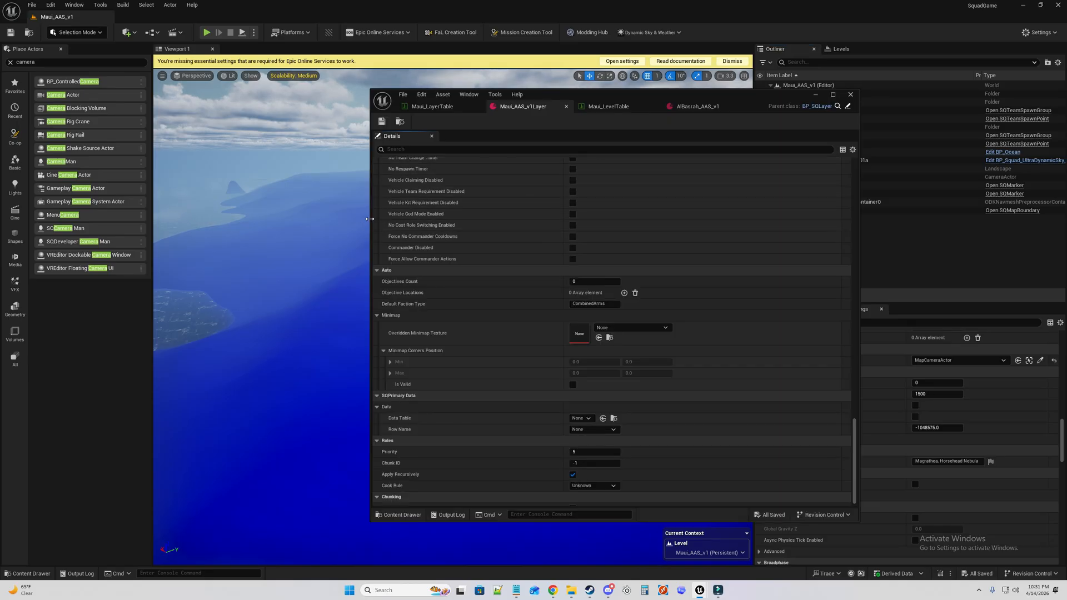
{"action": "left_click_drag", "start_coordinate": [365, 222], "coordinate": [194, 222]}
{"action": "scroll", "coordinate": [278, 417], "scroll_direction": "down", "scroll_amount": 1}
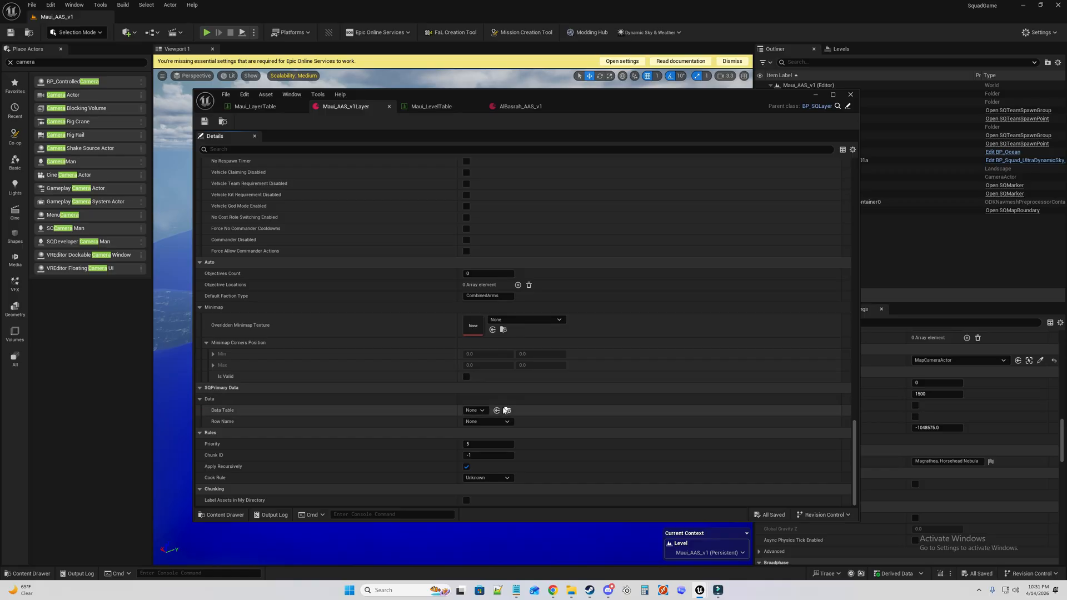
{"action": "left_click", "coordinate": [475, 410]}
{"action": "left_click", "coordinate": [476, 412]}
{"action": "left_click", "coordinate": [32, 574]}
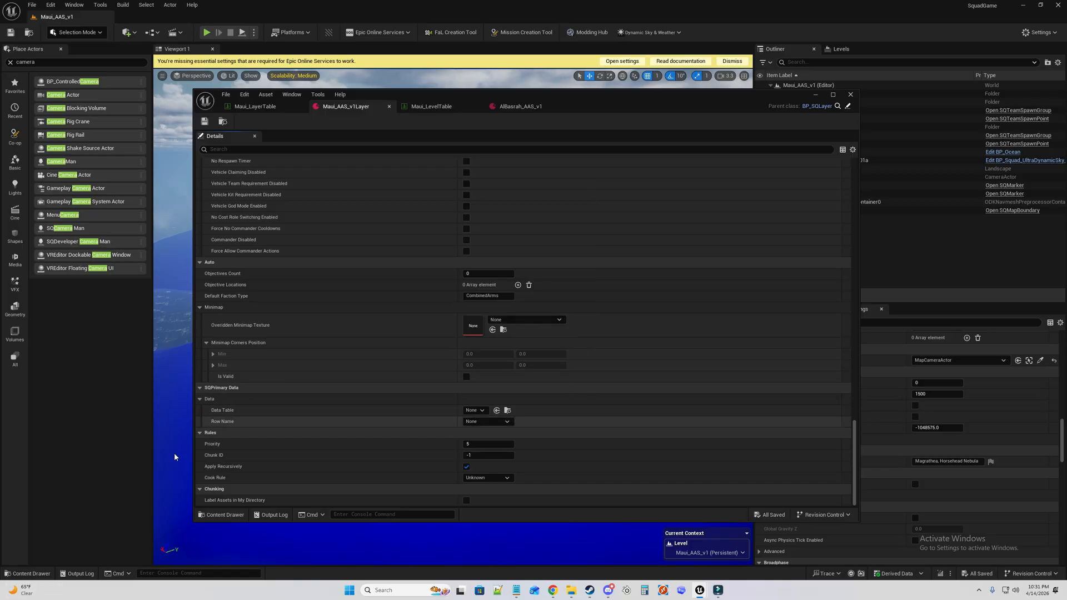
Close the AlBasrah_AAS_v1 reference asset and return to Maui_AAS_v1Layer.
{"action": "left_click", "coordinate": [566, 106]}
{"action": "left_click_drag", "start_coordinate": [698, 79], "coordinate": [511, 115]}
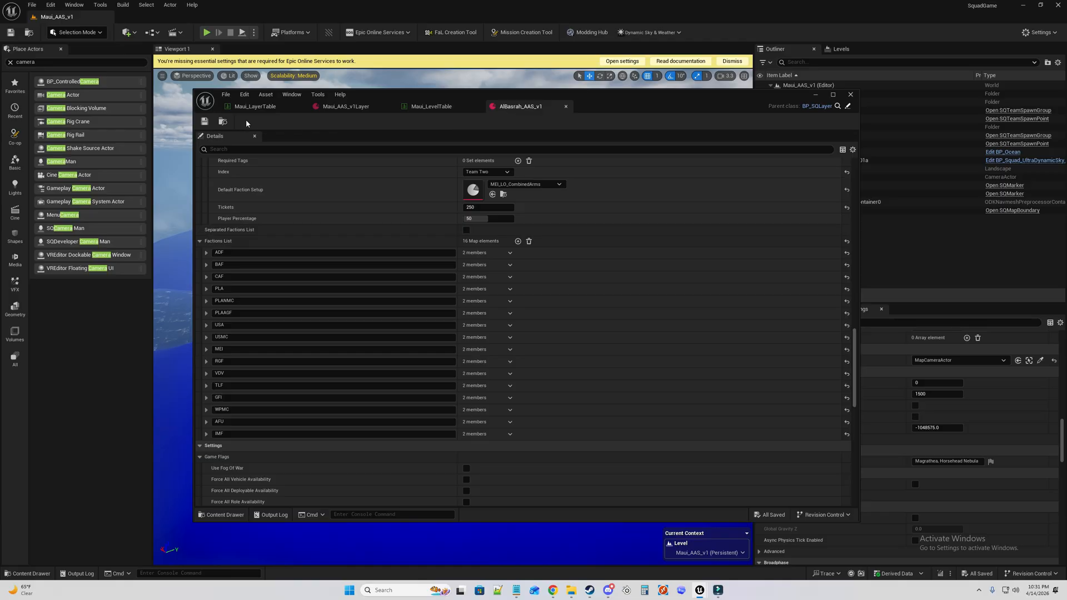
{"action": "left_click", "coordinate": [223, 121]}
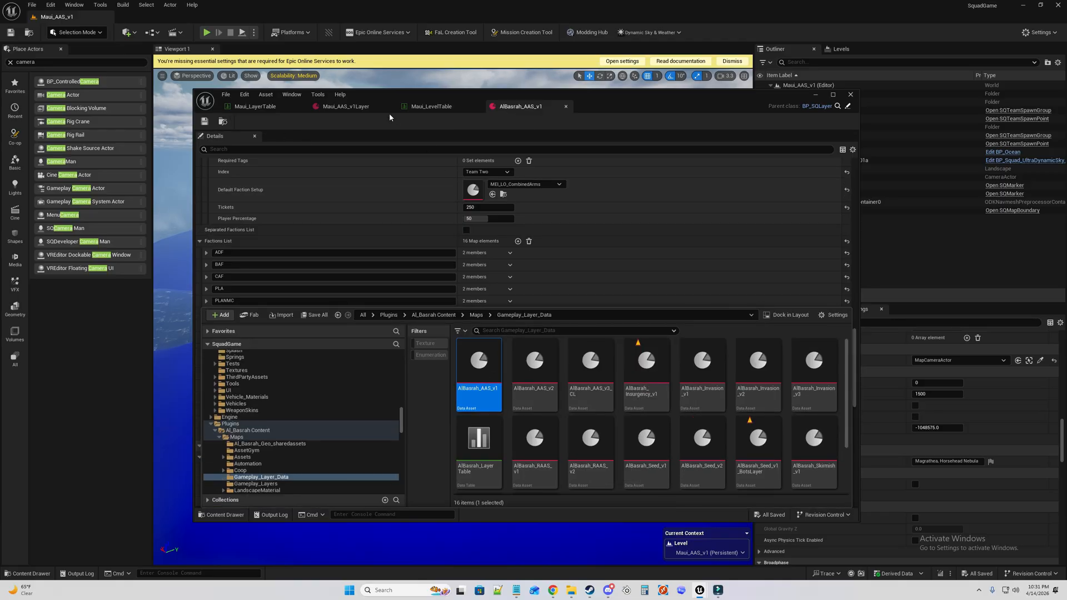
{"action": "left_click", "coordinate": [565, 107]}
{"action": "left_click", "coordinate": [345, 106]}
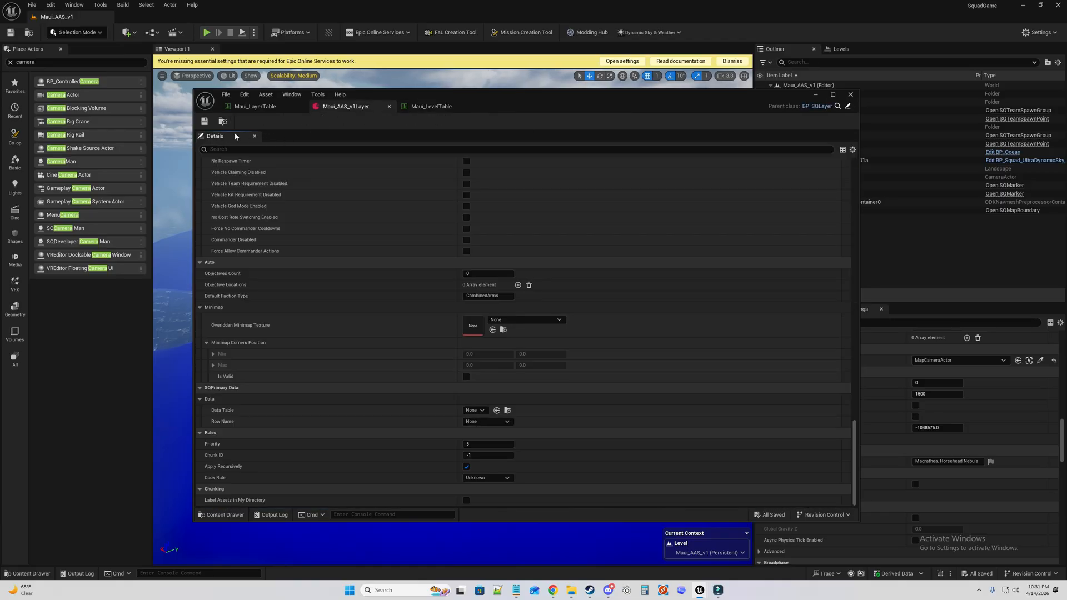
Assign Maui_LayerTable as the Maui_AAS_v1Layer asset's Data Table and pick the row Maui_AAS_v1.
{"action": "mouse_move", "coordinate": [574, 361]}
{"action": "left_mouse_down"}
{"action": "mouse_move", "coordinate": [547, 312]}
{"action": "mouse_move", "coordinate": [562, 307]}
{"action": "mouse_move", "coordinate": [575, 367]}
{"action": "left_mouse_up"}
{"action": "left_click_drag", "start_coordinate": [729, 308], "coordinate": [703, 378]}
{"action": "left_click_drag", "start_coordinate": [574, 439], "coordinate": [565, 459]}
{"action": "scroll", "coordinate": [600, 285], "scroll_direction": "up", "scroll_amount": 2}
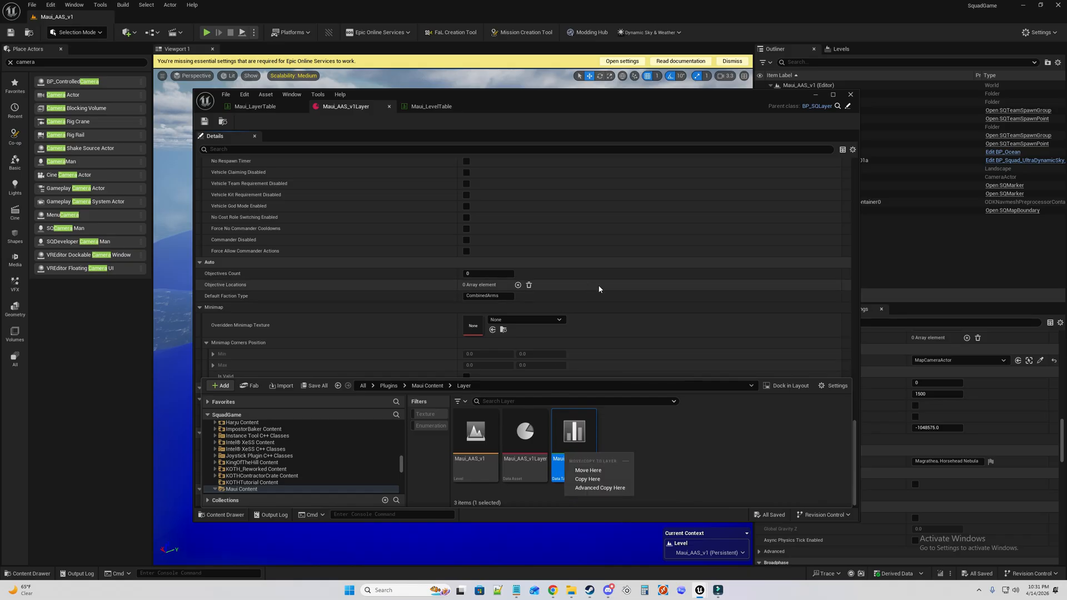
{"action": "left_click_drag", "start_coordinate": [772, 378], "coordinate": [774, 491]}
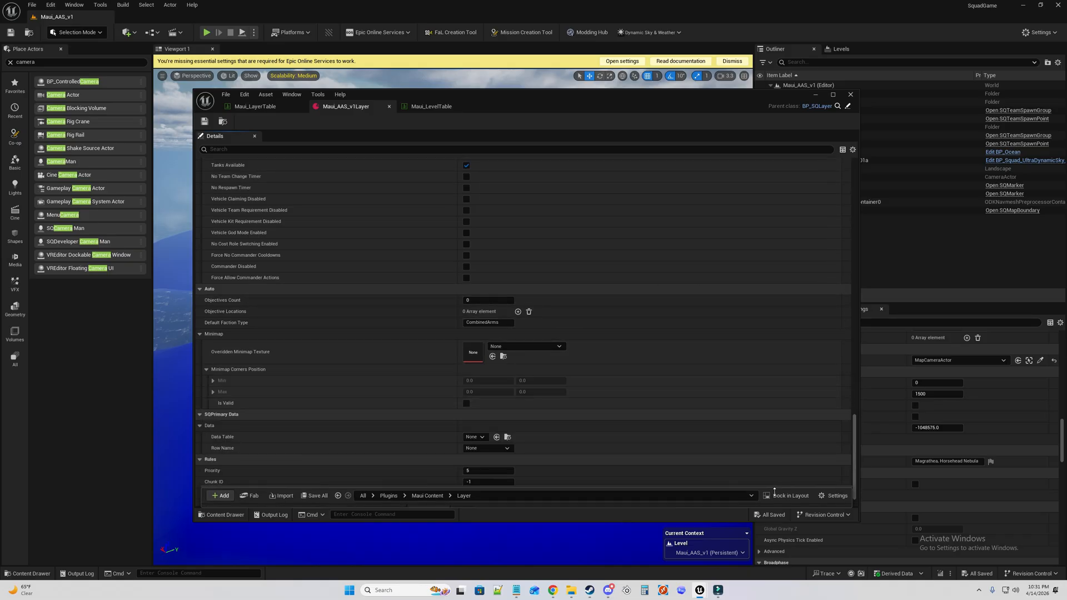
{"action": "scroll", "coordinate": [595, 411], "scroll_direction": "down", "scroll_amount": 2}
{"action": "left_click_drag", "start_coordinate": [541, 487], "coordinate": [511, 461]}
{"action": "left_click", "coordinate": [502, 473]}
{"action": "left_click", "coordinate": [489, 490]}
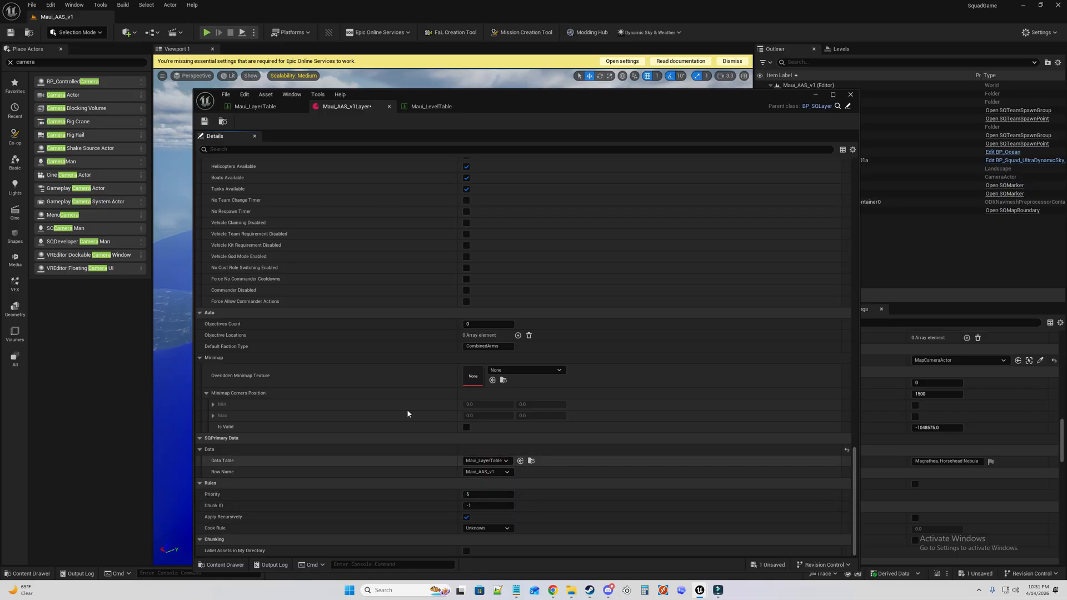
Save the Maui_AAS_v1Layer asset and return to the level editor.
{"action": "left_click", "coordinate": [205, 122]}
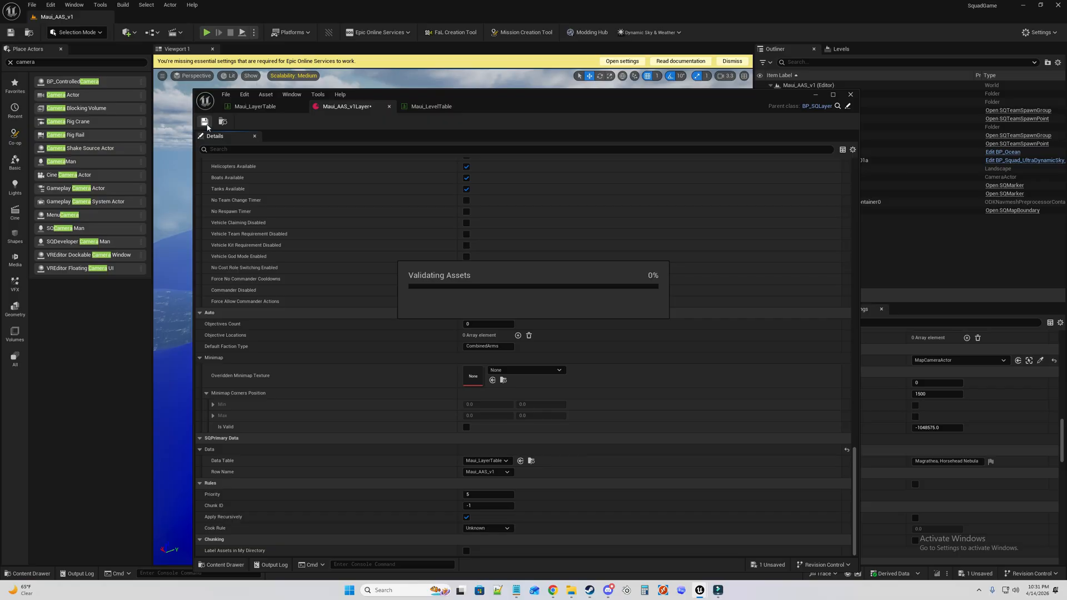
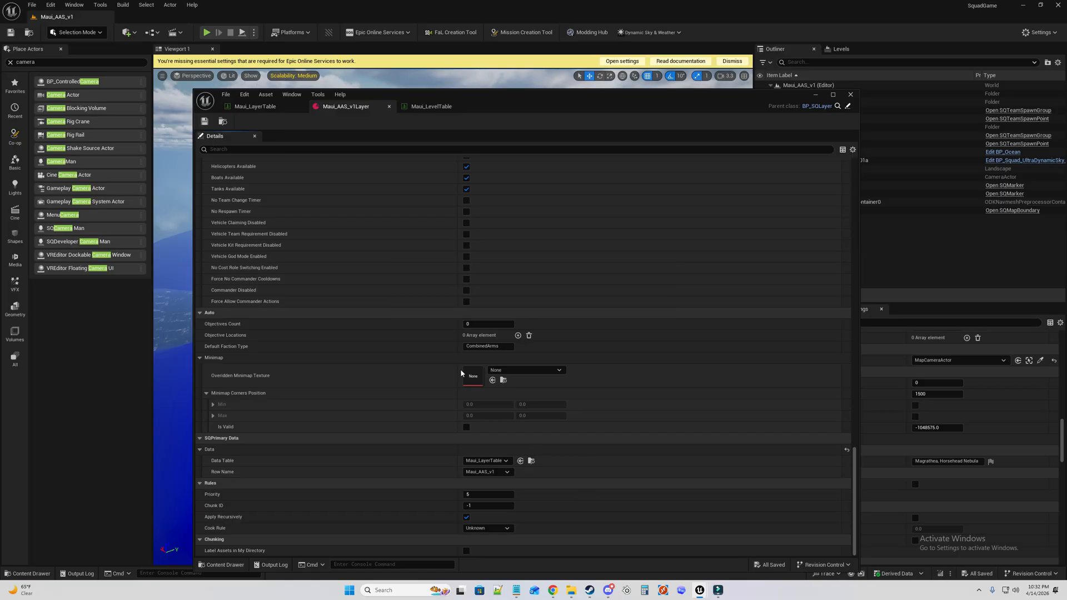
{"action": "left_click", "coordinate": [835, 96]}
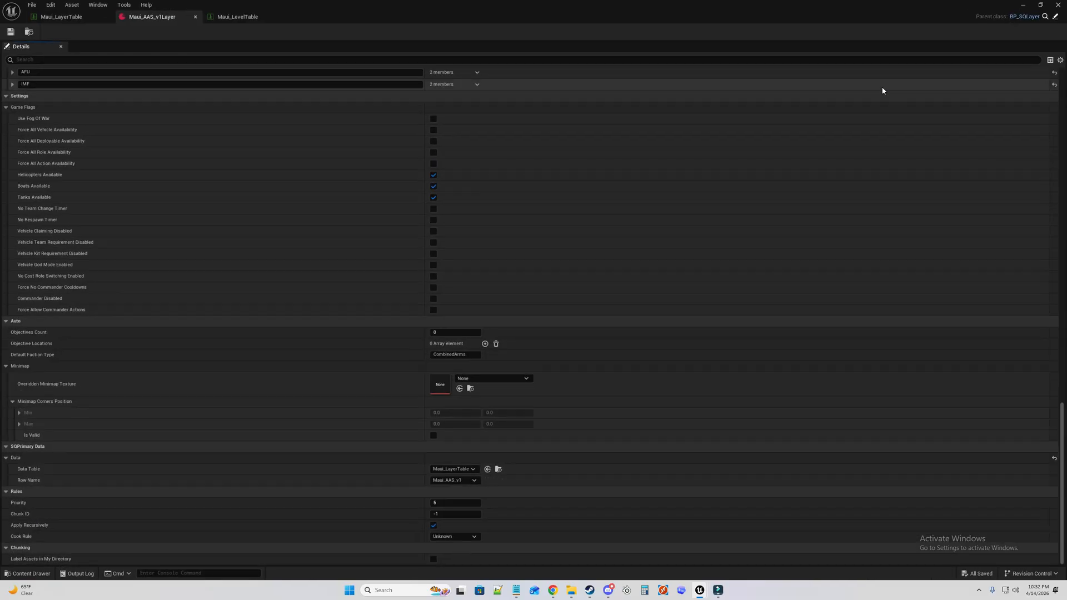
{"action": "left_click", "coordinate": [1043, 6]}
{"action": "left_click", "coordinate": [871, 91]}
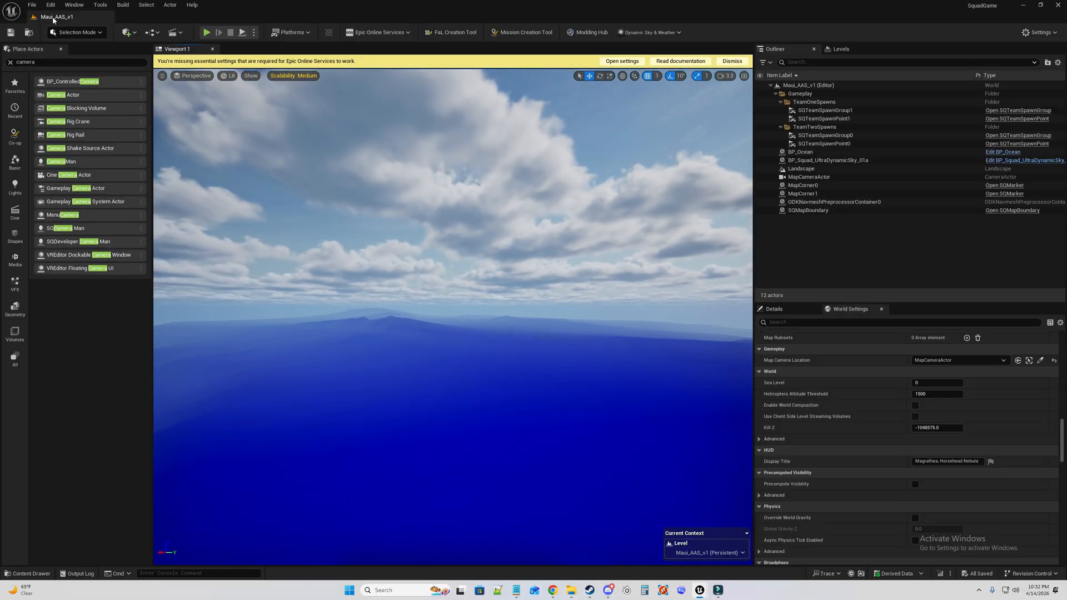
Open the Asset Manager section of the project settings.
{"action": "left_click", "coordinate": [51, 5]}
{"action": "left_click", "coordinate": [95, 135]}
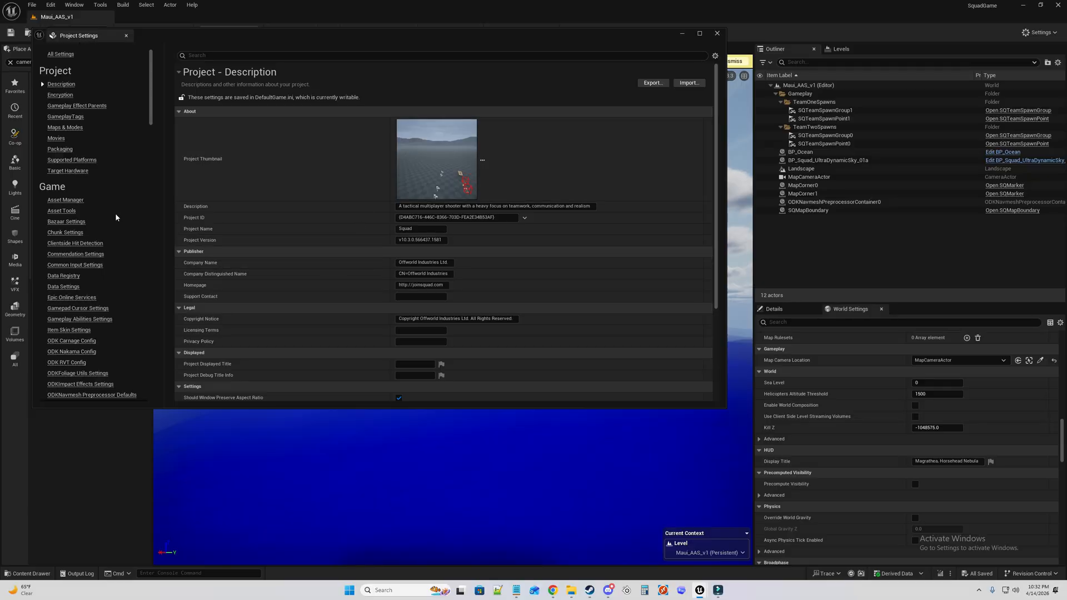
{"action": "left_click", "coordinate": [64, 201]}
Add the Maui Content folder (/Maui) as a new directory for the BP_SQLevel_C primary asset type.
{"action": "scroll", "coordinate": [477, 267], "scroll_direction": "down", "scroll_amount": 10}
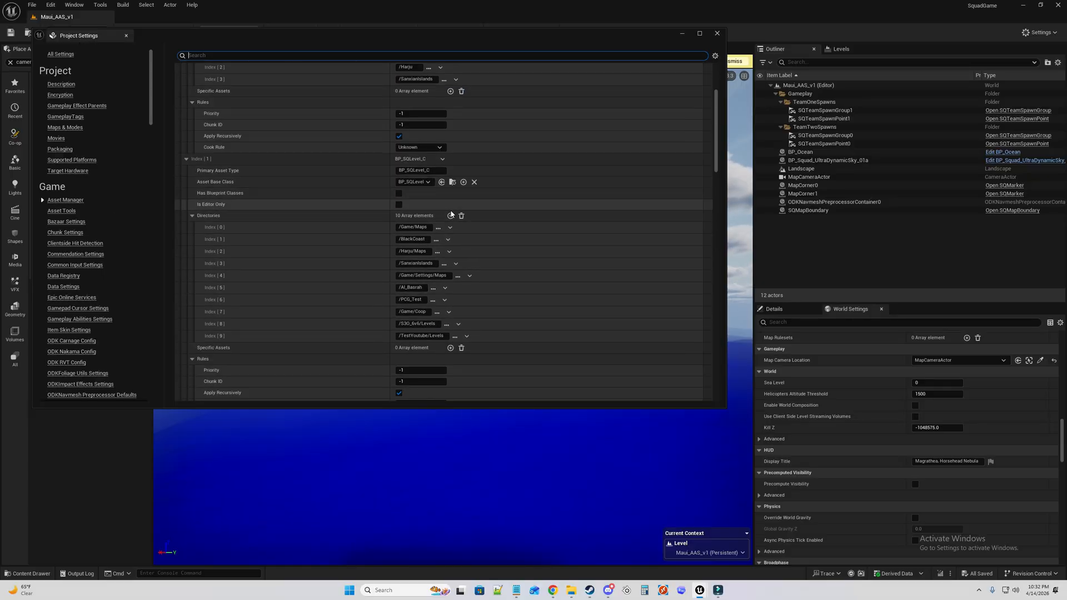
{"action": "left_click", "coordinate": [450, 216]}
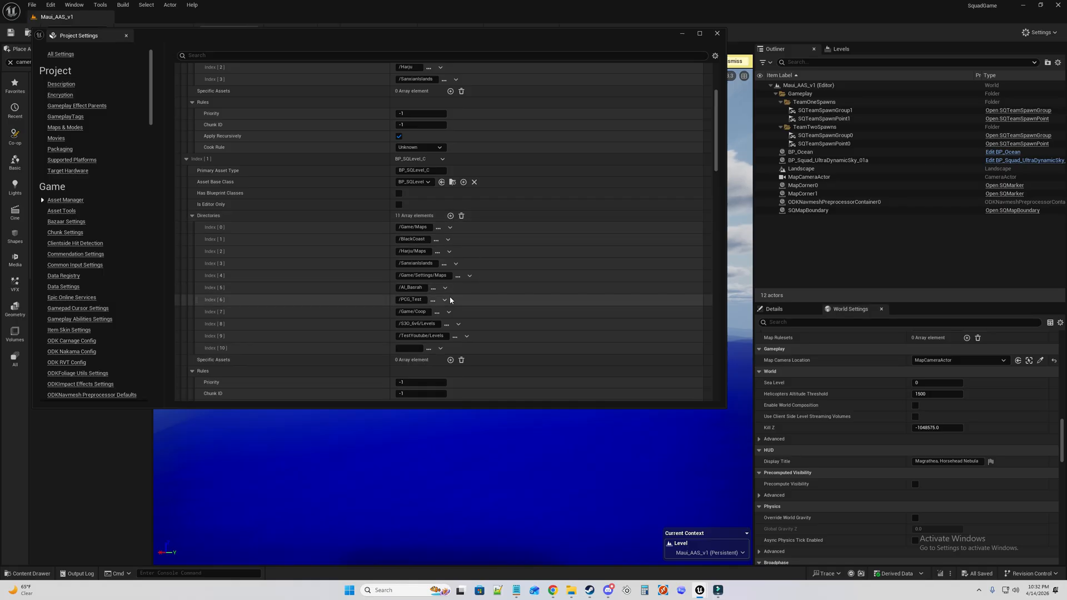
{"action": "scroll", "coordinate": [440, 303], "scroll_direction": "down", "scroll_amount": 1}
{"action": "left_click", "coordinate": [428, 322]}
{"action": "scroll", "coordinate": [492, 408], "scroll_direction": "down", "scroll_amount": 5}
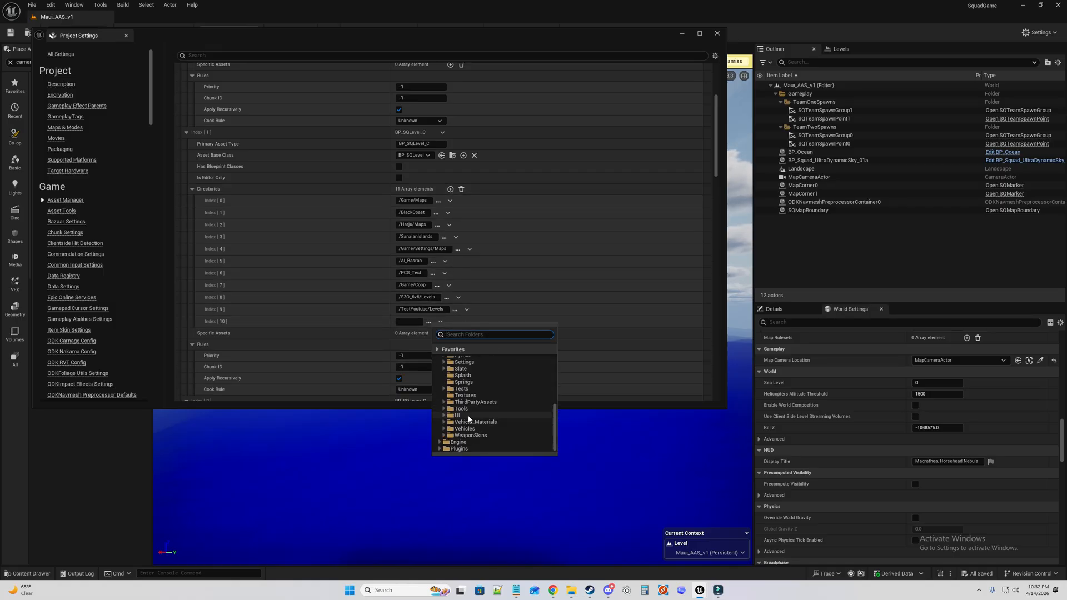
{"action": "left_click", "coordinate": [440, 449]}
{"action": "scroll", "coordinate": [461, 440], "scroll_direction": "down", "scroll_amount": 5}
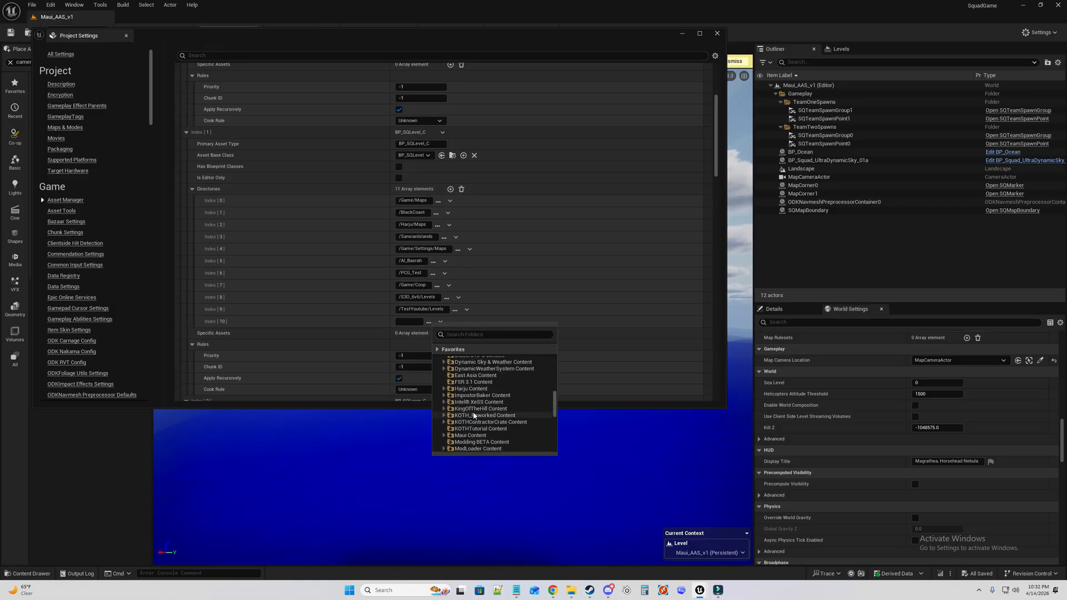
{"action": "left_click", "coordinate": [470, 435]}
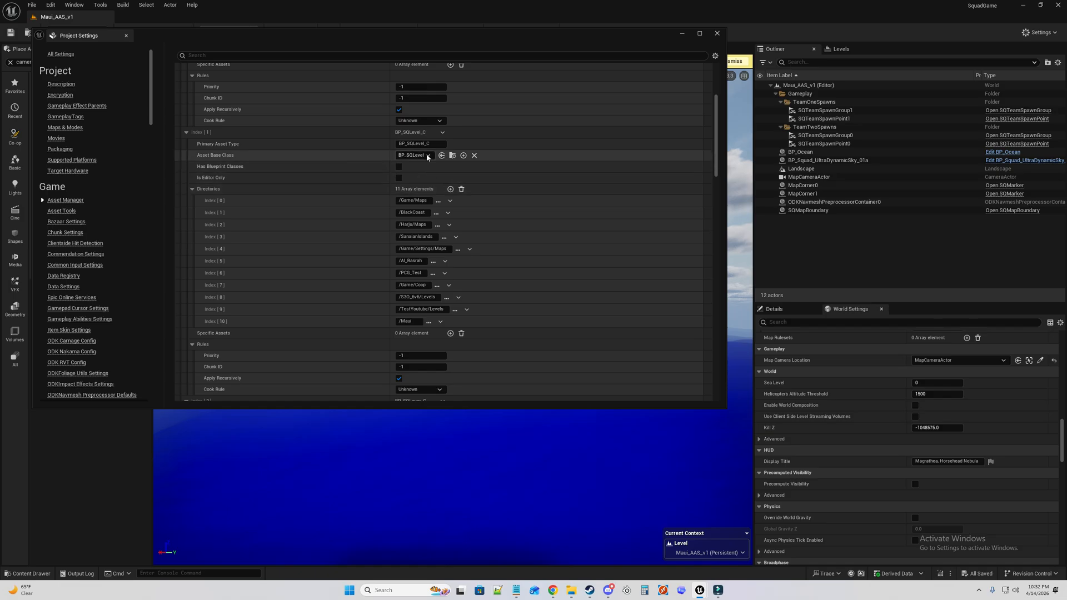
Add the Maui Content folder as a new directory for the BP_SQLayer_C primary asset type.
{"action": "scroll", "coordinate": [435, 195], "scroll_direction": "down", "scroll_amount": 4}
{"action": "scroll", "coordinate": [441, 226], "scroll_direction": "down", "scroll_amount": 5}
{"action": "left_click", "coordinate": [450, 191]}
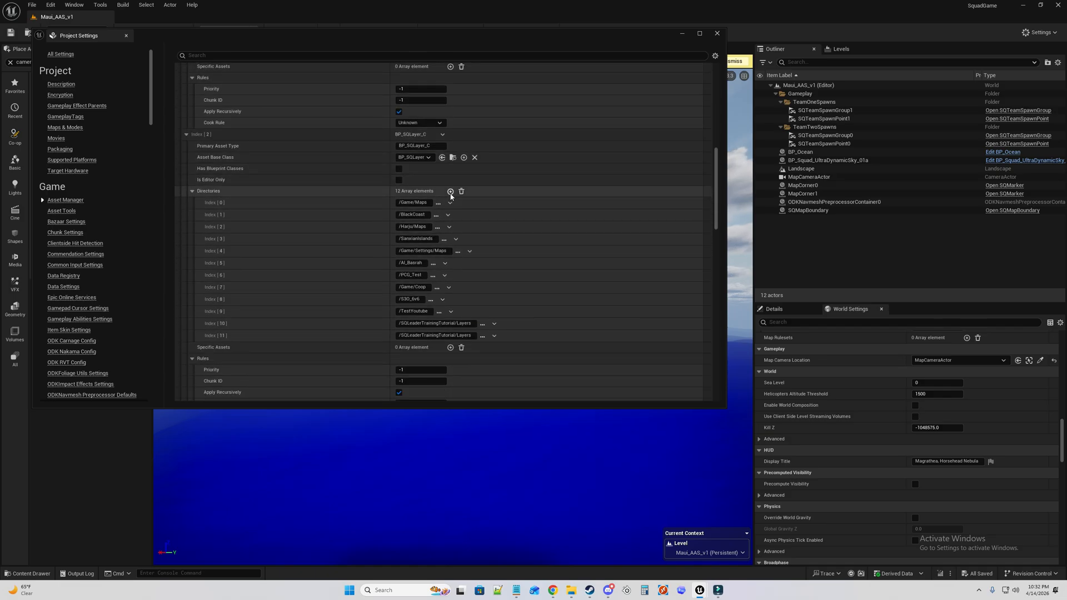
{"action": "left_click", "coordinate": [429, 349]}
{"action": "scroll", "coordinate": [491, 435], "scroll_direction": "down", "scroll_amount": 5}
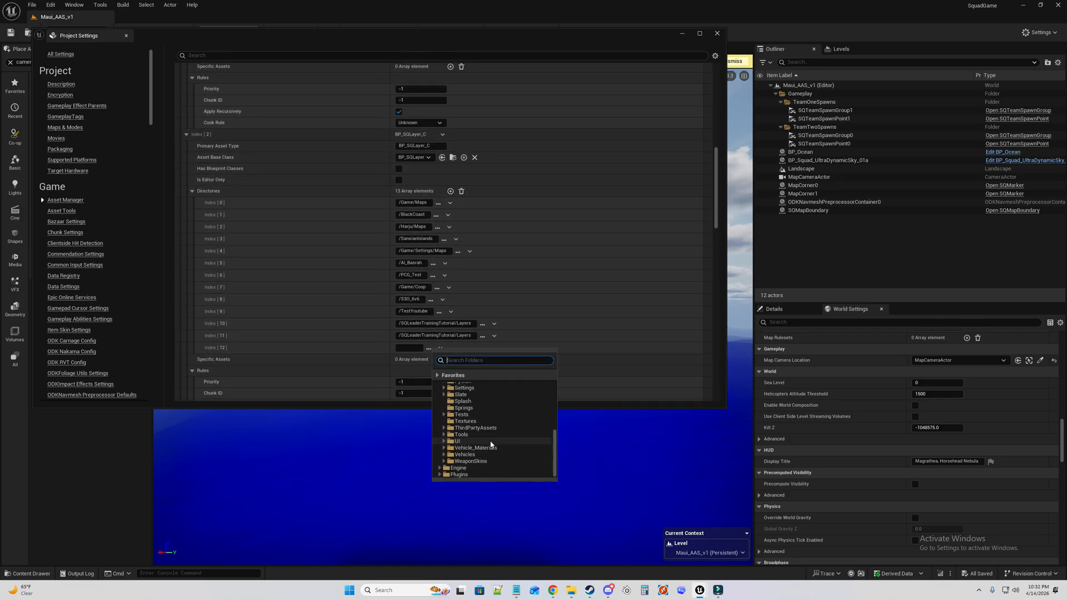
{"action": "left_click", "coordinate": [440, 475]}
{"action": "scroll", "coordinate": [492, 442], "scroll_direction": "down", "scroll_amount": 6}
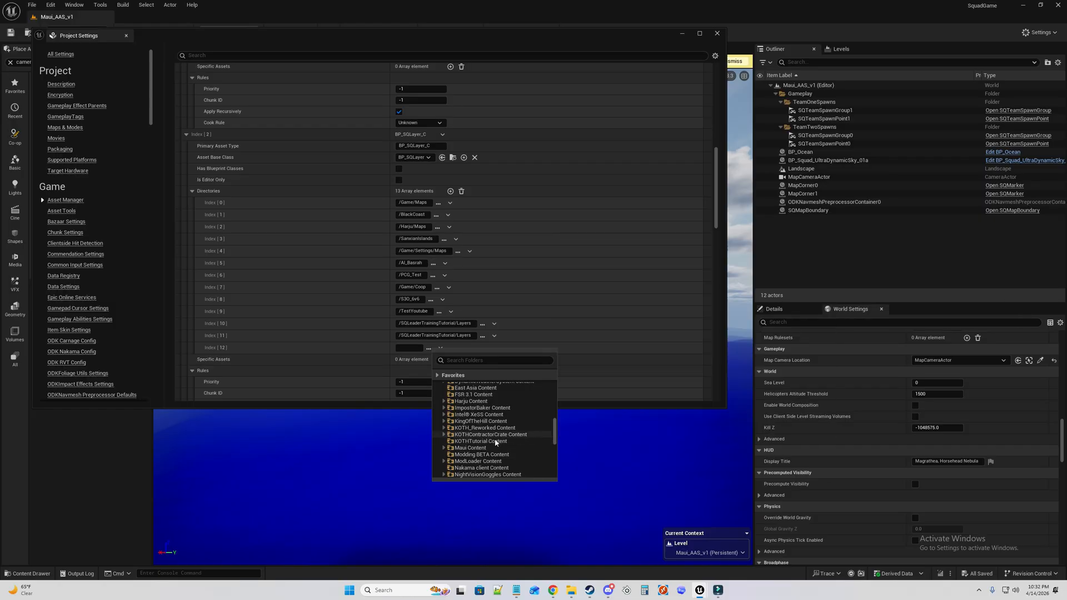
{"action": "left_click", "coordinate": [492, 442]}
{"action": "scroll", "coordinate": [449, 366], "scroll_direction": "down", "scroll_amount": 10}
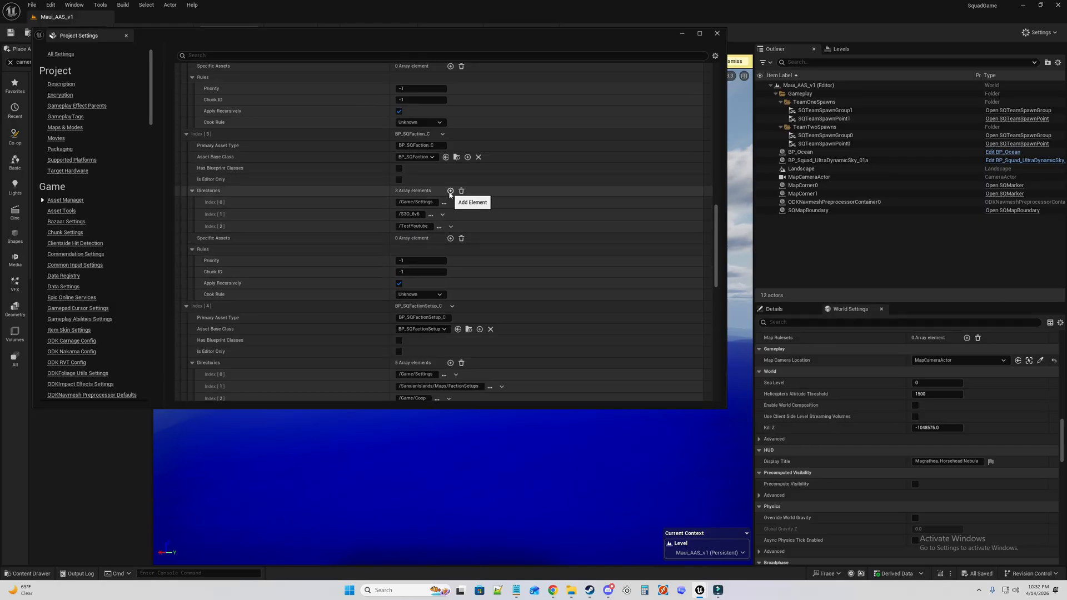
{"action": "left_click", "coordinate": [450, 191]}
{"action": "left_click", "coordinate": [429, 239]}
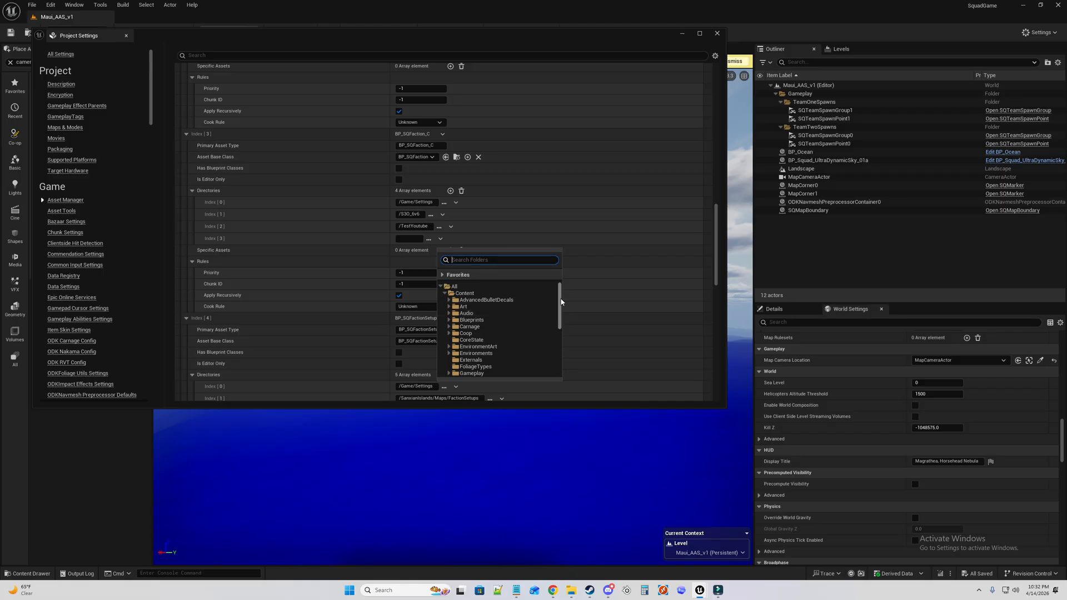
{"action": "left_click_drag", "start_coordinate": [560, 302], "coordinate": [561, 326]}
{"action": "left_click", "coordinate": [569, 263]}
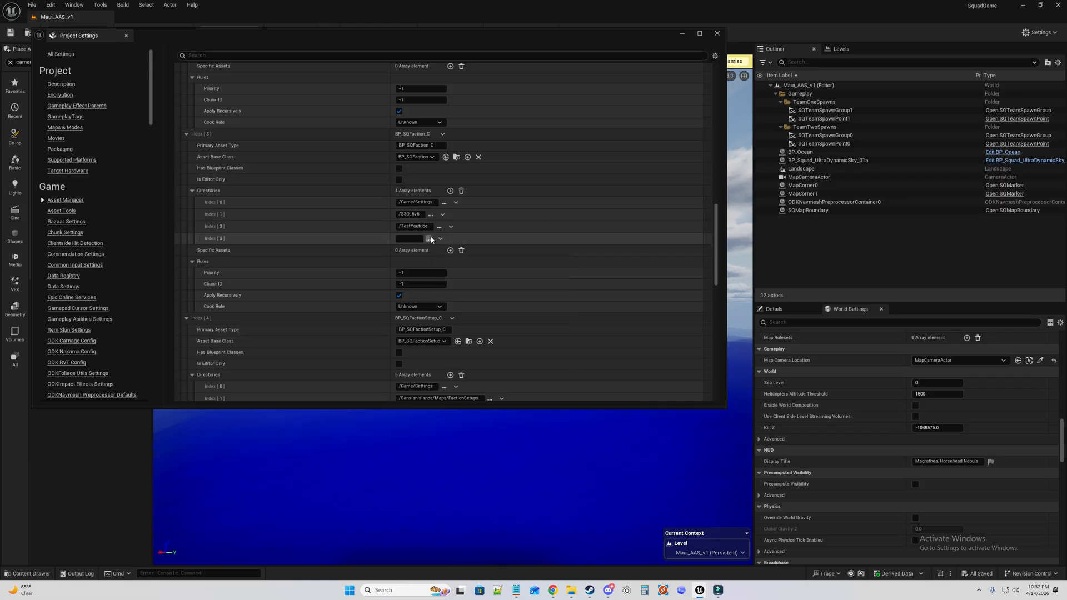
{"action": "left_click", "coordinate": [430, 240]}
{"action": "left_click", "coordinate": [462, 216]}
{"action": "right_click", "coordinate": [366, 239]}
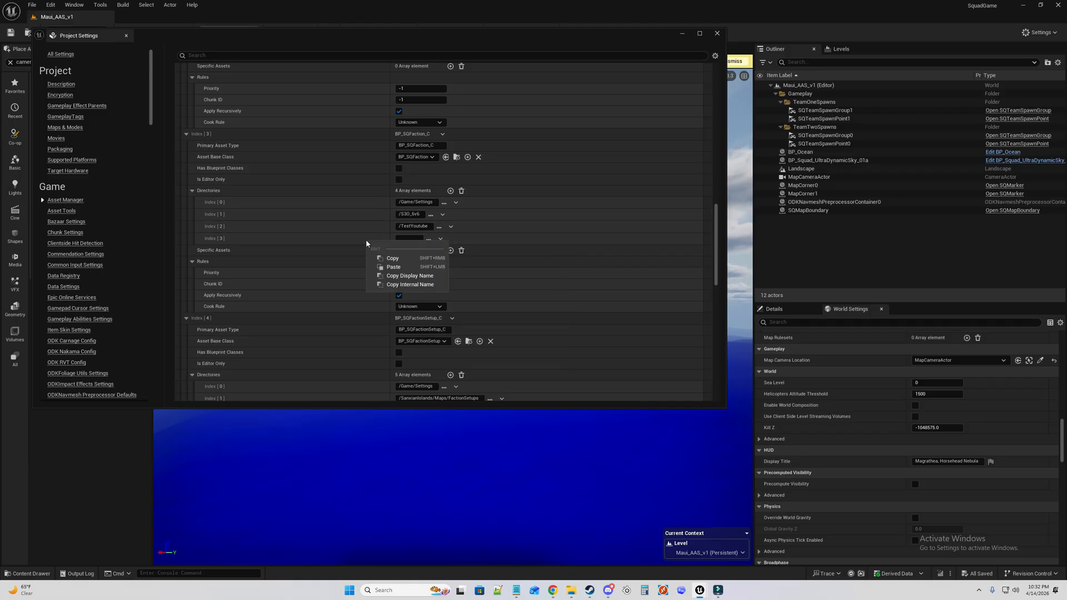
{"action": "left_click", "coordinate": [440, 239]}
{"action": "left_click", "coordinate": [454, 261]}
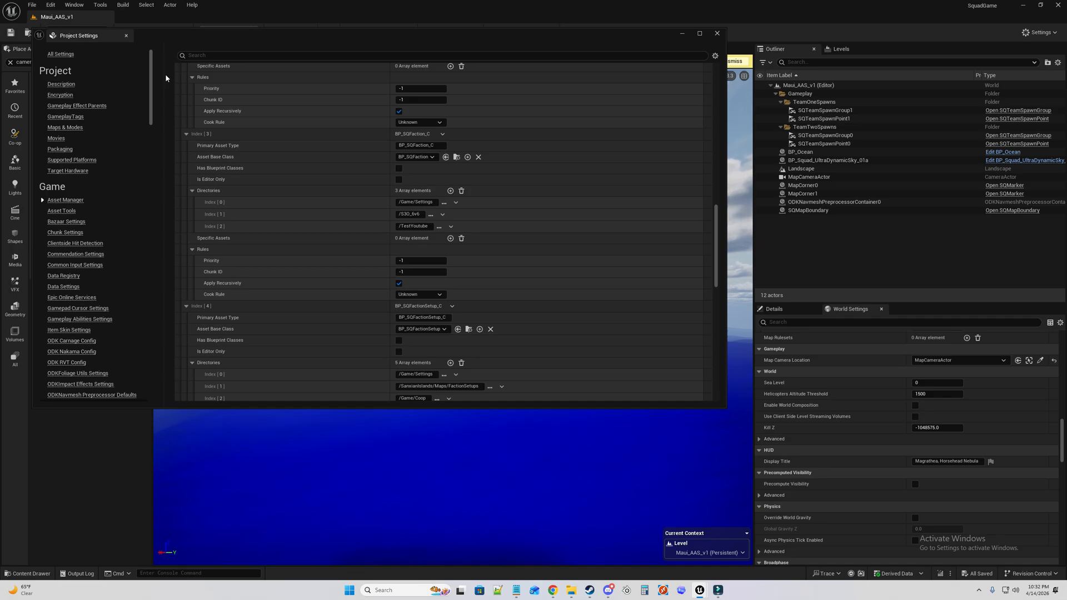
Close the project settings and clear the search filter from the list of placeable actors.
{"action": "scroll", "coordinate": [563, 302], "scroll_direction": "down", "scroll_amount": 3}
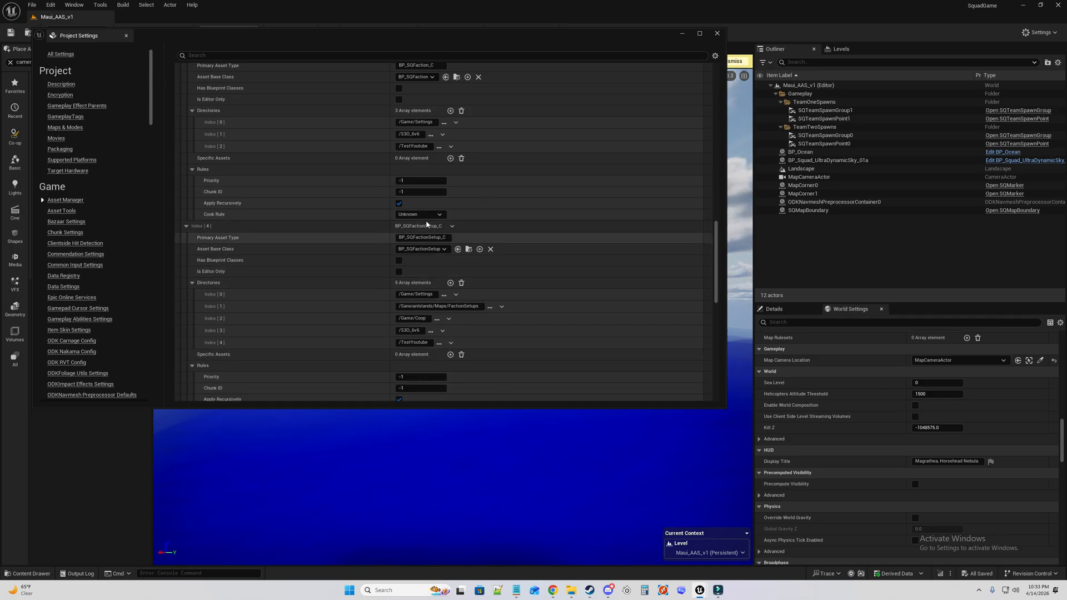
{"action": "left_click", "coordinate": [716, 34]}
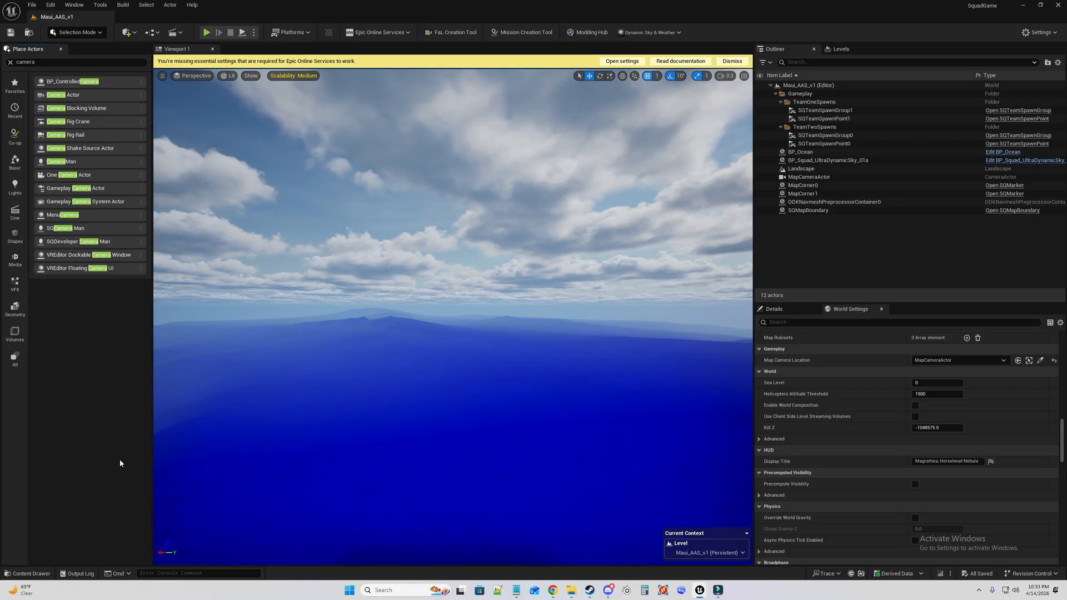
{"action": "left_click", "coordinate": [10, 62]}
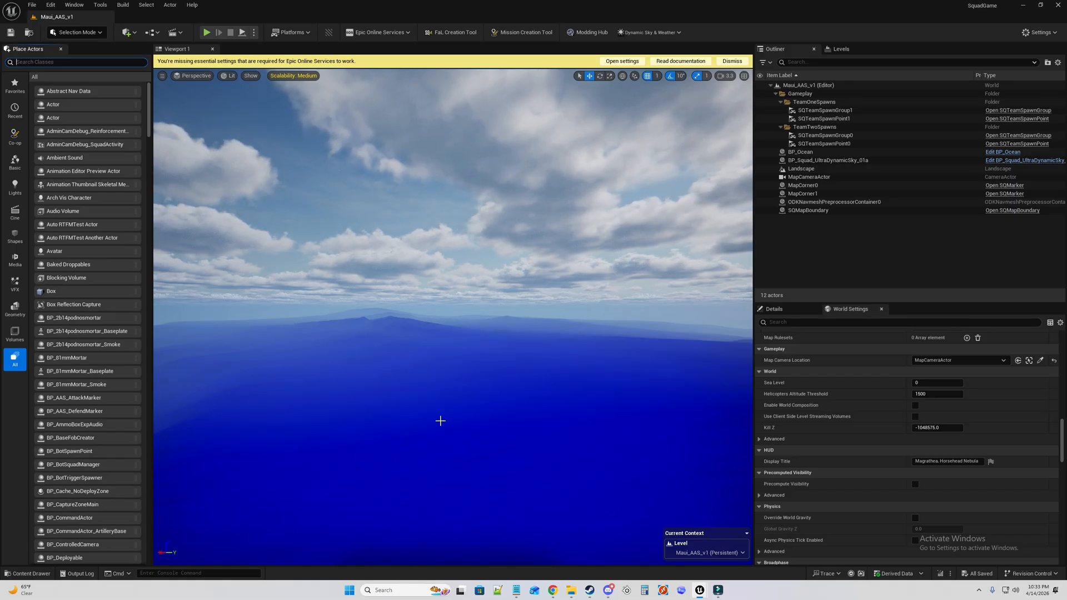
{"action": "right_click_drag", "start_coordinate": [441, 419], "coordinate": [522, 432]}
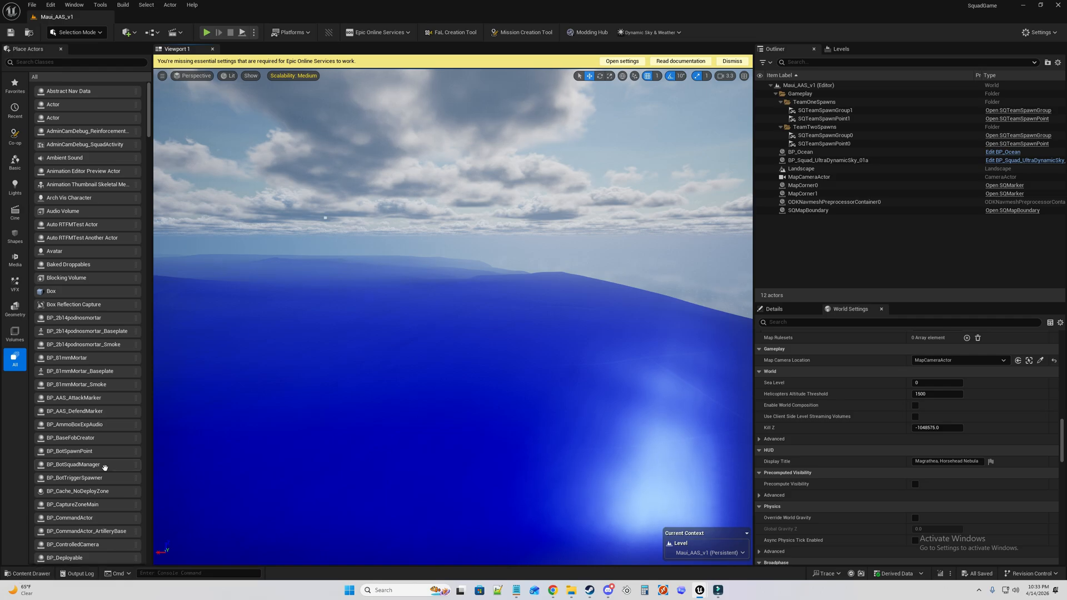
{"action": "scroll", "coordinate": [111, 434], "scroll_direction": "down", "scroll_amount": 5}
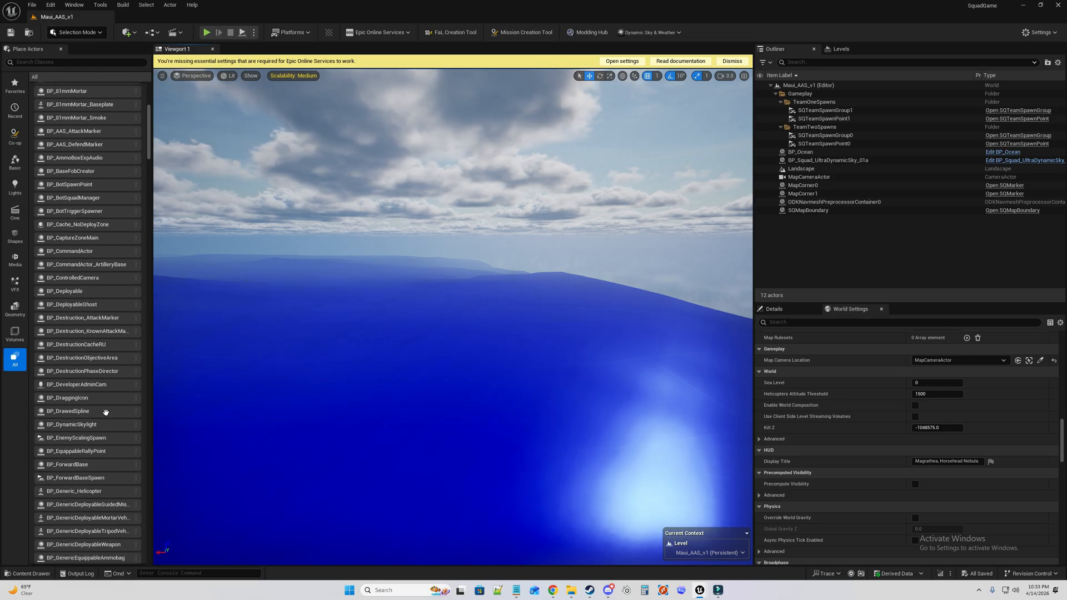
{"action": "right_click_drag", "start_coordinate": [266, 365], "coordinate": [267, 339]}
{"action": "key", "text": "w"}
{"action": "right_click_drag", "start_coordinate": [393, 331], "coordinate": [405, 336]}
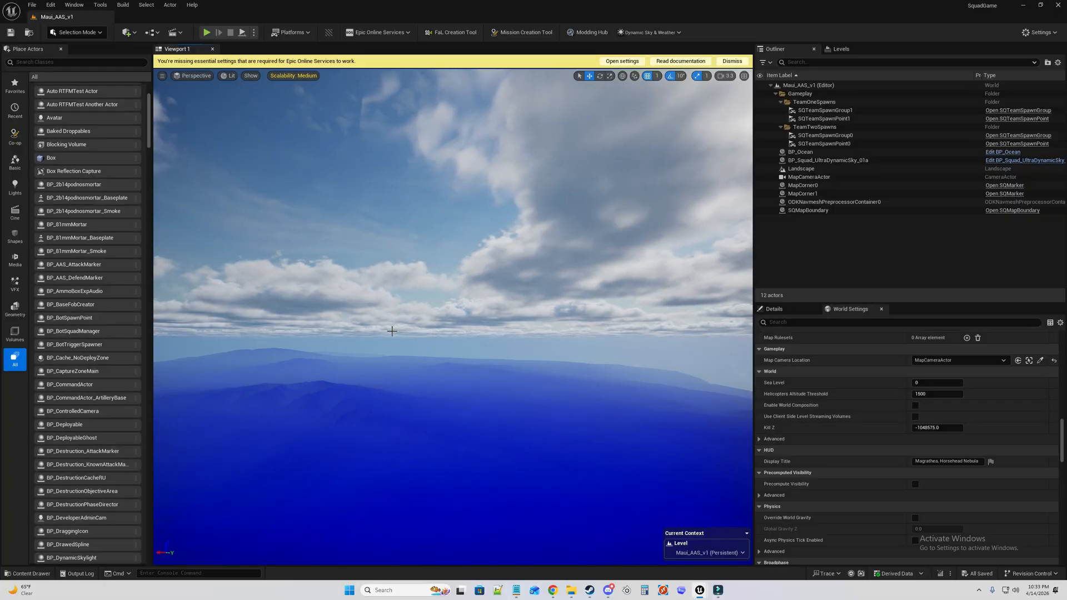
Focus the viewport on SQTeamSpawnGroup1 in the TeamOneSpawns folder and rename it as T1SpawnGroup.
{"action": "left_click", "coordinate": [867, 110]}
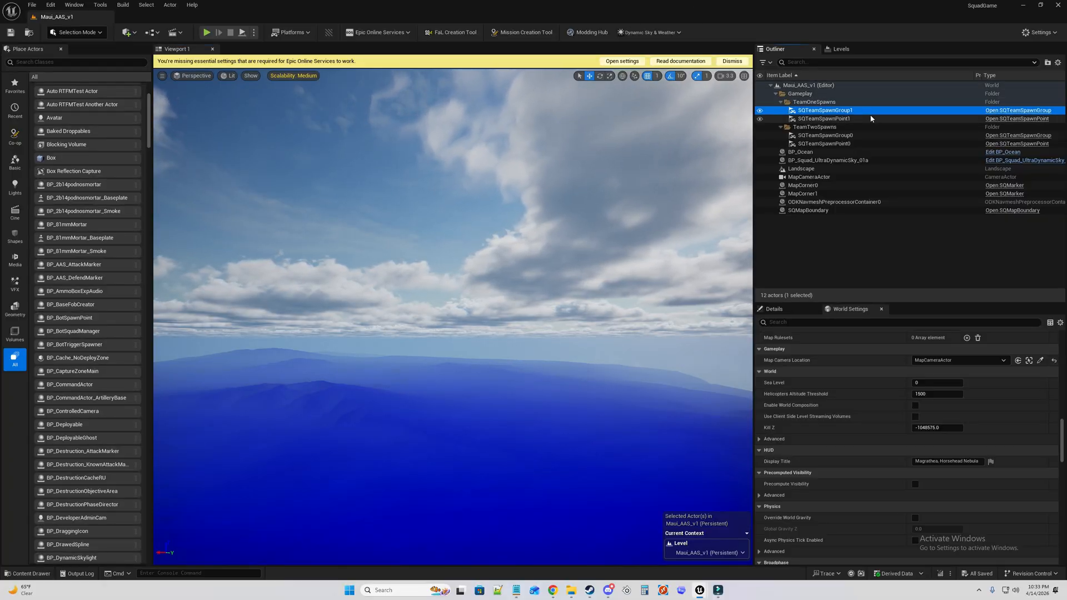
{"action": "key", "text": "f"}
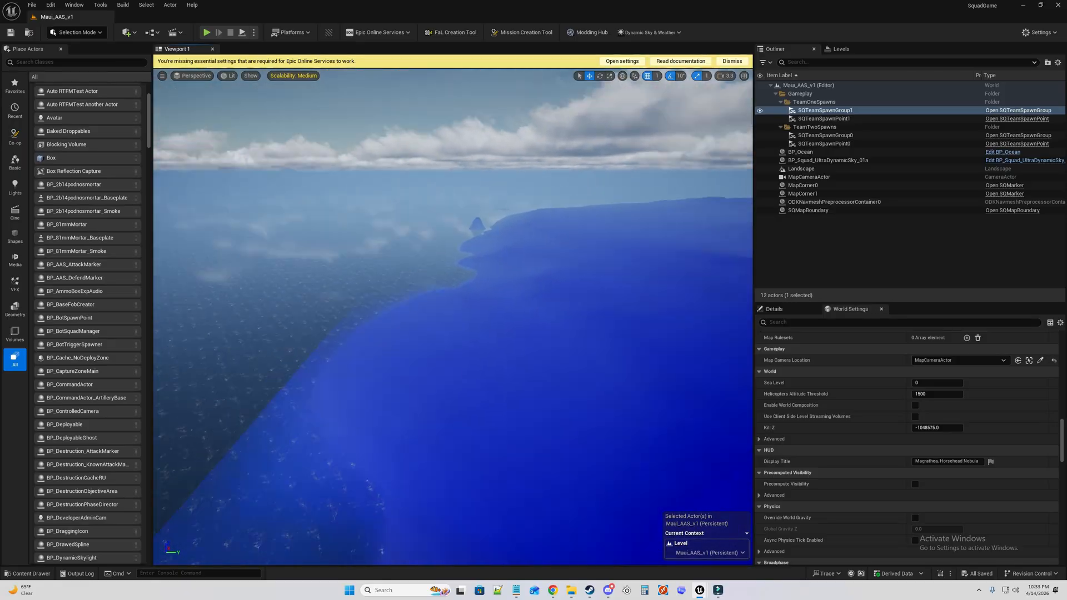
{"action": "right_click_drag", "start_coordinate": [575, 217], "coordinate": [500, 239]}
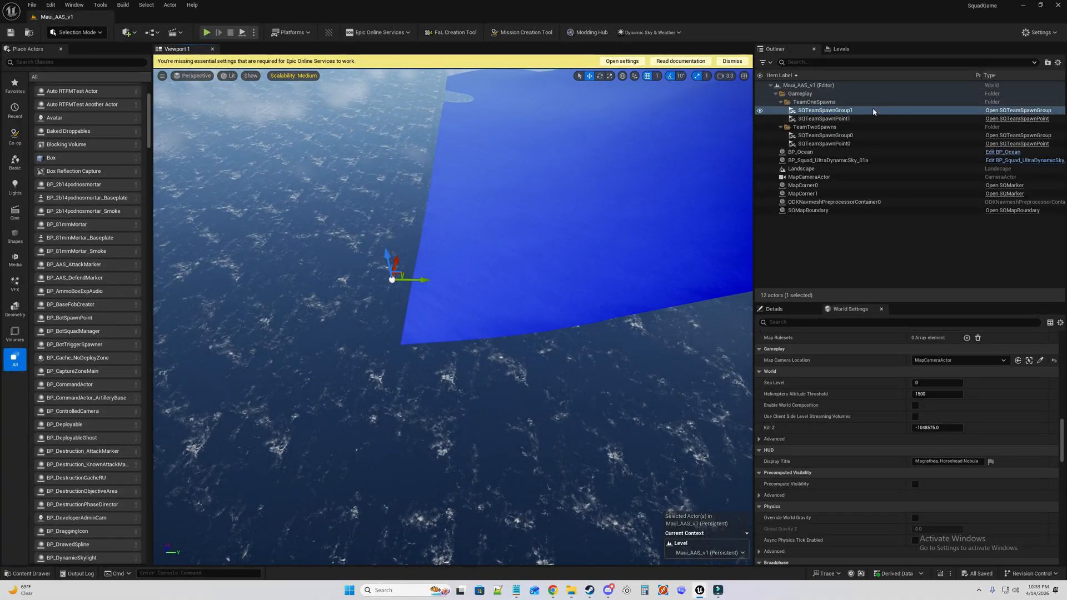
{"action": "key", "text": "F2"}
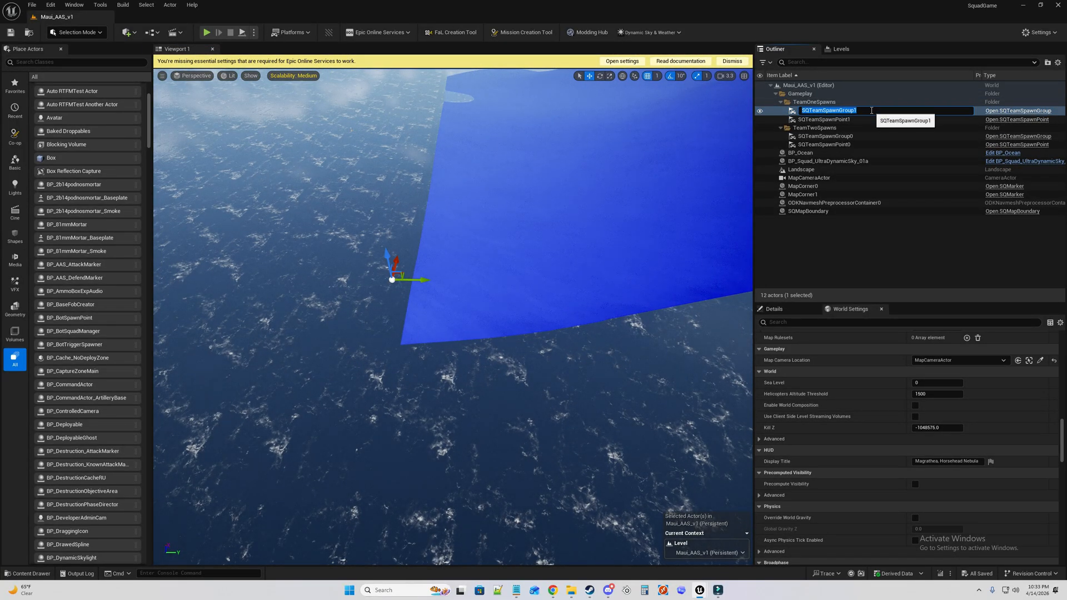
{"action": "type", "text": "T1"}
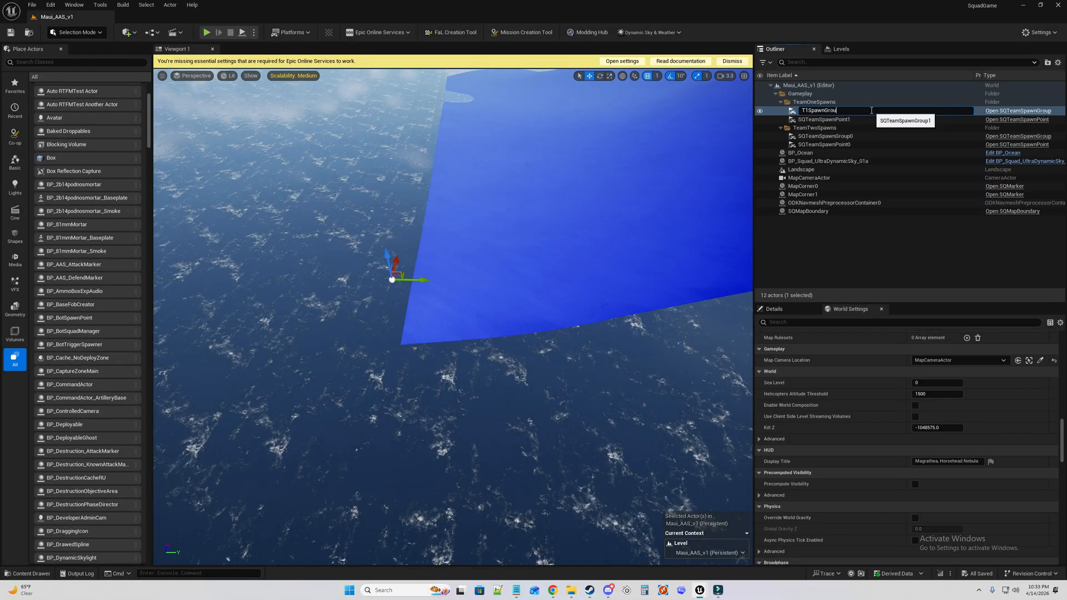
{"action": "key", "text": "Return"}
Rename SQTeamSpawnPoint1 in the TeamOneSpawns folder as T1Spawn.
{"action": "left_click", "coordinate": [870, 111]}
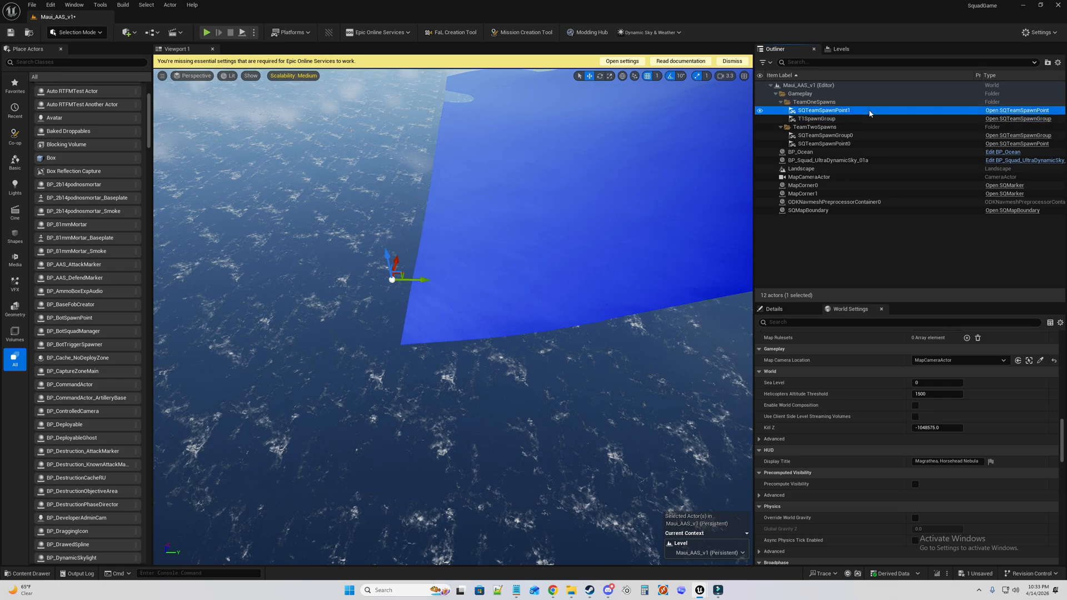
{"action": "key", "text": "F2"}
{"action": "type", "text": "T1Spawn"}
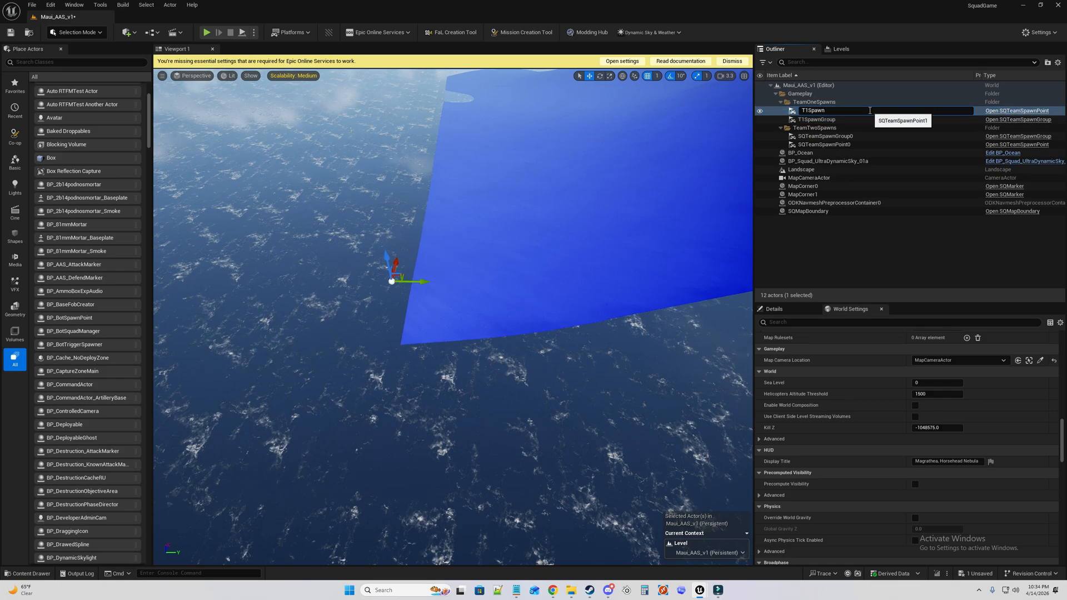
{"action": "key", "text": "Return"}
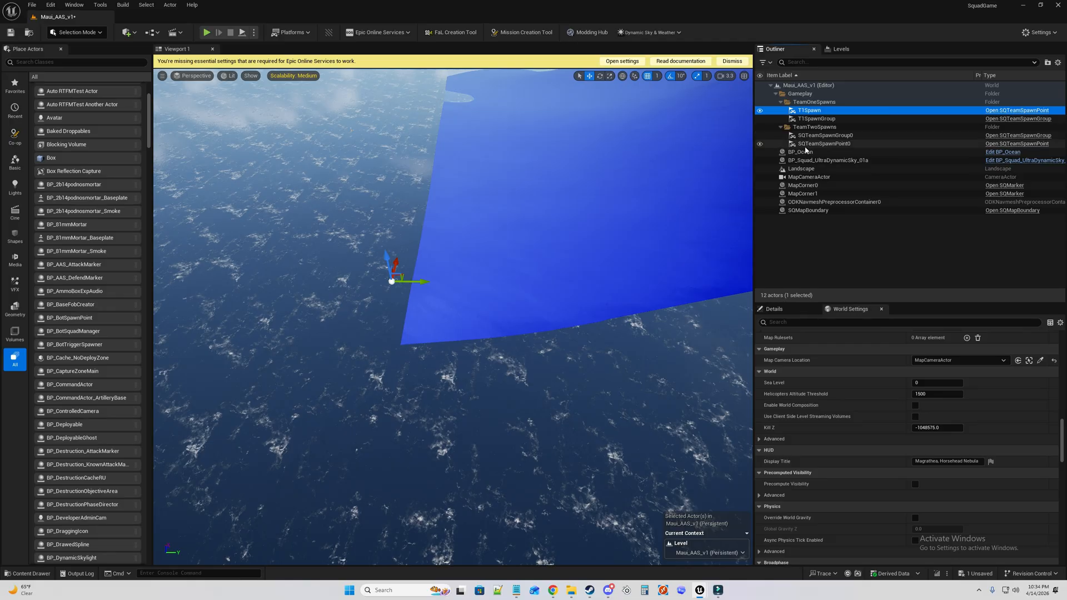
Rename SQTeamSpawnGroup0 in the TeamTwoSpawns folder as T1SpawnGroup.
{"action": "left_click", "coordinate": [846, 136]}
{"action": "key", "text": "F2"}
{"action": "type", "text": "T"}
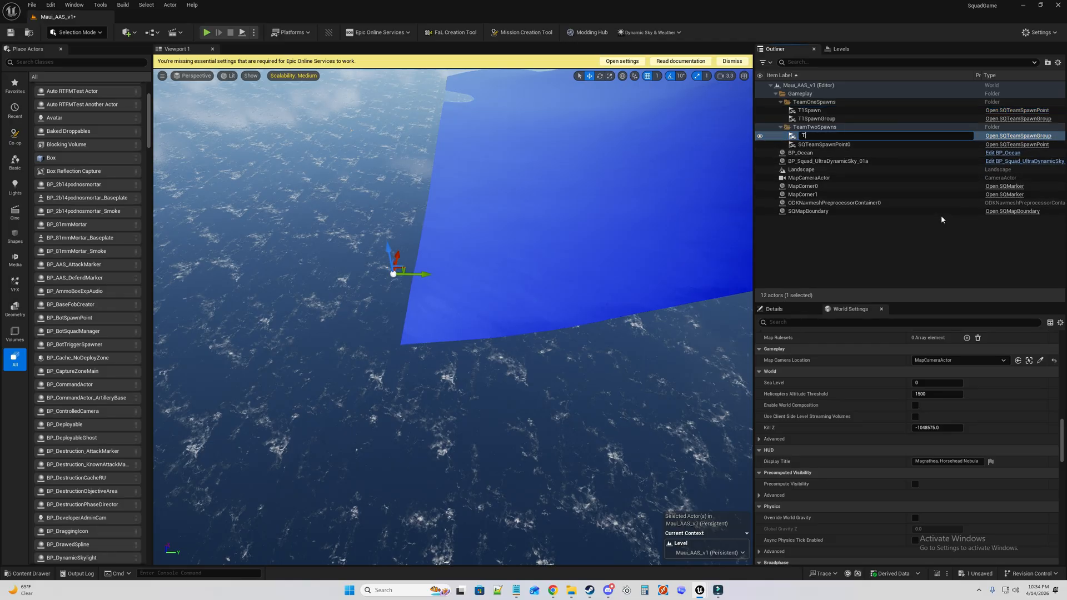
{"action": "type", "text": "1SpawnGroup"}
{"action": "key", "text": "Return"}
{"action": "key", "text": "F2"}
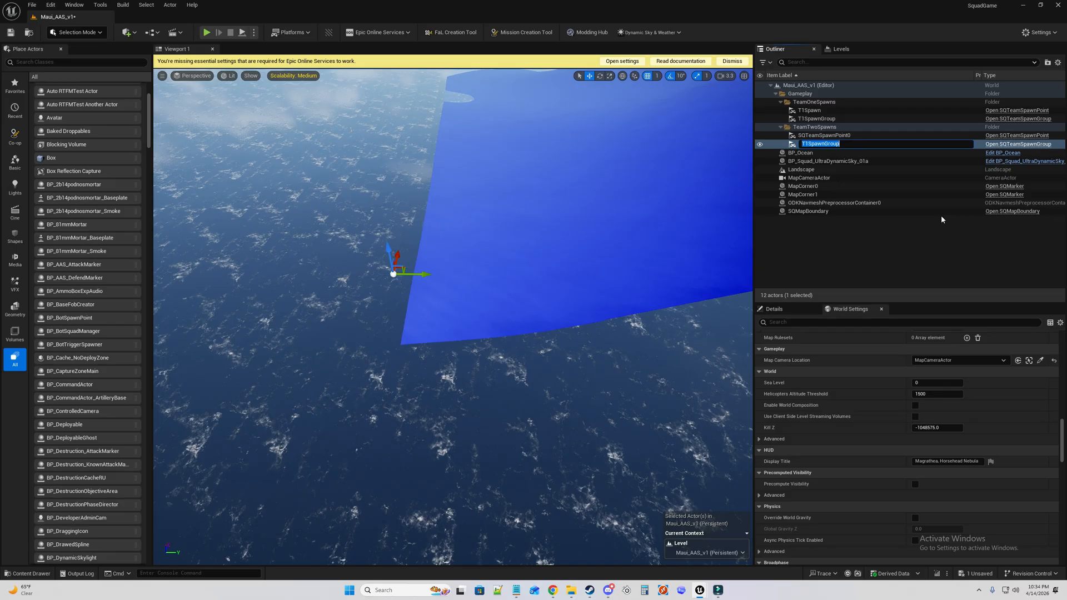
Rename SQTeamSpawnPoint0 in the TeamTwoSpawns folder as T2Spawn.
{"action": "left_click", "coordinate": [872, 135]}
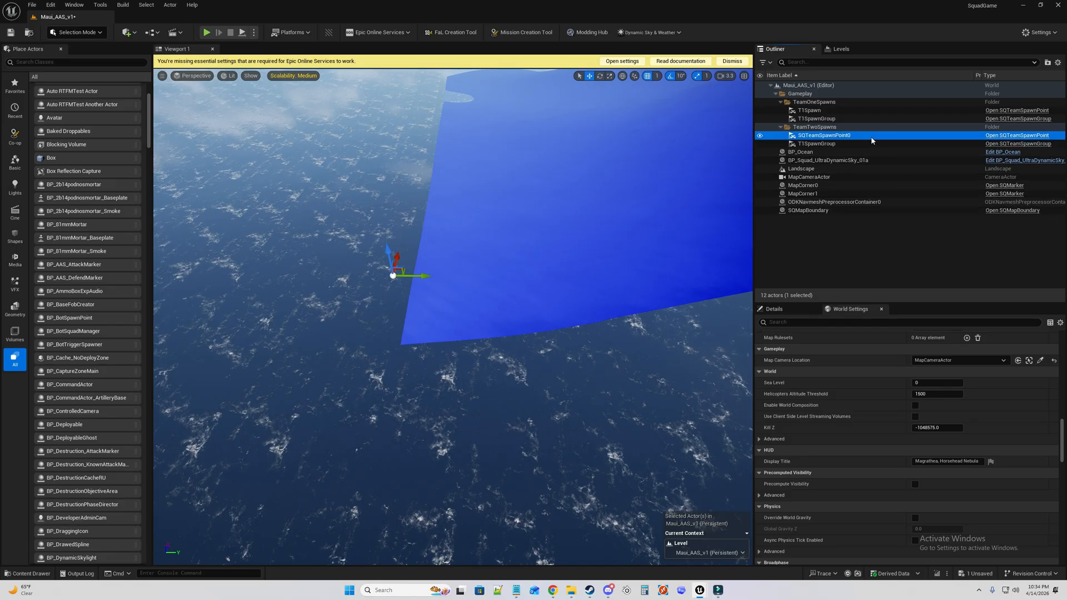
{"action": "key", "text": "F2"}
{"action": "type", "text": "T1Spawn"}
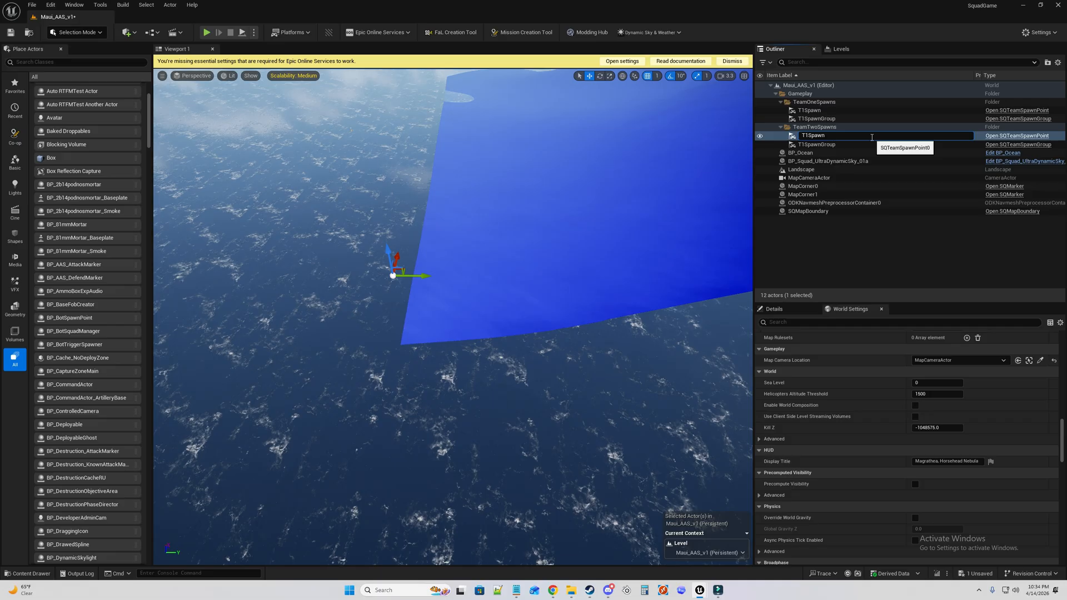
{"action": "key", "text": "Return"}
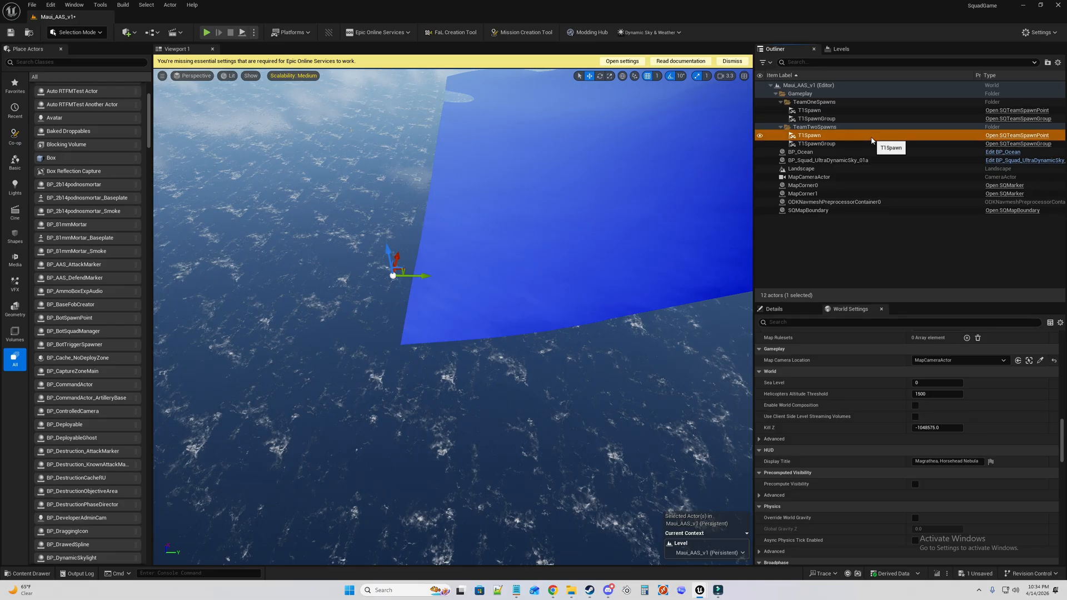
{"action": "key", "text": "F2"}
{"action": "key", "text": "Left"}
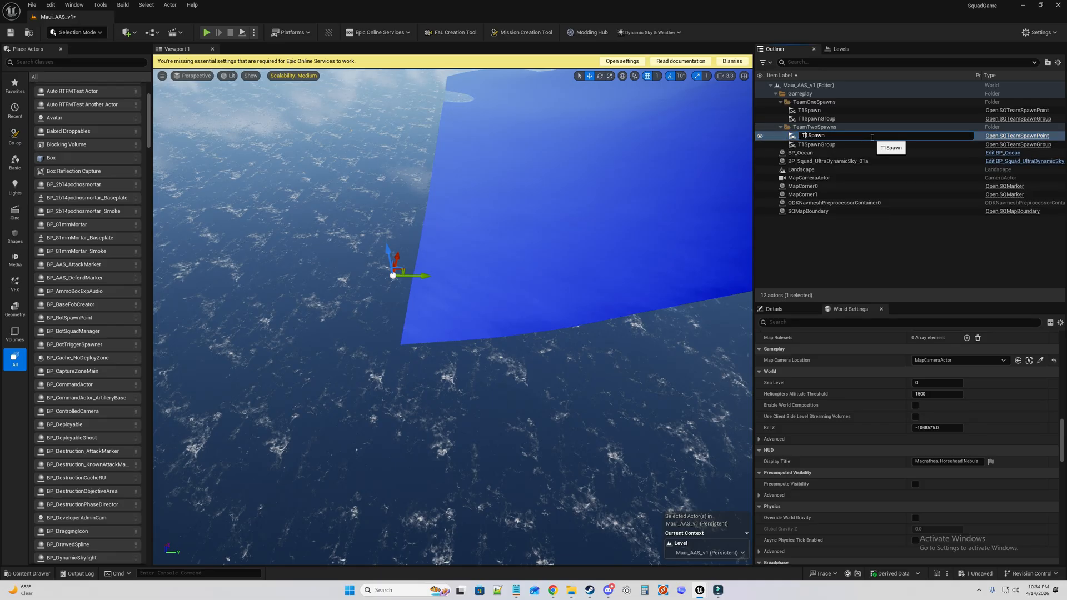
{"action": "key", "text": "Return"}
Correct the name of the spawn group in the TeamTwoSpawns folder to T2SpawnGroup.
{"action": "left_click", "coordinate": [872, 138]}
{"action": "key", "text": "F2"}
{"action": "key", "text": "End"}
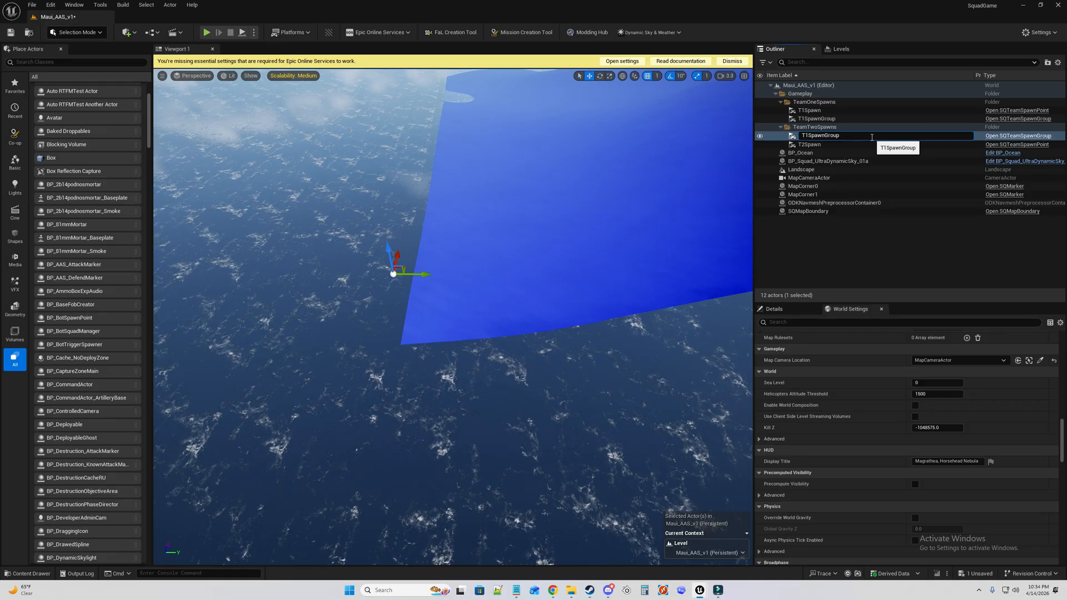
{"action": "key", "text": "Return"}
Set the spawning Group of the T1Spawn spawn point to T1SpawnGroup.
{"action": "left_click", "coordinate": [844, 111]}
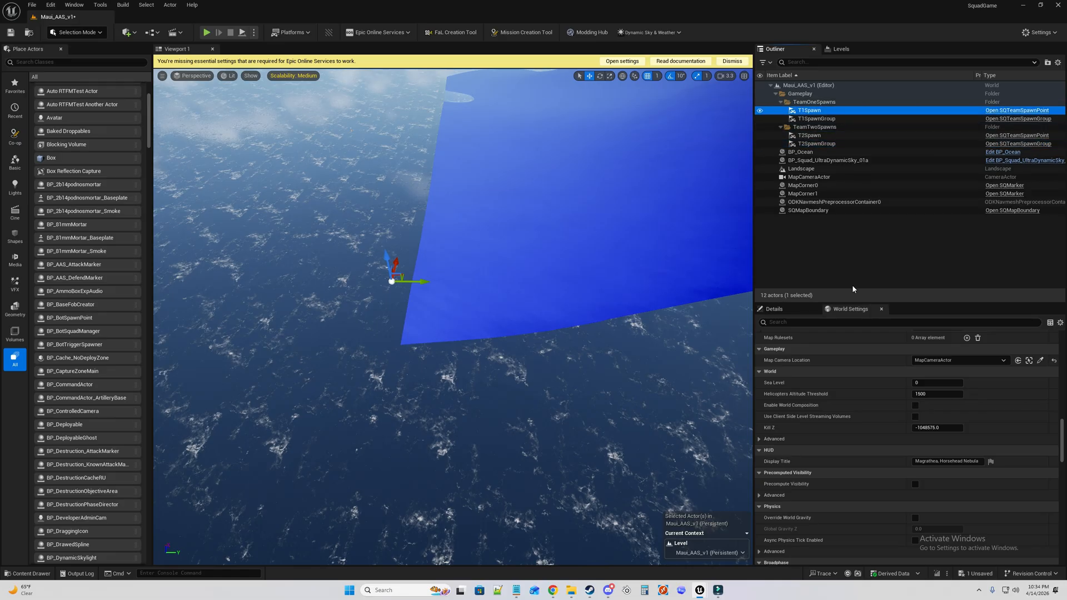
{"action": "scroll", "coordinate": [971, 455], "scroll_direction": "up", "scroll_amount": 3}
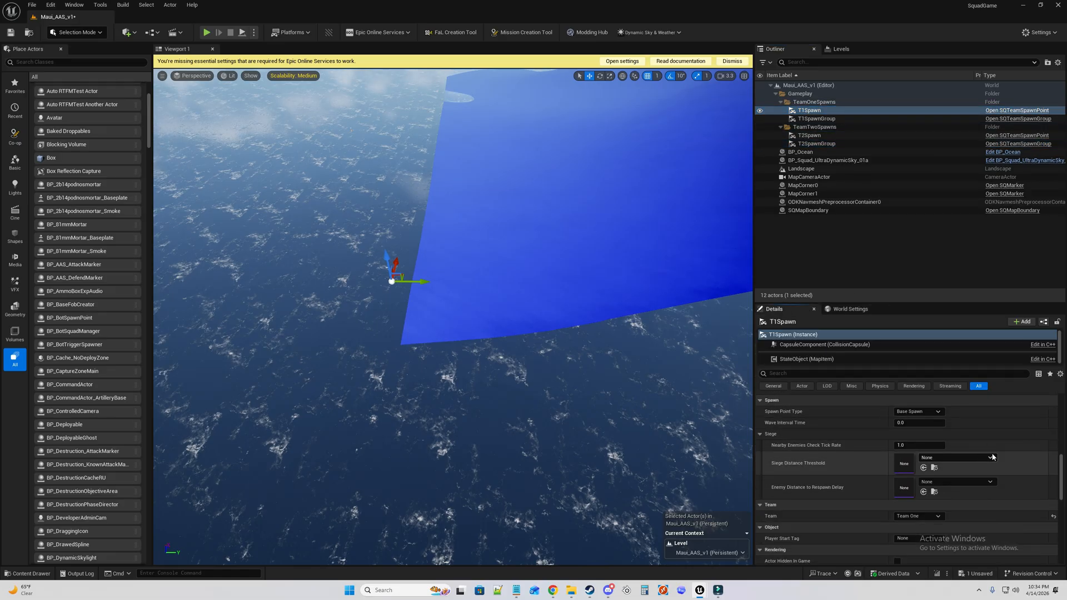
{"action": "scroll", "coordinate": [1009, 434], "scroll_direction": "up", "scroll_amount": 3}
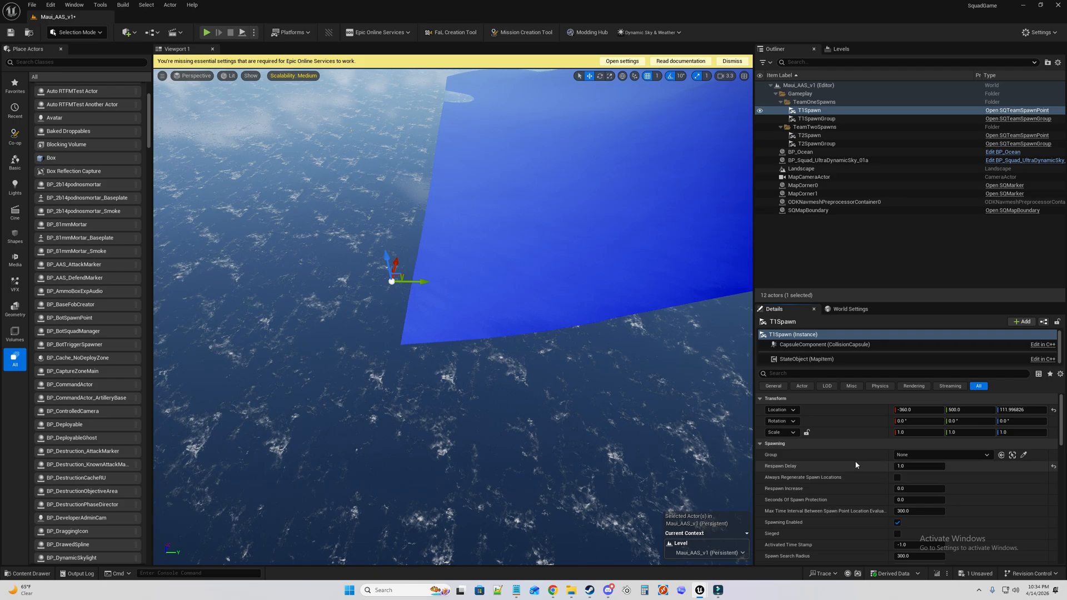
{"action": "left_click", "coordinate": [915, 455]}
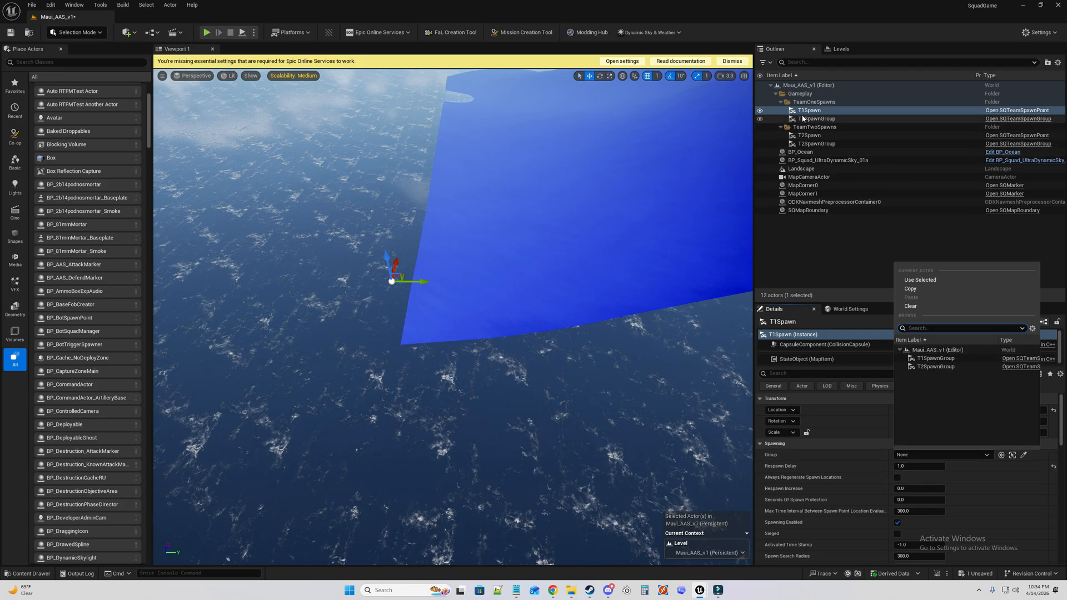
{"action": "left_click", "coordinate": [881, 399]}
{"action": "left_click", "coordinate": [929, 456]}
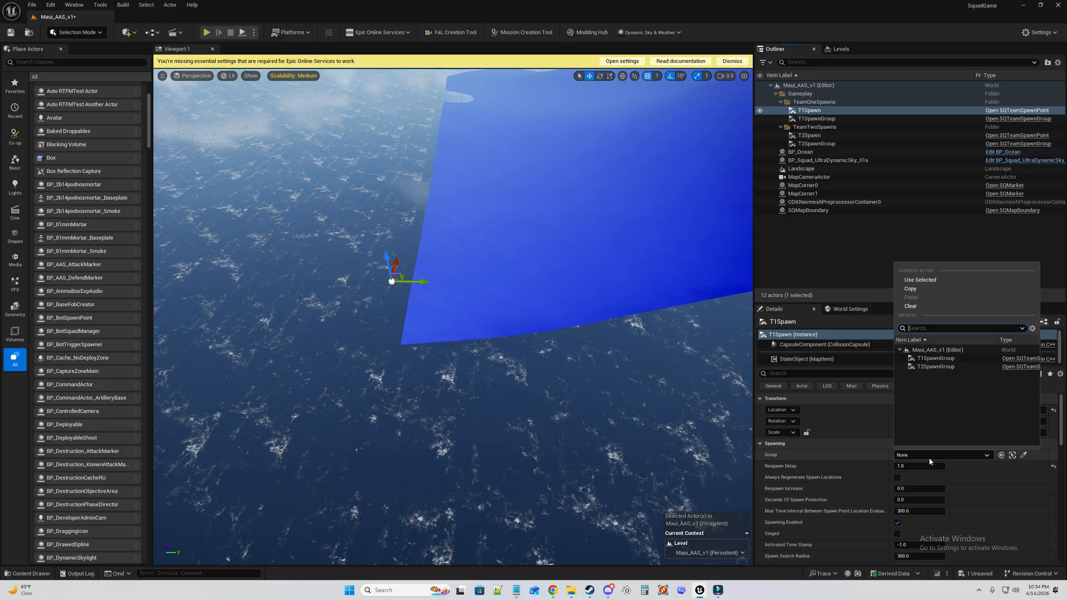
{"action": "left_click", "coordinate": [949, 358]}
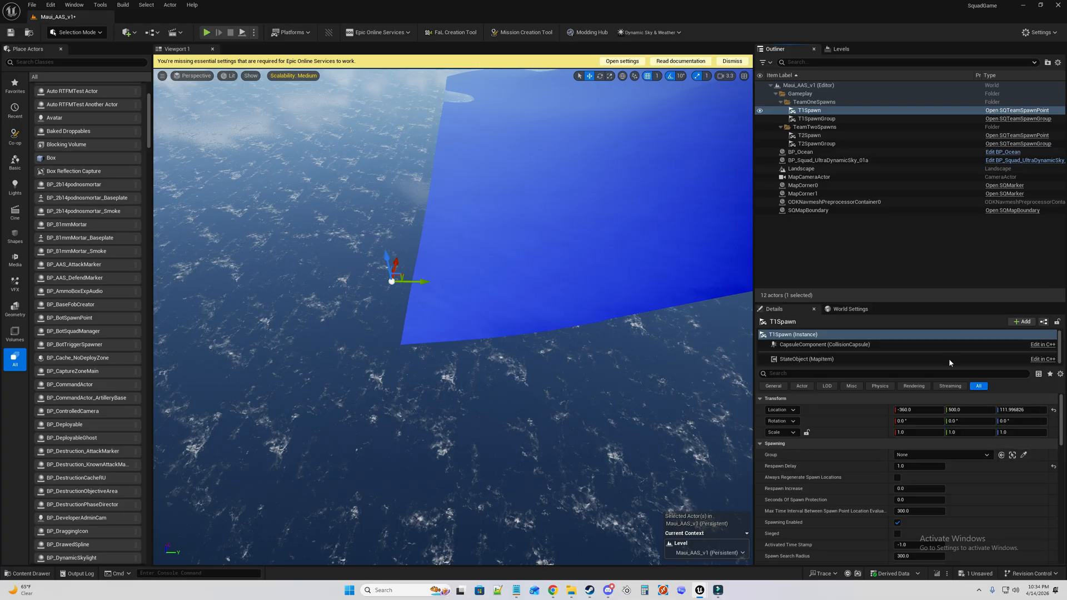
Review the spawning properties of T1SpawnGroup.
{"action": "left_click", "coordinate": [817, 118]}
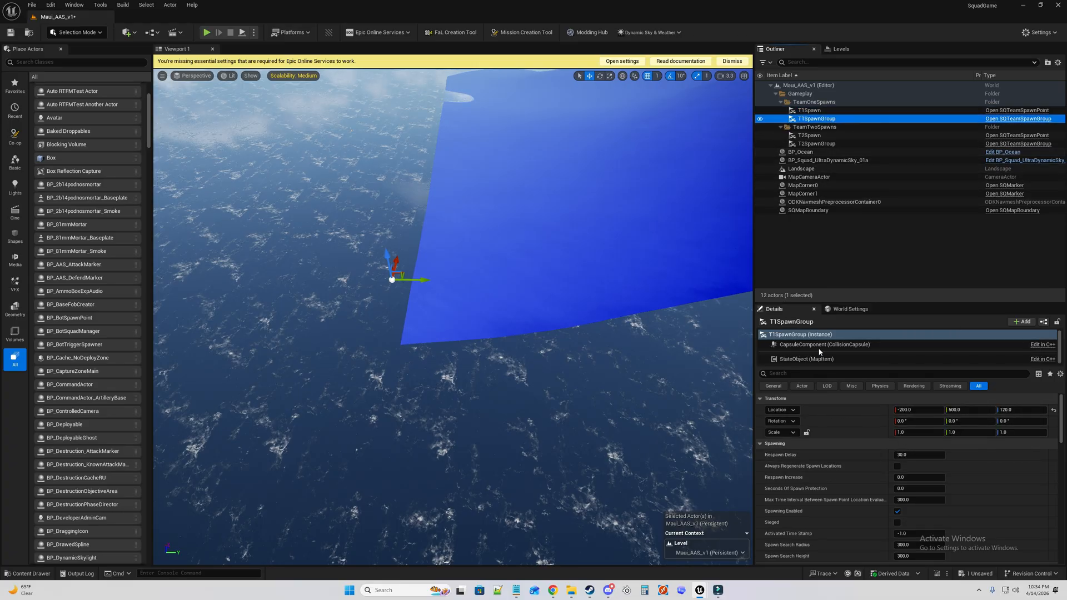
{"action": "scroll", "coordinate": [908, 461], "scroll_direction": "down", "scroll_amount": 3}
{"action": "scroll", "coordinate": [912, 461], "scroll_direction": "up", "scroll_amount": 3}
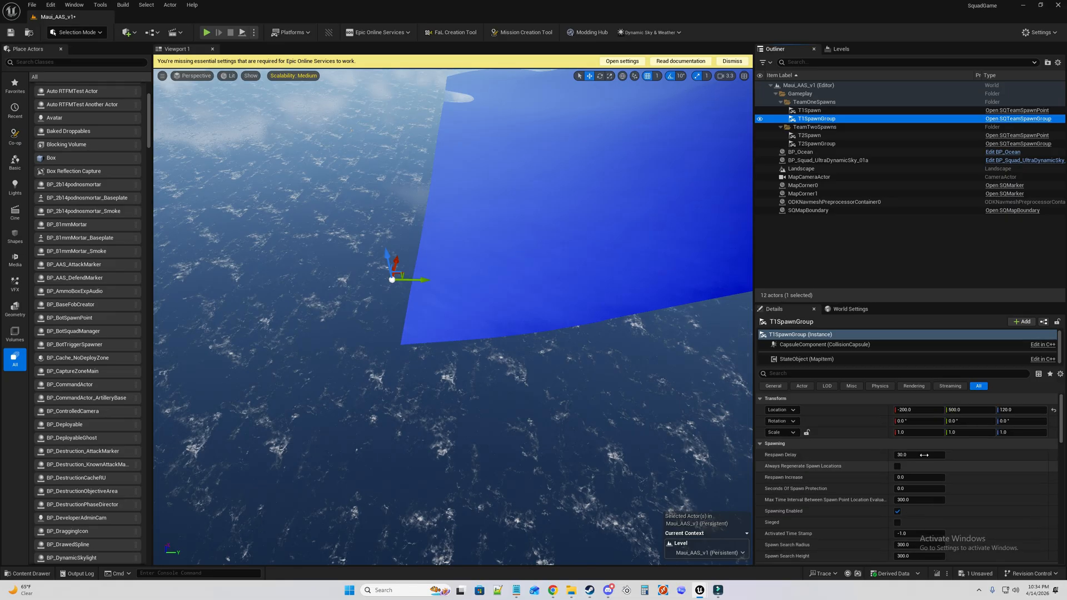
Set the spawning Group of the T2Spawn spawn point to T2SpawnGroup.
{"action": "left_click", "coordinate": [836, 143]}
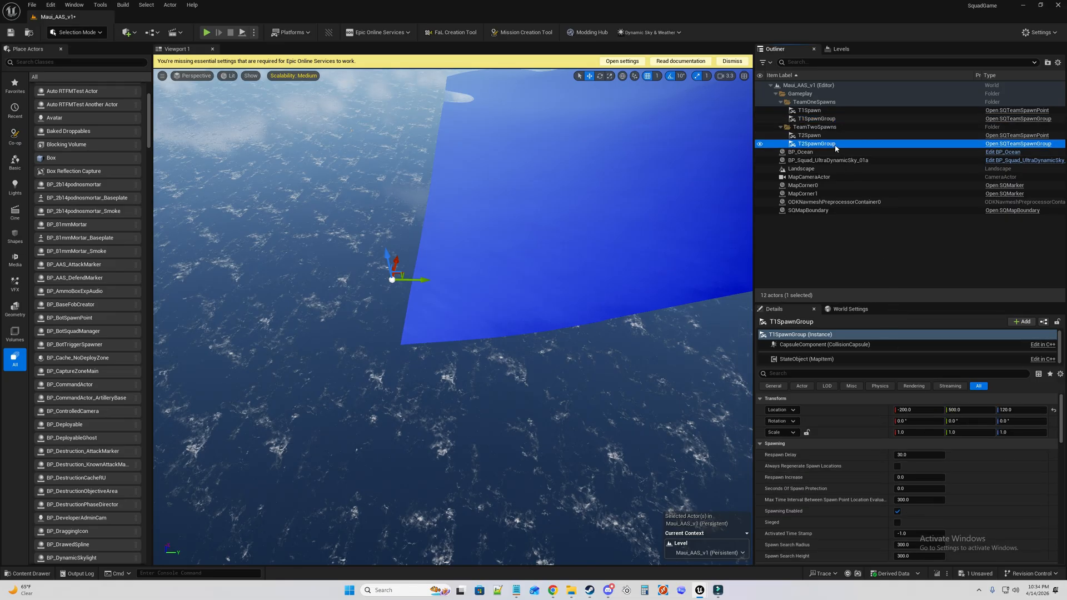
{"action": "left_click", "coordinate": [836, 136]}
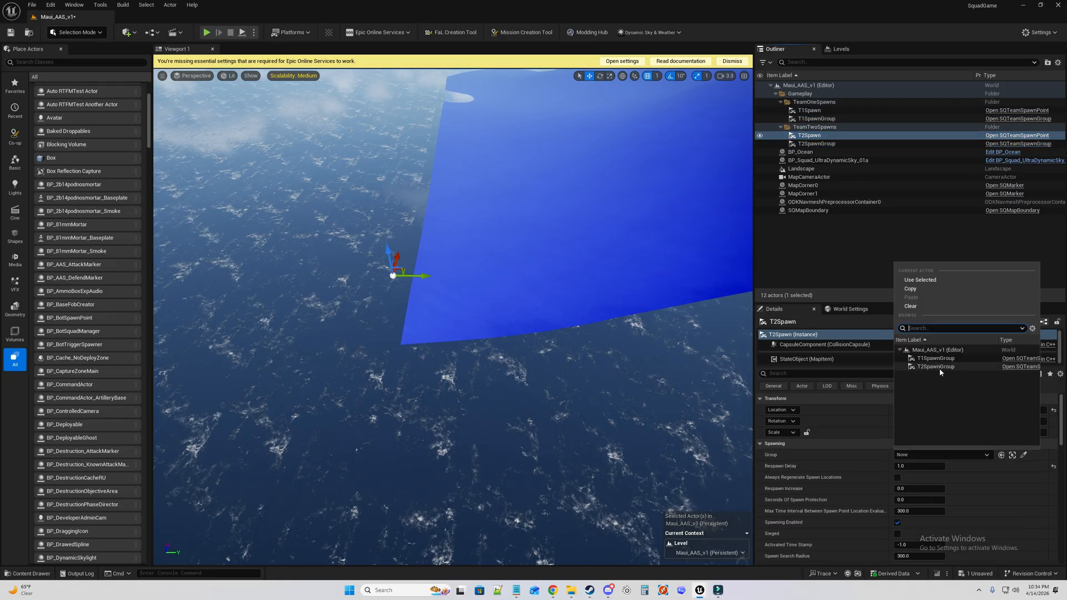
{"action": "scroll", "coordinate": [923, 474], "scroll_direction": "down", "scroll_amount": 3}
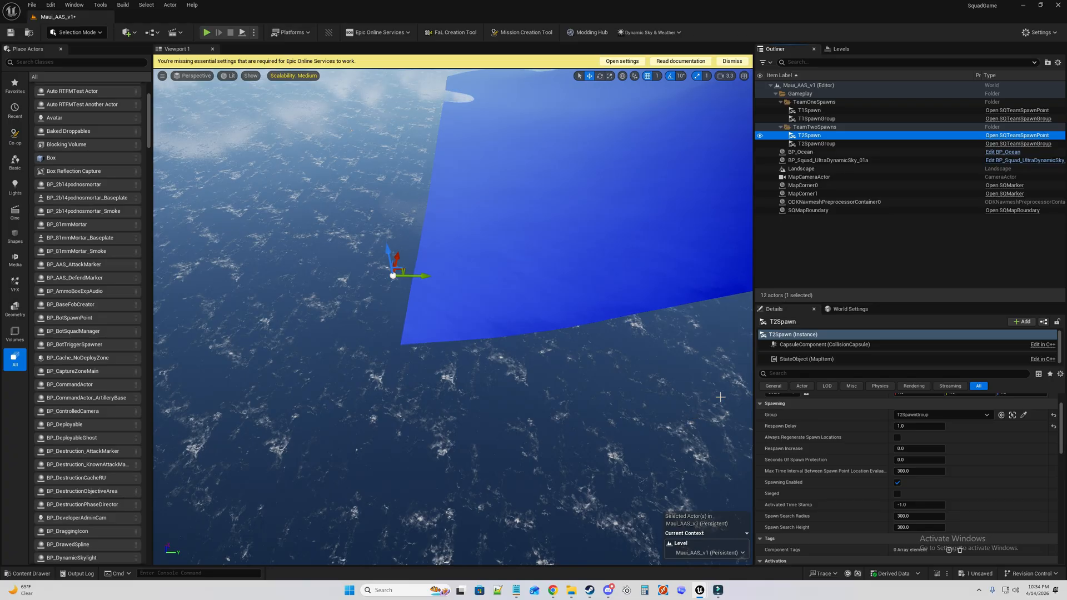
Review the remaining properties of T2Spawn, including the available Spawn Point Type options and the team assignment.
{"action": "scroll", "coordinate": [909, 439], "scroll_direction": "down", "scroll_amount": 10}
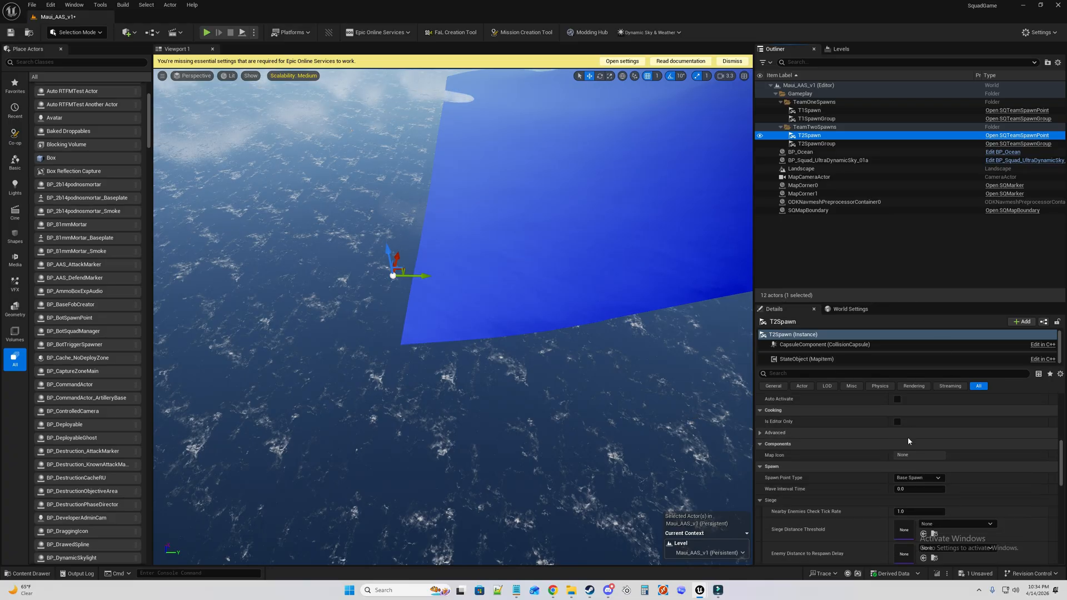
{"action": "scroll", "coordinate": [908, 439], "scroll_direction": "down", "scroll_amount": 3}
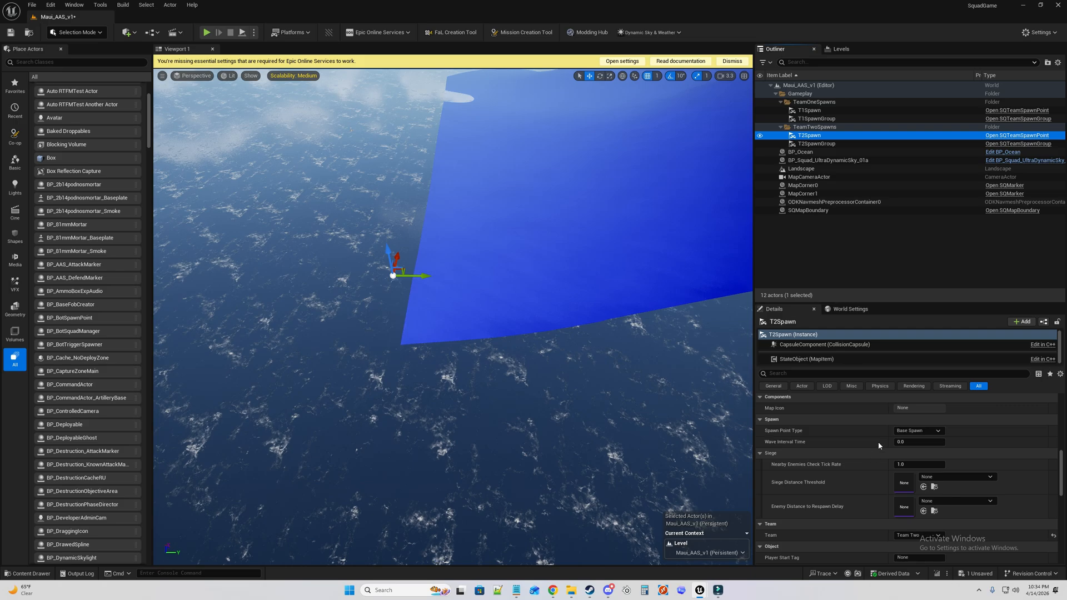
{"action": "left_click", "coordinate": [928, 430]}
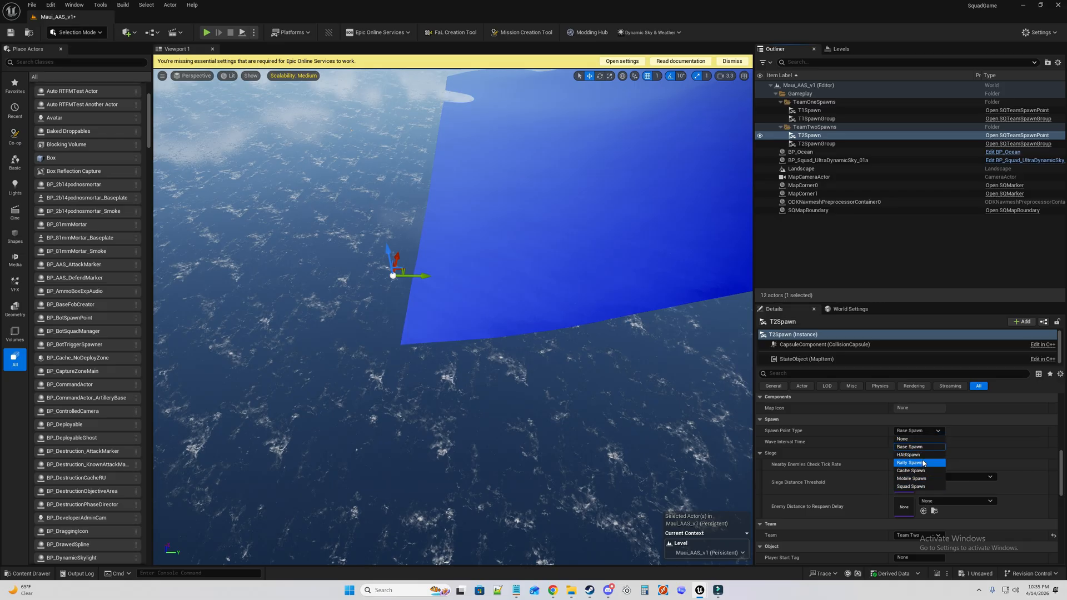
{"action": "left_click", "coordinate": [909, 325]}
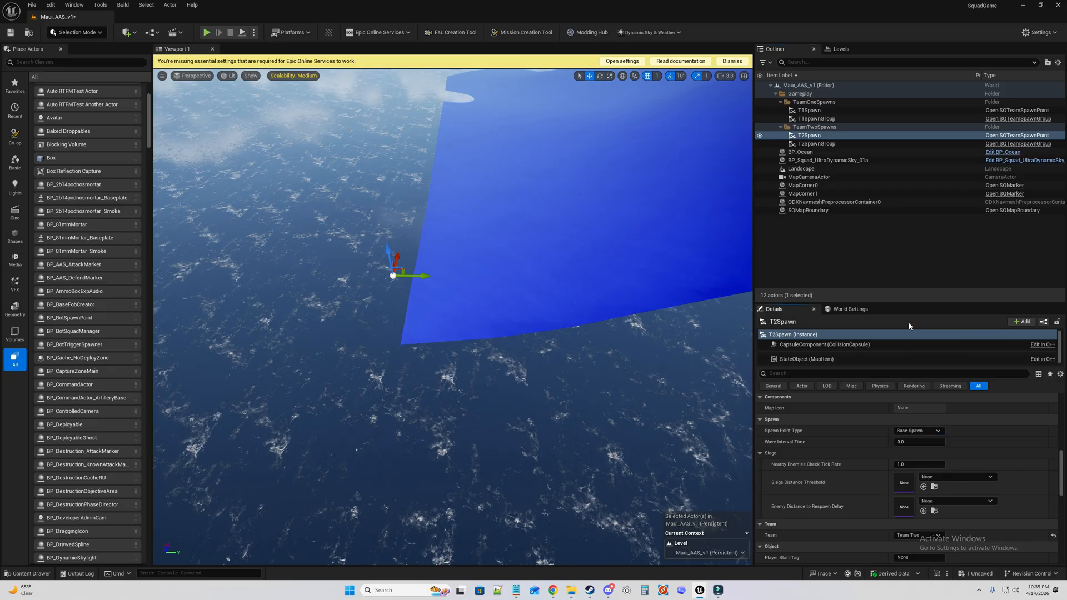
{"action": "scroll", "coordinate": [864, 440], "scroll_direction": "up", "scroll_amount": 2}
{"action": "scroll", "coordinate": [862, 439], "scroll_direction": "up", "scroll_amount": 5}
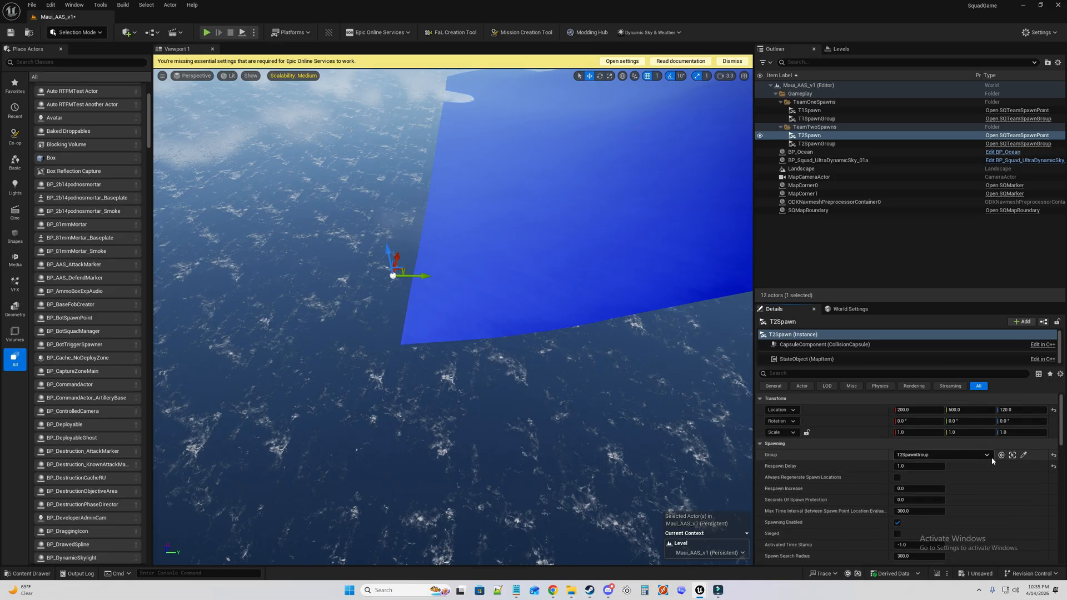
{"action": "scroll", "coordinate": [886, 484], "scroll_direction": "down", "scroll_amount": 4}
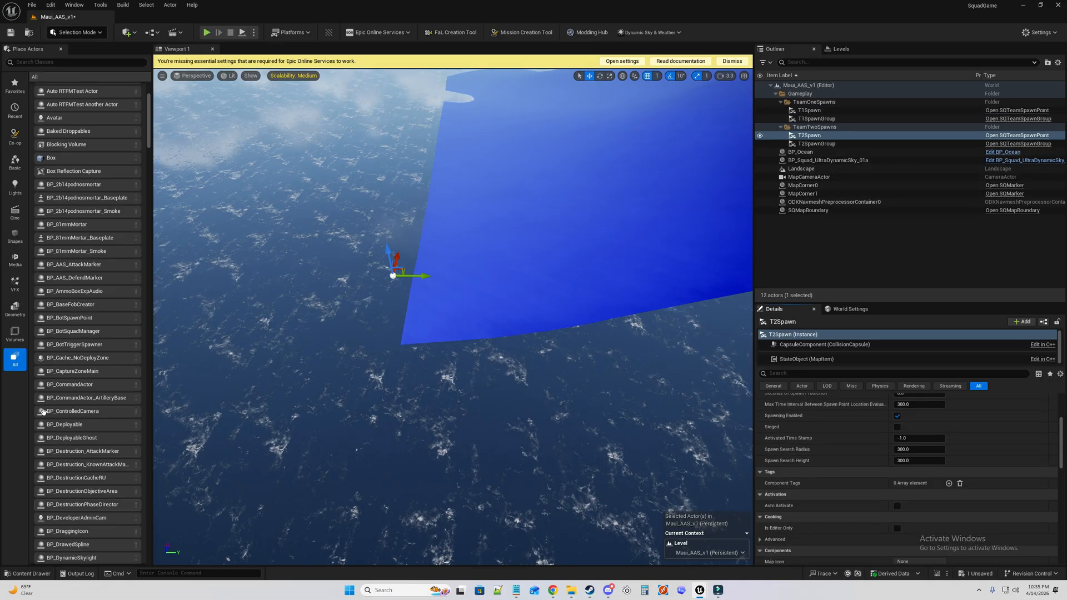
Browse from the Maui Layer folder to the base game's Maps content folder to look through its maps.
{"action": "left_click", "coordinate": [32, 573]}
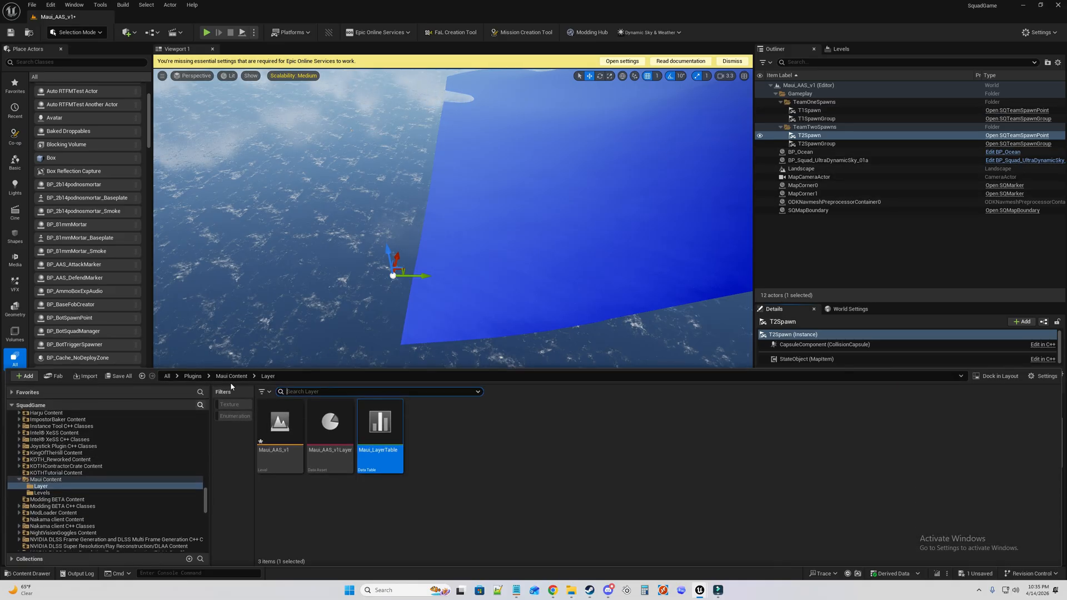
{"action": "left_click", "coordinate": [193, 377]}
{"action": "left_click", "coordinate": [168, 376]}
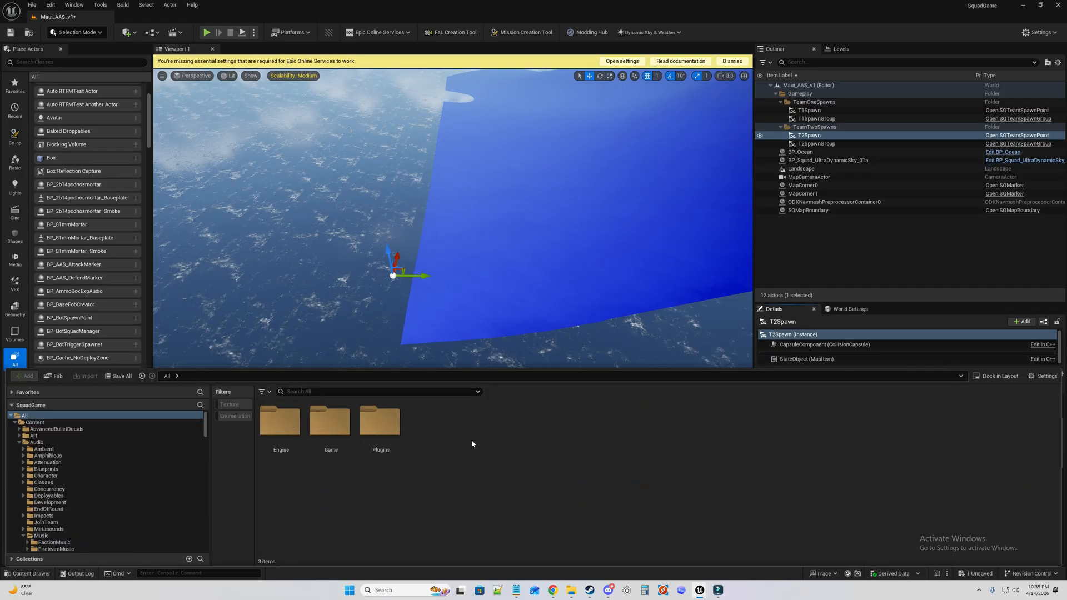
{"action": "double_click", "coordinate": [334, 422]}
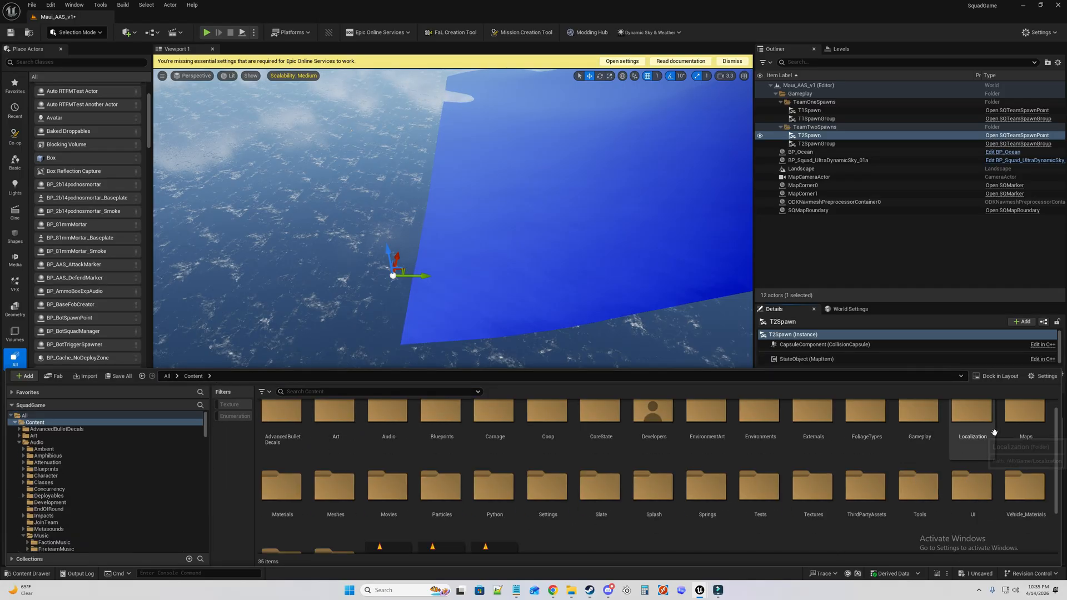
{"action": "double_click", "coordinate": [1026, 424]}
{"action": "left_click", "coordinate": [767, 452]}
{"action": "double_click", "coordinate": [767, 452]}
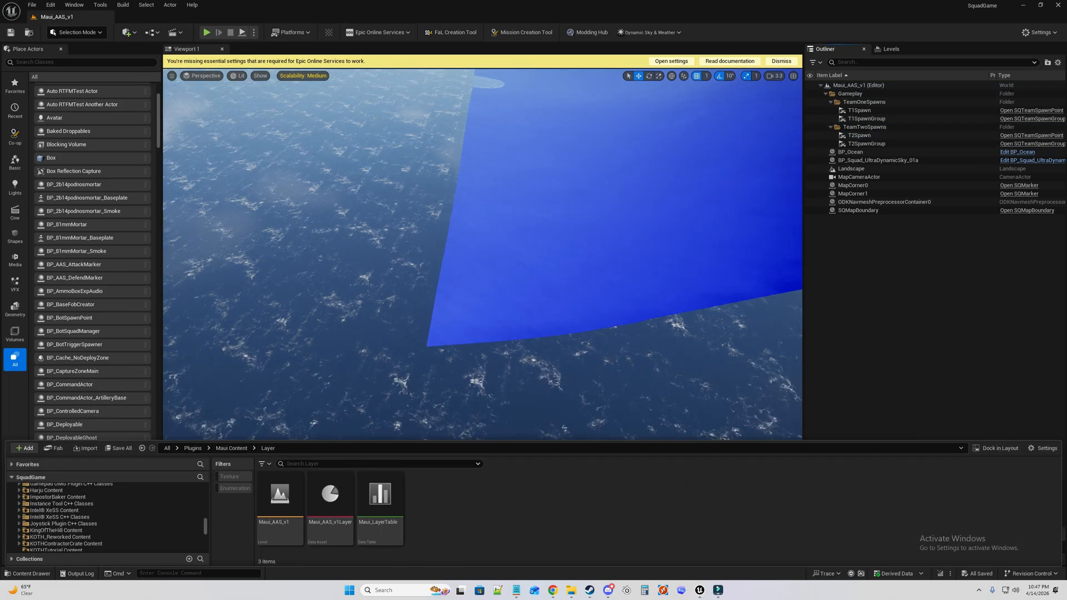
Start adding an existing level to Maui_AAS_v1 and filter the level browser's folders by "lighting".
{"action": "right_click_drag", "start_coordinate": [500, 250], "coordinate": [489, 214]}
{"action": "left_click", "coordinate": [891, 49]}
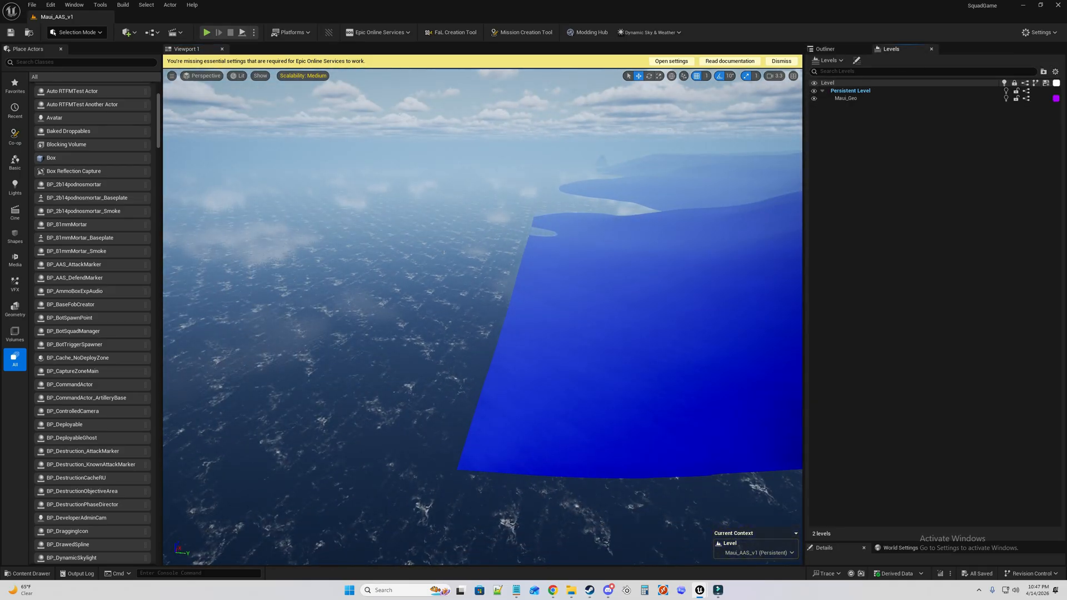
{"action": "left_click", "coordinate": [829, 60]}
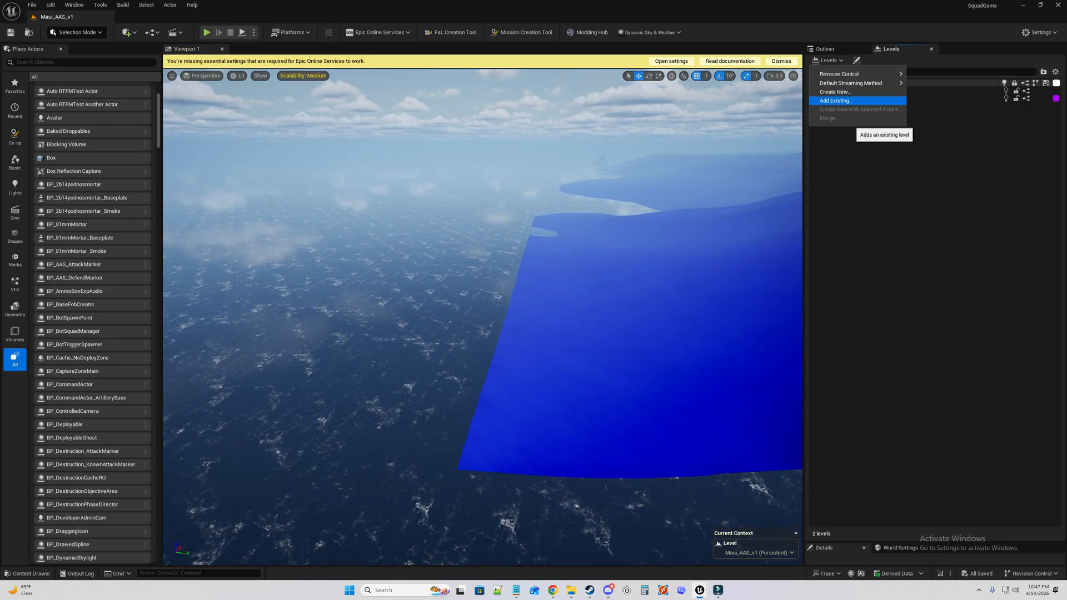
{"action": "left_click", "coordinate": [848, 100]}
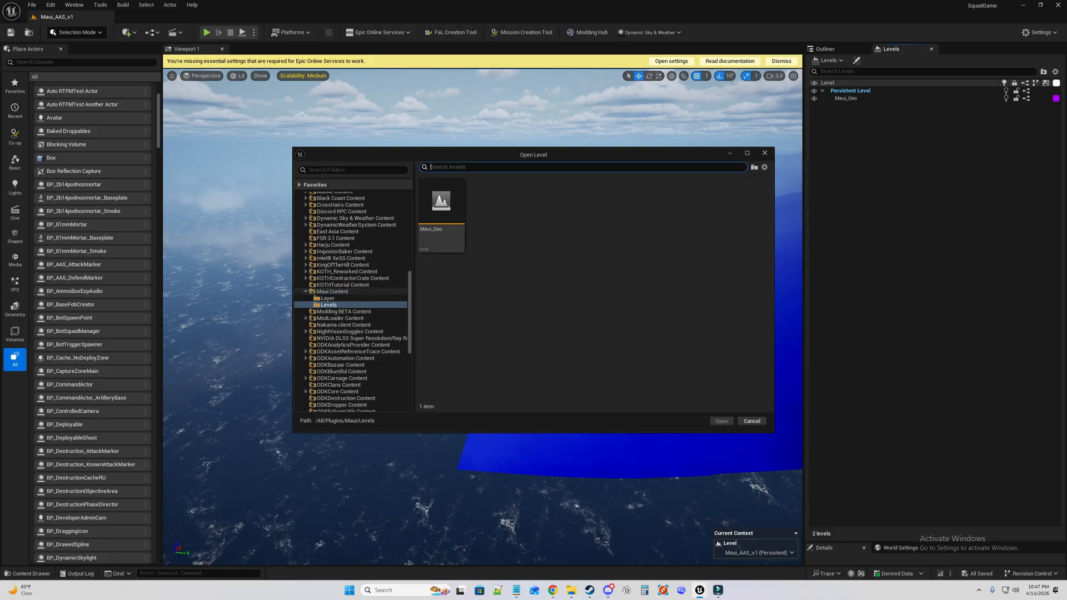
{"action": "scroll", "coordinate": [353, 300], "scroll_direction": "up", "scroll_amount": 10}
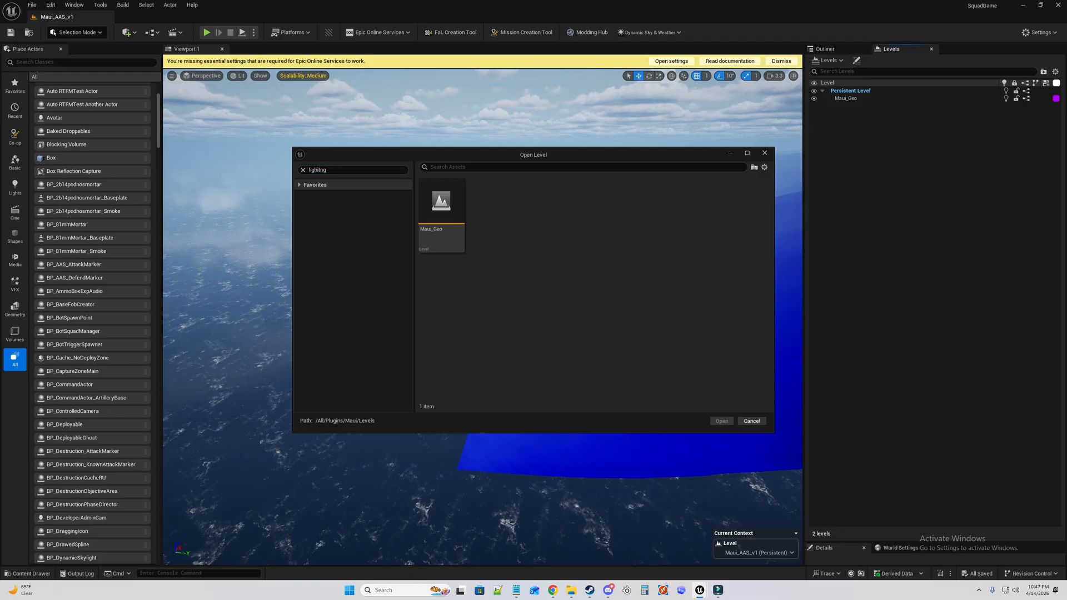
{"action": "key", "text": "BackSpace"}
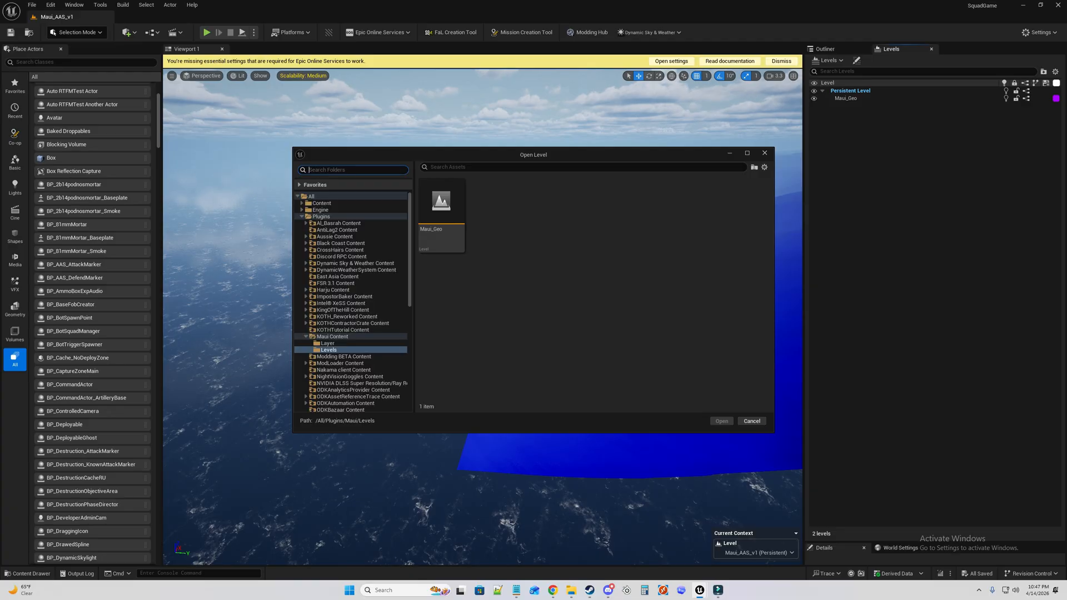
{"action": "type", "text": "lighting"}
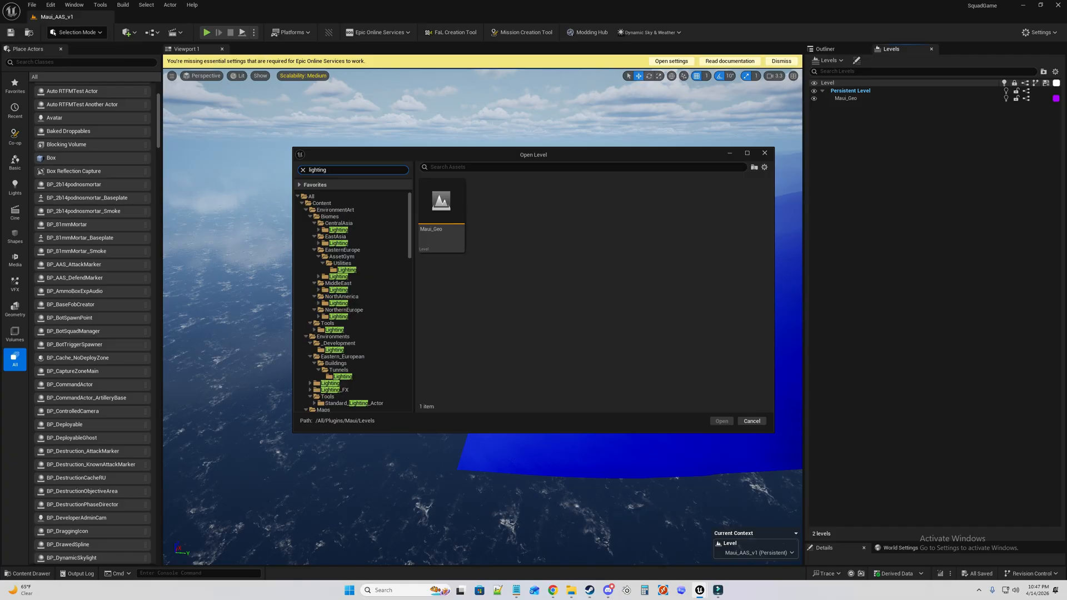
Examine the lighting folders for suitable levels, including Al_Basrah's Lighting_Layers and the CentralAsia biome's Lighting folder.
{"action": "scroll", "coordinate": [354, 303], "scroll_direction": "down", "scroll_amount": 10}
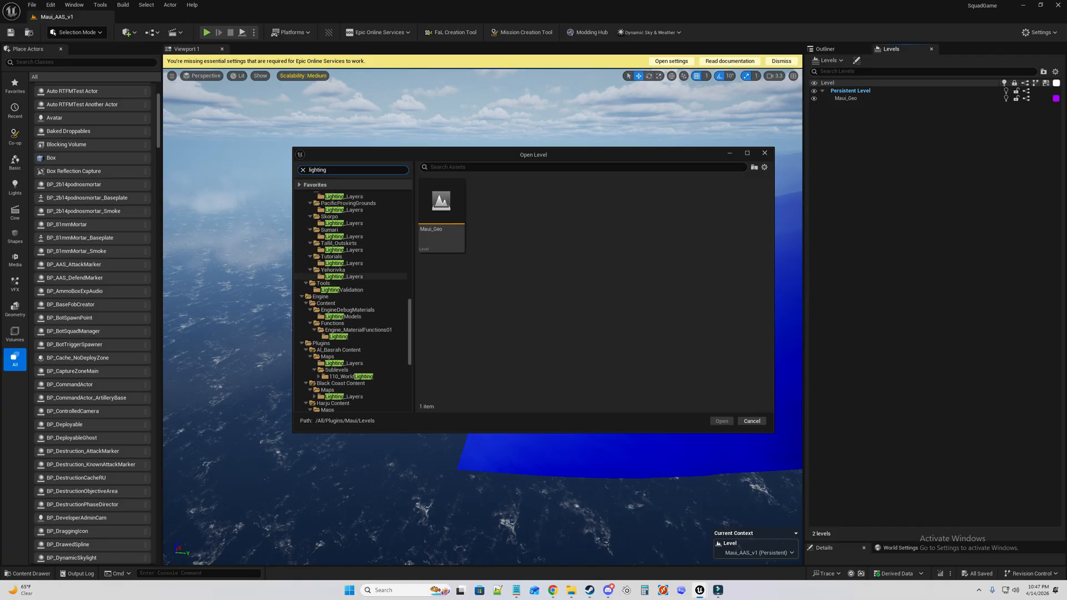
{"action": "scroll", "coordinate": [354, 303], "scroll_direction": "up", "scroll_amount": 10}
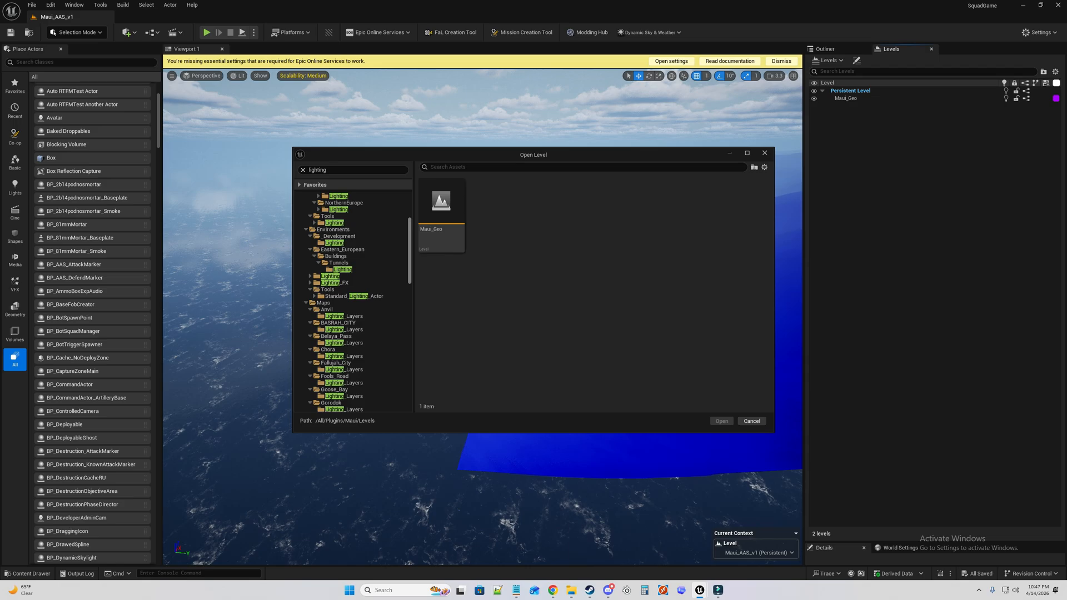
{"action": "scroll", "coordinate": [354, 303], "scroll_direction": "down", "scroll_amount": 10}
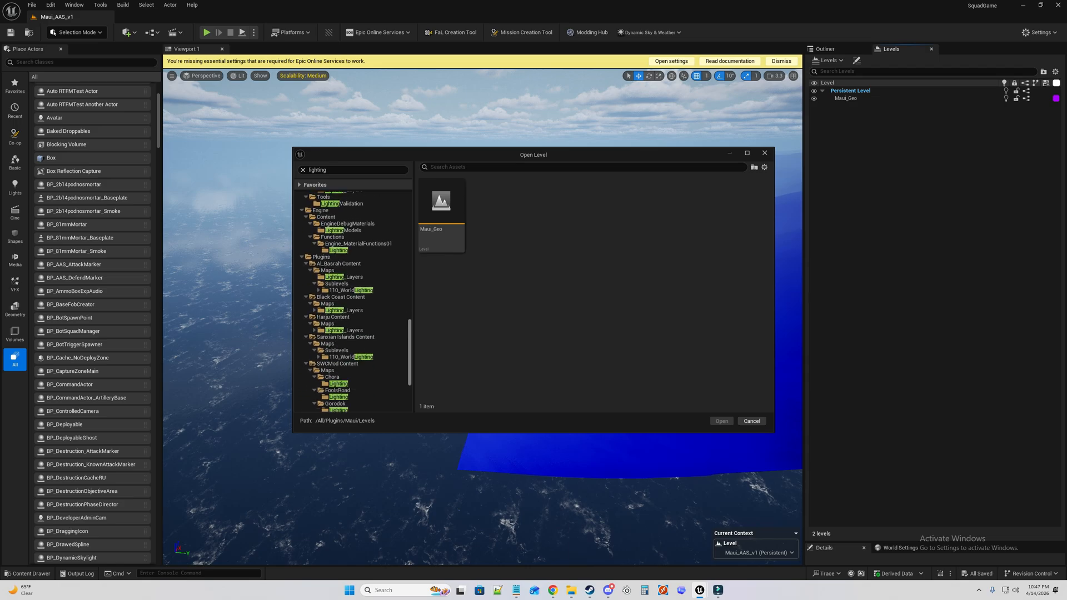
{"action": "left_click", "coordinate": [359, 277]}
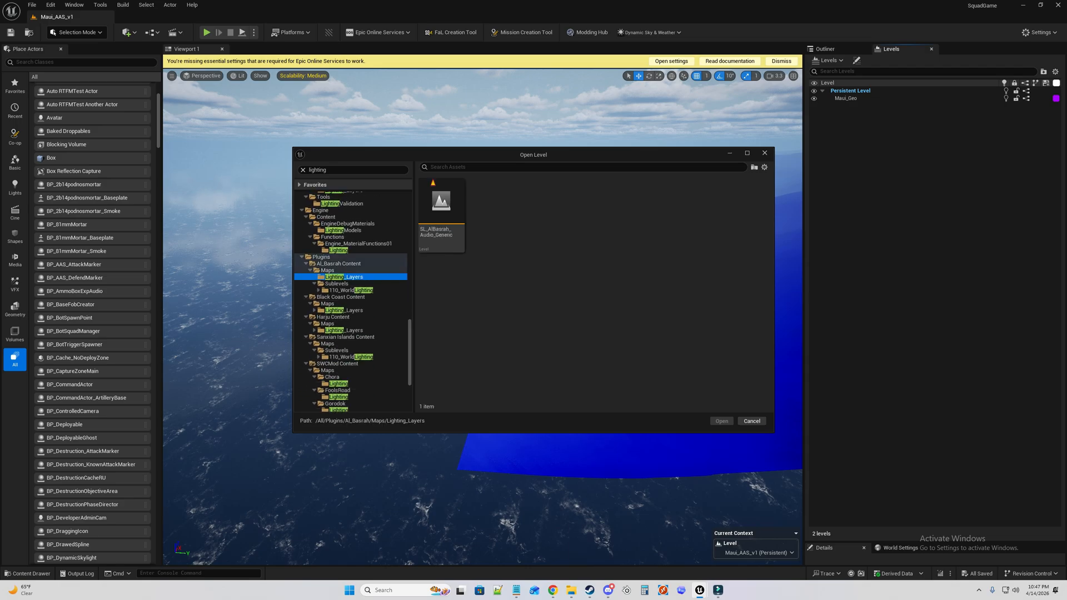
{"action": "scroll", "coordinate": [353, 303], "scroll_direction": "down", "scroll_amount": 2}
{"action": "scroll", "coordinate": [354, 303], "scroll_direction": "up", "scroll_amount": 15}
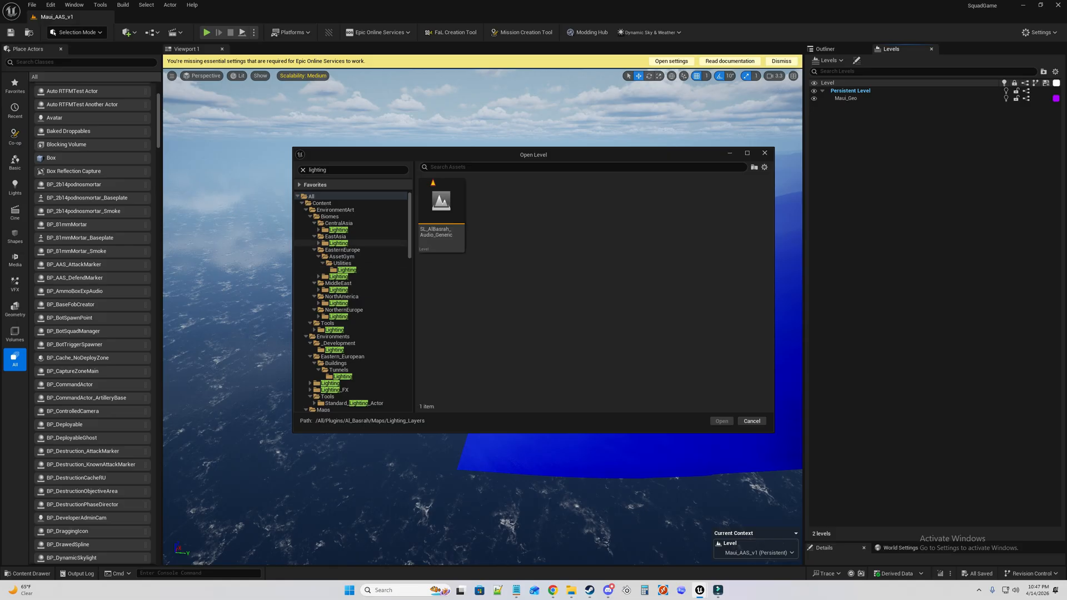
{"action": "left_click", "coordinate": [339, 229]}
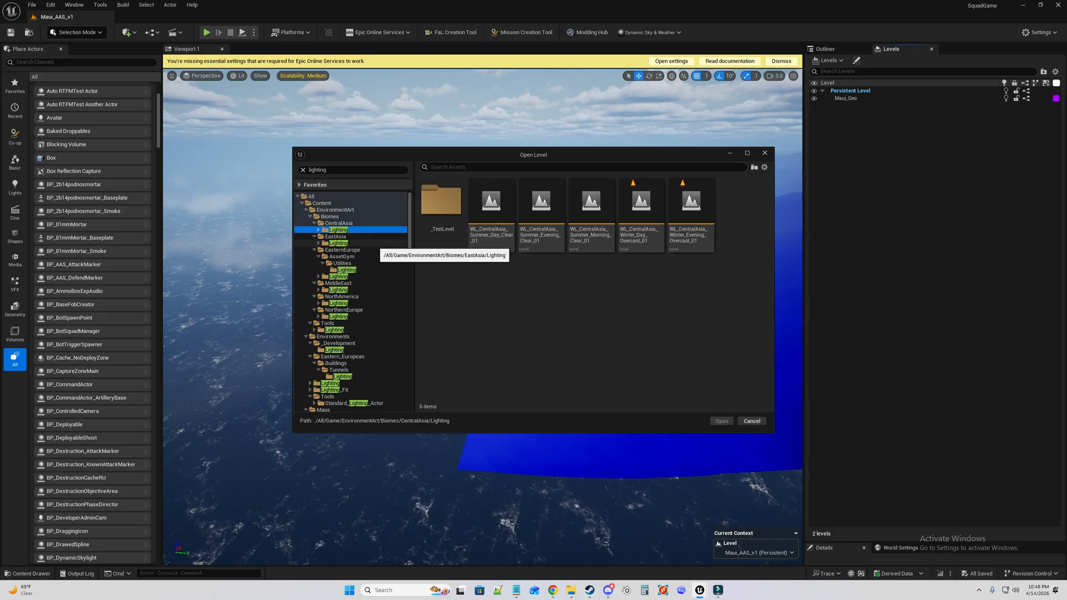
{"action": "scroll", "coordinate": [356, 278], "scroll_direction": "down", "scroll_amount": 2}
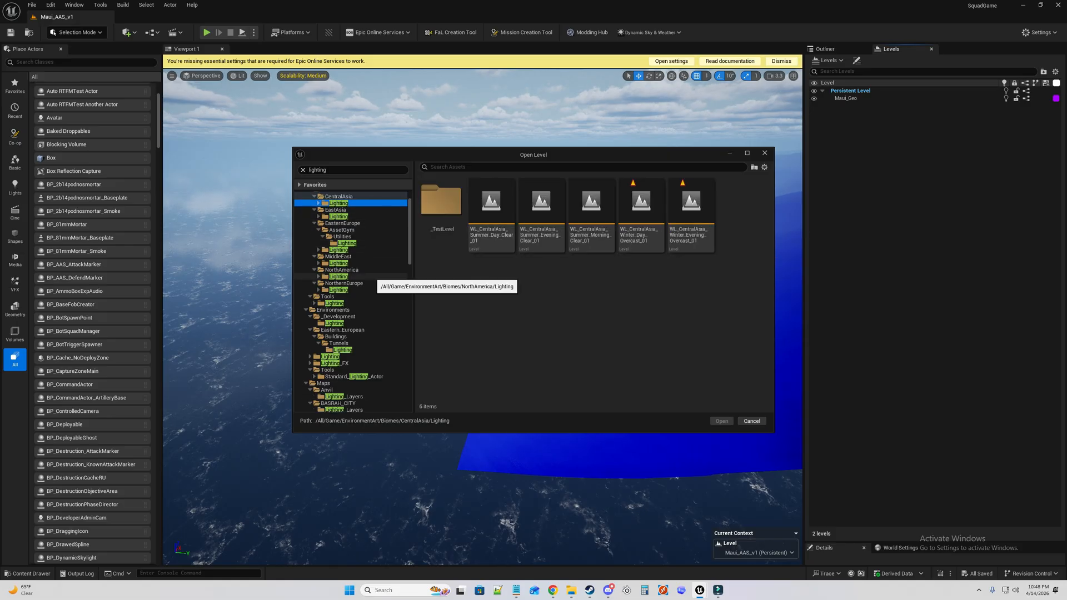
{"action": "scroll", "coordinate": [356, 289], "scroll_direction": "down", "scroll_amount": 9}
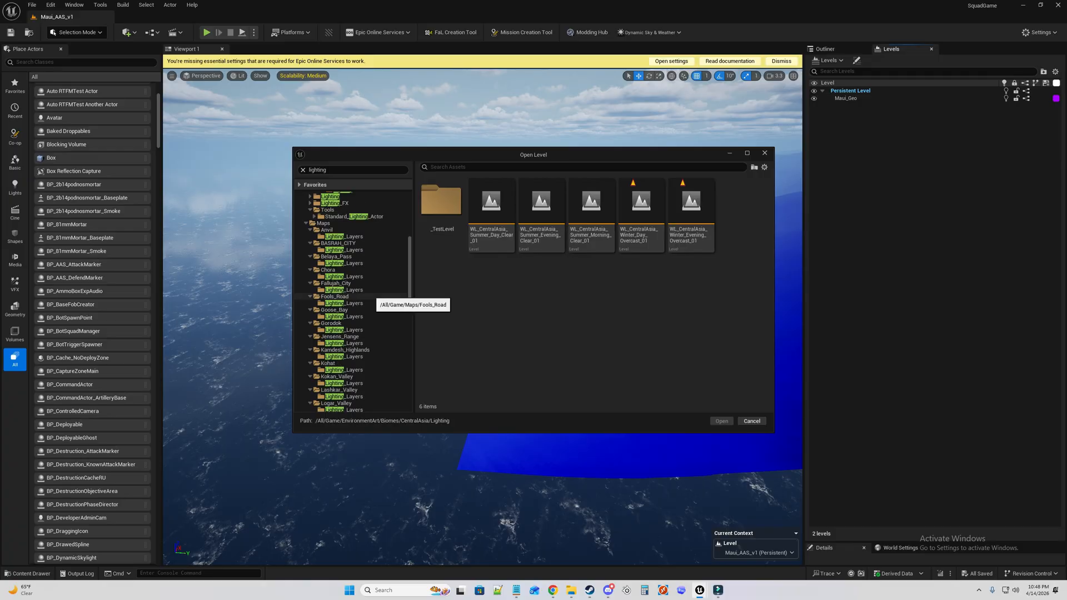
{"action": "scroll", "coordinate": [359, 297], "scroll_direction": "up", "scroll_amount": 10}
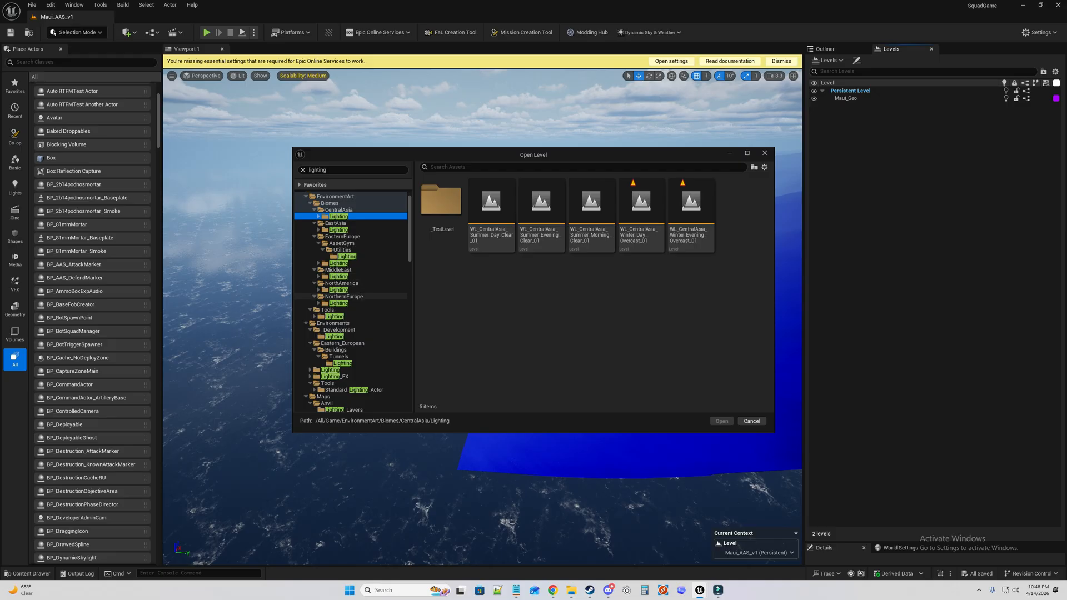
Add the WL_NorthAmerica_Summer_Day_Clear_01 level from the NorthAmerica biome's Lighting folder as a sublevel.
{"action": "scroll", "coordinate": [356, 296], "scroll_direction": "down", "scroll_amount": 1}
{"action": "left_click", "coordinate": [342, 270]}
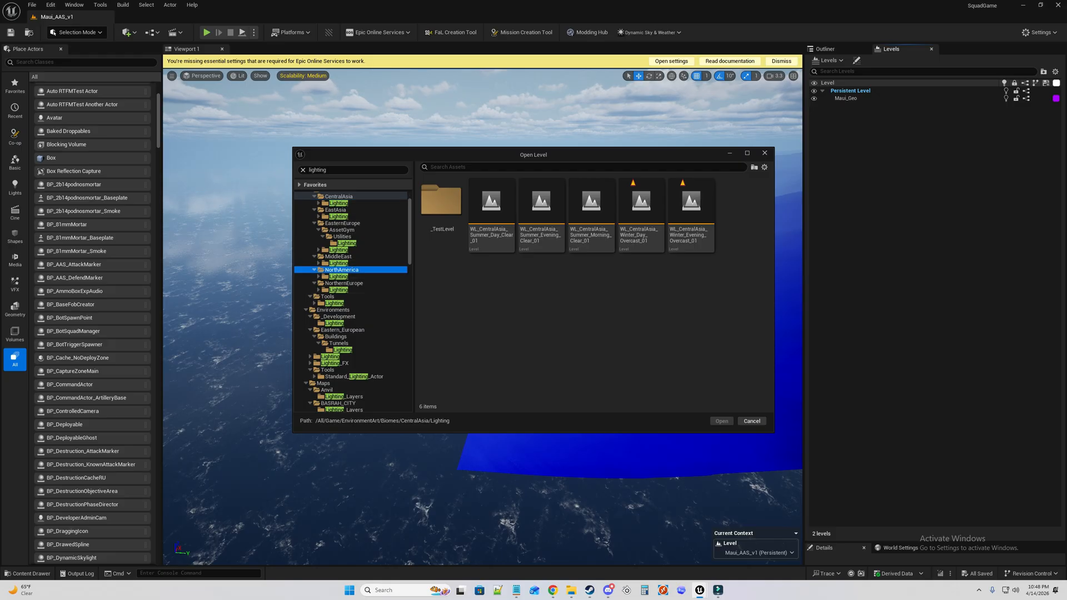
{"action": "left_click", "coordinate": [338, 276]}
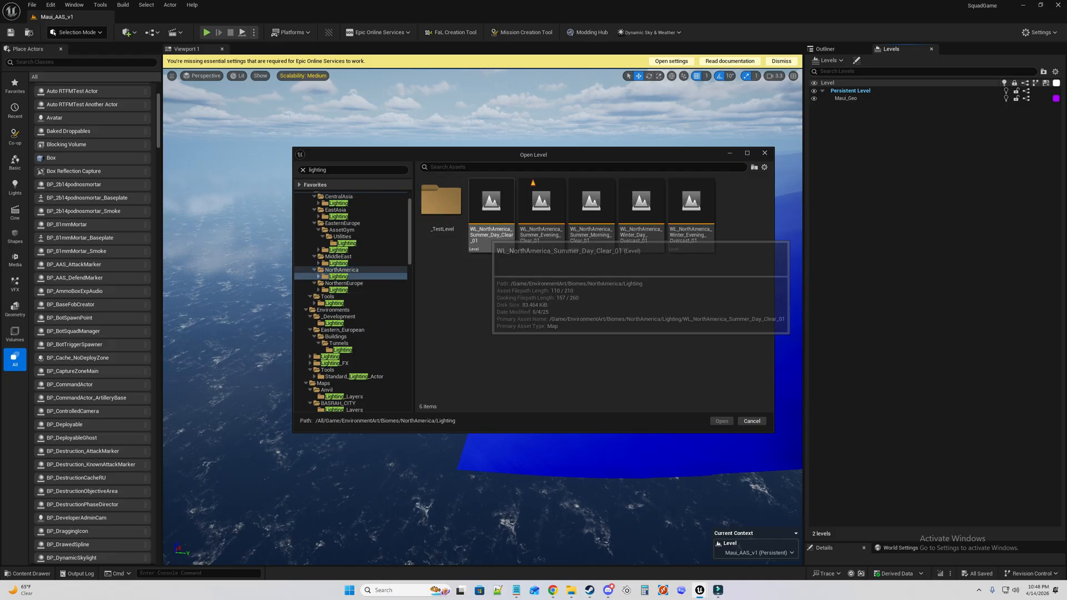
{"action": "left_click", "coordinate": [487, 236]}
{"action": "left_click", "coordinate": [723, 421]}
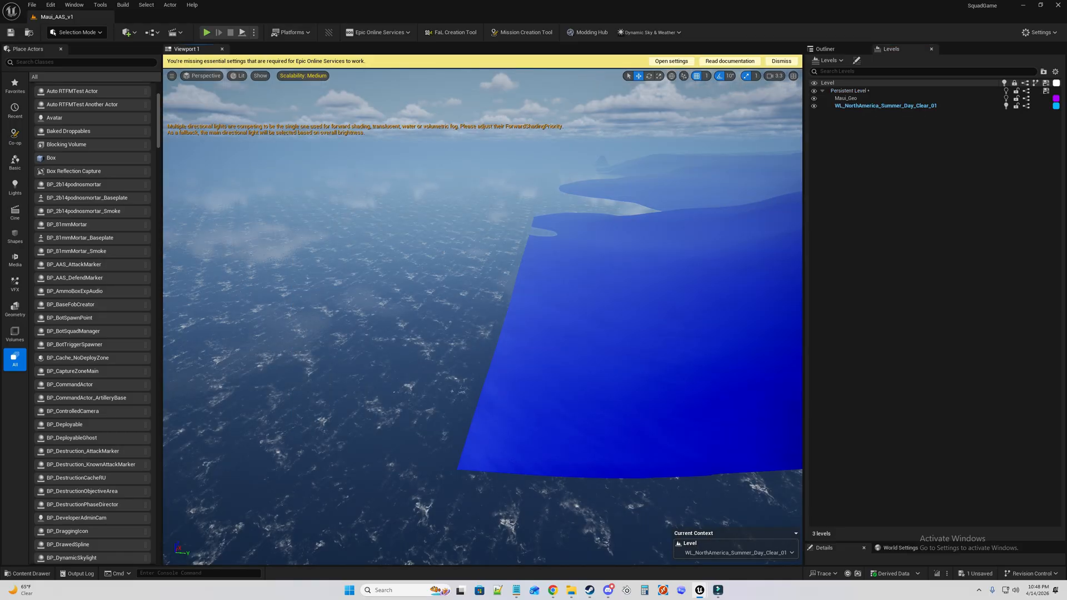
{"action": "key", "text": "w"}
{"action": "right_click_drag", "start_coordinate": [483, 317], "coordinate": [589, 278]}
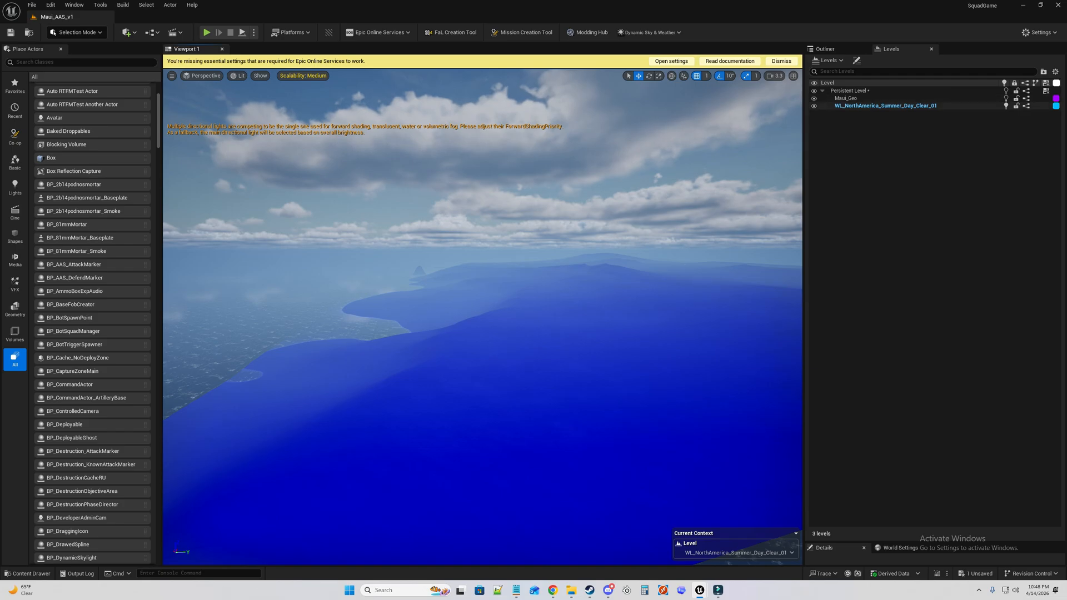
Rename the map camera actor as MapCameraLocation.
{"action": "left_click", "coordinate": [827, 49]}
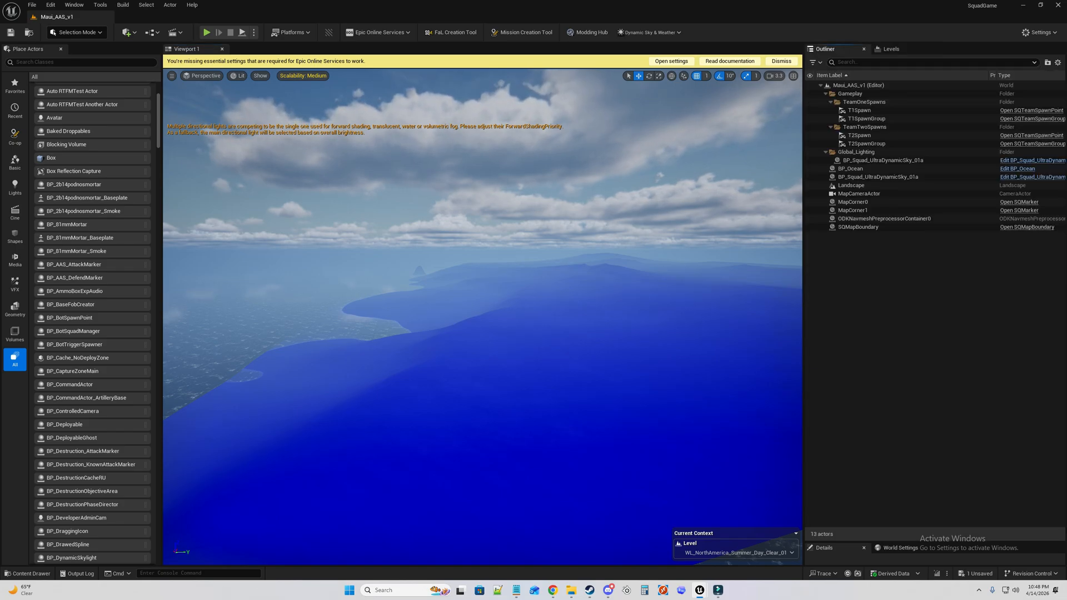
{"action": "left_click", "coordinate": [861, 193]}
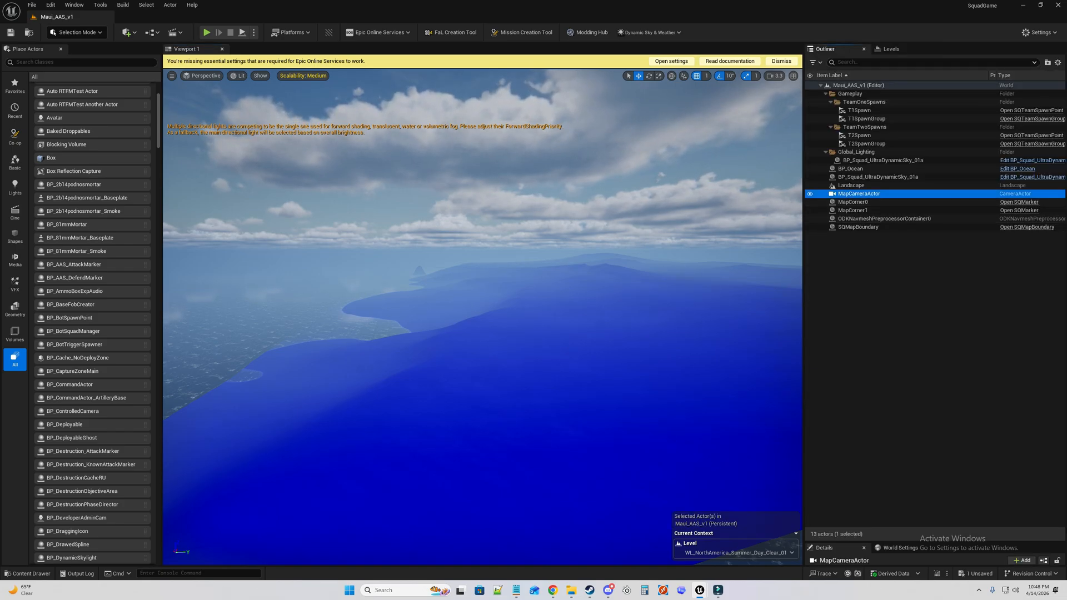
{"action": "key", "text": "F2"}
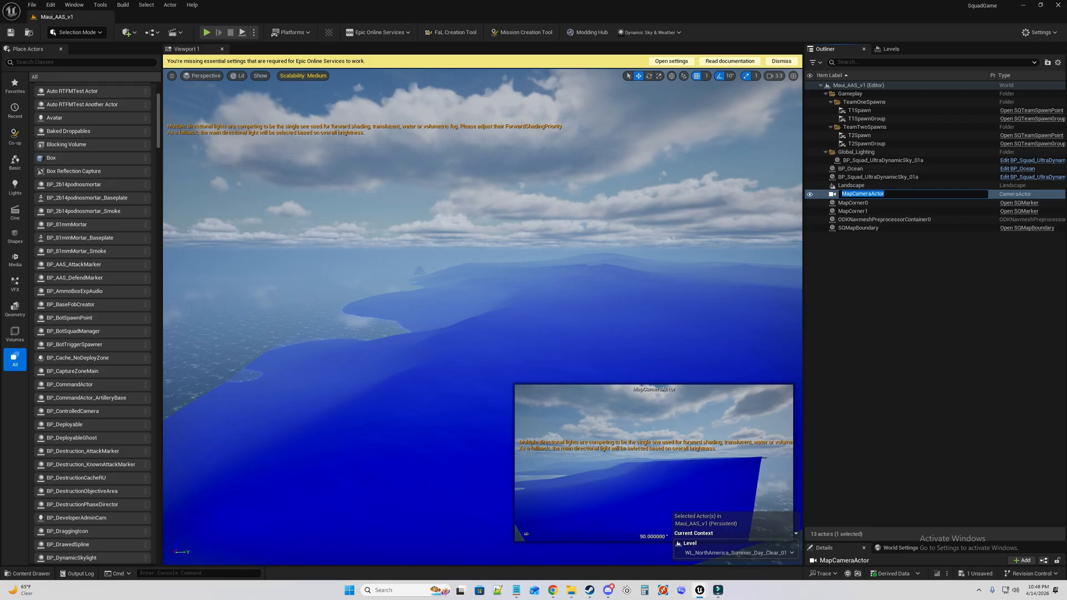
{"action": "left_click", "coordinate": [885, 194]}
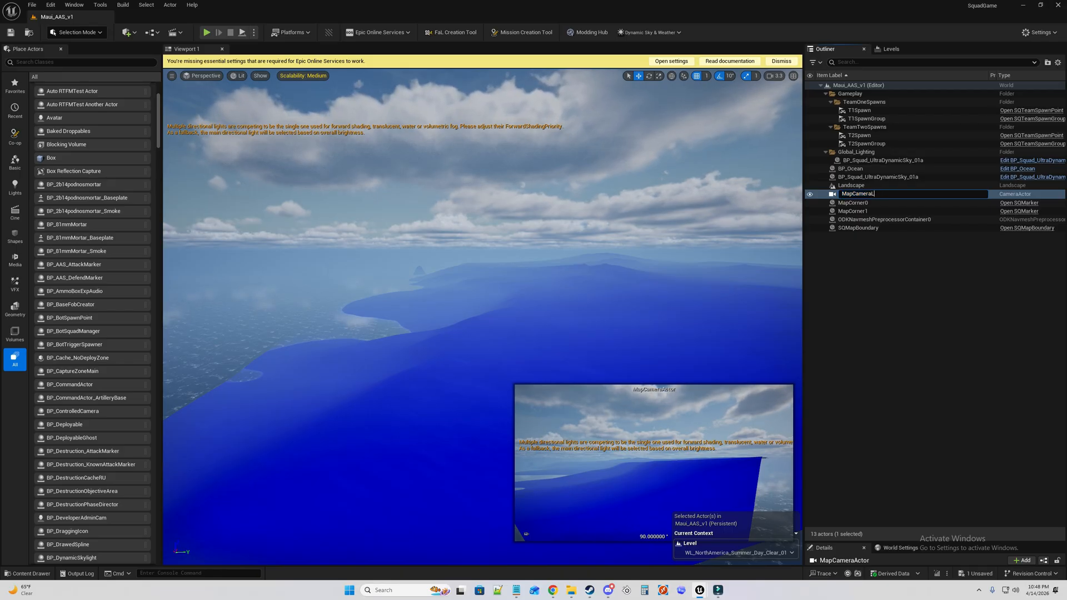
{"action": "type", "text": "Locaiton"}
{"action": "key", "text": "Return"}
{"action": "key", "text": "F2"}
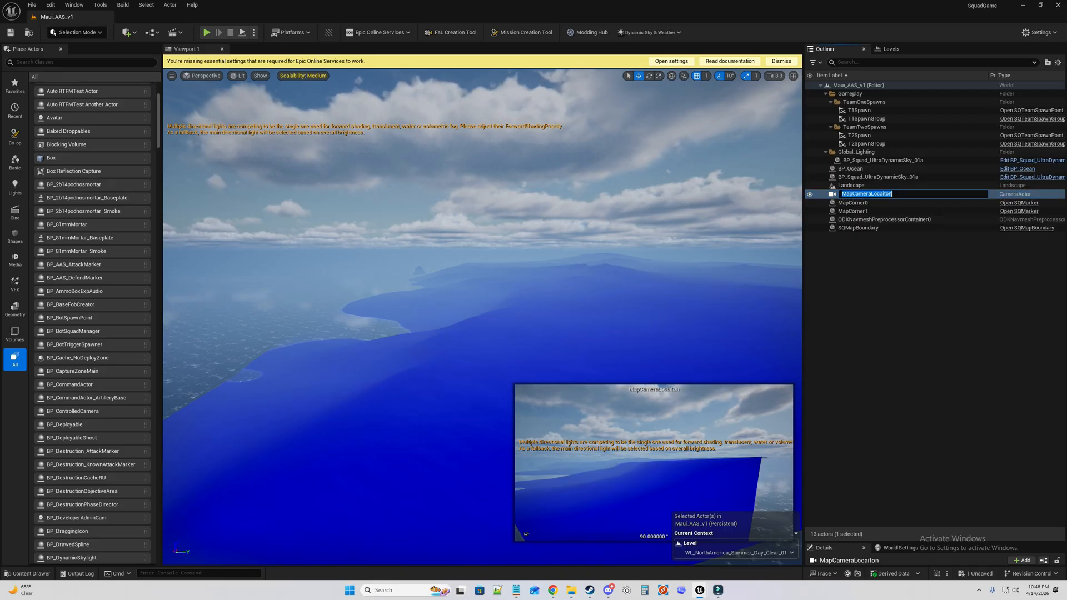
{"action": "key", "text": "Right"}
{"action": "key", "text": "BackSpace"}
{"action": "key", "text": "Return"}
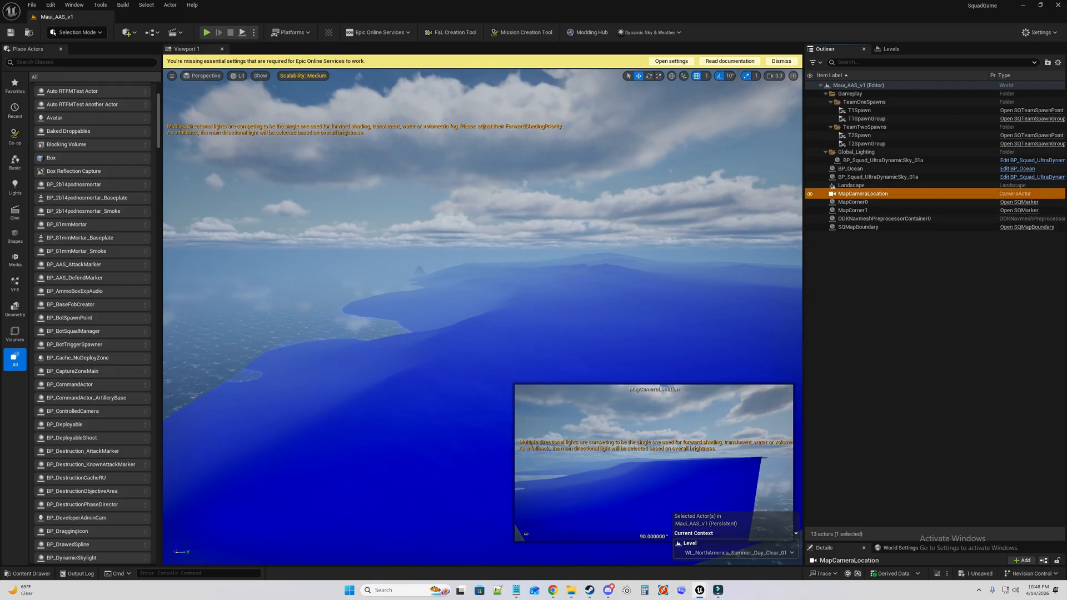
Rename the two map corner markers as MapTextureCorner0 and MapTextureCorner1.
{"action": "key", "text": "Down"}
{"action": "key", "text": "F2"}
{"action": "type", "text": "MapTextureCorner0"}
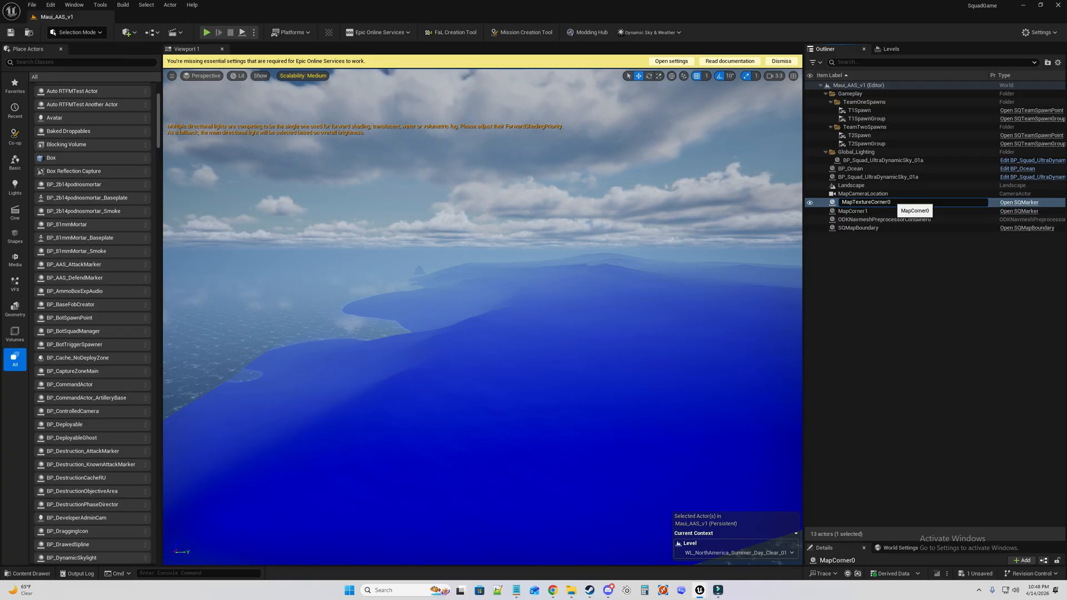
{"action": "key", "text": "Return"}
{"action": "left_click", "coordinate": [891, 201]}
{"action": "key", "text": "F2"}
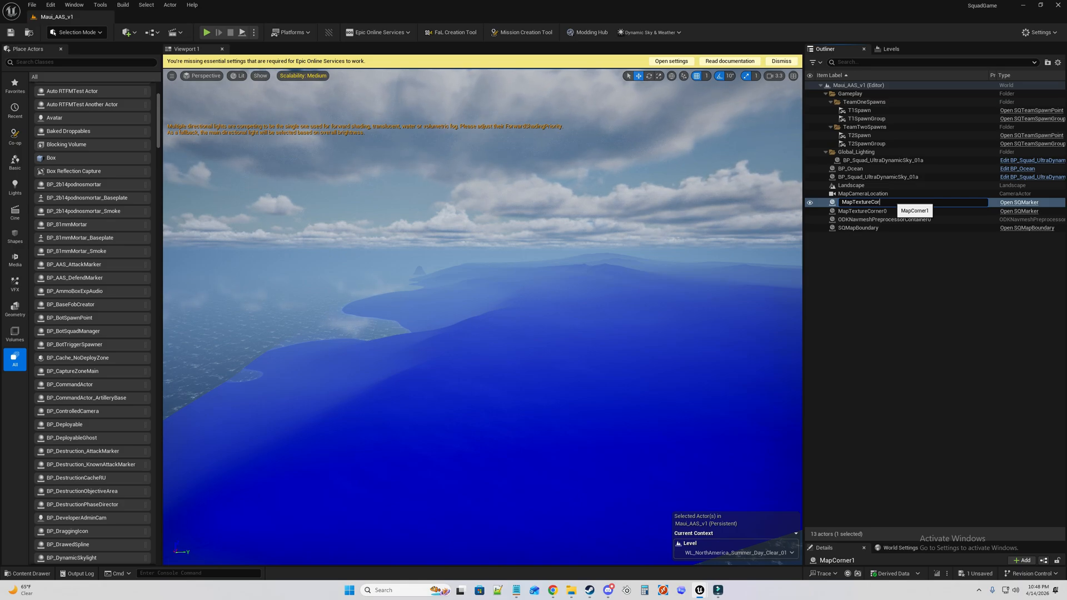
{"action": "key", "text": "Return"}
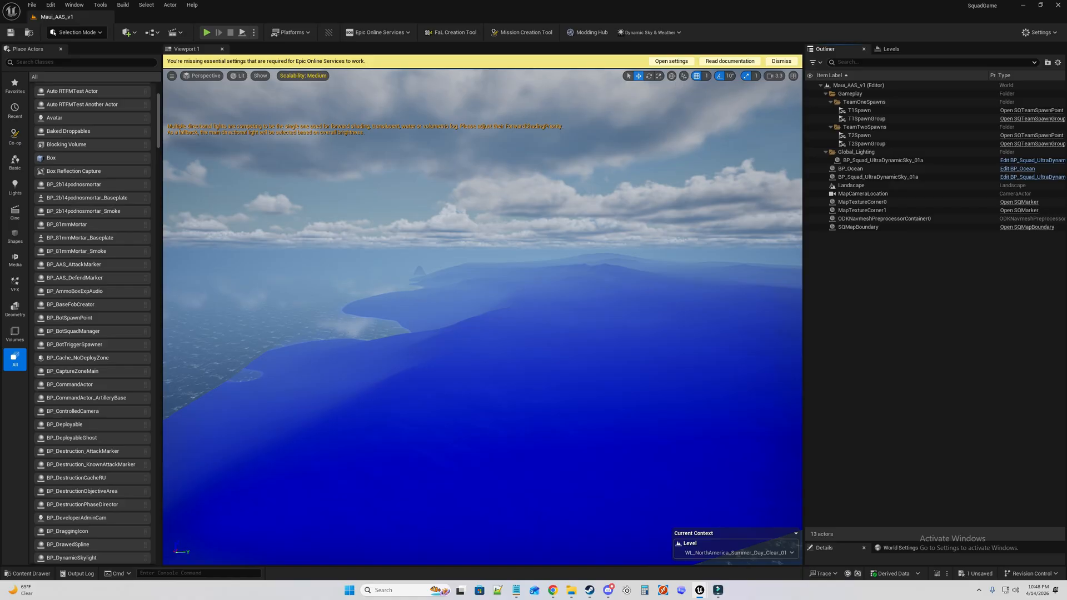
{"action": "left_click", "coordinate": [902, 227]}
{"action": "left_click", "coordinate": [902, 267]}
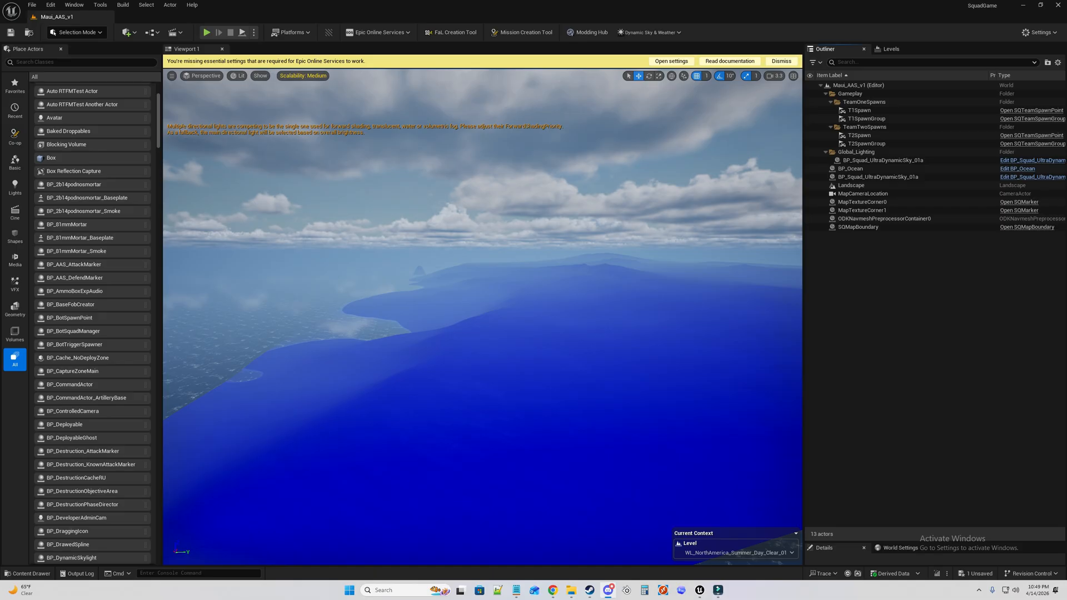
Search the placeable actors for "land" and place a BPA_LandscapeRenderer_Simplified actor in the level.
{"action": "left_click", "coordinate": [80, 62]}
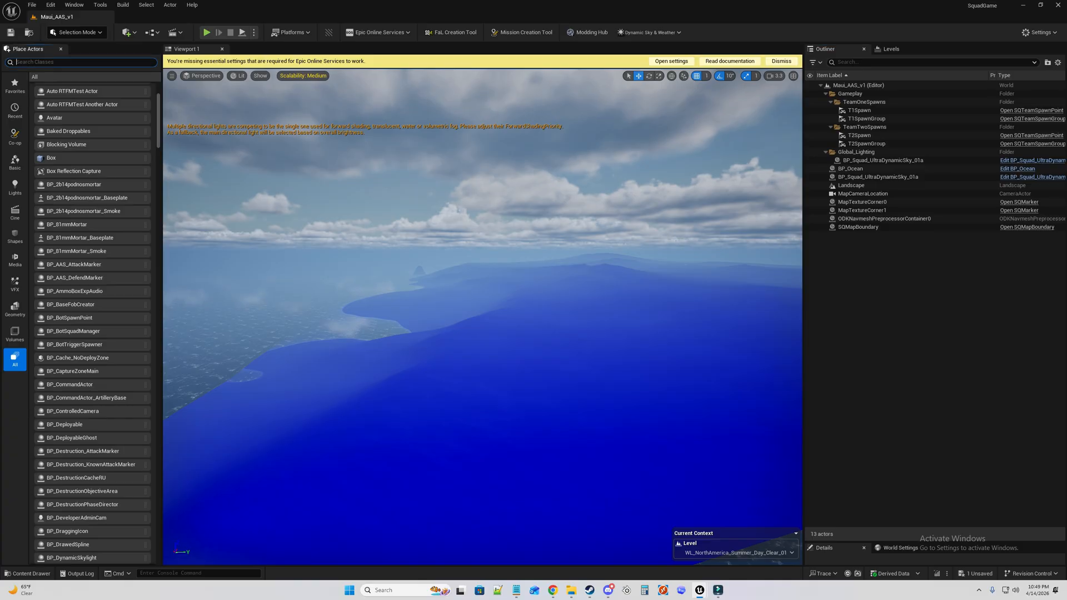
{"action": "type", "text": "lan"}
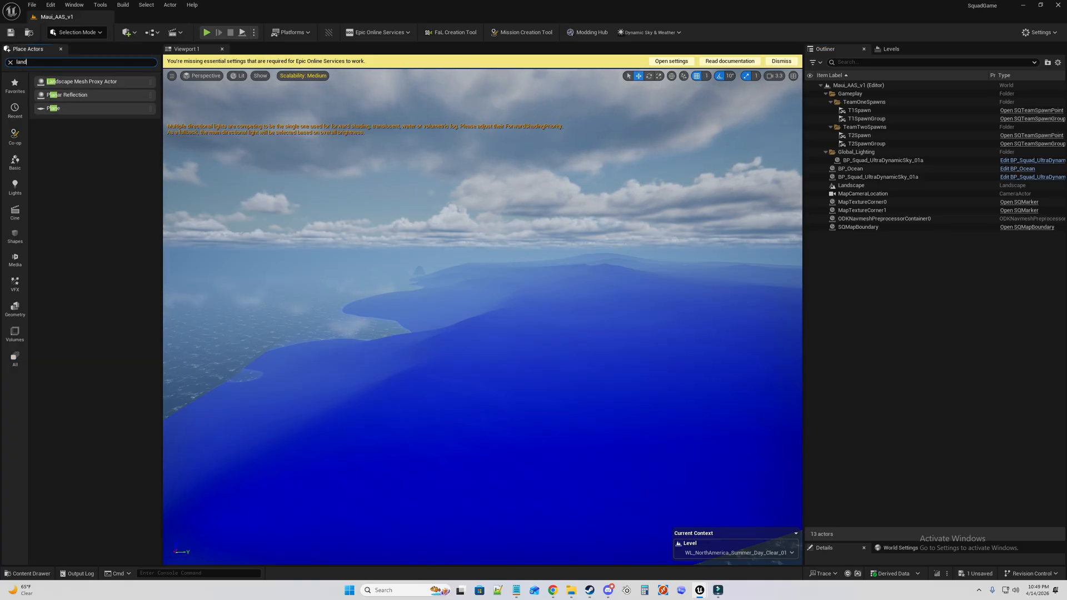
{"action": "type", "text": "d"}
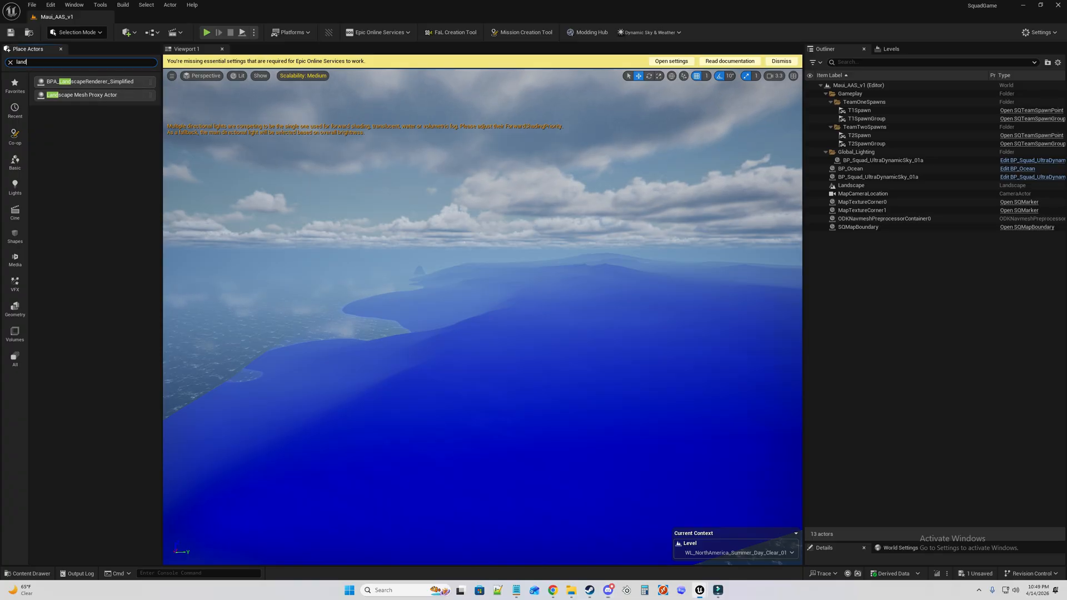
{"action": "mouse_move", "coordinate": [344, 250]}
{"action": "right_mouse_down"}
{"action": "mouse_move", "coordinate": [267, 208]}
{"action": "mouse_move", "coordinate": [269, 248]}
{"action": "mouse_move", "coordinate": [356, 278]}
{"action": "mouse_move", "coordinate": [364, 259]}
{"action": "right_mouse_up"}
{"action": "key", "text": "w"}
{"action": "left_click_drag", "start_coordinate": [126, 82], "coordinate": [578, 232]}
{"action": "key", "text": "d"}
{"action": "right_click_drag", "start_coordinate": [578, 231], "coordinate": [535, 266]}
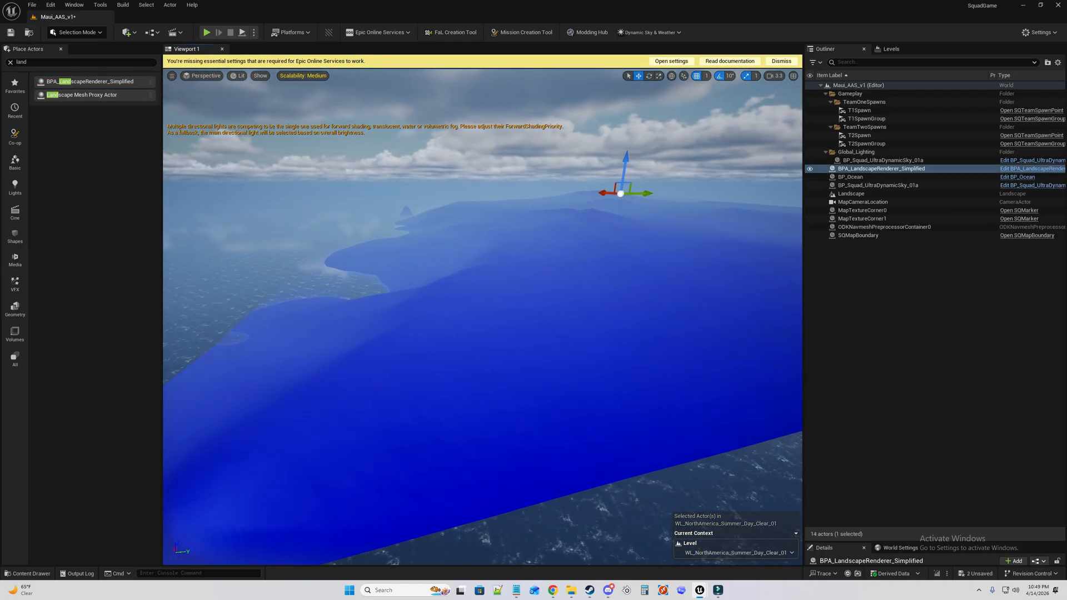
Move the landscape renderer high above the terrain, to about 230020, 238005, 35175.
{"action": "left_click_drag", "start_coordinate": [640, 193], "coordinate": [248, 209]}
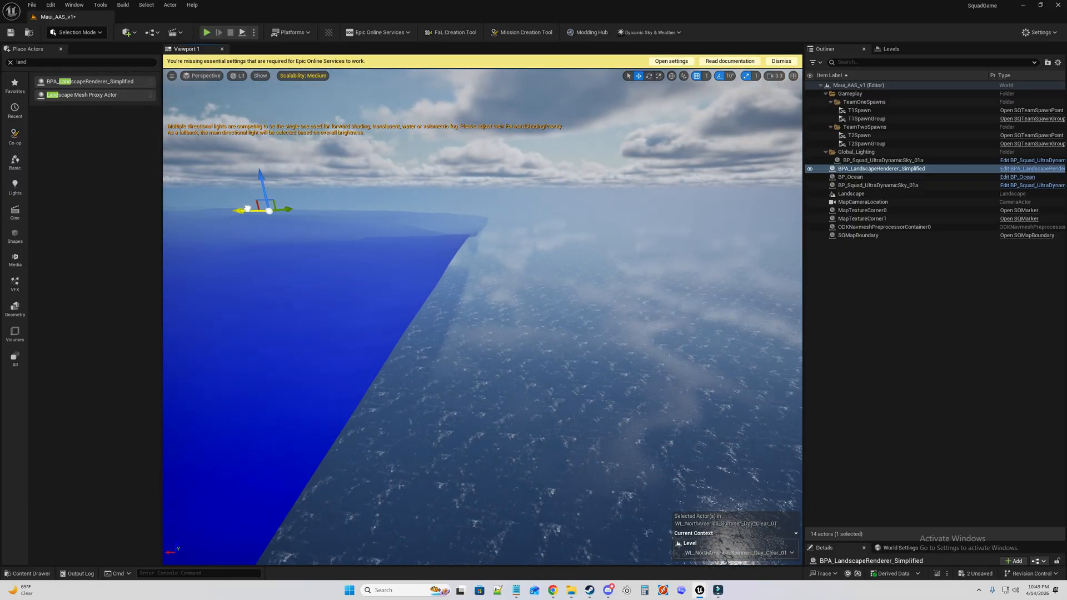
{"action": "right_click_drag", "start_coordinate": [247, 209], "coordinate": [169, 228]}
{"action": "left_click_drag", "start_coordinate": [628, 168], "coordinate": [520, 183]}
{"action": "left_click_drag", "start_coordinate": [487, 142], "coordinate": [487, 122]}
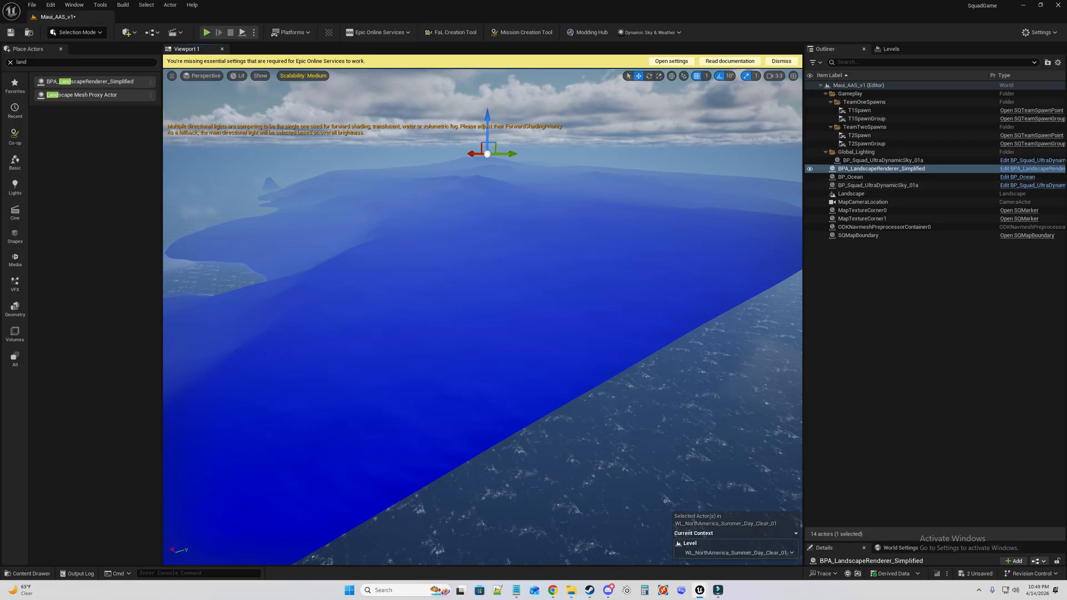
Try to assign the Landscape actor to the landscape renderer, and check its depth texture and landscape size options.
{"action": "left_click_drag", "start_coordinate": [934, 542], "coordinate": [934, 225]}
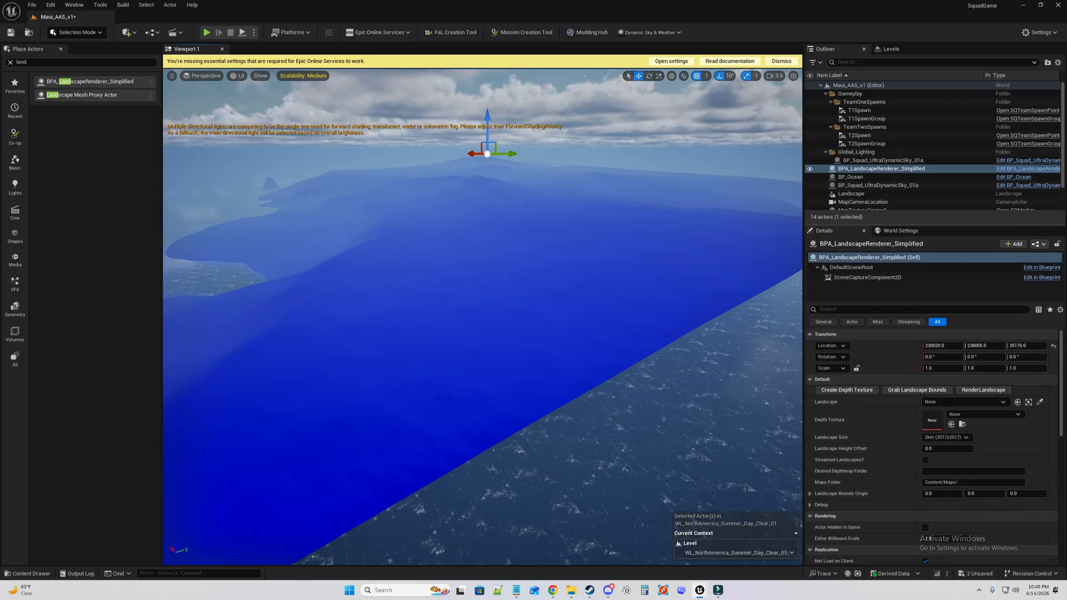
{"action": "left_click", "coordinate": [946, 402]}
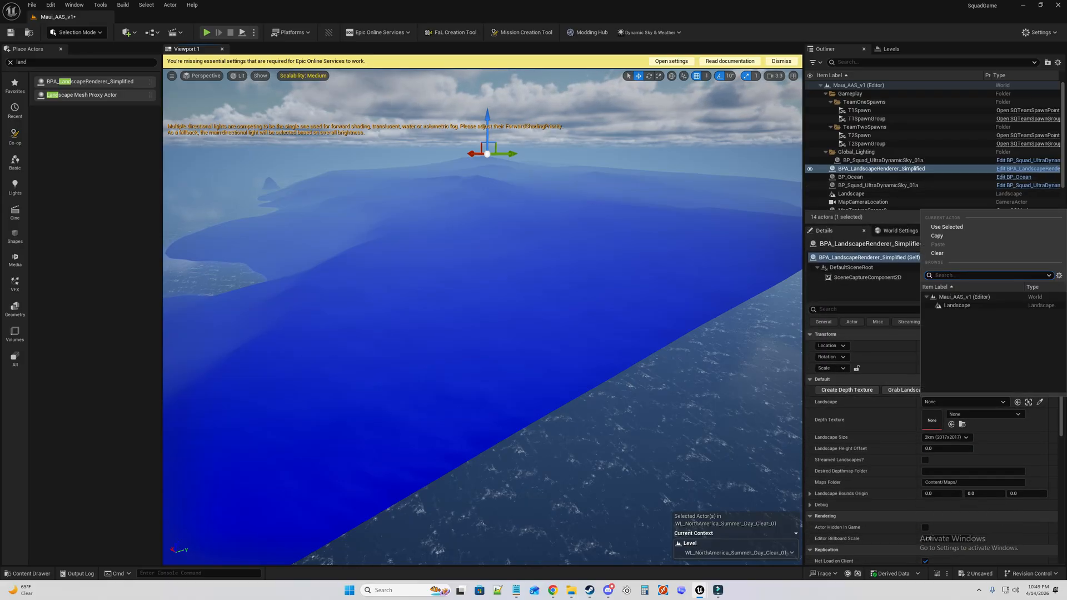
{"action": "left_click", "coordinate": [957, 306]}
{"action": "left_click", "coordinate": [969, 415]}
{"action": "left_click", "coordinate": [970, 415]}
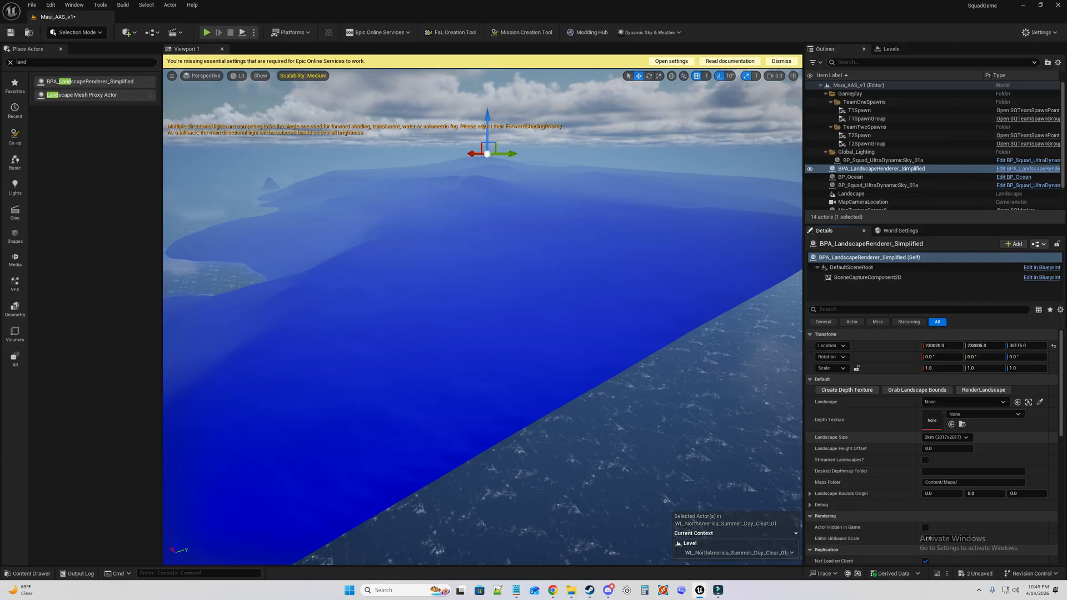
{"action": "left_click", "coordinate": [947, 438]}
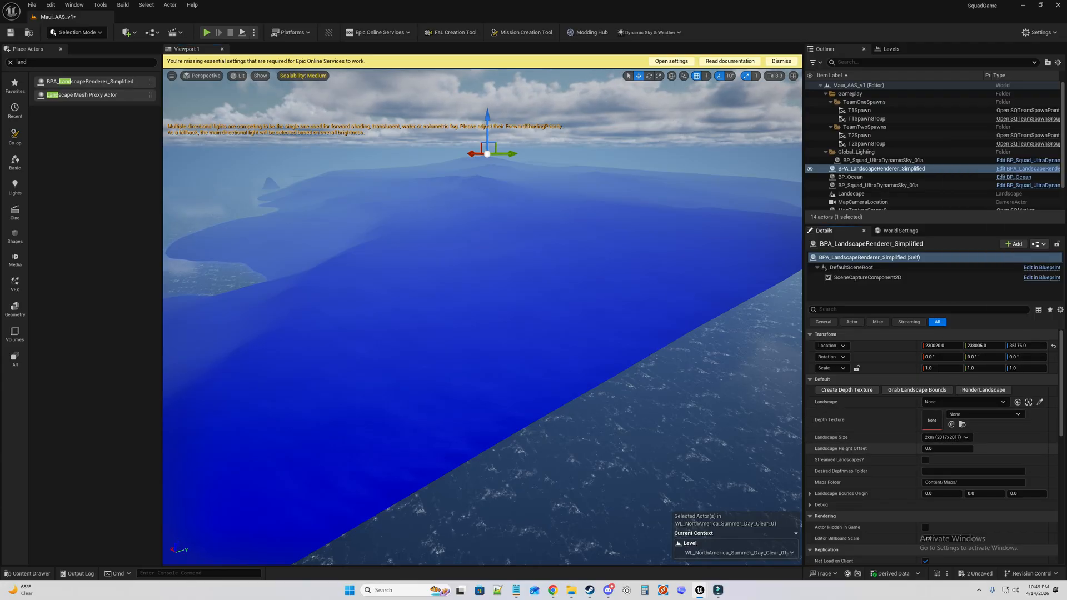
{"action": "scroll", "coordinate": [924, 548], "scroll_direction": "down", "scroll_amount": 3}
{"action": "scroll", "coordinate": [924, 548], "scroll_direction": "down", "scroll_amount": 7}
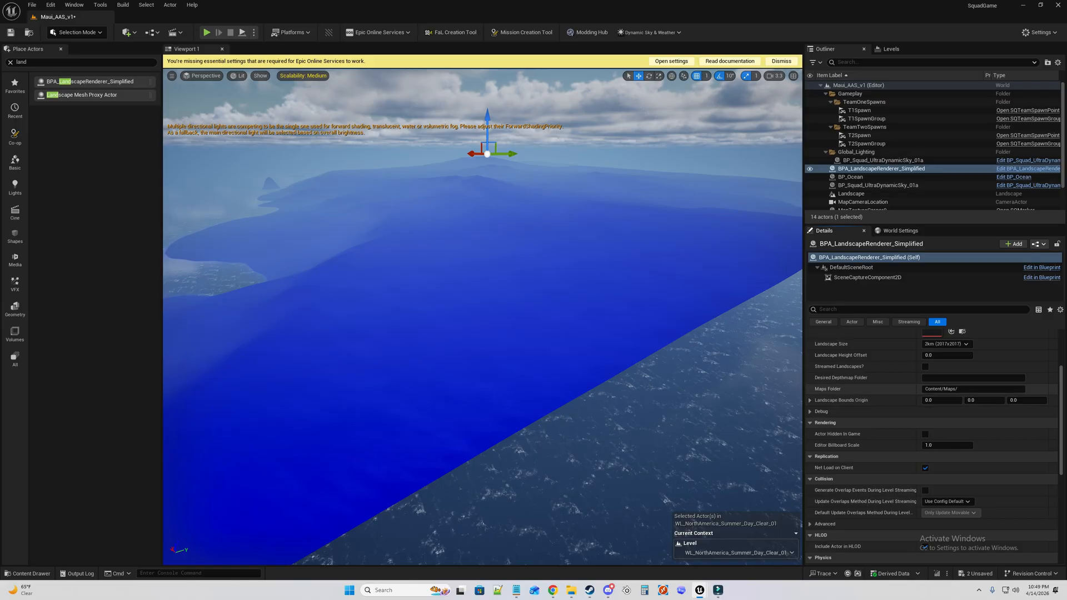
{"action": "scroll", "coordinate": [928, 542], "scroll_direction": "up", "scroll_amount": 10}
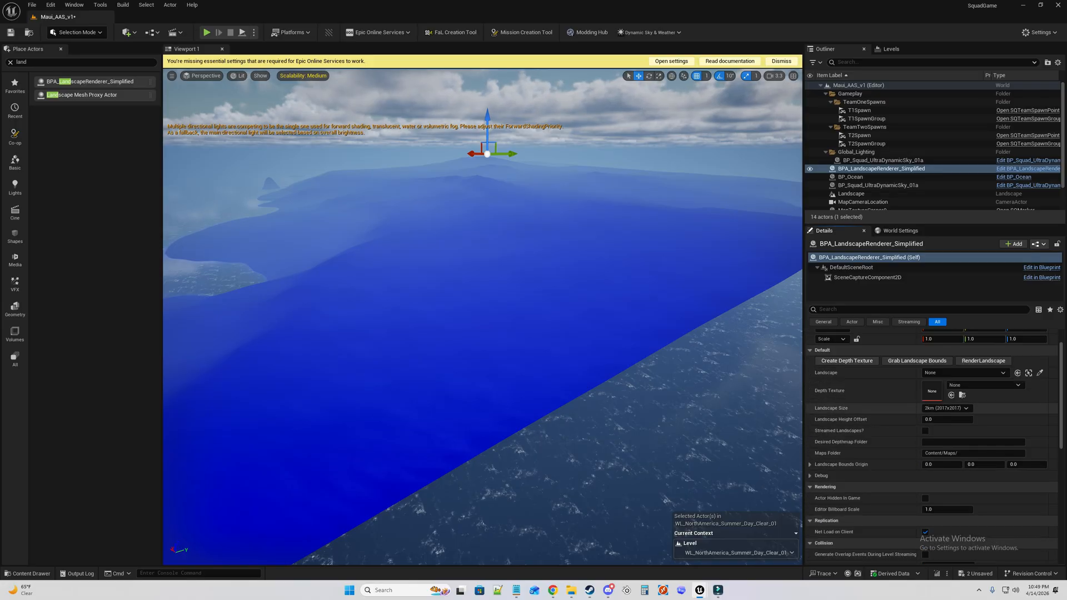
Select T1Spawn and T1SpawnGroup together and move them from the map corner onto the main landmass, at about Y 181701.
{"action": "left_click", "coordinate": [555, 334]}
{"action": "right_click_drag", "start_coordinate": [556, 334], "coordinate": [524, 347]}
{"action": "key", "text": "w"}
{"action": "left_click", "coordinate": [861, 110]}
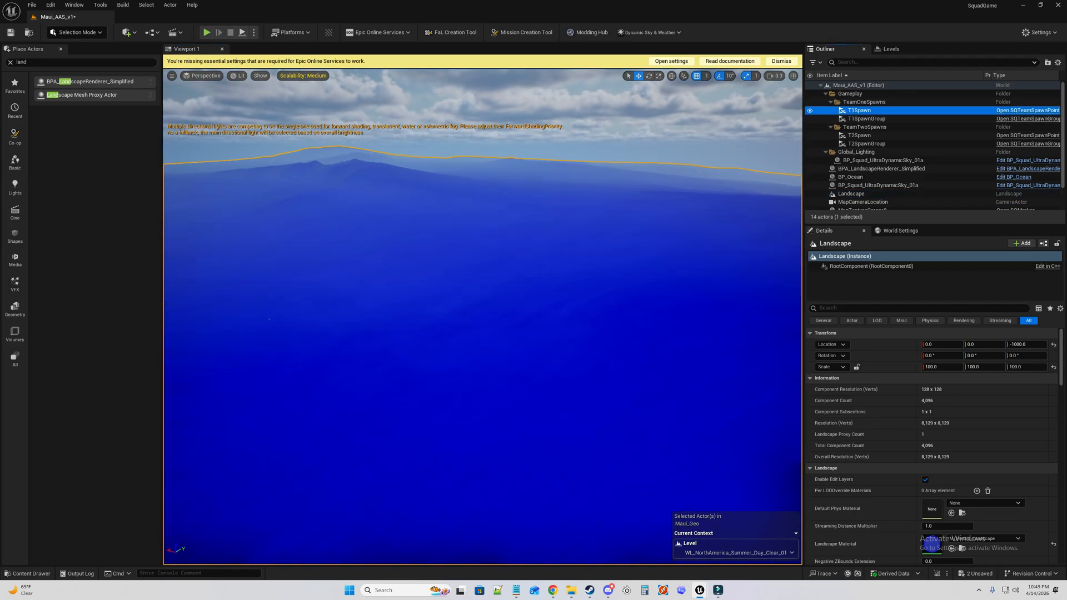
{"action": "left_click", "coordinate": [867, 119]}
{"action": "key", "text": "w"}
{"action": "right_click_drag", "start_coordinate": [500, 311], "coordinate": [564, 335]}
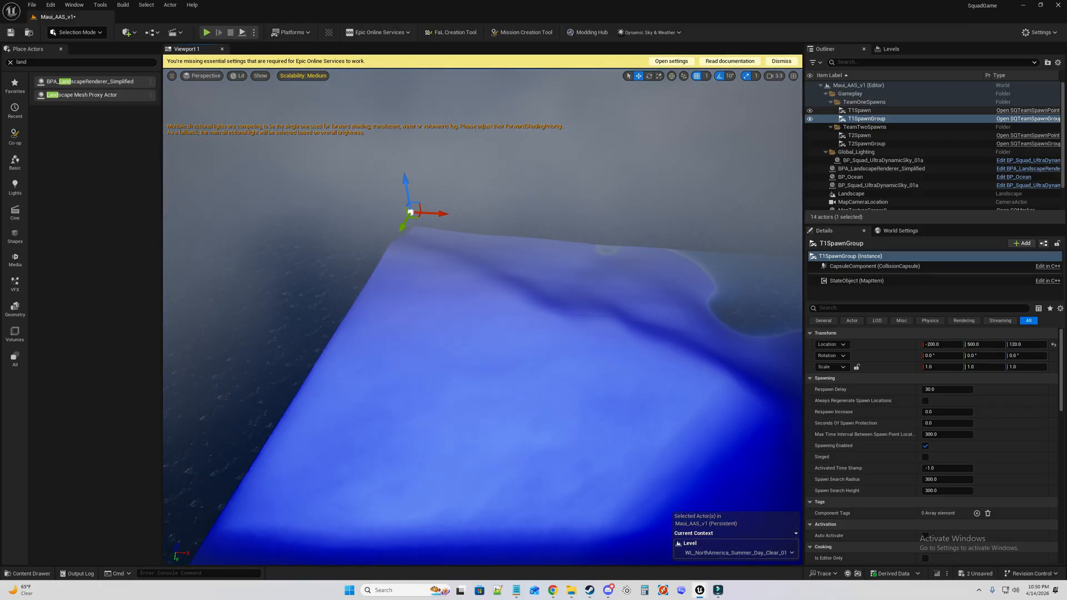
{"action": "left_click", "coordinate": [860, 111], "text": "ctrl"}
{"action": "left_click_drag", "start_coordinate": [437, 213], "coordinate": [624, 218]}
{"action": "right_click_drag", "start_coordinate": [625, 218], "coordinate": [717, 222]}
{"action": "left_click_drag", "start_coordinate": [240, 273], "coordinate": [801, 391]}
{"action": "right_click_drag", "start_coordinate": [779, 383], "coordinate": [889, 356]}
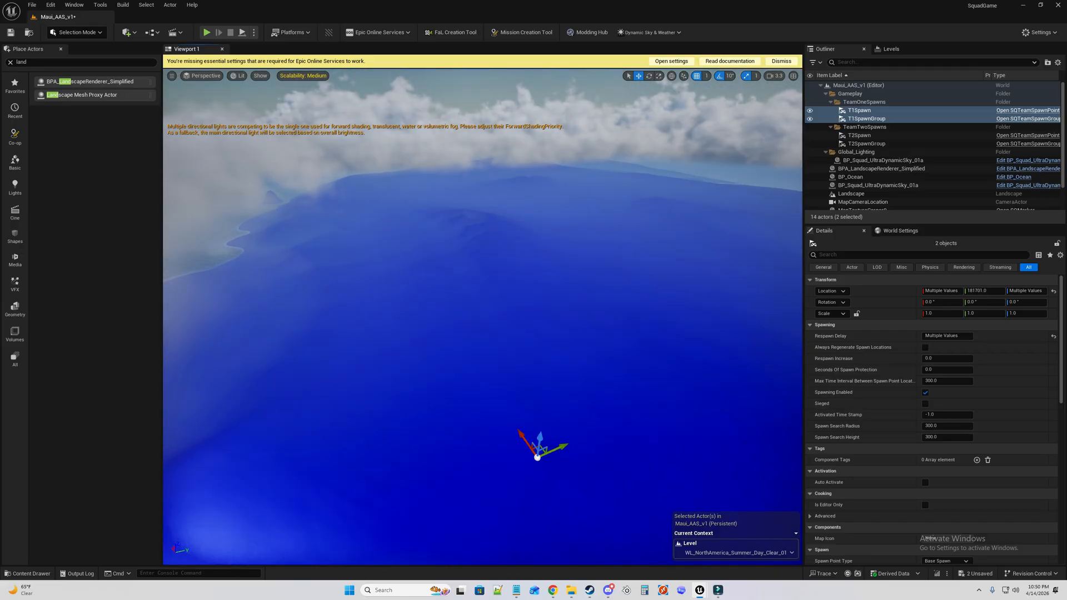
Select T2Spawn and T2SpawnGroup together and move them from the map corner onto the main landmass.
{"action": "left_click", "coordinate": [860, 136]}
{"action": "left_click", "coordinate": [867, 144], "text": "ctrl"}
{"action": "right_click_drag", "start_coordinate": [723, 233], "coordinate": [522, 250]}
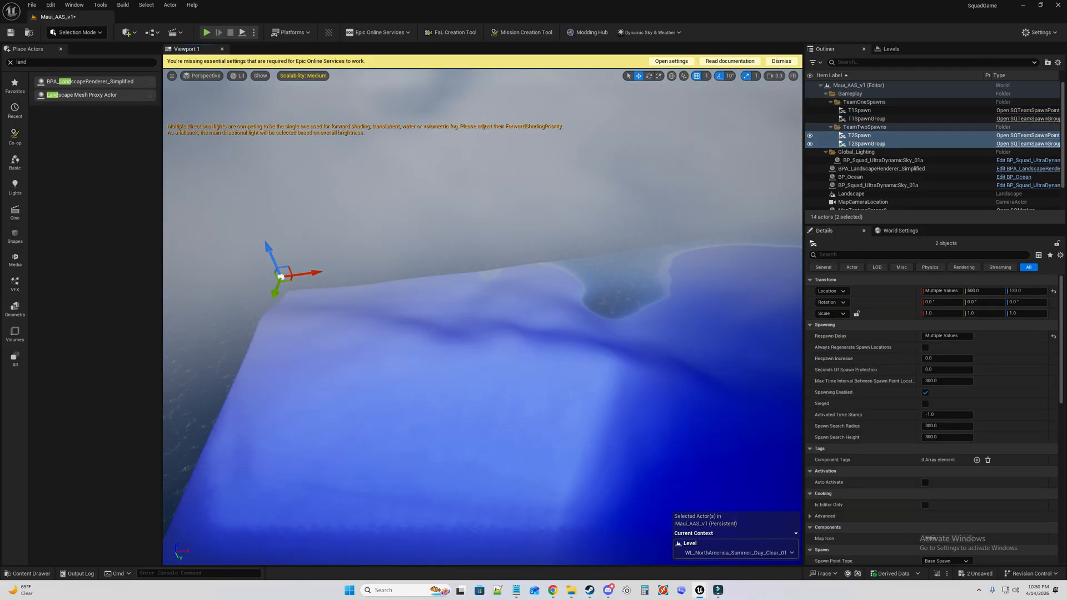
{"action": "left_click_drag", "start_coordinate": [302, 275], "coordinate": [698, 229]}
{"action": "right_click_drag", "start_coordinate": [698, 229], "coordinate": [822, 222]}
{"action": "left_click_drag", "start_coordinate": [362, 247], "coordinate": [736, 285]}
{"action": "right_click_drag", "start_coordinate": [571, 338], "coordinate": [562, 403]}
{"action": "right_click", "coordinate": [571, 338]}
{"action": "type", "text": "a"}
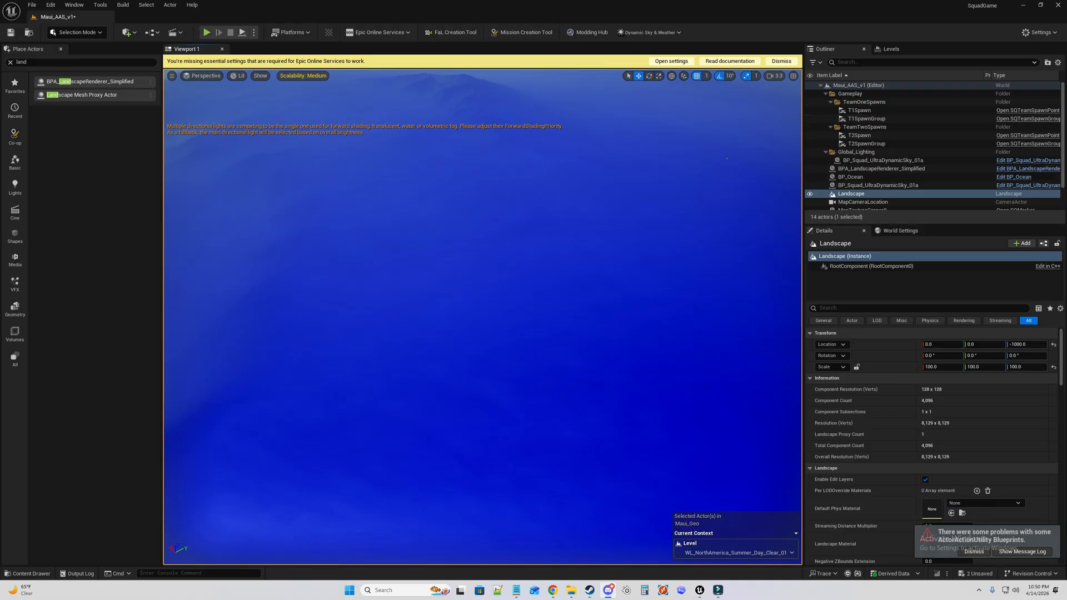
Search the placeable actors for "aas" and place a BP_AASGraph actor on the landscape, accepting placement outside the level bounds.
{"action": "left_click", "coordinate": [917, 217]}
{"action": "left_click", "coordinate": [81, 62]}
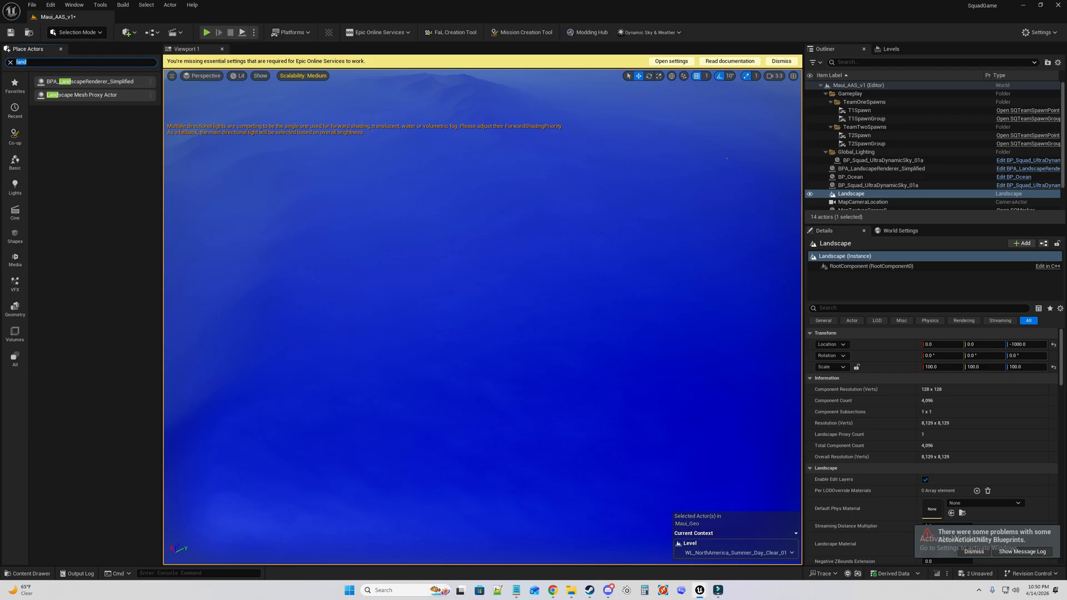
{"action": "type", "text": "aaa"}
{"action": "key", "text": "BackSpace"}
{"action": "type", "text": "s"}
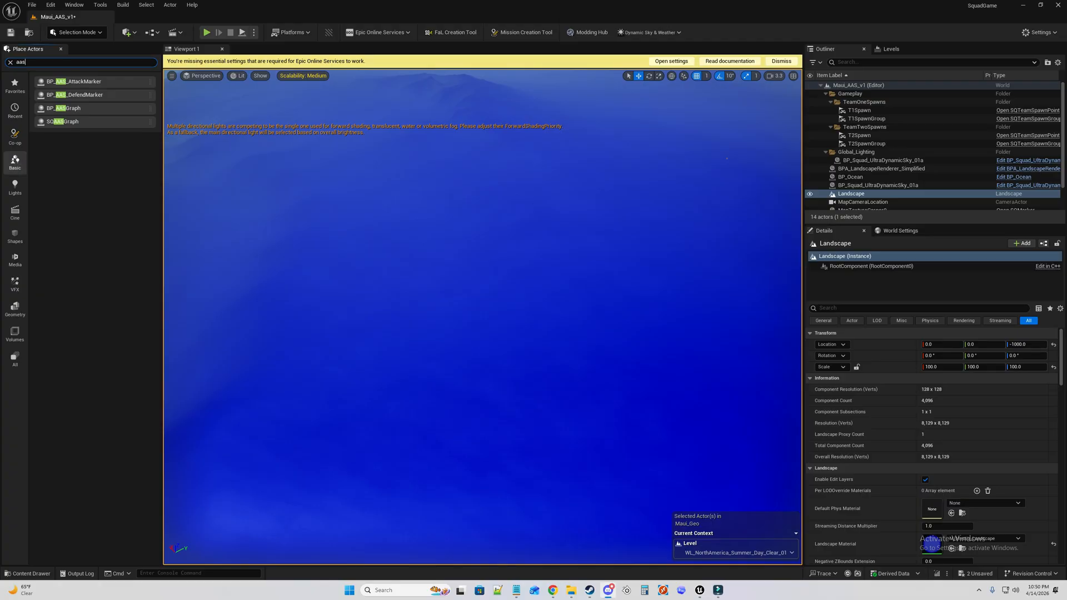
{"action": "left_click_drag", "start_coordinate": [76, 107], "coordinate": [445, 289]}
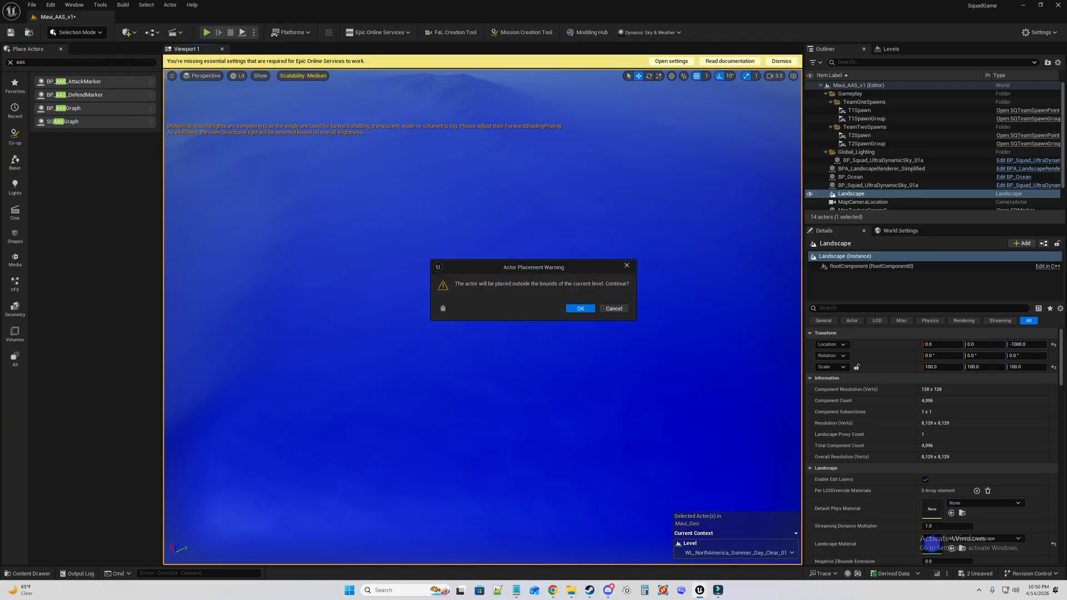
{"action": "left_click", "coordinate": [579, 308]}
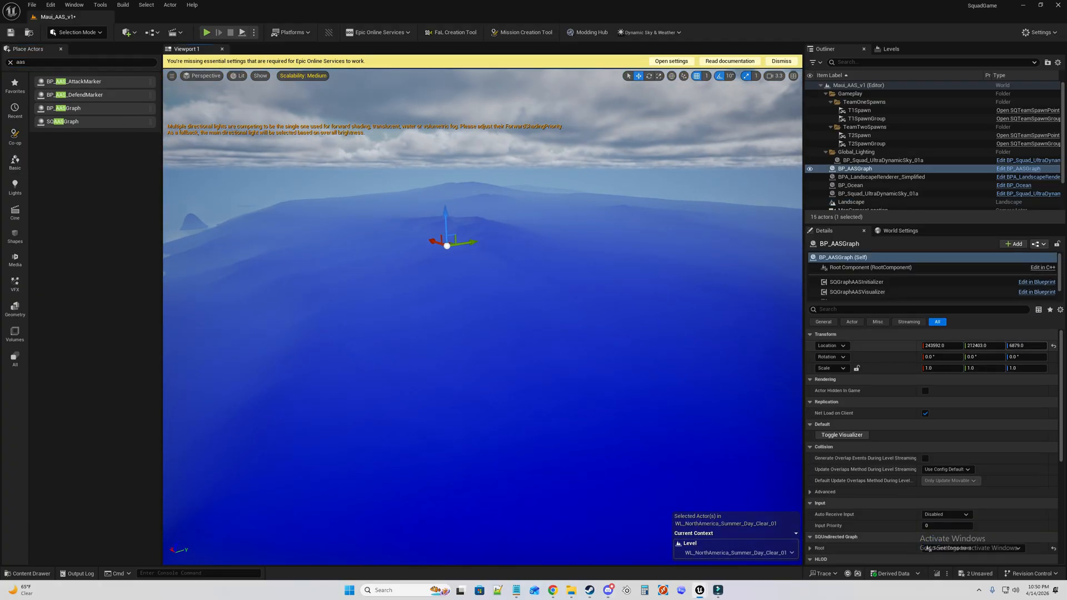
Reset the BP_AASGraph actor's location, then move it over the island to about 221114, 291581, 0.
{"action": "left_click", "coordinate": [1054, 346]}
{"action": "right_click_drag", "start_coordinate": [500, 211], "coordinate": [195, 244]}
{"action": "right_click_drag", "start_coordinate": [478, 267], "coordinate": [667, 272]}
{"action": "left_click_drag", "start_coordinate": [172, 253], "coordinate": [597, 236]}
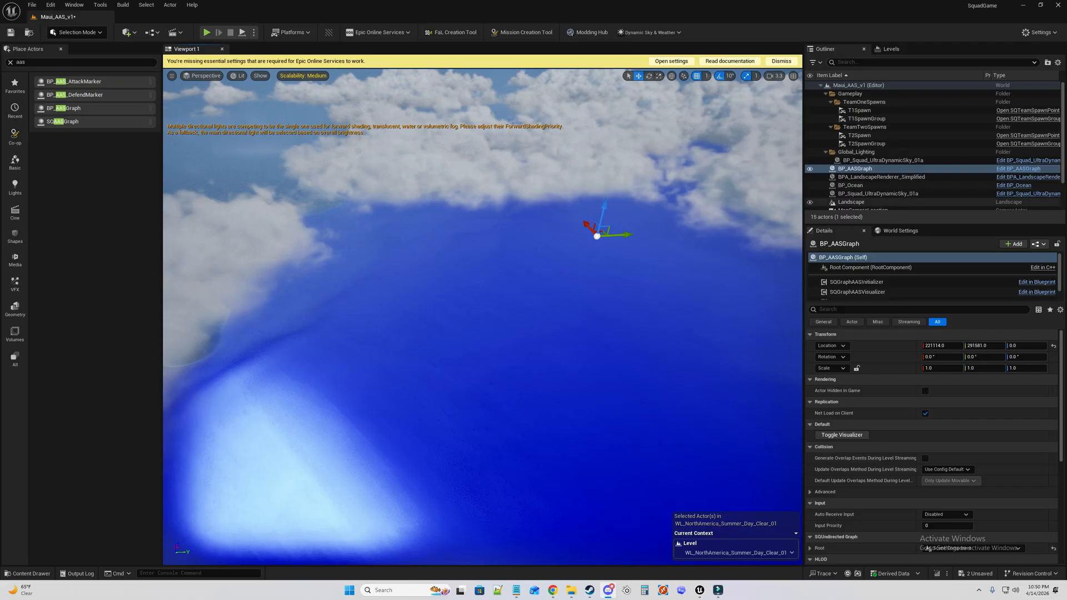
{"action": "left_click", "coordinate": [875, 169]}
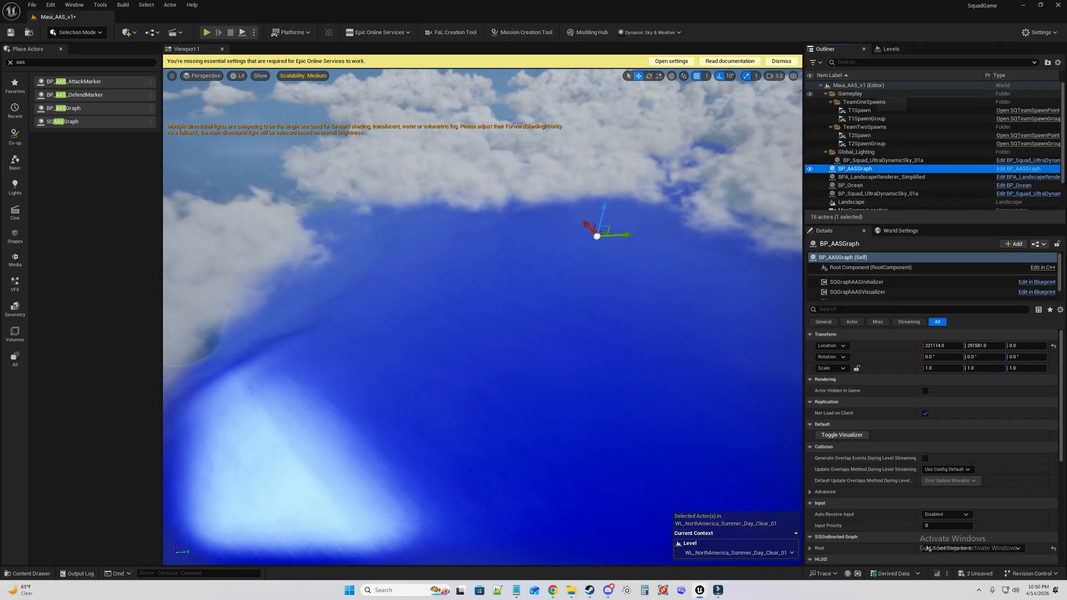
{"action": "key", "text": "alt+Tab"}
{"action": "key", "text": "alt+Tab"}
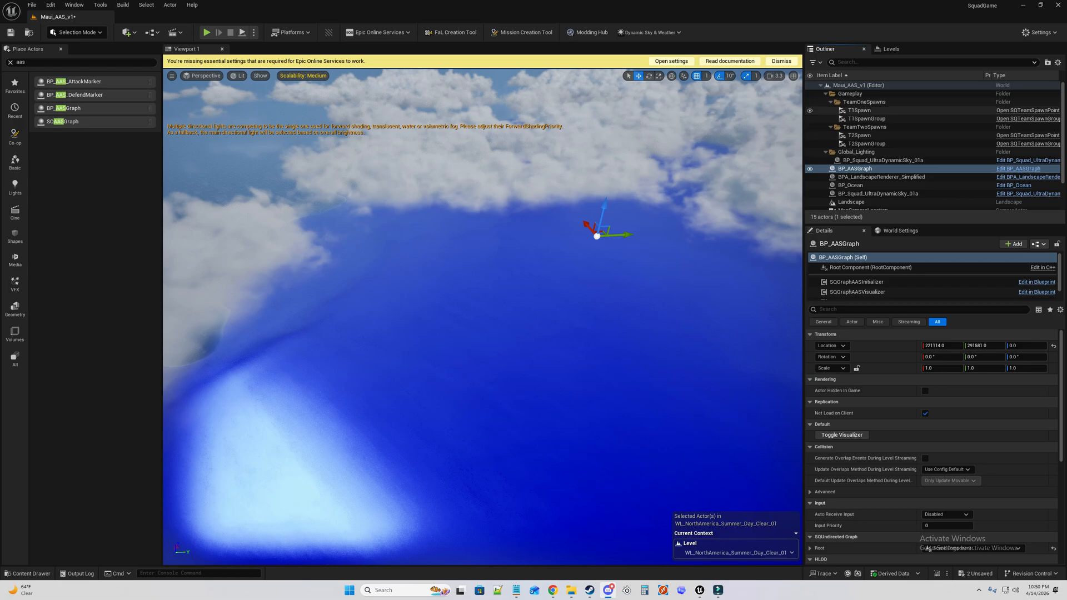
Create a subfolder named AAS Capture Zones inside the Gameplay folder.
{"action": "left_click", "coordinate": [860, 94]}
{"action": "right_click", "coordinate": [860, 94]}
{"action": "mouse_move", "coordinate": [889, 139]}
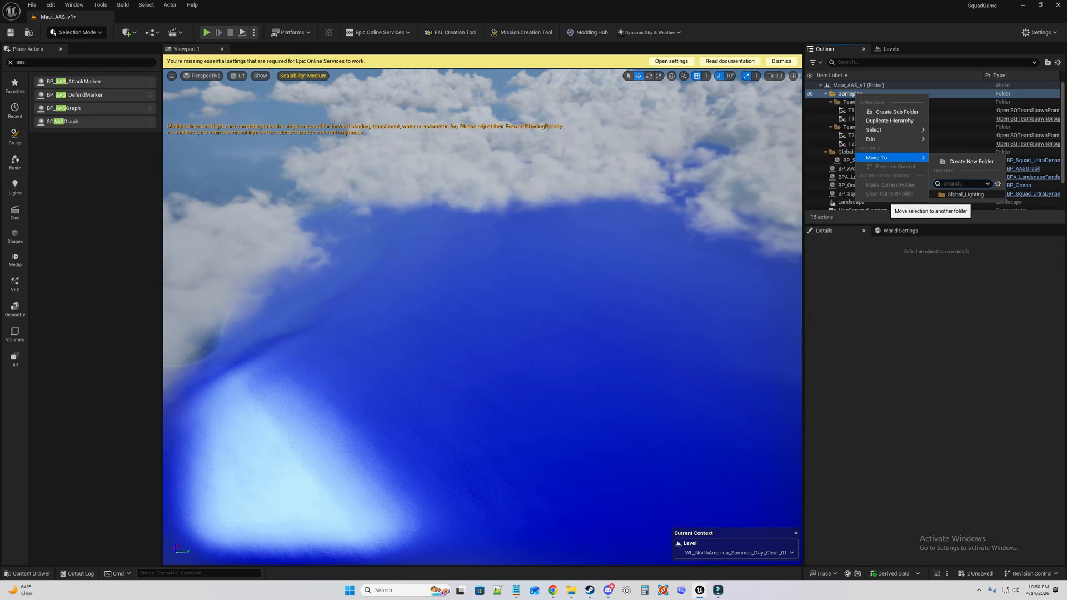
{"action": "left_click", "coordinate": [895, 112]}
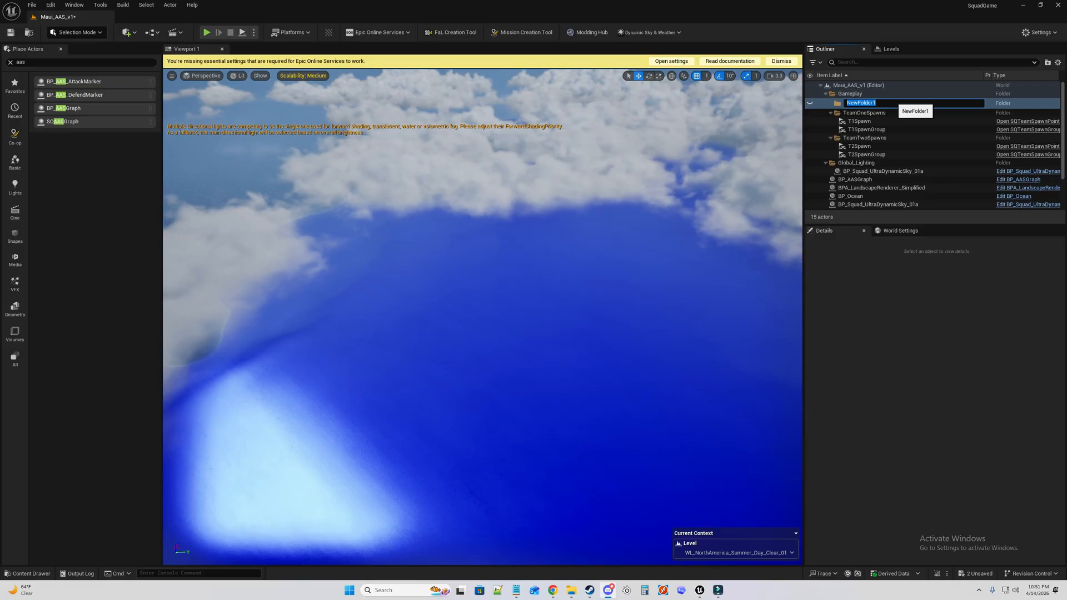
{"action": "left_click", "coordinate": [892, 102]}
{"action": "key", "text": "BackSpace"}
{"action": "key", "text": "BackSpace"}
{"action": "key", "text": "BackSpace"}
{"action": "key", "text": "BackSpace"}
{"action": "key", "text": "BackSpace"}
{"action": "key", "text": "BackSpace"}
{"action": "key", "text": "BackSpace"}
{"action": "key", "text": "BackSpace"}
{"action": "key", "text": "BackSpace"}
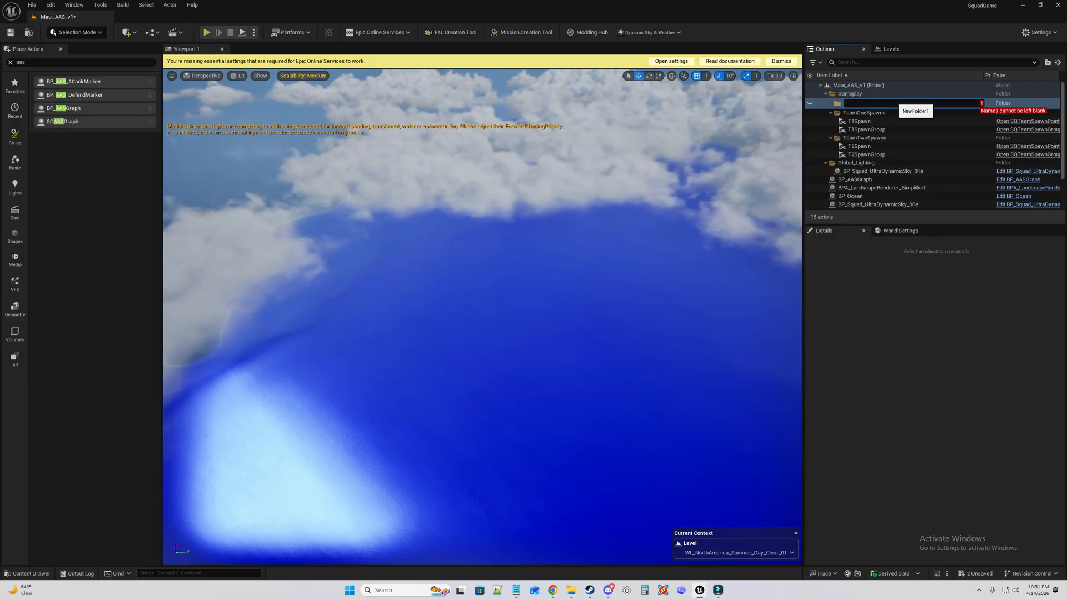
{"action": "type", "text": "AA"}
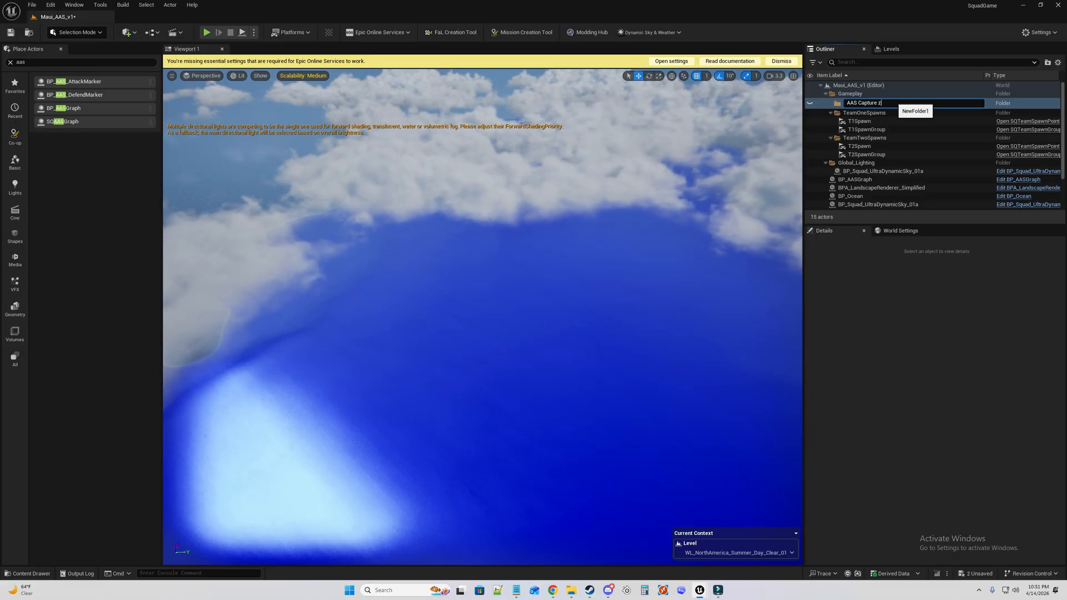
{"action": "type", "text": "S Capture Zones"}
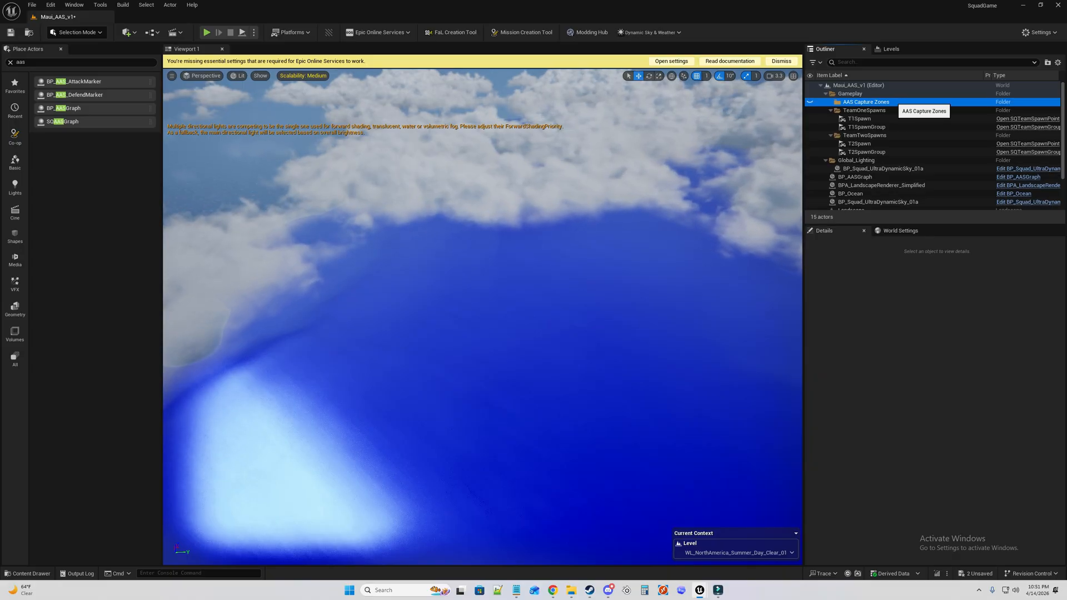
Move the BP_AASGraph actor into the AAS Capture Zones folder.
{"action": "key", "text": "ctrl+a"}
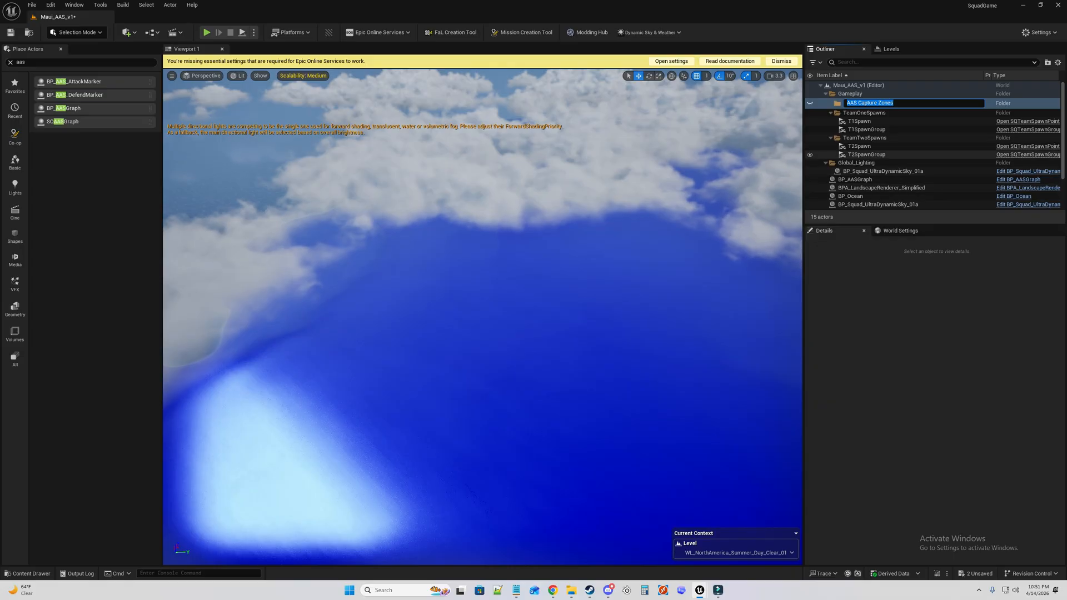
{"action": "left_click_drag", "start_coordinate": [856, 179], "coordinate": [888, 112]}
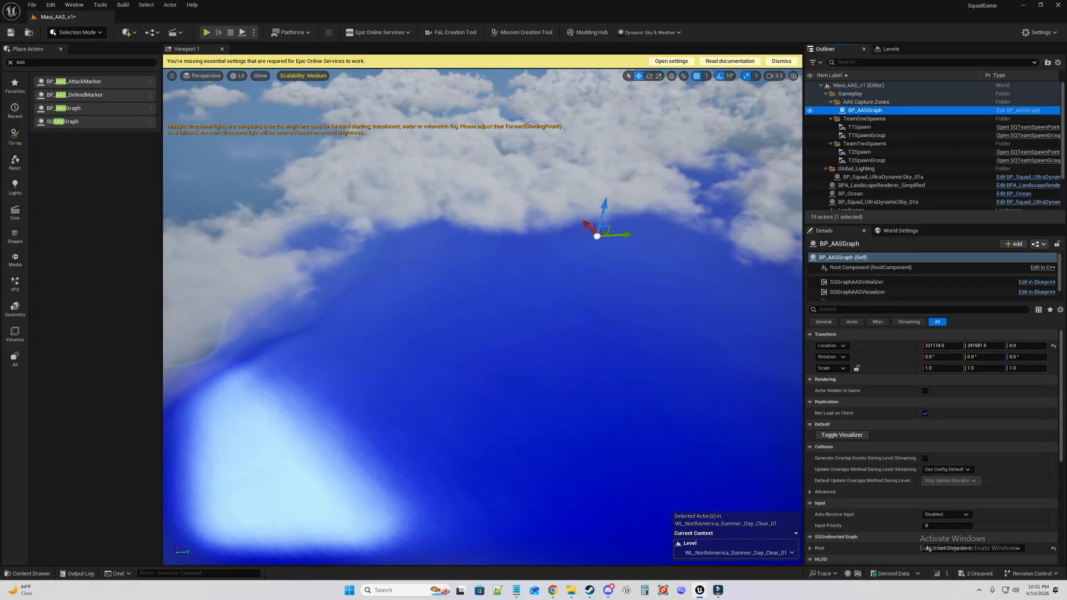
{"action": "key", "text": "F2"}
{"action": "key", "text": "alt+Tab"}
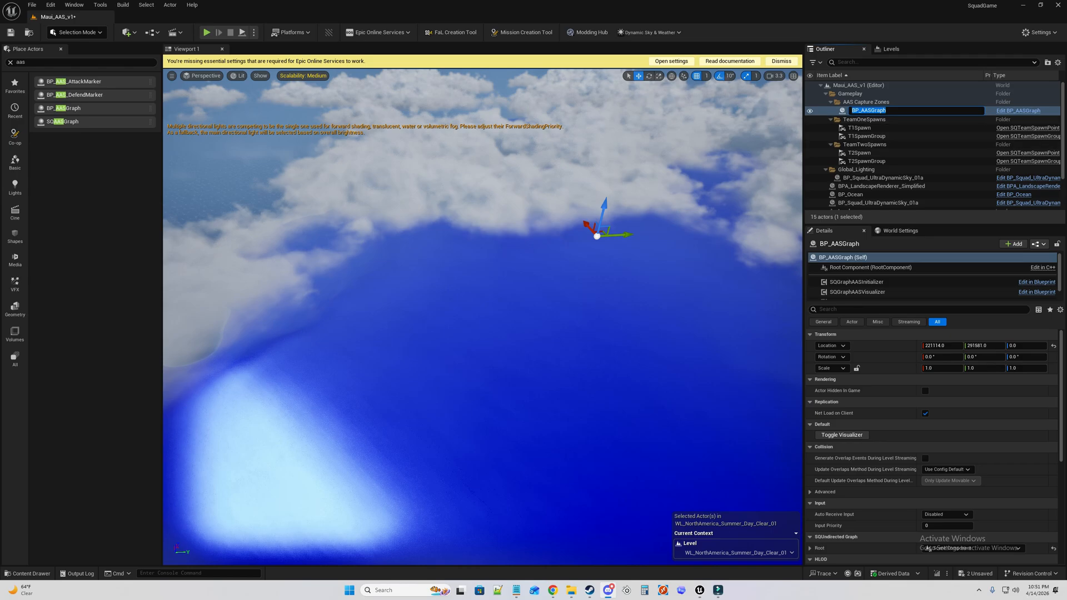
Search the placeable actors for "capture", place a BP_CaptureZoneMain at about Z 17470 over the landscape, and file it in the AAS Capture Zones folder.
{"action": "left_click", "coordinate": [84, 62]}
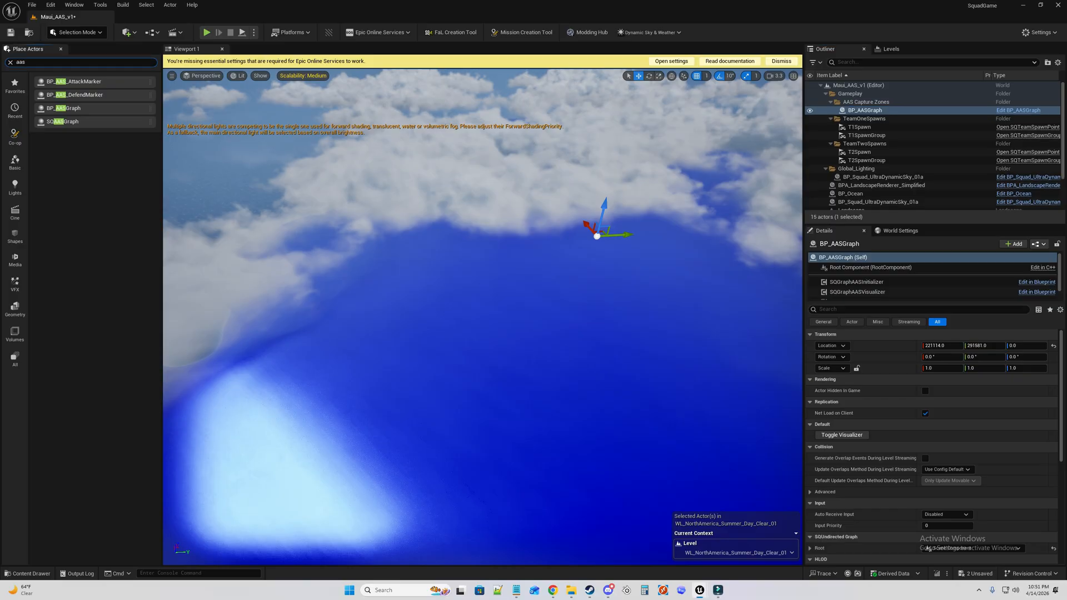
{"action": "type", "text": "capture"}
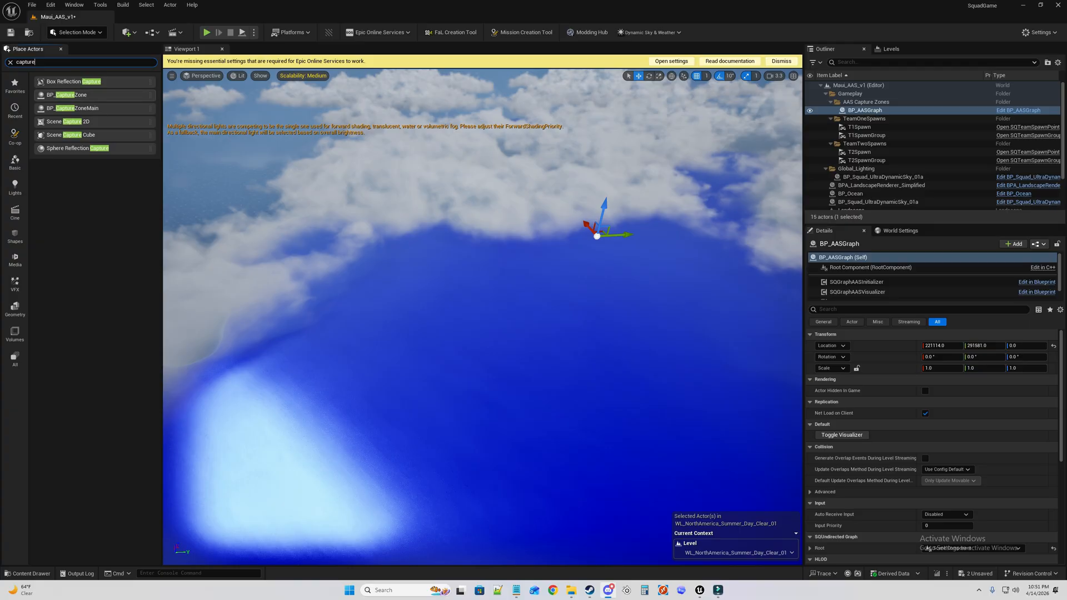
{"action": "left_click_drag", "start_coordinate": [83, 108], "coordinate": [615, 220]}
{"action": "left_click_drag", "start_coordinate": [568, 329], "coordinate": [569, 327]}
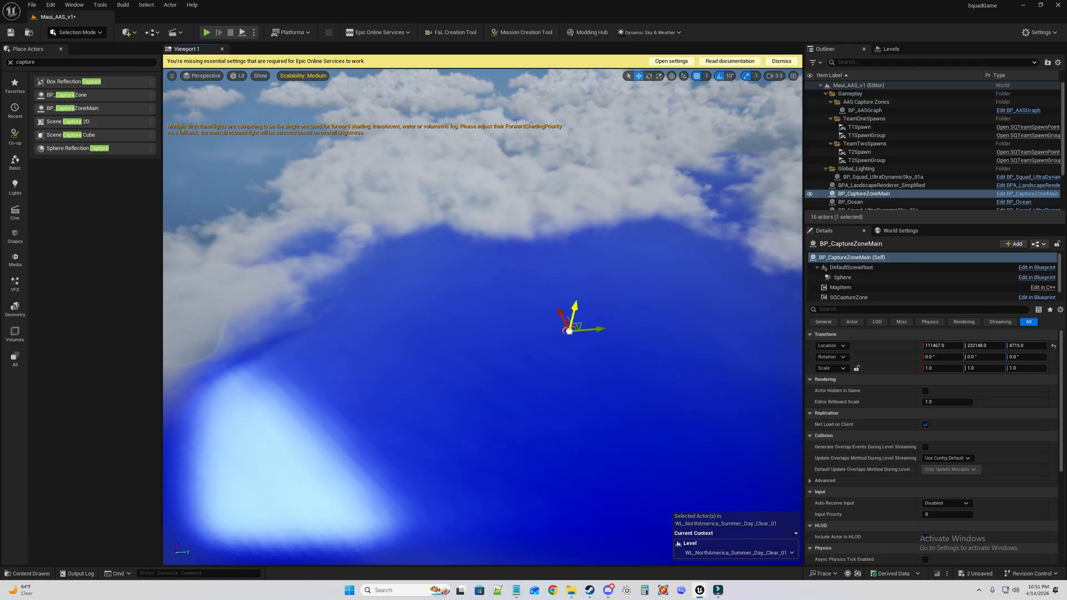
{"action": "left_click_drag", "start_coordinate": [862, 193], "coordinate": [885, 104]}
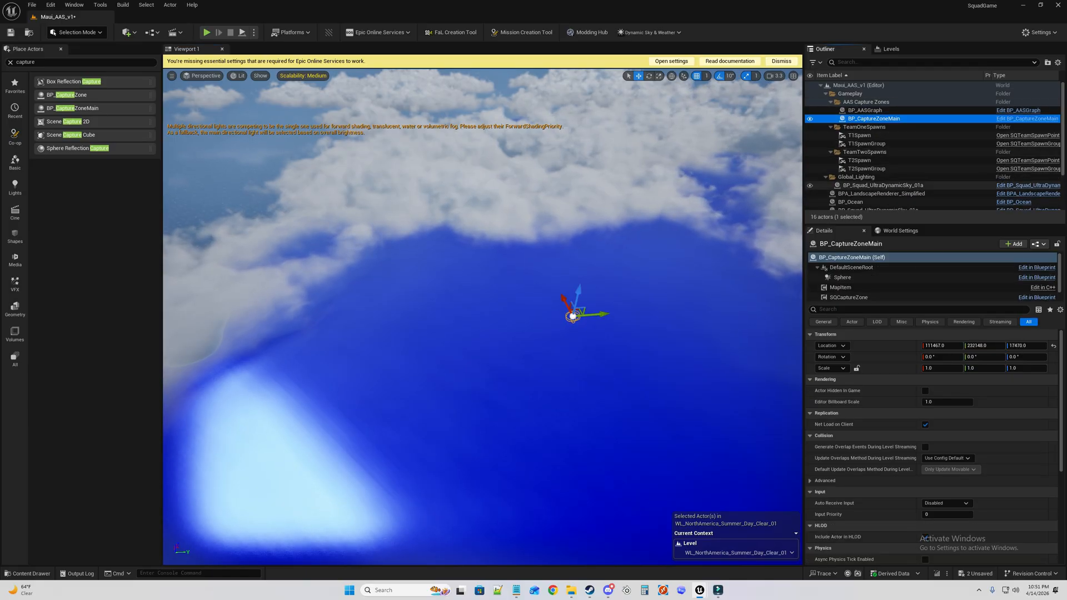
Rename the BP_CaptureZoneMain actor as 00-Team1 Main.
{"action": "key", "text": "F2"}
{"action": "type", "text": "T1"}
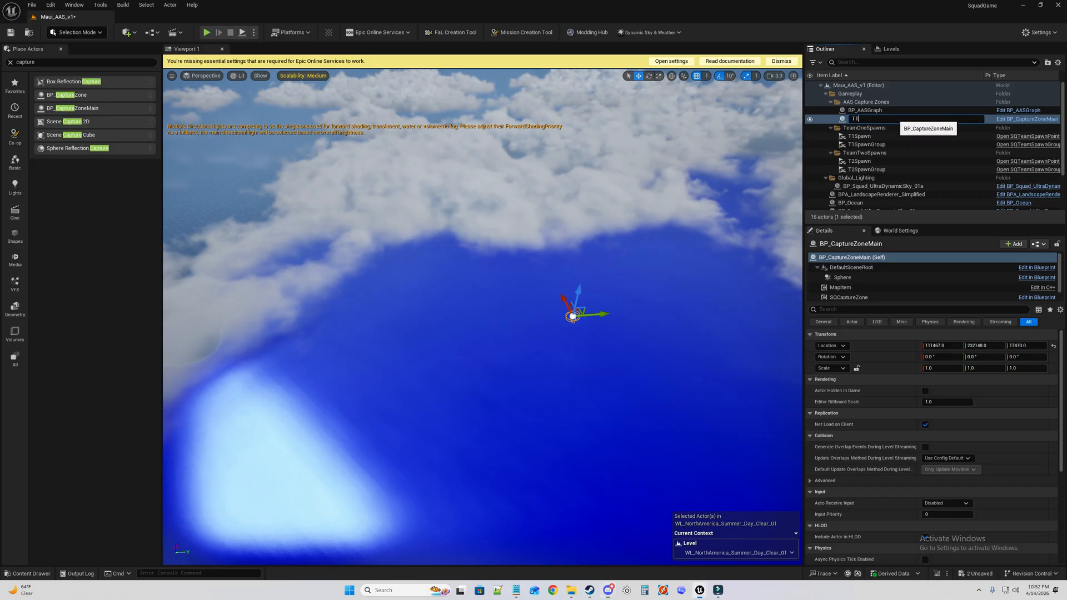
{"action": "key", "text": "BackSpace"}
{"action": "key", "text": "BackSpace"}
{"action": "type", "text": "00-"}
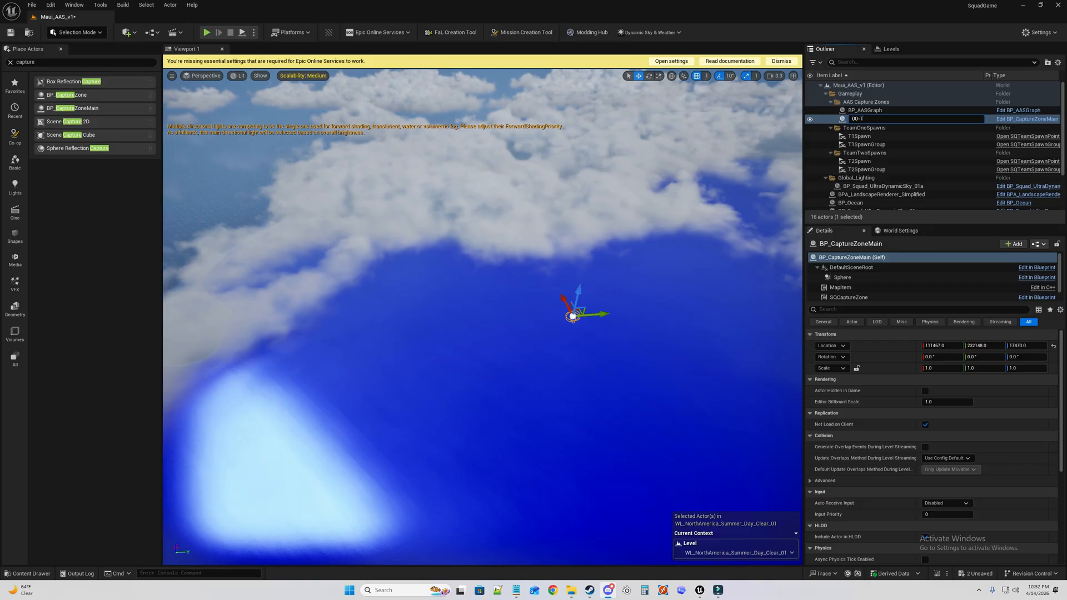
{"action": "key", "text": "Return"}
{"action": "key", "text": "F2"}
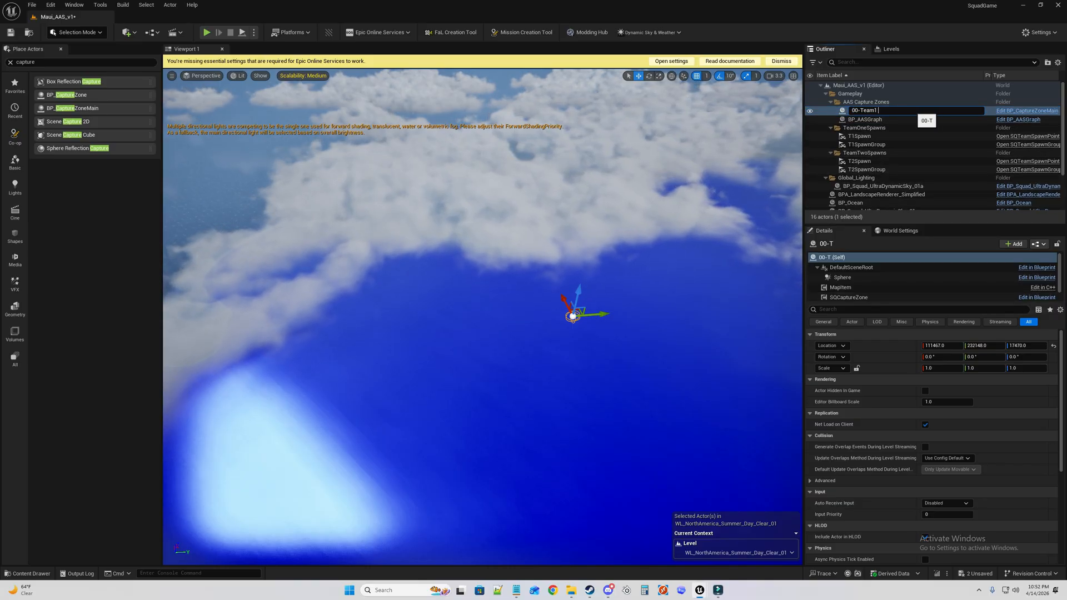
{"action": "type", "text": "00-Team1 Main"}
{"action": "key", "text": "Return"}
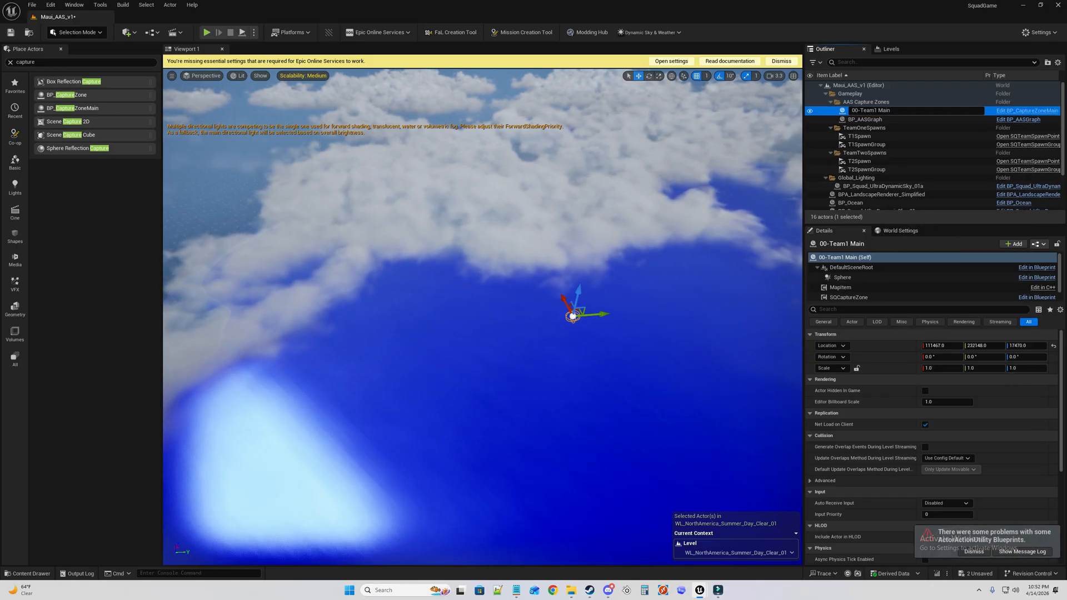
Duplicate the 00-Team1 Main capture zone and rename the copy as 100-Team2 Main.
{"action": "left_click", "coordinate": [867, 111]}
{"action": "left_click", "coordinate": [864, 127]}
{"action": "left_click", "coordinate": [939, 110]}
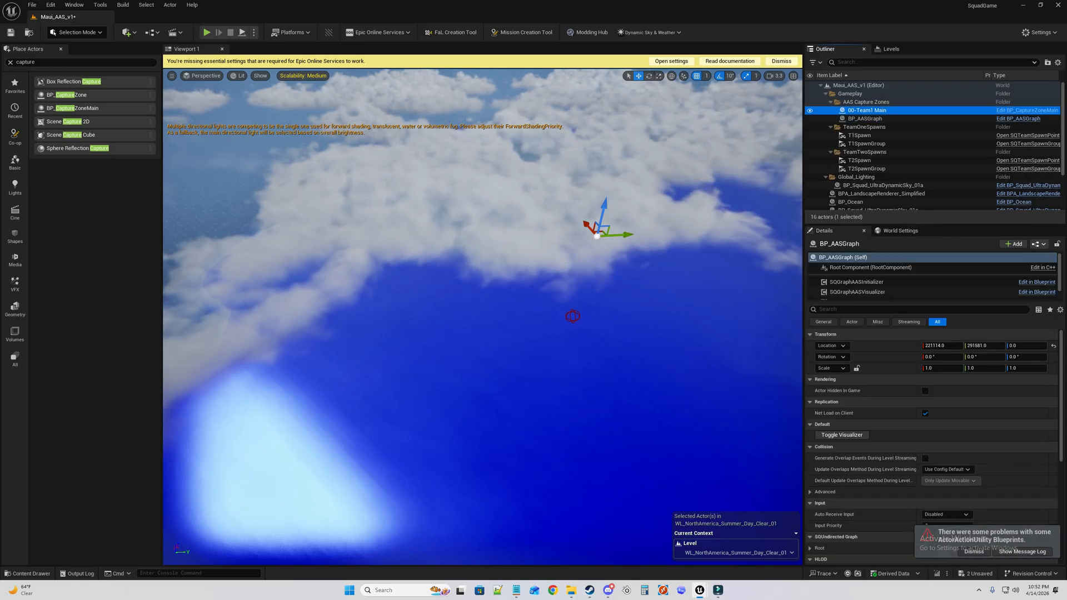
{"action": "right_click", "coordinate": [940, 110]}
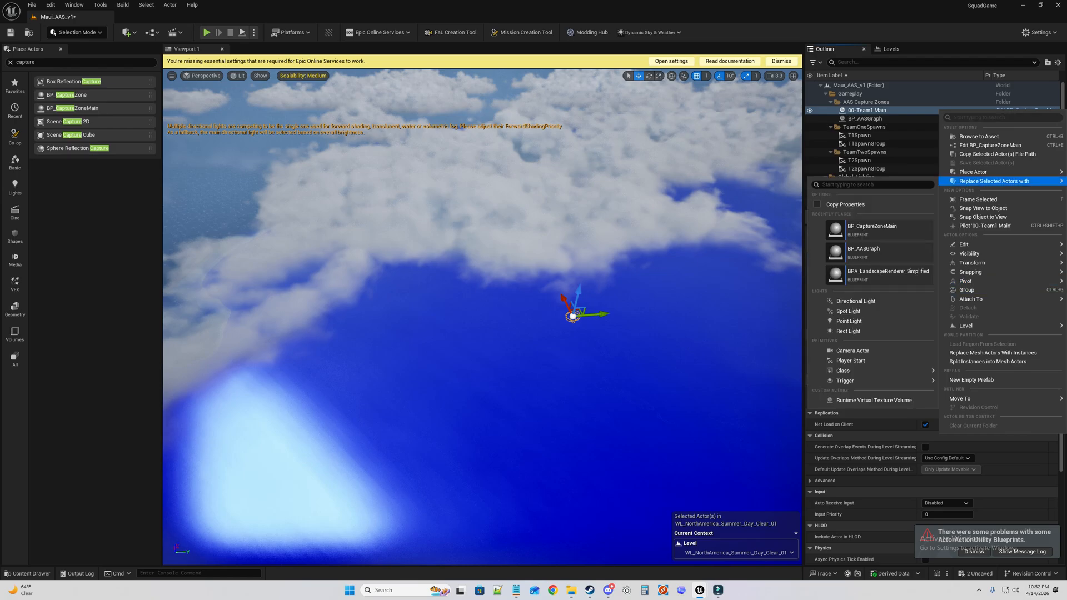
{"action": "mouse_move", "coordinate": [970, 253]}
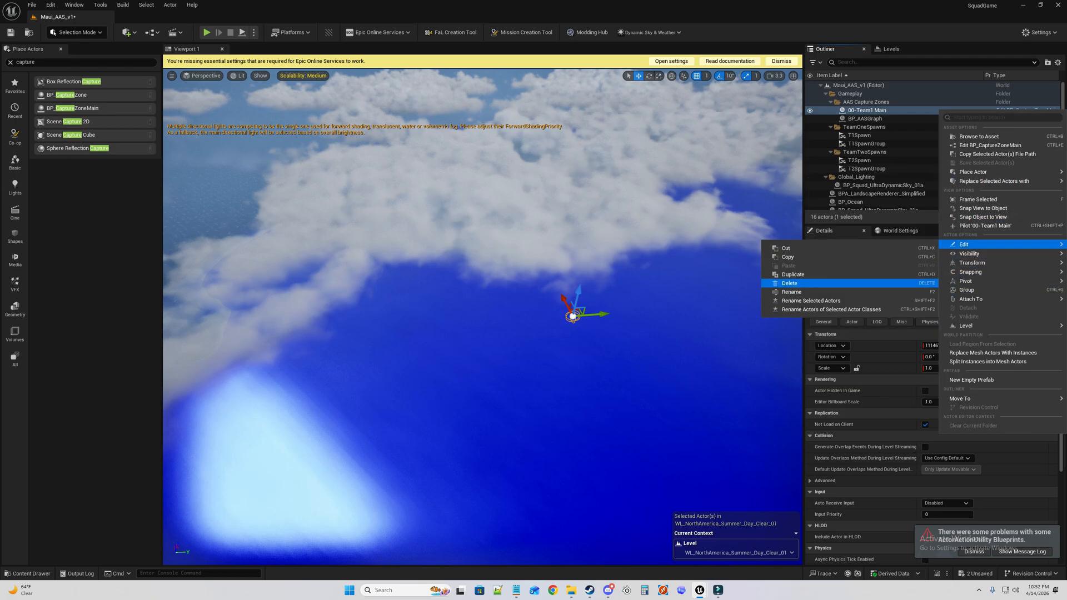
{"action": "key", "text": "ctrl+d"}
{"action": "key", "text": "F2"}
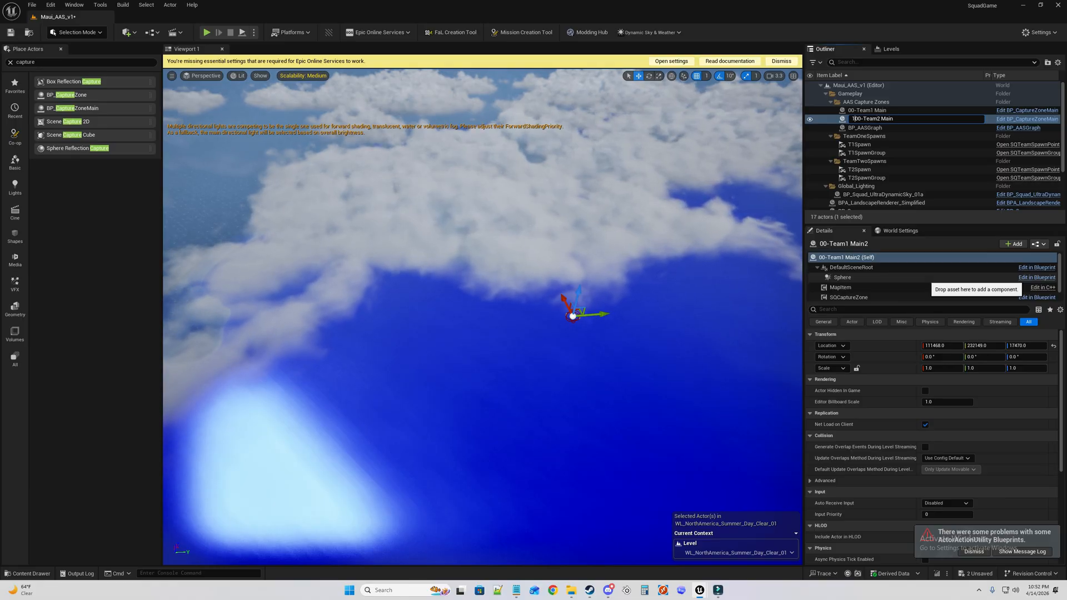
{"action": "key", "text": "Return"}
{"action": "key", "text": "Up"}
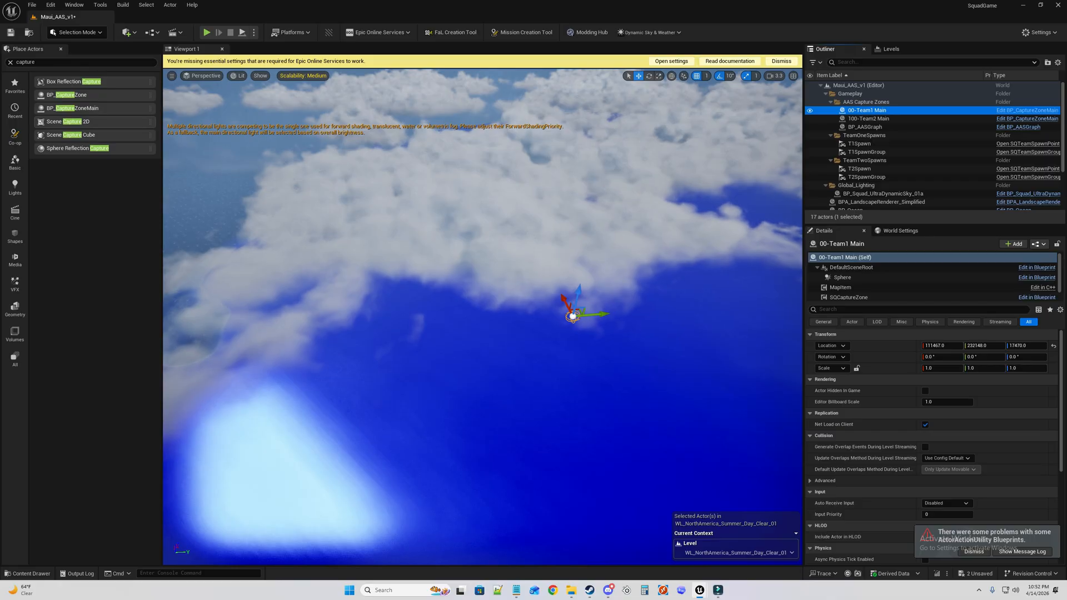
Place a BP_CaptureZone actor on the landscape and move it into the AAS Capture Zones folder.
{"action": "left_click_drag", "start_coordinate": [95, 95], "coordinate": [564, 382]}
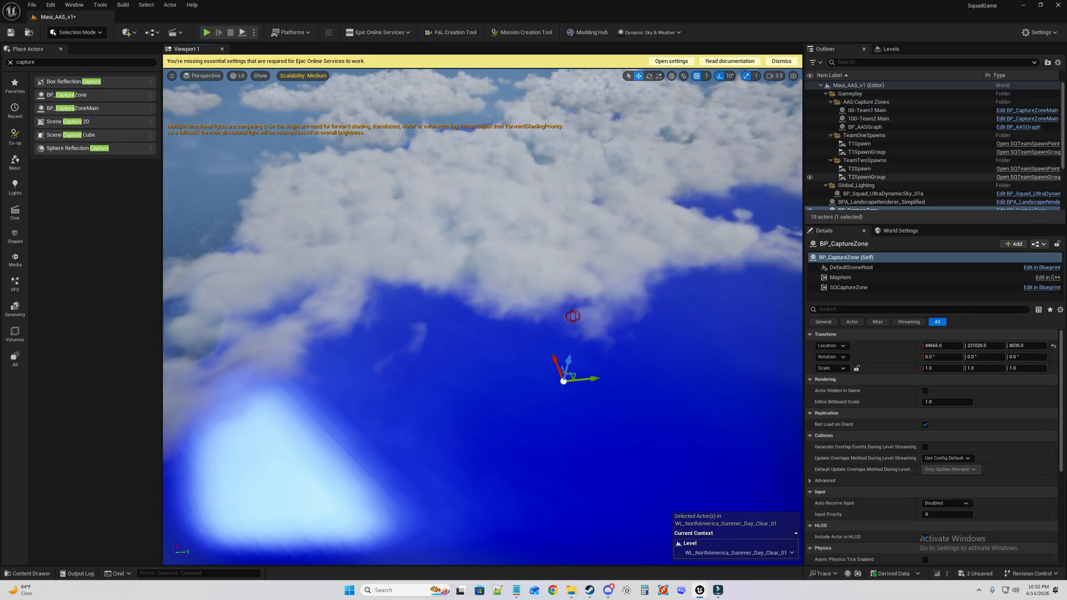
{"action": "scroll", "coordinate": [883, 162], "scroll_direction": "up", "scroll_amount": 3}
{"action": "left_click_drag", "start_coordinate": [858, 171], "coordinate": [874, 103]}
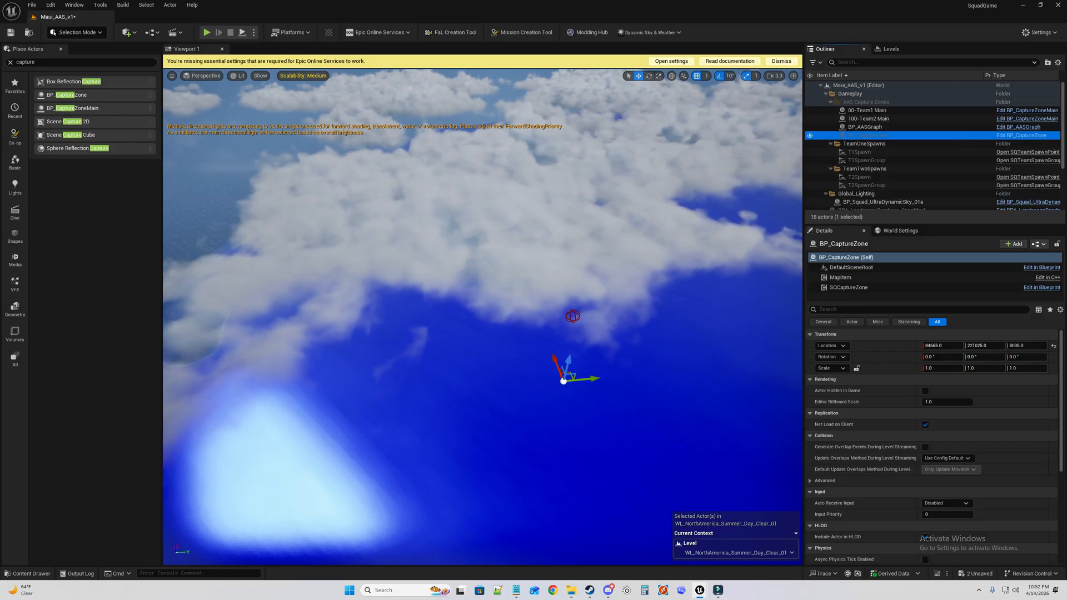
Rename the BP_CaptureZone actor as 01-Maui and set the flag name of its SQCaptureZone component to Maui.
{"action": "key", "text": "F2"}
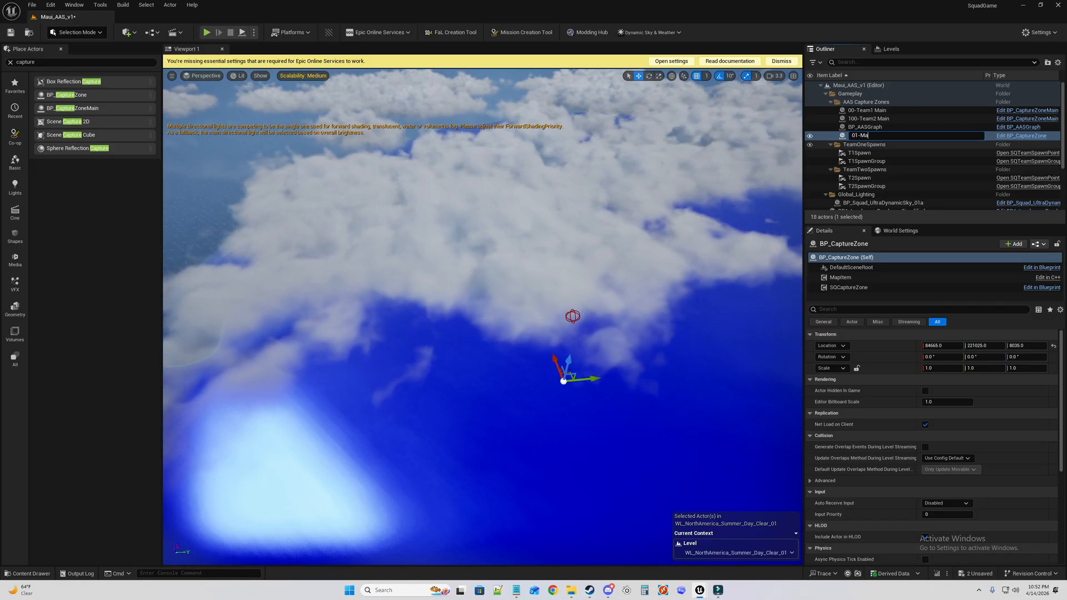
{"action": "key", "text": "Return"}
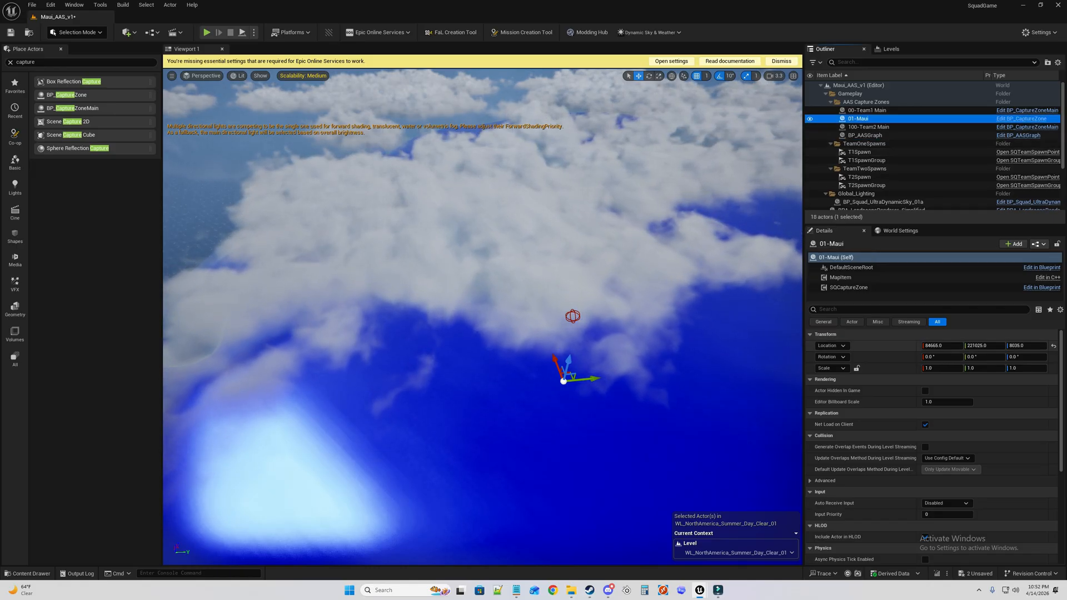
{"action": "left_click", "coordinate": [849, 287]}
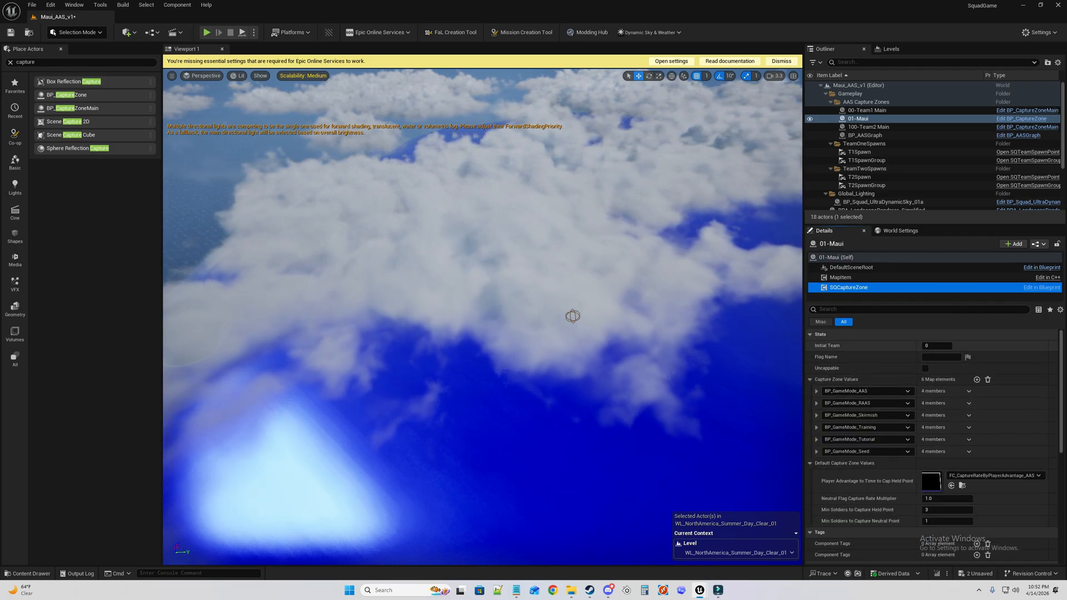
{"action": "left_click", "coordinate": [941, 357]}
{"action": "type", "text": "M<au"}
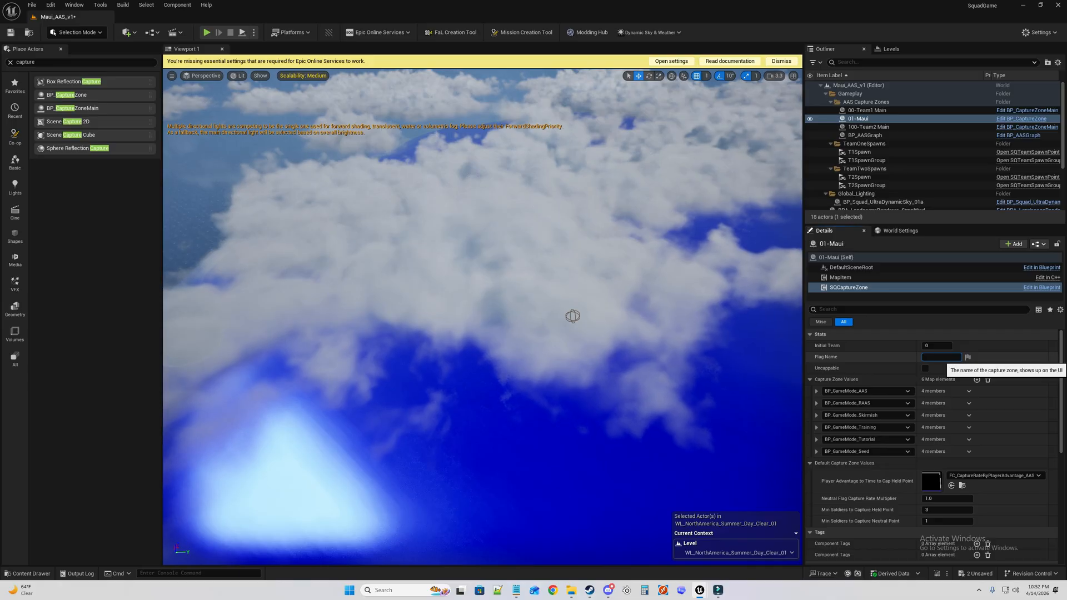
{"action": "type", "text": "i"}
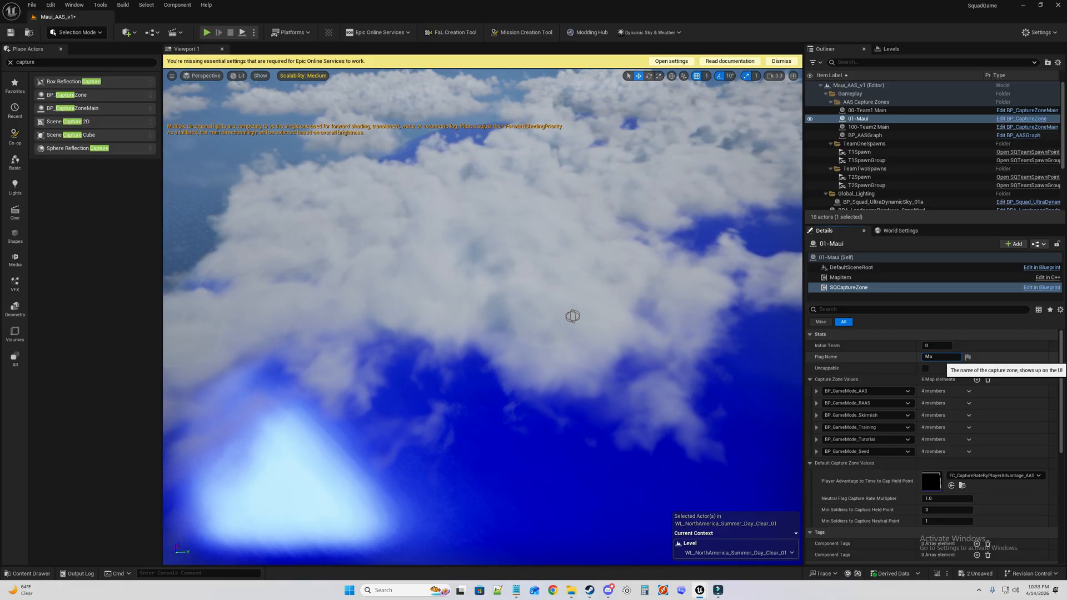
{"action": "key", "text": "Return"}
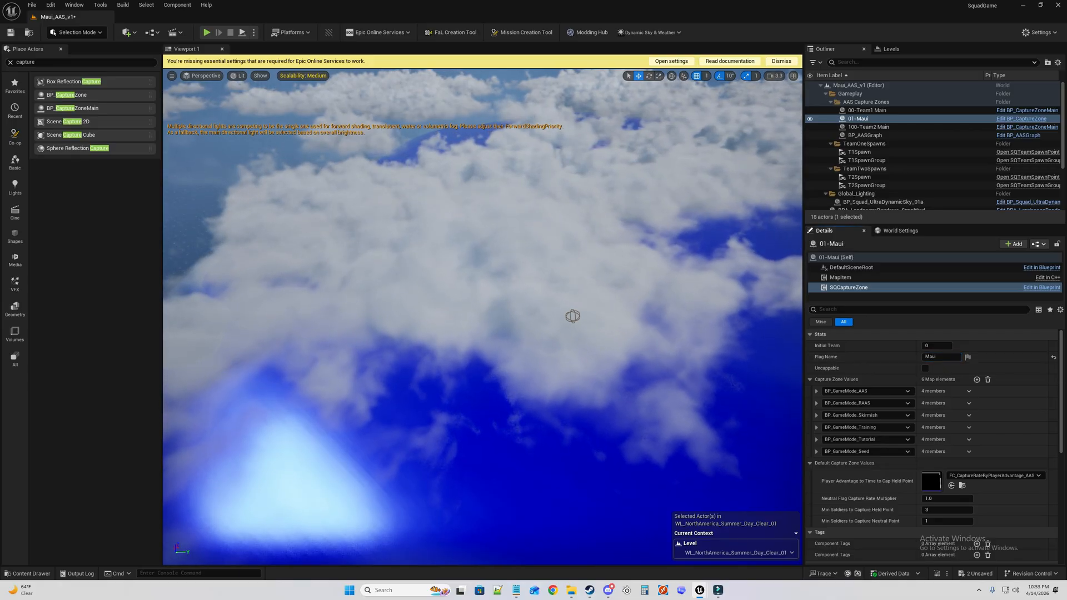
Search the placeable actors for "text" and place a Text Render Actor on the landscape near the capture zones.
{"action": "left_click", "coordinate": [37, 62]}
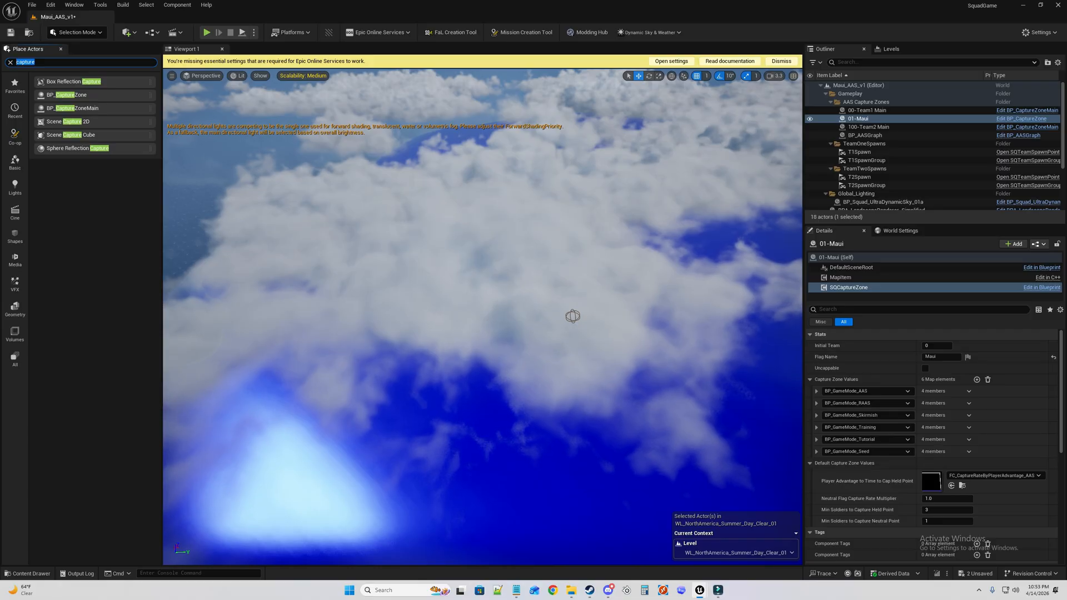
{"action": "type", "text": "text"}
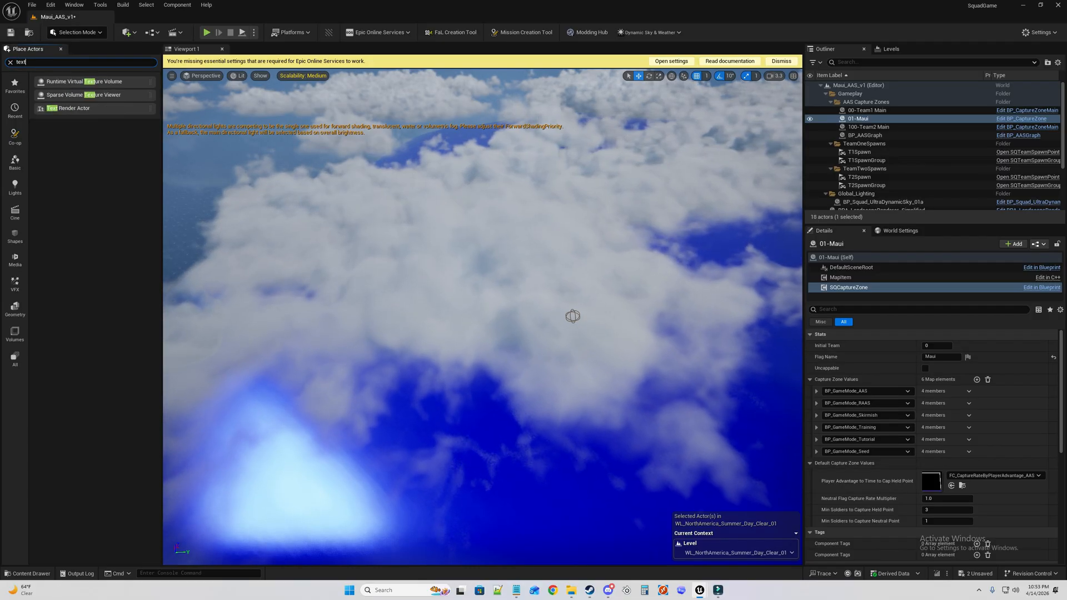
{"action": "left_click_drag", "start_coordinate": [90, 108], "coordinate": [571, 289]}
{"action": "key", "text": "w"}
{"action": "right_click_drag", "start_coordinate": [571, 289], "coordinate": [636, 240]}
{"action": "key", "text": "a"}
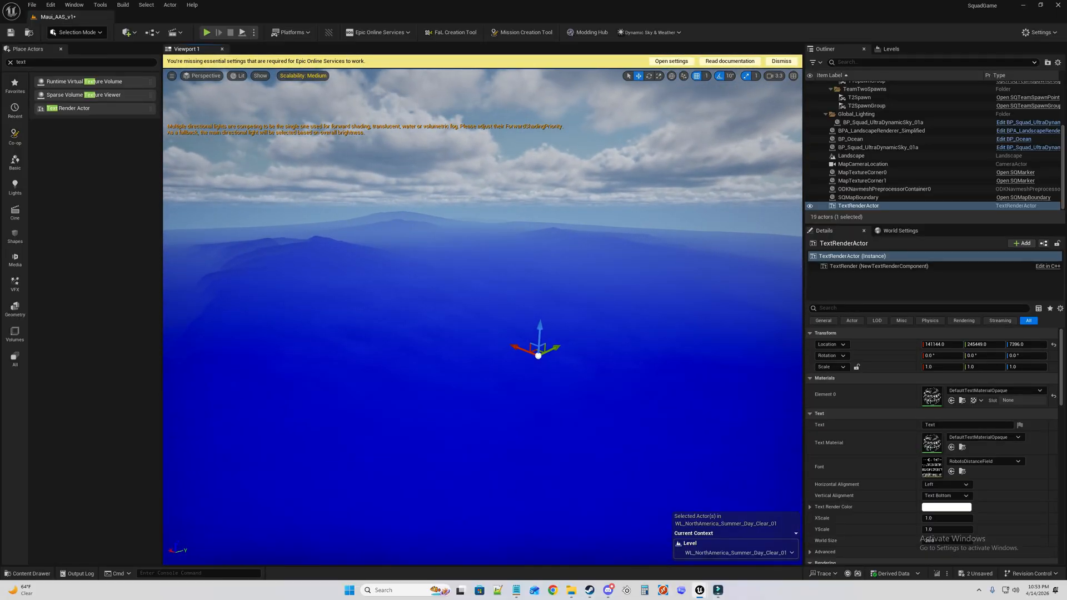
Raise the Text Render Actor above the landscape to about Z 11243.
{"action": "left_click_drag", "start_coordinate": [540, 328], "coordinate": [540, 313]}
{"action": "right_click_drag", "start_coordinate": [540, 312], "coordinate": [737, 257]}
{"action": "key", "text": "a"}
{"action": "key", "text": "a"}
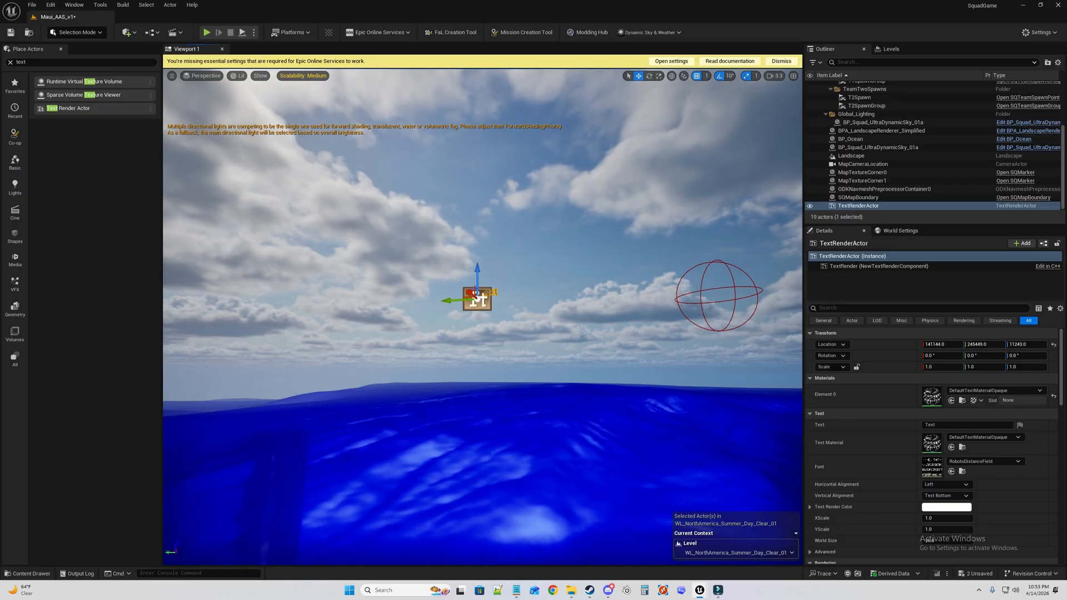
Set the World Size of the Text Render Actor to 150.
{"action": "key", "text": "w"}
{"action": "scroll", "coordinate": [967, 482], "scroll_direction": "down", "scroll_amount": 1}
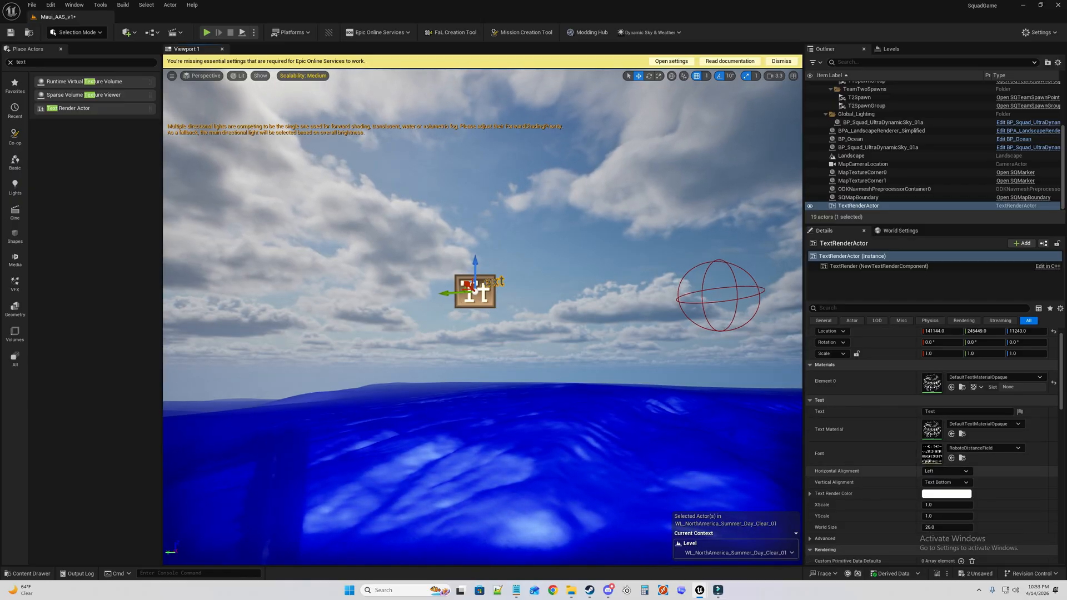
{"action": "scroll", "coordinate": [967, 482], "scroll_direction": "down", "scroll_amount": 1}
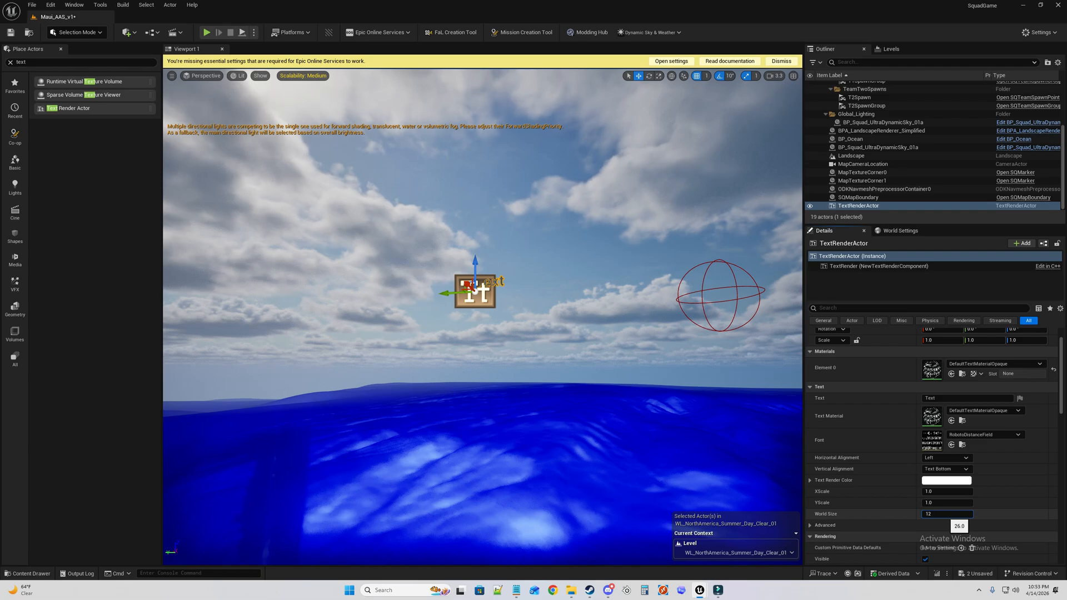
{"action": "key", "text": "Return"}
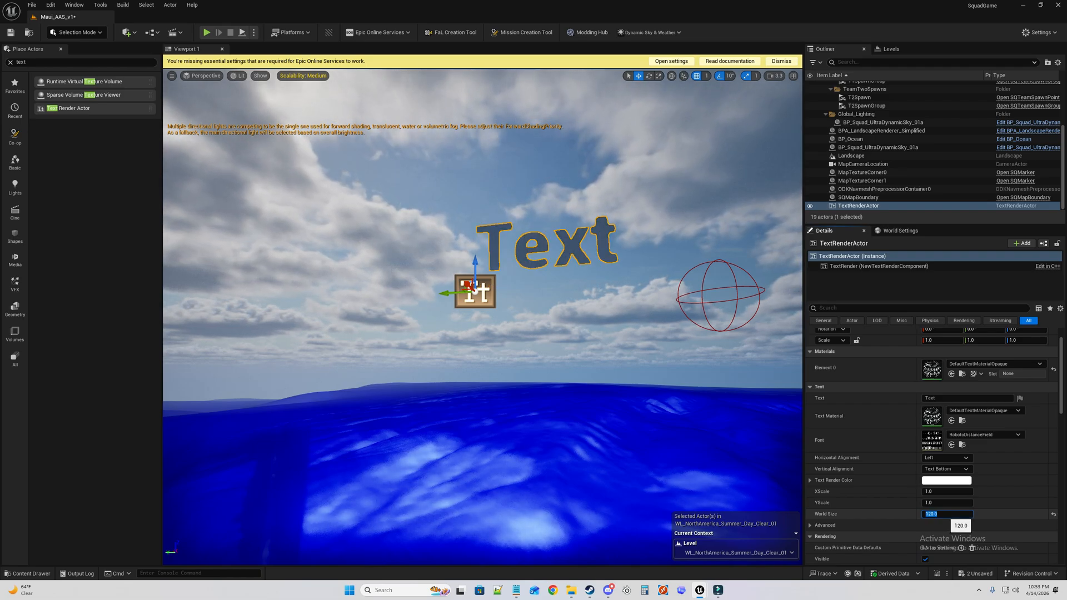
{"action": "type", "text": "150"}
{"action": "key", "text": "Return"}
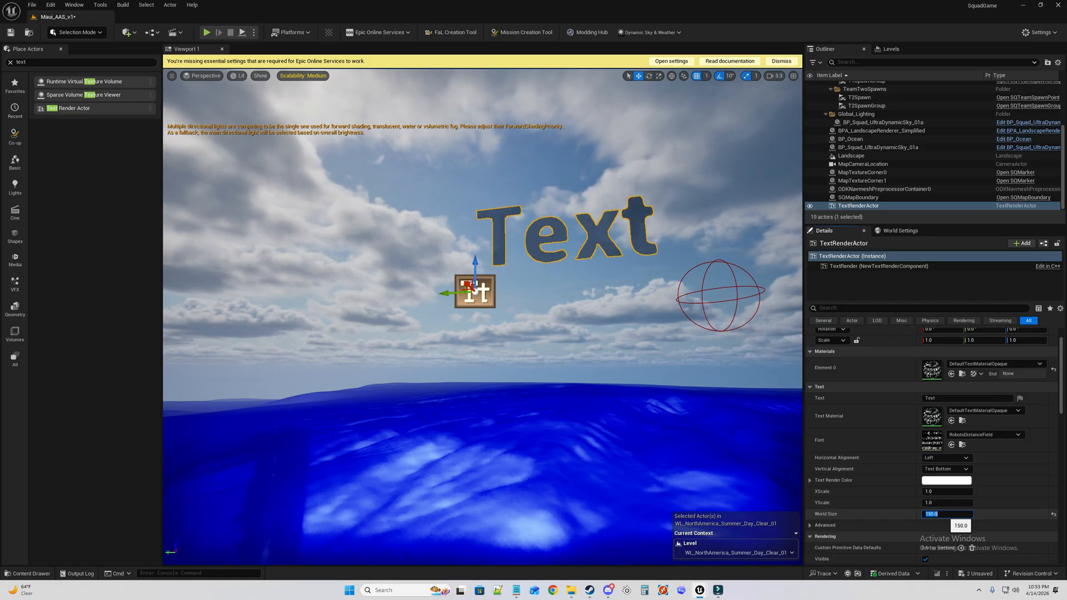
Set the Y rotation of the Text Render Actor to 20°.
{"action": "scroll", "coordinate": [992, 413], "scroll_direction": "up", "scroll_amount": 1}
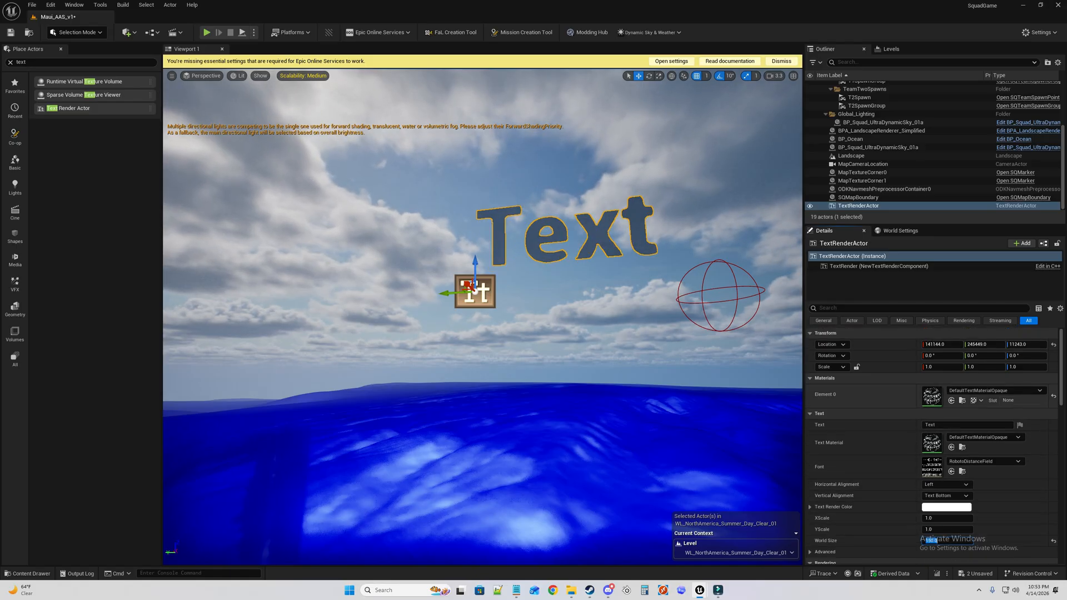
{"action": "left_click_drag", "start_coordinate": [1026, 356], "coordinate": [1000, 356]}
{"action": "type", "text": "0"}
{"action": "key", "text": "Return"}
Change the displayed text of the Text Render Actor to Maui.
{"action": "left_click", "coordinate": [923, 424]}
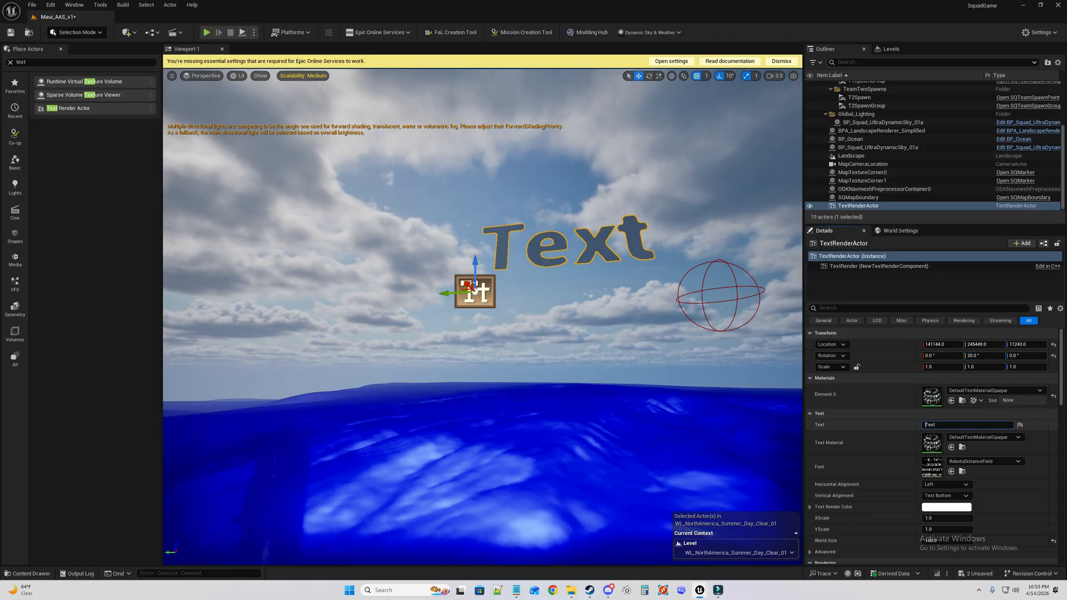
{"action": "double_click", "coordinate": [927, 425]}
{"action": "type", "text": "Mau"}
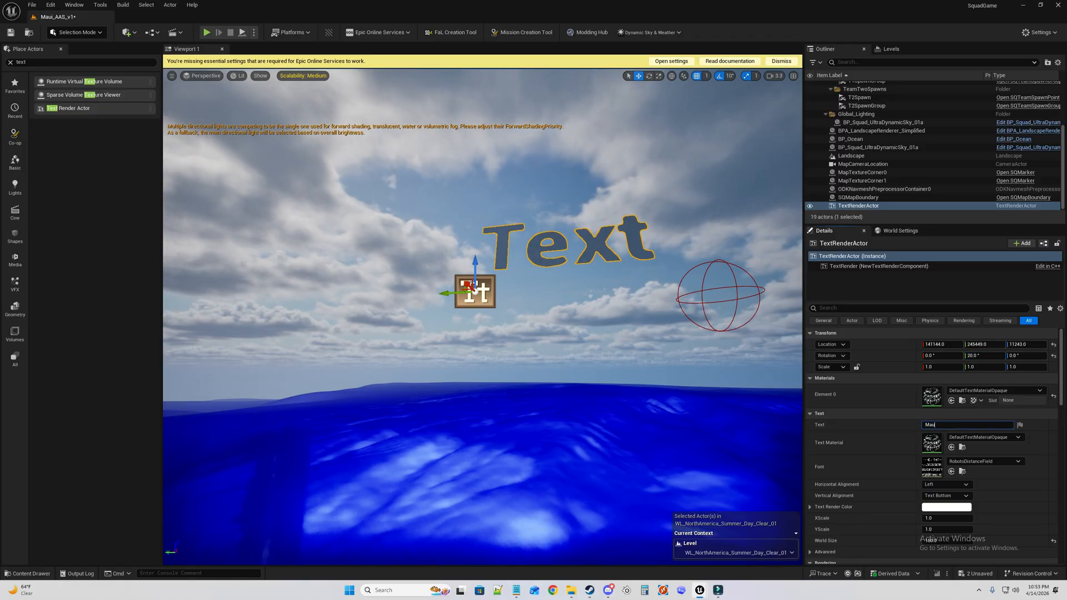
{"action": "type", "text": "i"}
{"action": "key", "text": "Return"}
Copy the location of the 01-Maui capture zone.
{"action": "scroll", "coordinate": [906, 123], "scroll_direction": "up", "scroll_amount": 5}
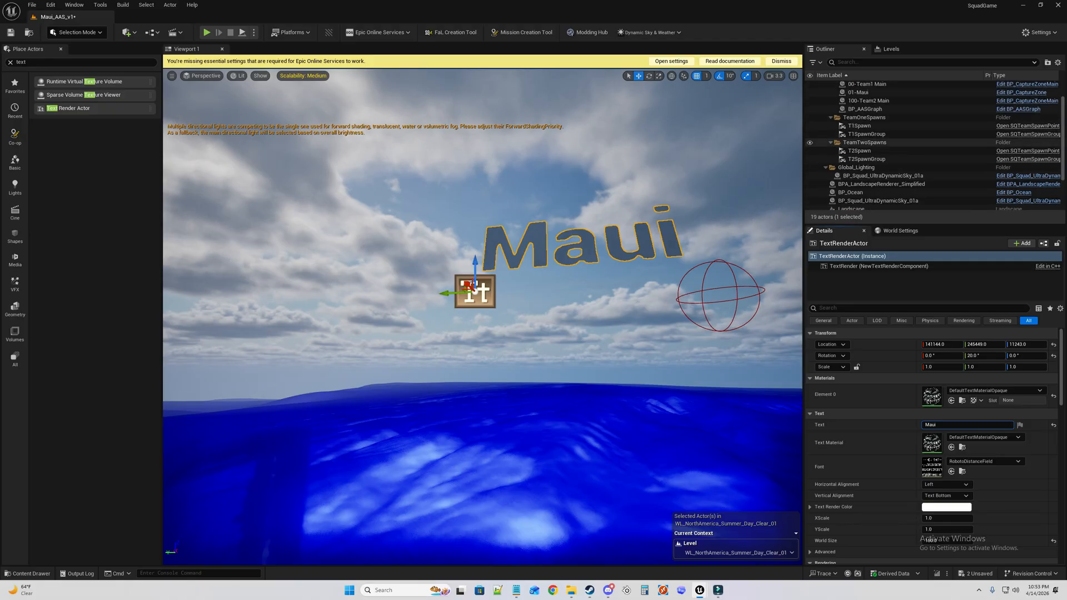
{"action": "left_click", "coordinate": [906, 118]}
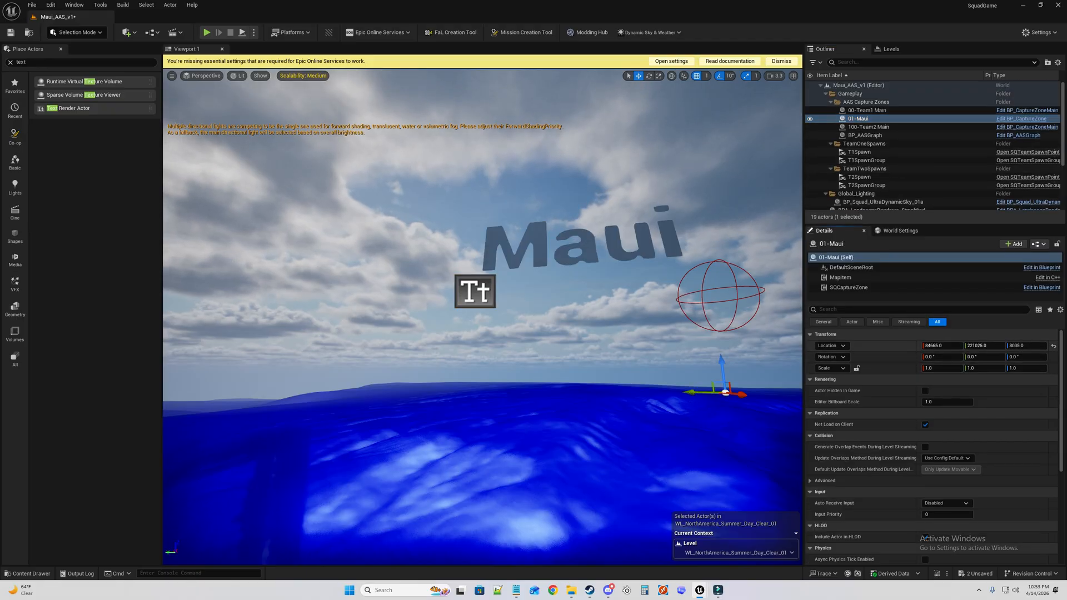
{"action": "right_click", "coordinate": [911, 348]}
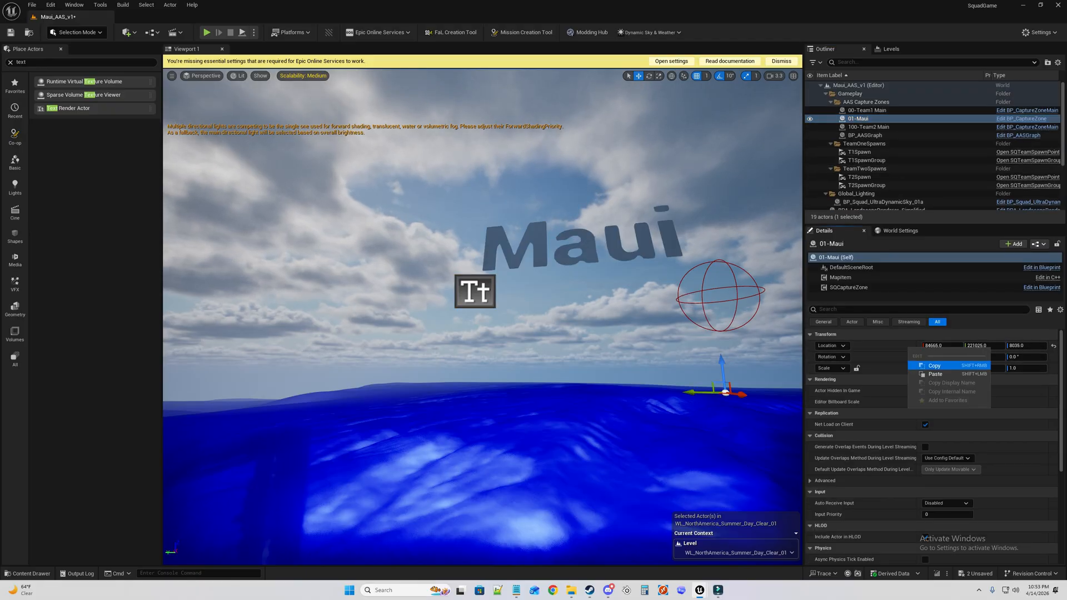
{"action": "left_click", "coordinate": [939, 365]}
Rename the TextRenderActor as 01-MauiText.
{"action": "scroll", "coordinate": [895, 167], "scroll_direction": "down", "scroll_amount": 3}
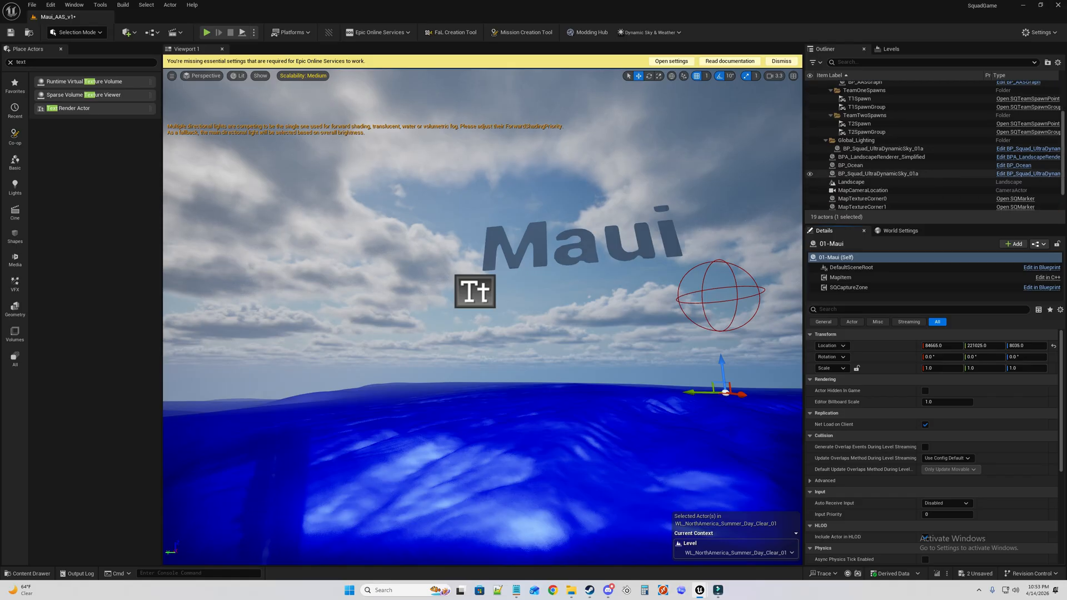
{"action": "left_click", "coordinate": [867, 205]}
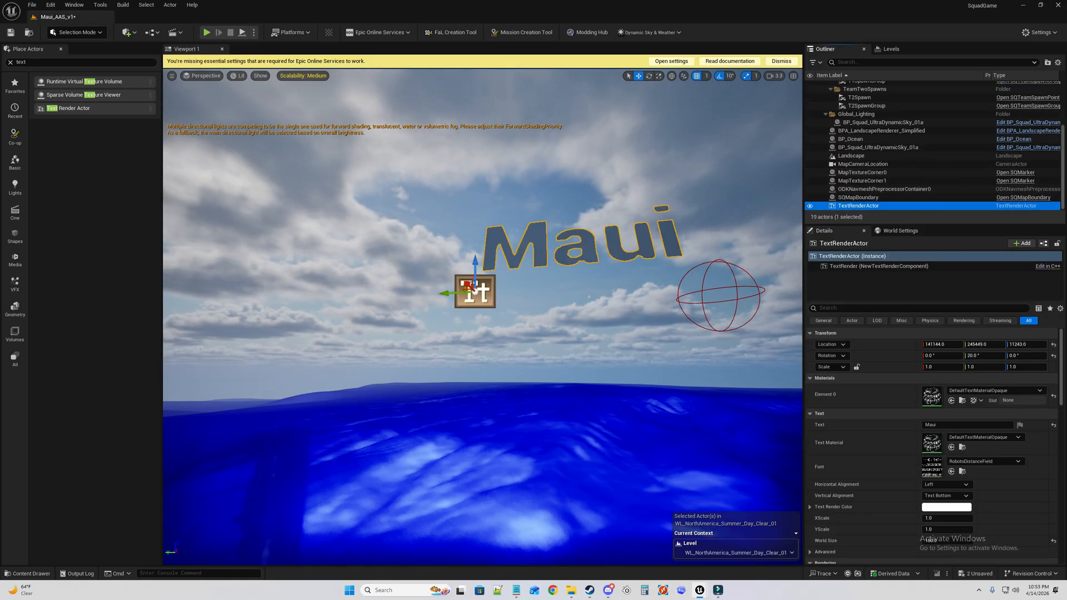
{"action": "key", "text": "F2"}
{"action": "type", "text": "Maui"}
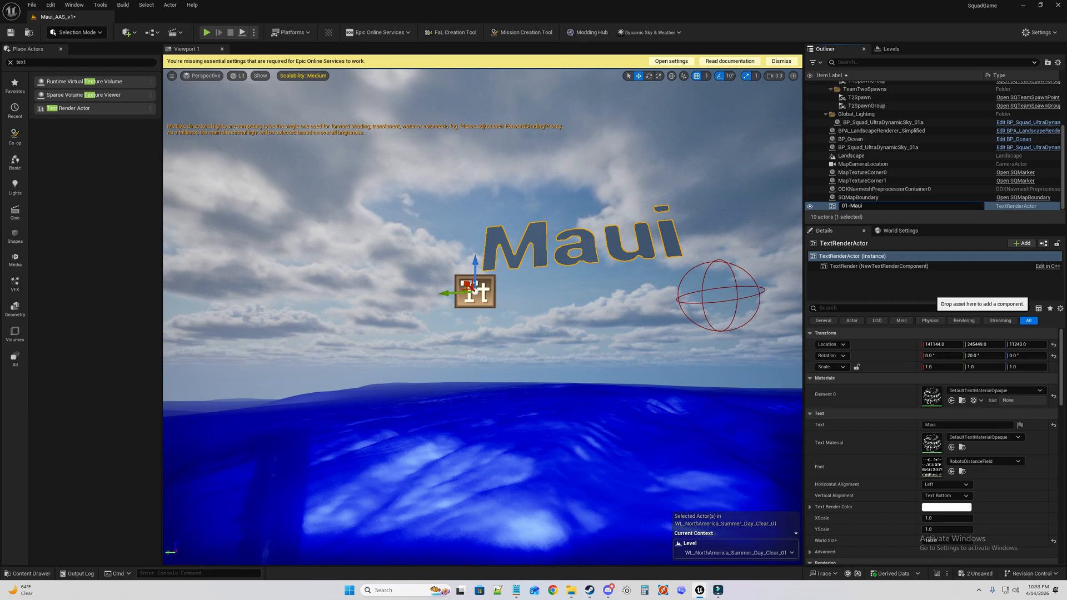
{"action": "type", "text": "Text"}
{"action": "key", "text": "Return"}
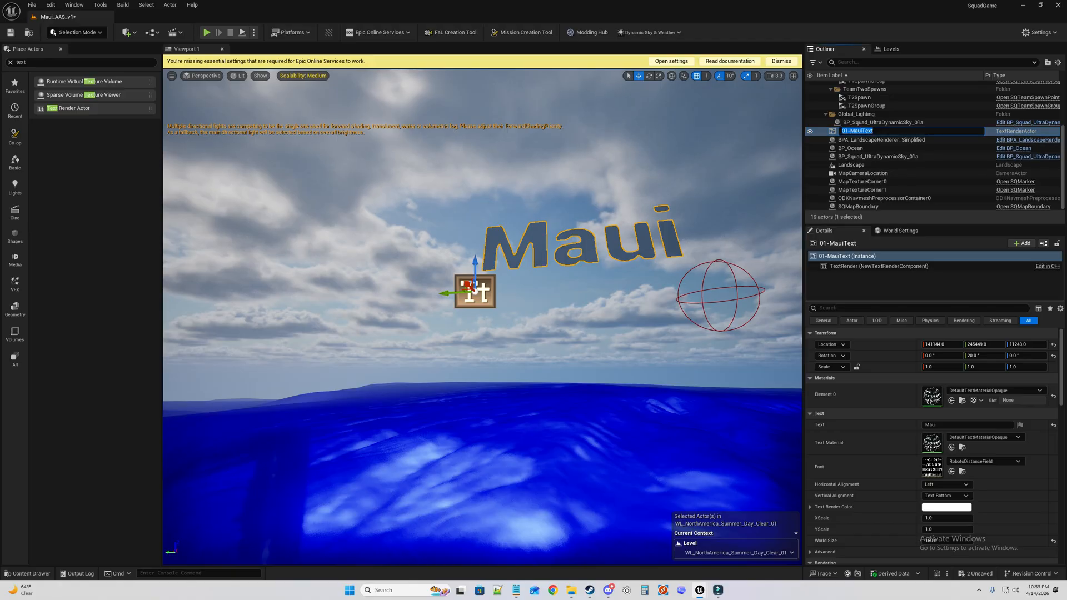
Paste the copied location onto 01-MauiText and raise the text to about Z 24975.
{"action": "left_click", "coordinate": [912, 256]}
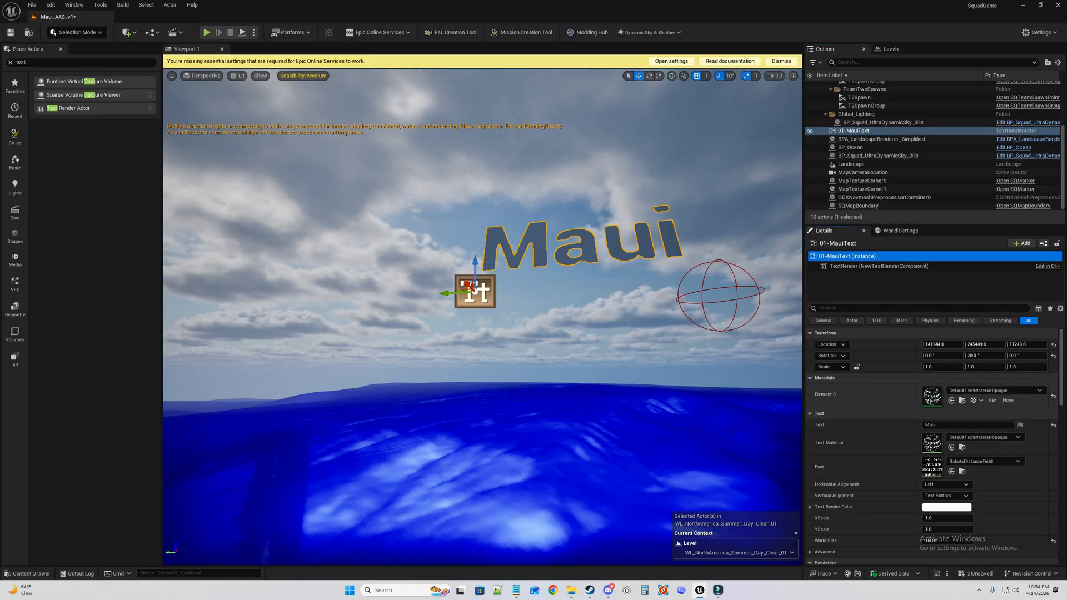
{"action": "right_click", "coordinate": [913, 345]}
{"action": "left_click", "coordinate": [939, 370]}
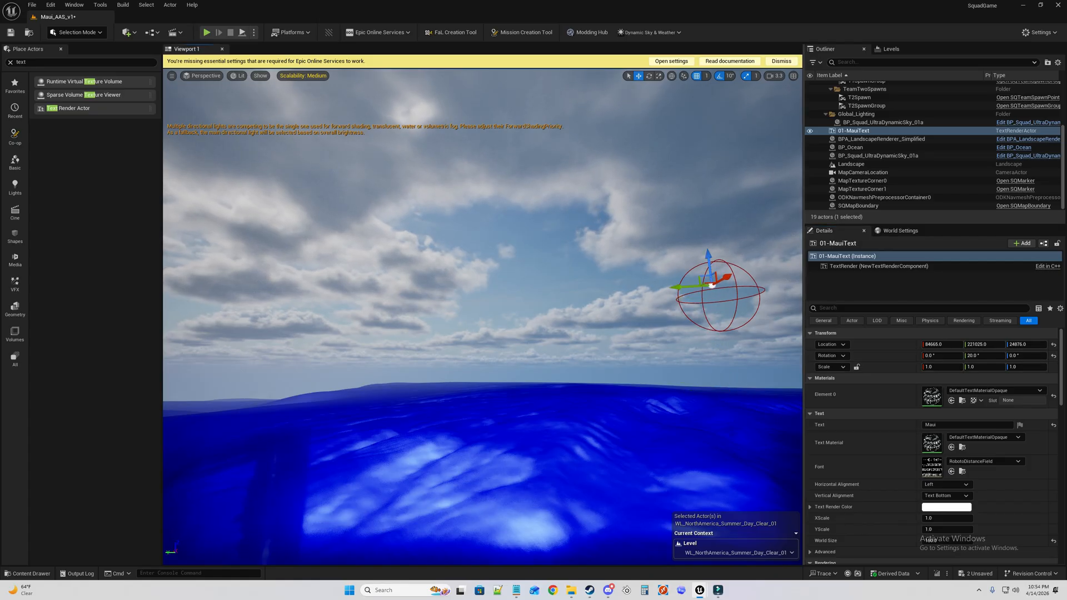
Set the World Size of 01-MauiText to 5000.
{"action": "key", "text": "w"}
{"action": "right_click_drag", "start_coordinate": [483, 317], "coordinate": [511, 389]}
{"action": "key", "text": "s"}
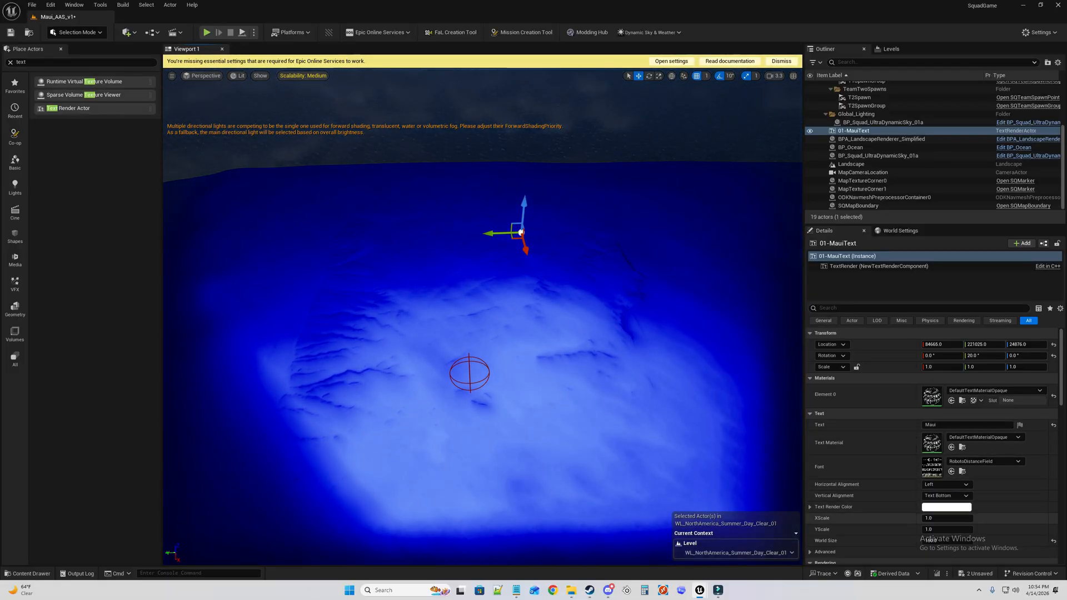
{"action": "scroll", "coordinate": [945, 487], "scroll_direction": "down", "scroll_amount": 3}
{"action": "left_click", "coordinate": [945, 487]}
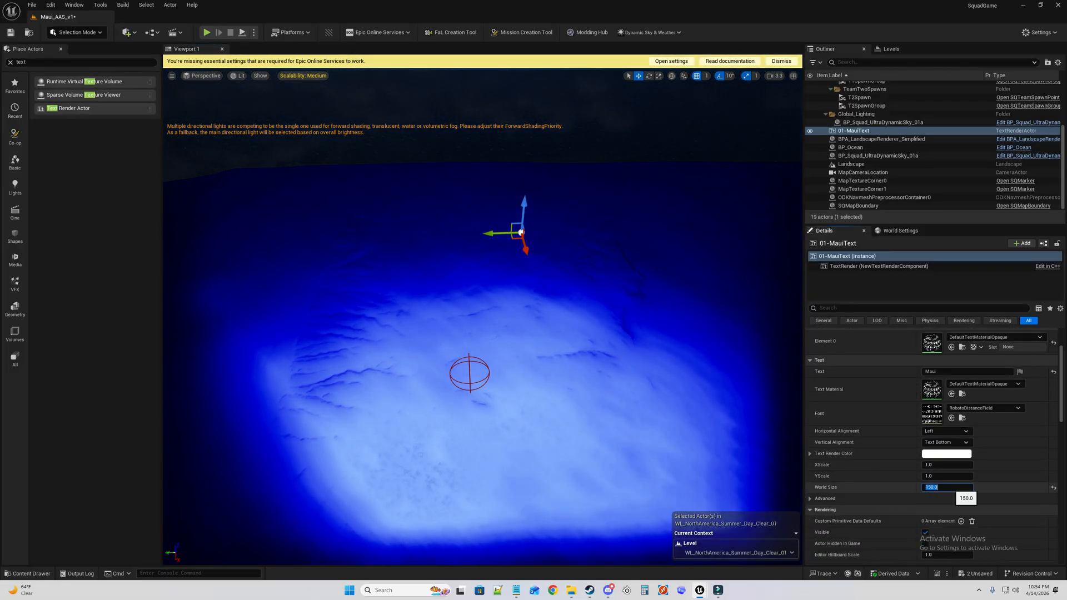
{"action": "key", "text": "BackSpace"}
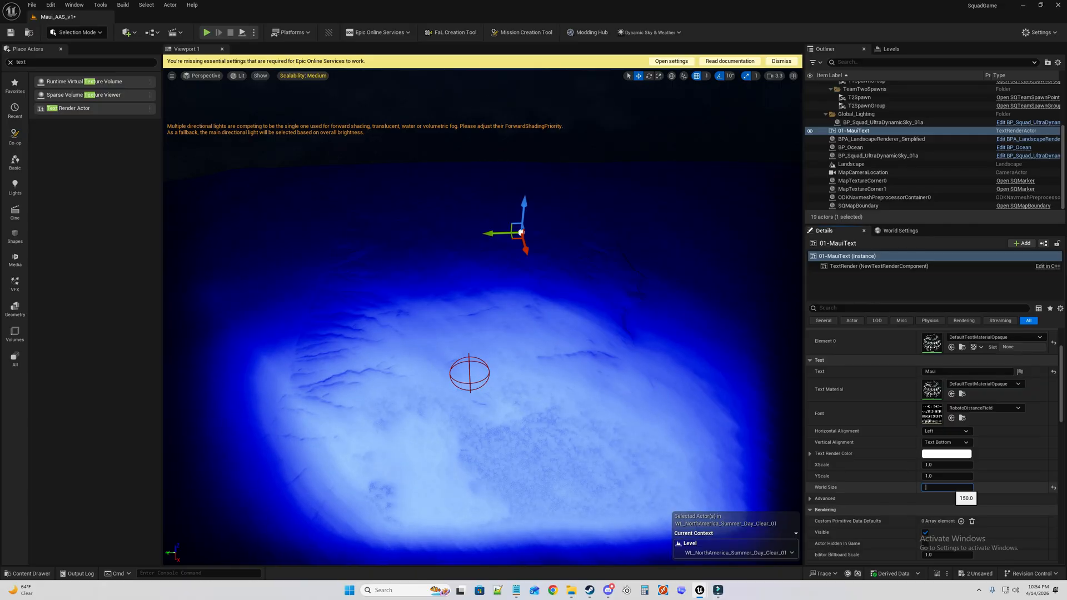
{"action": "type", "text": "500"}
{"action": "key", "text": "Return"}
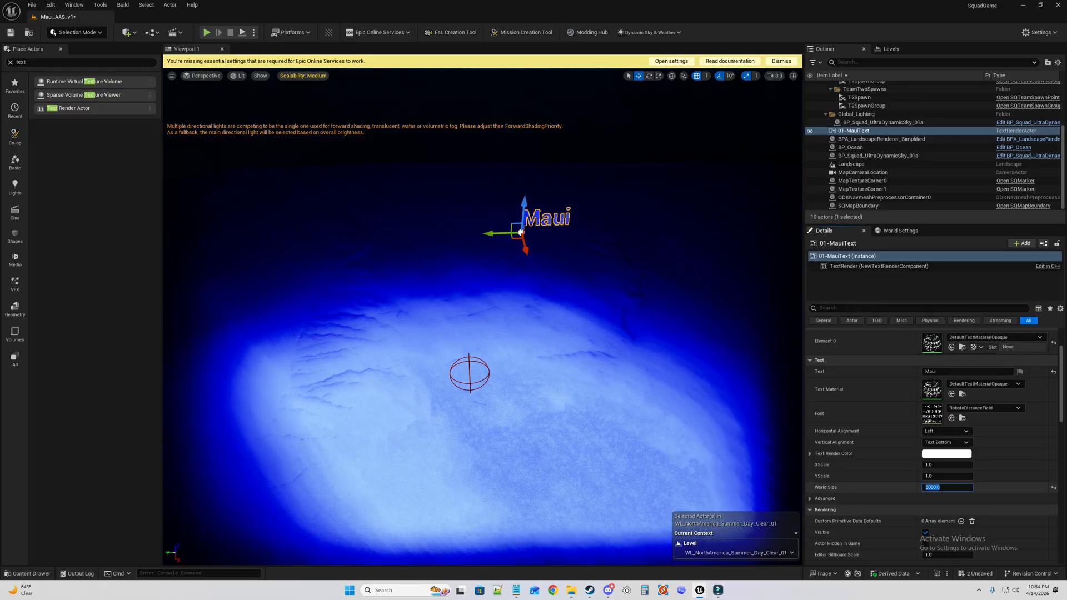
Select the 00-Team1 Main capture zone and move it across the landscape, well apart from 100-Team2 Main.
{"action": "right_click_drag", "start_coordinate": [612, 333], "coordinate": [617, 269]}
{"action": "key", "text": "w"}
{"action": "key", "text": "s"}
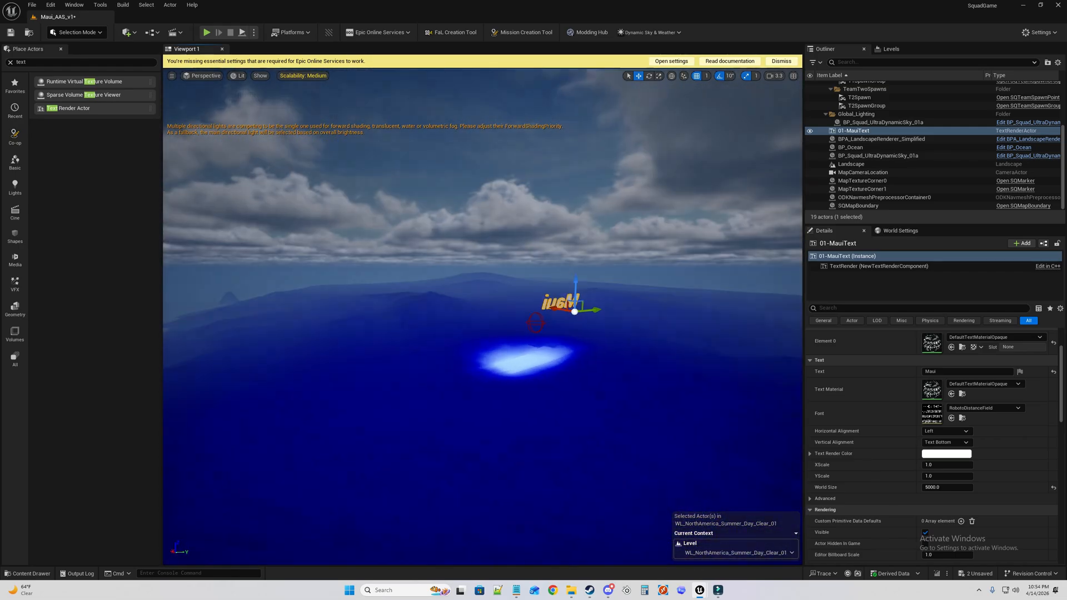
{"action": "key", "text": "d"}
{"action": "key", "text": "a"}
{"action": "left_click", "coordinate": [611, 345]}
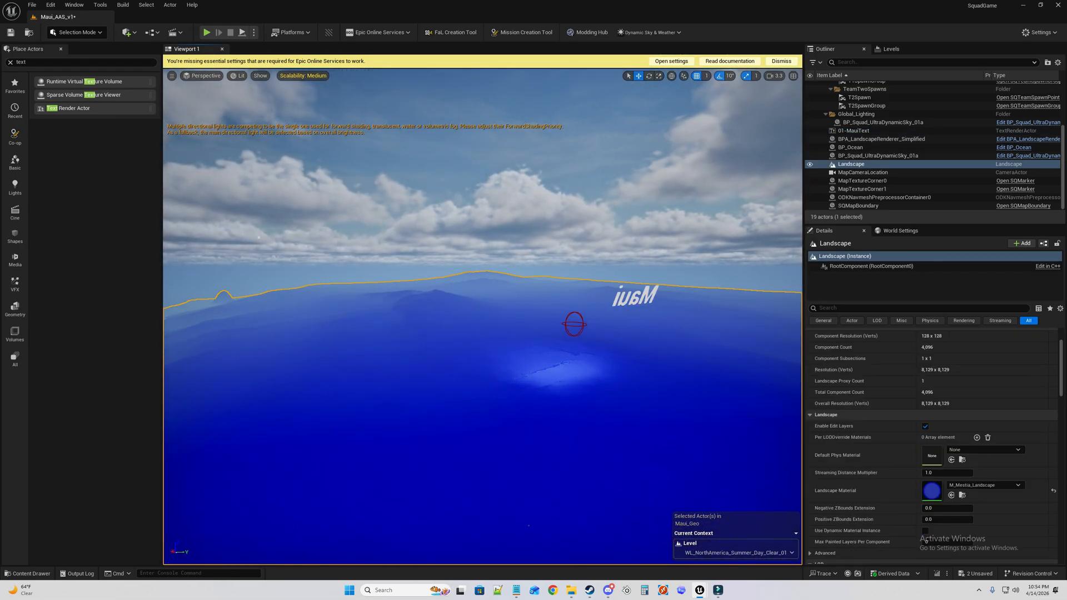
{"action": "scroll", "coordinate": [917, 139], "scroll_direction": "up", "scroll_amount": 3}
{"action": "double_click", "coordinate": [867, 110]}
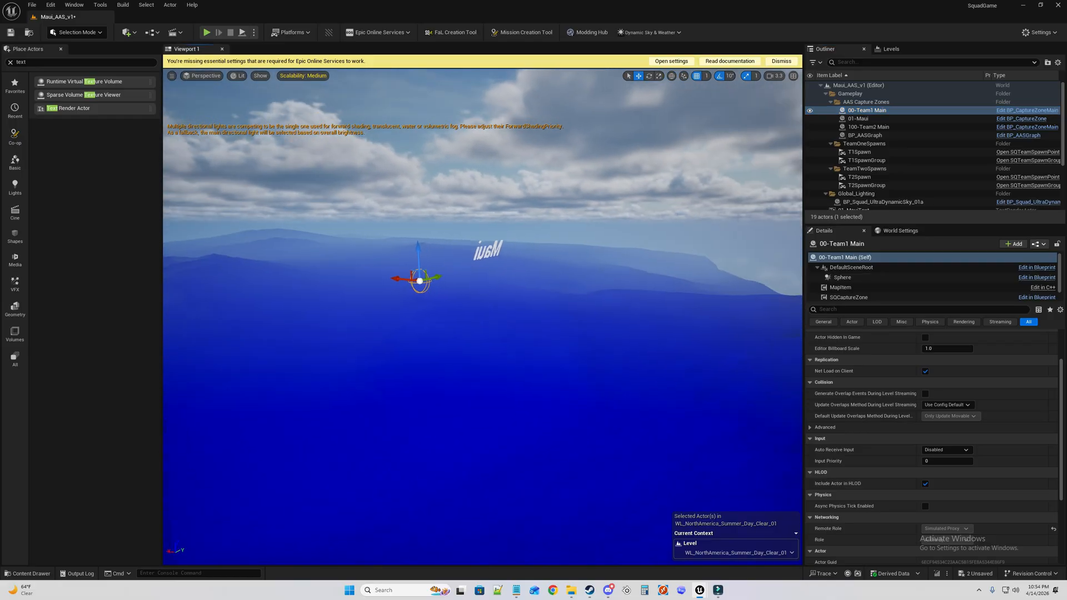
{"action": "key", "text": "d"}
{"action": "right_click_drag", "start_coordinate": [473, 250], "coordinate": [472, 311]}
{"action": "left_click_drag", "start_coordinate": [369, 194], "coordinate": [666, 222]}
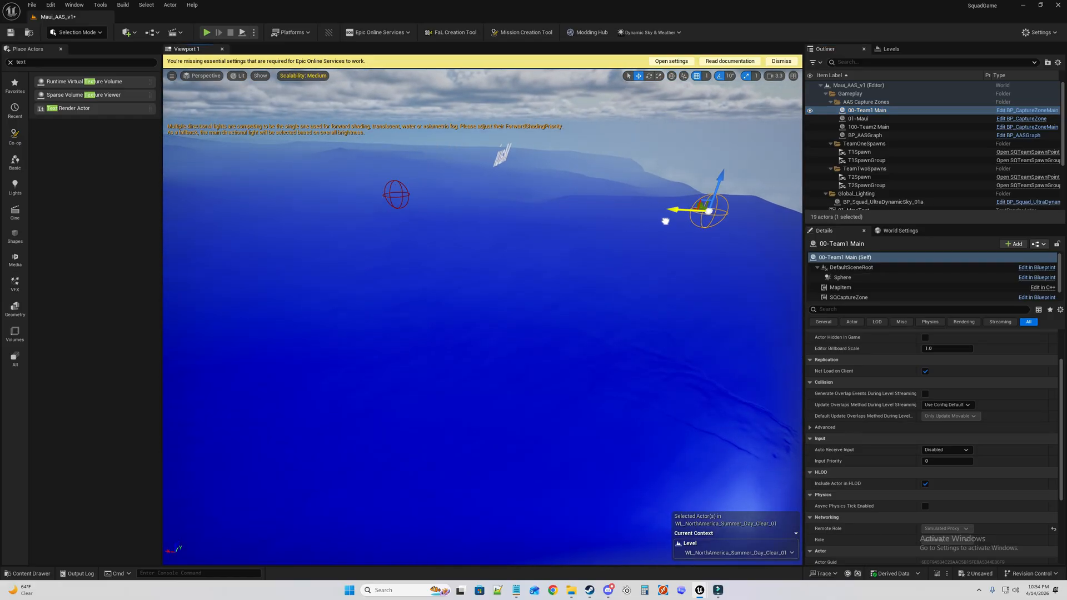
Move 100-Team2 Main farther from 00-Team1 Main and position the 01-Maui capture zone between the two main zones.
{"action": "left_click", "coordinate": [869, 127]}
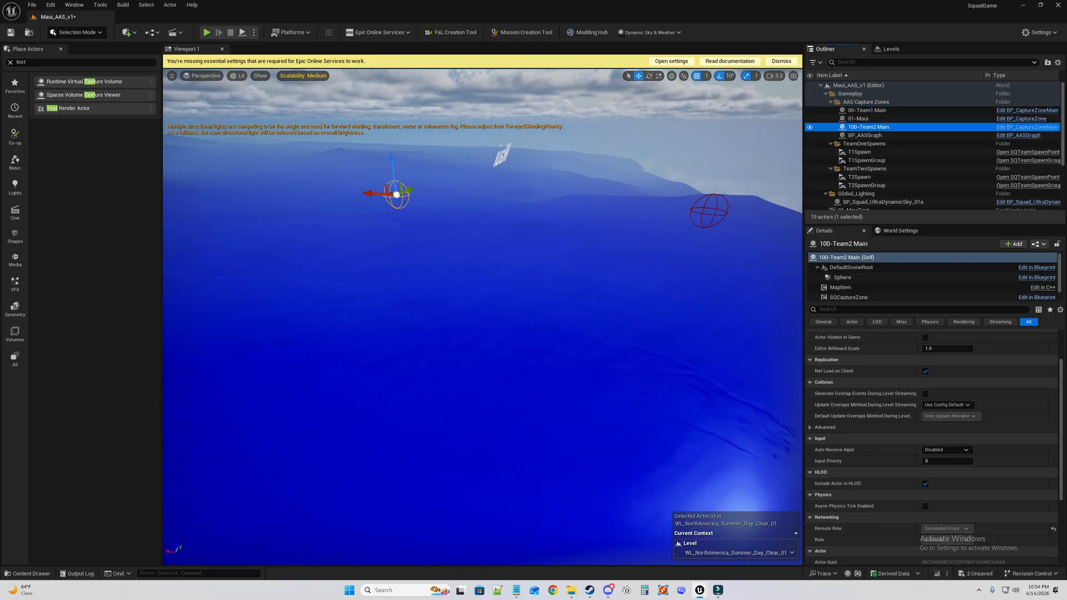
{"action": "left_click_drag", "start_coordinate": [396, 194], "coordinate": [290, 235]}
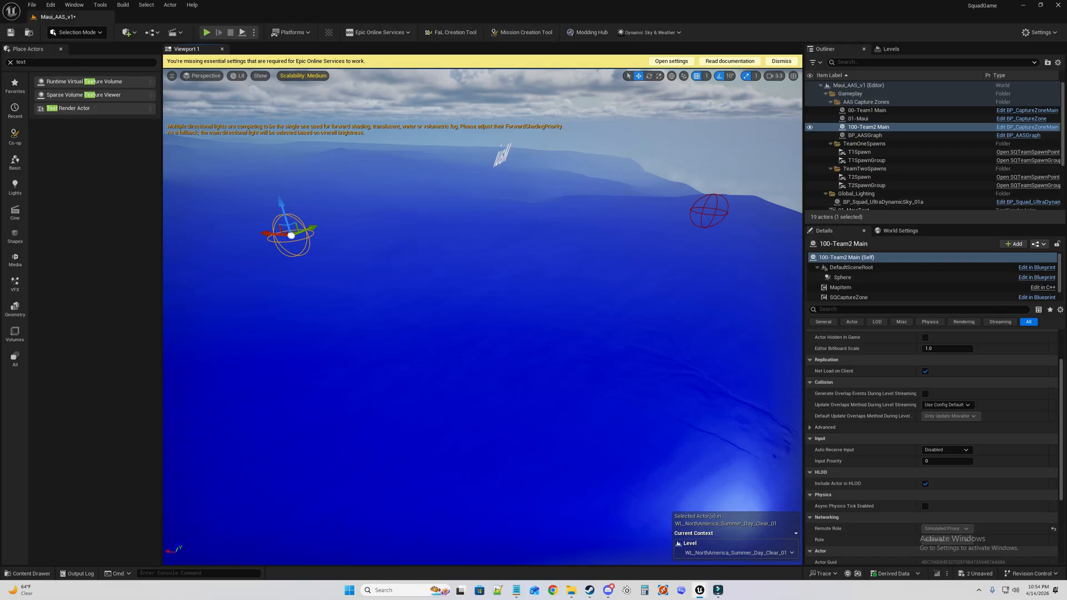
{"action": "left_click", "coordinate": [500, 239]}
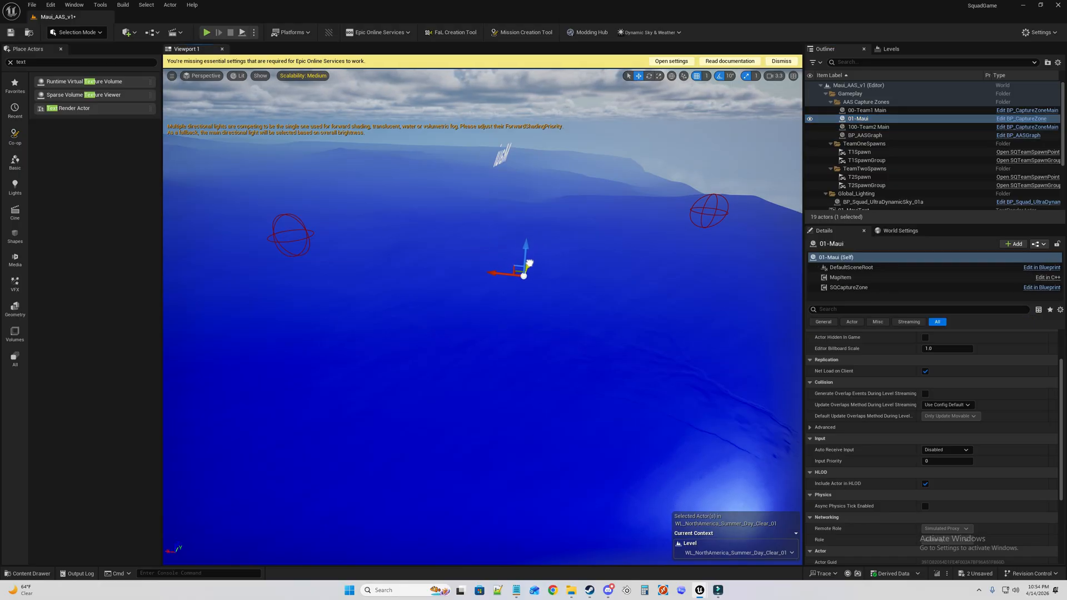
{"action": "left_click_drag", "start_coordinate": [530, 264], "coordinate": [528, 271]}
Search the placeable actors for "heli" and place two BP_helicopter_repair_pad actors side by side on the landscape.
{"action": "key", "text": "w"}
{"action": "mouse_move", "coordinate": [528, 271]}
{"action": "right_mouse_down"}
{"action": "mouse_move", "coordinate": [530, 239]}
{"action": "mouse_move", "coordinate": [529, 273]}
{"action": "right_mouse_up"}
{"action": "key", "text": "s"}
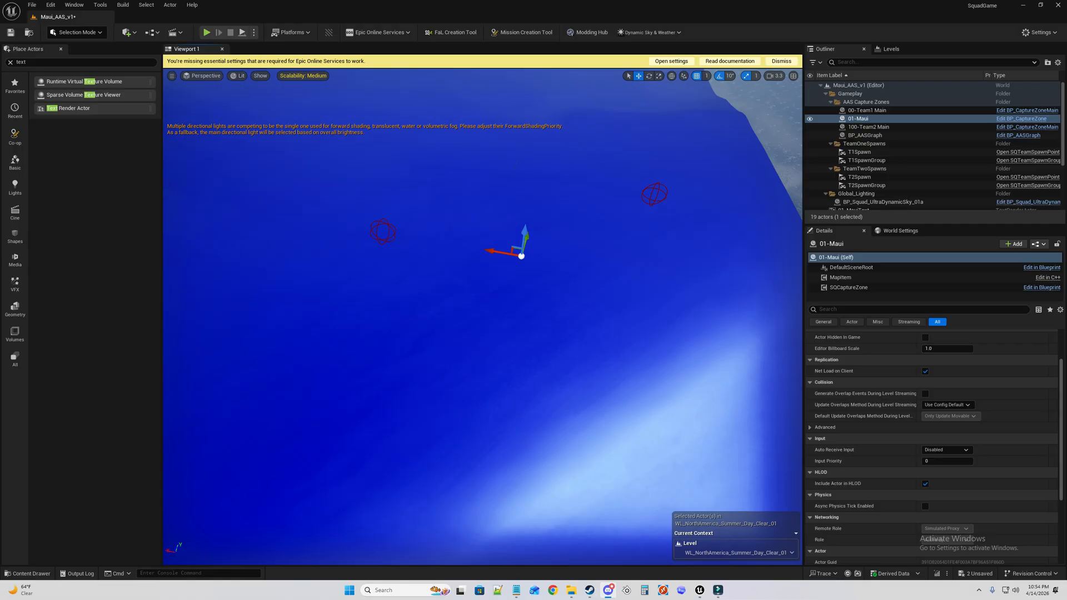
{"action": "key", "text": "w"}
{"action": "right_click_drag", "start_coordinate": [529, 273], "coordinate": [408, 272]}
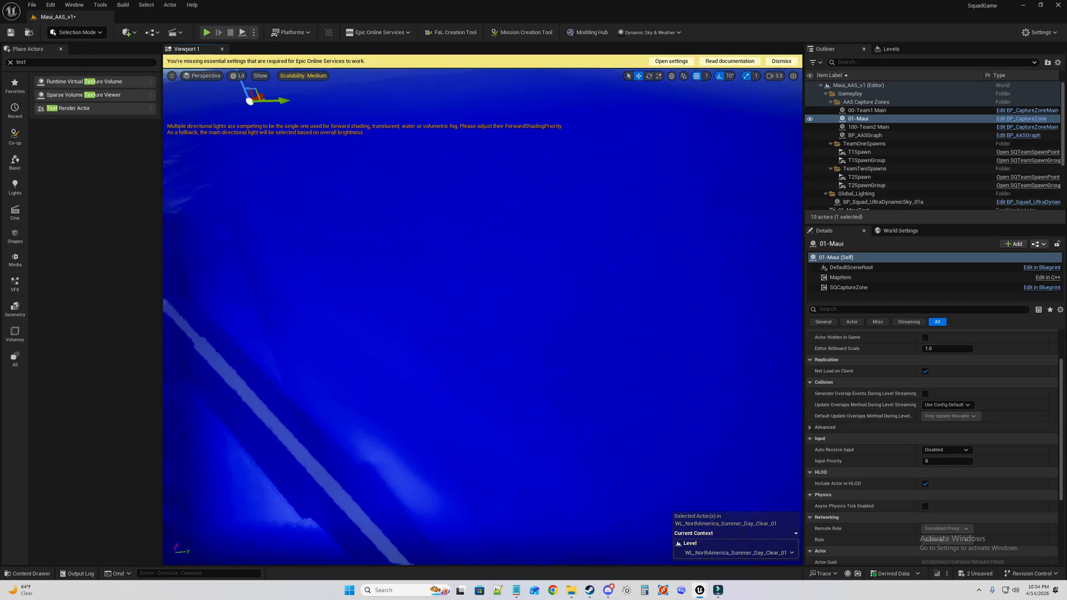
{"action": "left_click", "coordinate": [61, 62]}
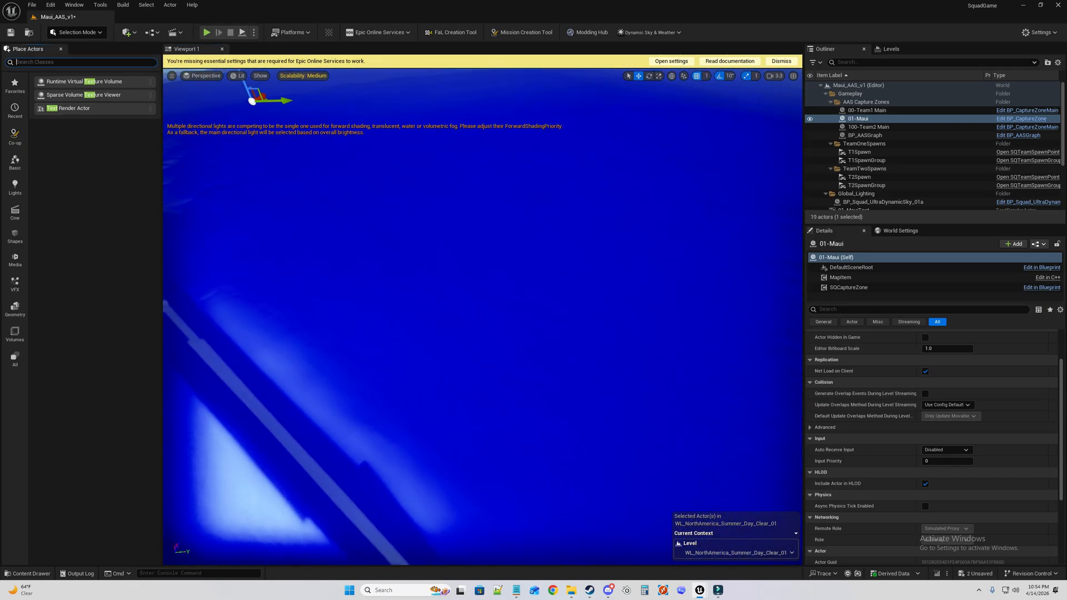
{"action": "key", "text": "BackSpace"}
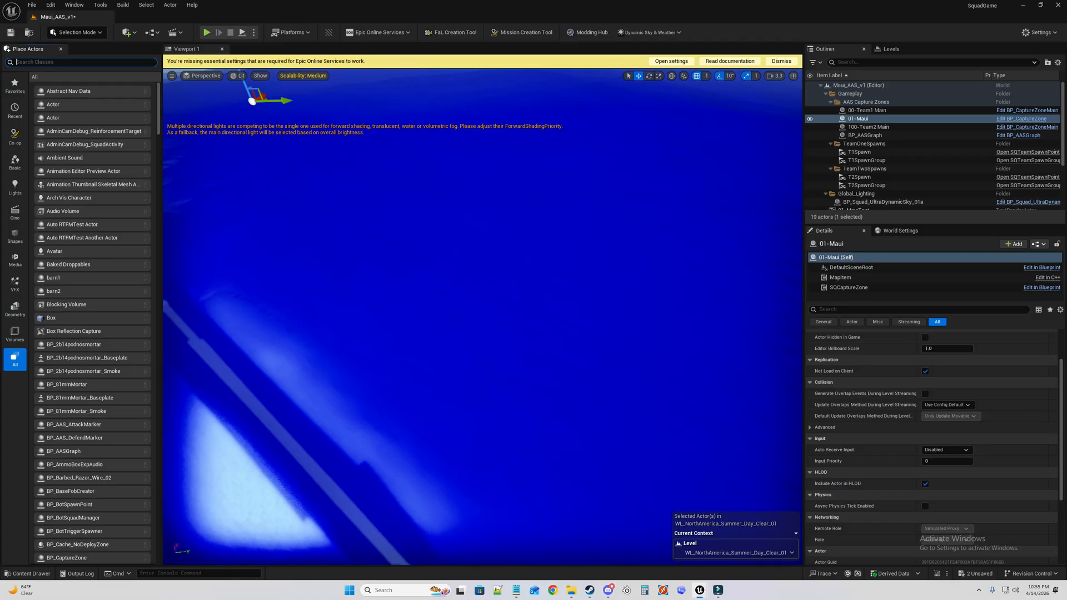
{"action": "type", "text": "heli"}
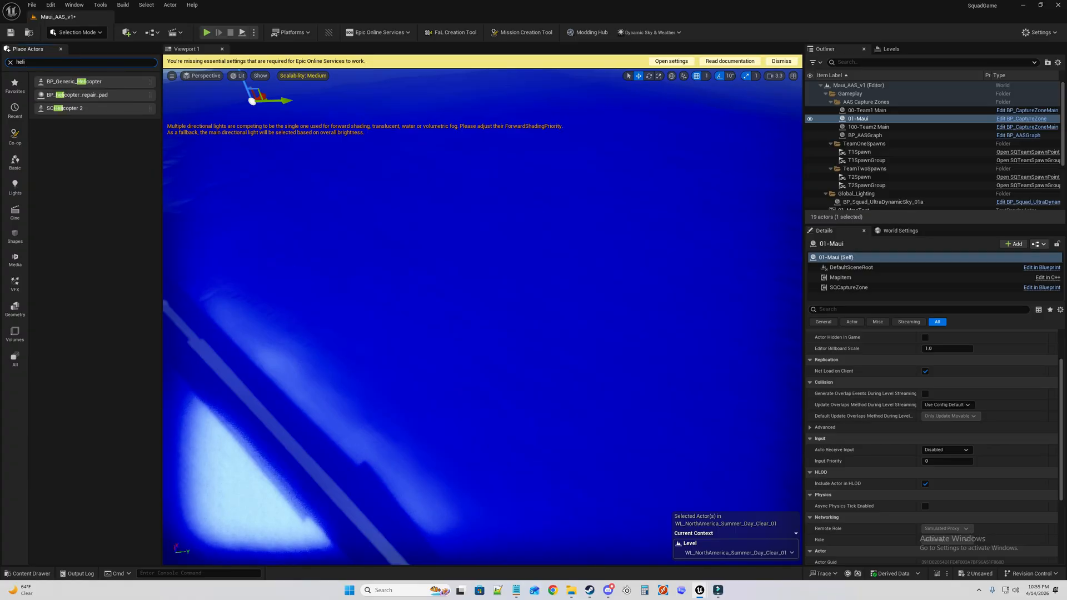
{"action": "left_click_drag", "start_coordinate": [77, 94], "coordinate": [508, 243]}
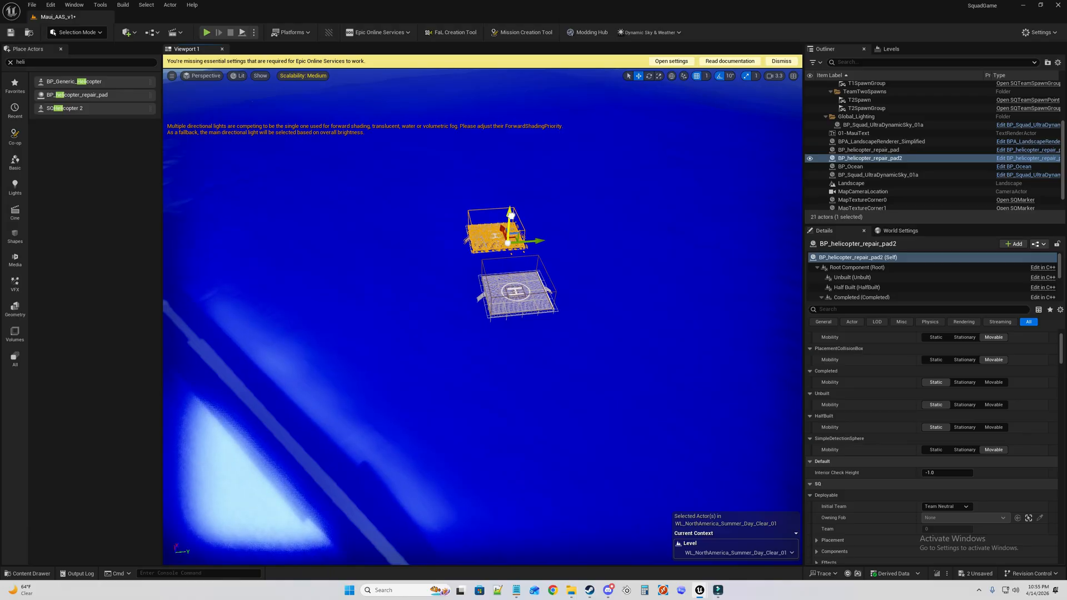
Search the placeable actors for "deplo" with the helicopter repair pads in view.
{"action": "right_click_drag", "start_coordinate": [512, 216], "coordinate": [511, 138]}
{"action": "key", "text": "w"}
{"action": "key", "text": "s"}
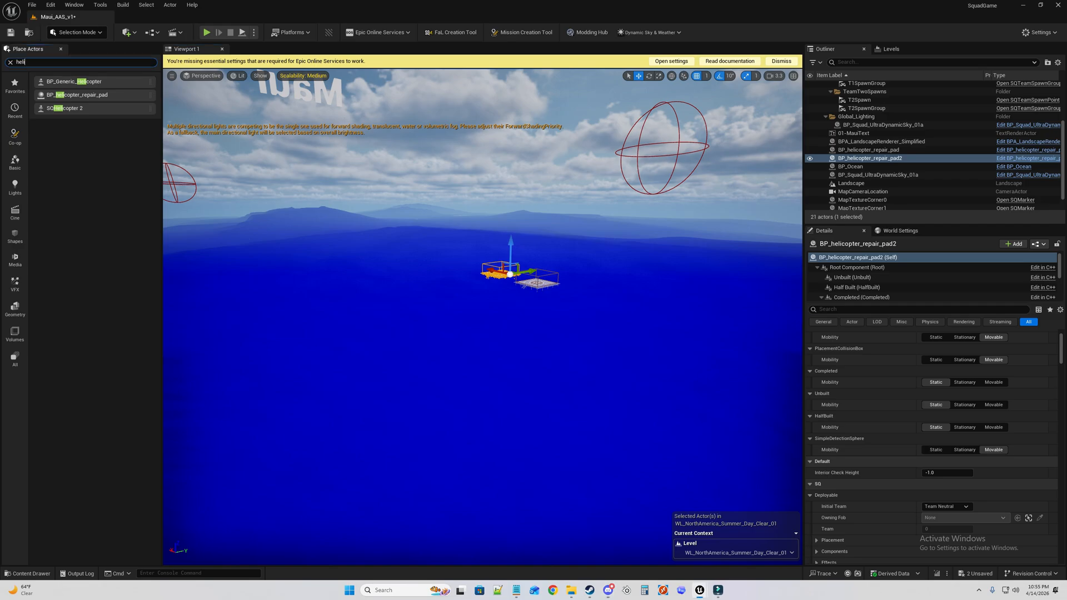
{"action": "type", "text": "dec"}
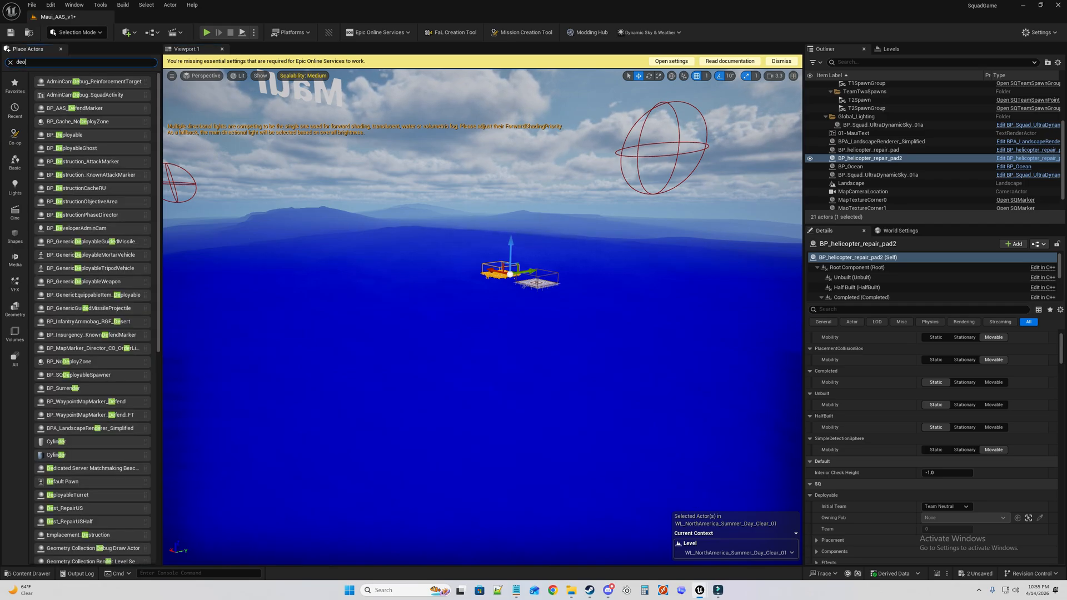
{"action": "key", "text": "BackSpace"}
{"action": "type", "text": "plo"}
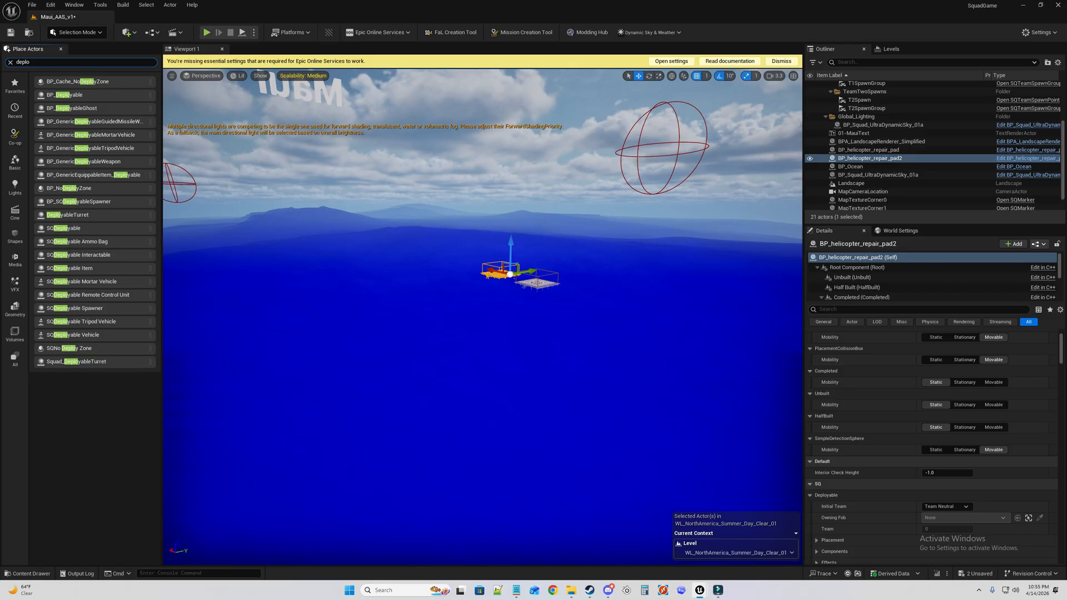
{"action": "left_click_drag", "start_coordinate": [105, 309], "coordinate": [389, 303]}
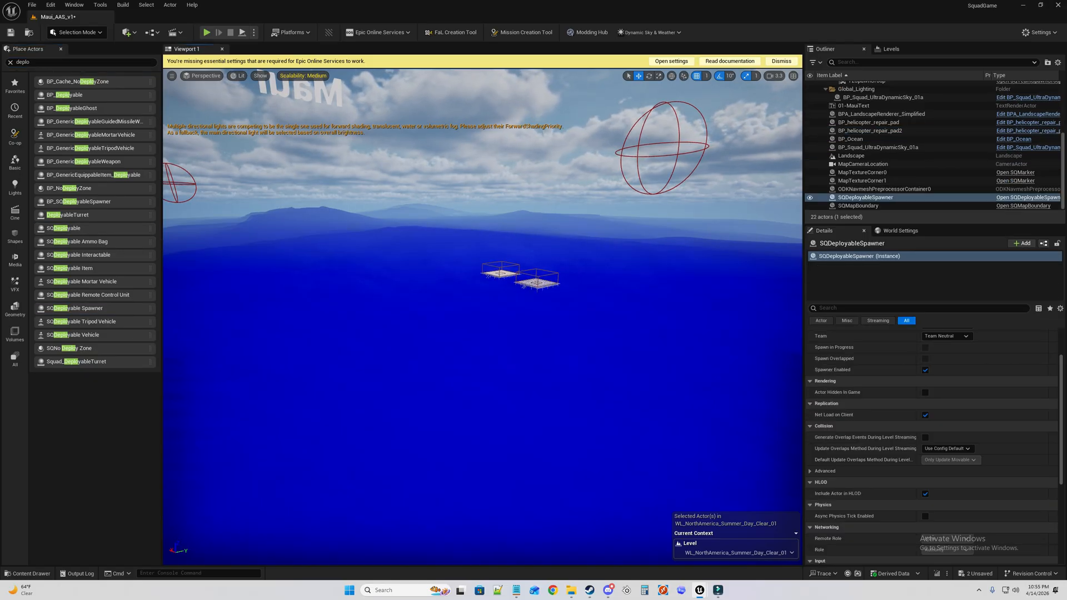
{"action": "key", "text": "f"}
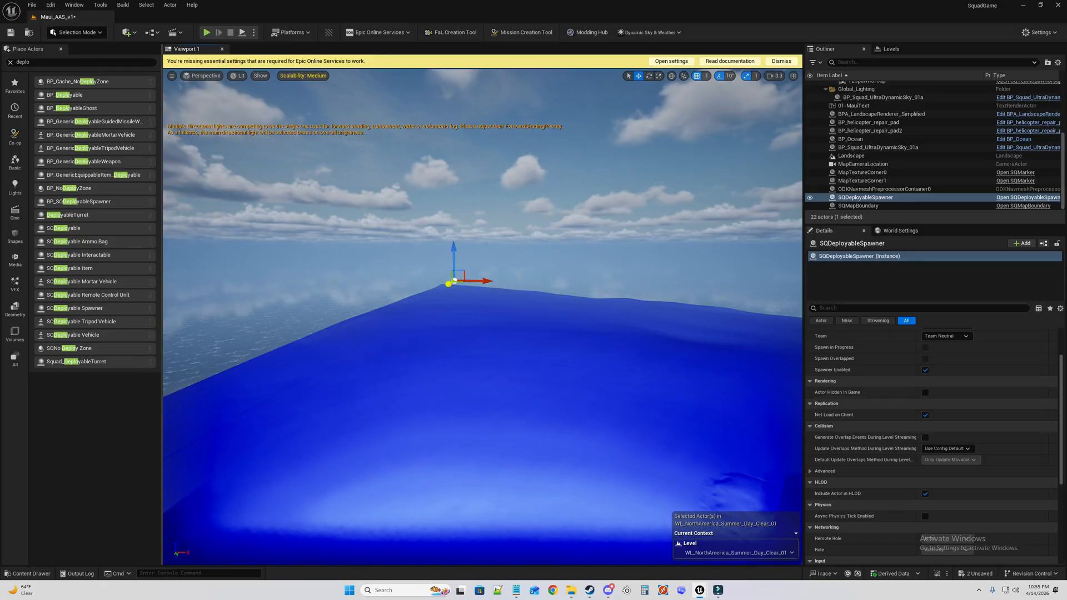
{"action": "right_click_drag", "start_coordinate": [483, 317], "coordinate": [668, 358]}
{"action": "left_click_drag", "start_coordinate": [209, 217], "coordinate": [622, 274]}
{"action": "right_click_drag", "start_coordinate": [623, 274], "coordinate": [905, 272]}
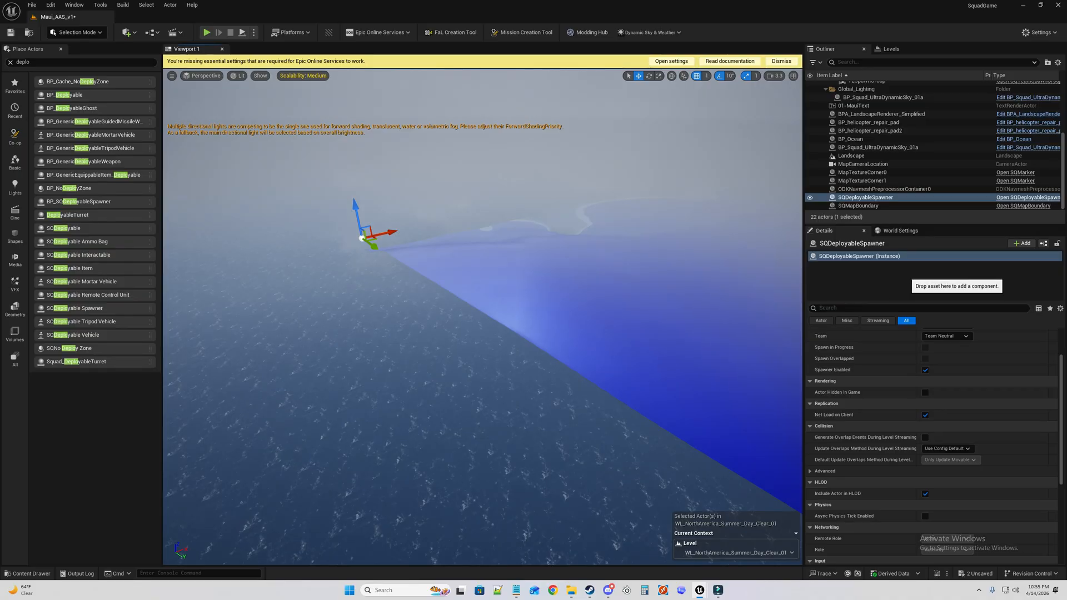
{"action": "left_click", "coordinate": [905, 272]}
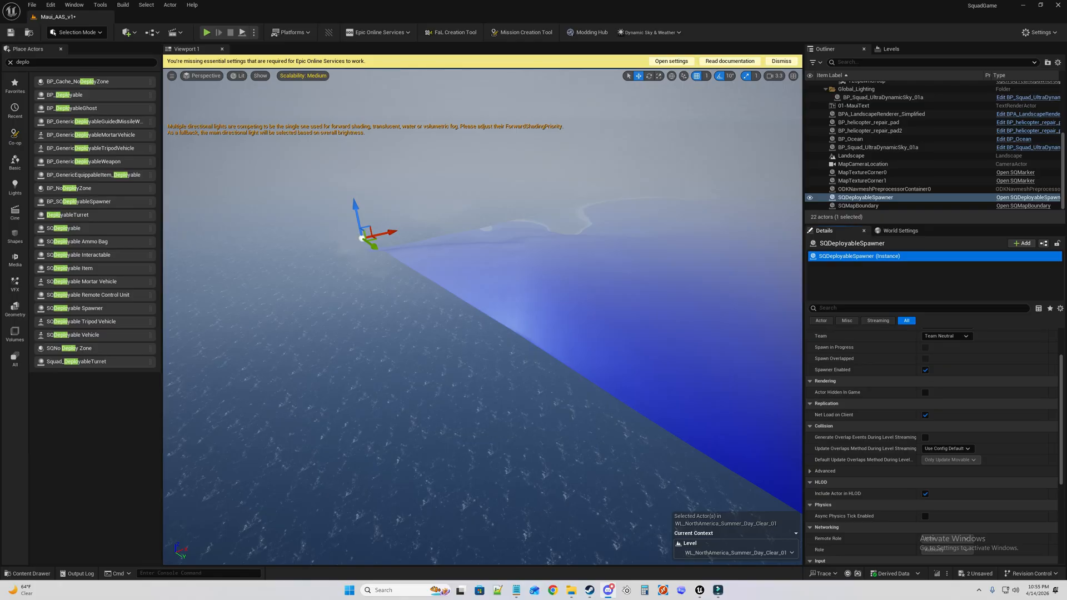
{"action": "left_click", "coordinate": [873, 198]}
{"action": "key", "text": "Delete"}
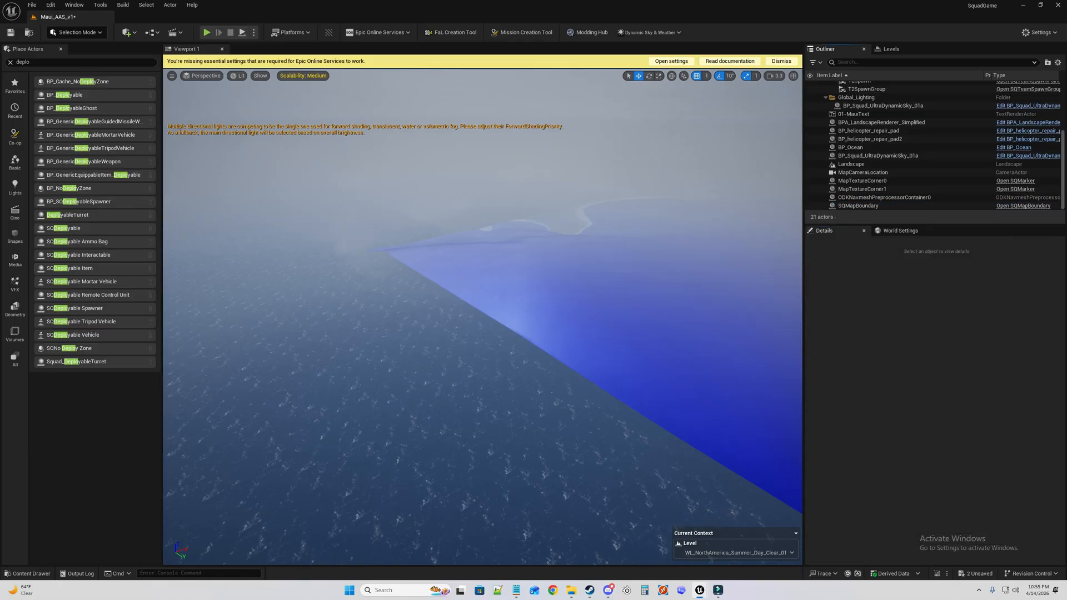
Place a BP_SQDeployableSpawner beside the helicopter repair pads and set its Settings asset to AmmoBox.
{"action": "right_click_drag", "start_coordinate": [356, 267], "coordinate": [533, 295]}
{"action": "key", "text": "w"}
{"action": "key", "text": "w"}
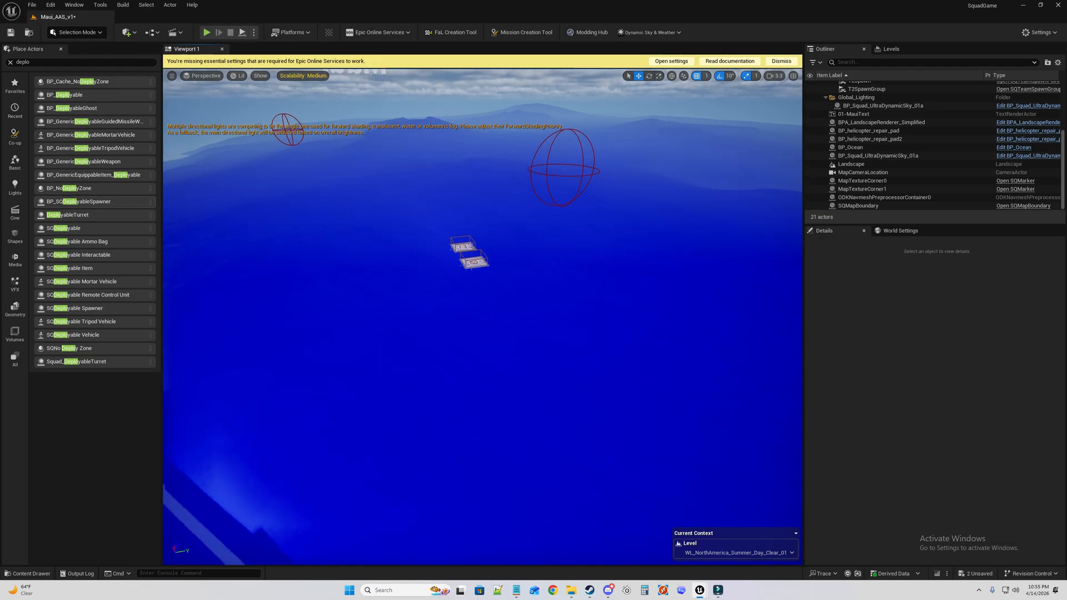
{"action": "key", "text": "ctrl+z"}
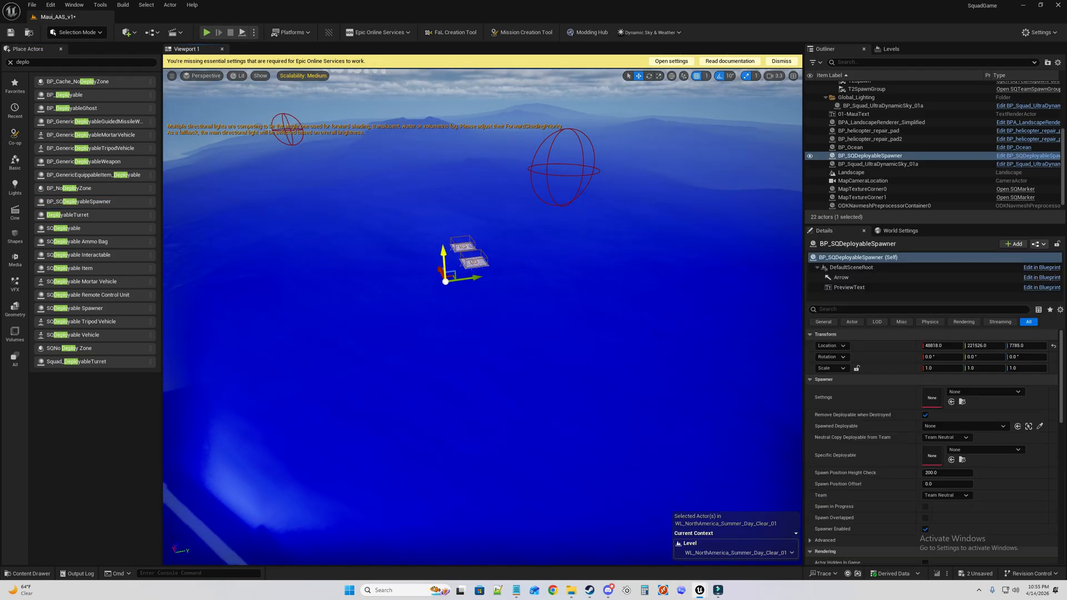
{"action": "left_click", "coordinate": [984, 392]}
{"action": "left_click", "coordinate": [995, 465]}
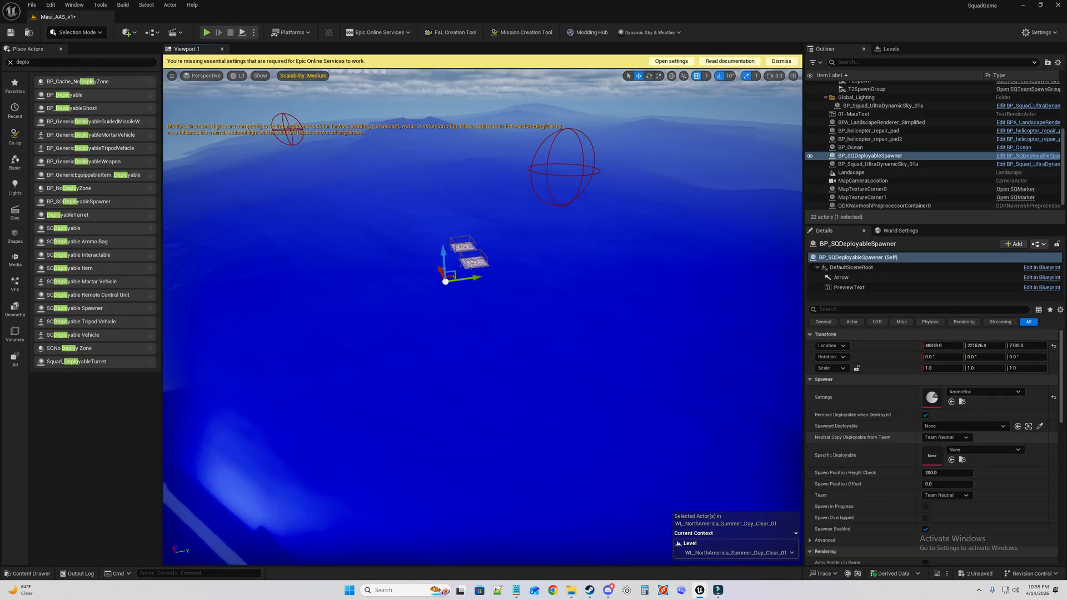
Set the deployable spawner's Neutral Copy Deployable from Team and Team to Team One, and its Specific Deployable to AmmoCrate_ADF.
{"action": "left_click", "coordinate": [975, 427]}
{"action": "left_click", "coordinate": [952, 437]}
{"action": "left_click", "coordinate": [945, 453]}
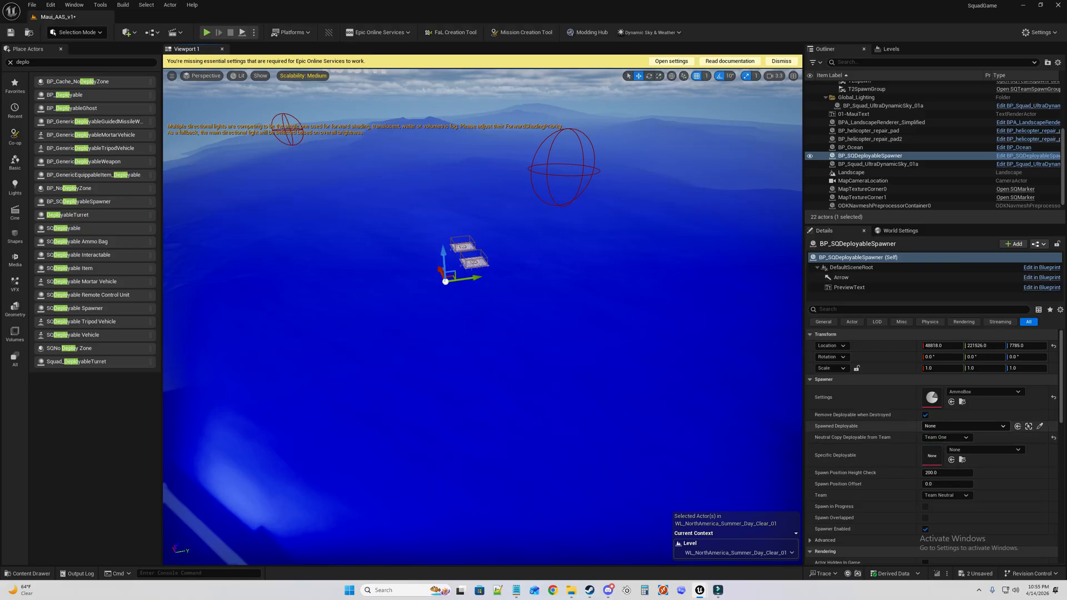
{"action": "left_click", "coordinate": [968, 426]}
{"action": "left_click", "coordinate": [968, 426]}
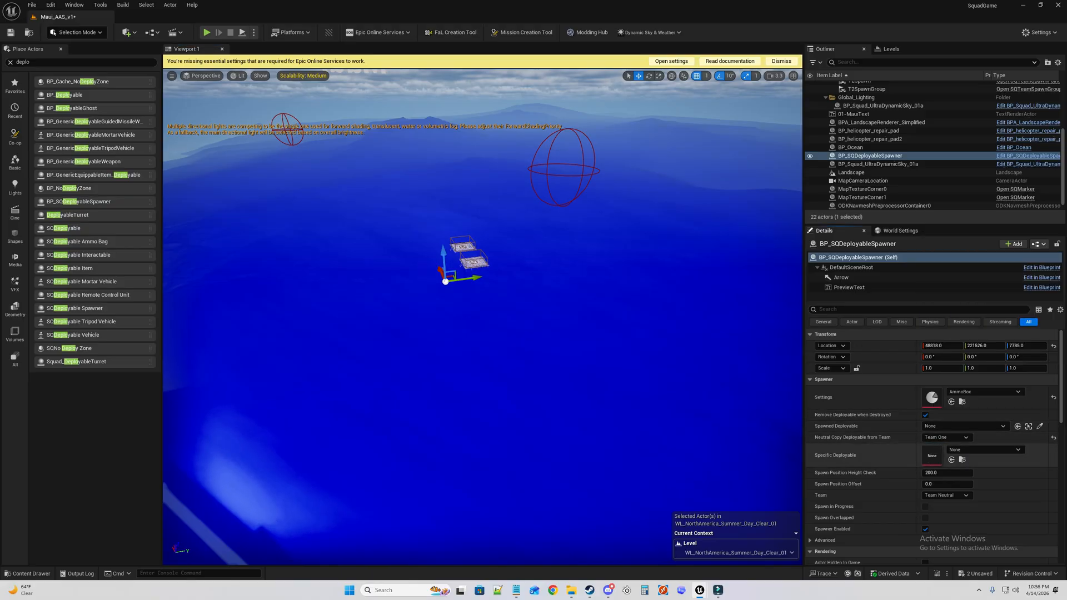
{"action": "left_click", "coordinate": [985, 450]}
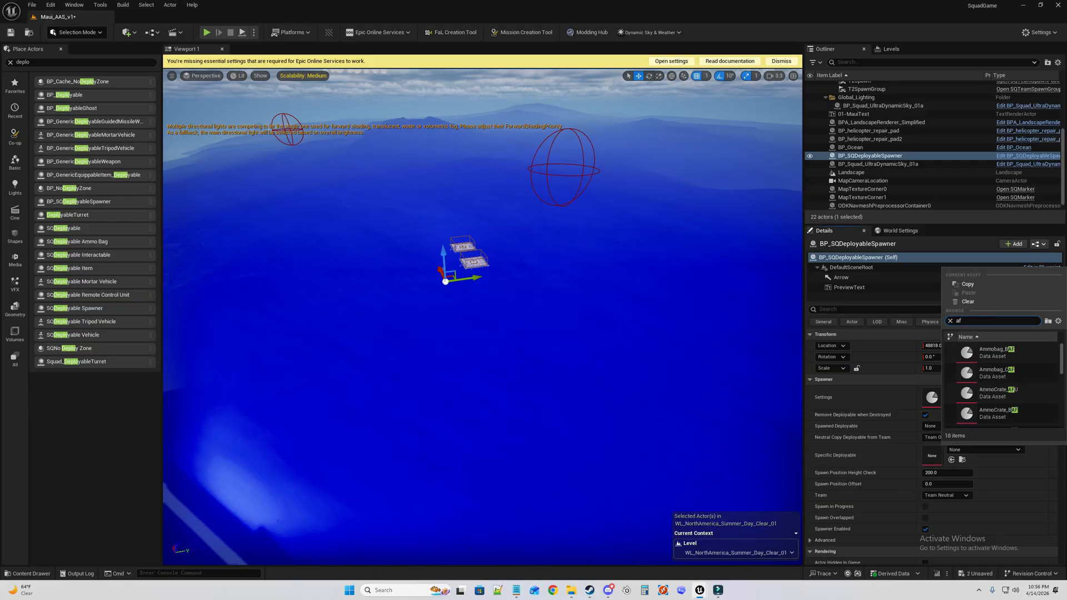
{"action": "key", "text": "BackSpace"}
{"action": "left_click", "coordinate": [999, 393]}
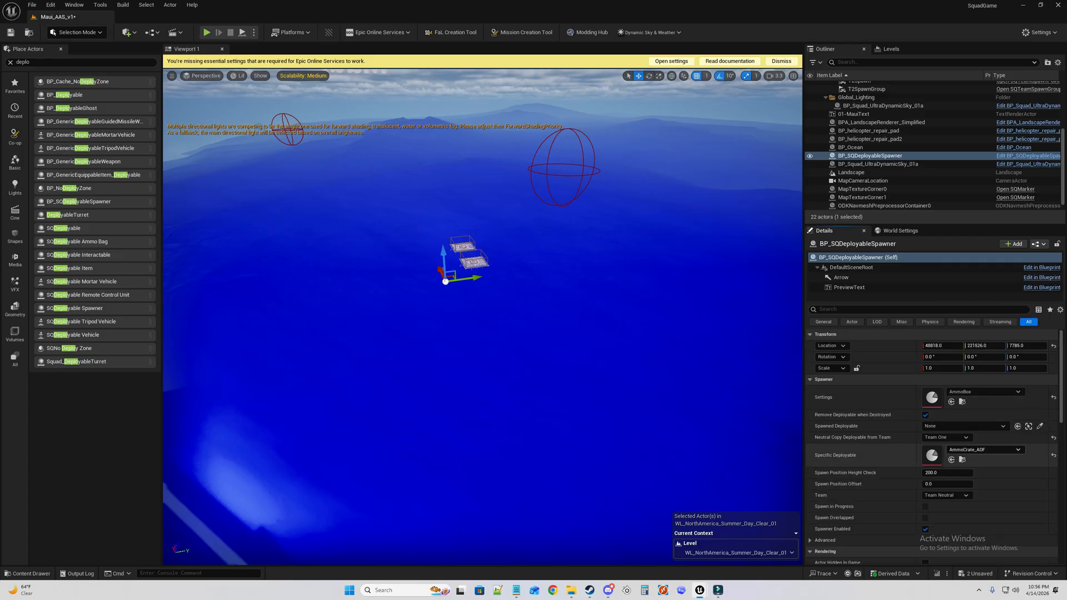
{"action": "left_click", "coordinate": [947, 496]}
{"action": "left_click", "coordinate": [940, 512]}
Lower the deployable spawner vertically toward the landscape surface next to the helicopter repair pads.
{"action": "scroll", "coordinate": [940, 493], "scroll_direction": "down", "scroll_amount": 2}
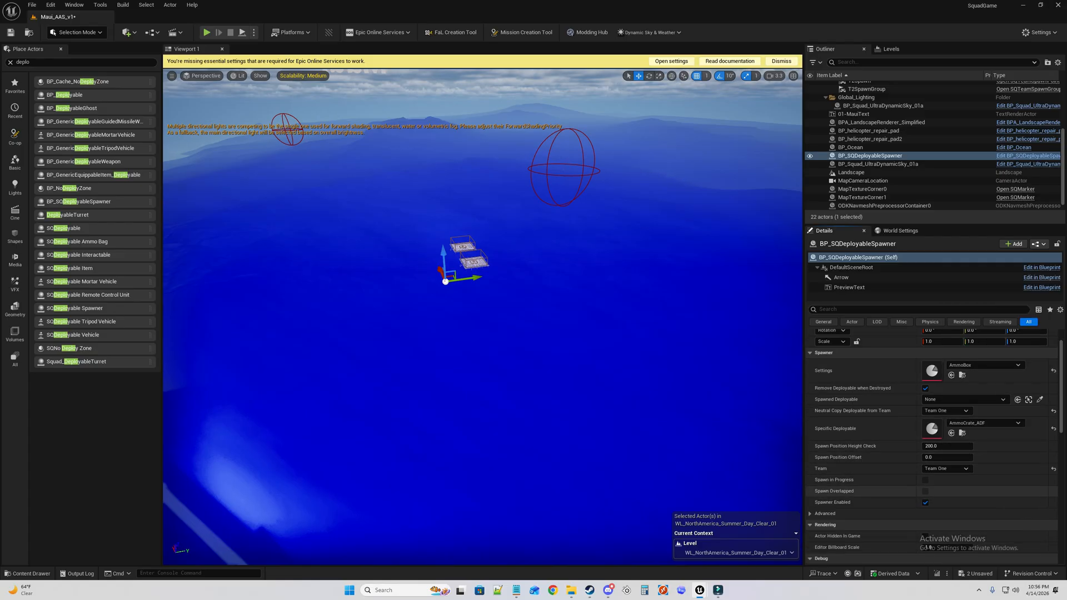
{"action": "scroll", "coordinate": [953, 442], "scroll_direction": "down", "scroll_amount": 6}
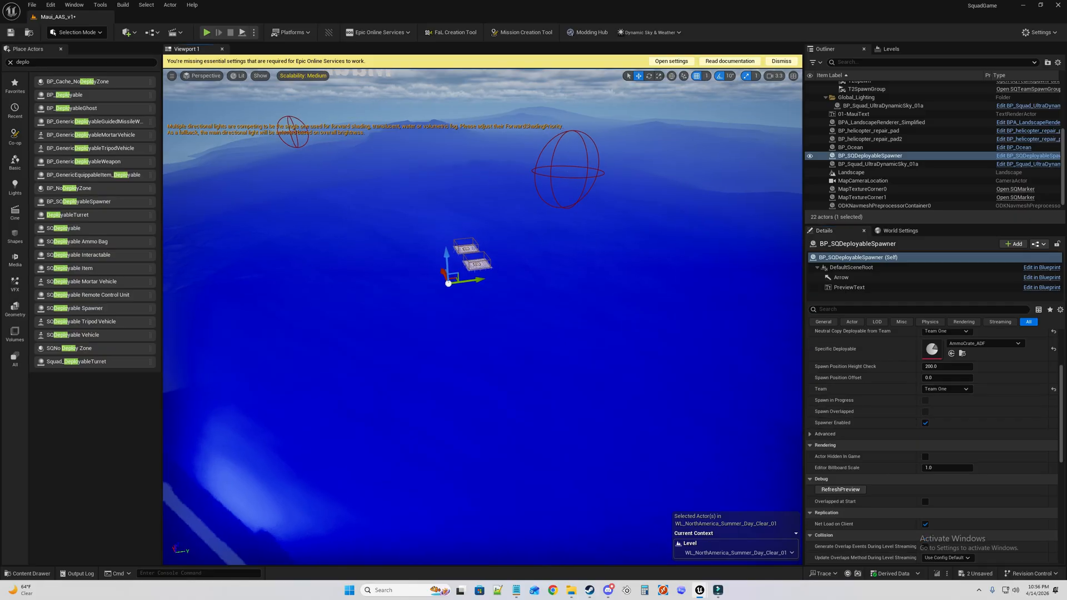
{"action": "key", "text": "w"}
{"action": "right_click_drag", "start_coordinate": [482, 317], "coordinate": [530, 256]}
{"action": "key", "text": "w"}
{"action": "left_click_drag", "start_coordinate": [523, 261], "coordinate": [523, 324]}
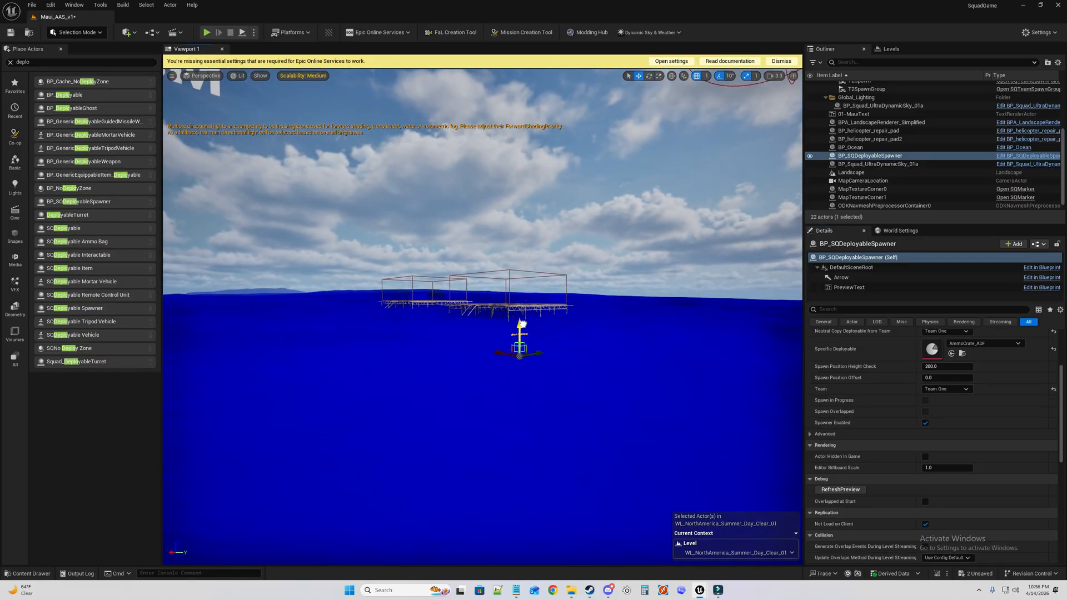
{"action": "right_click_drag", "start_coordinate": [524, 312], "coordinate": [500, 358]}
{"action": "key", "text": "w"}
{"action": "key", "text": "s"}
{"action": "scroll", "coordinate": [934, 444], "scroll_direction": "up", "scroll_amount": 2}
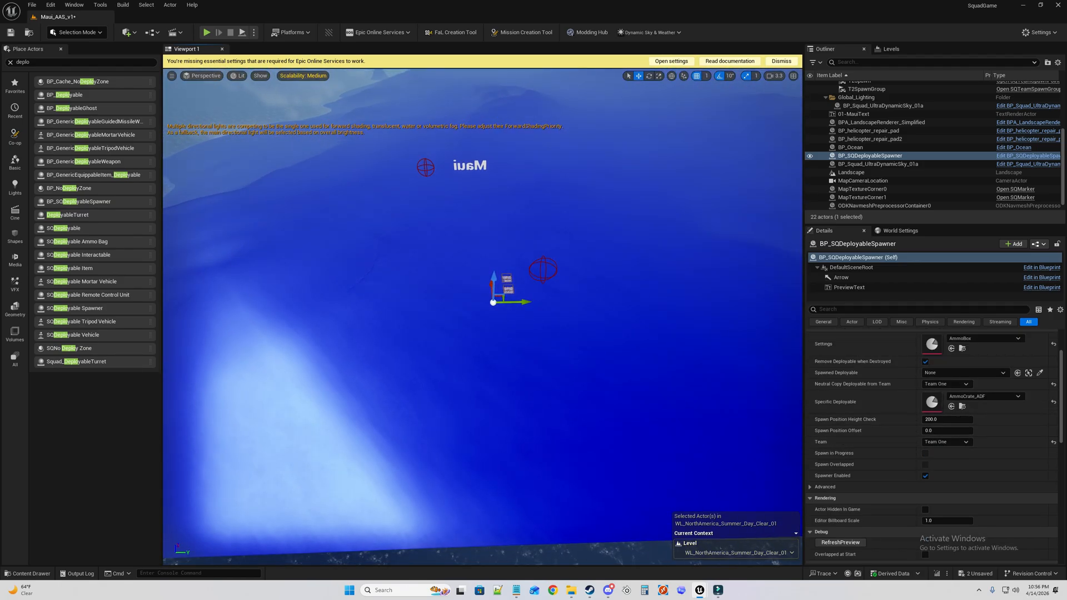
Search the placeable actors for "spawner" and place a BP_VehicleSpawner on the landscape near the deployable spawner.
{"action": "key", "text": "w"}
{"action": "right_click_drag", "start_coordinate": [482, 317], "coordinate": [550, 283]}
{"action": "key", "text": "a"}
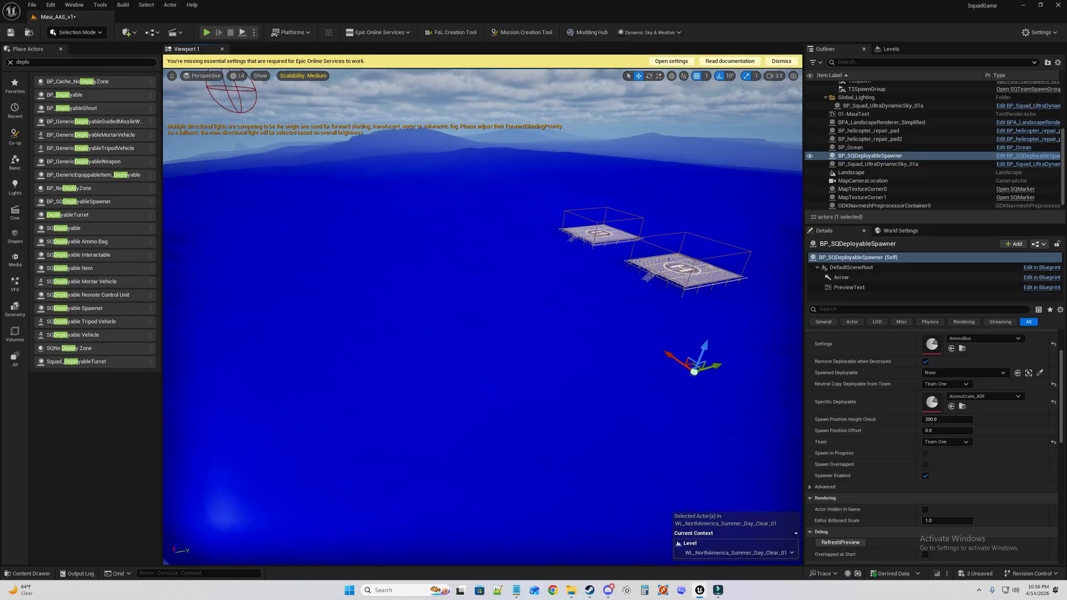
{"action": "left_click", "coordinate": [48, 63]}
{"action": "type", "text": "spawner"}
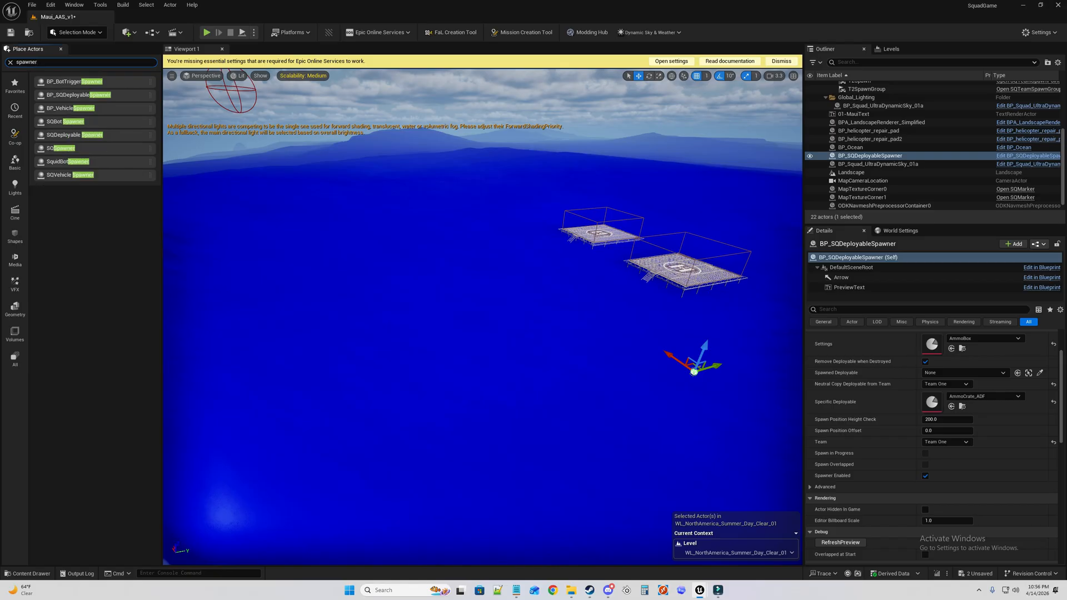
{"action": "left_click_drag", "start_coordinate": [102, 108], "coordinate": [615, 346]}
{"action": "right_click_drag", "start_coordinate": [615, 347], "coordinate": [606, 358]}
{"action": "key", "text": "d"}
{"action": "scroll", "coordinate": [945, 383], "scroll_direction": "down", "scroll_amount": 1}
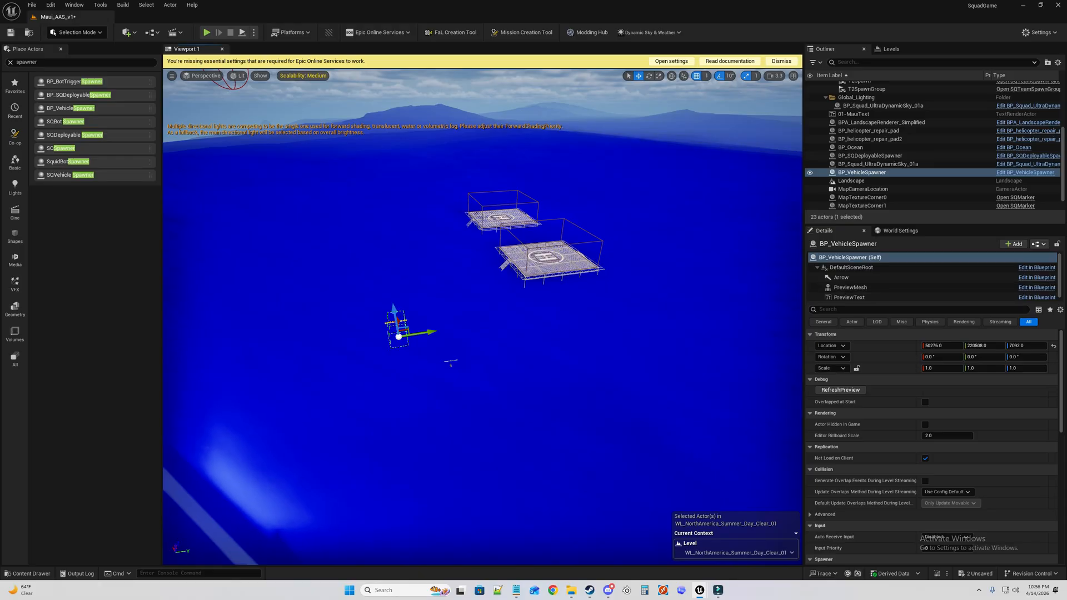
Browse the vehicle spawner's Settings and Specific Vehicle options, and assign its Team to Team One.
{"action": "scroll", "coordinate": [945, 384], "scroll_direction": "down", "scroll_amount": 2}
{"action": "scroll", "coordinate": [945, 389], "scroll_direction": "down", "scroll_amount": 2}
{"action": "left_click", "coordinate": [951, 399]}
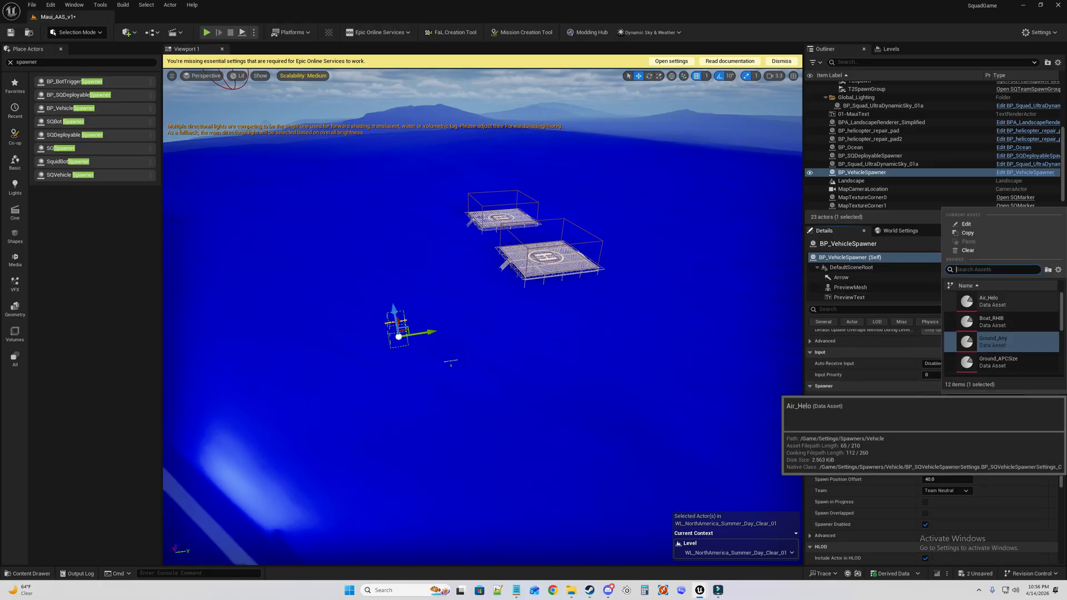
{"action": "scroll", "coordinate": [1000, 334], "scroll_direction": "down", "scroll_amount": 2}
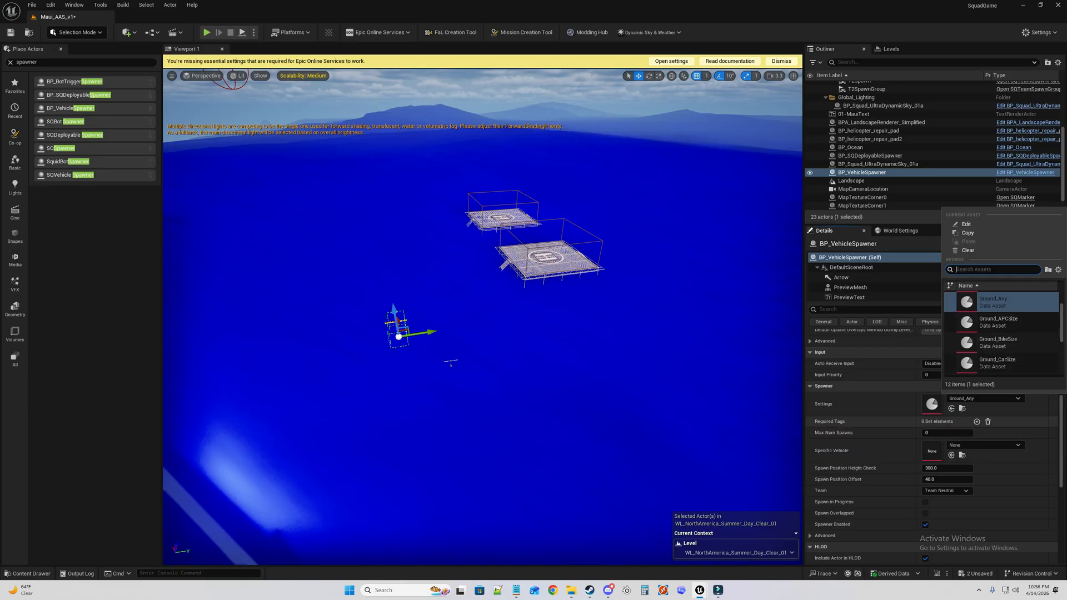
{"action": "scroll", "coordinate": [1001, 333], "scroll_direction": "up", "scroll_amount": 2}
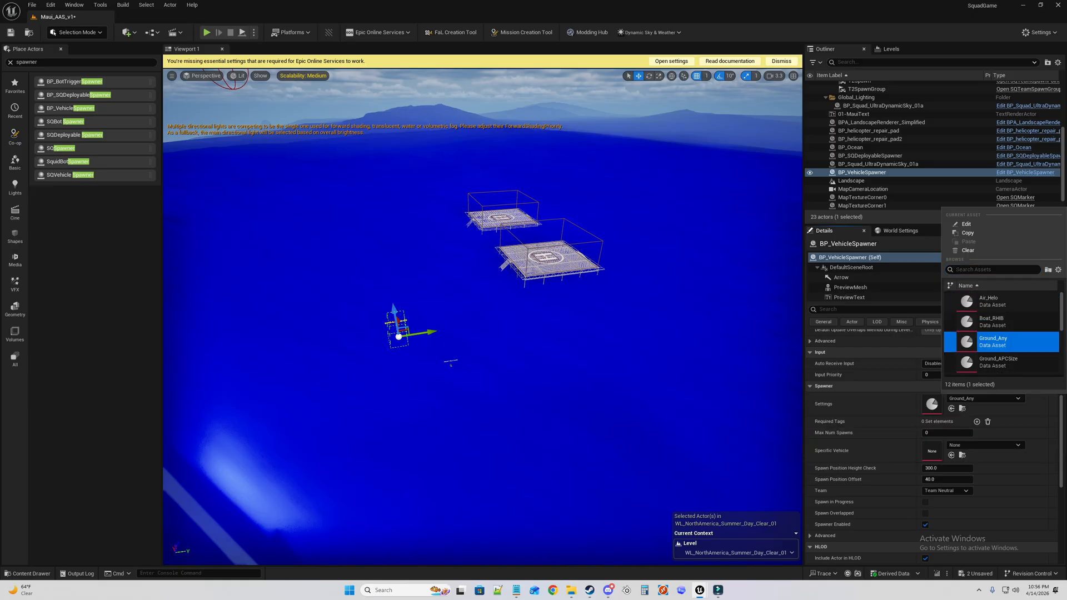
{"action": "left_click", "coordinate": [971, 445]}
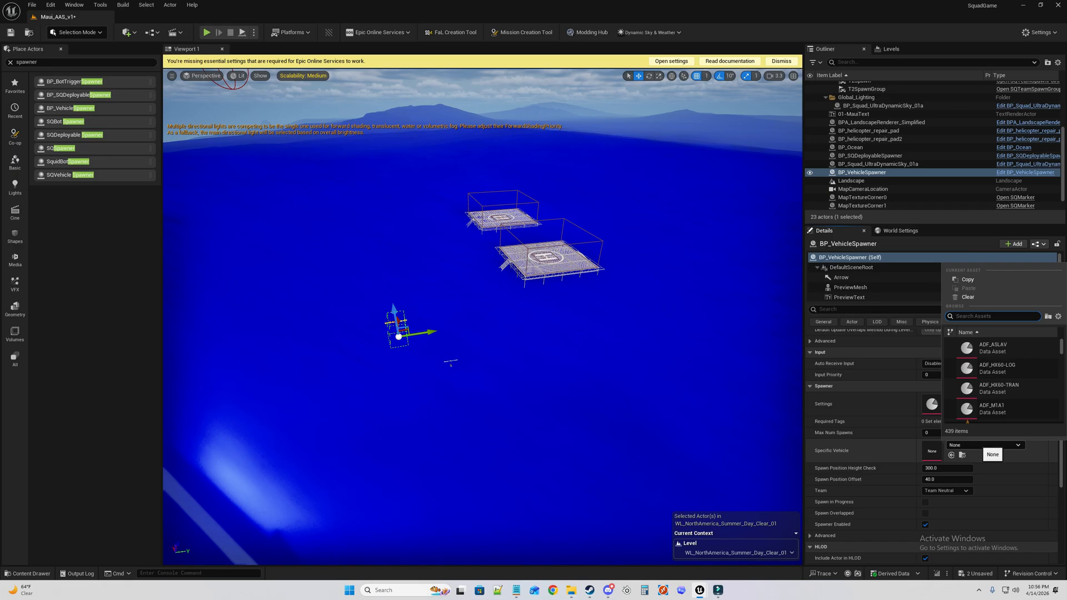
{"action": "left_click", "coordinate": [976, 445]}
{"action": "left_click", "coordinate": [947, 490]}
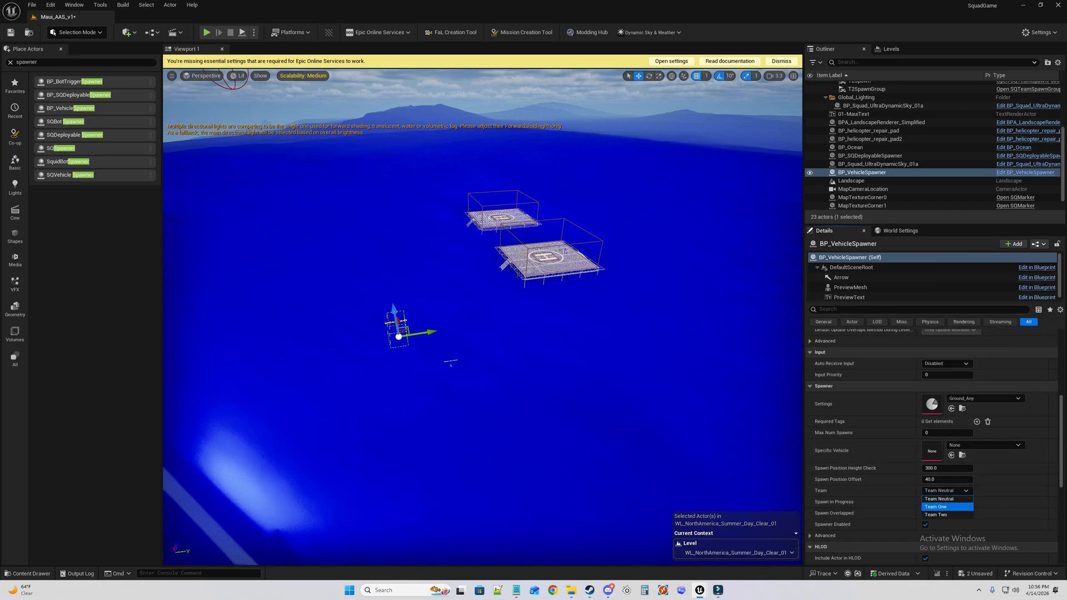
{"action": "left_click", "coordinate": [936, 507]}
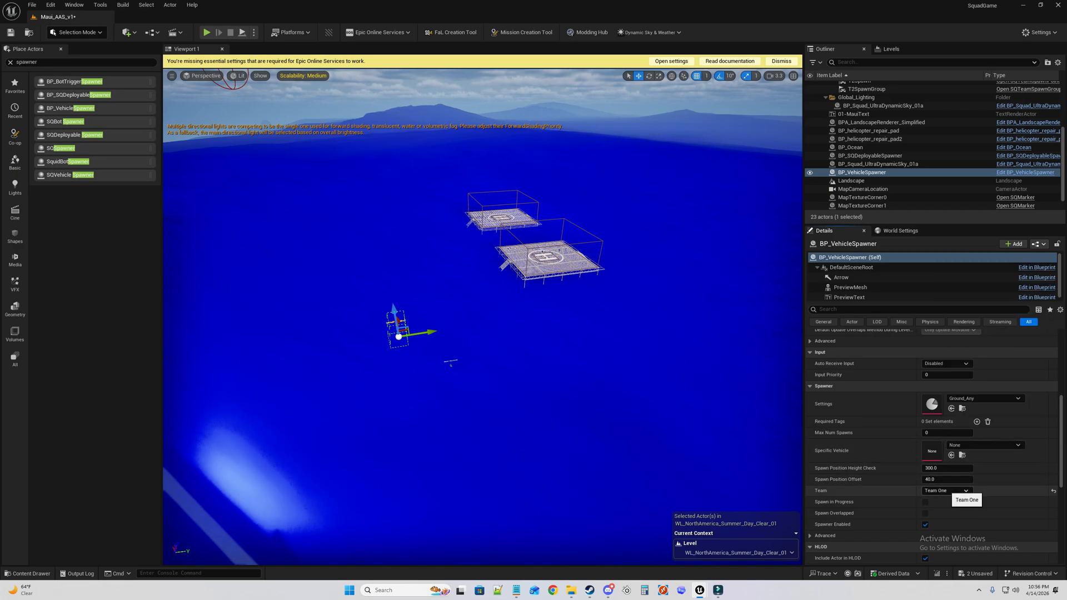
{"action": "left_click", "coordinate": [968, 399]}
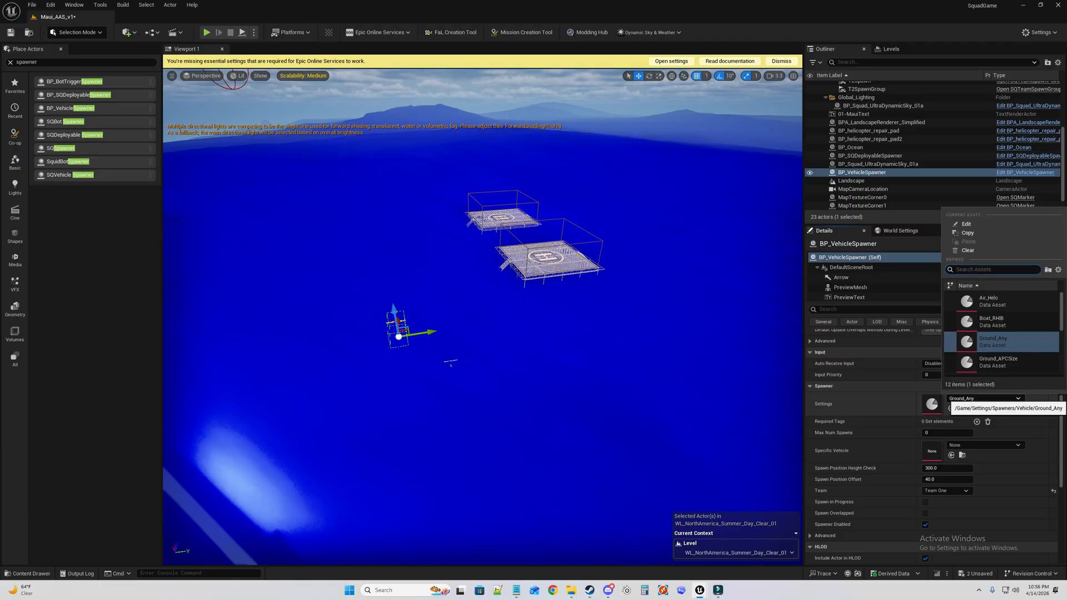
{"action": "left_click", "coordinate": [968, 398]}
{"action": "scroll", "coordinate": [889, 448], "scroll_direction": "down", "scroll_amount": 4}
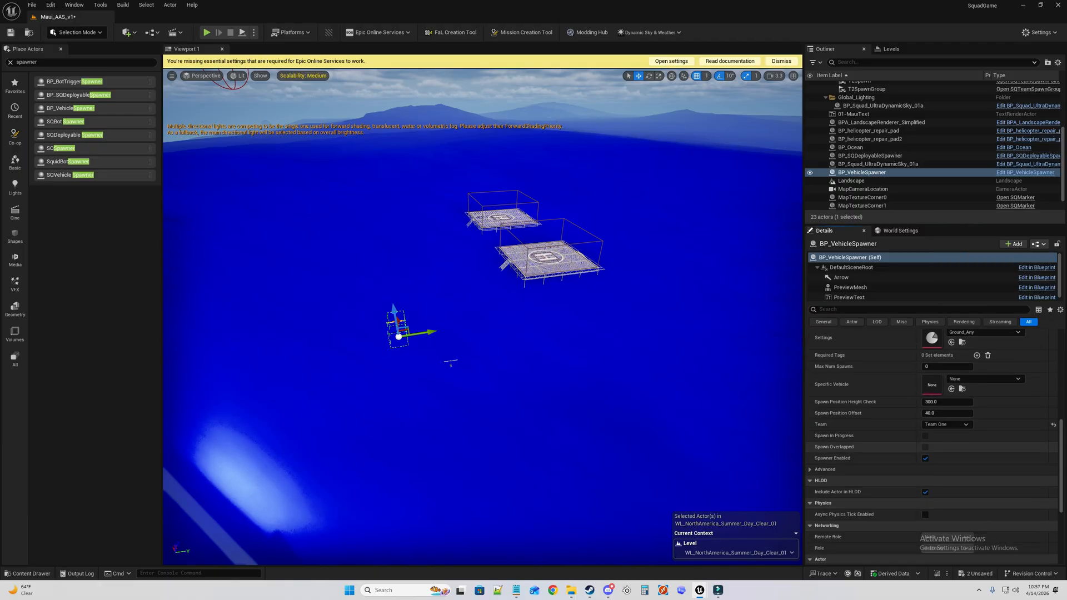
Select the 100-Team2 Main capture zone and move it across the landscape, closer to the Maui text and 00-Team1 Main.
{"action": "right_click_drag", "start_coordinate": [623, 389], "coordinate": [584, 358]}
{"action": "left_click", "coordinate": [578, 359]}
{"action": "key", "text": "ctrl+z"}
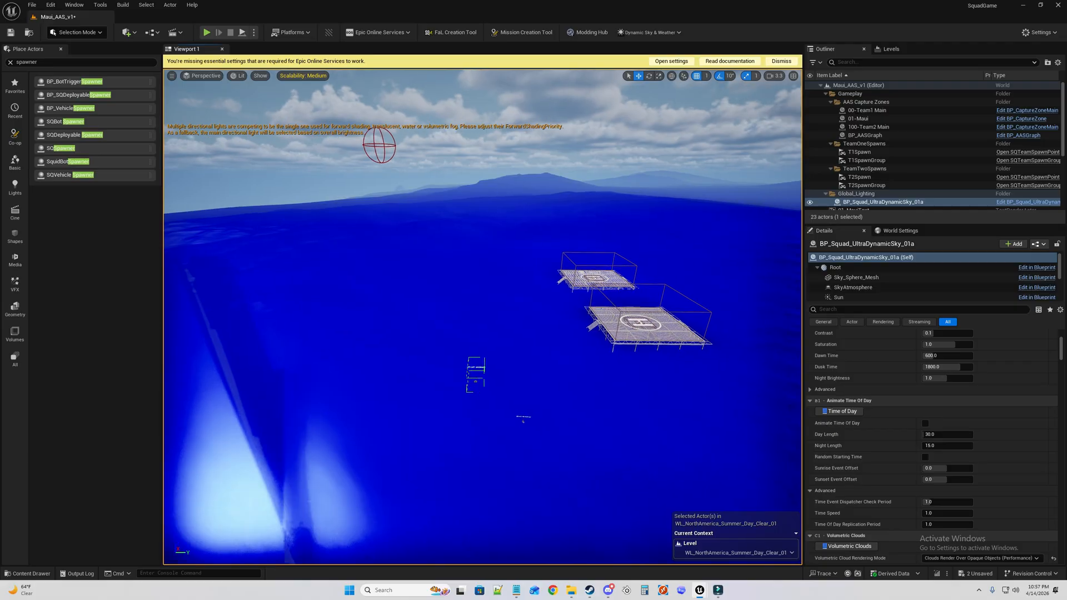
{"action": "left_click", "coordinate": [380, 146]}
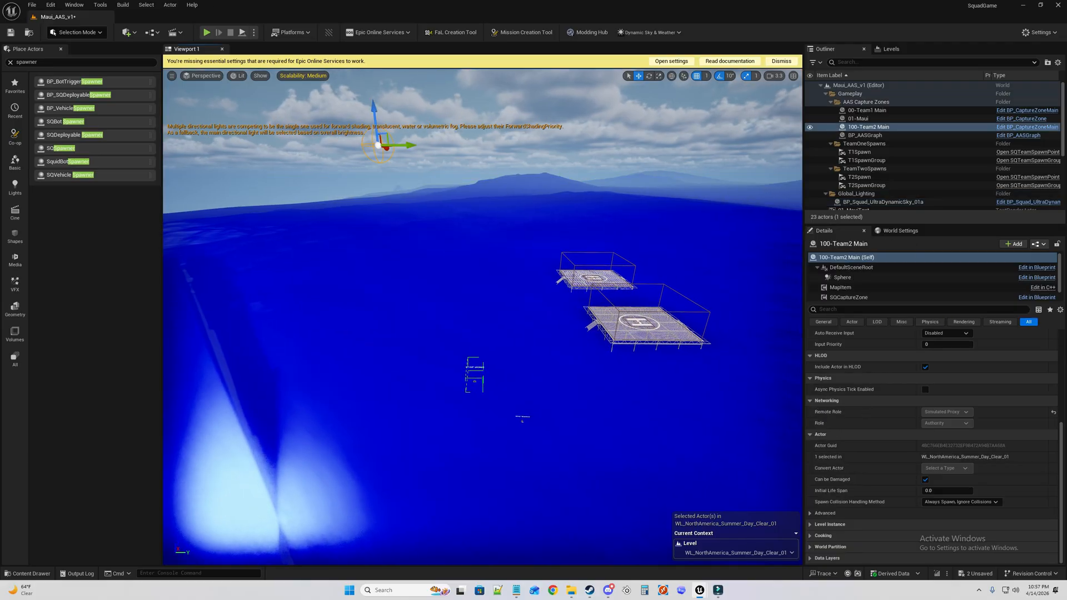
{"action": "left_click_drag", "start_coordinate": [379, 146], "coordinate": [503, 160]}
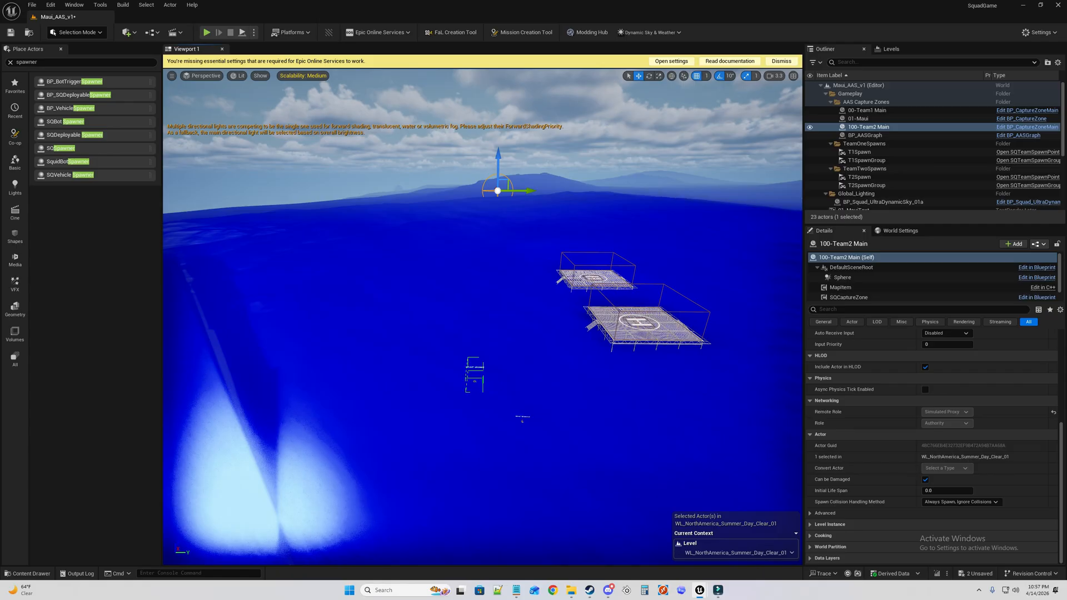
{"action": "right_click_drag", "start_coordinate": [501, 222], "coordinate": [517, 289]}
{"action": "key", "text": "s"}
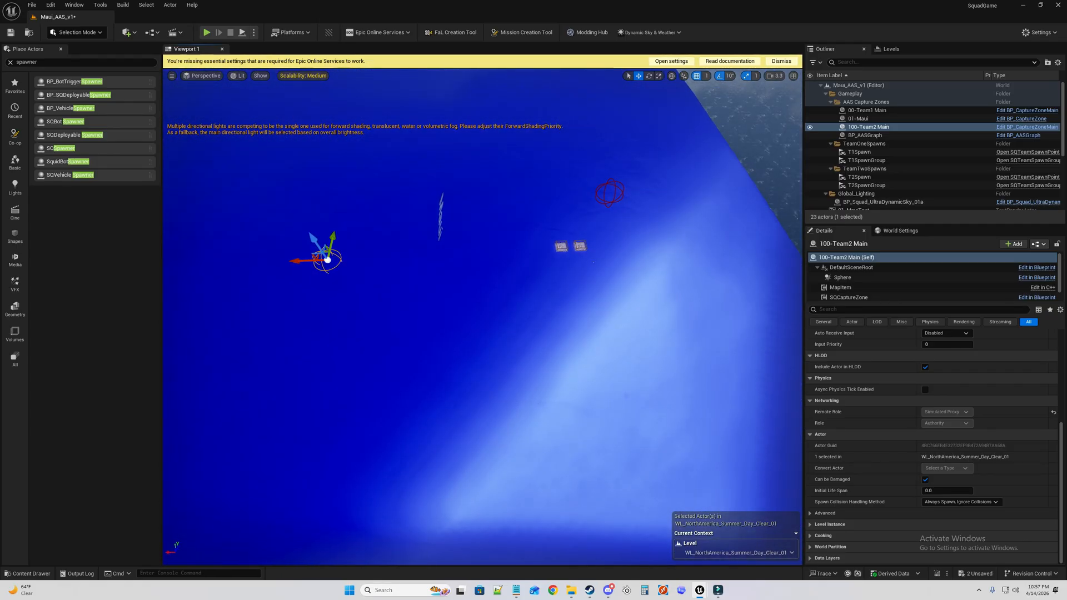
{"action": "left_click_drag", "start_coordinate": [296, 254], "coordinate": [389, 258]}
{"action": "left_click", "coordinate": [610, 188]}
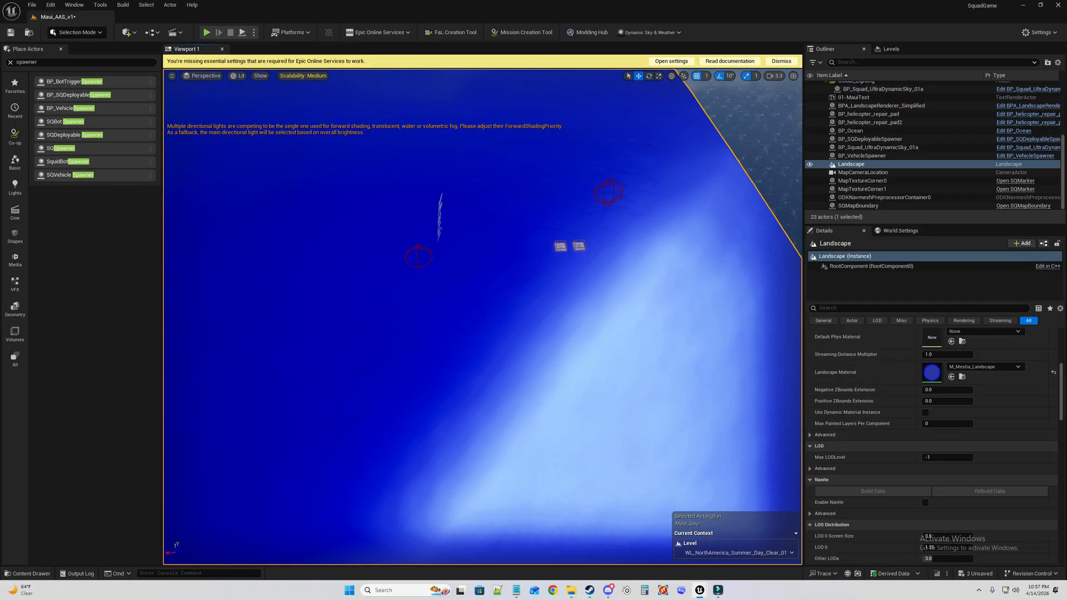
Select the 00-Team1 Main capture zone and move it across the landscape, level with the helicopter repair pads.
{"action": "left_click", "coordinate": [611, 180]}
{"action": "right_click_drag", "start_coordinate": [612, 177], "coordinate": [650, 83]}
{"action": "key", "text": "w"}
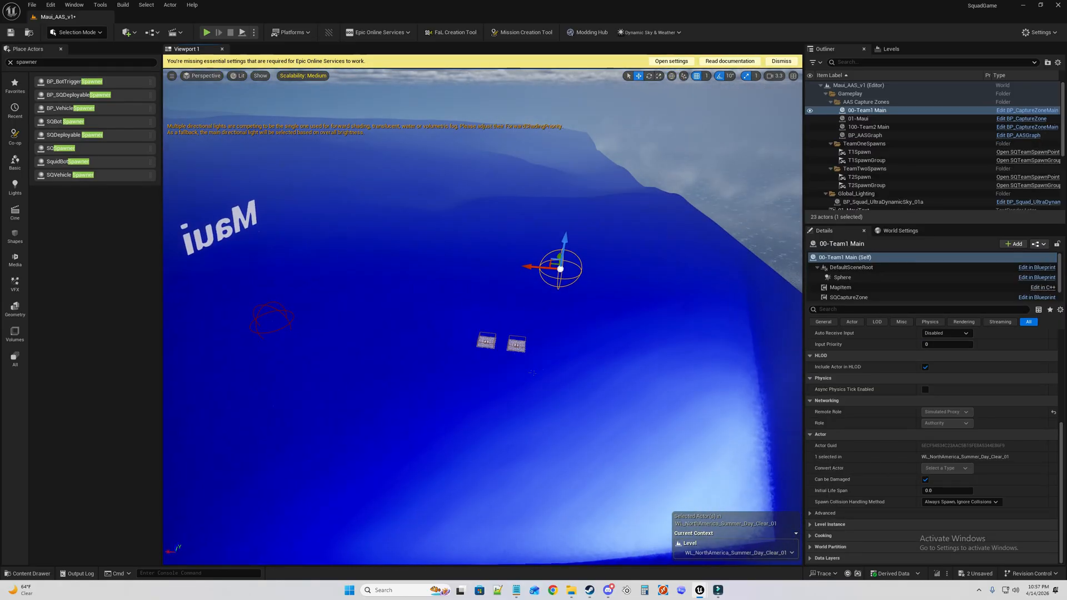
{"action": "left_click_drag", "start_coordinate": [535, 267], "coordinate": [615, 304]}
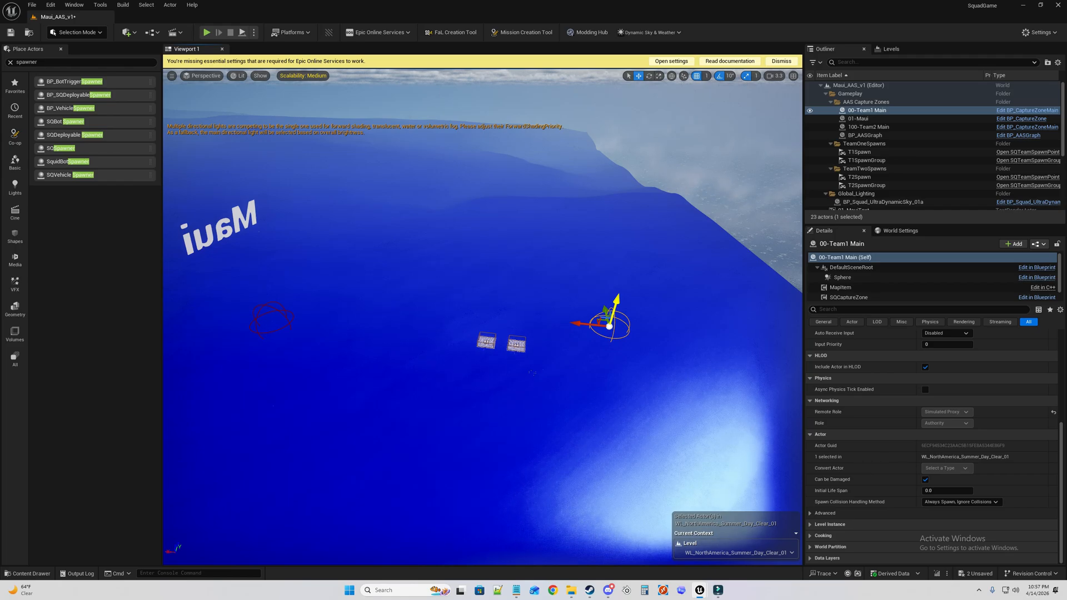
Select all four actors in the AAS Capture Zones folder, from 00-Team1 Main through BP_AASGraph, to review the grouping.
{"action": "left_click", "coordinate": [867, 110]}
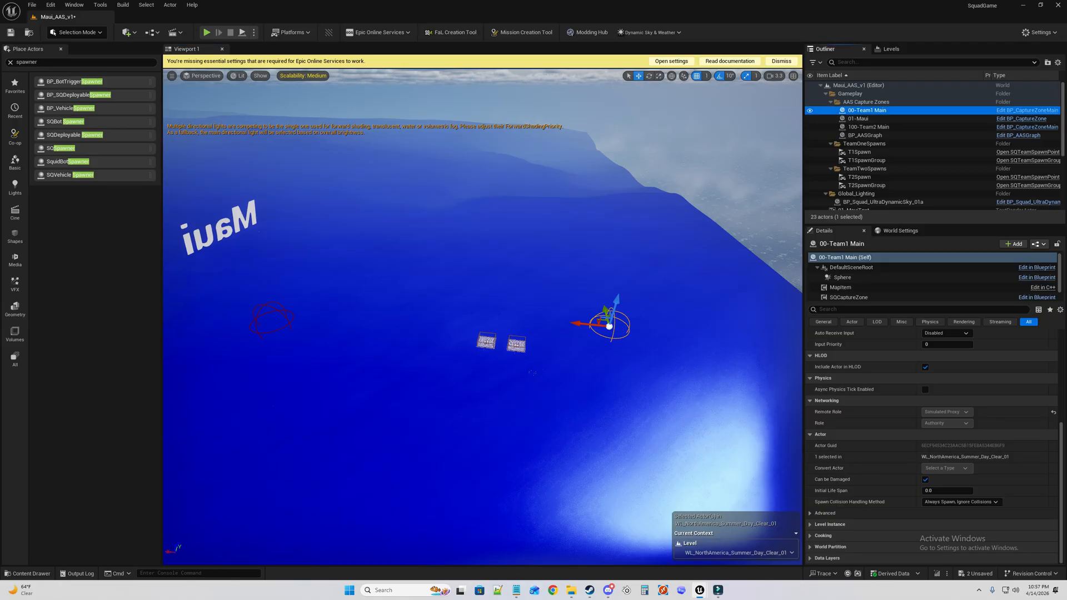
{"action": "left_click", "coordinate": [869, 127], "text": "shift"}
{"action": "left_click", "coordinate": [866, 136], "text": "shift"}
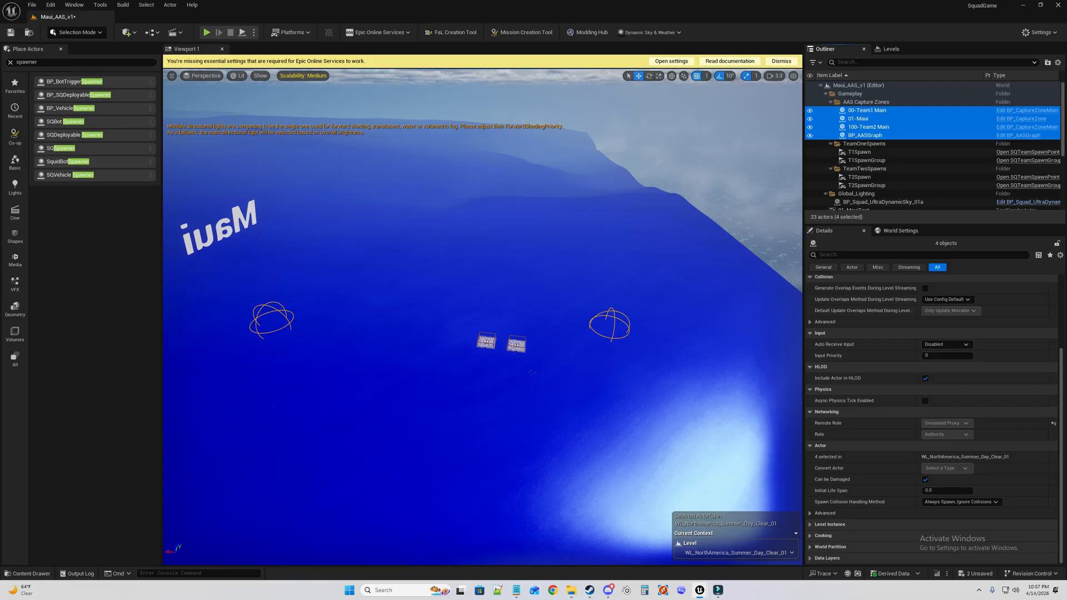
Rename the BP_VehicleSpawner actor to "Team1 Spawner GroundAny".
{"action": "scroll", "coordinate": [934, 144], "scroll_direction": "down", "scroll_amount": 4}
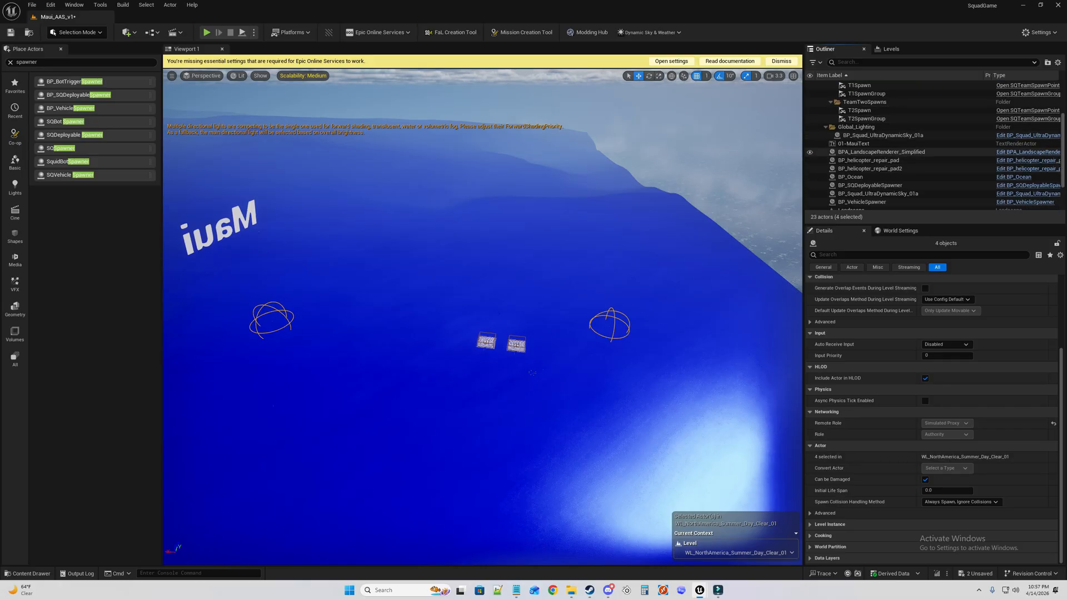
{"action": "left_click", "coordinate": [889, 156]}
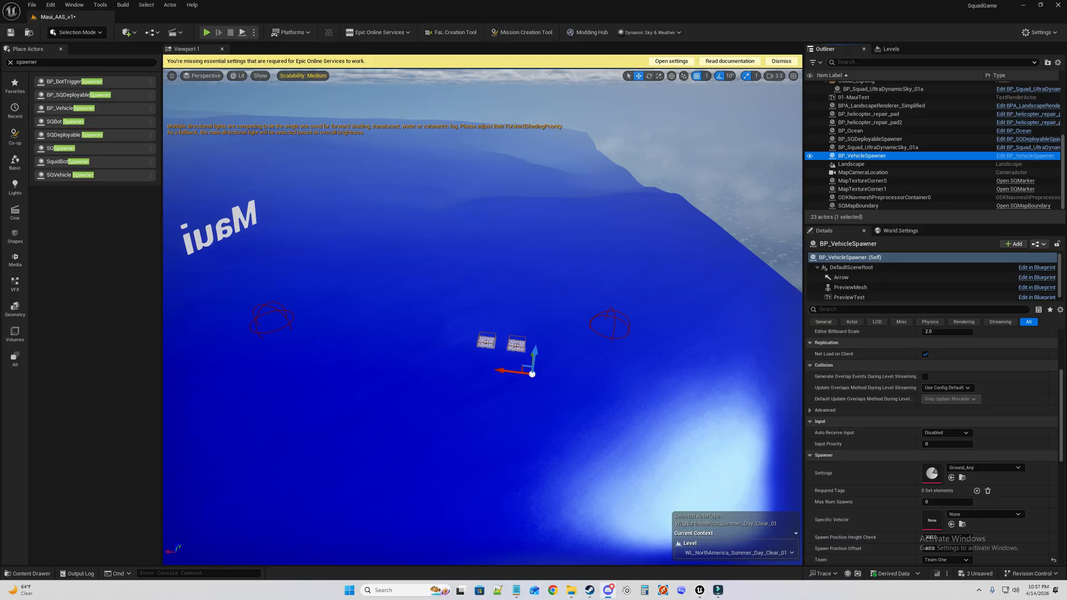
{"action": "key", "text": "F2"}
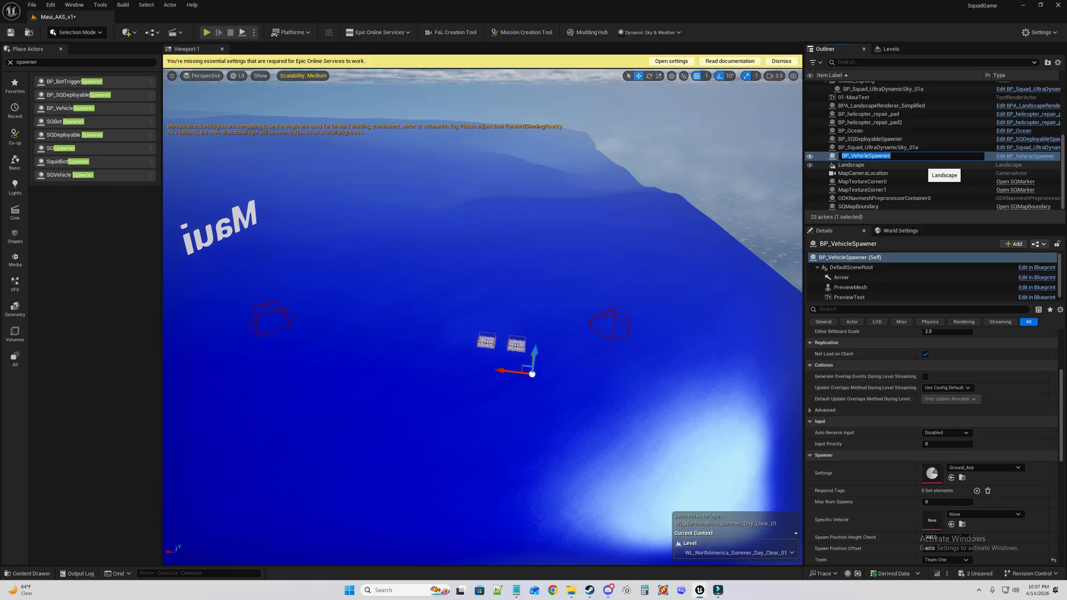
{"action": "type", "text": "T1"}
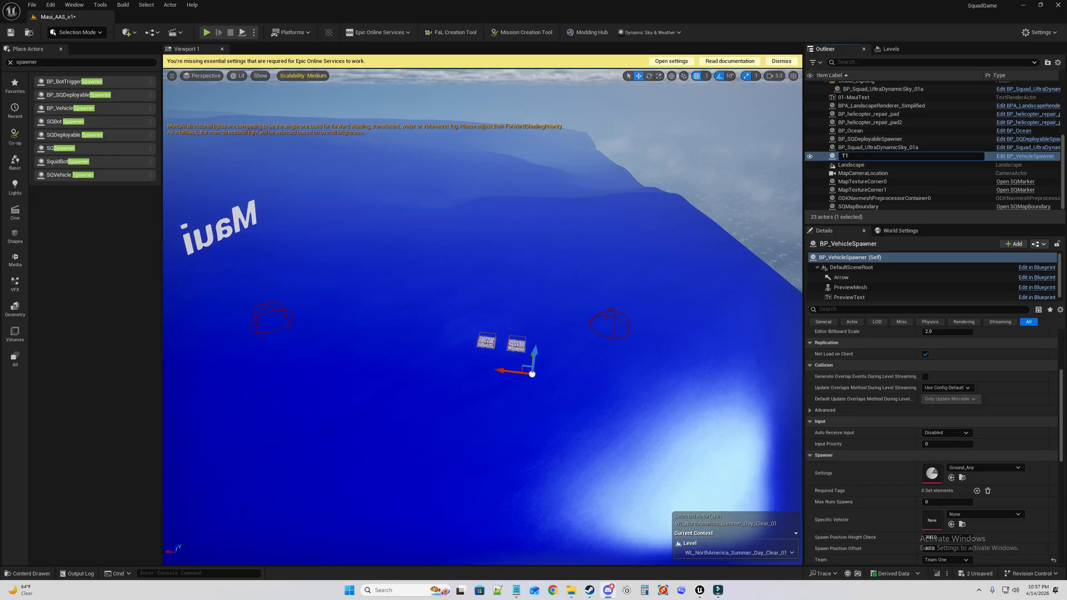
{"action": "key", "text": "Return"}
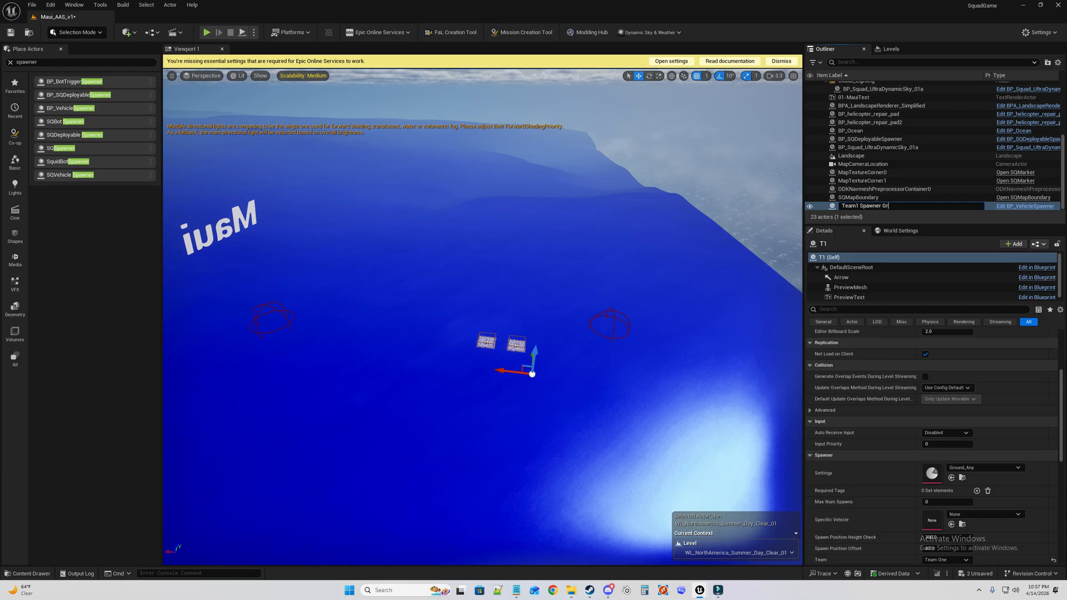
{"action": "type", "text": "y"}
{"action": "key", "text": "Return"}
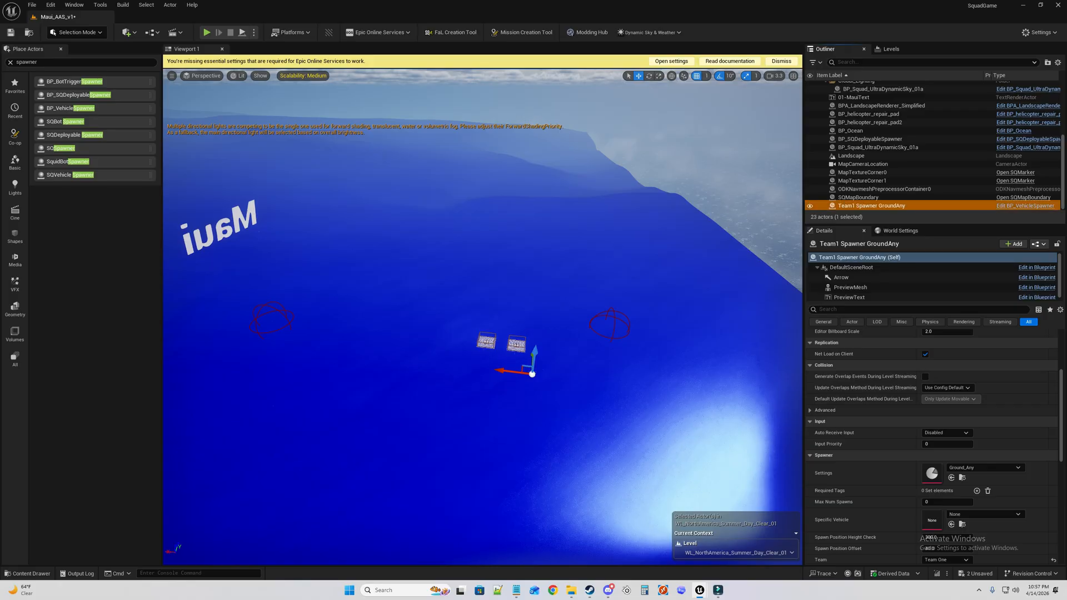
Select the Team1 Spawner GroundAny actor and move it into the TeamOneSpawns folder.
{"action": "left_click", "coordinate": [532, 373]}
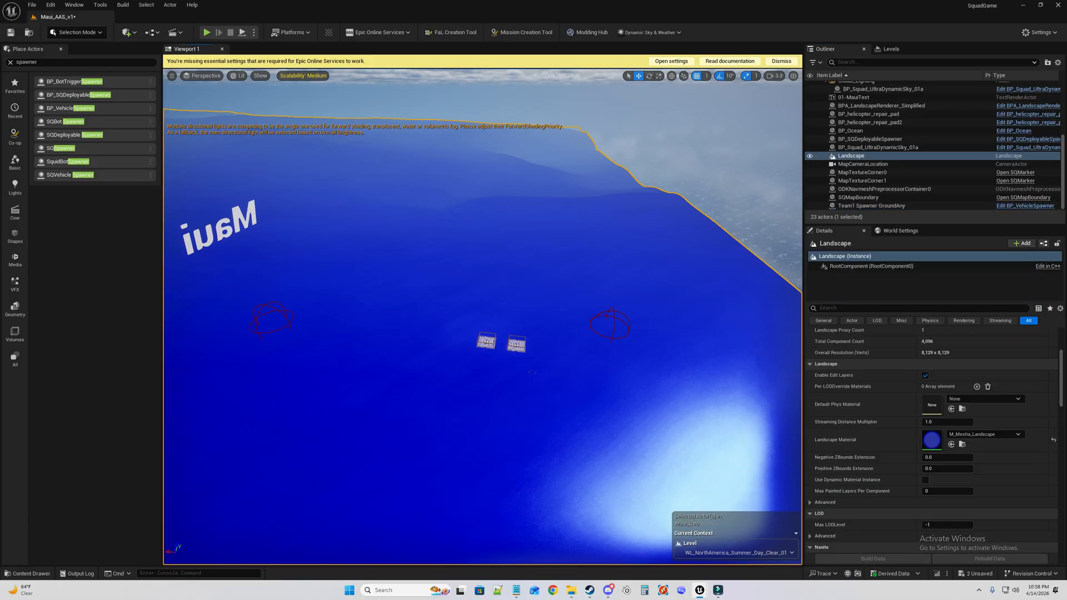
{"action": "left_click", "coordinate": [516, 344]}
{"action": "left_click", "coordinate": [532, 373]}
{"action": "left_click", "coordinate": [872, 205]}
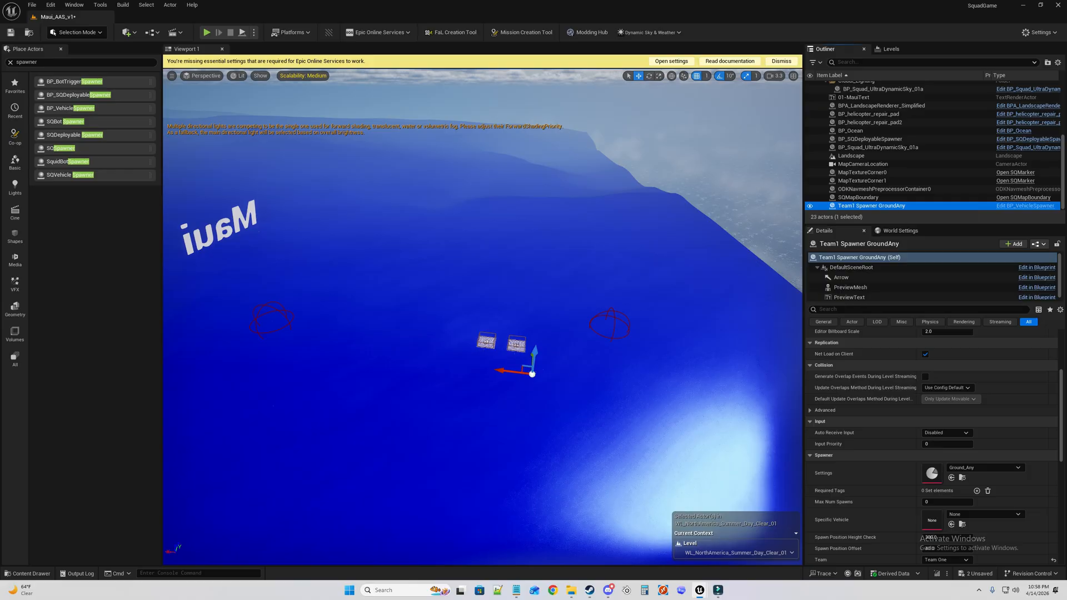
{"action": "scroll", "coordinate": [900, 179], "scroll_direction": "up", "scroll_amount": 2}
{"action": "scroll", "coordinate": [913, 184], "scroll_direction": "up", "scroll_amount": 2}
{"action": "left_click_drag", "start_coordinate": [914, 185], "coordinate": [887, 153]}
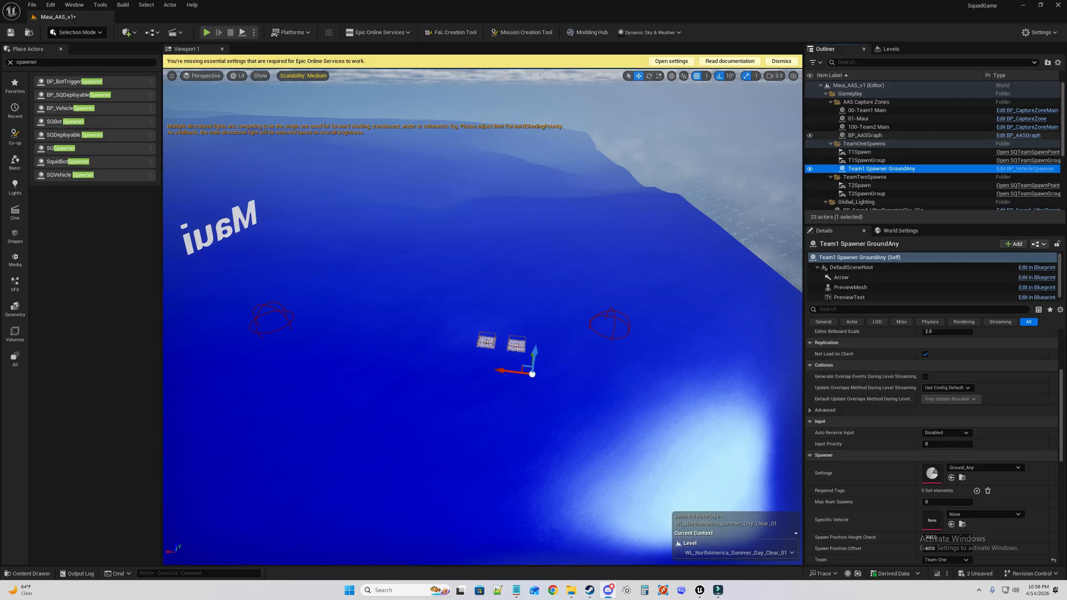
Create a subfolder named "Team1 Spawns" inside the Gameplay folder.
{"action": "right_click", "coordinate": [861, 95]}
{"action": "mouse_move", "coordinate": [895, 129]}
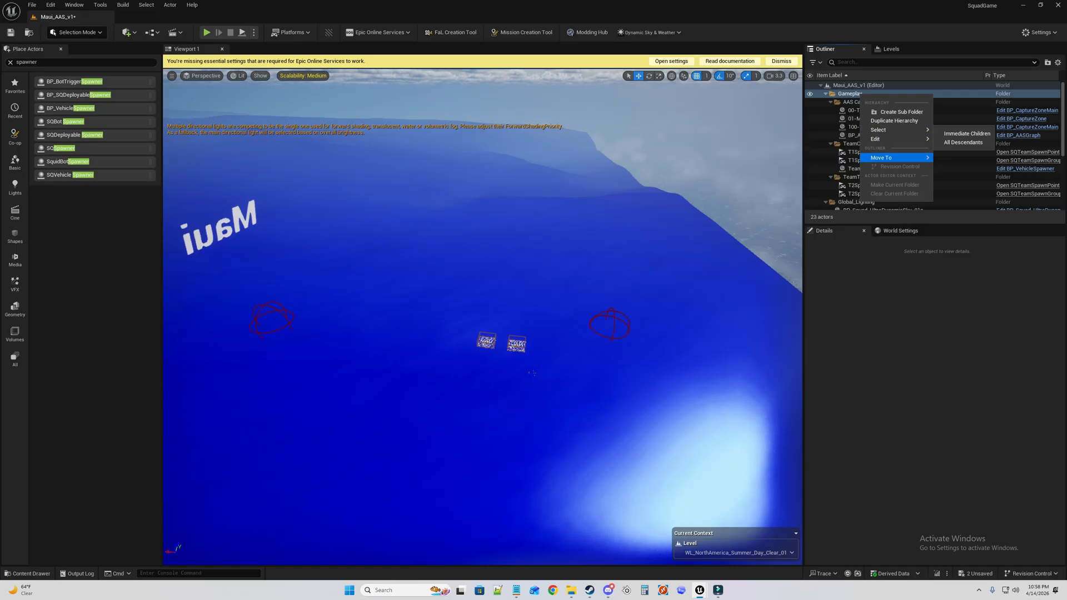
{"action": "left_click", "coordinate": [897, 112]}
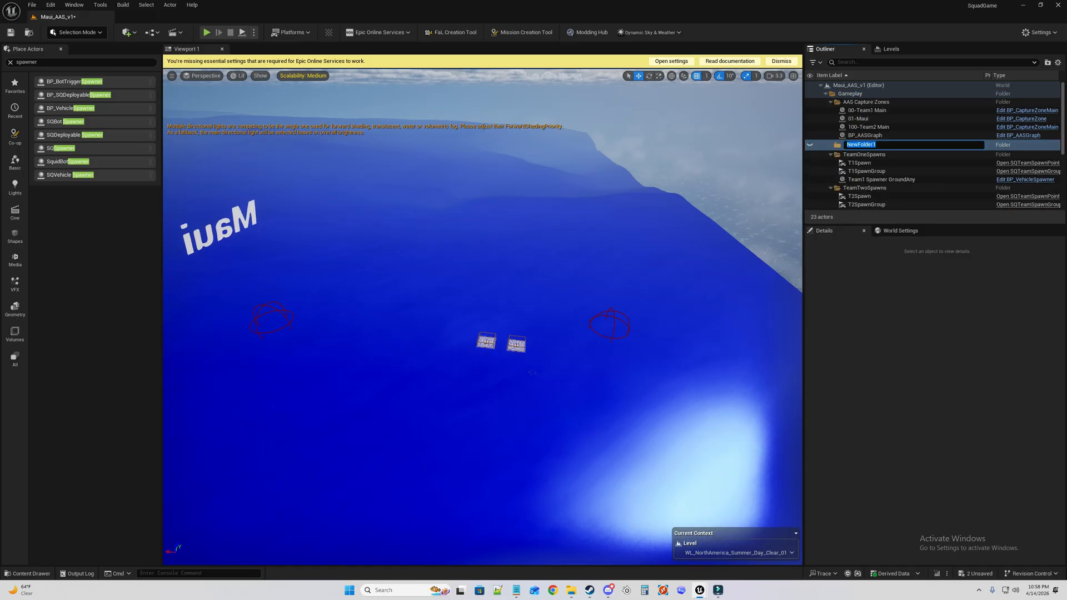
{"action": "type", "text": "Spa"}
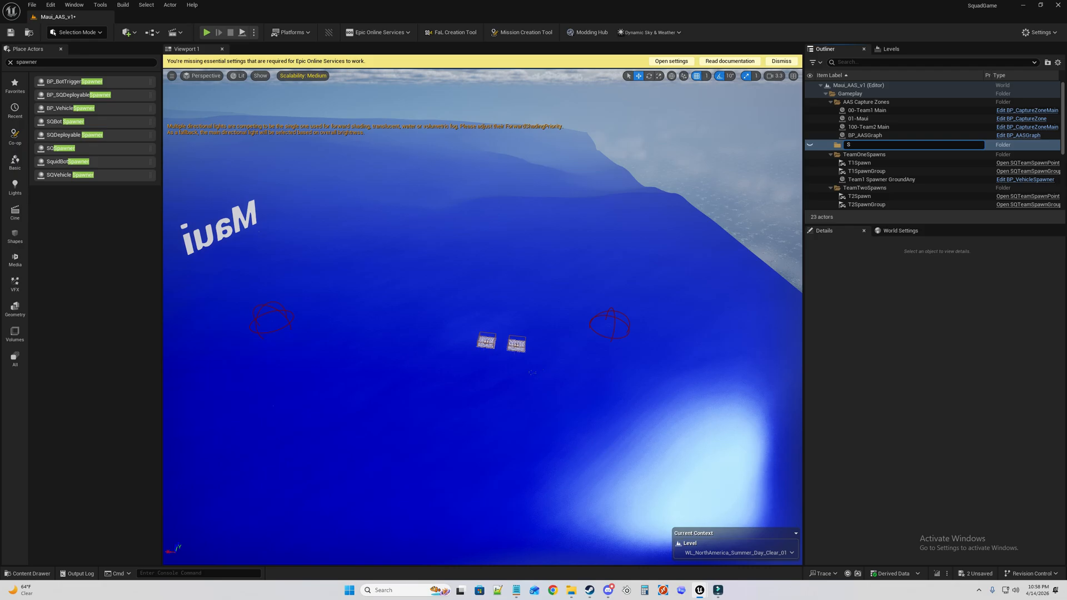
{"action": "key", "text": "BackSpace"}
{"action": "type", "text": "Team1 Spawns"}
{"action": "key", "text": "Return"}
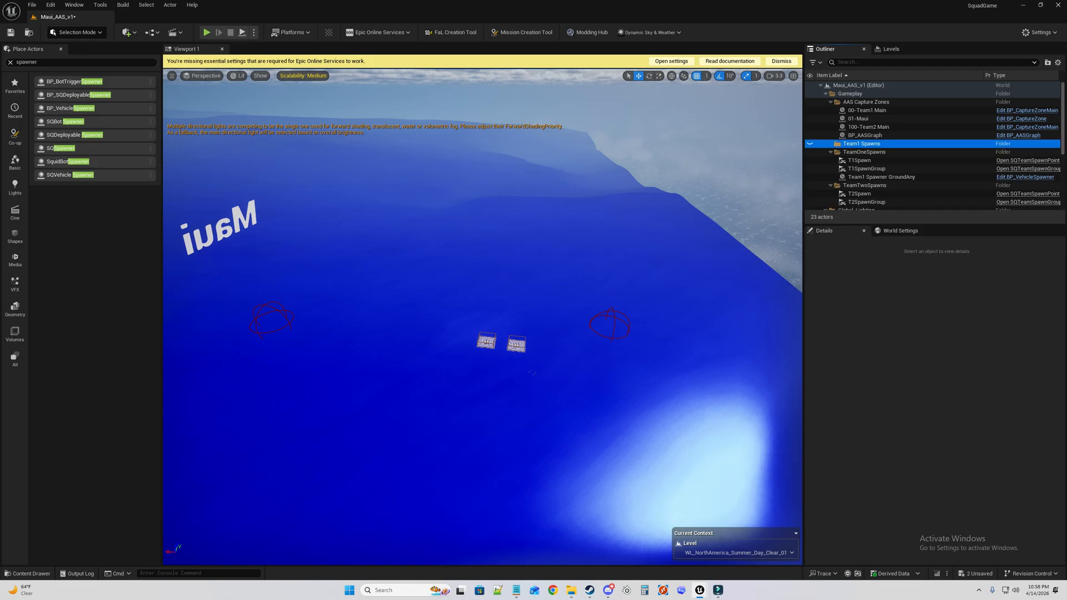
{"action": "left_click", "coordinate": [864, 151]}
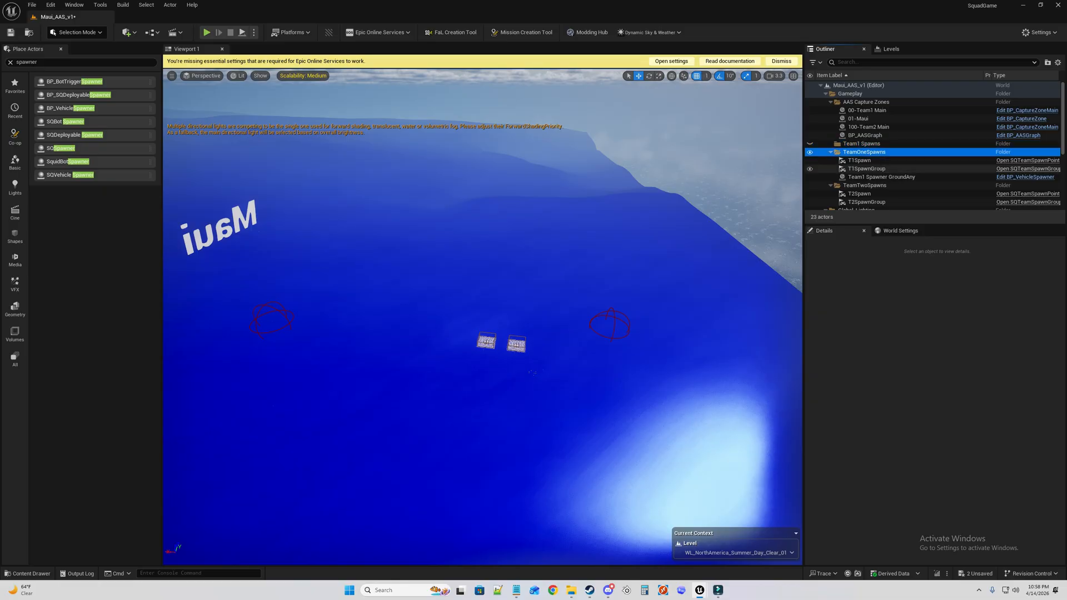
{"action": "scroll", "coordinate": [934, 169], "scroll_direction": "down", "scroll_amount": 6}
{"action": "scroll", "coordinate": [934, 167], "scroll_direction": "up", "scroll_amount": 5}
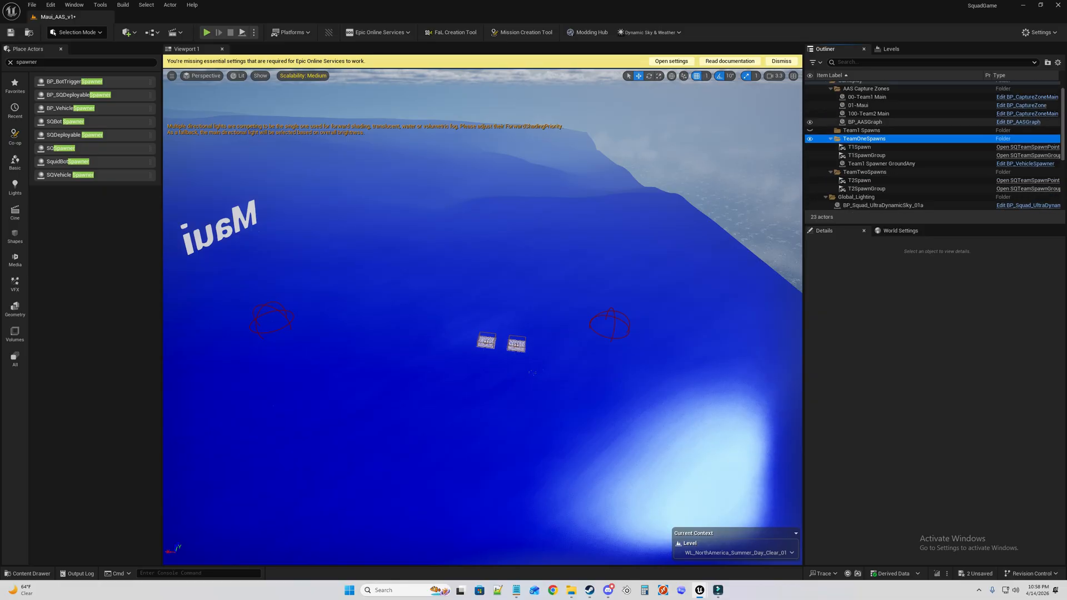
{"action": "scroll", "coordinate": [934, 161], "scroll_direction": "down", "scroll_amount": 1}
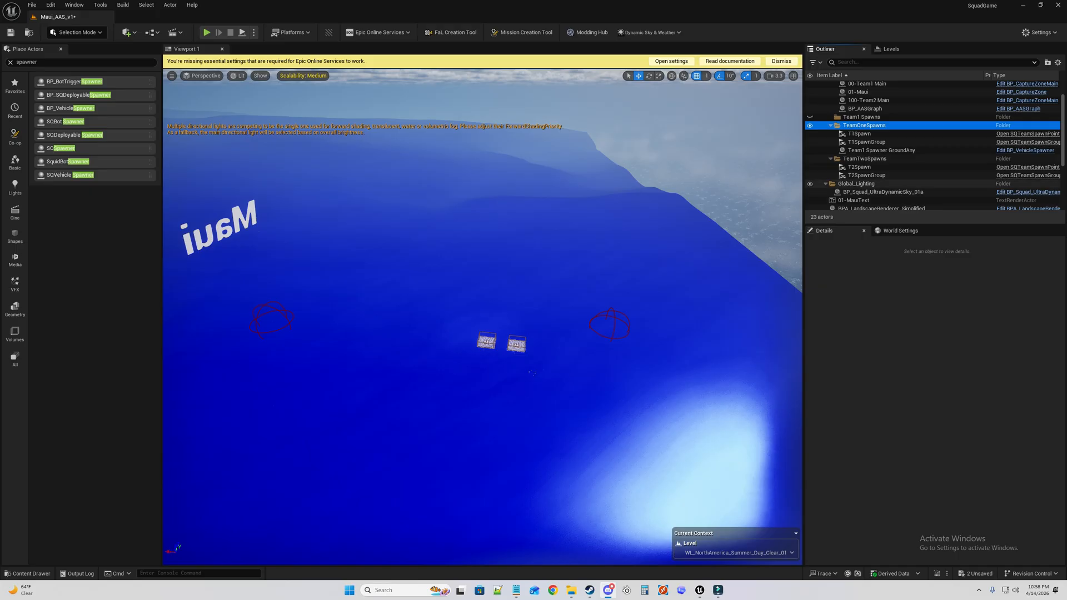
Search the placeable actors for "node" and place a BP_NoDeployZone at the 00-Team1 Main capture zone.
{"action": "left_click", "coordinate": [10, 63]}
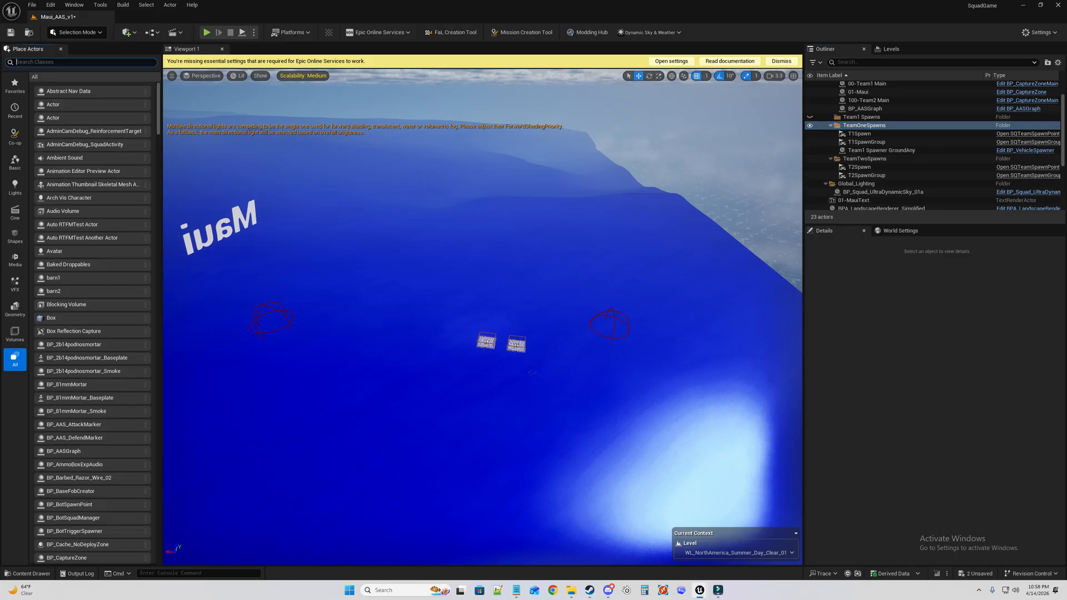
{"action": "type", "text": "node"}
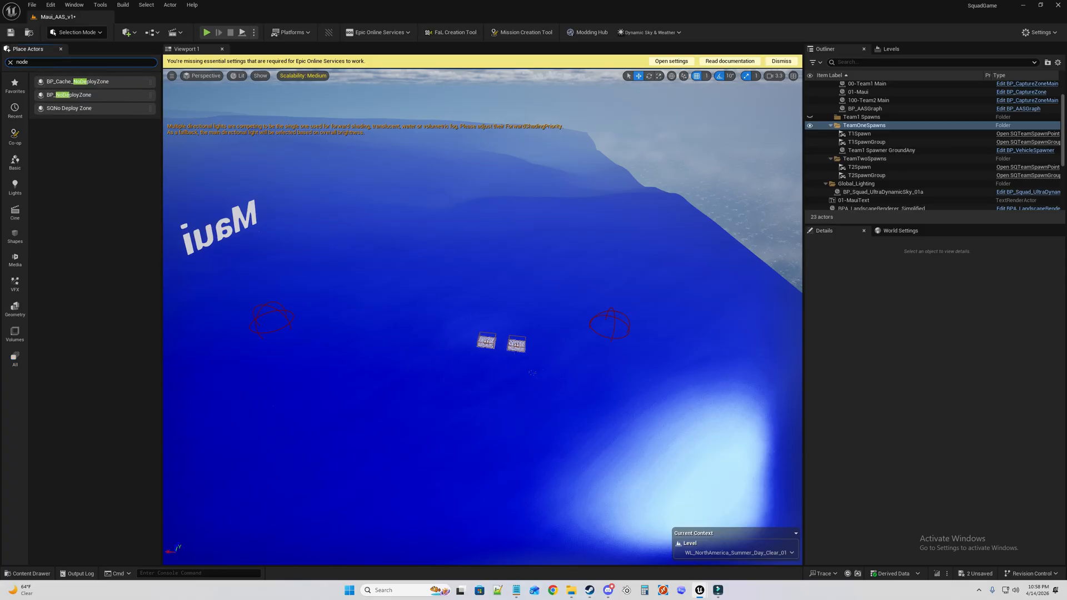
{"action": "left_click_drag", "start_coordinate": [610, 326], "coordinate": [608, 327]}
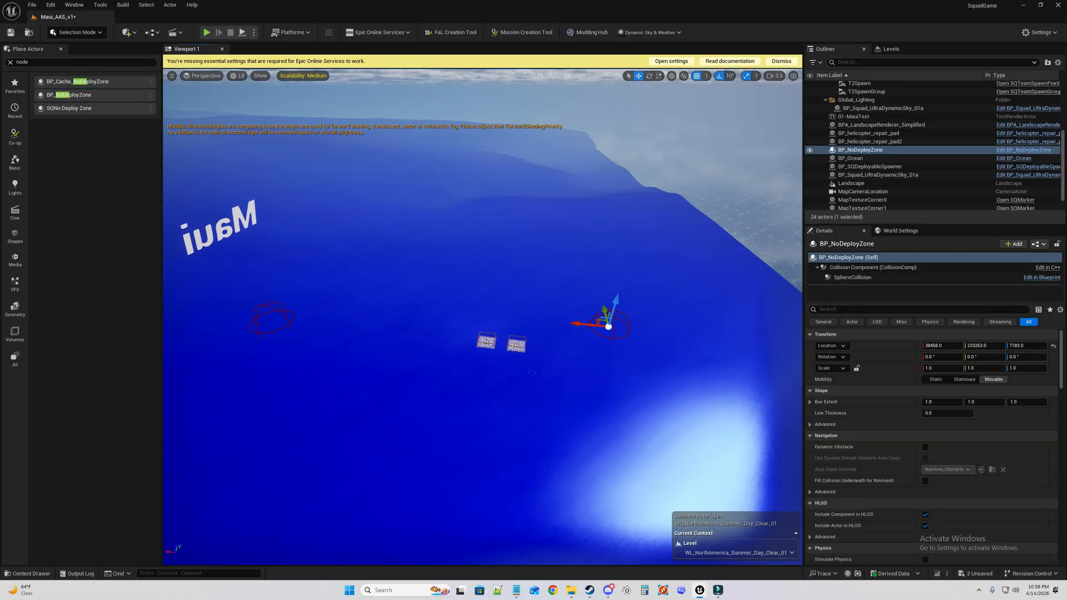
Lock the no-deploy zone's scale proportions and enlarge it uniformly to a scale of about 5.89.
{"action": "key", "text": "w"}
{"action": "right_click_drag", "start_coordinate": [608, 327], "coordinate": [648, 342]}
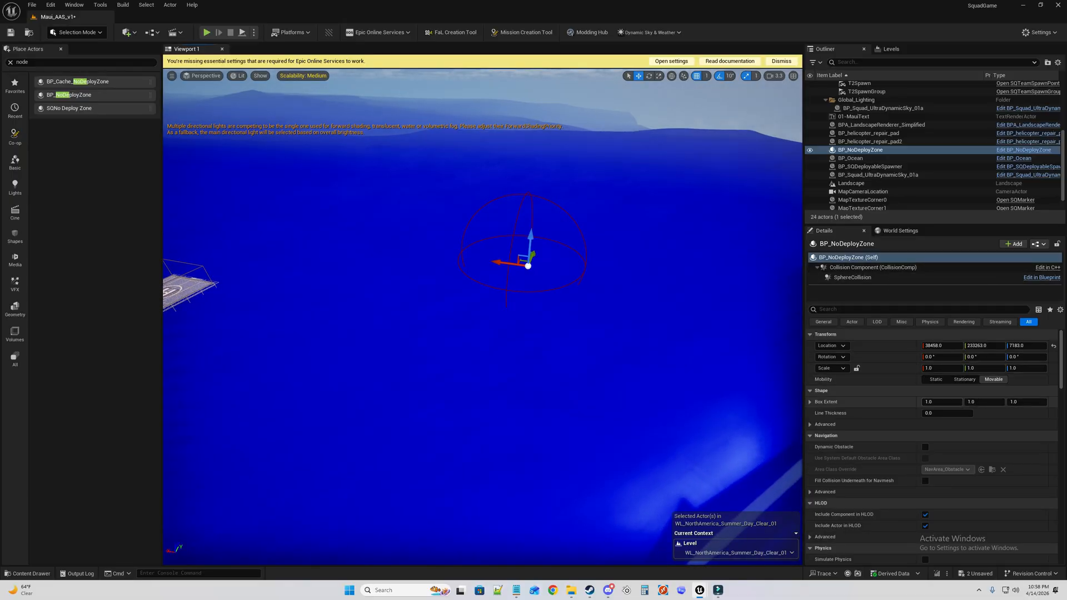
{"action": "left_click", "coordinate": [942, 369]}
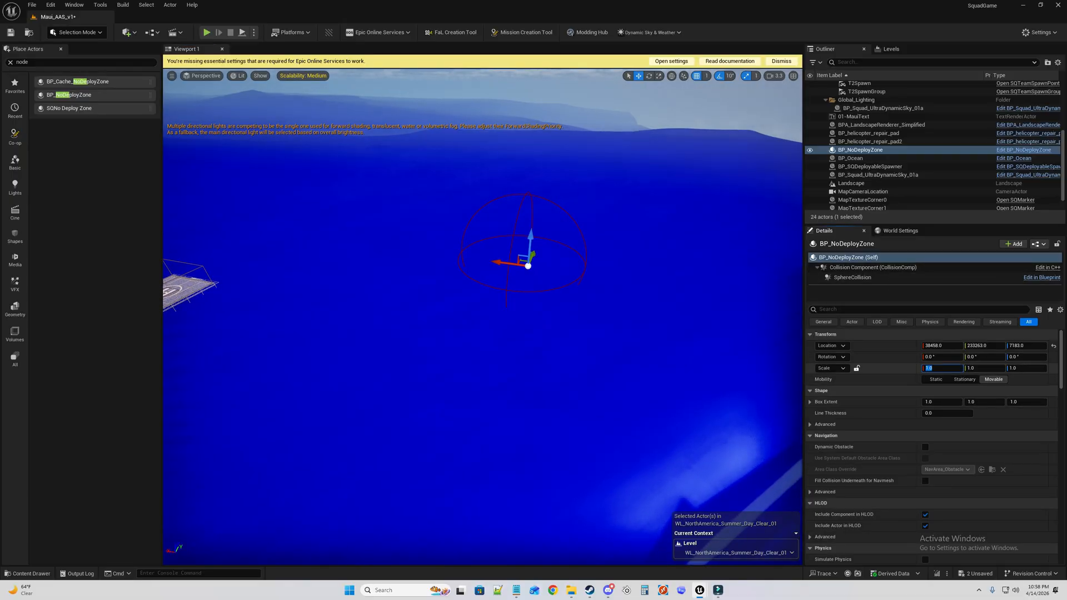
{"action": "left_click", "coordinate": [856, 368]}
{"action": "left_click_drag", "start_coordinate": [942, 369], "coordinate": [971, 368]}
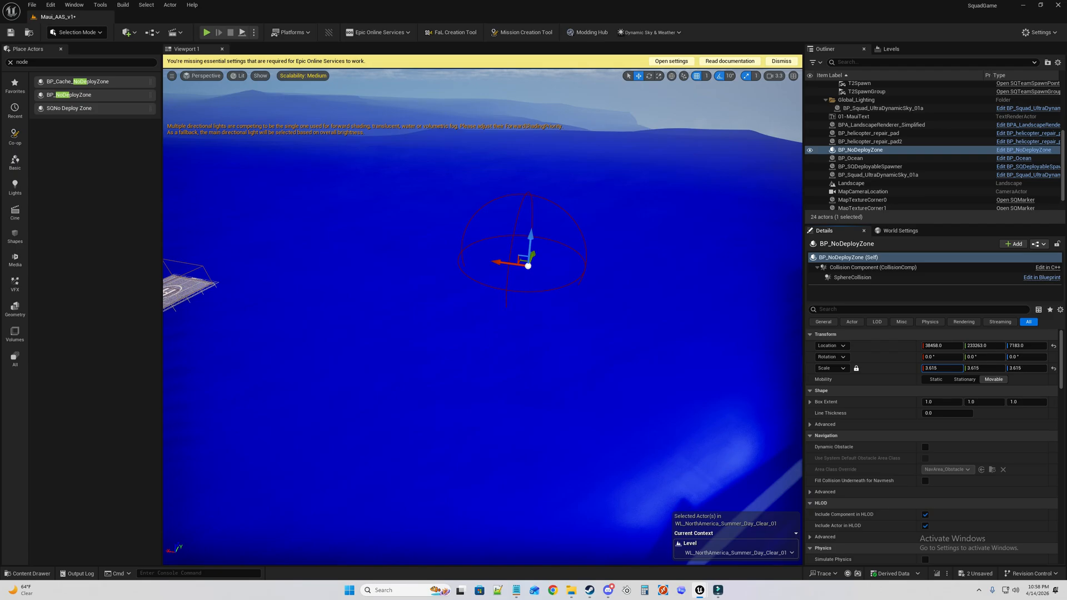
Raise the no-deploy zone above the landscape to a Z location of about 8512.
{"action": "left_click_drag", "start_coordinate": [531, 237], "coordinate": [532, 215]}
{"action": "right_click_drag", "start_coordinate": [532, 215], "coordinate": [383, 97]}
{"action": "key", "text": "d"}
{"action": "key", "text": "w"}
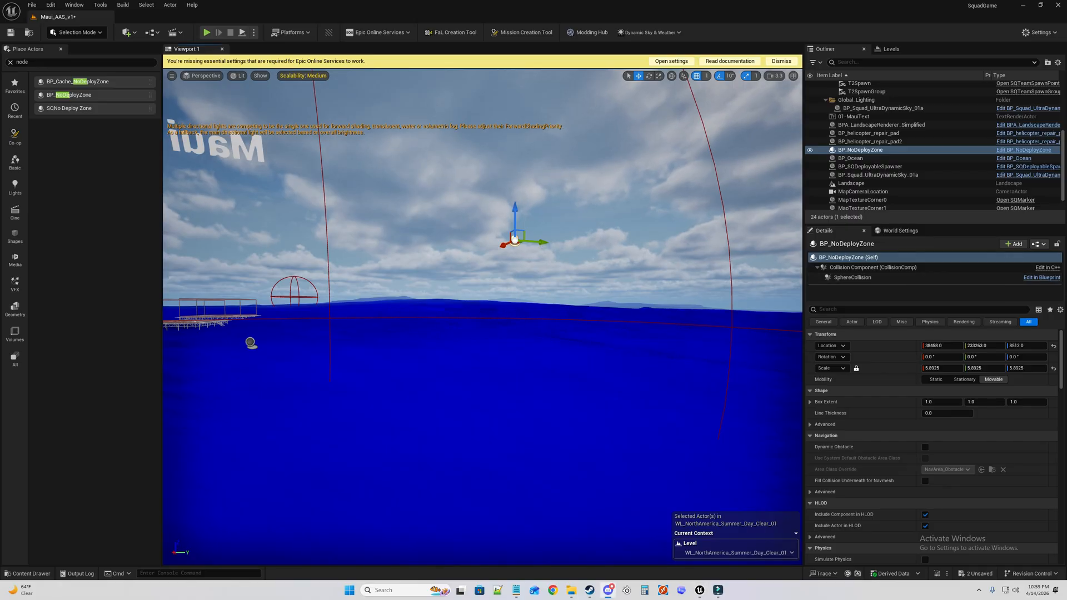
Examine the no-deploy zone's SphereCollision component and survey the placement of the zones across the whole map.
{"action": "left_click", "coordinate": [868, 257]}
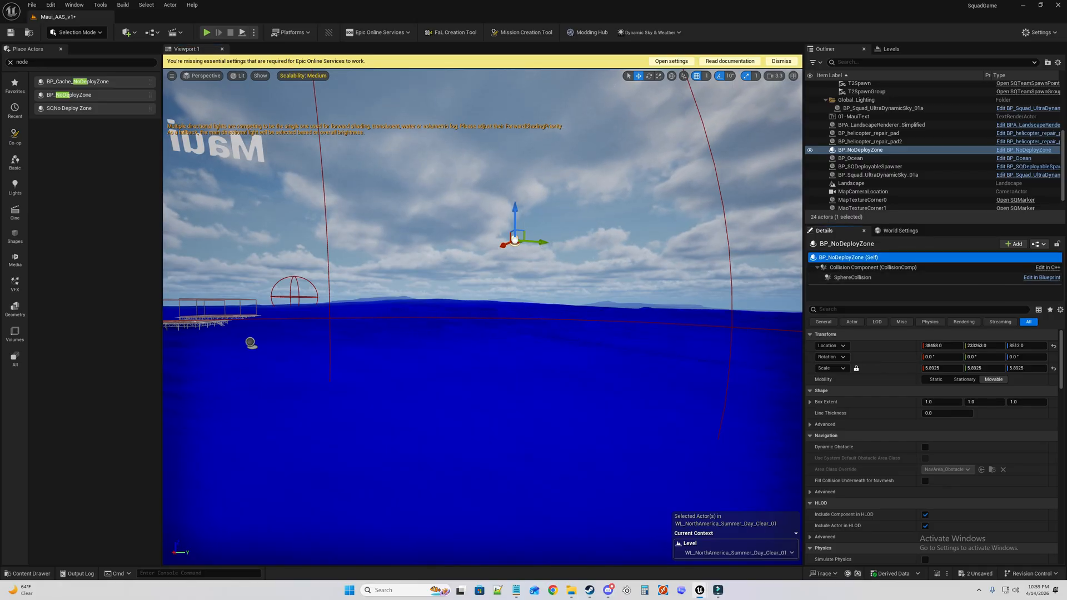
{"action": "left_click", "coordinate": [852, 277]}
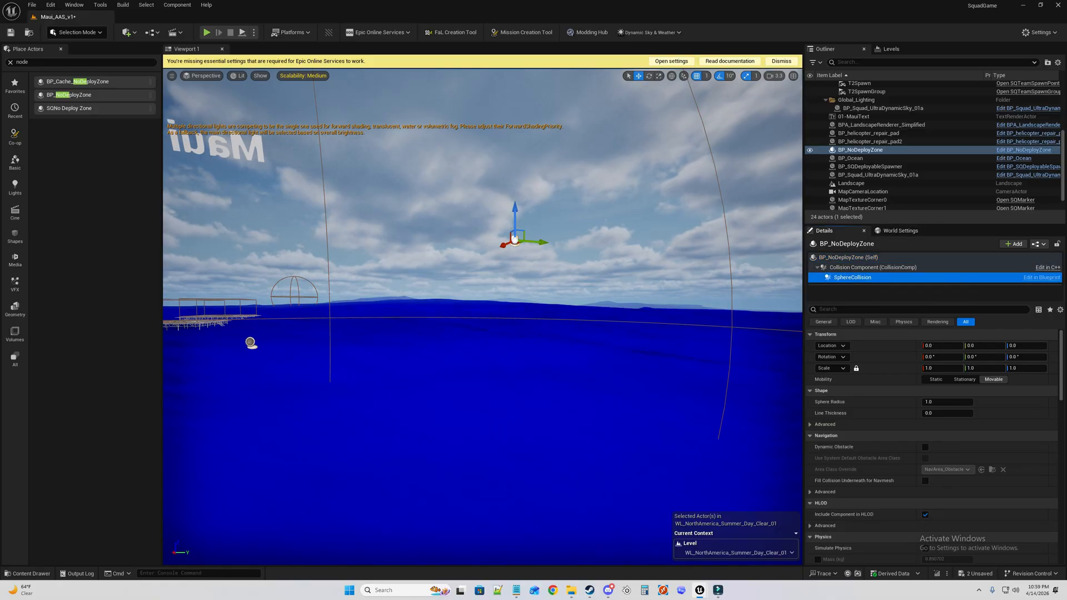
{"action": "key", "text": "s"}
{"action": "right_click_drag", "start_coordinate": [545, 278], "coordinate": [495, 289]}
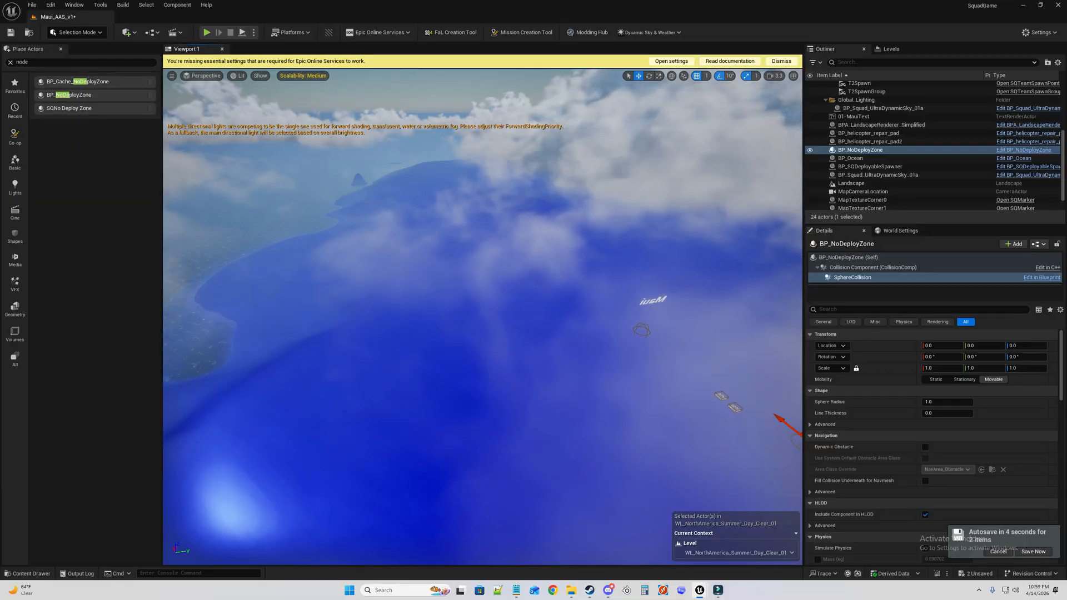
{"action": "right_click_drag", "start_coordinate": [483, 317], "coordinate": [723, 345]}
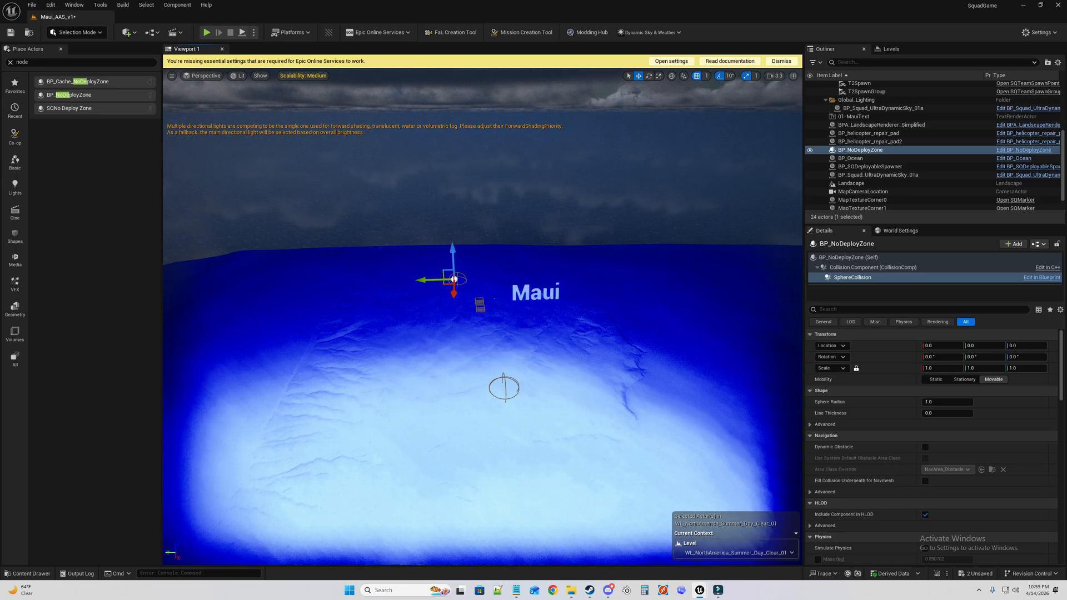
Open the Maui_AAS_v1Layer data asset, review its team configs, faction setup types and game flags, and close it.
{"action": "left_click", "coordinate": [28, 574]}
{"action": "double_click", "coordinate": [330, 500]}
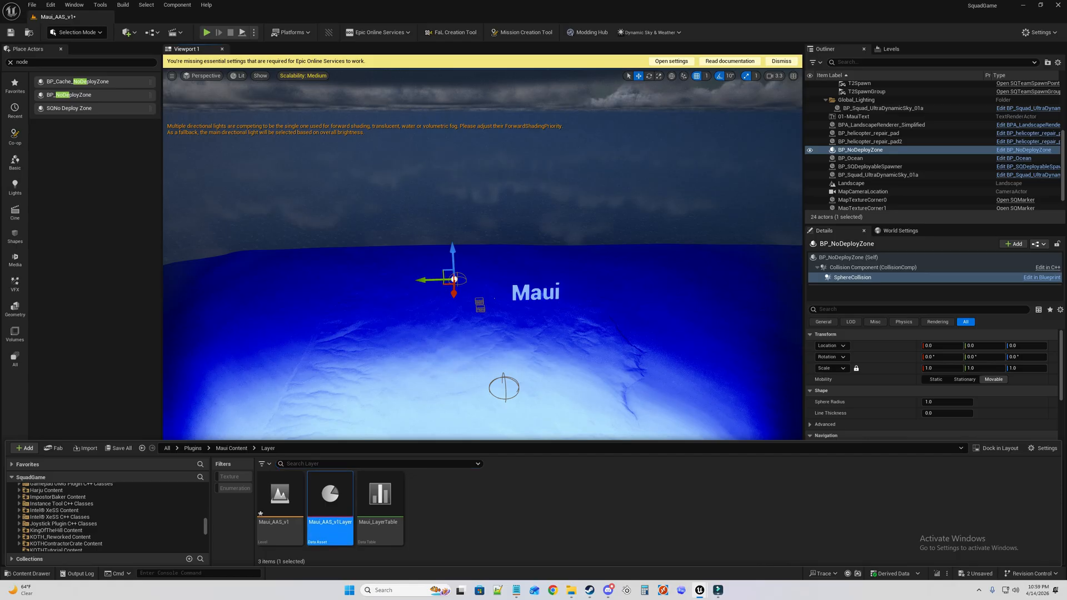
{"action": "scroll", "coordinate": [523, 356], "scroll_direction": "down", "scroll_amount": 12}
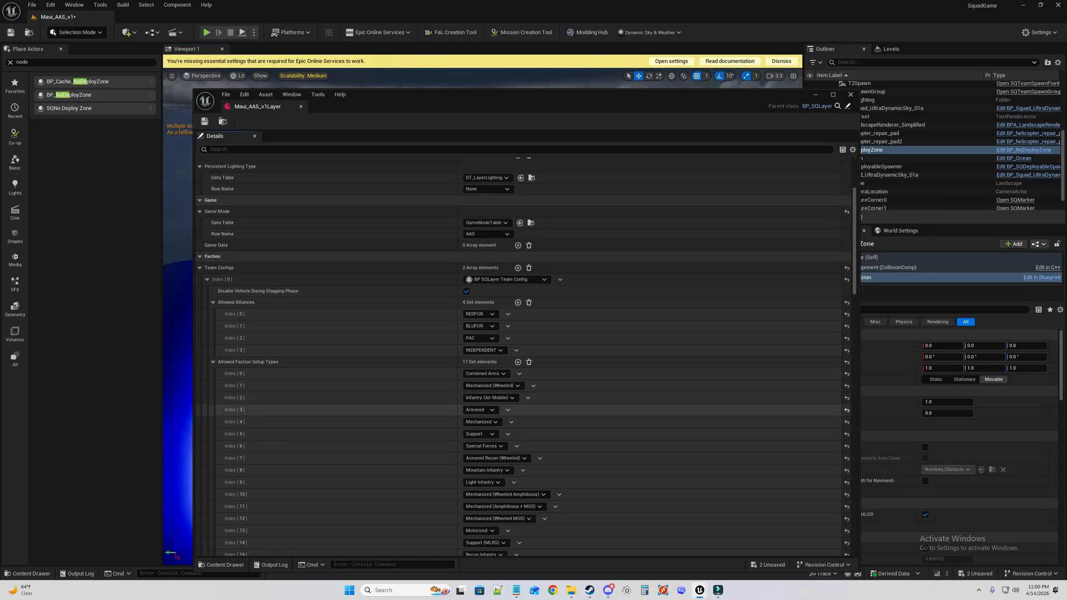
{"action": "scroll", "coordinate": [523, 400], "scroll_direction": "down", "scroll_amount": 16}
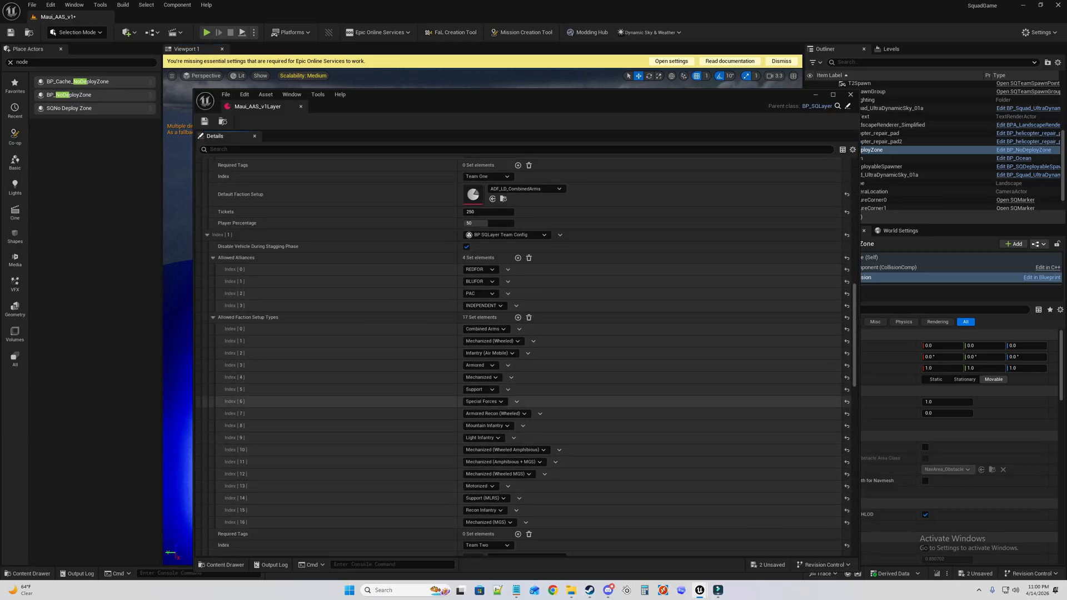
{"action": "scroll", "coordinate": [522, 411], "scroll_direction": "down", "scroll_amount": 9}
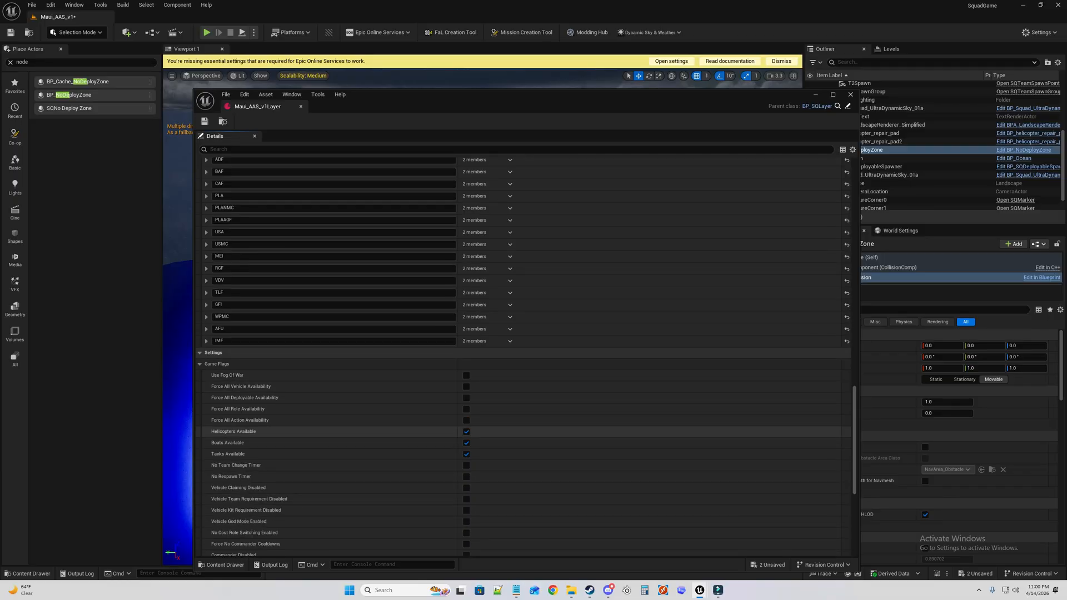
{"action": "left_click", "coordinate": [851, 95]}
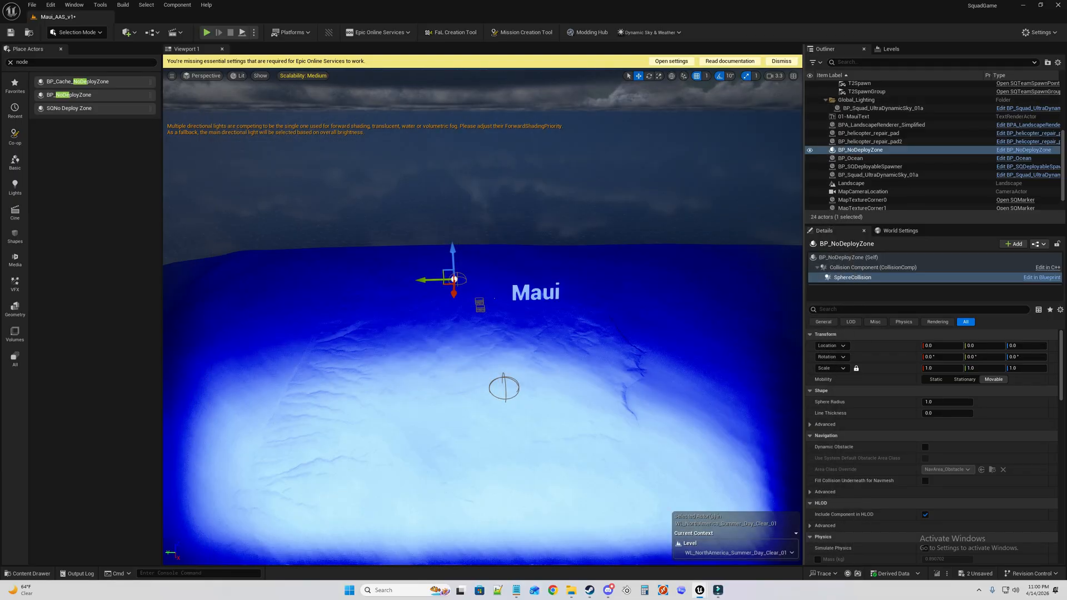
{"action": "mouse_move", "coordinate": [608, 590]}
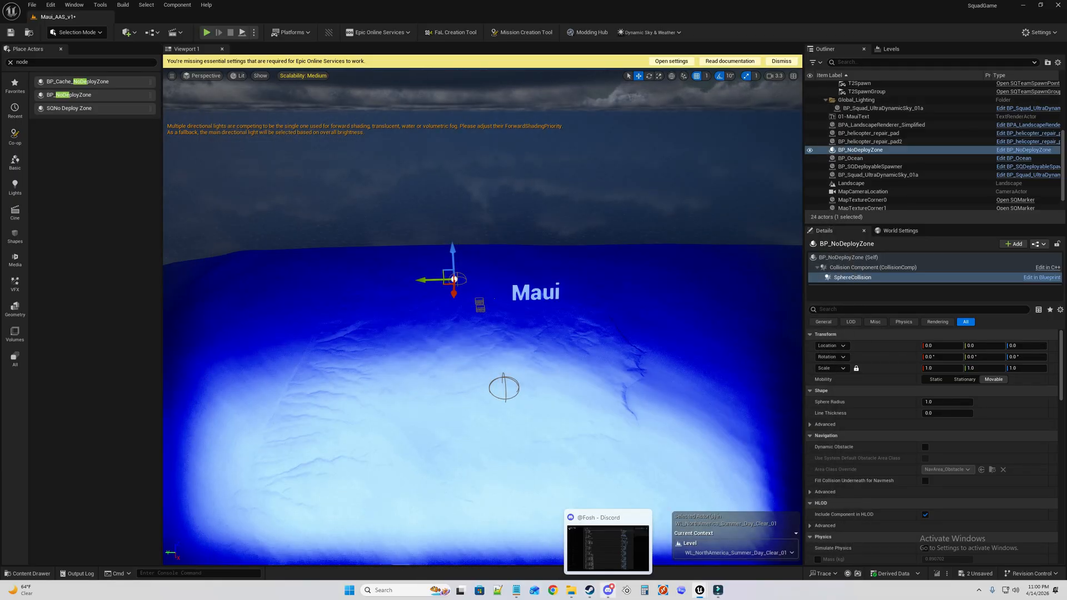